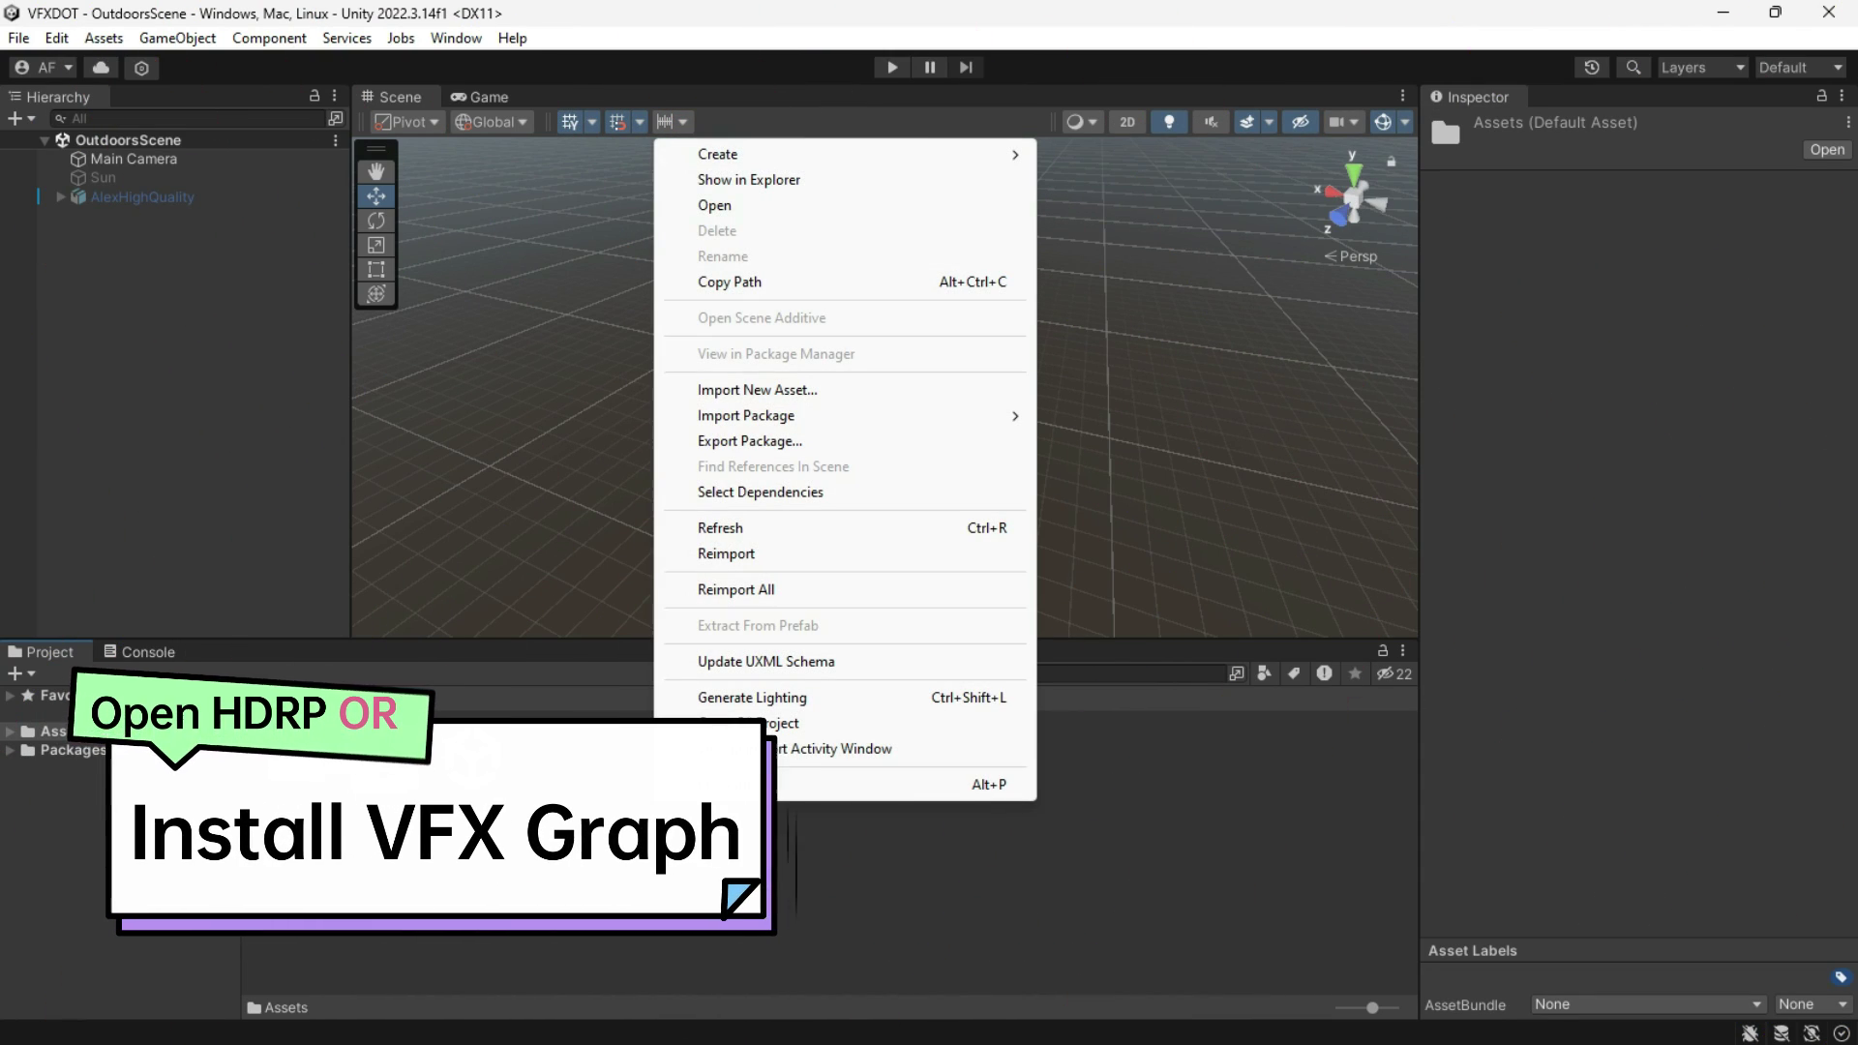
Step: Create a new visual effect graph asset named DOT in the project's Assets folder
mouse_move(834, 155)
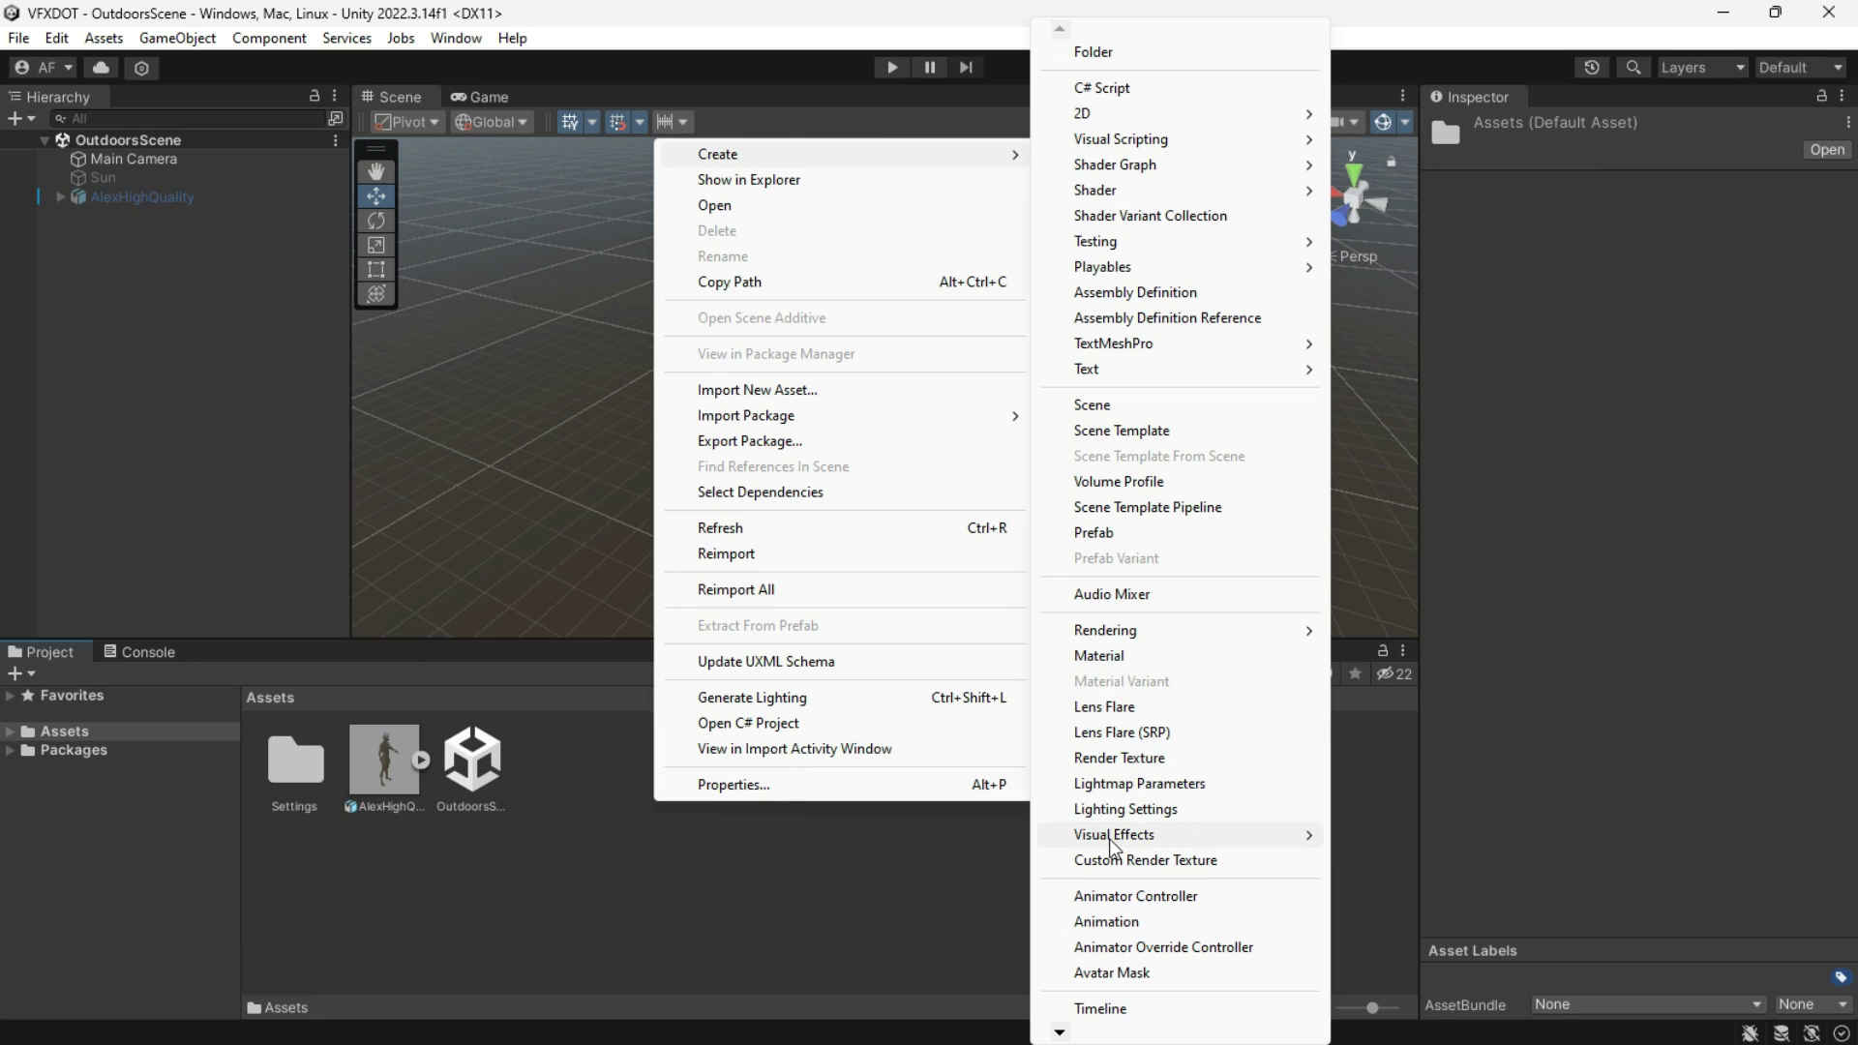
mouse_move(1108, 836)
click(1473, 834)
text(DOT)
key(Return)
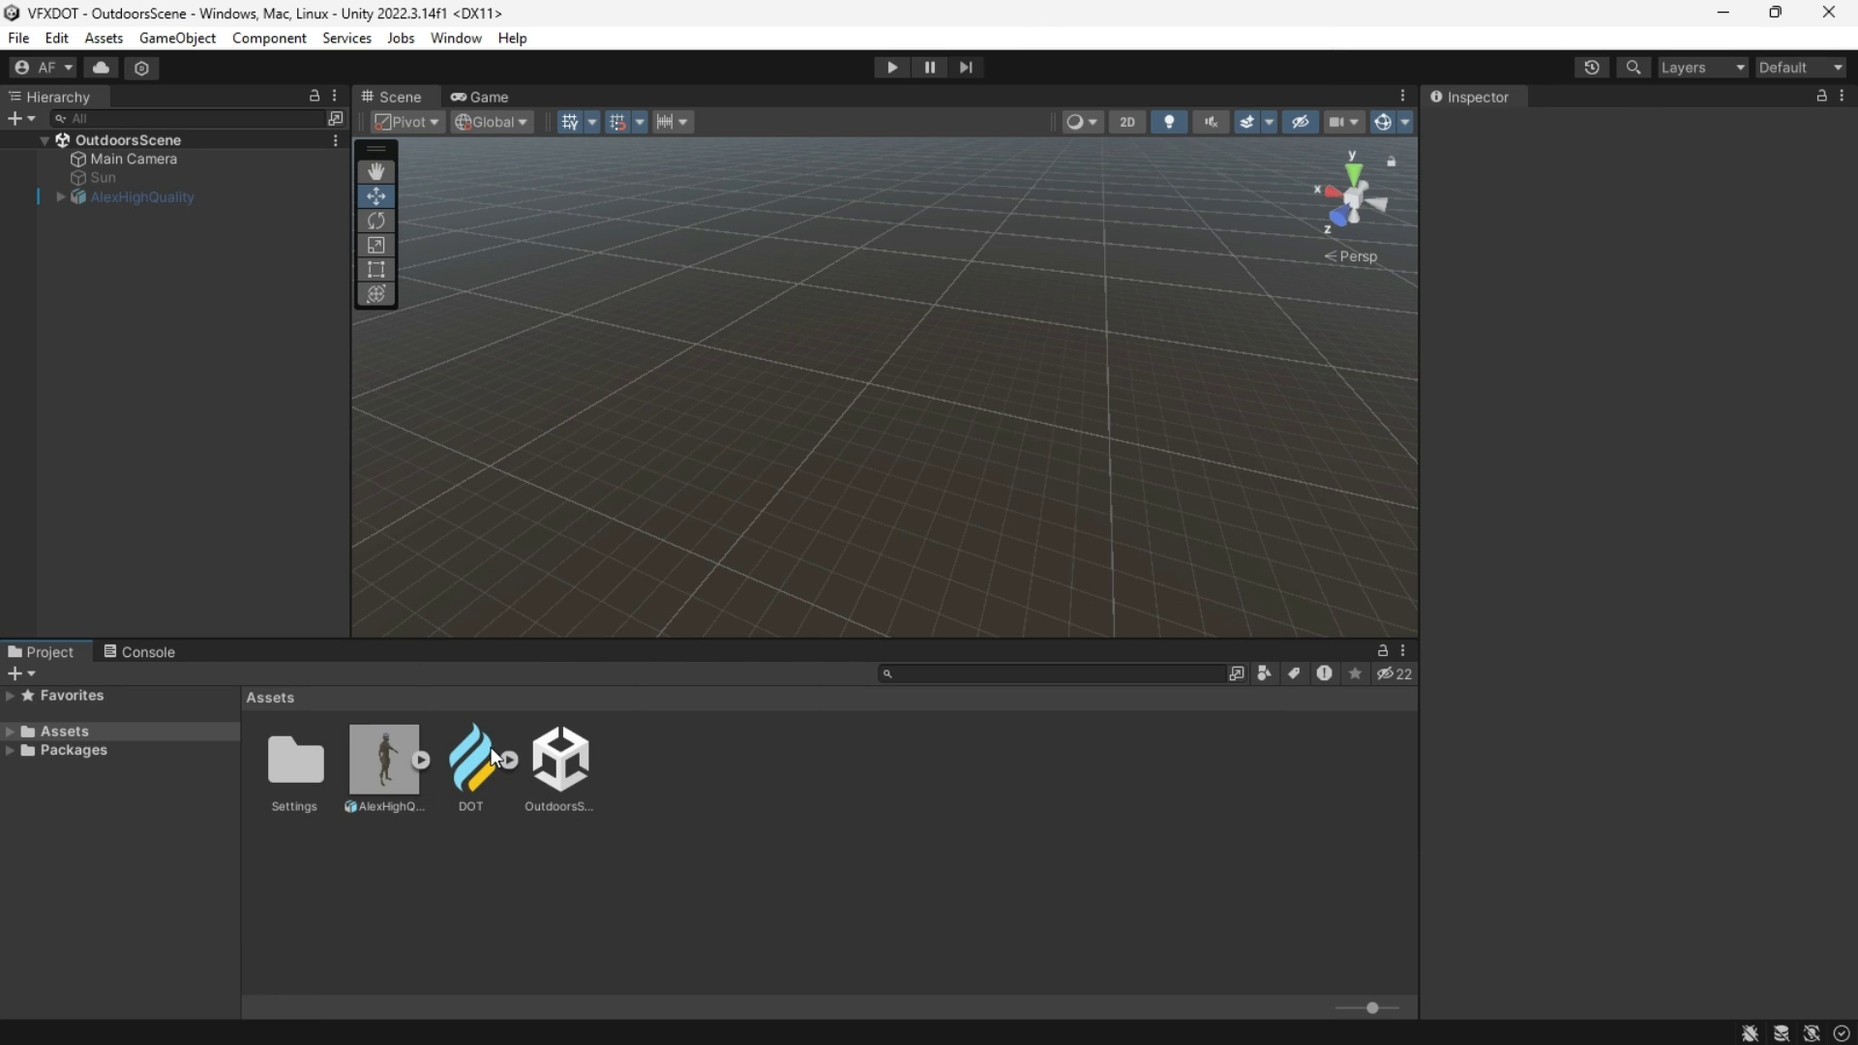
Step: Switch the editor to the VFXLayout arrangement and add the DOT effect to the OutdoorsScene hierarchy
click(1797, 70)
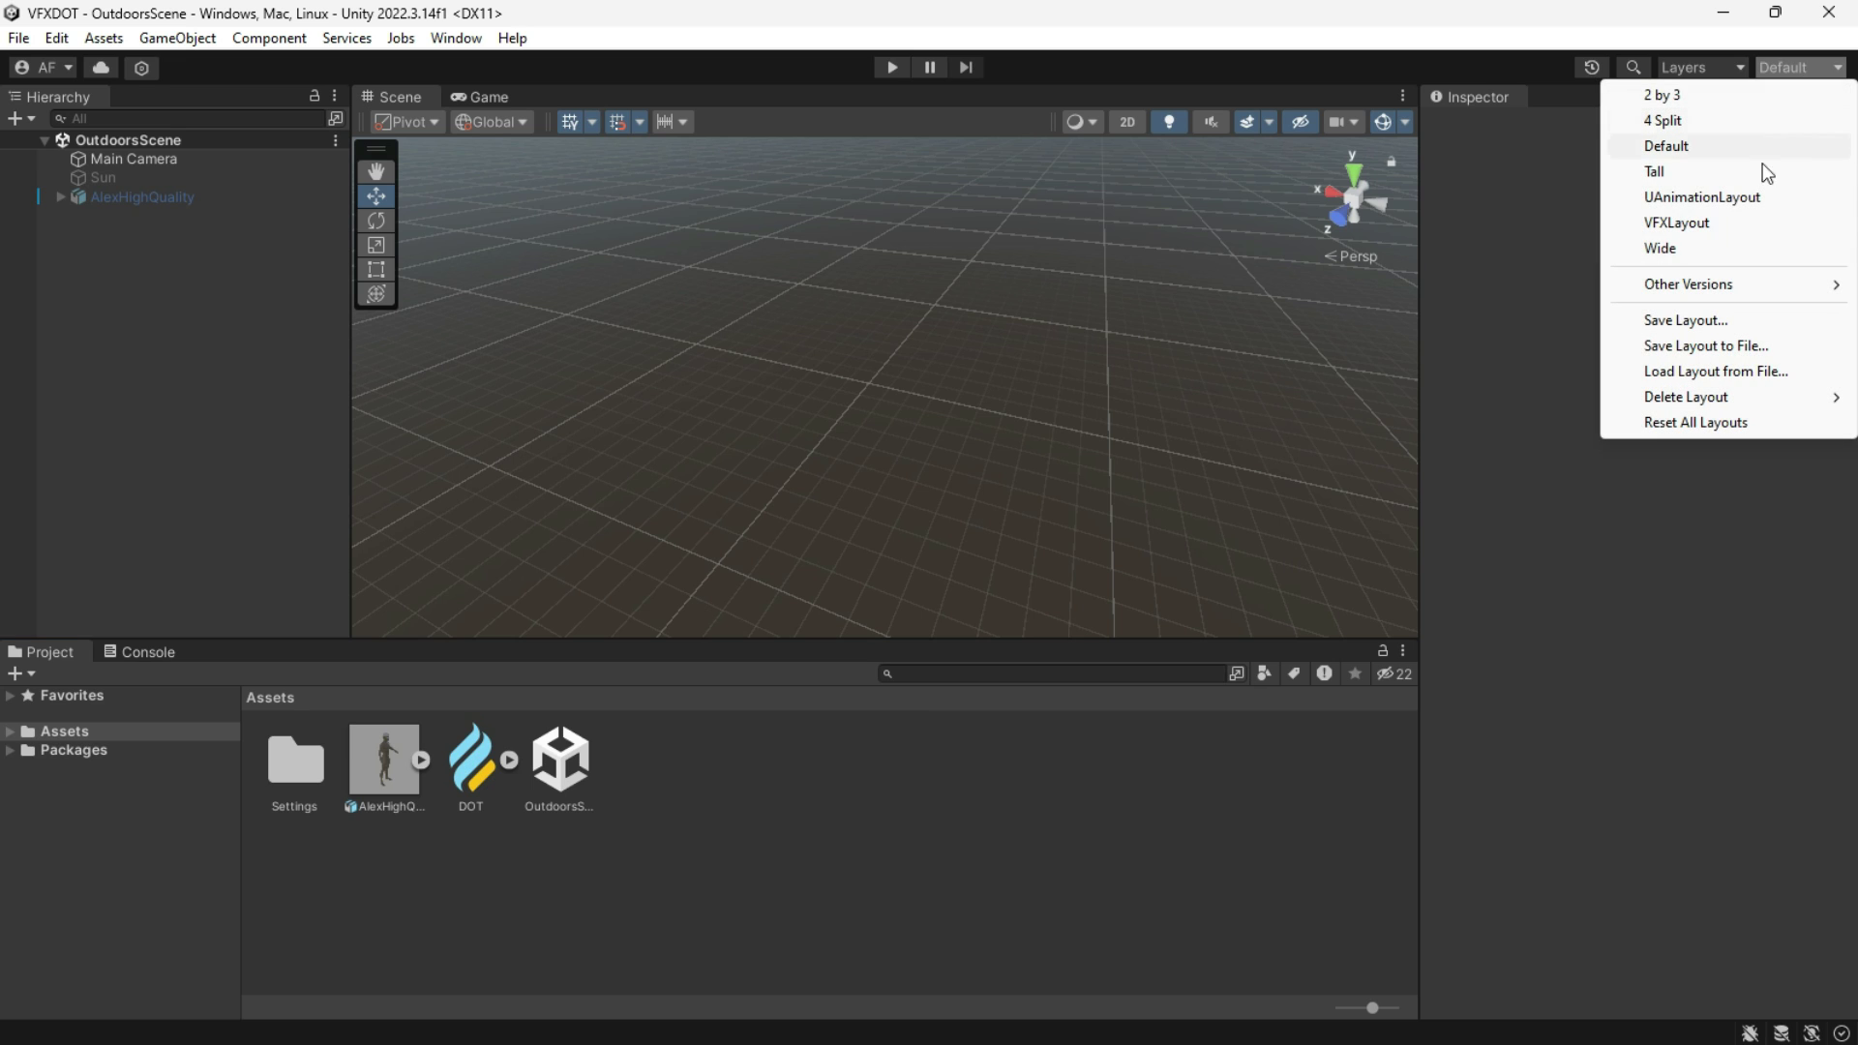
click(1665, 225)
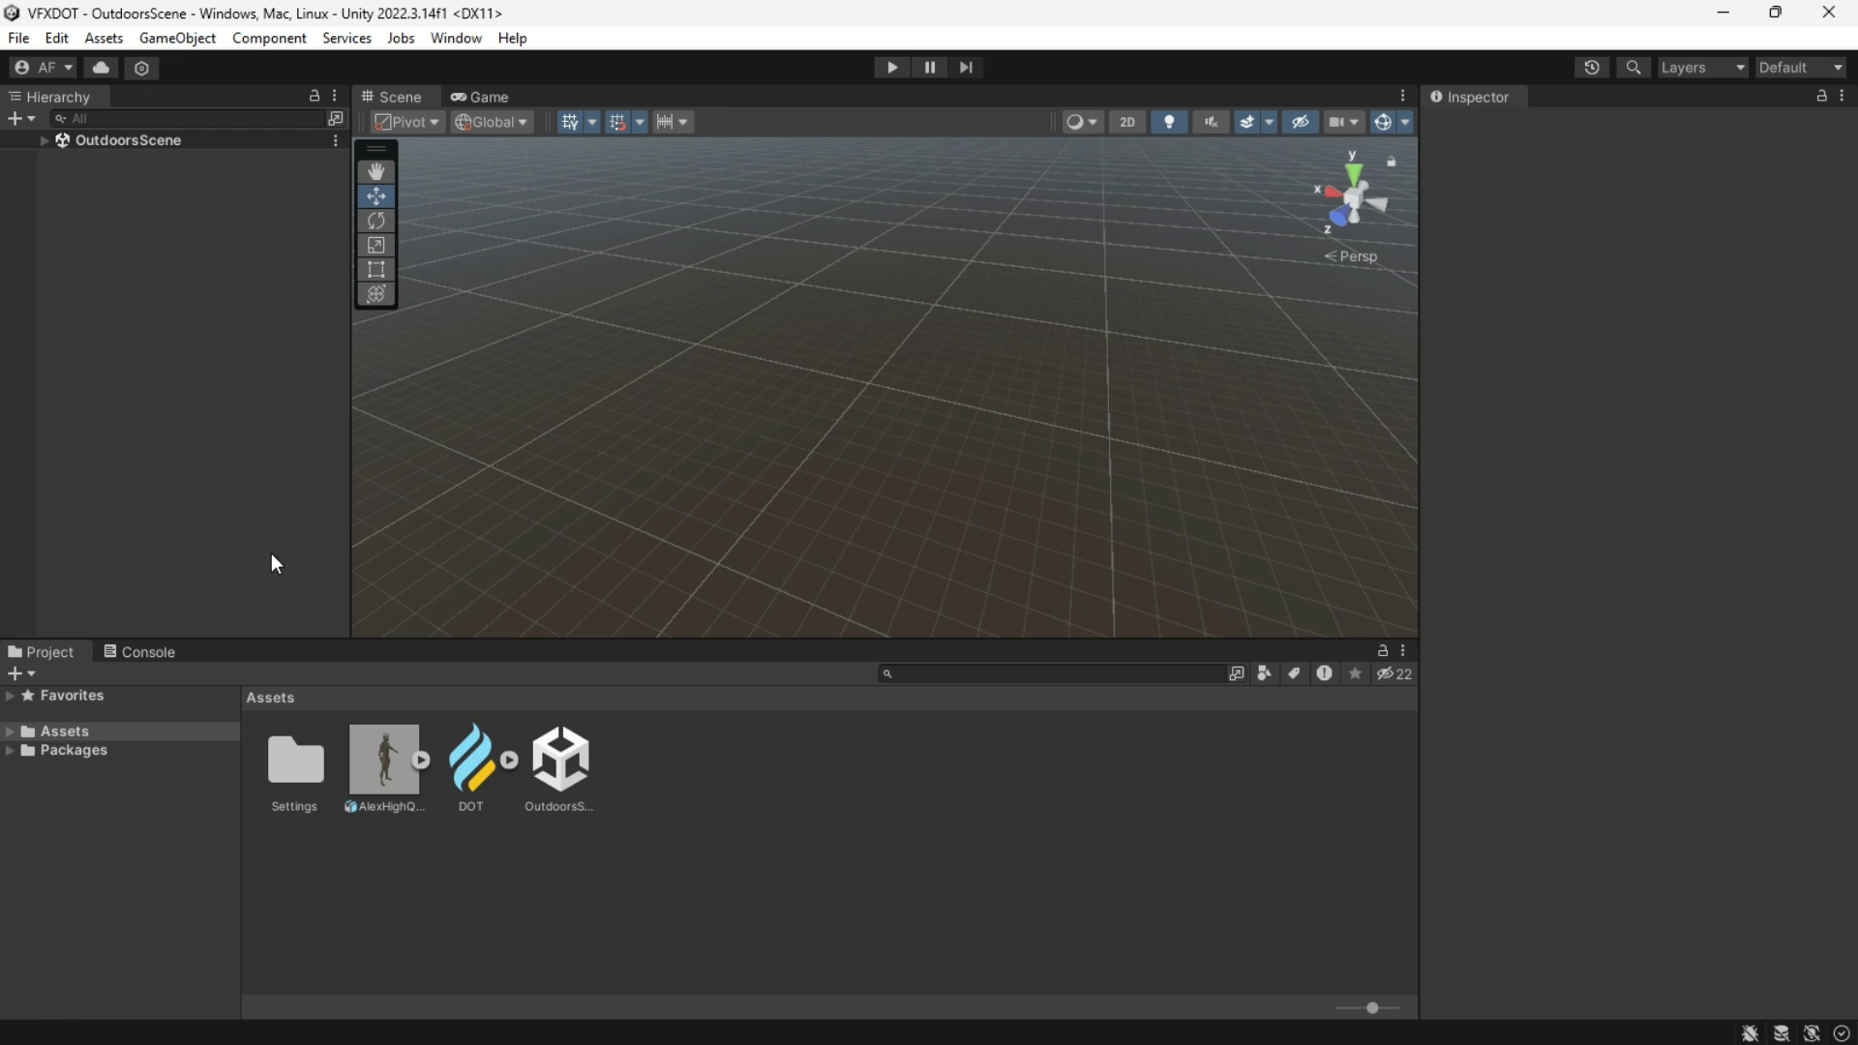
click(45, 143)
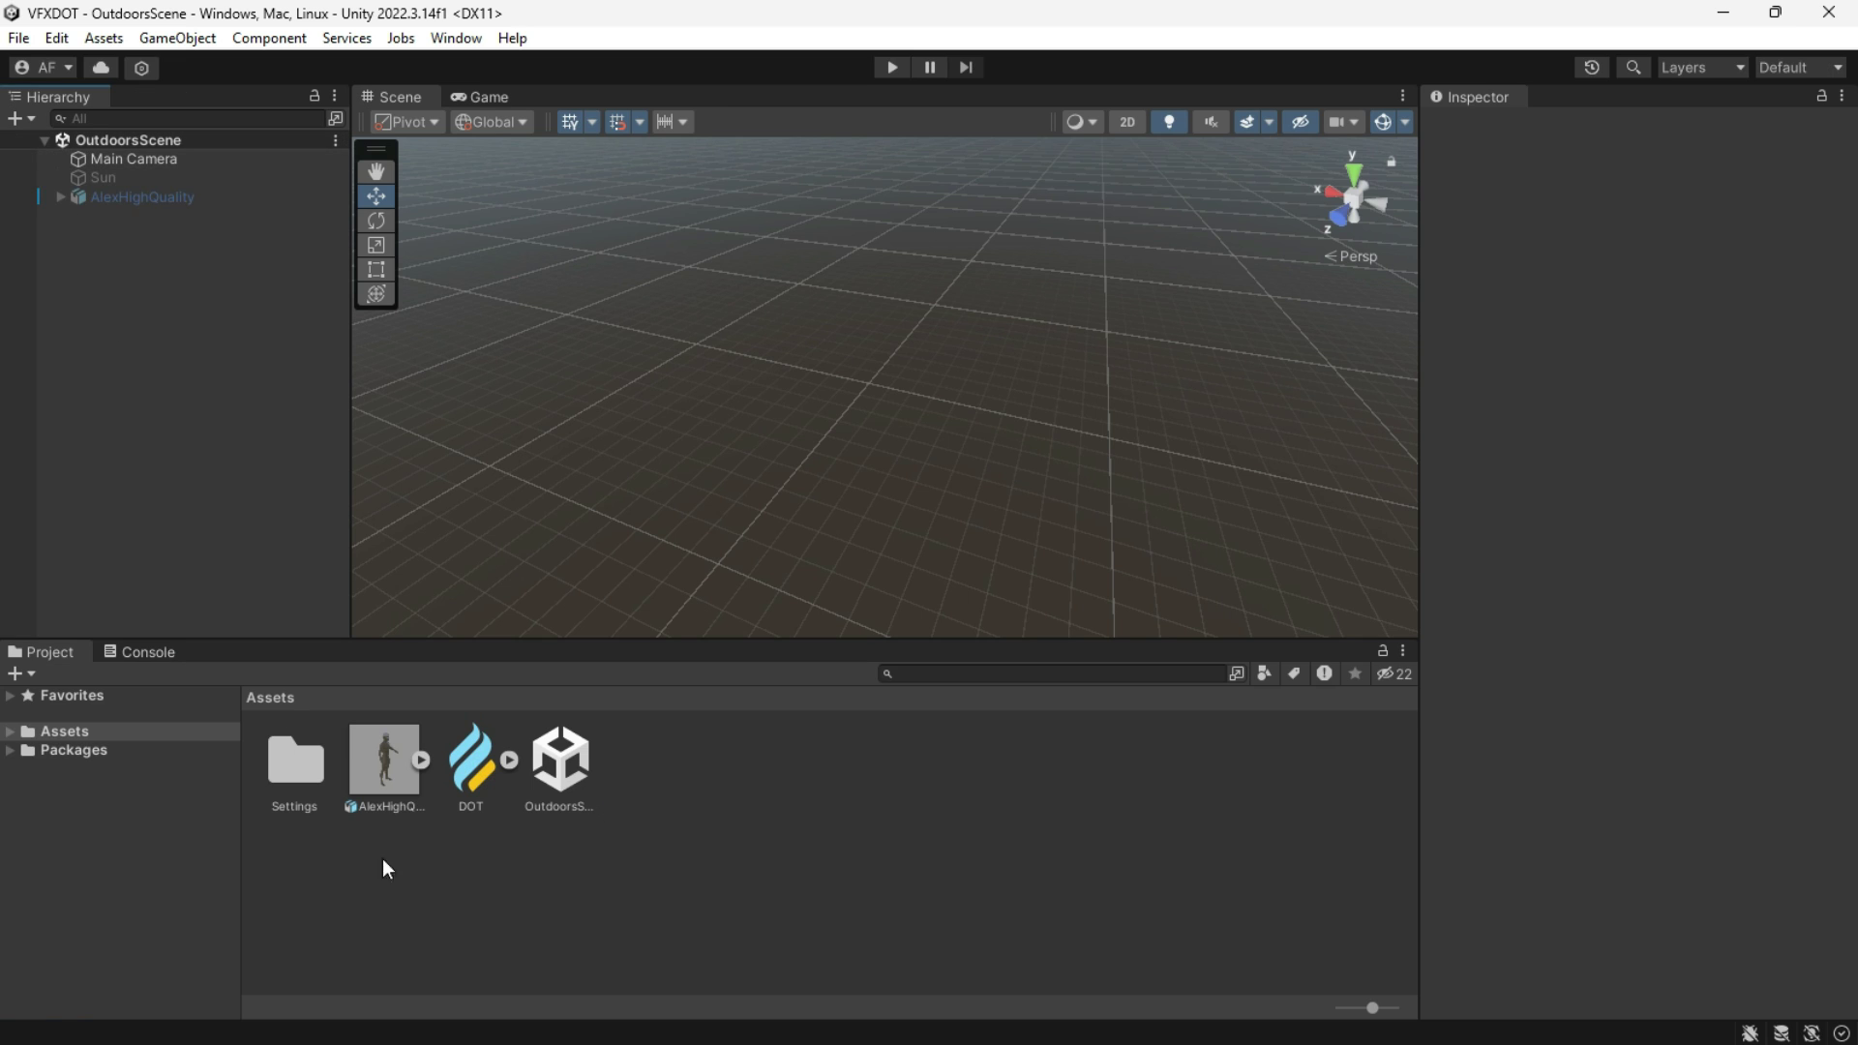
drag(472, 777, 193, 403)
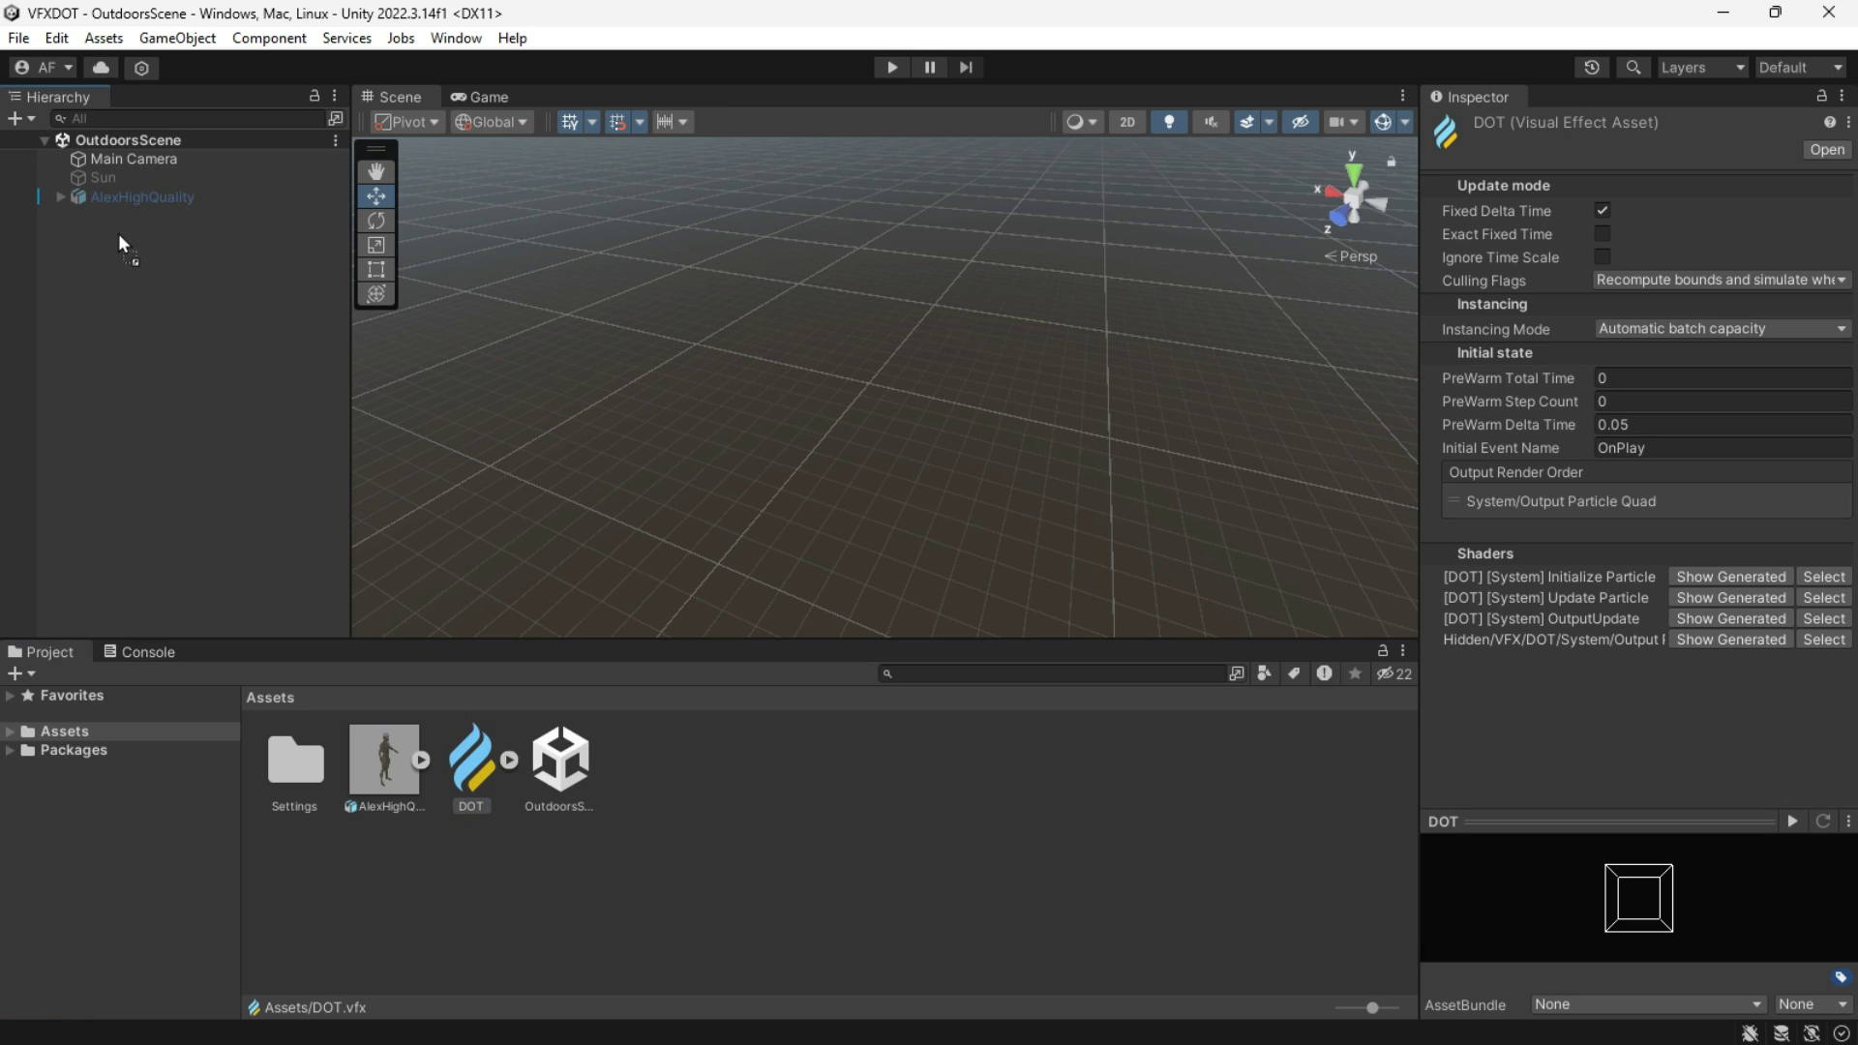
drag(119, 236, 119, 239)
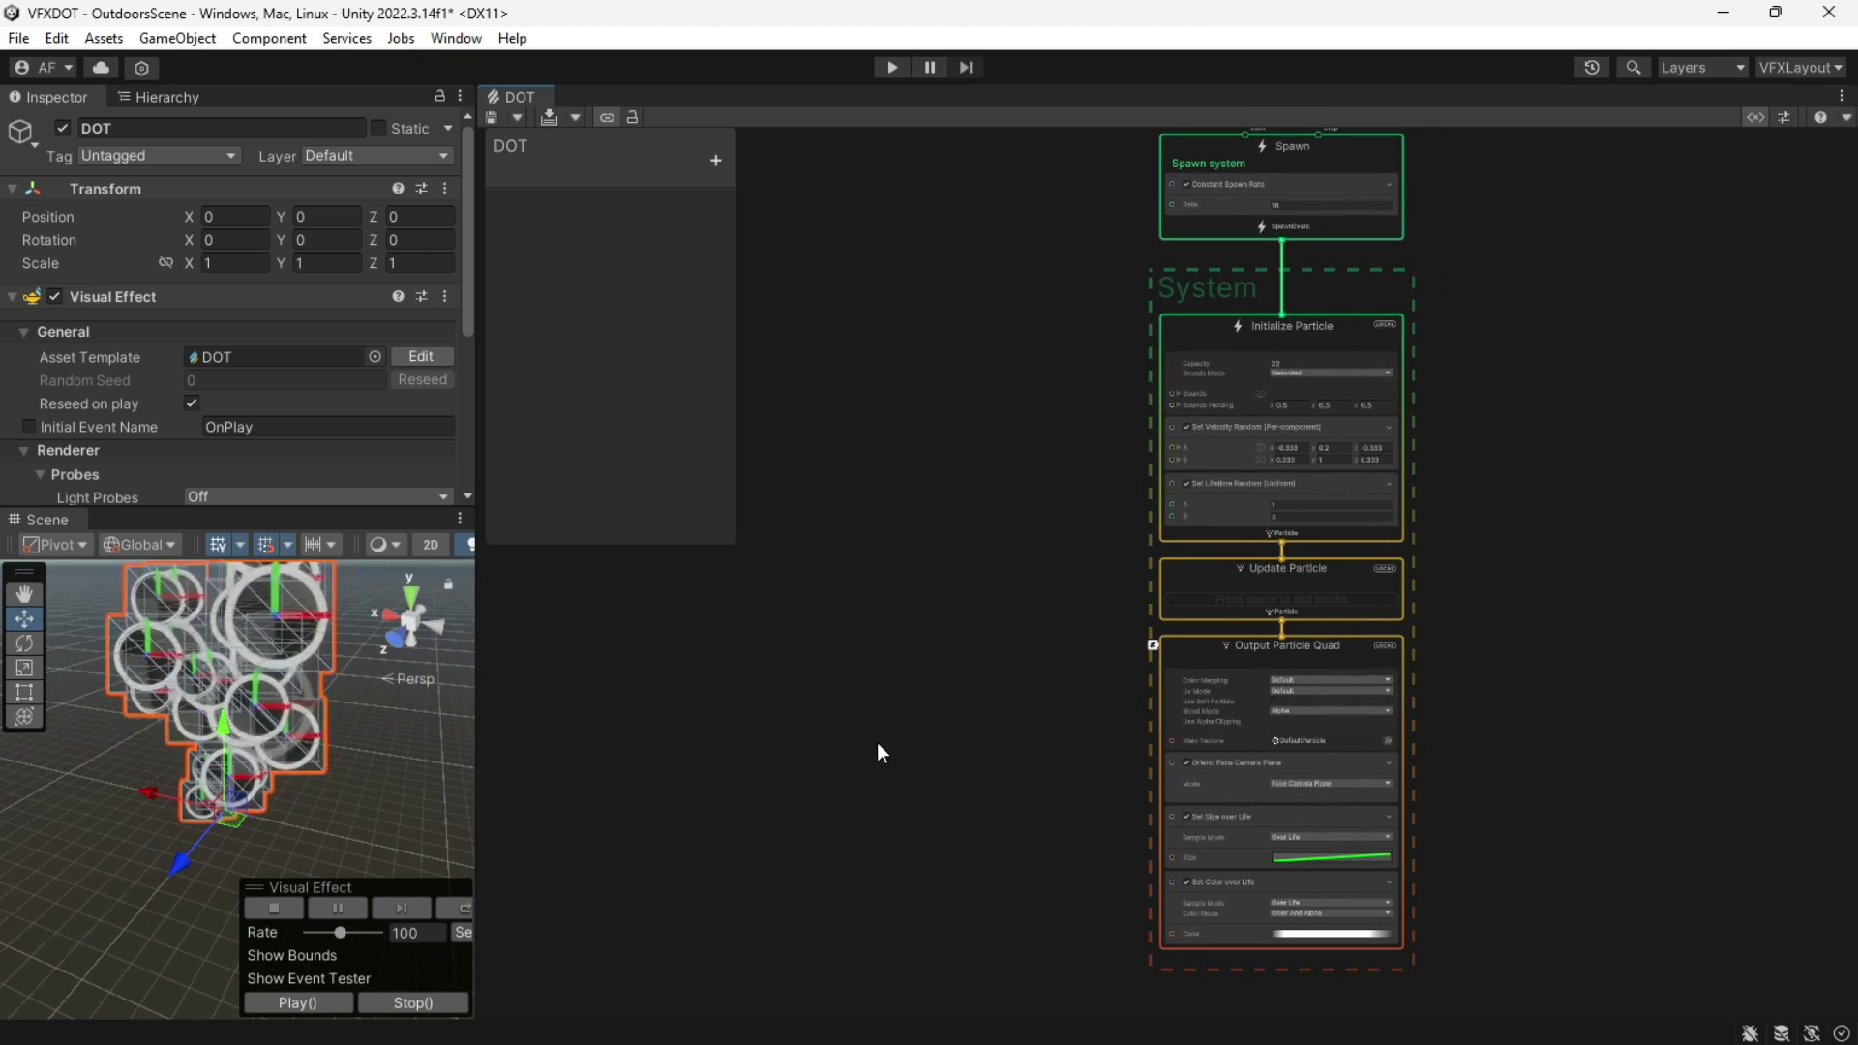
Step: Delete the Set Color over Life and Set Size over Life blocks from the Output Particle Quad context
middle_drag(924, 683, 756, 582)
scroll(908, 722, up, 3)
middle_drag(1382, 845, 1382, 774)
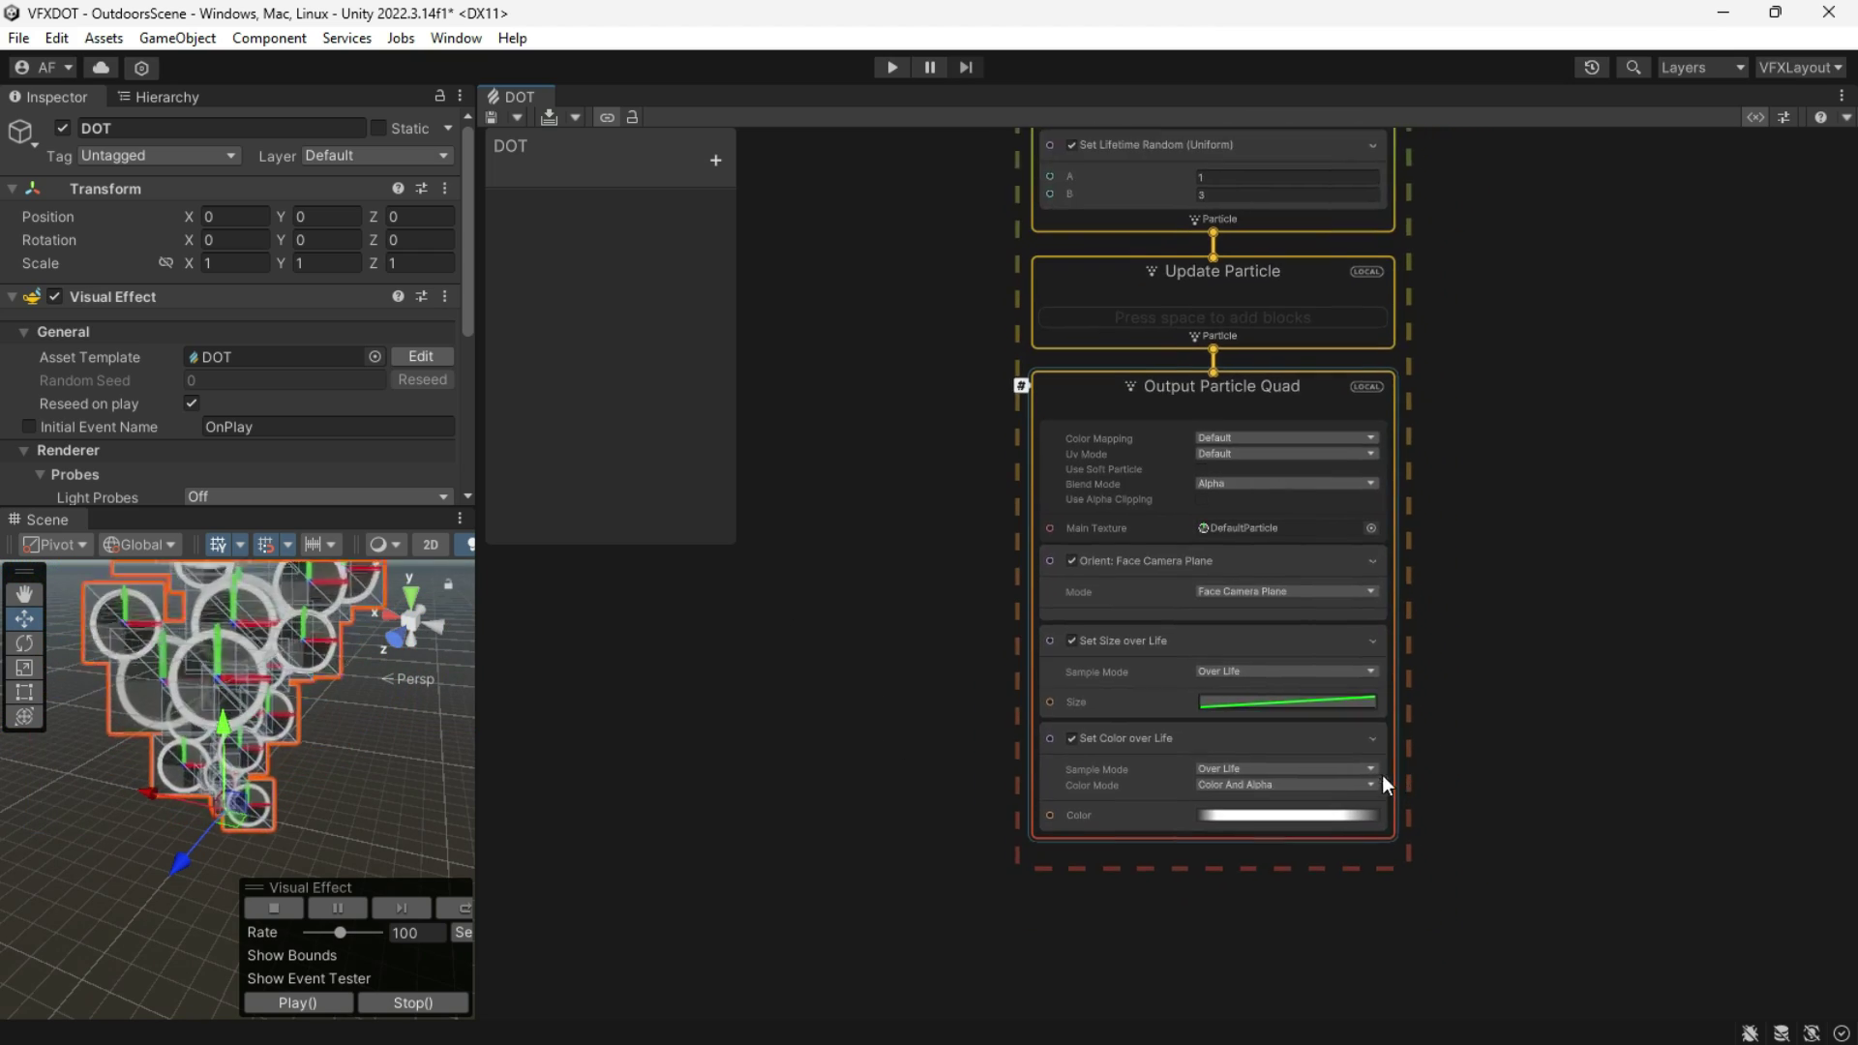
scroll(1216, 788, up, 2)
click(1101, 740)
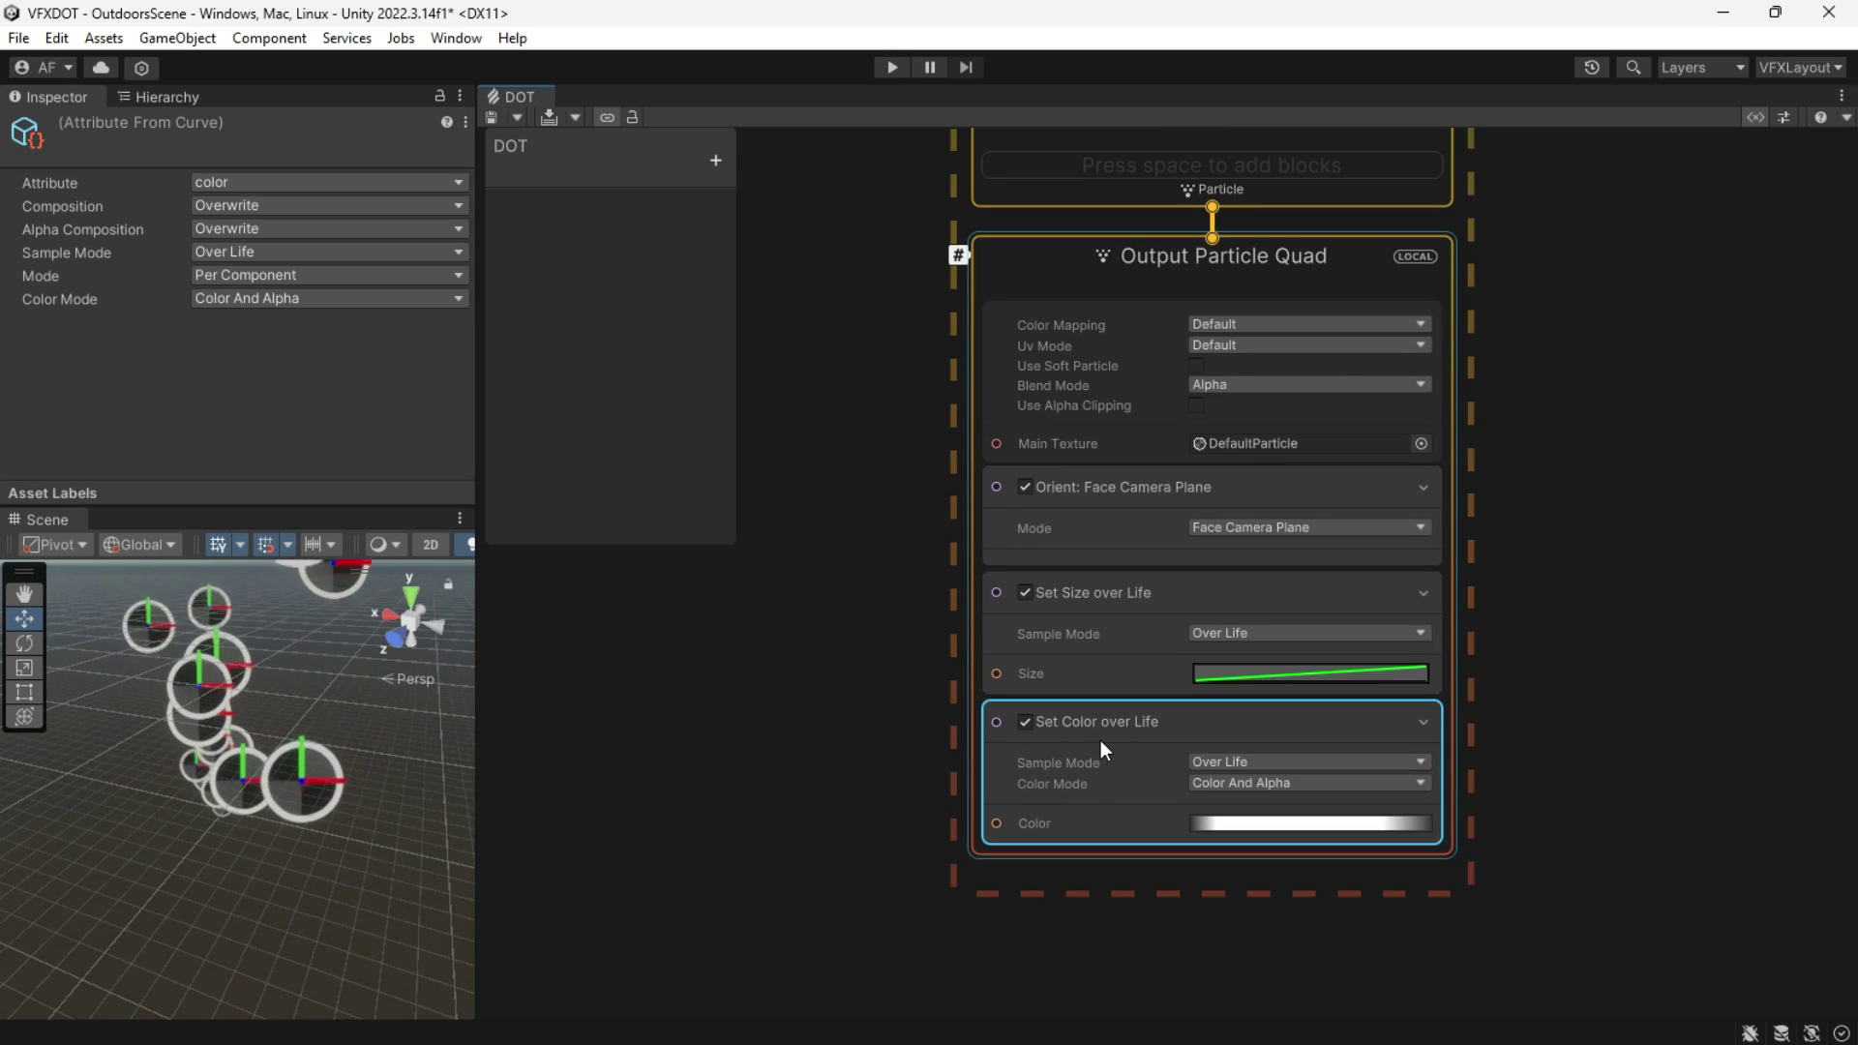
key(Delete)
click(1119, 600)
key(Delete)
Step: Delete the Set Lifetime Random and Set Velocity Random blocks from the Initialize Particle context
middle_drag(1216, 629, 1171, 879)
middle_drag(1137, 808, 1136, 869)
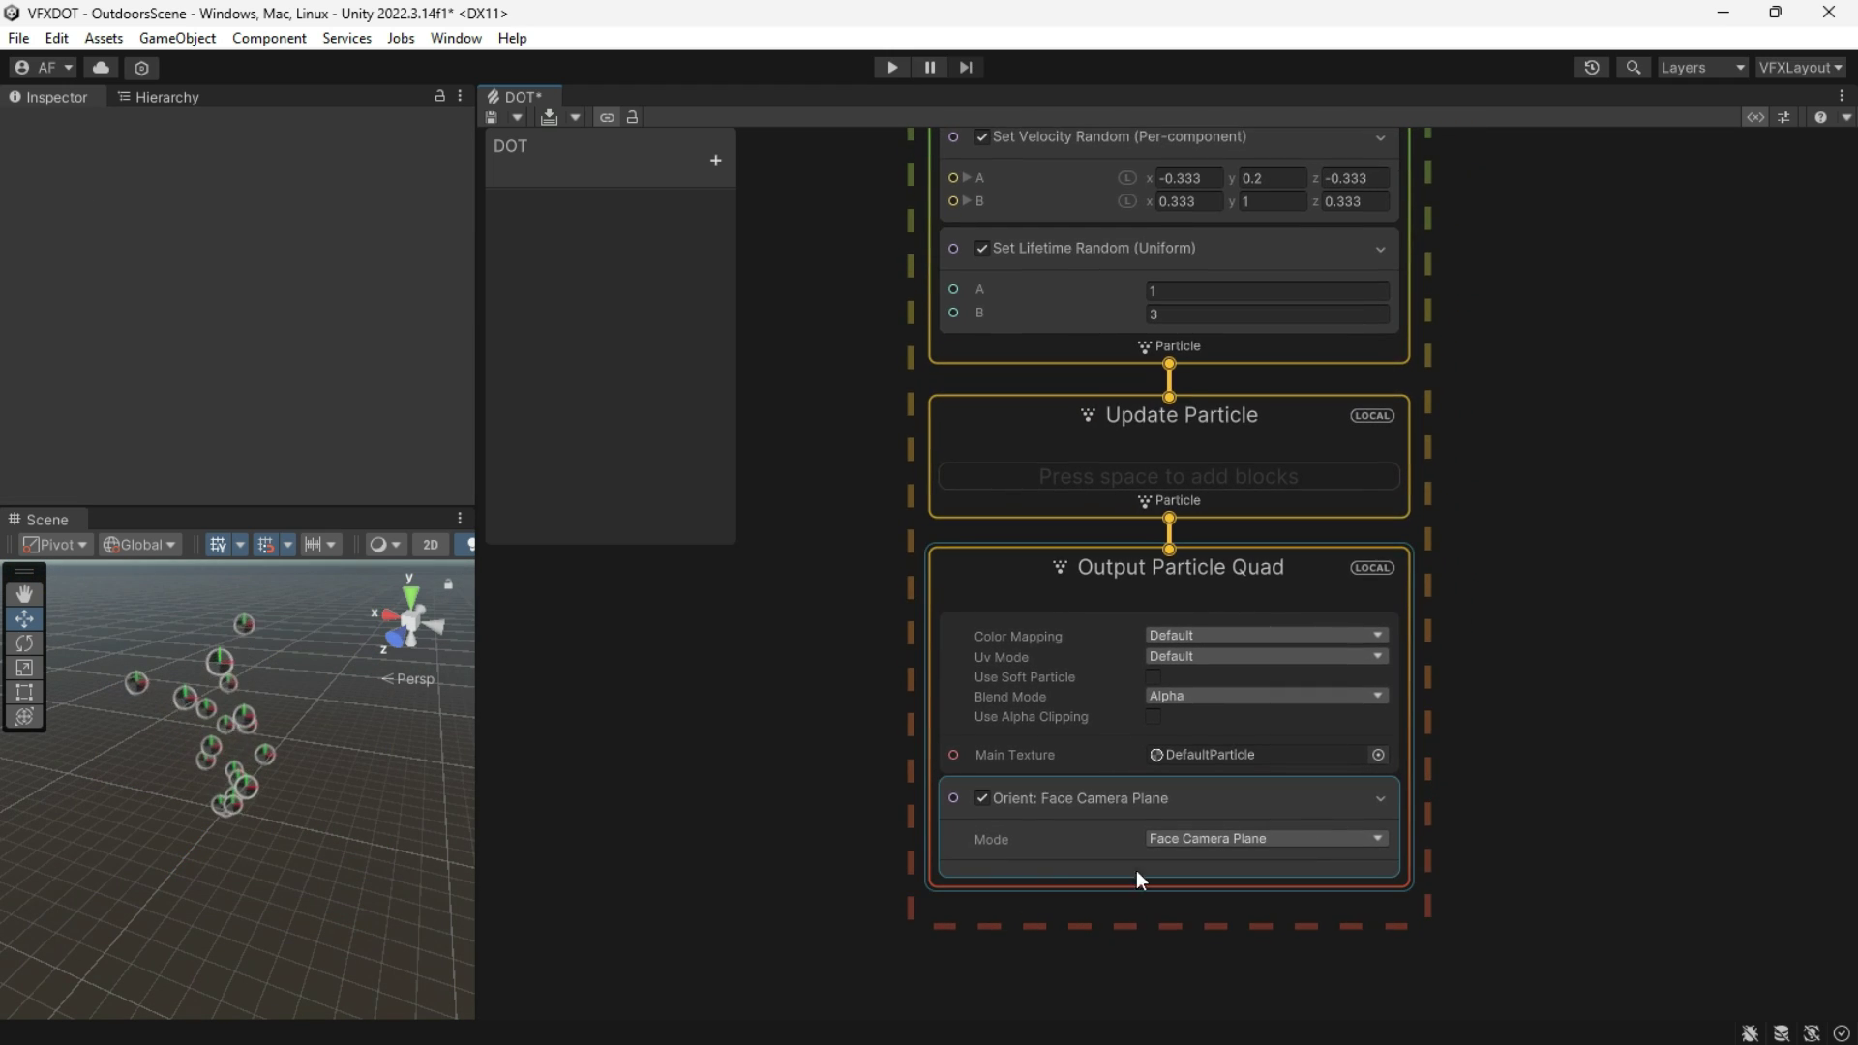
middle_drag(1542, 623, 1531, 678)
middle_drag(1452, 595, 1469, 728)
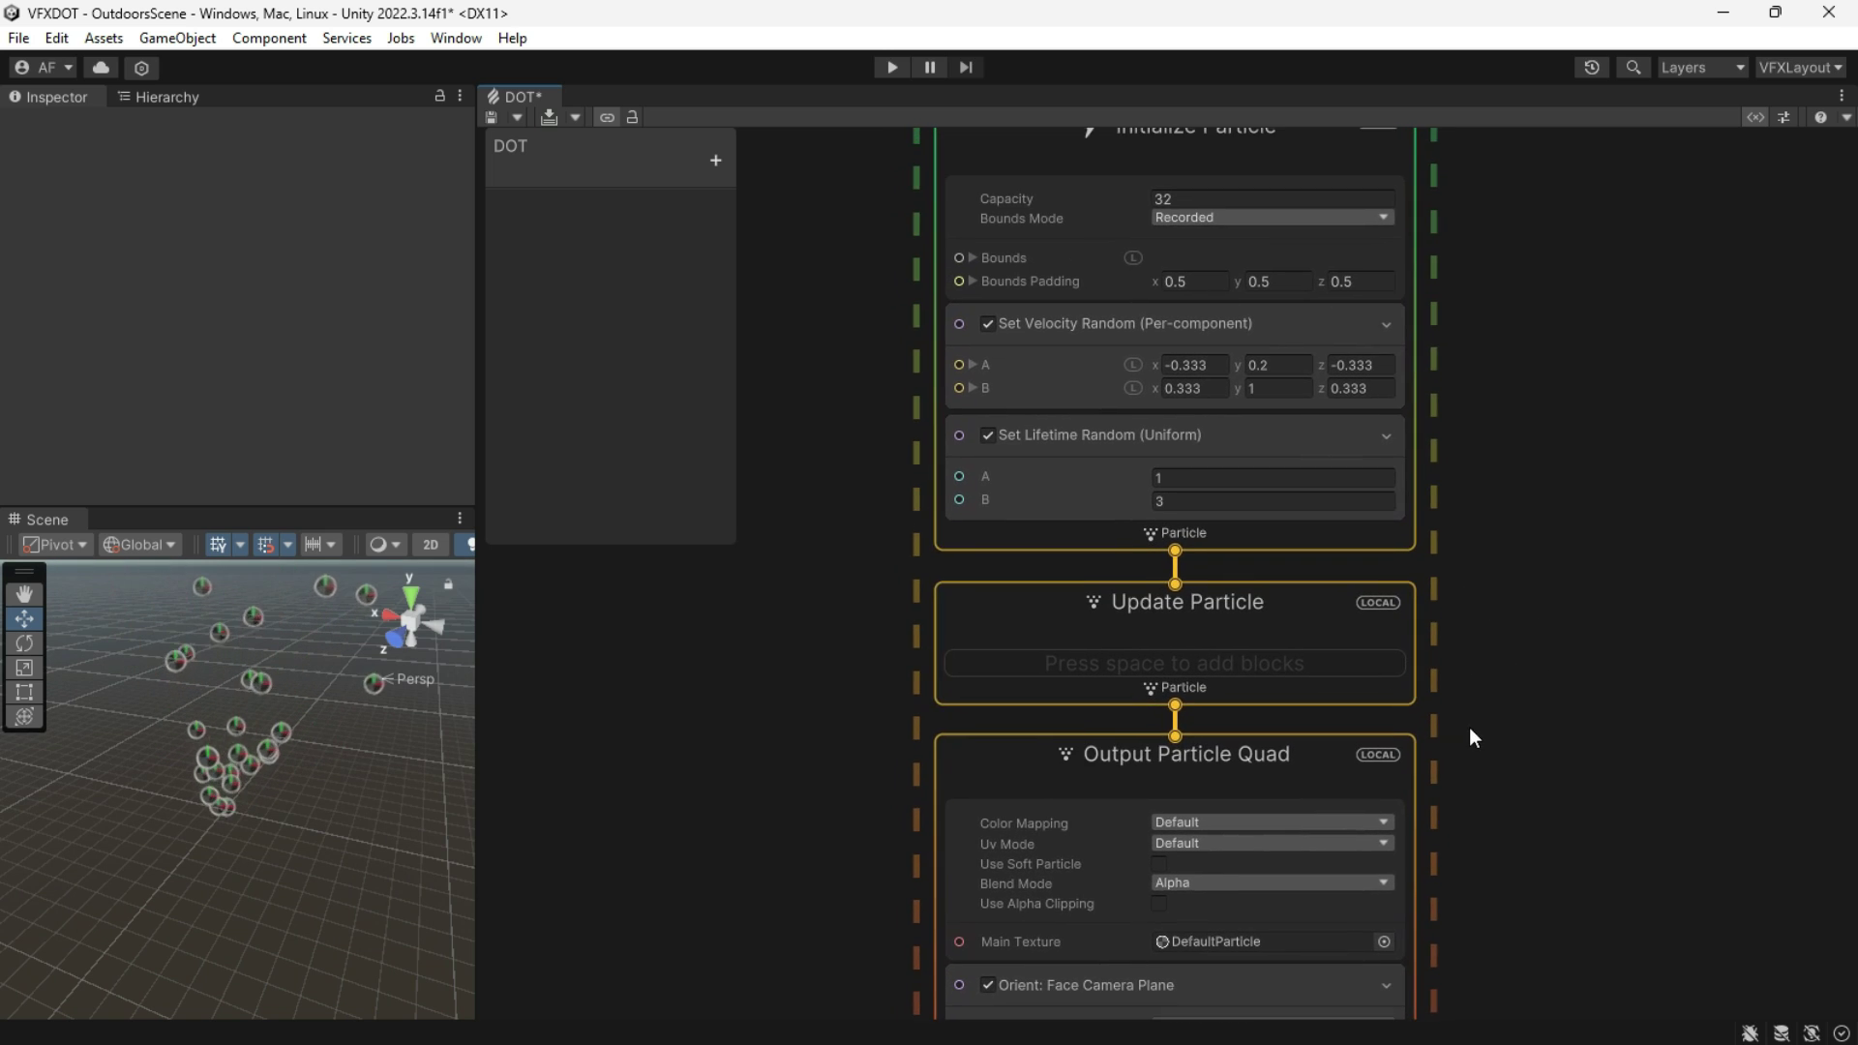
scroll(1469, 739, up, 3)
click(1071, 592)
key(Delete)
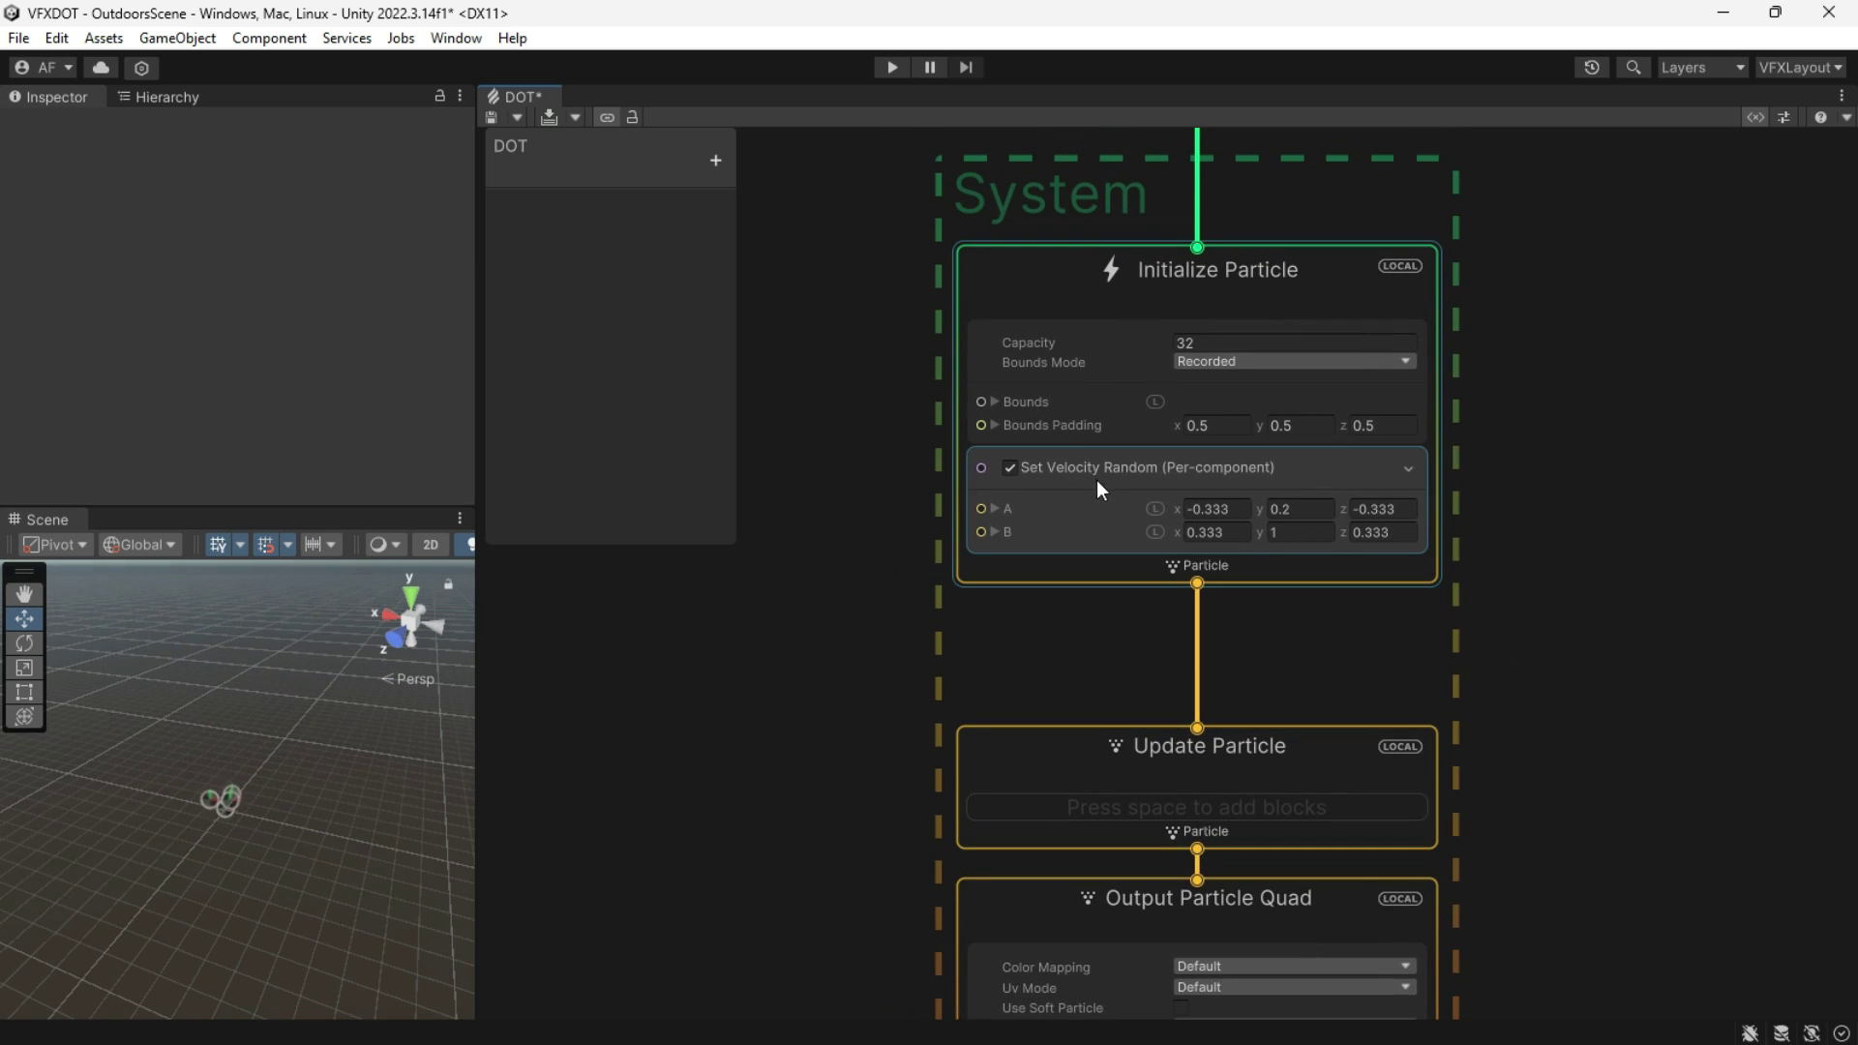
click(1101, 489)
scroll(1351, 705, up, 3)
key(Delete)
scroll(1177, 738, up, 1)
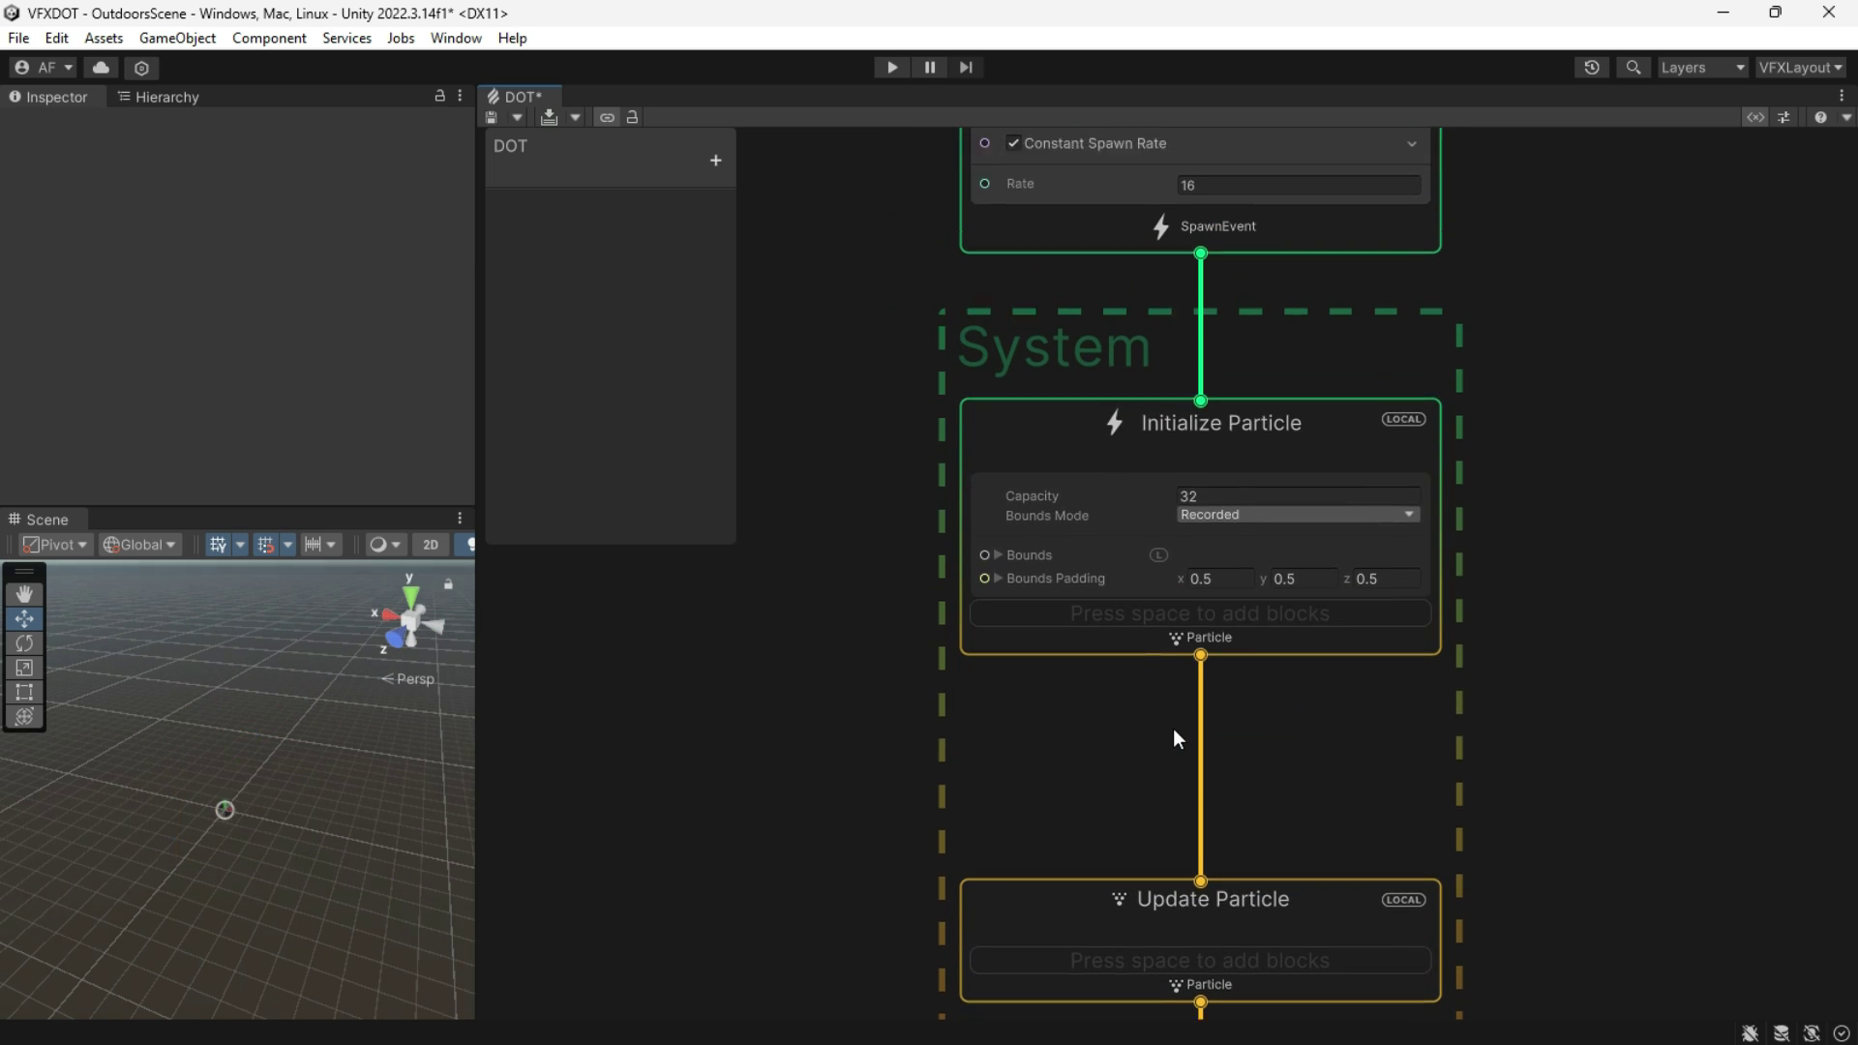
Step: Set the Initialize Particle context's Capacity to 1024
scroll(1444, 491, up, 1)
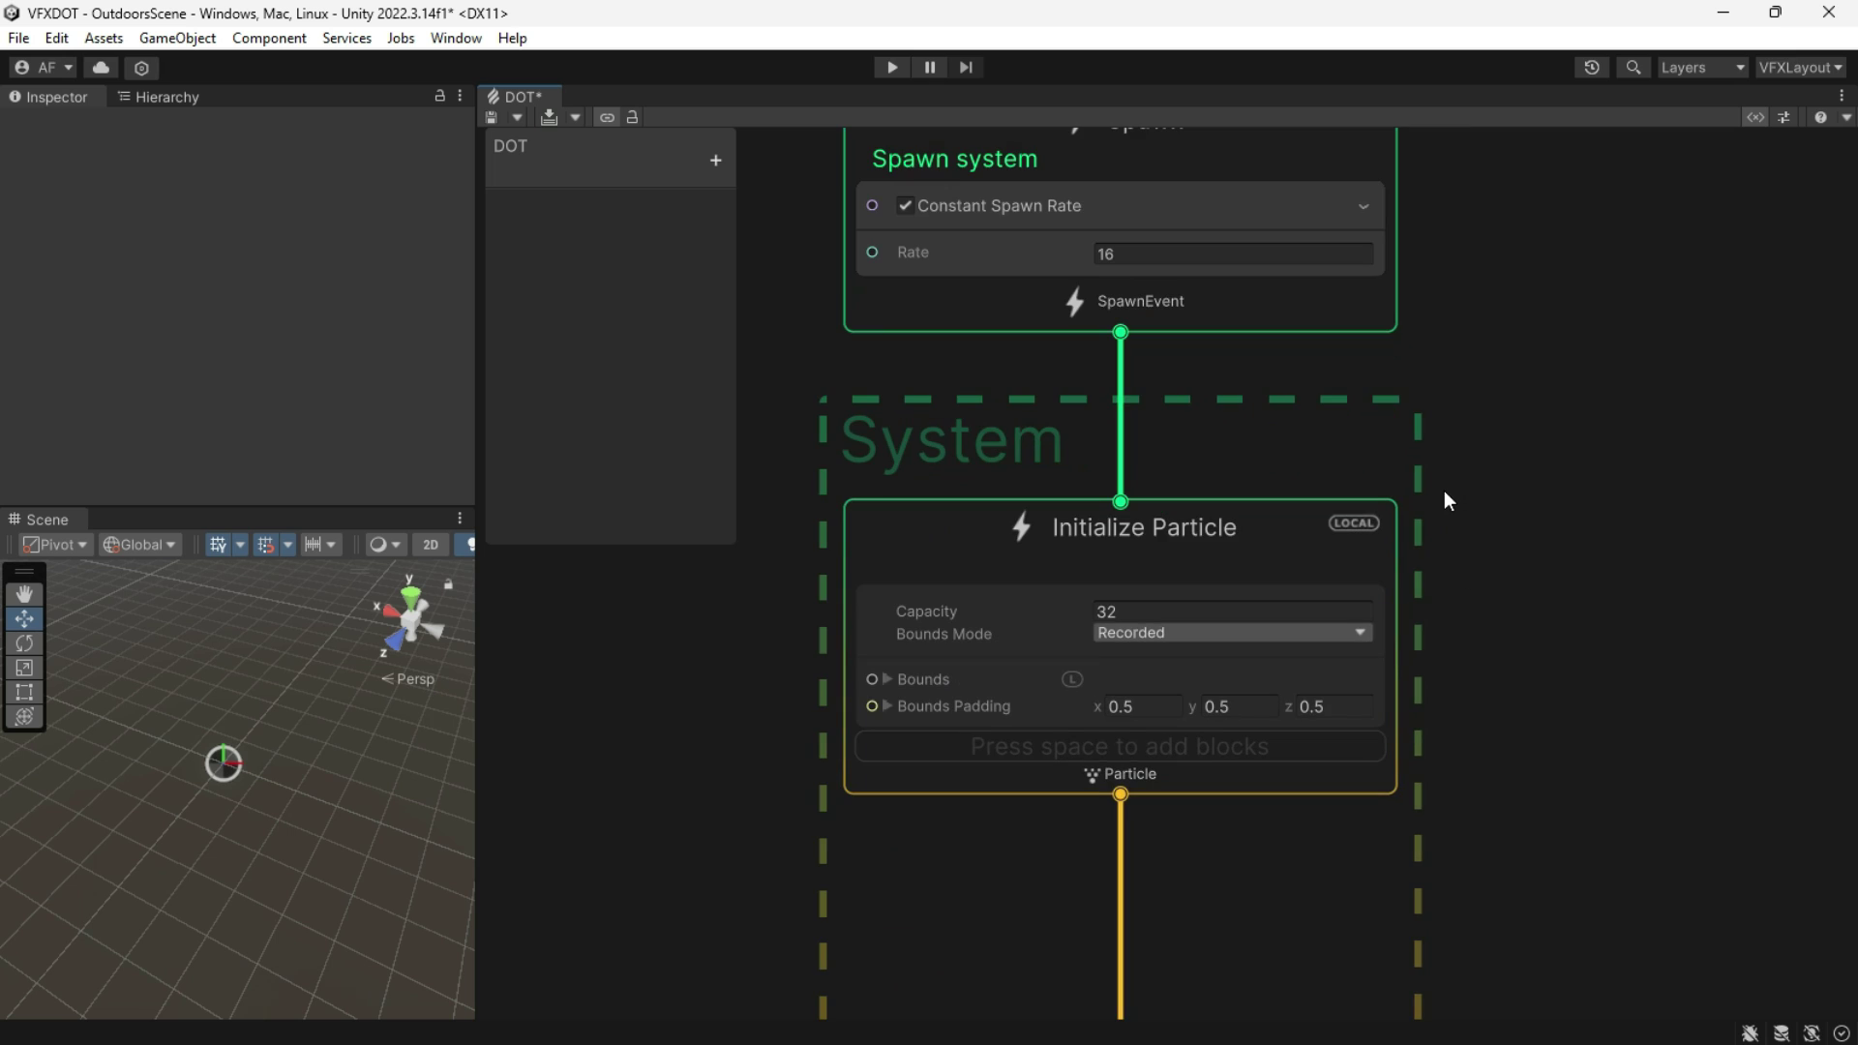
middle_drag(1439, 515, 1466, 739)
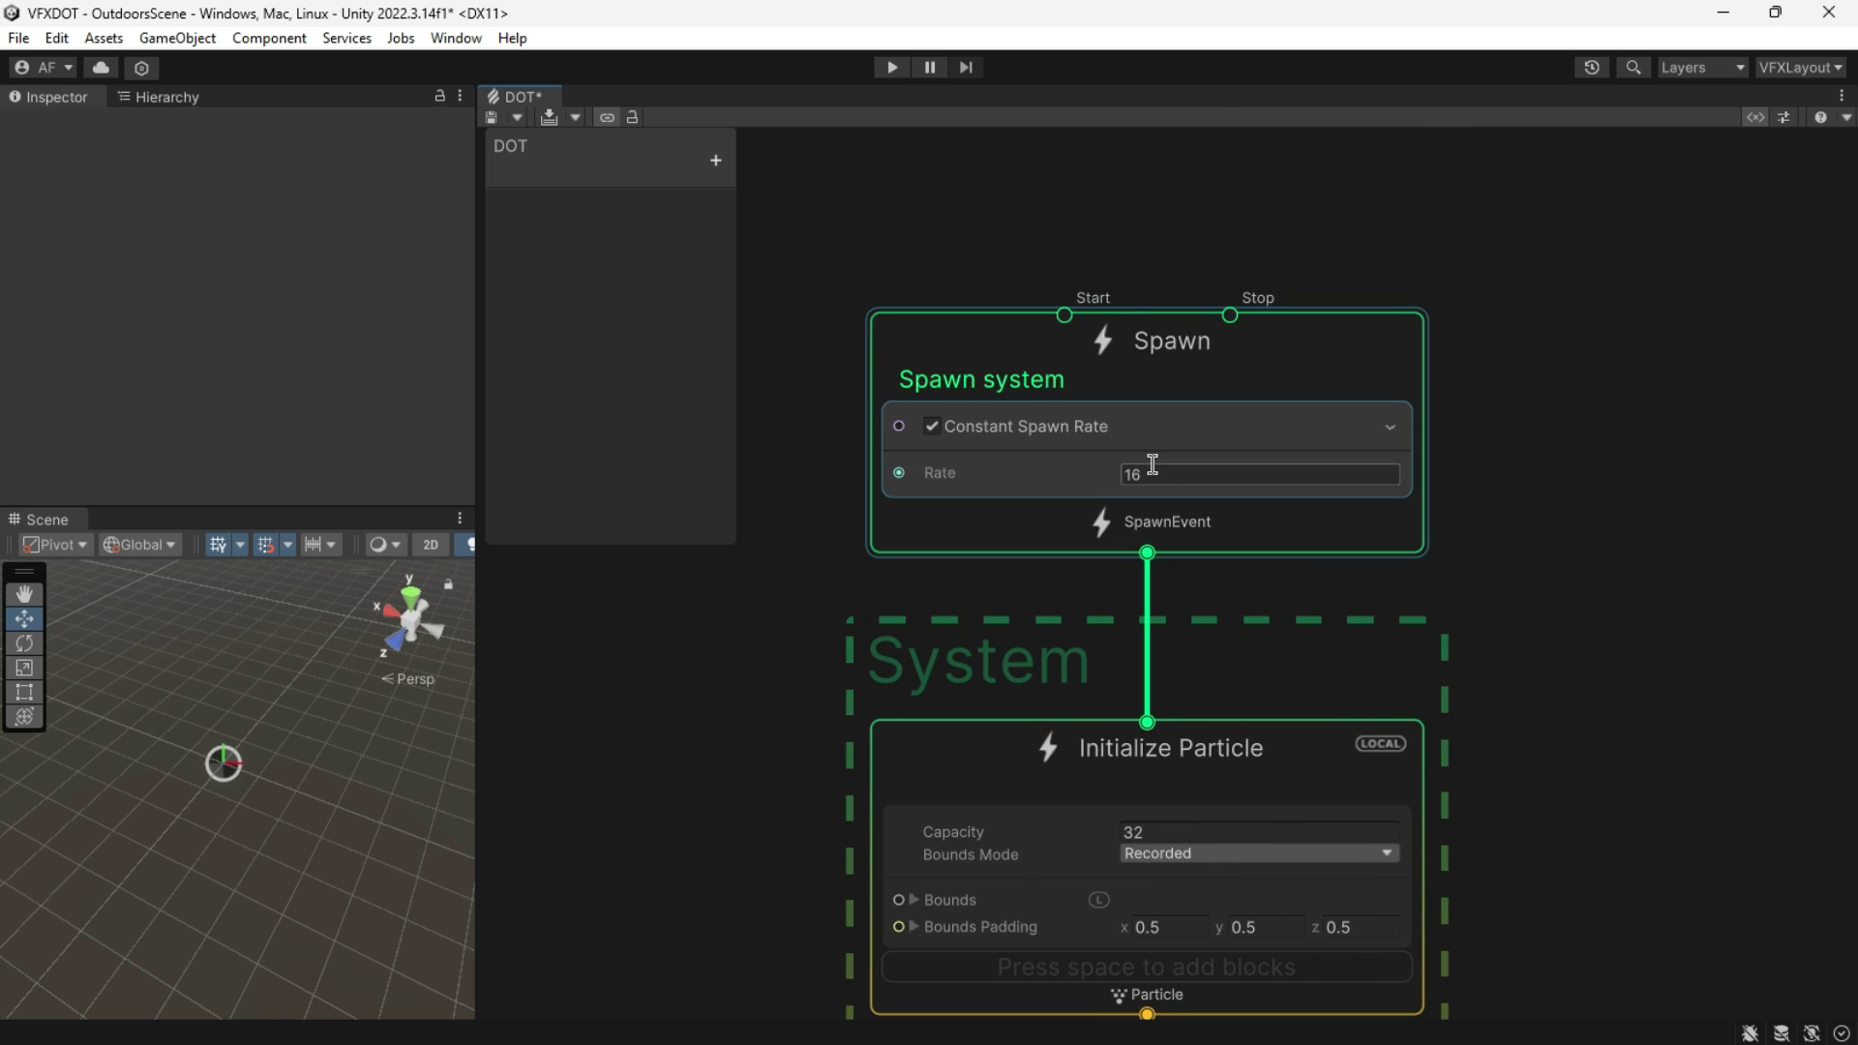
click(1175, 830)
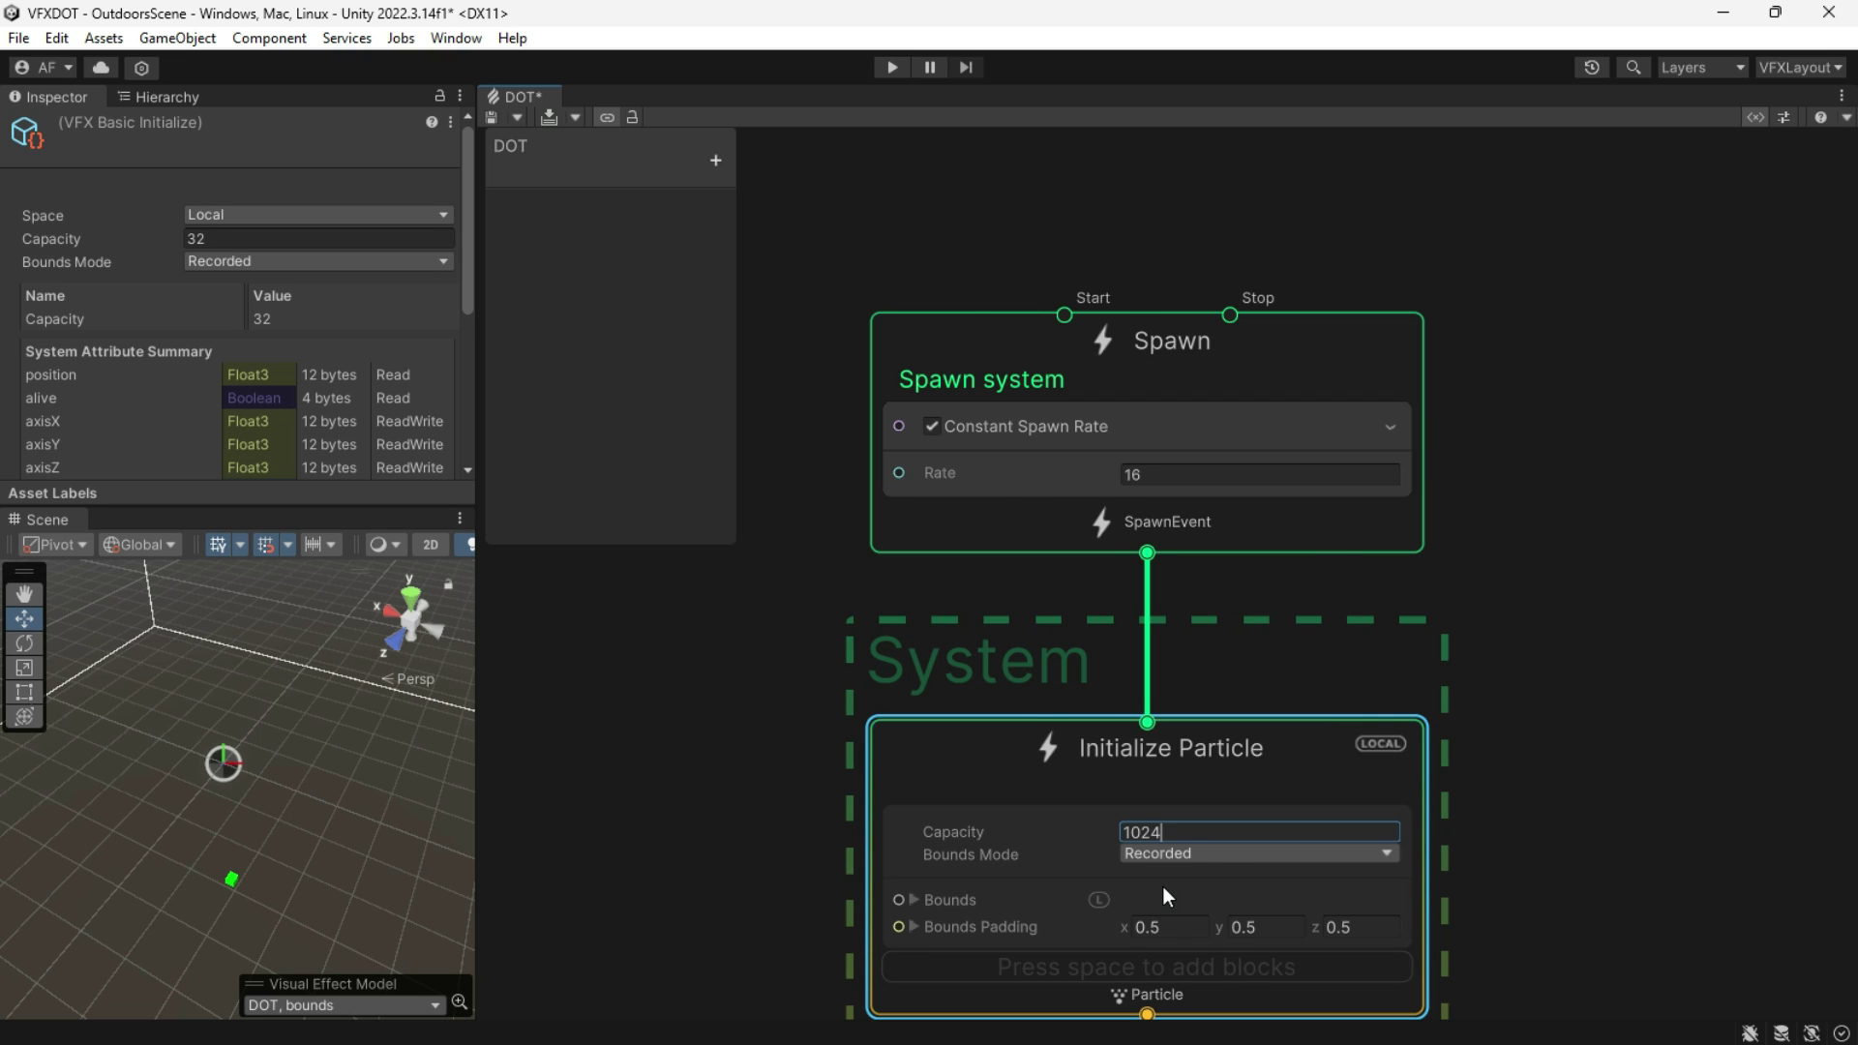
Step: Replace the Spawn context's Constant Spawn Rate block with a Single Burst block and set its Count to 1024
right_click(1113, 349)
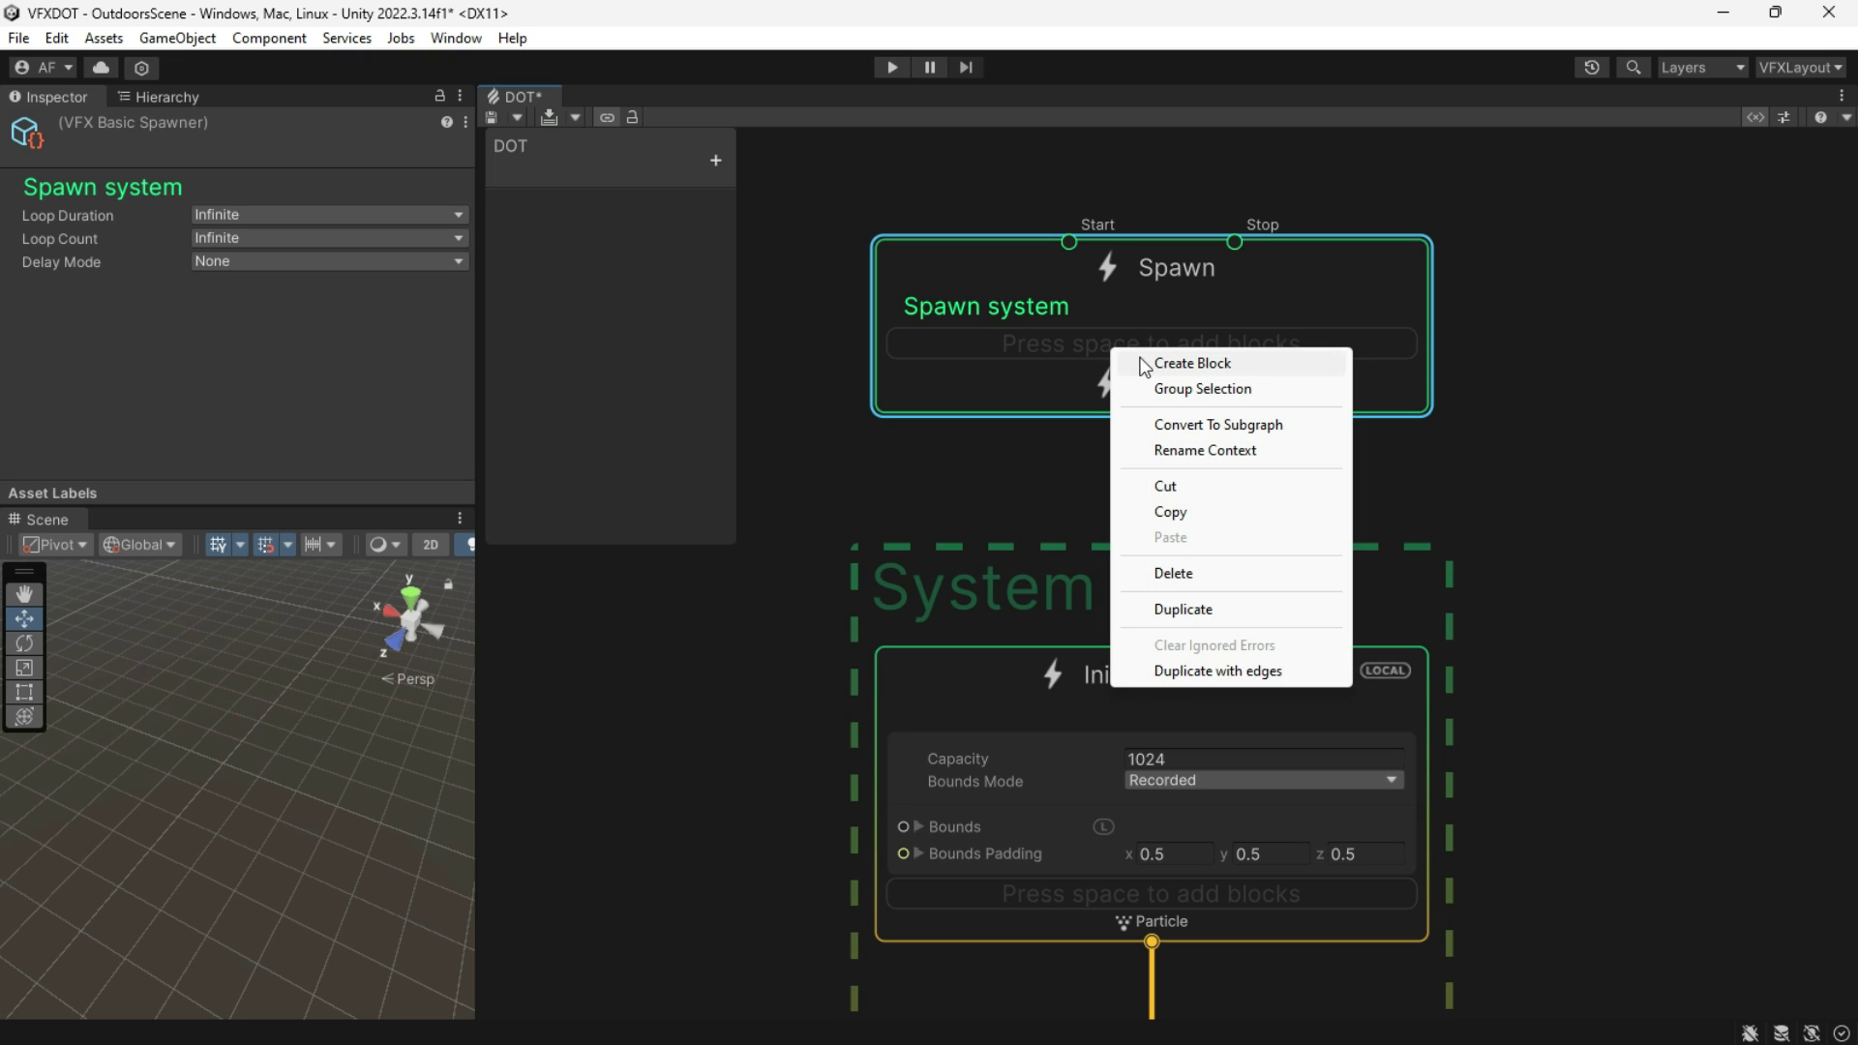
click(1148, 360)
click(1150, 364)
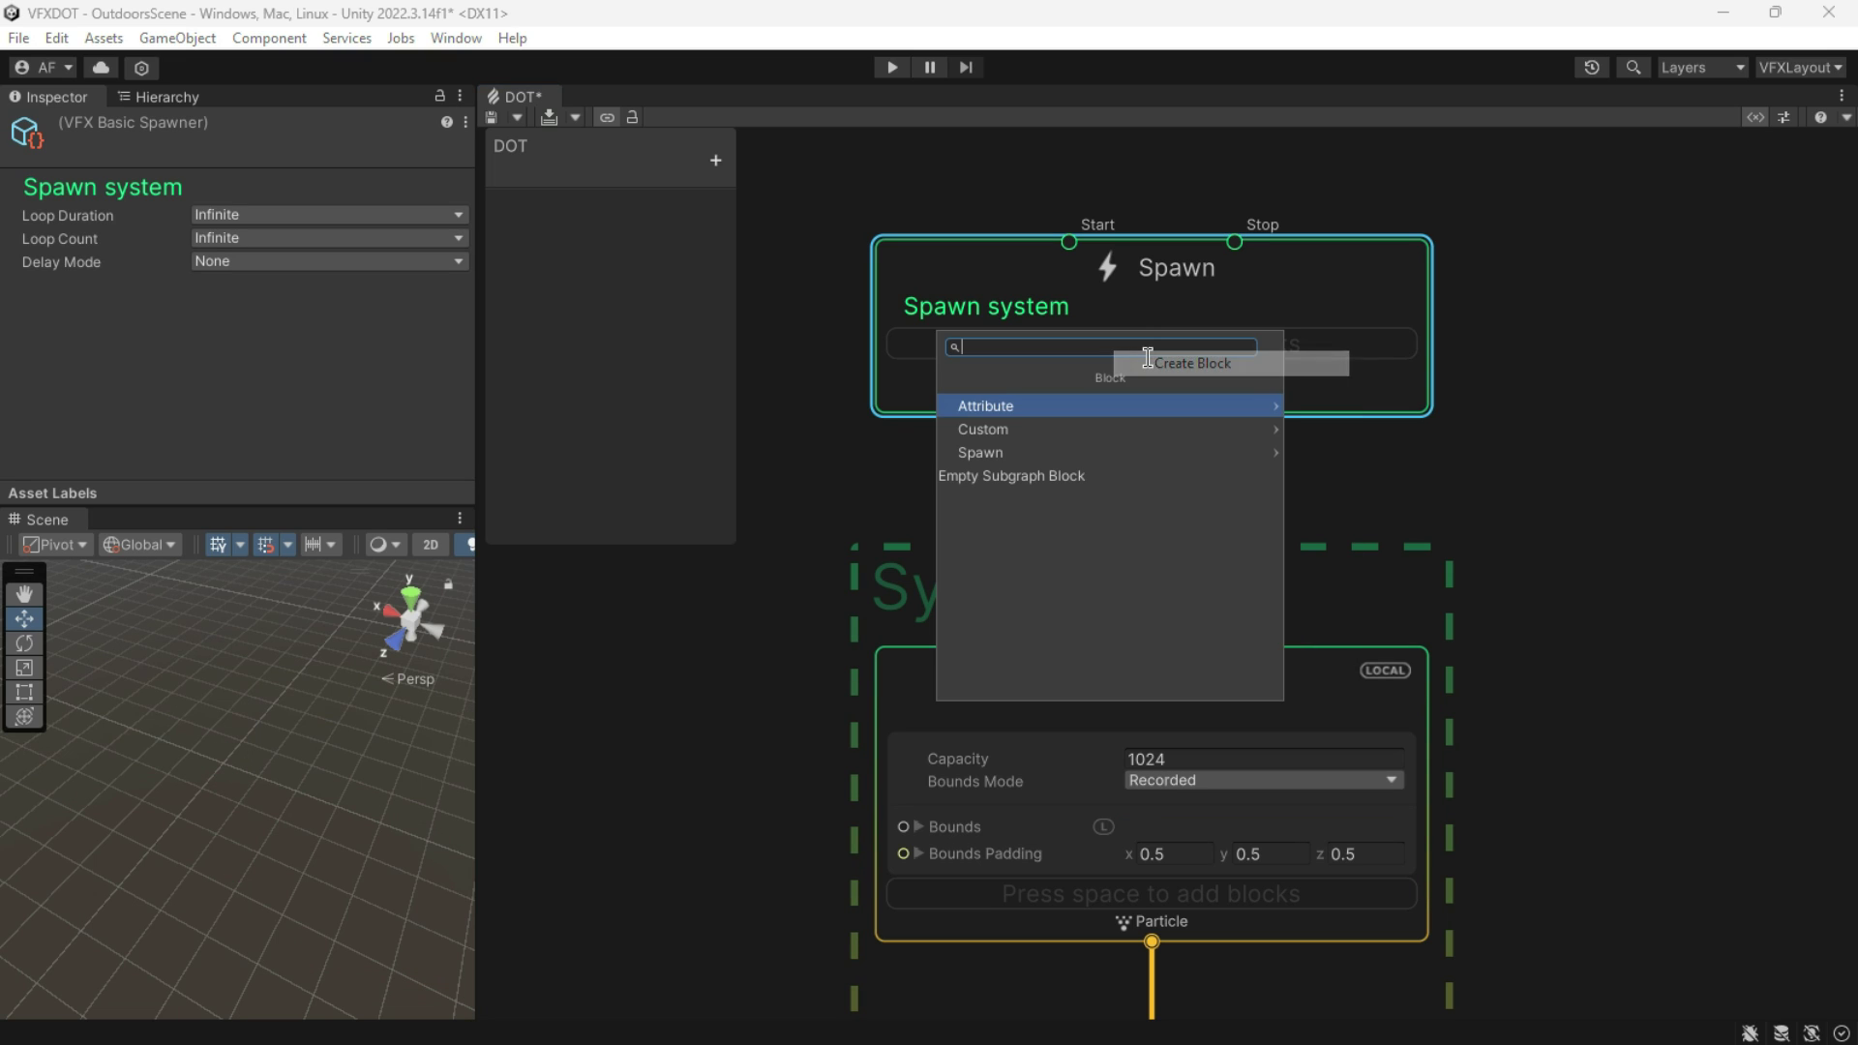
text(single)
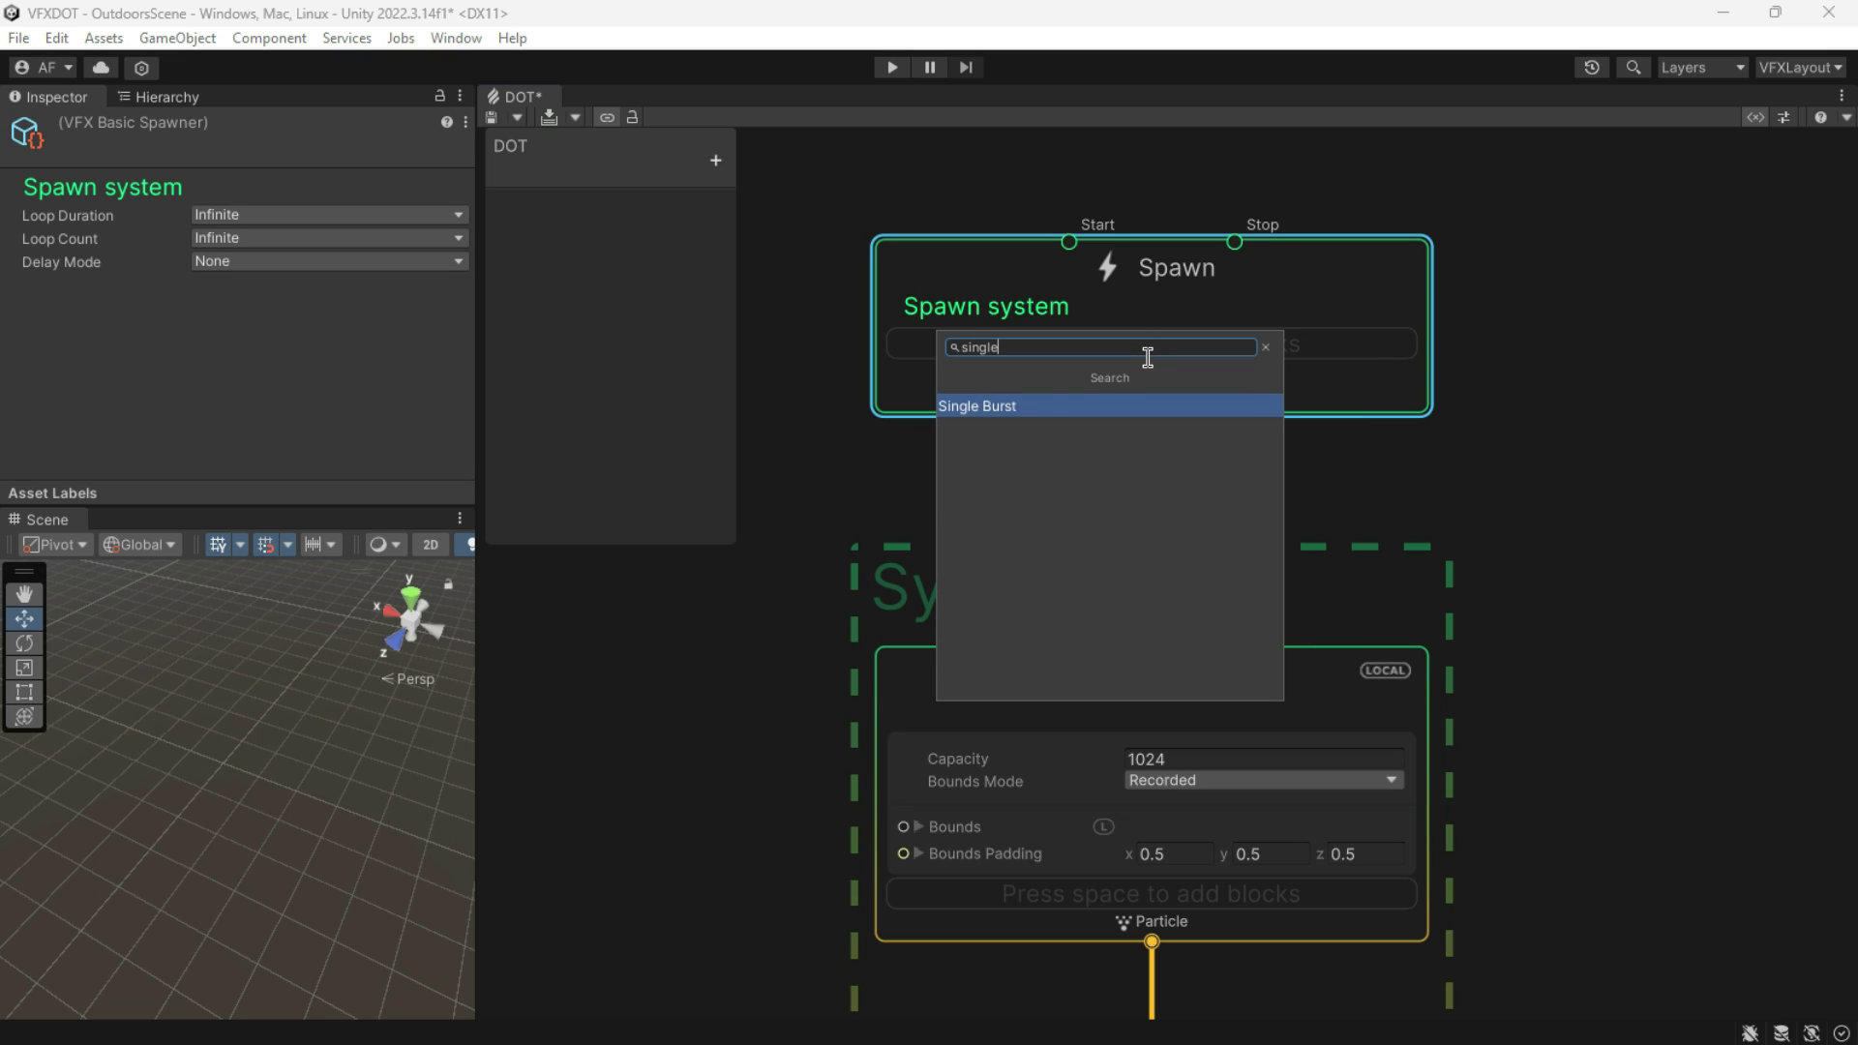
click(1003, 404)
click(1167, 477)
text(1024)
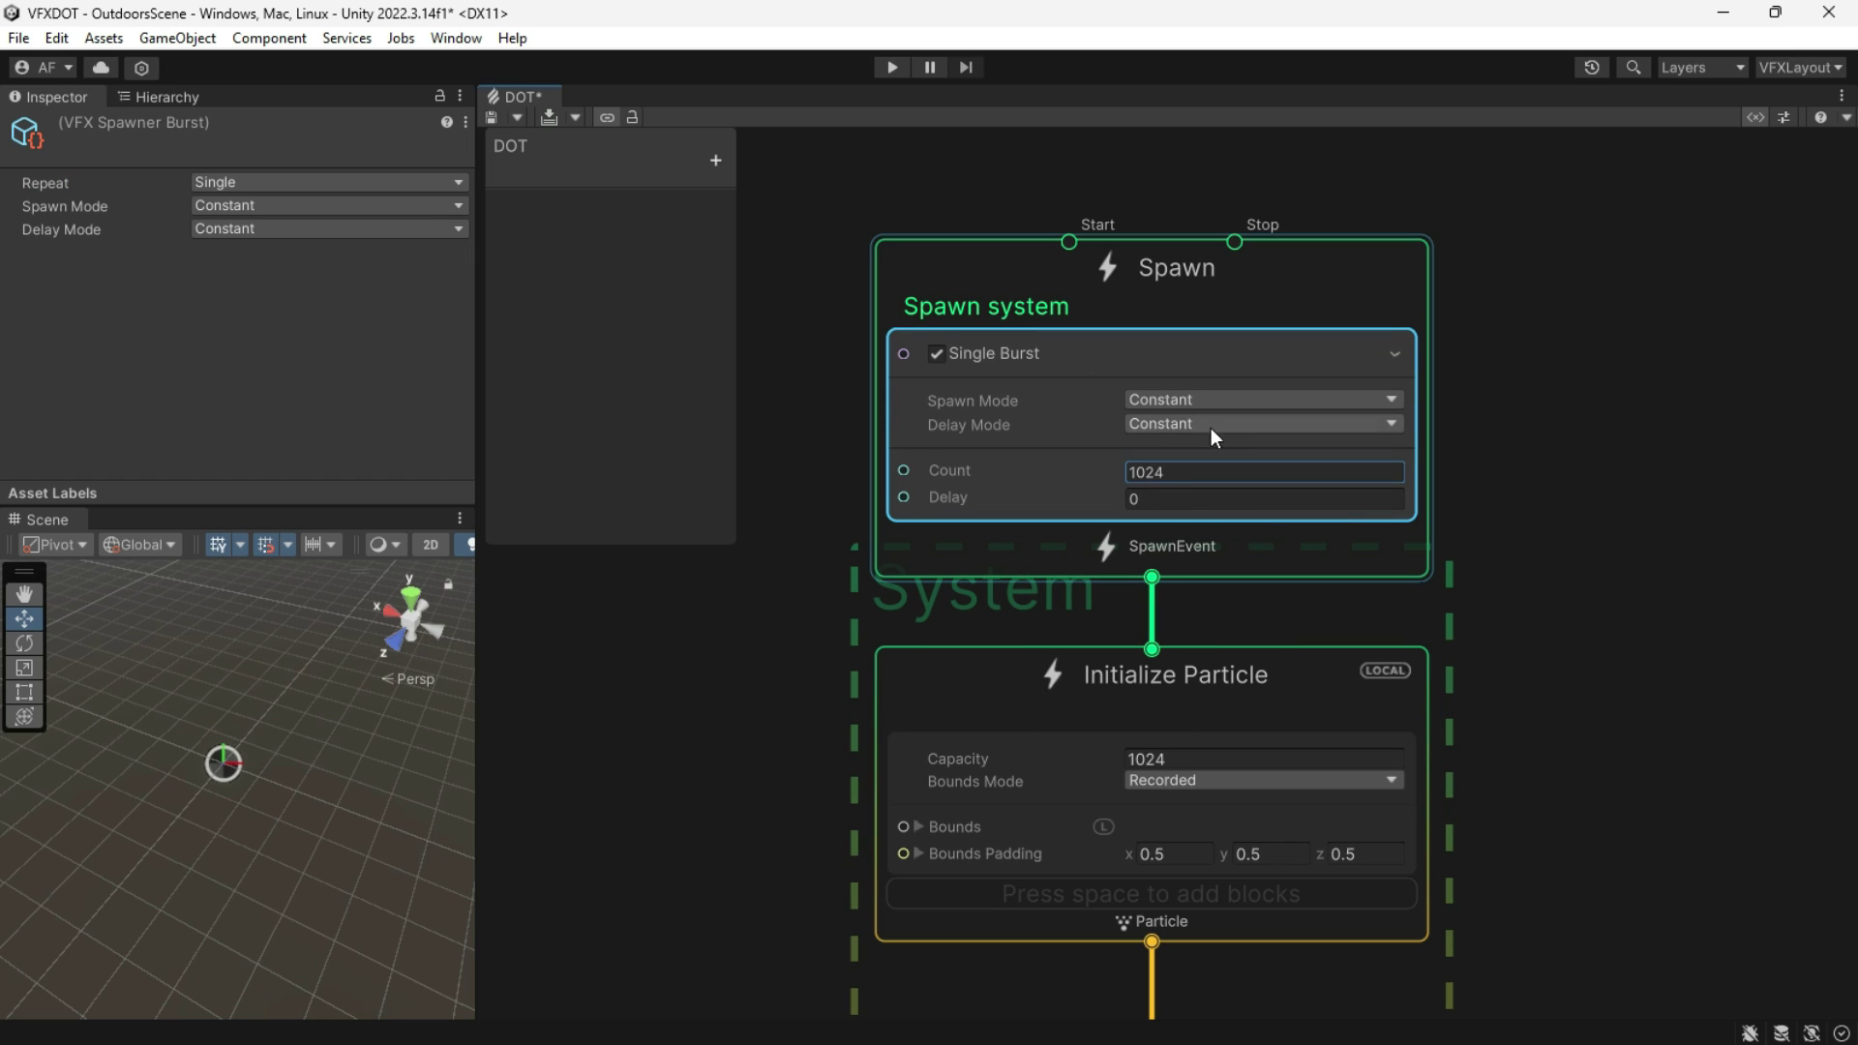
Step: Add a Set Position (Sequential: ThreeDimensional) block to the Initialize Particle context
middle_drag(1548, 861, 1559, 602)
click(1559, 602)
middle_drag(1041, 687, 1053, 538)
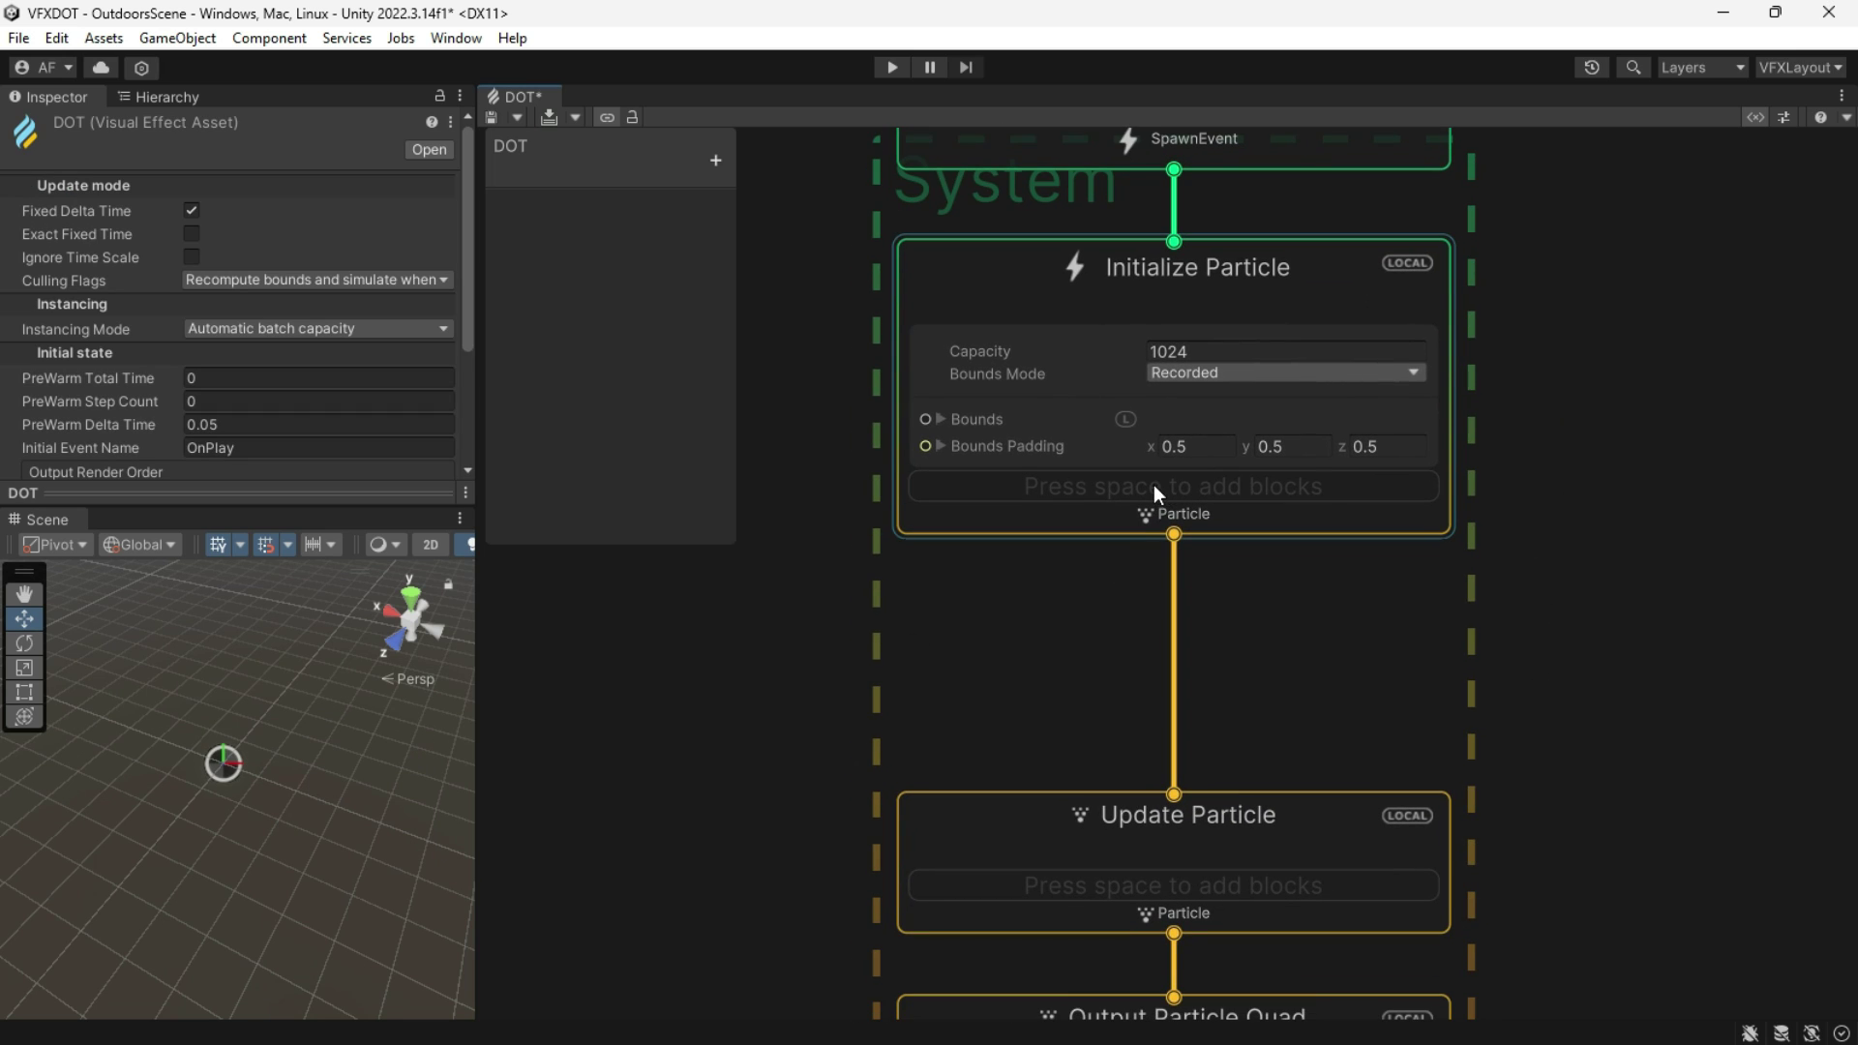
key(space)
text(set position)
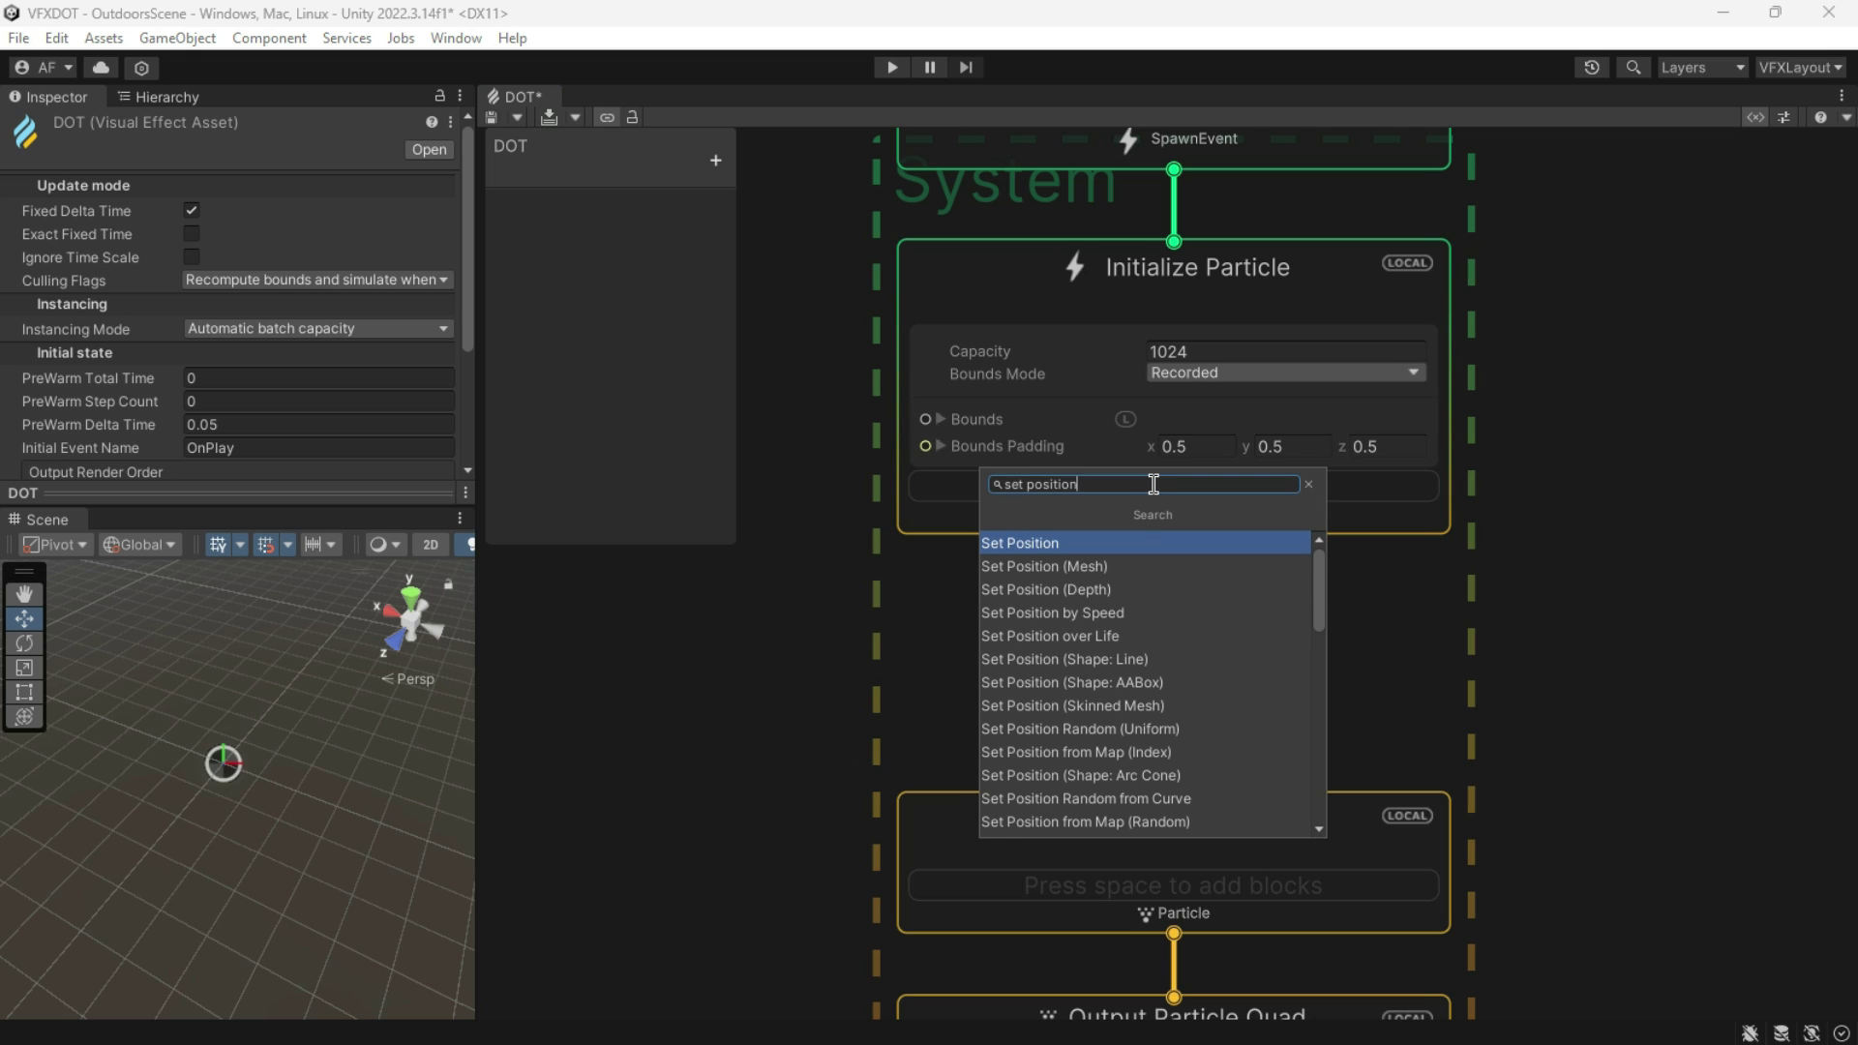
scroll(1121, 741, down, 6)
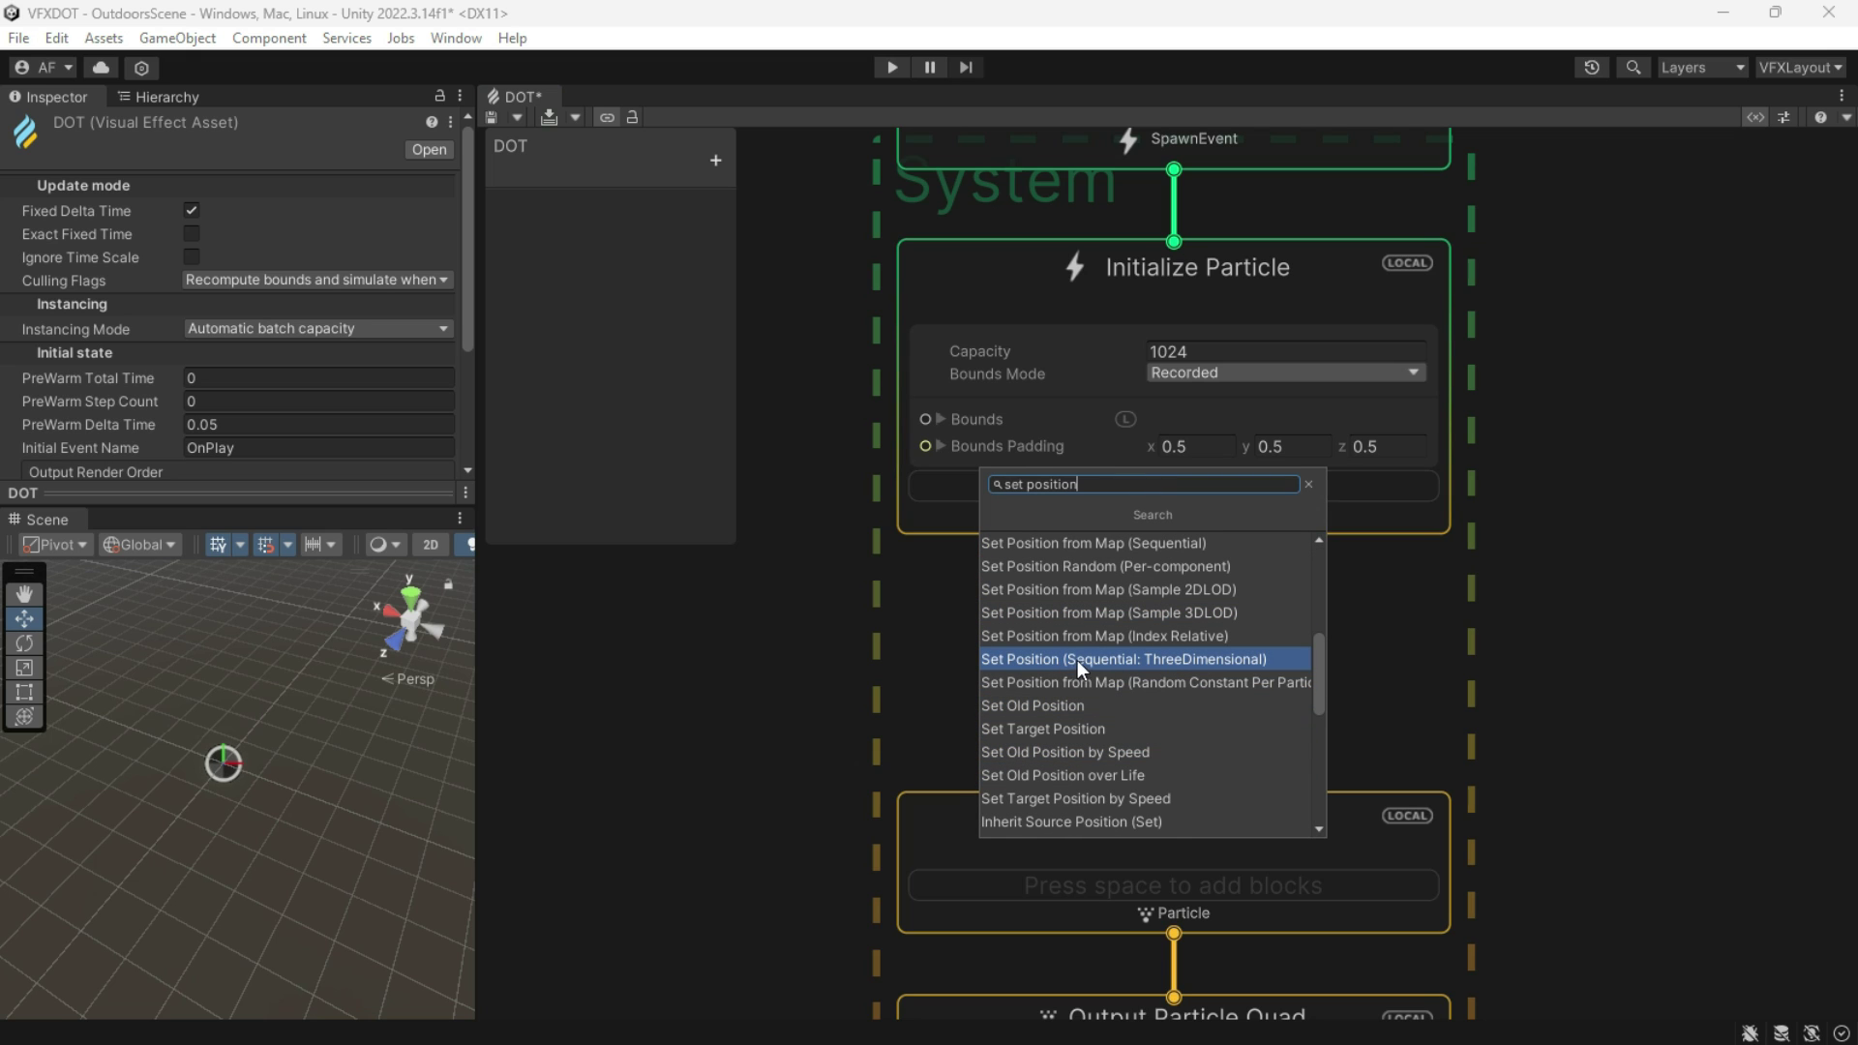
click(1225, 668)
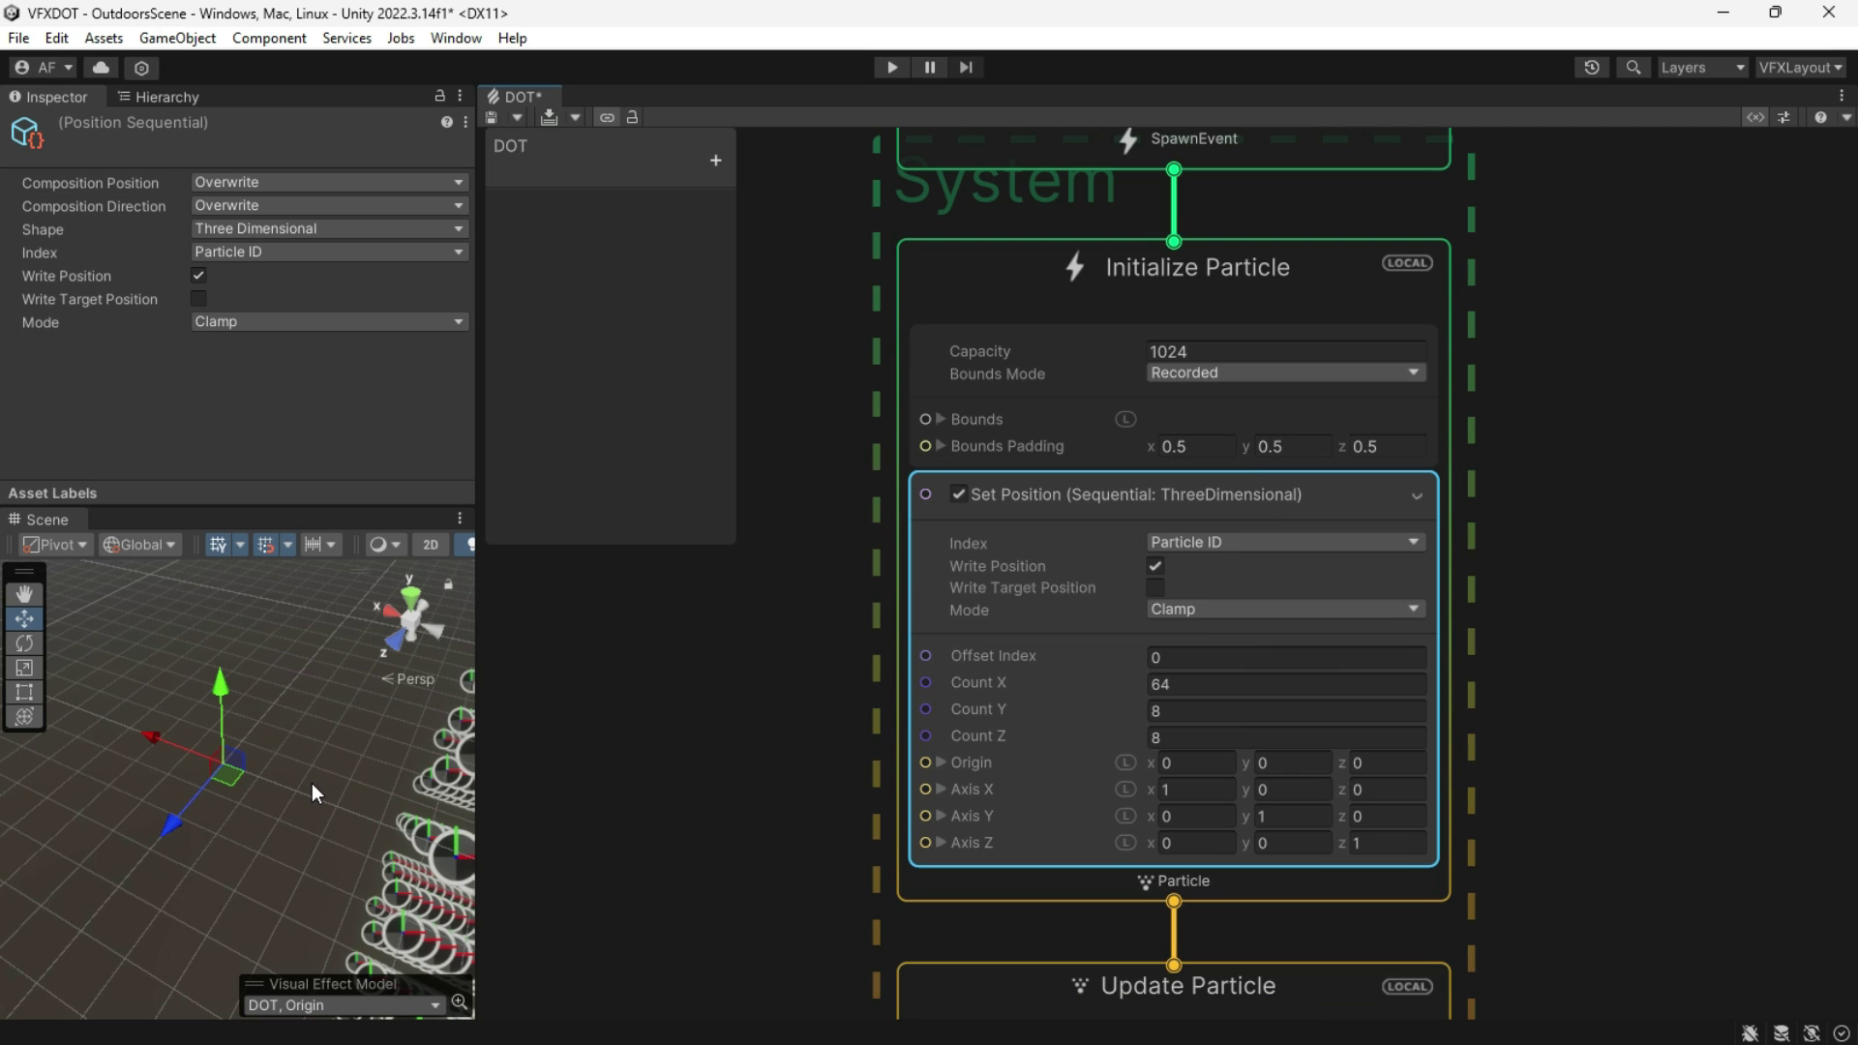
Step: Set the sequential position block's Count X to 32, Count Y to 1 and Count Z to 2
key(w)
right_drag(328, 775, 348, 803)
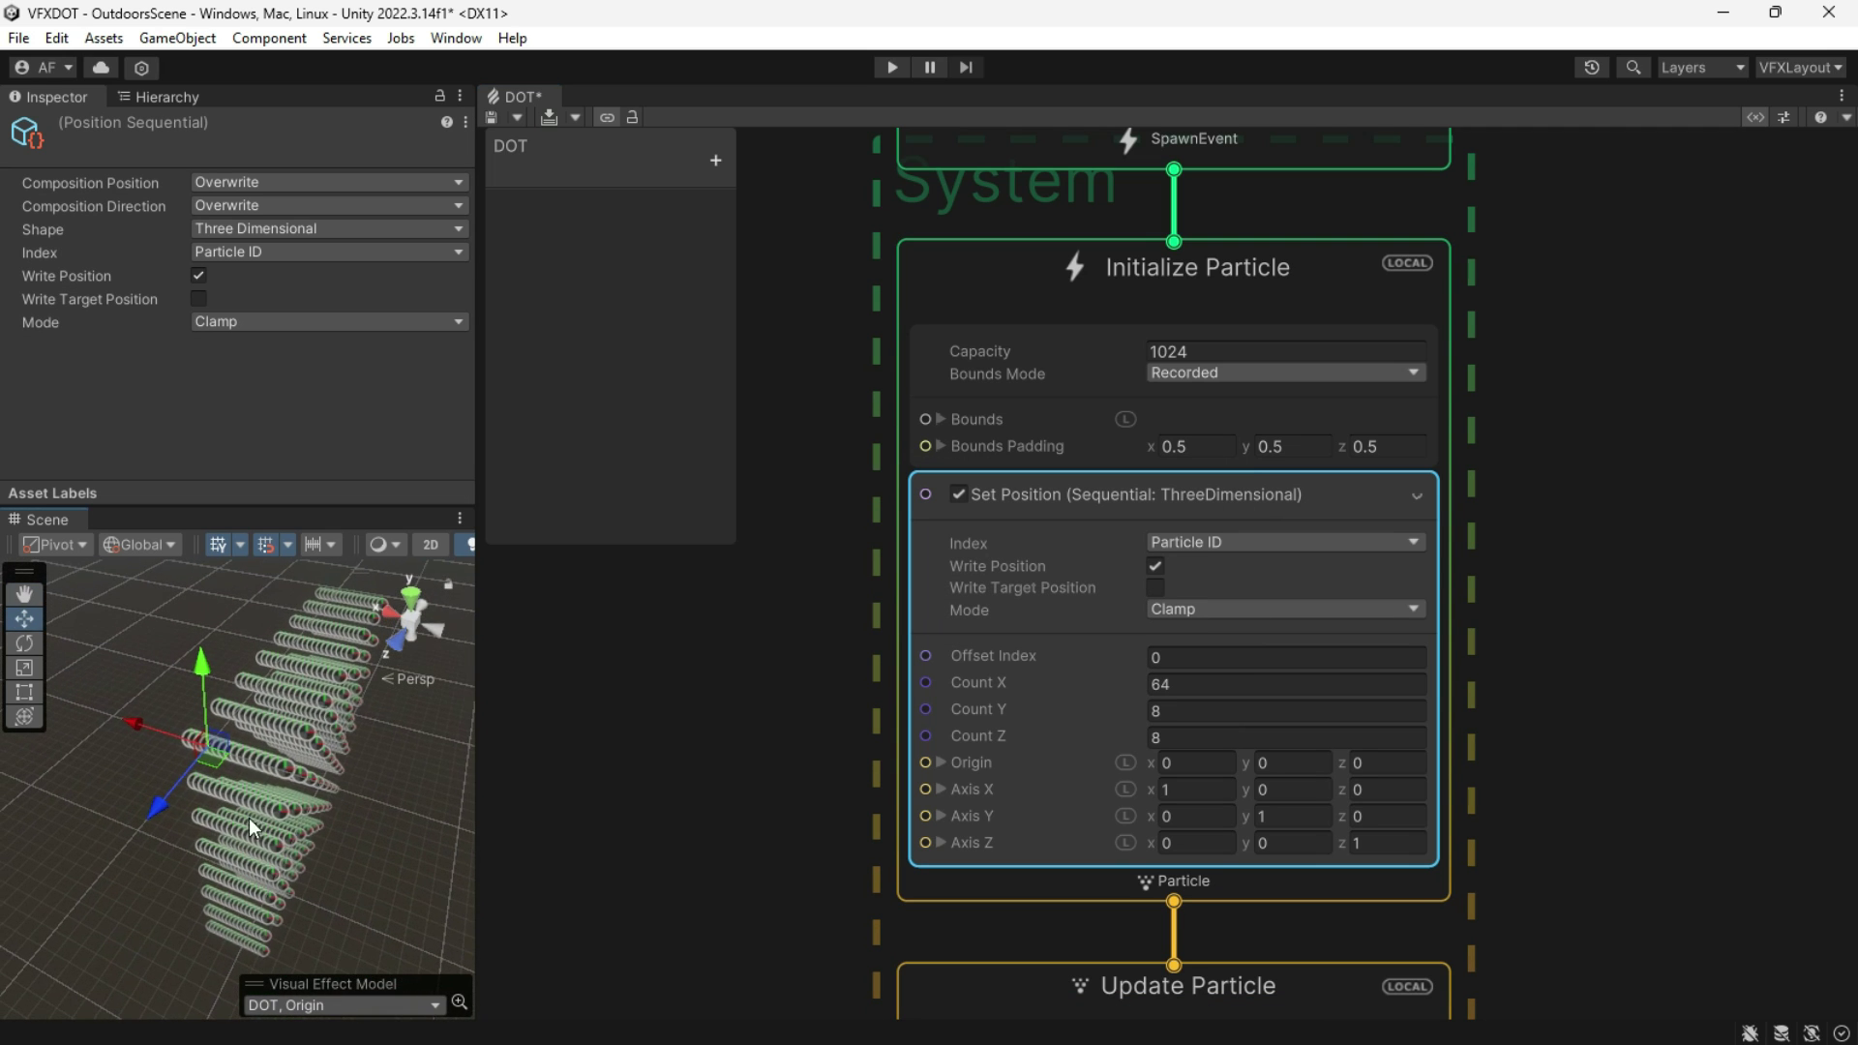
click(1188, 687)
text(32)
click(1188, 712)
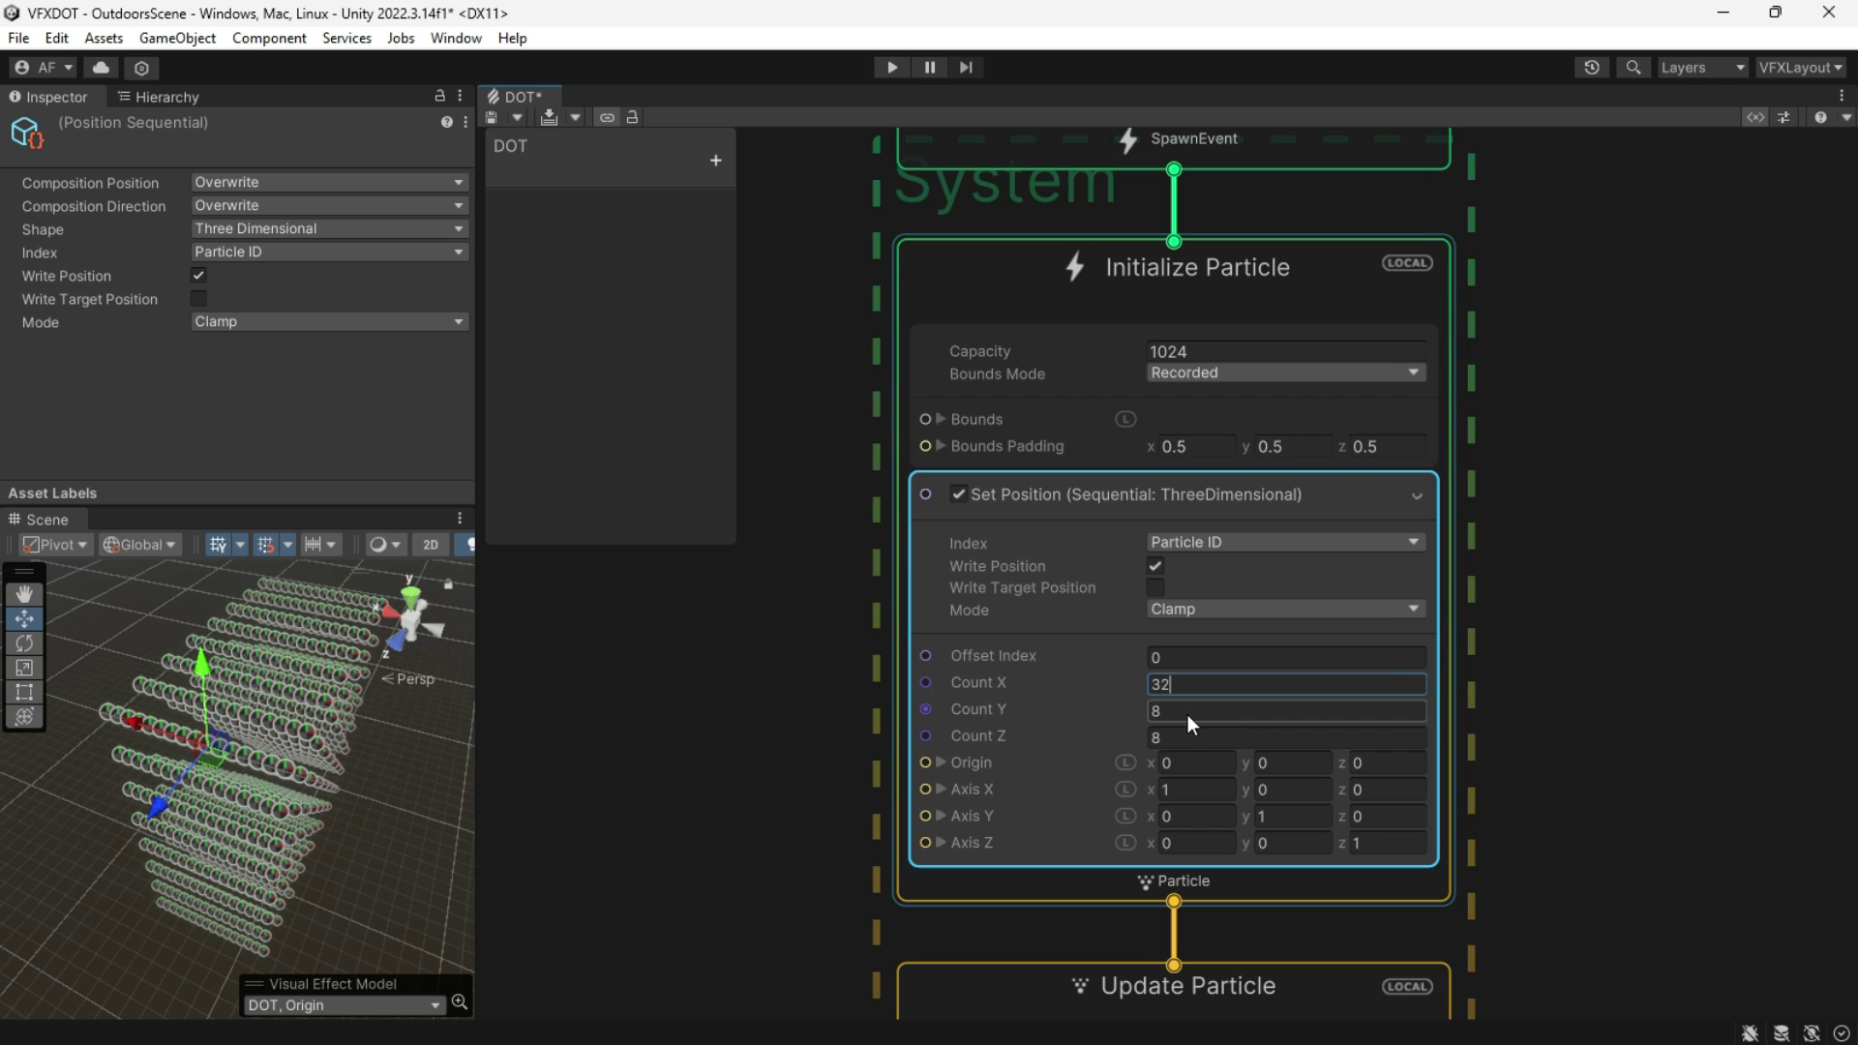
text(1)
click(1183, 735)
text(2)
right_drag(364, 780, 376, 769)
key(w)
alt+drag(376, 770, 387, 768)
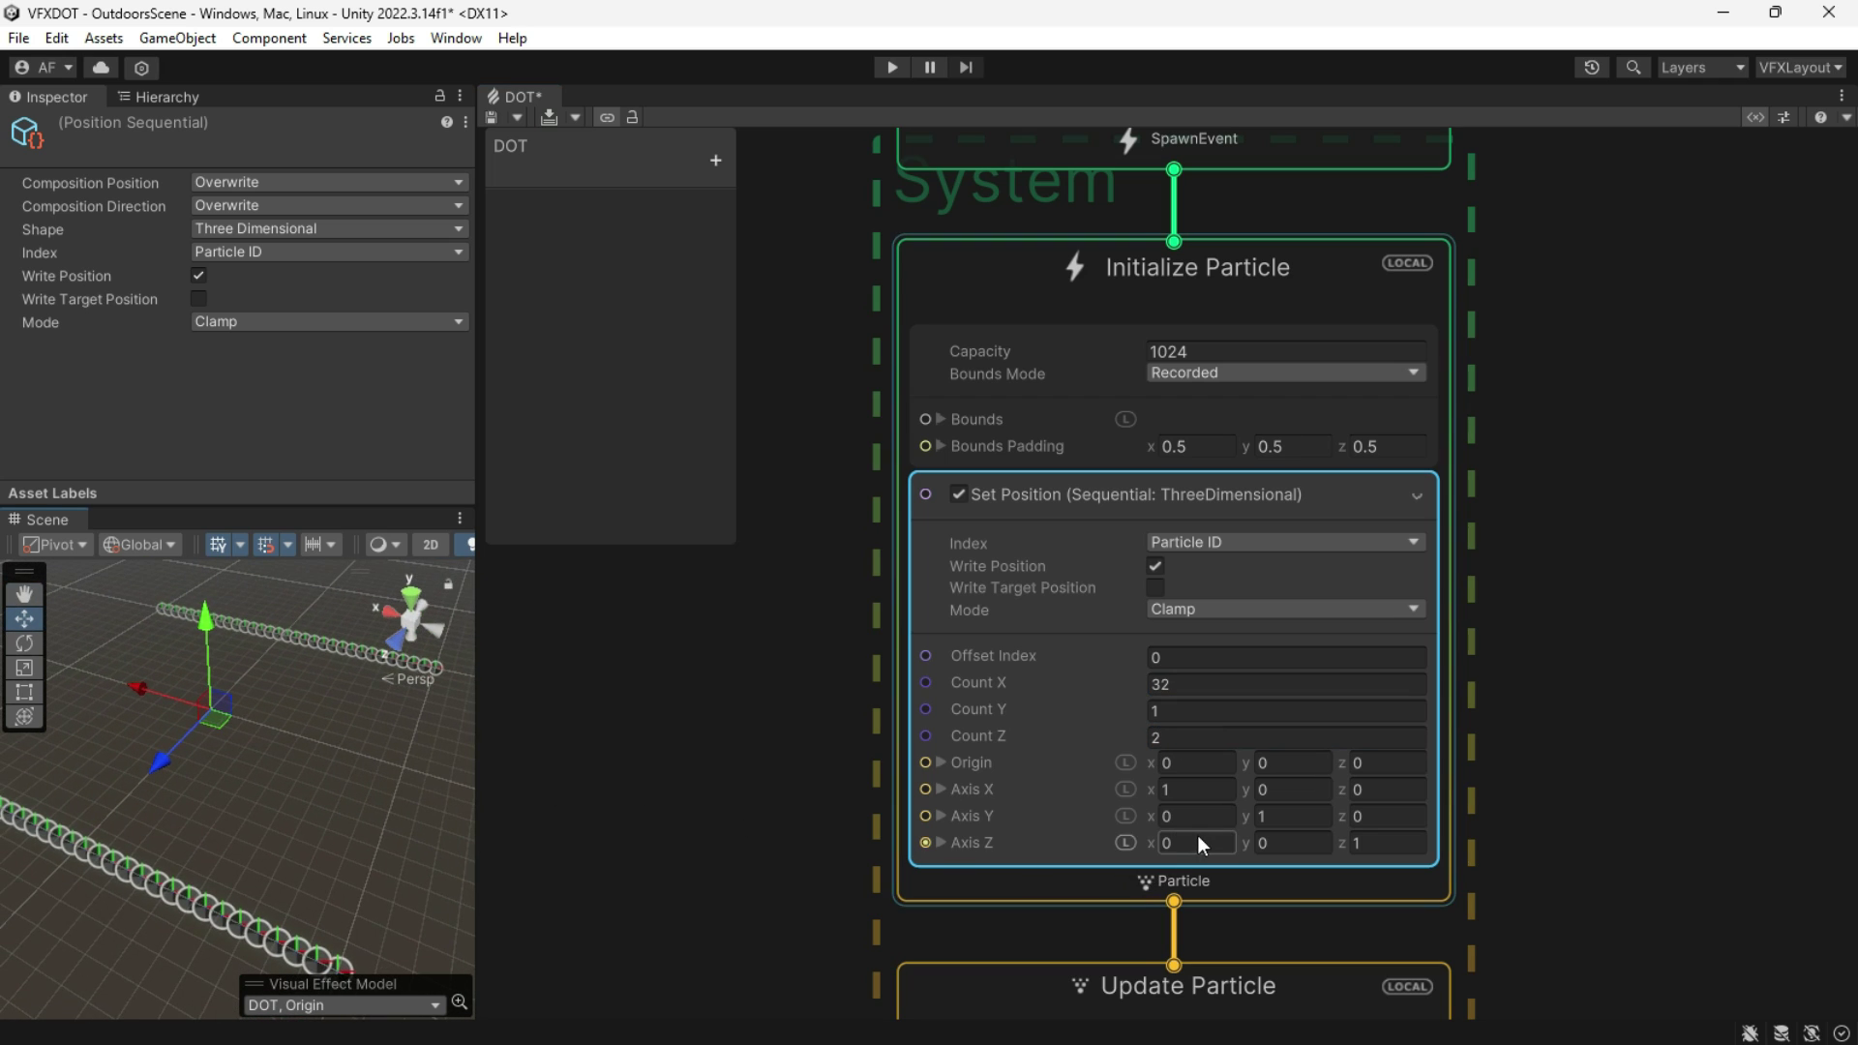
Step: Set the sequential position block's Count Z to 32 to form a flat square grid of particles
click(1196, 737)
text(32)
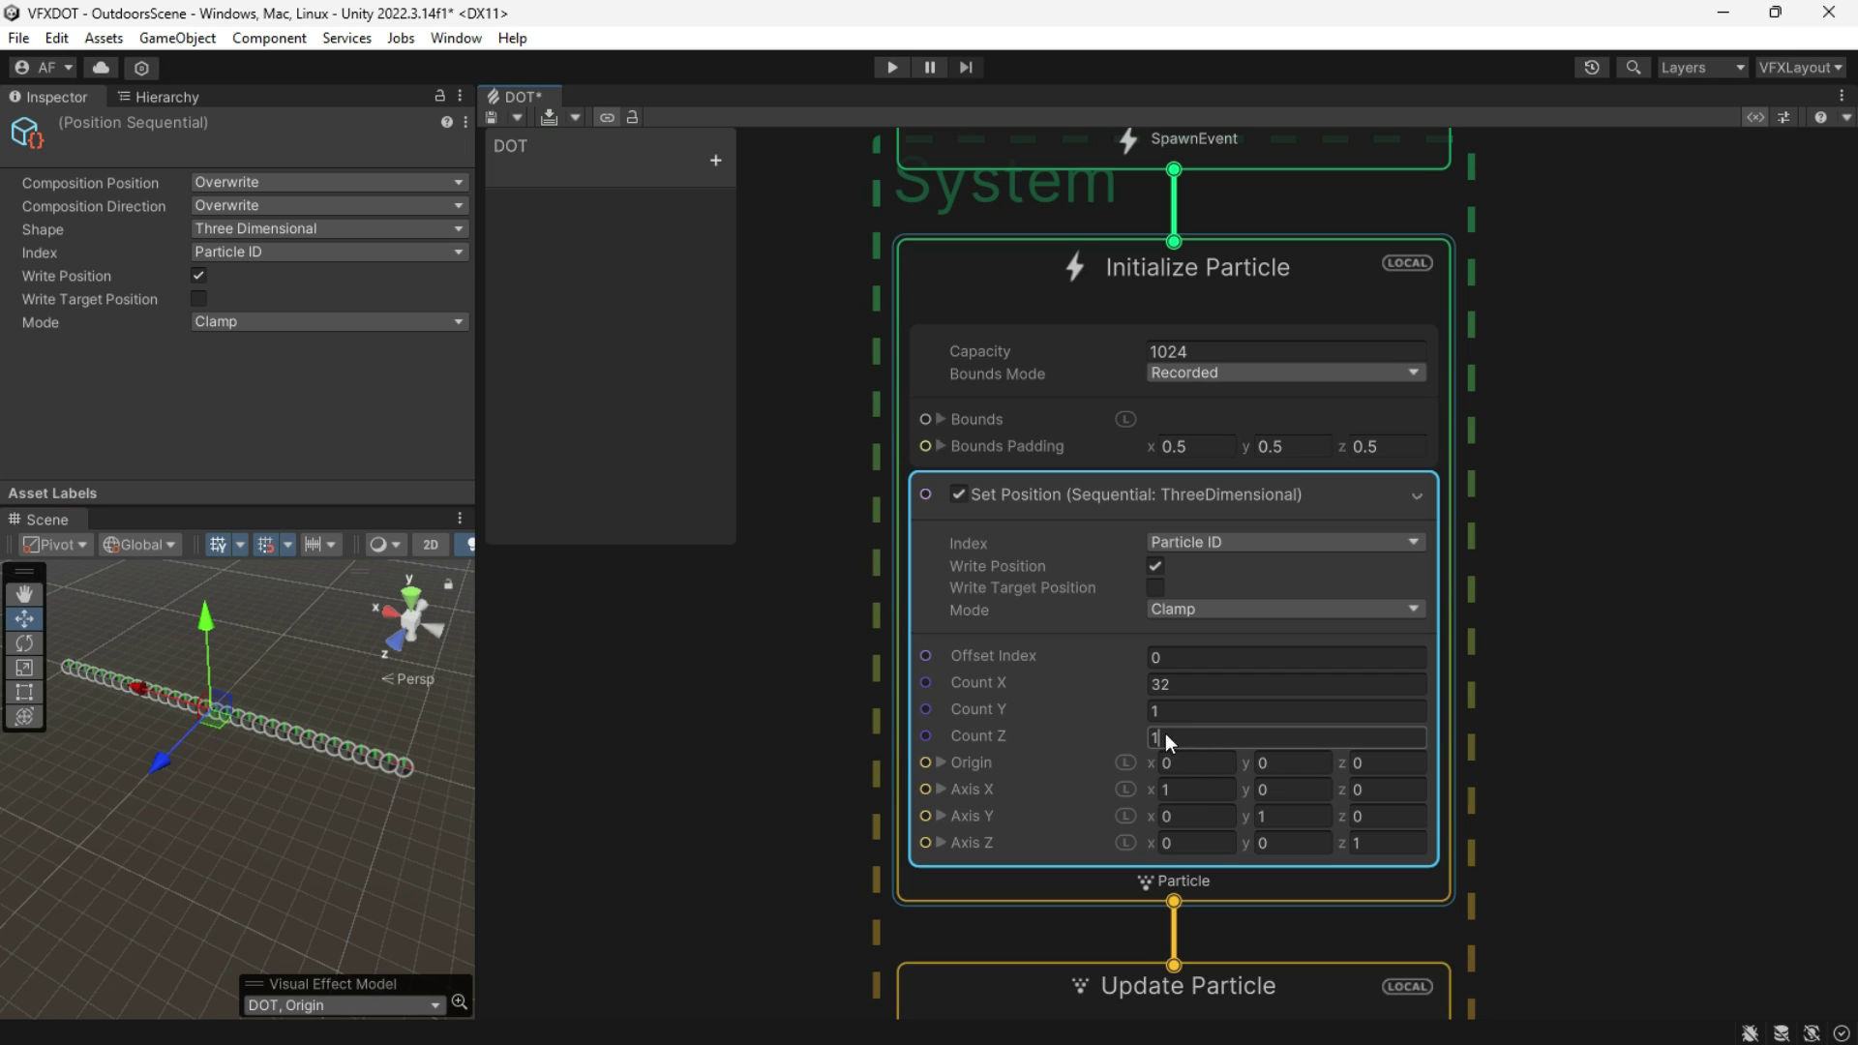
key(Return)
alt+drag(248, 776, 129, 786)
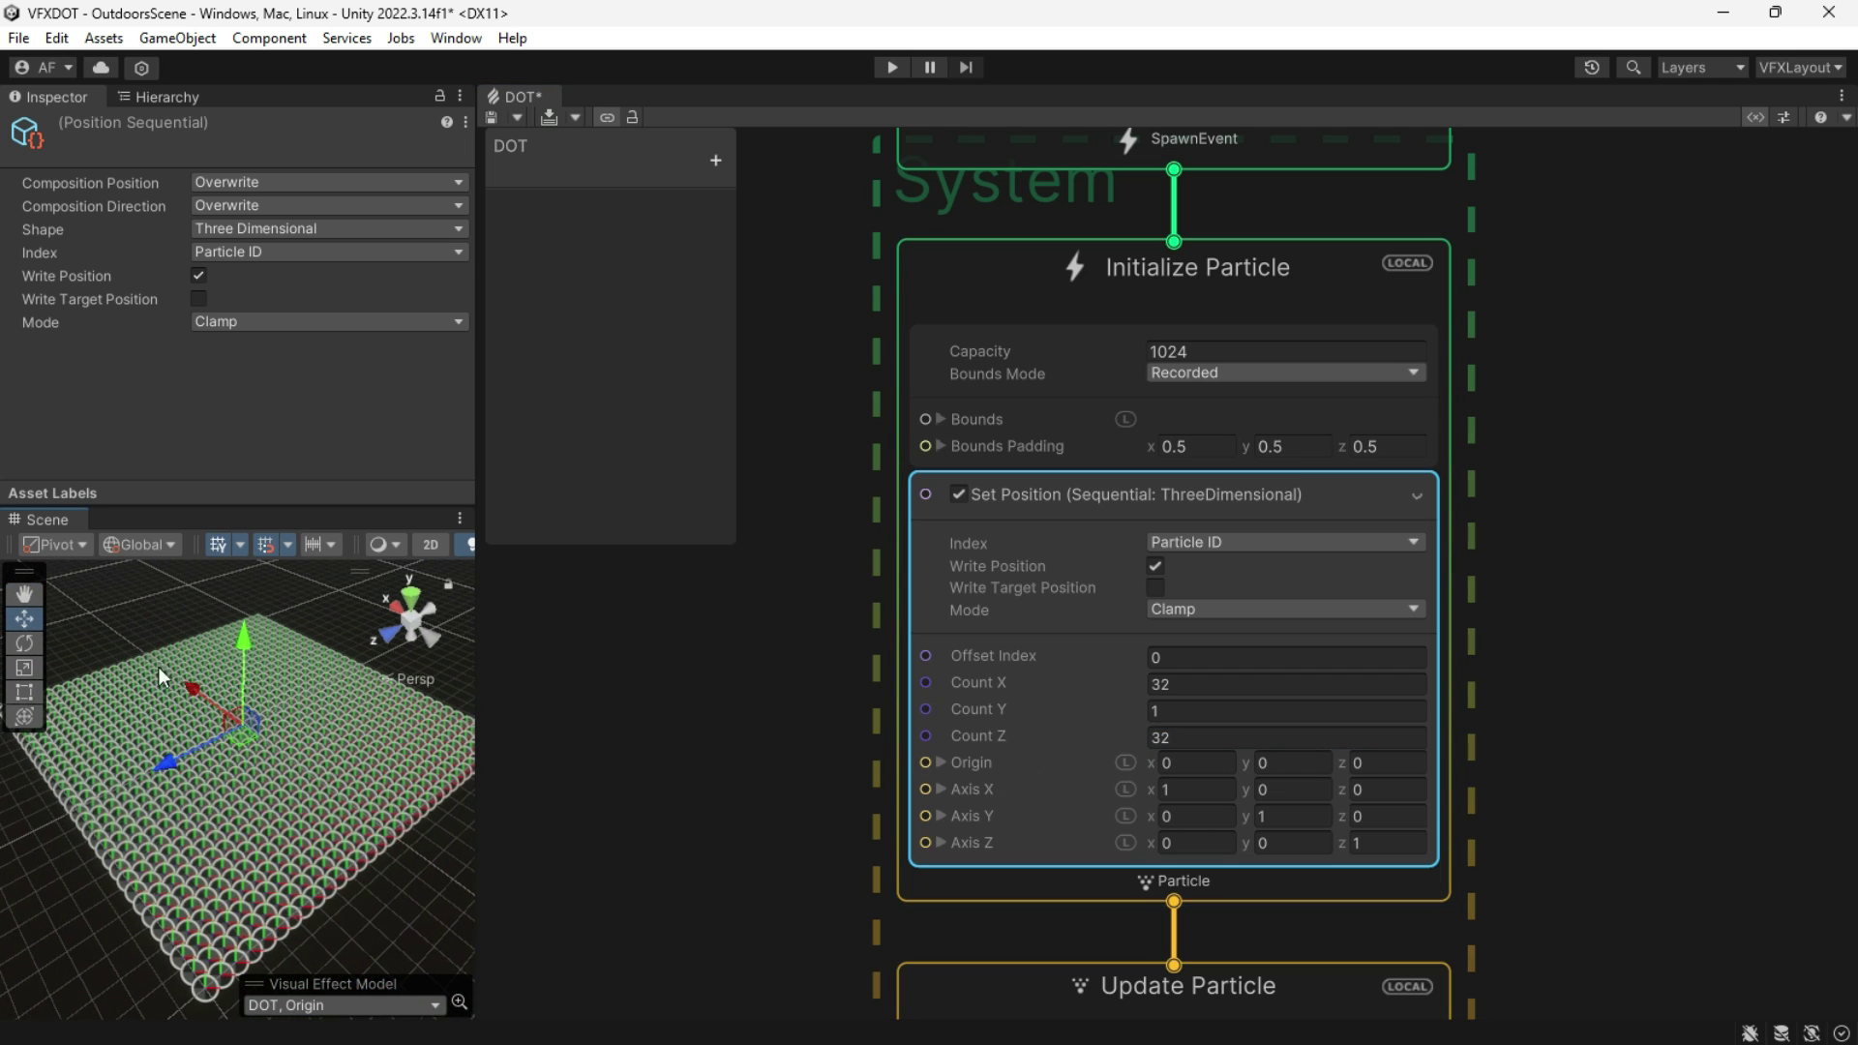
Step: Space the particle grid by setting Axis X's x, Axis Y's y and Axis Z's z components to 2
click(1193, 791)
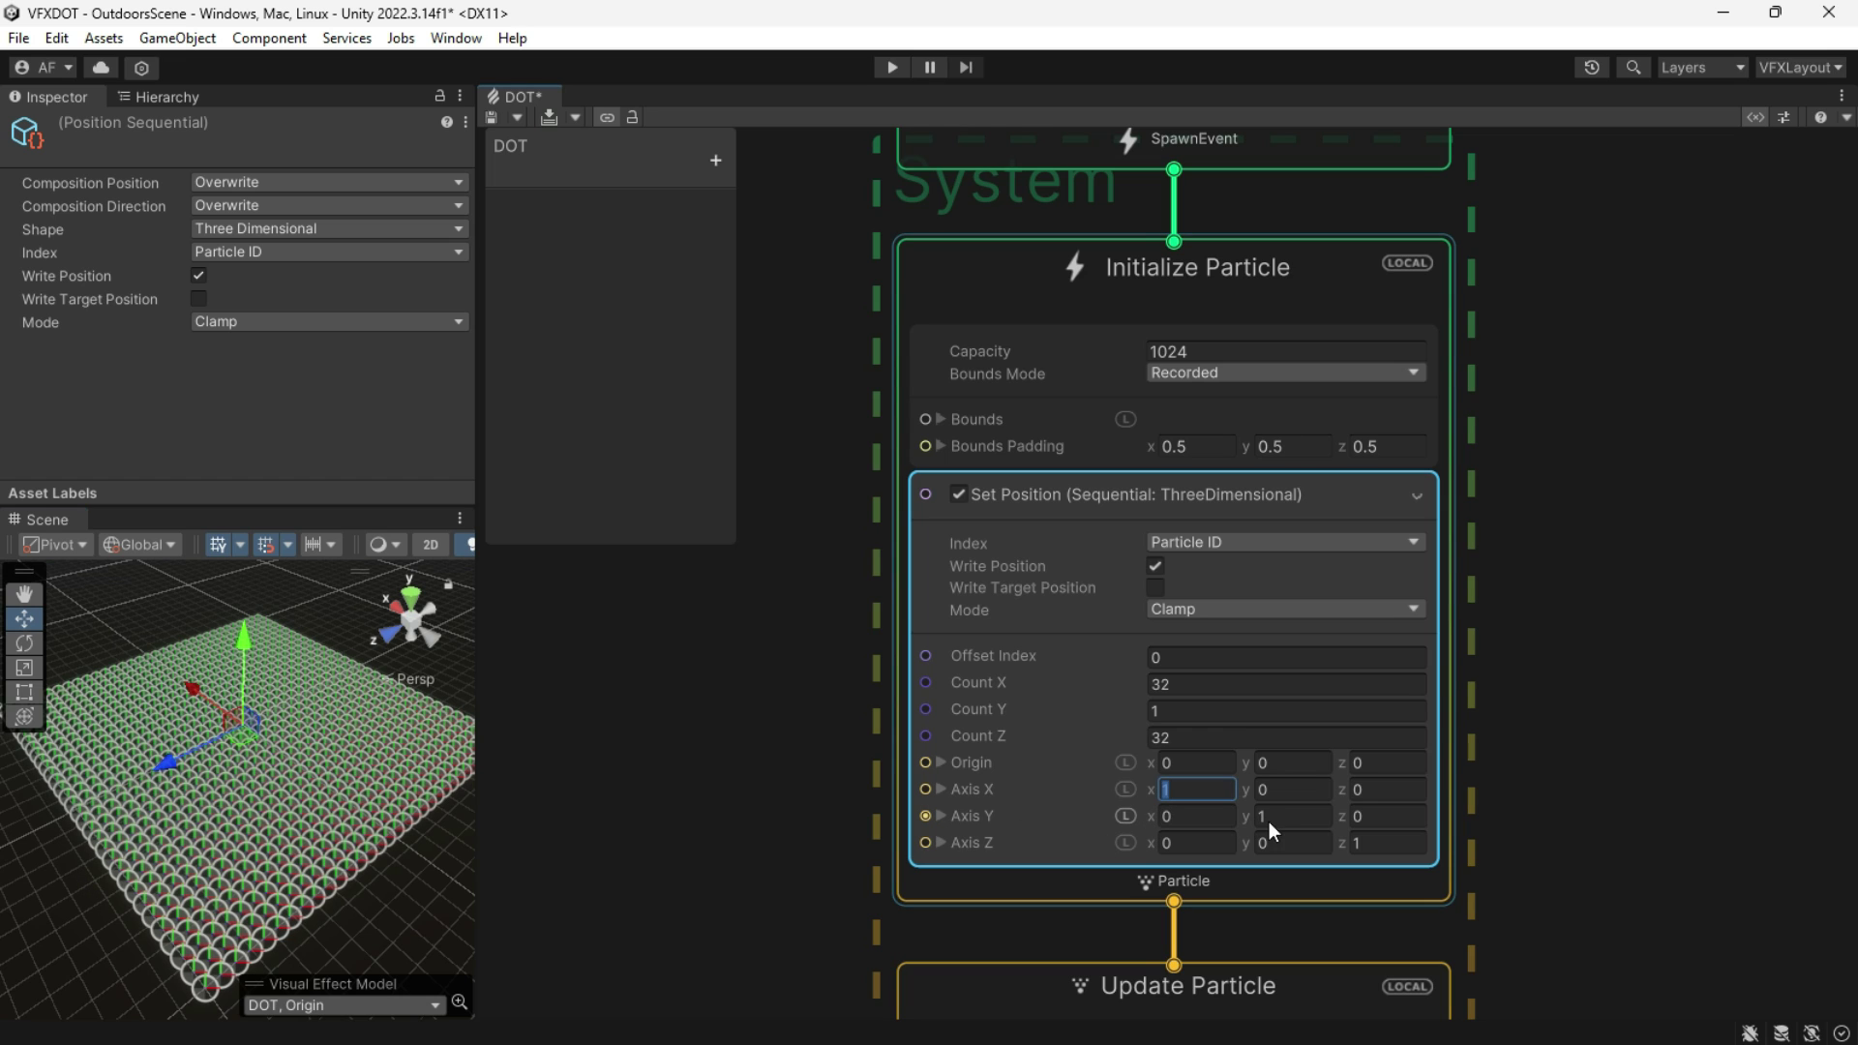
text(2)
click(1283, 822)
text(2)
click(1386, 843)
text(2)
alt+drag(164, 804, 150, 895)
key(w)
right_drag(150, 895, 182, 757)
key(s)
alt+drag(182, 756, 193, 859)
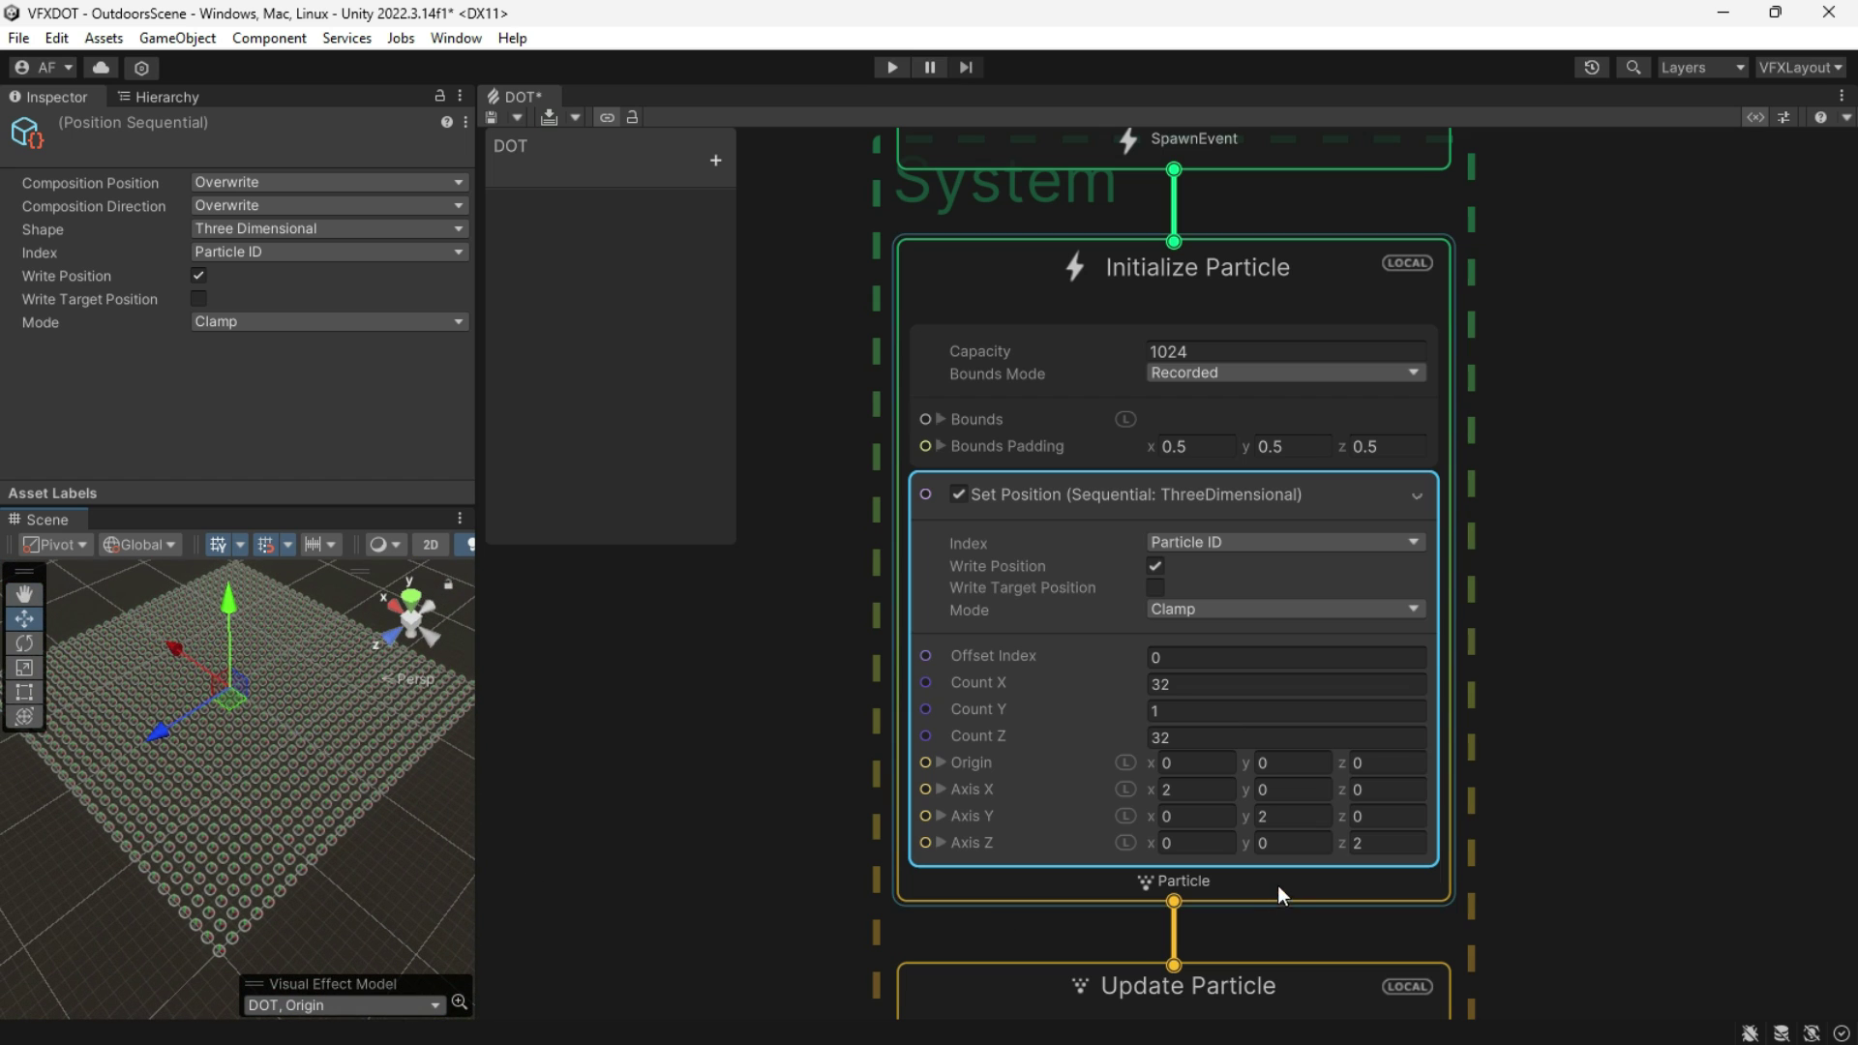
Step: Examine the particle grid up close in the scene and show the Output Particle Quad context's settings
scroll(1512, 935, down, 1)
middle_drag(1513, 987, 1513, 838)
middle_drag(1512, 935, 1575, 736)
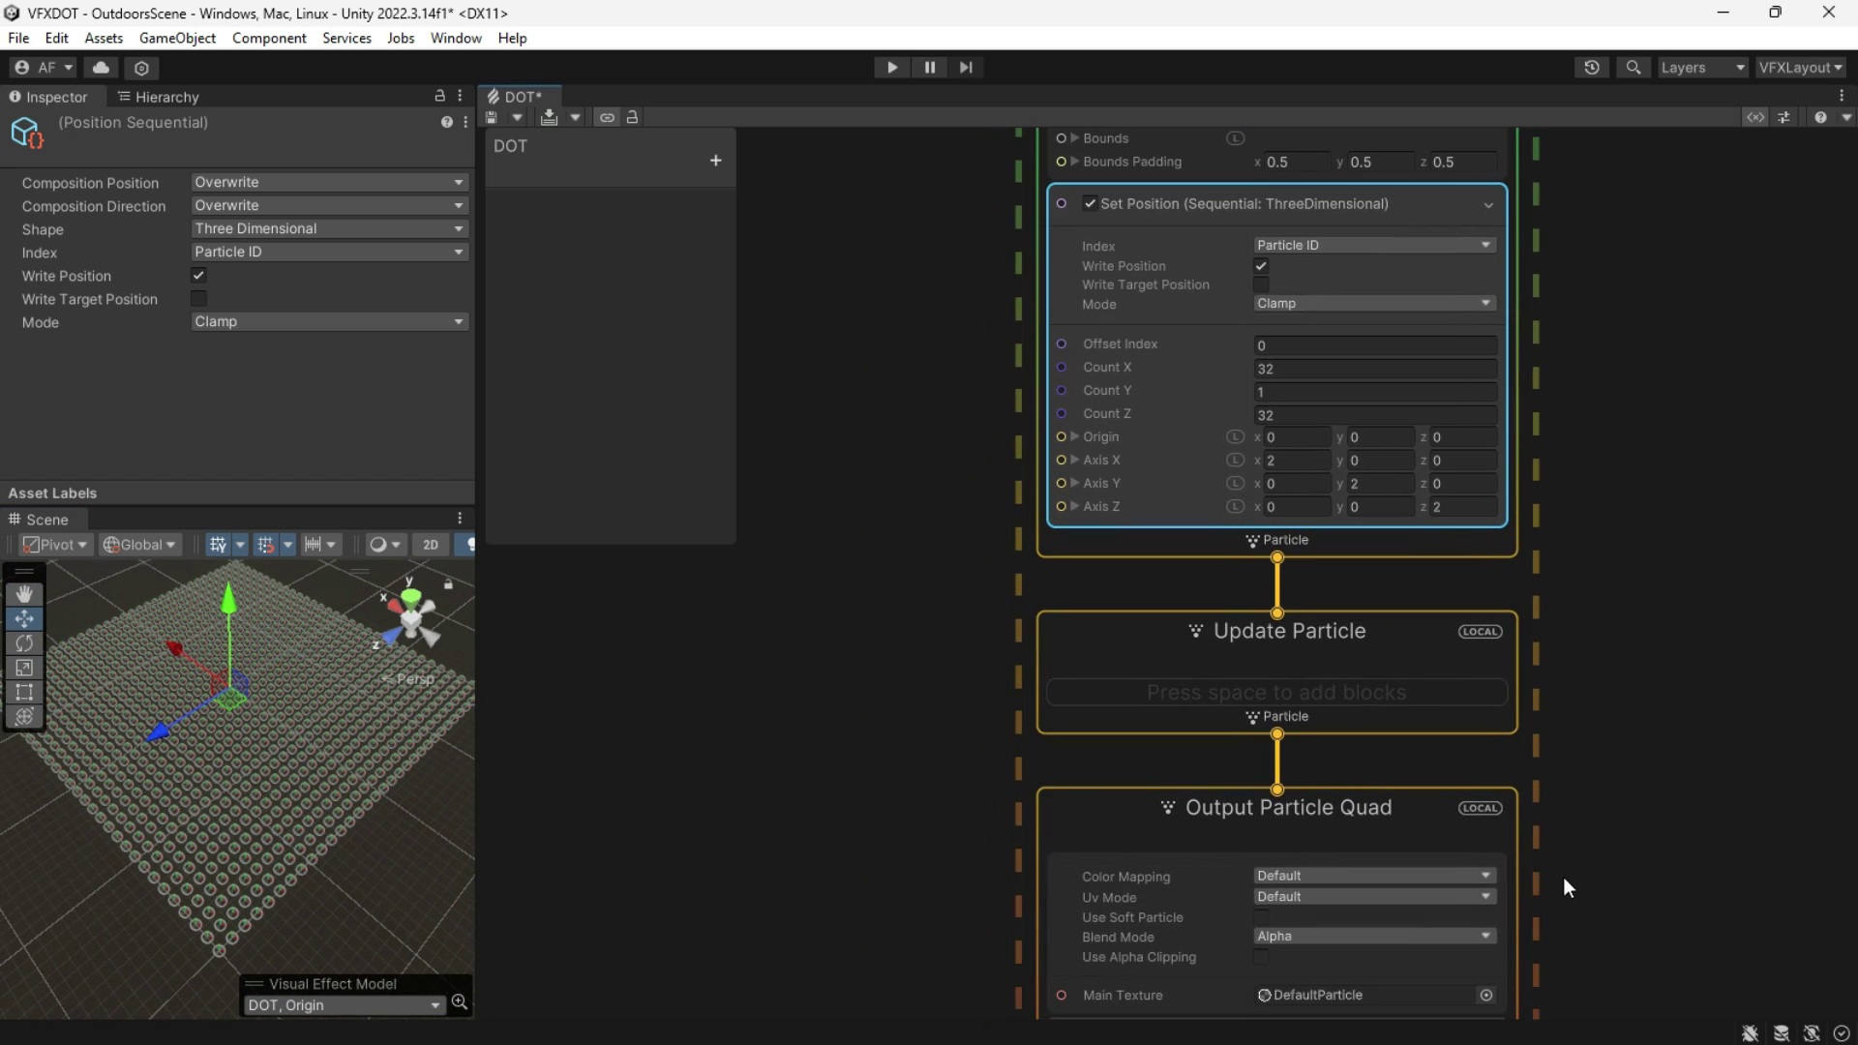
middle_drag(1582, 916, 1583, 817)
middle_drag(1612, 987, 1682, 752)
click(1683, 752)
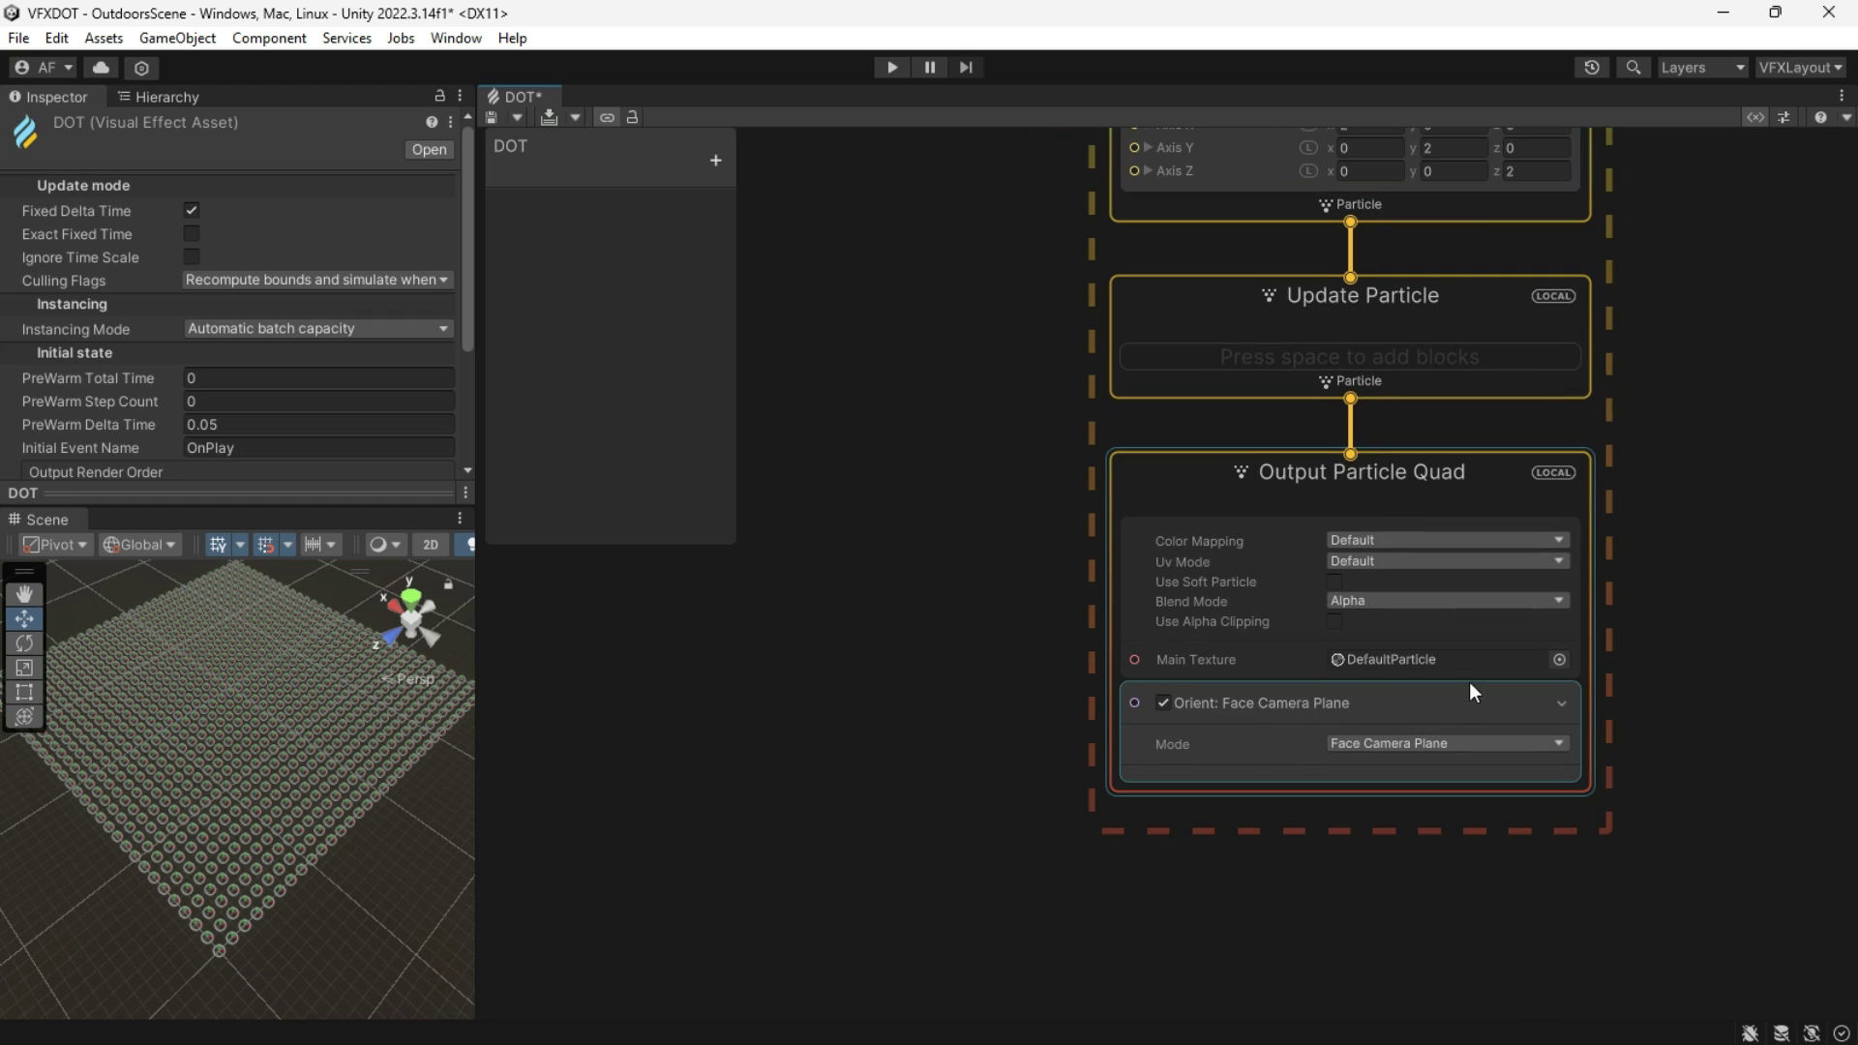
scroll(1222, 701, up, 1)
mouse_move(299, 815)
alt+mouse_down()
mouse_move(239, 861)
mouse_move(301, 834)
alt+mouse_up()
scroll(240, 857, up, 4)
scroll(300, 834, up, 2)
click(1440, 862)
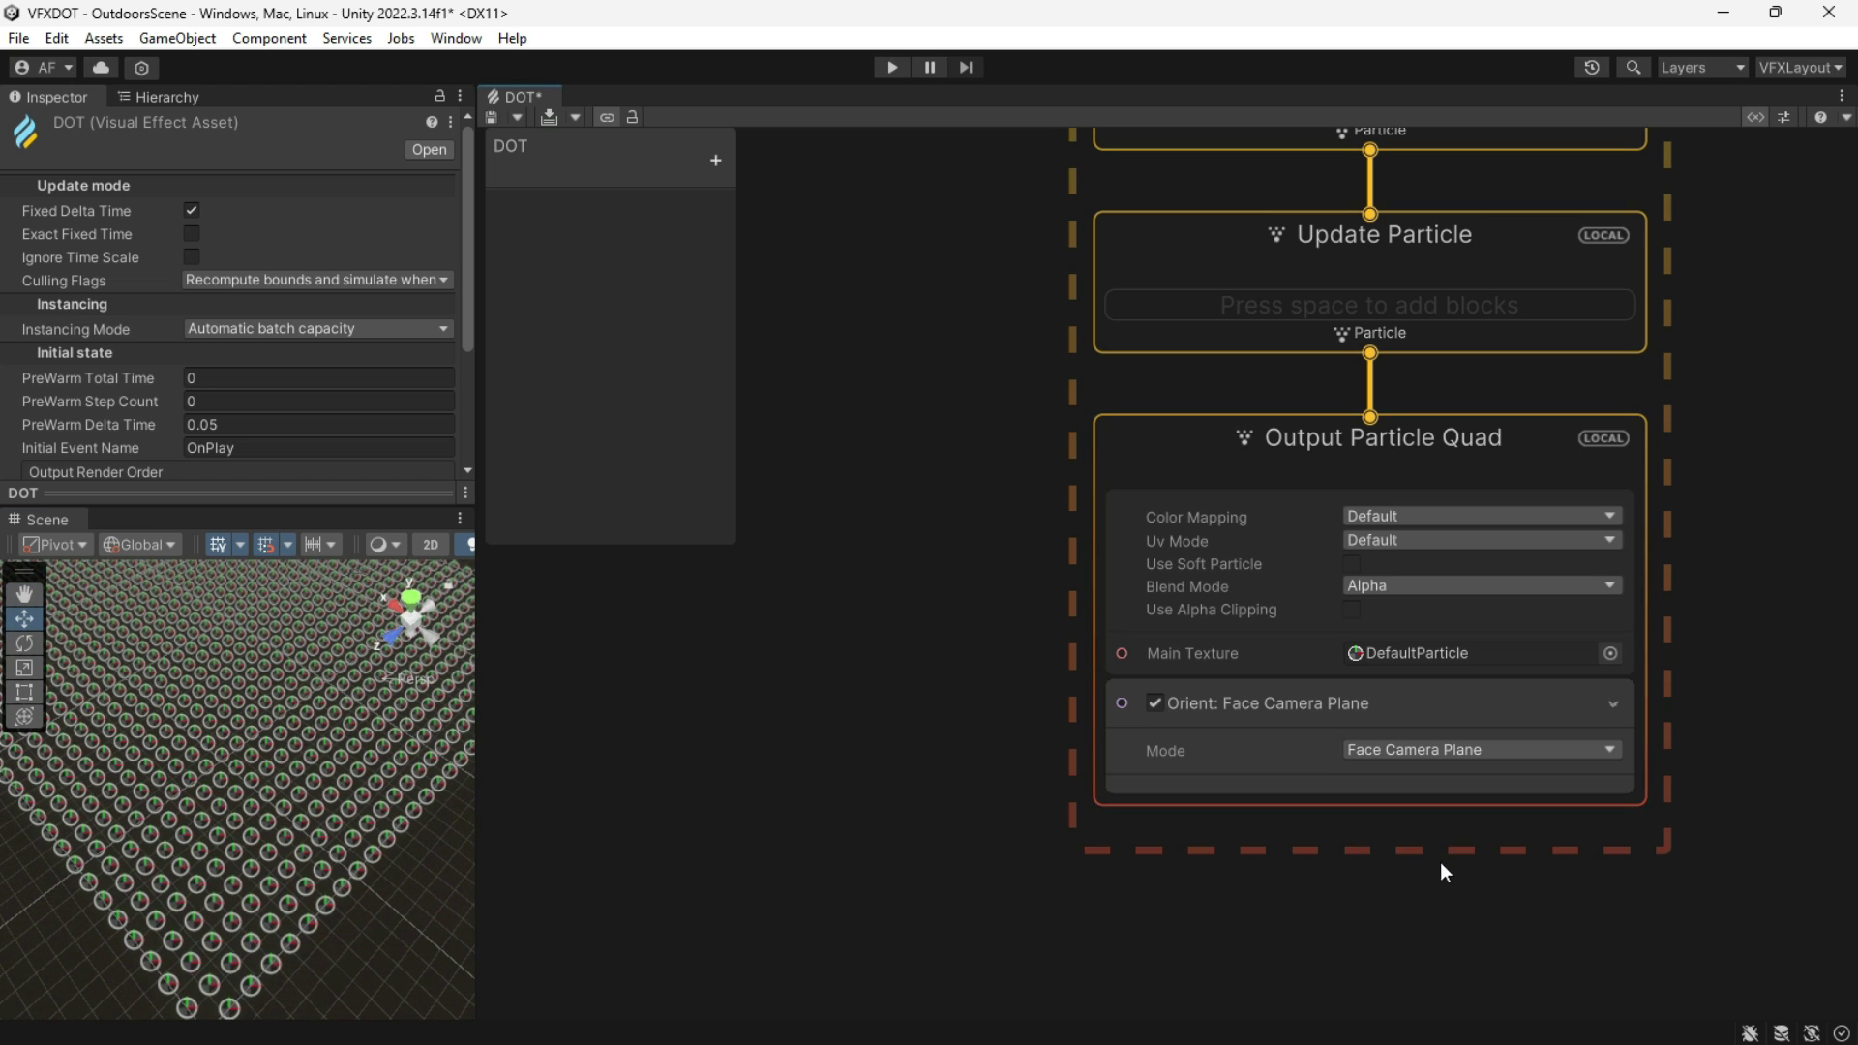
click(1264, 498)
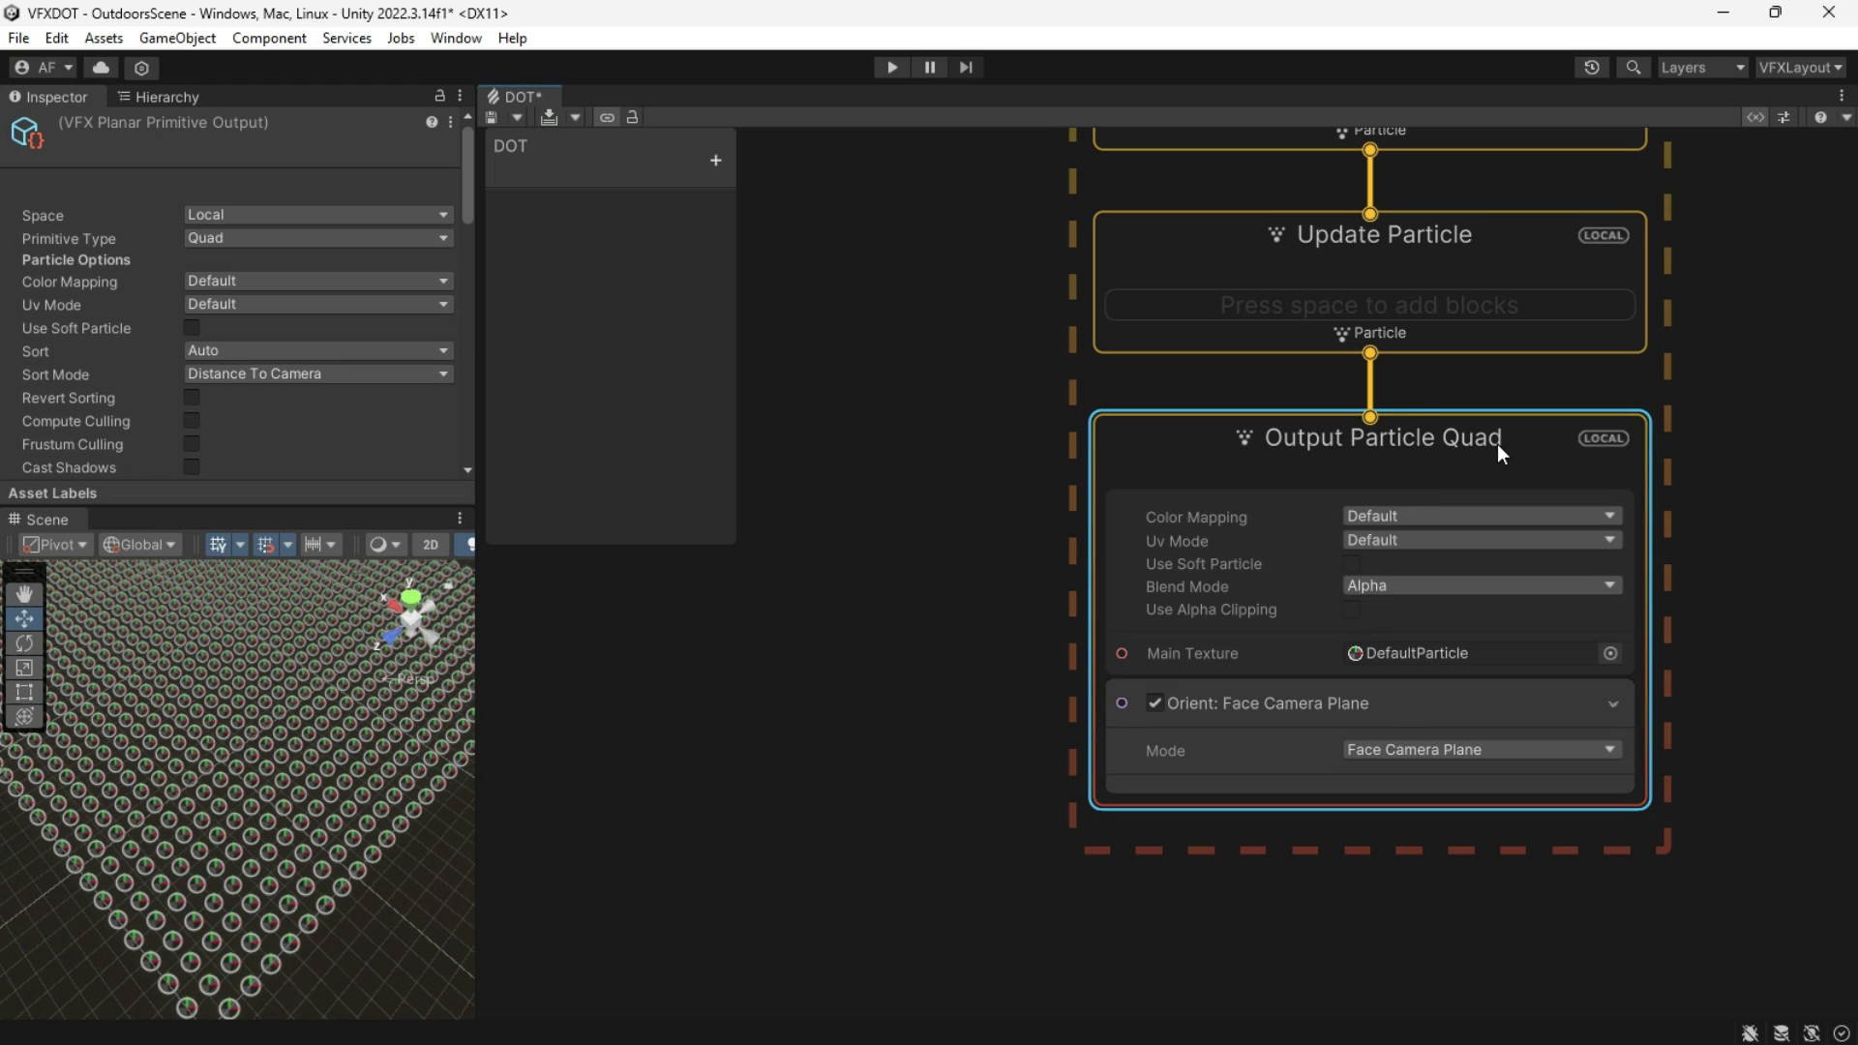
Step: Enable Experimental Operators/Blocks in the Visual Effects preferences
click(56, 39)
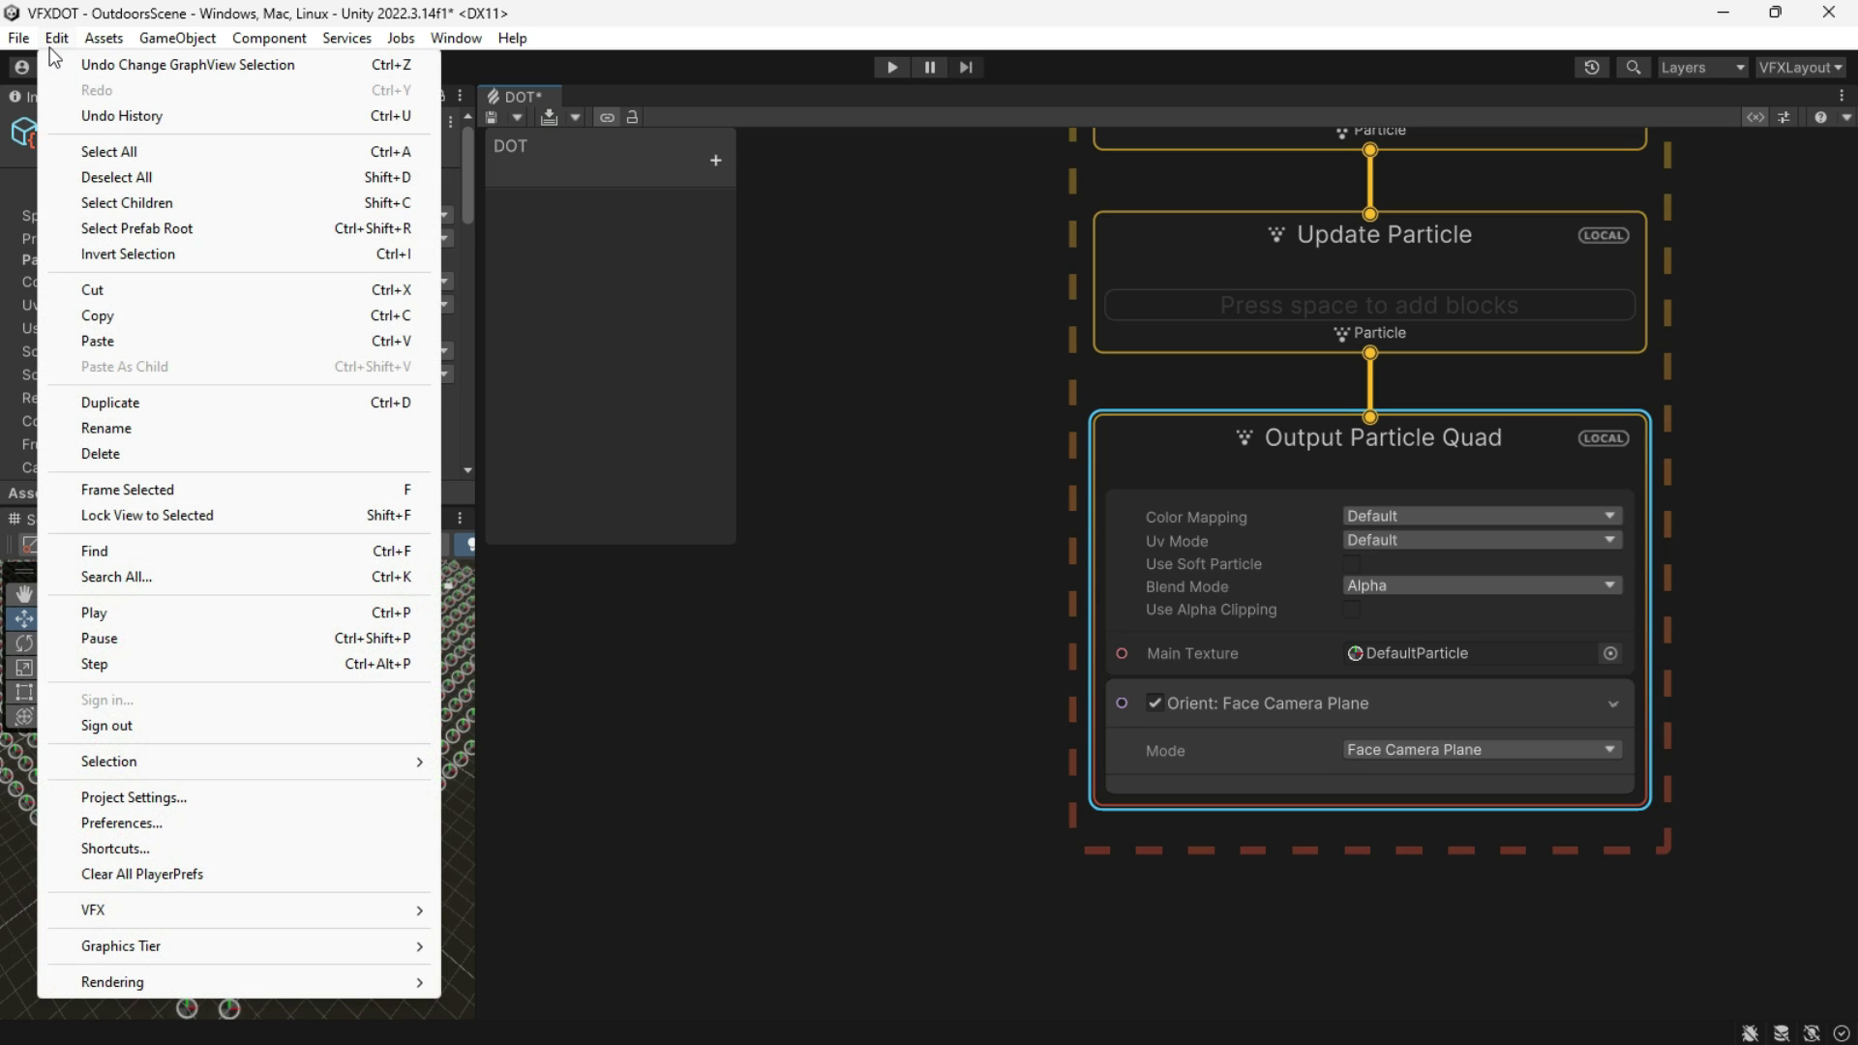
click(87, 825)
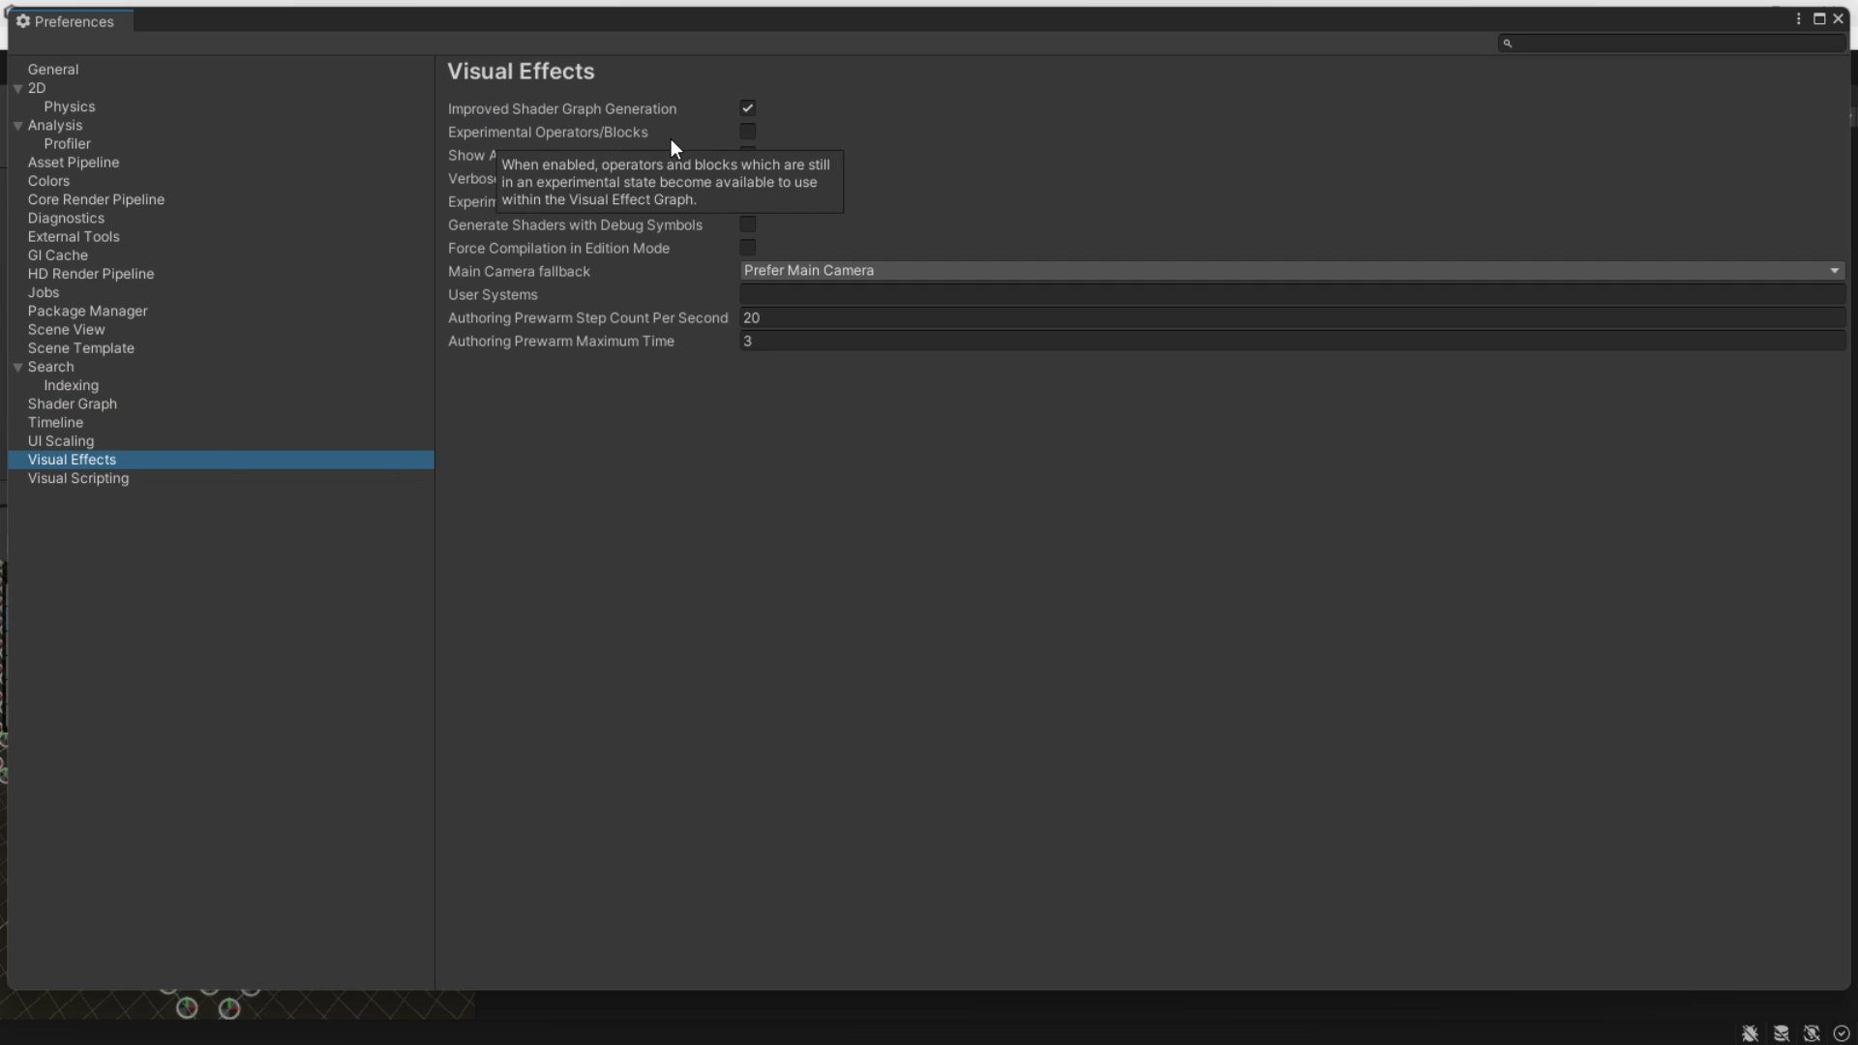
click(747, 131)
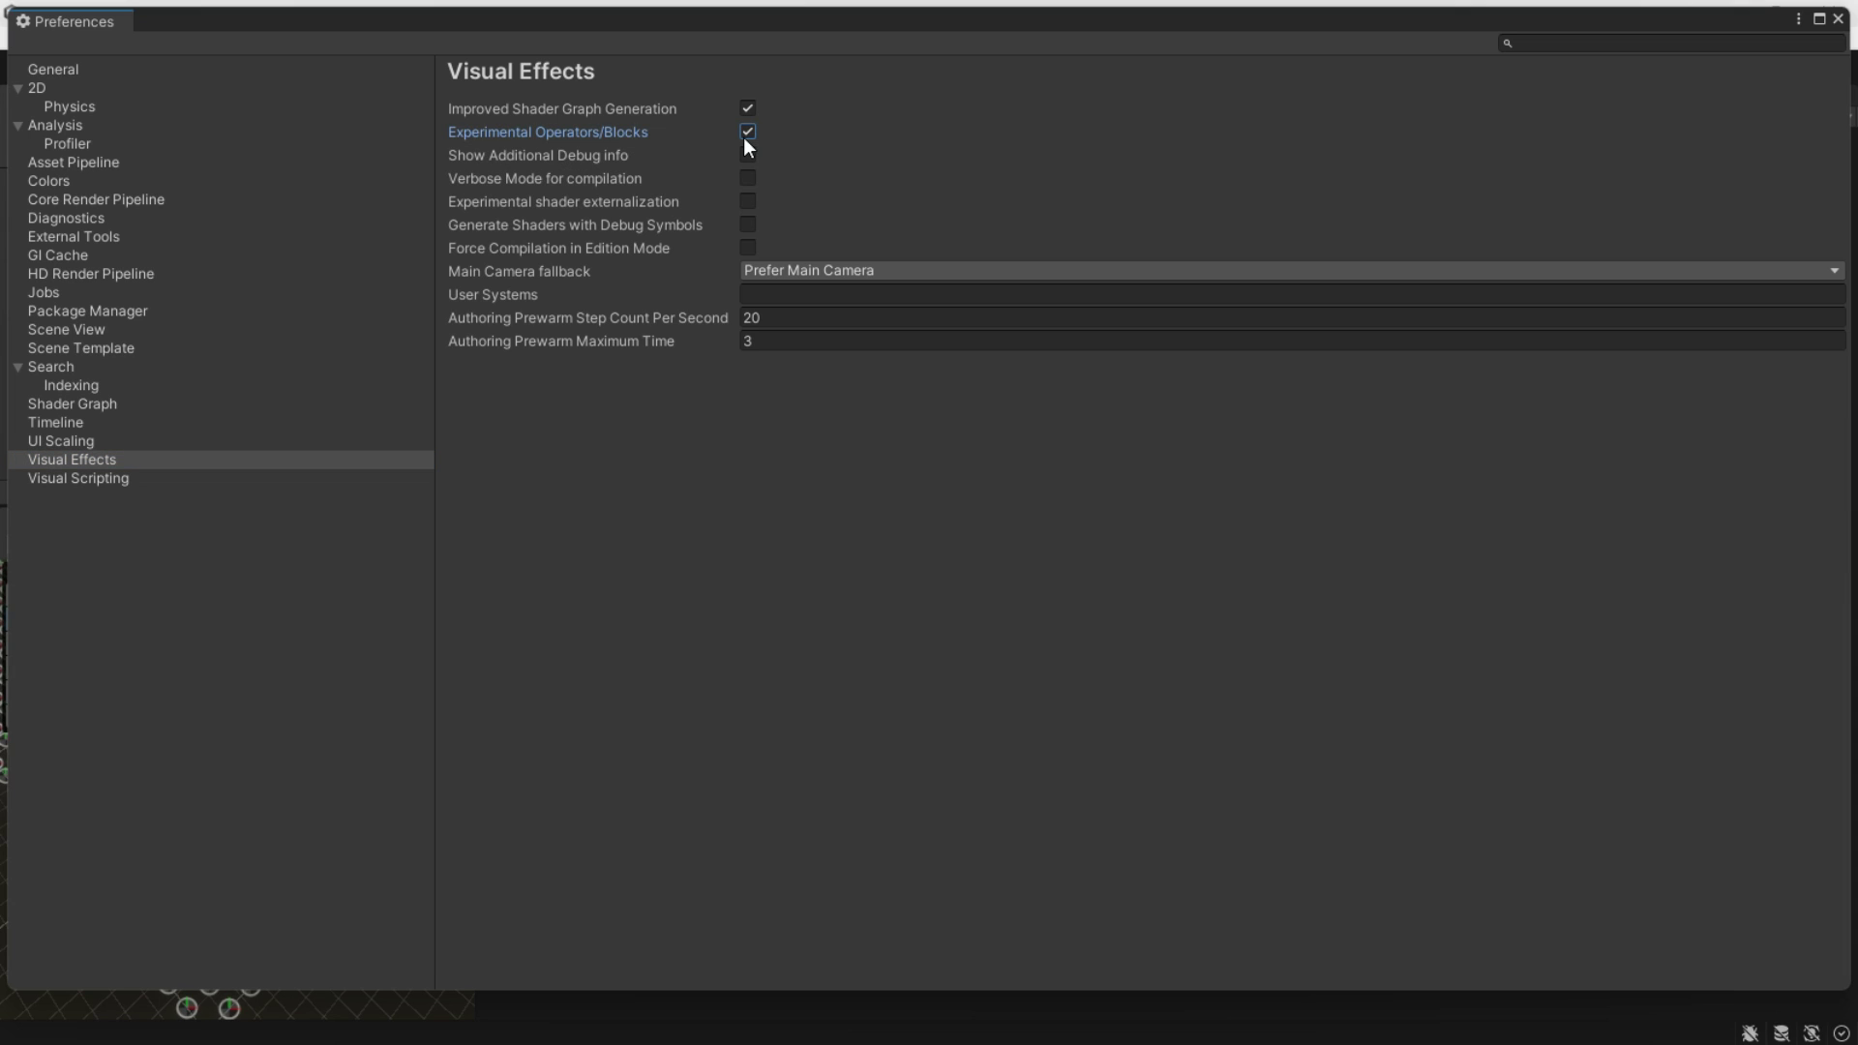
click(1838, 19)
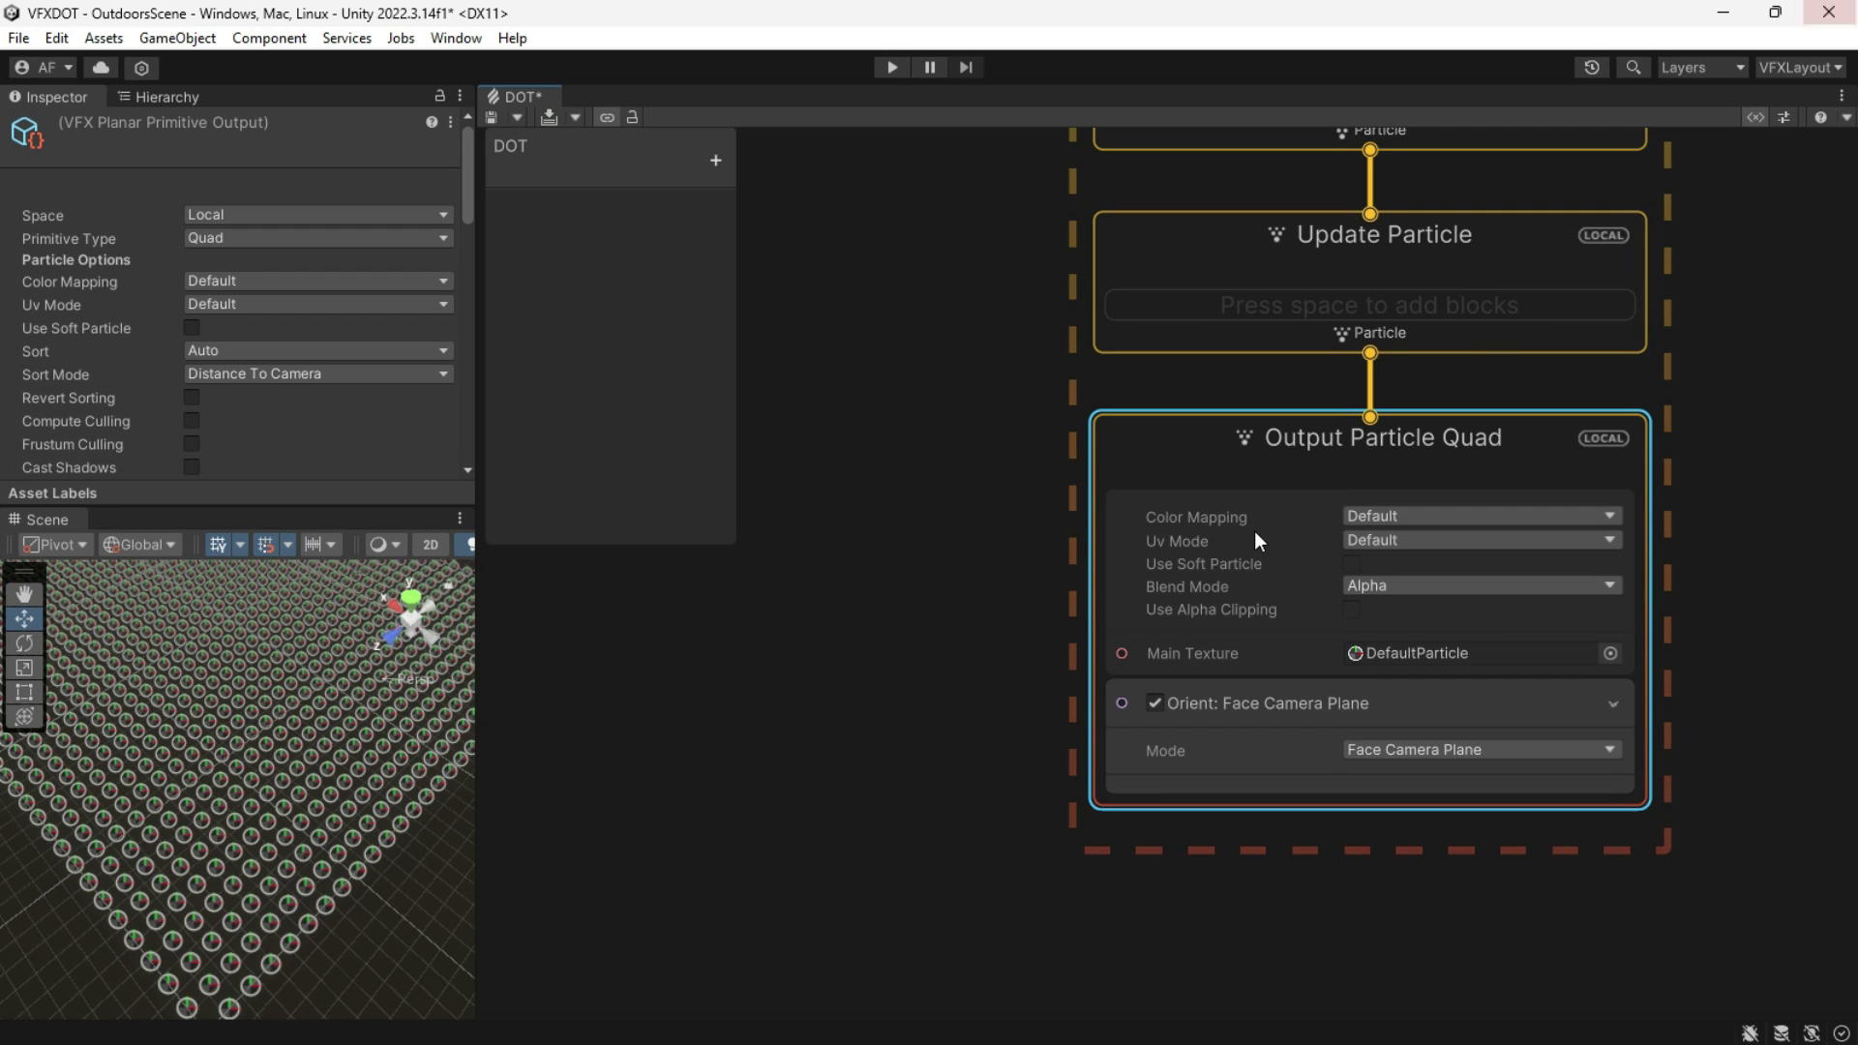
click(1199, 460)
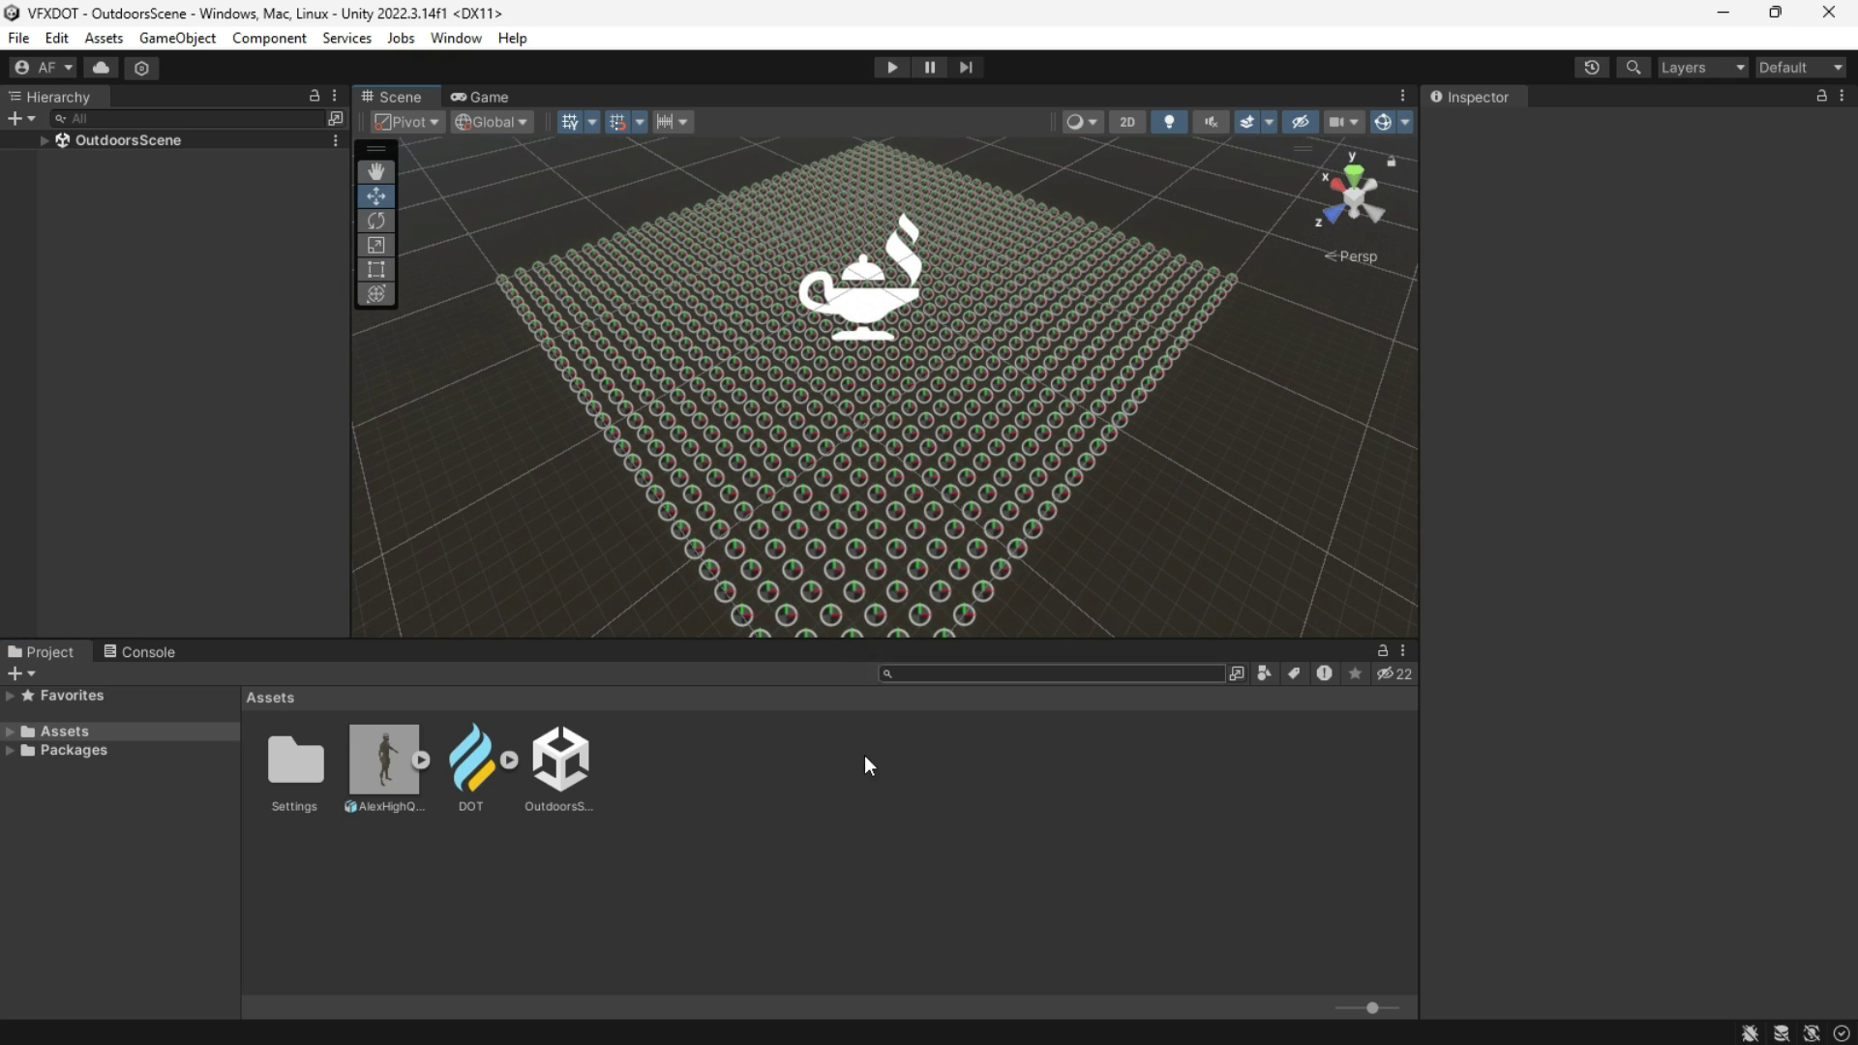
Step: Create a VFX Shader Graph named DOTShader in the project's Assets folder
right_click(866, 763)
mouse_move(918, 191)
mouse_move(1268, 167)
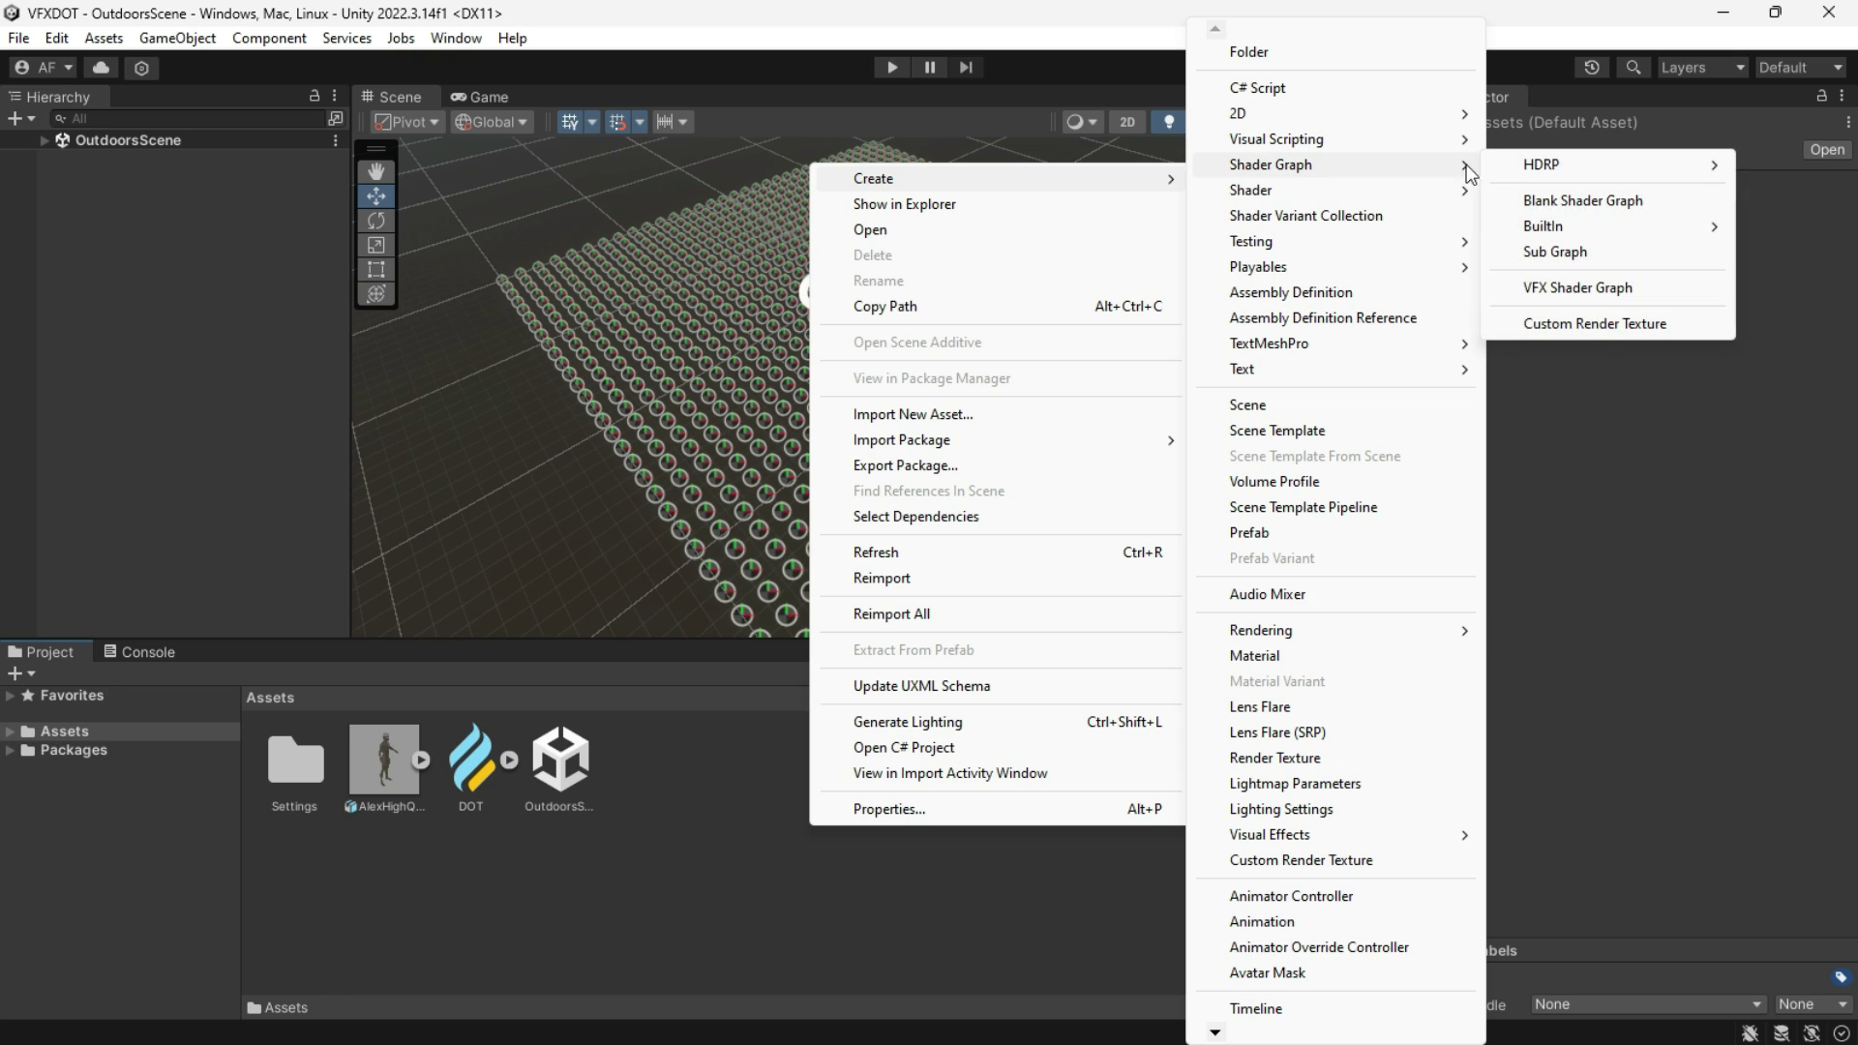
click(1621, 289)
text(DOTShader)
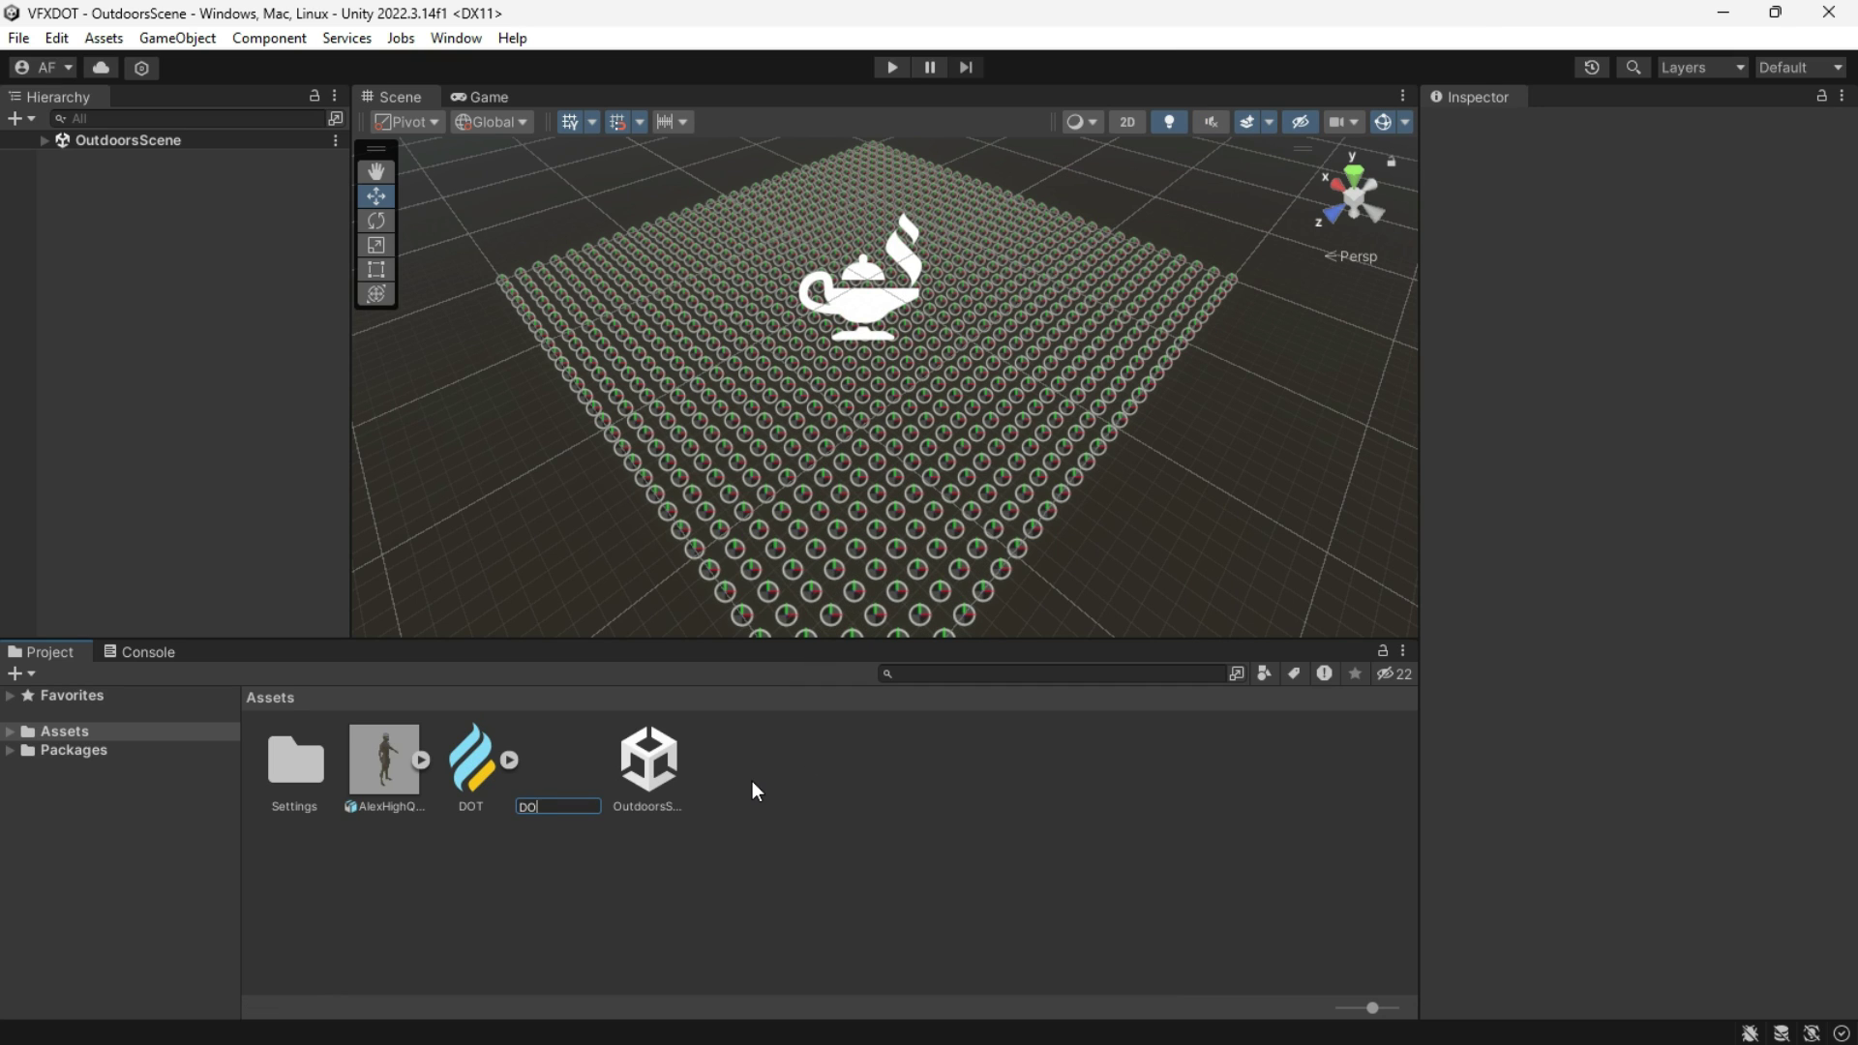
key(Return)
Step: Open the DOTShader asset for editing and maximize its graph window
double_click(559, 765)
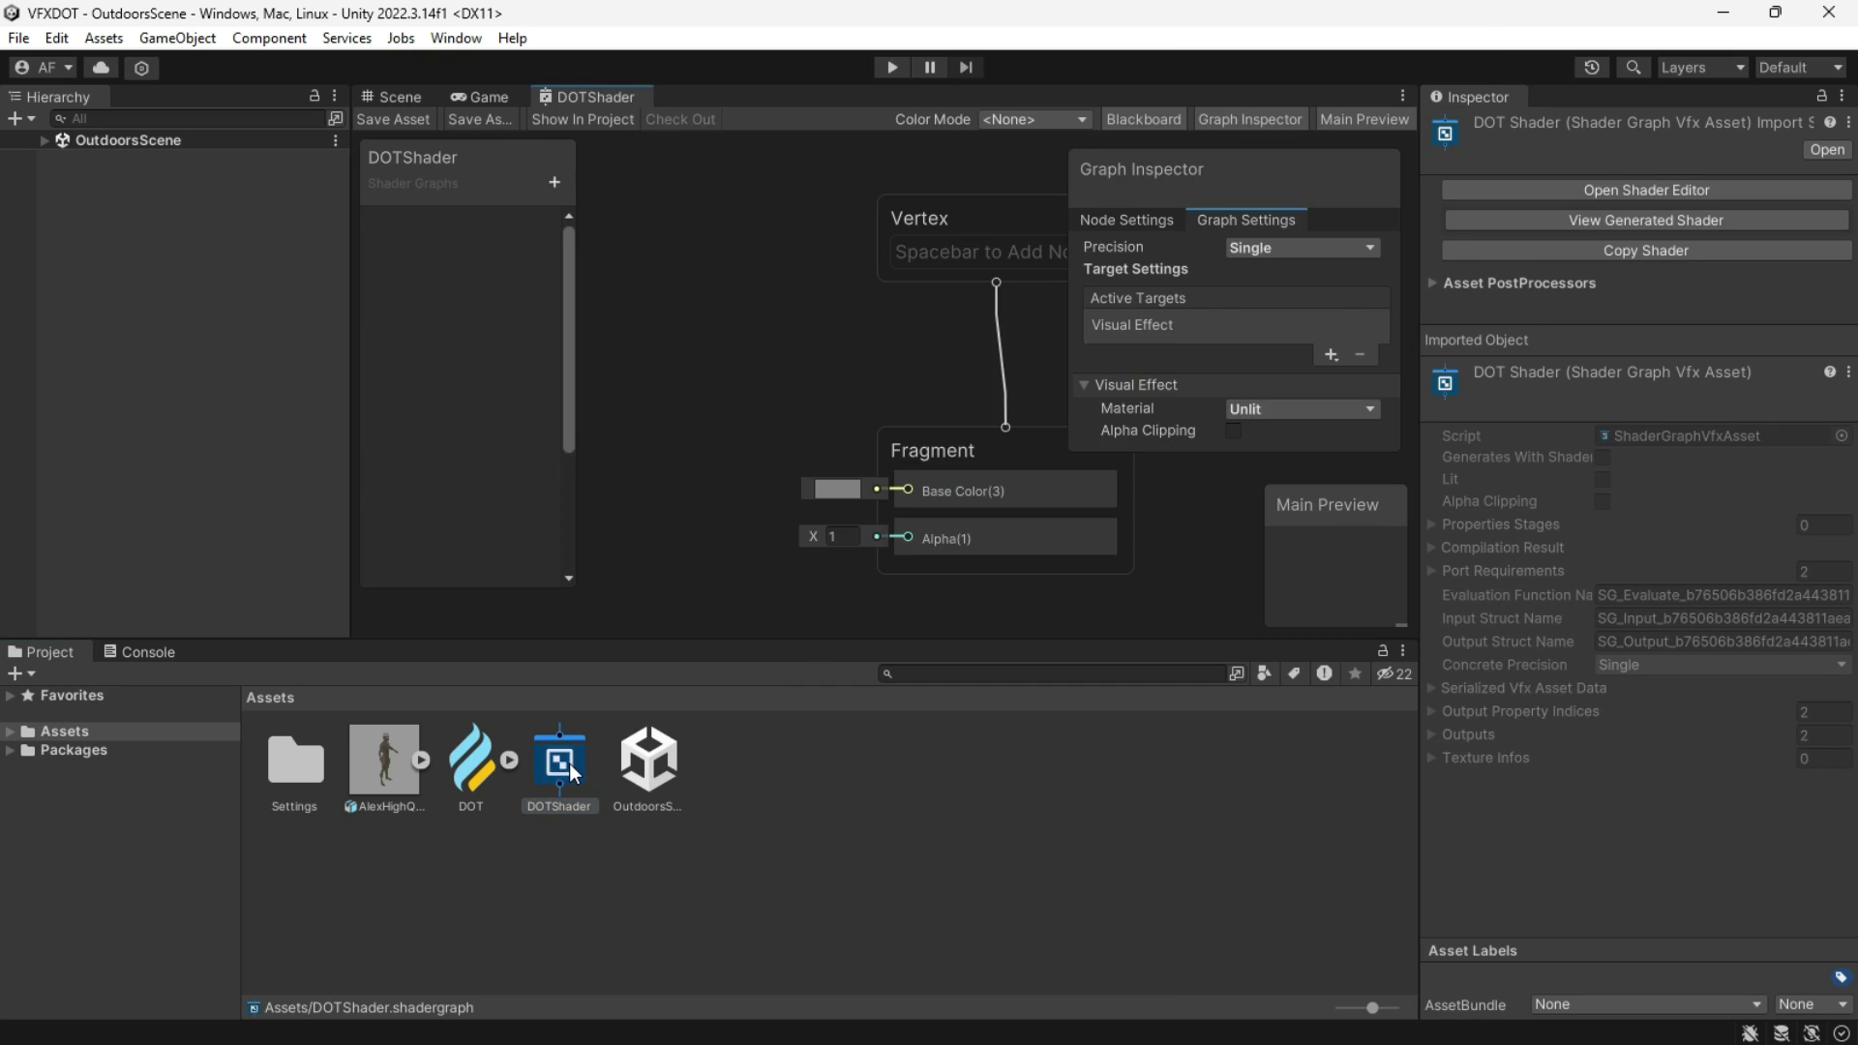
click(1403, 97)
click(1461, 122)
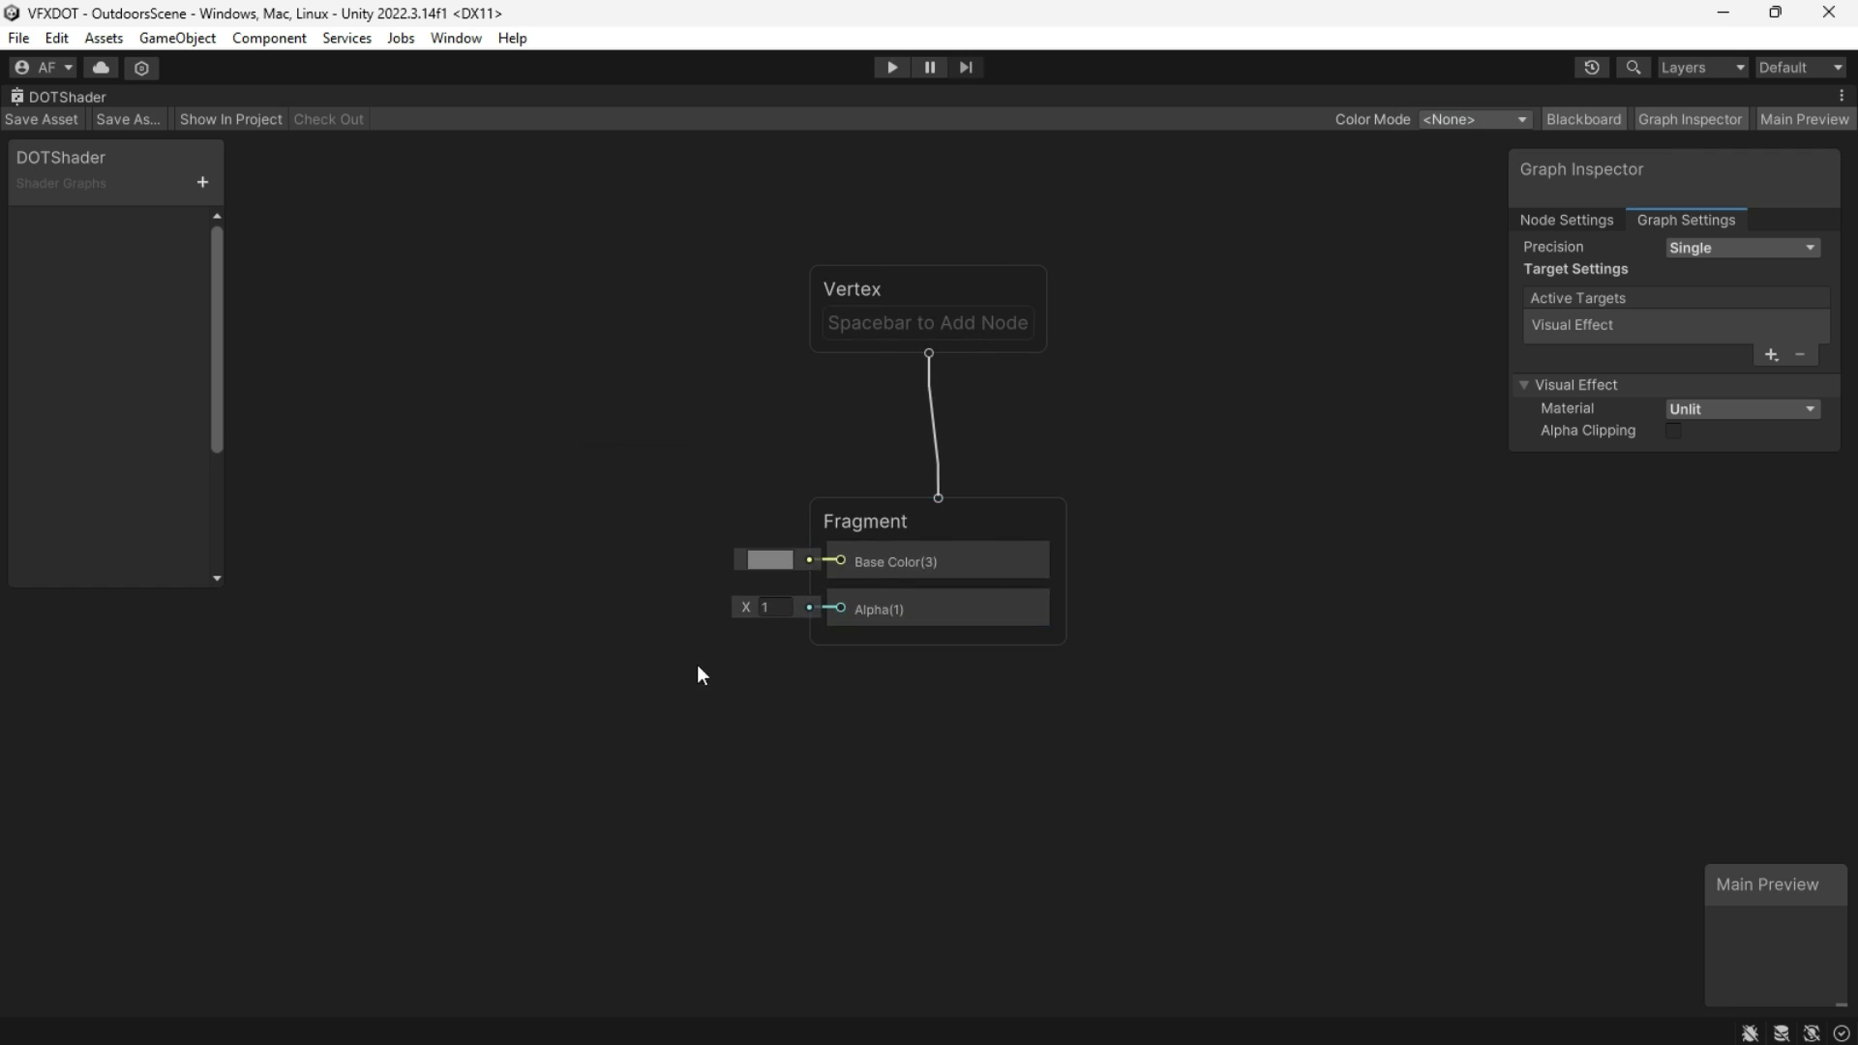
Step: Add an Ellipse node to the shader graph and set its Width and Height to 1
key(space)
text(ell)
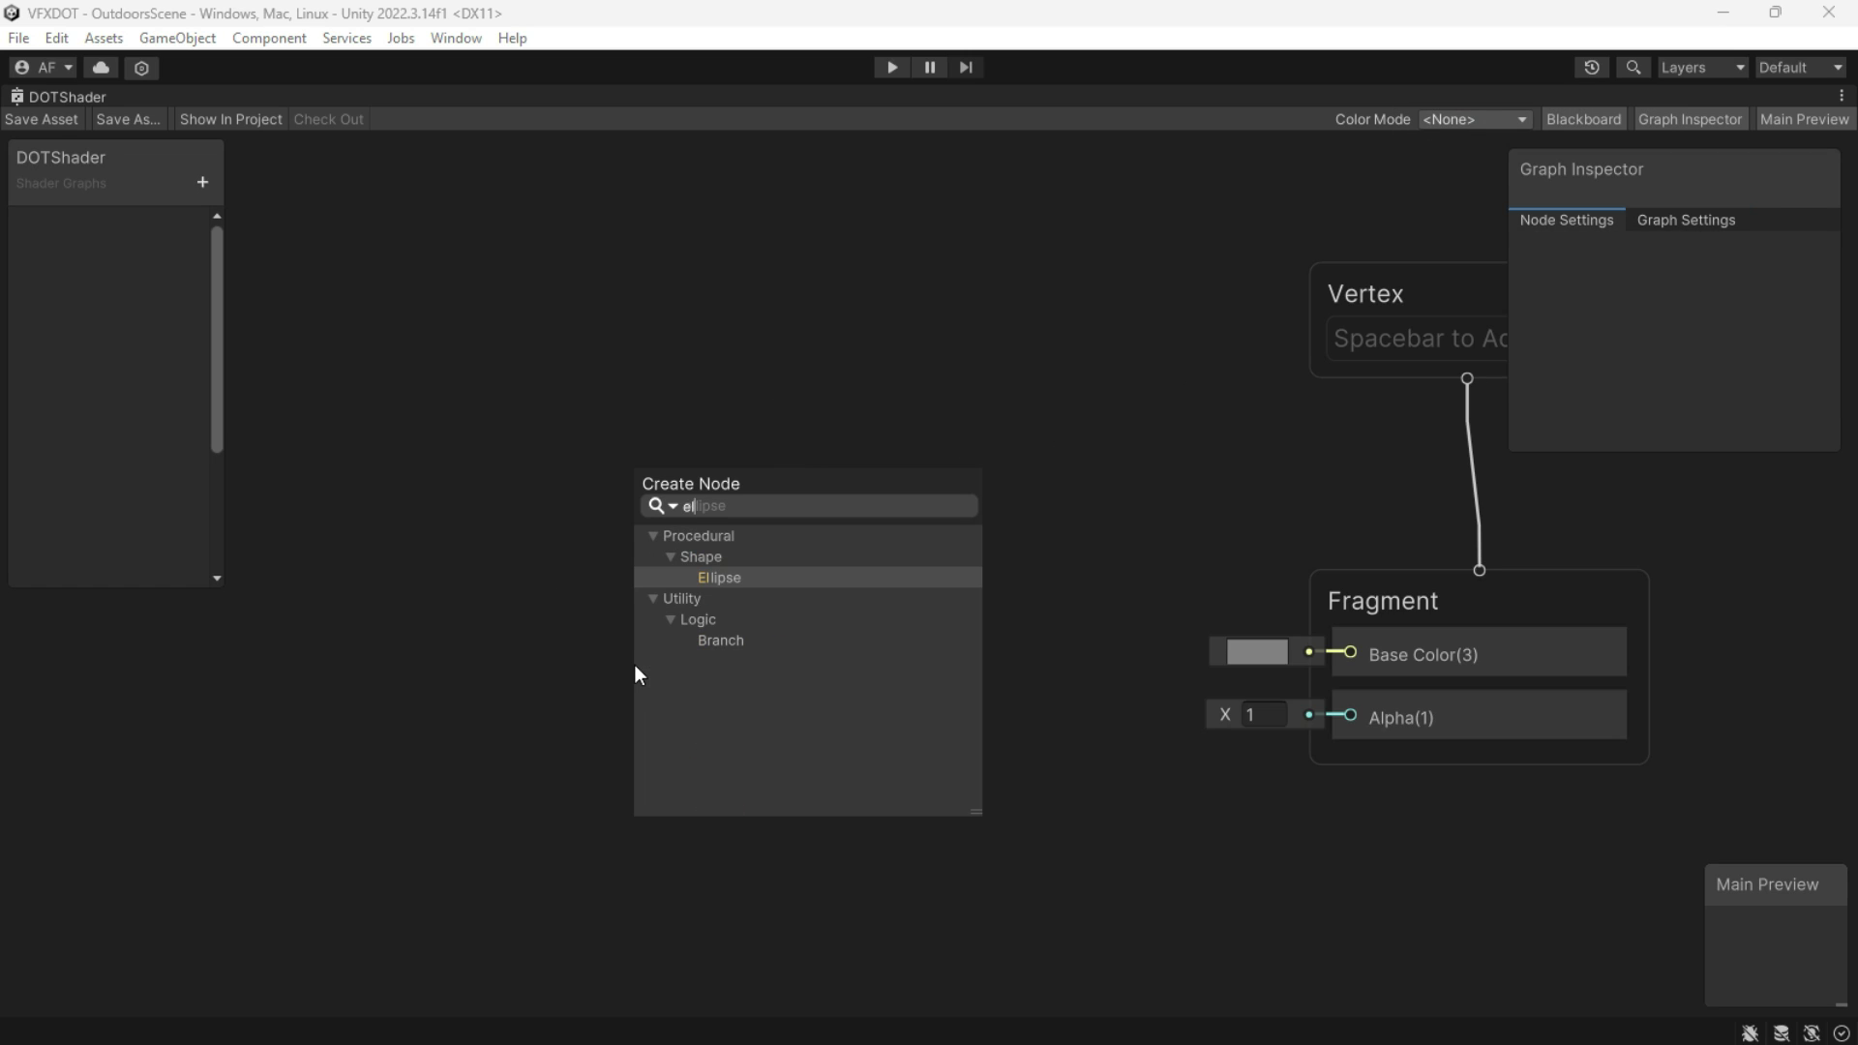
key(Return)
drag(798, 603, 799, 564)
middle_drag(782, 857, 811, 690)
scroll(811, 690, up, 2)
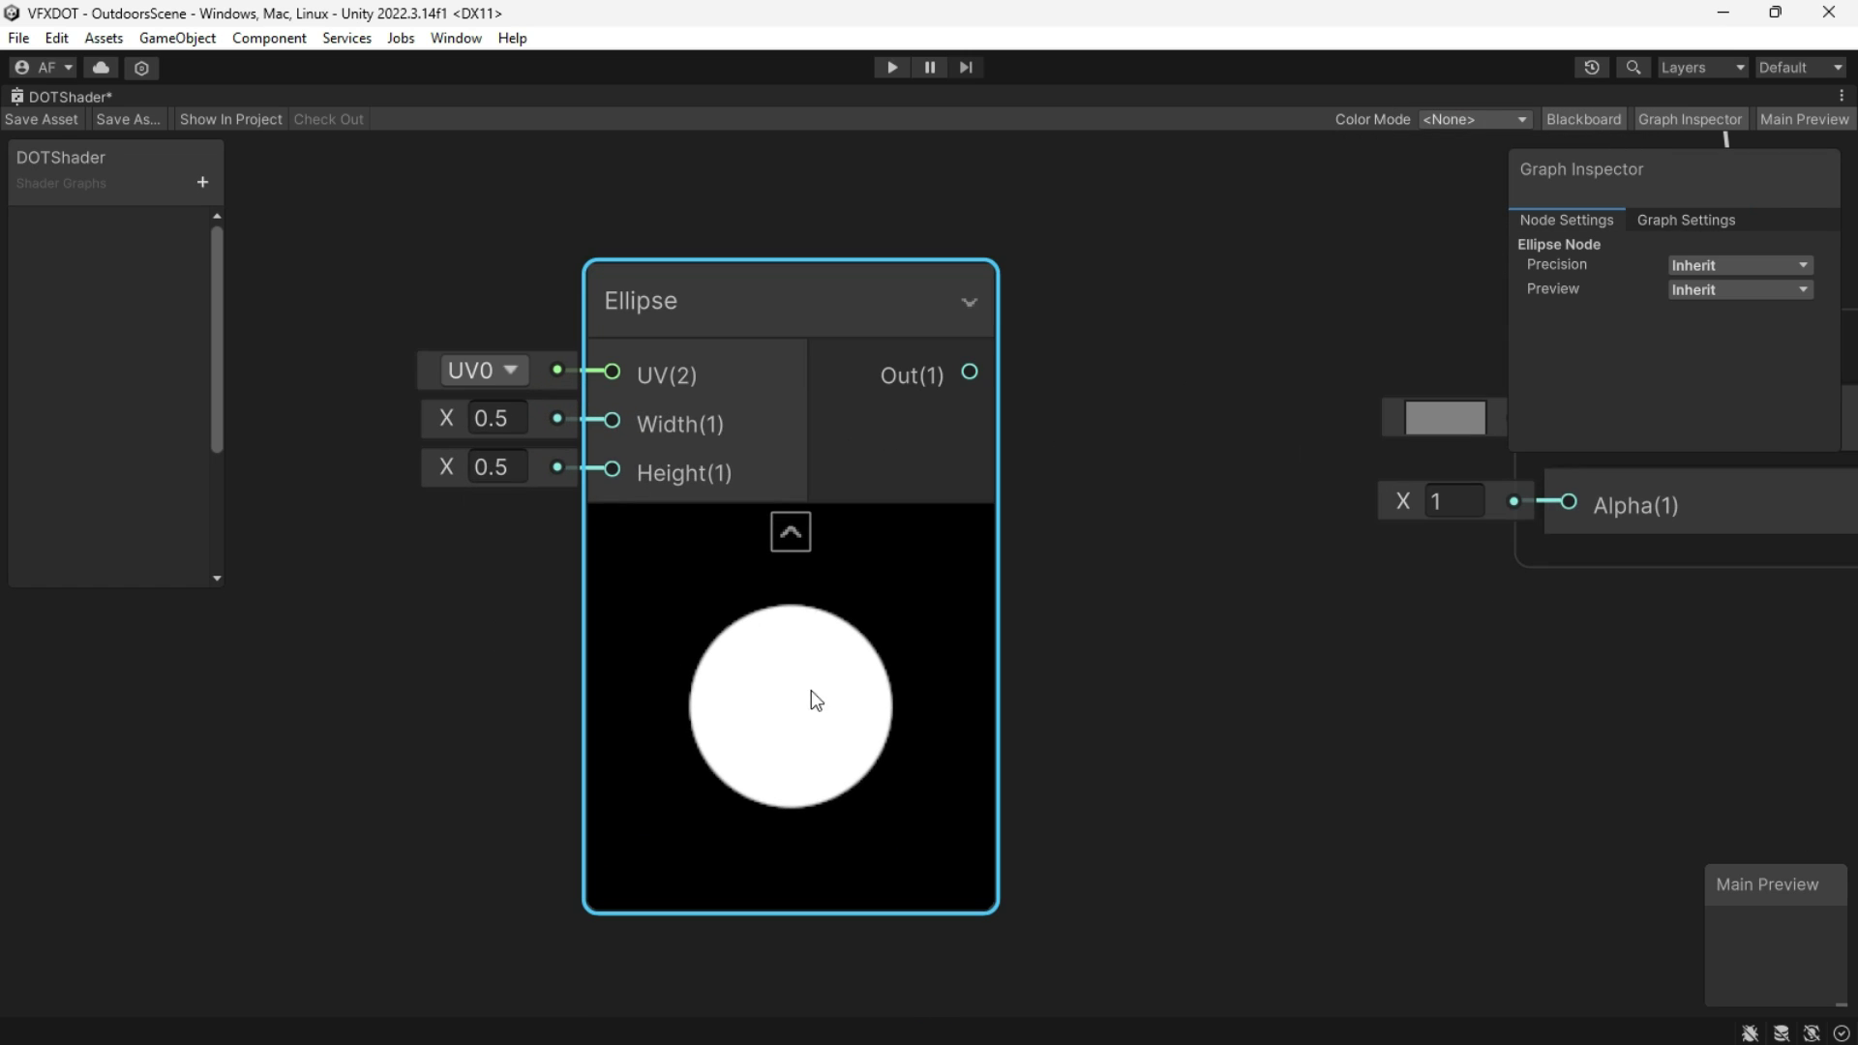
text(1)
key(Tab)
text(1)
middle_drag(1047, 763, 782, 796)
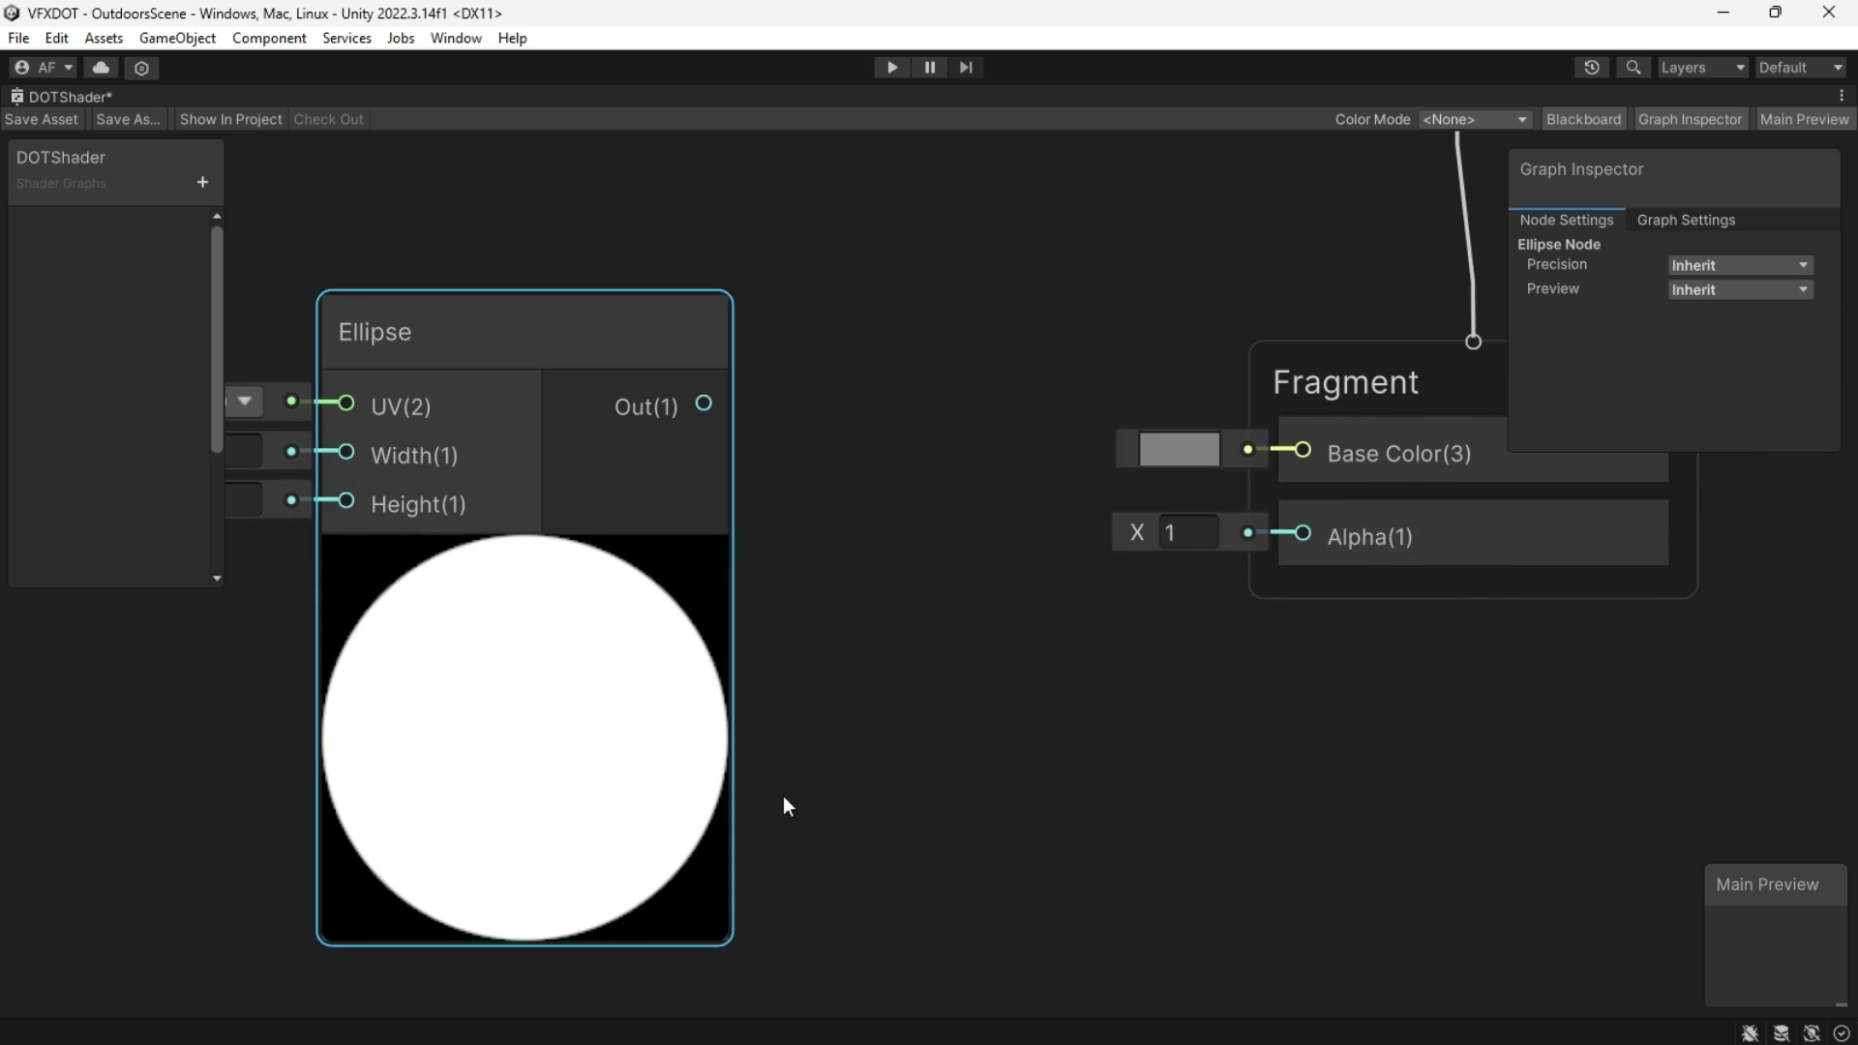
Step: Connect the Ellipse node's output to both Base Color and Alpha of the Fragment stage
click(914, 701)
middle_drag(914, 701, 904, 709)
drag(643, 441, 1242, 490)
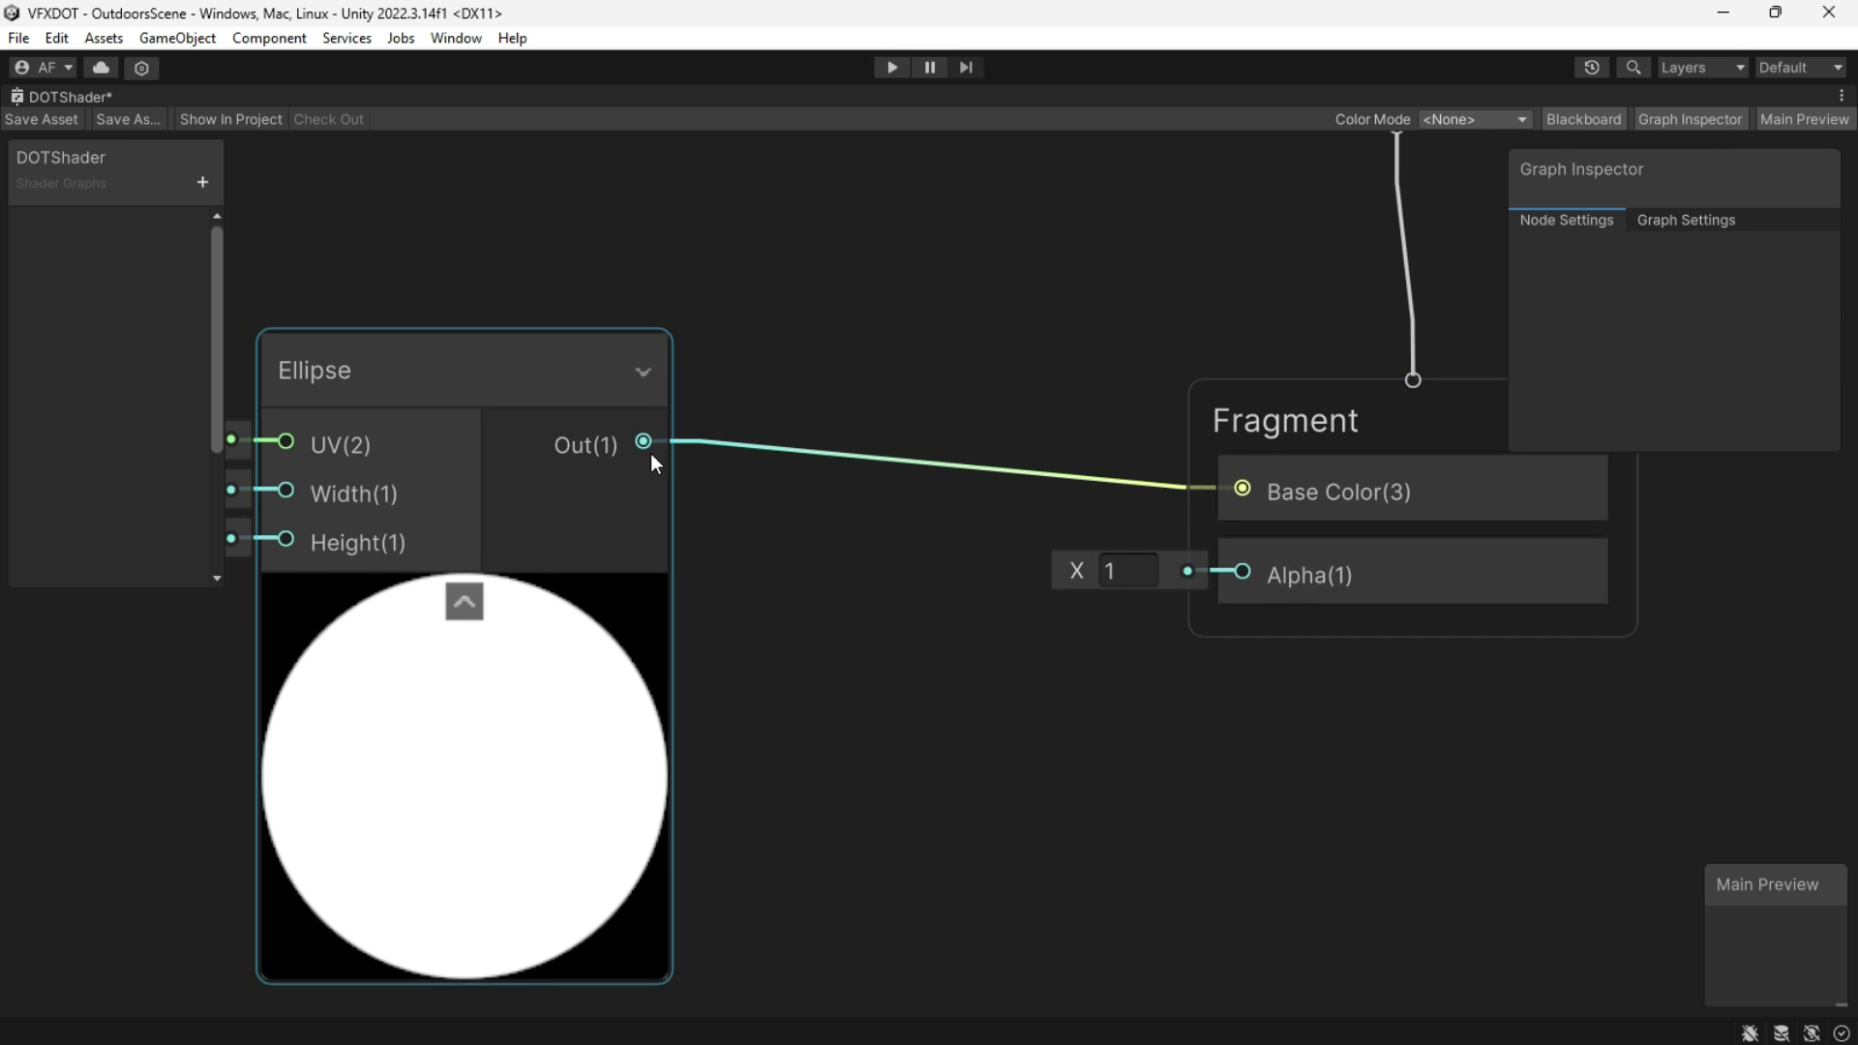
drag(646, 447, 1254, 571)
scroll(918, 825, down, 3)
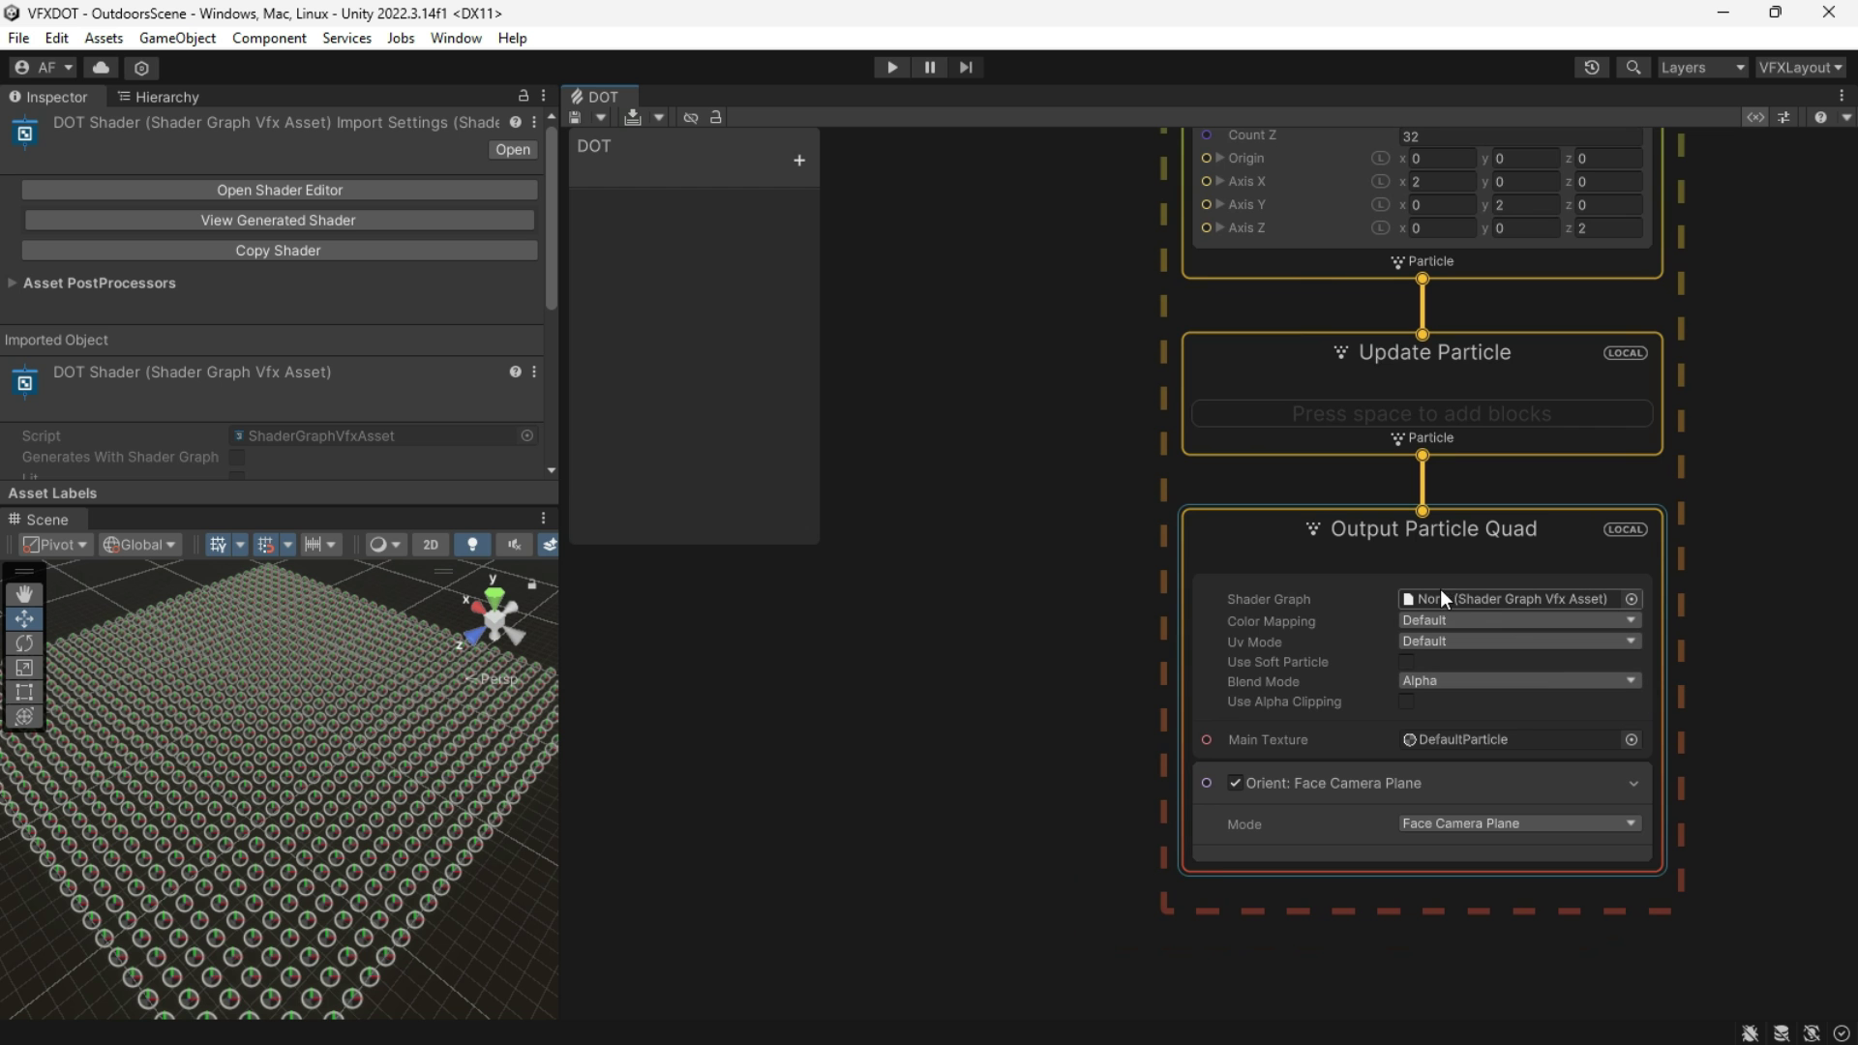
Step: Assign DOTShader as the Shader Graph of the Output Particle Quad context in the DOT effect
scroll(1462, 600, up, 2)
click(1656, 599)
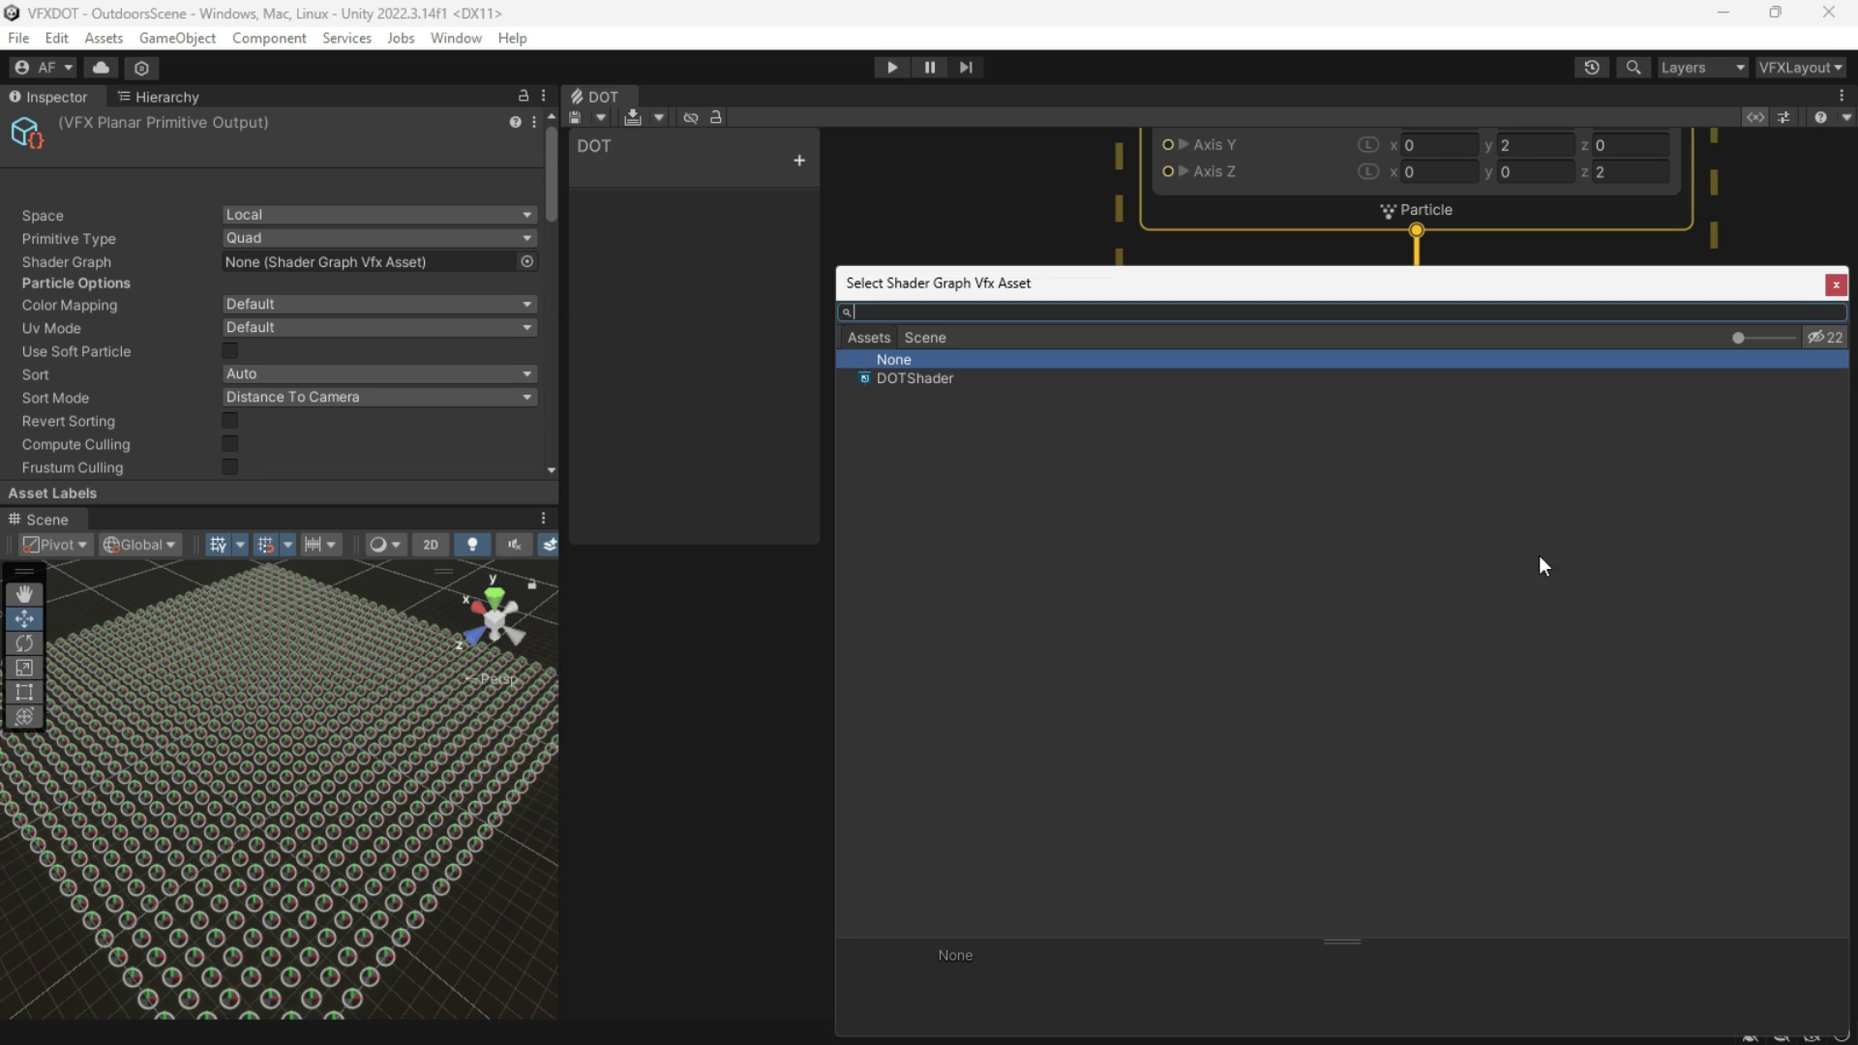
click(915, 378)
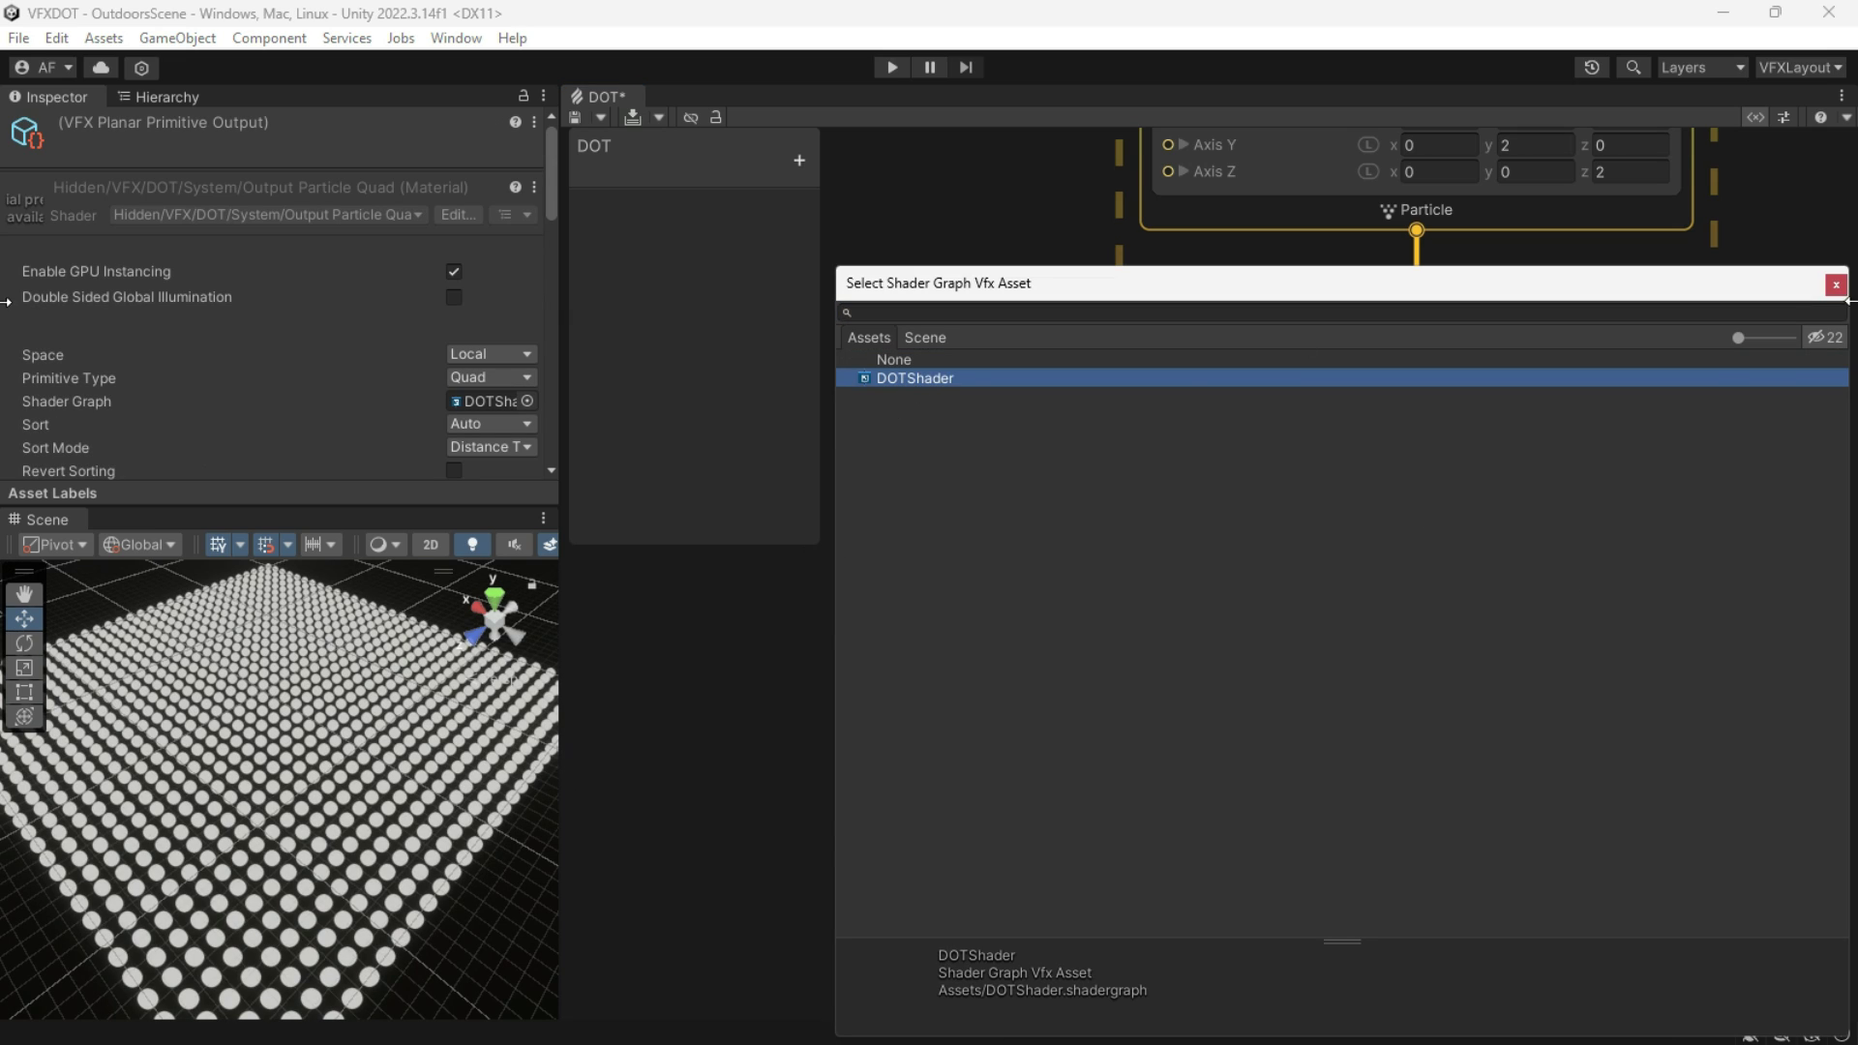
click(1836, 286)
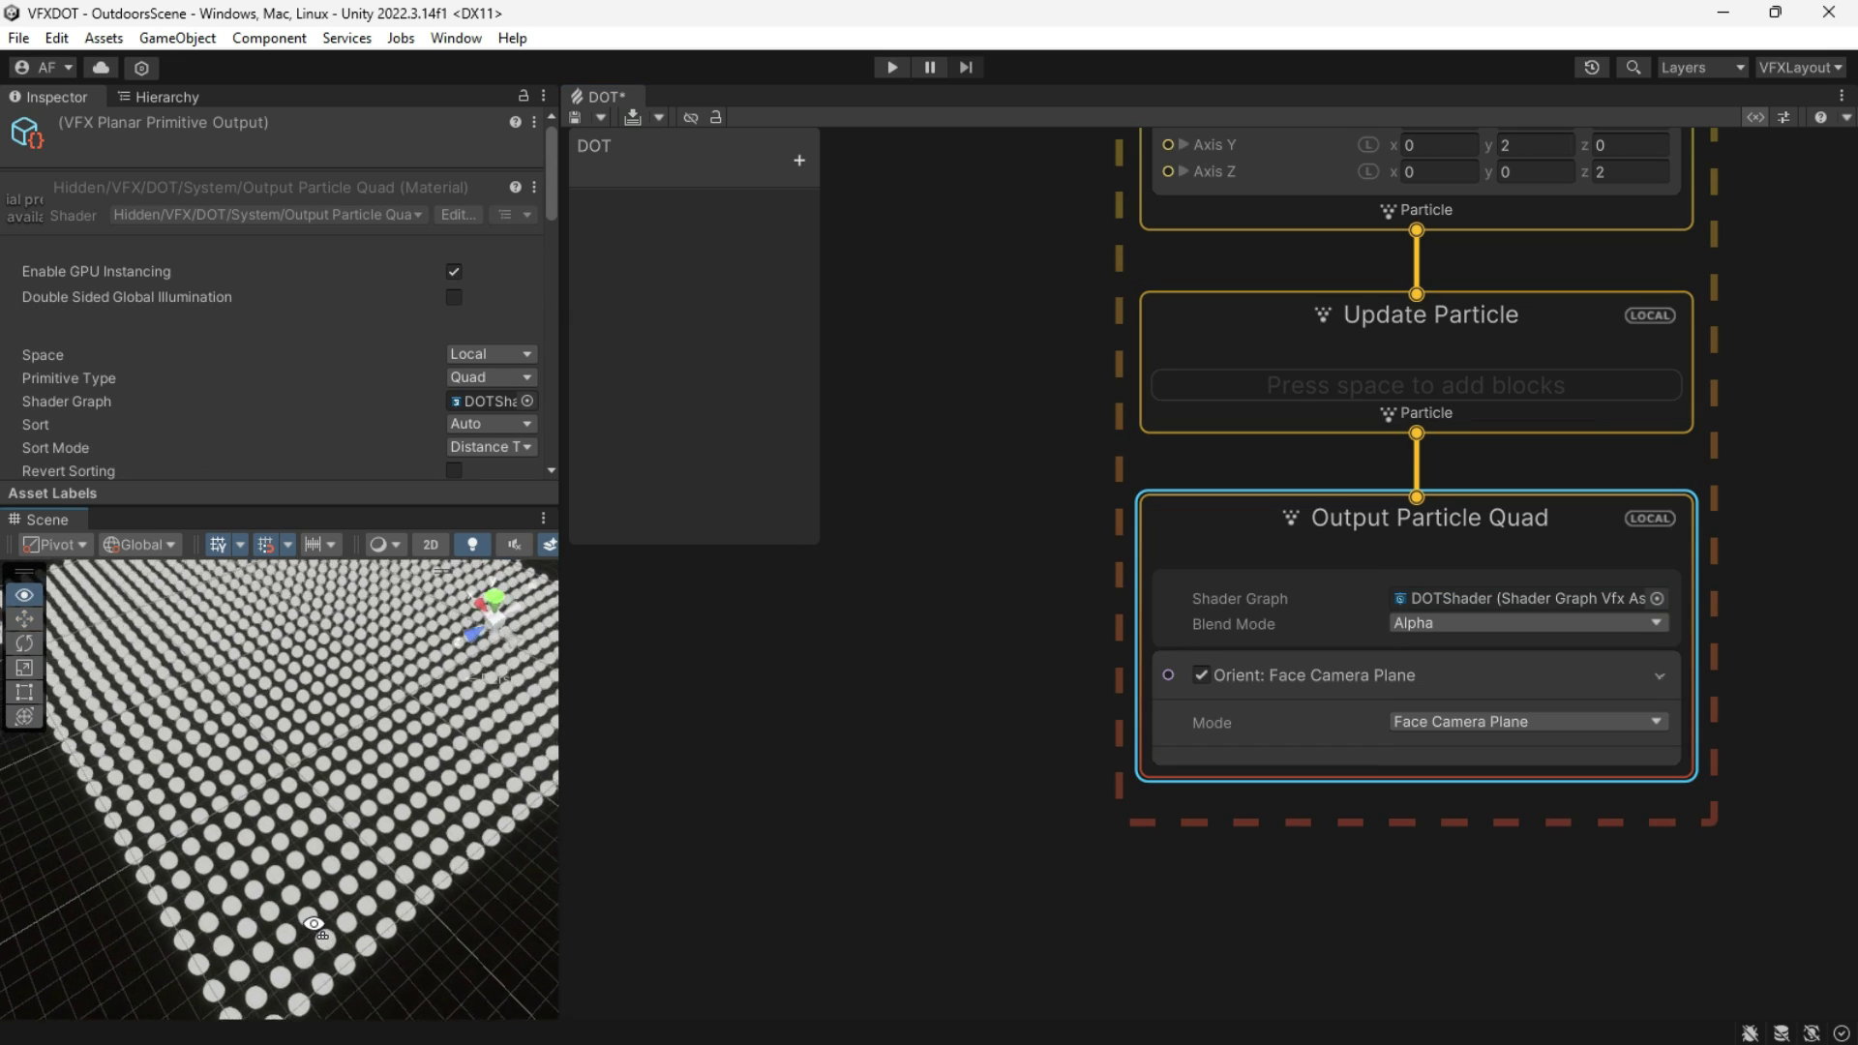
Step: Add a Set Color block to Output Particle Quad and set its color to red, about 0.80, 0.05, 0.05
click(1360, 763)
key(space)
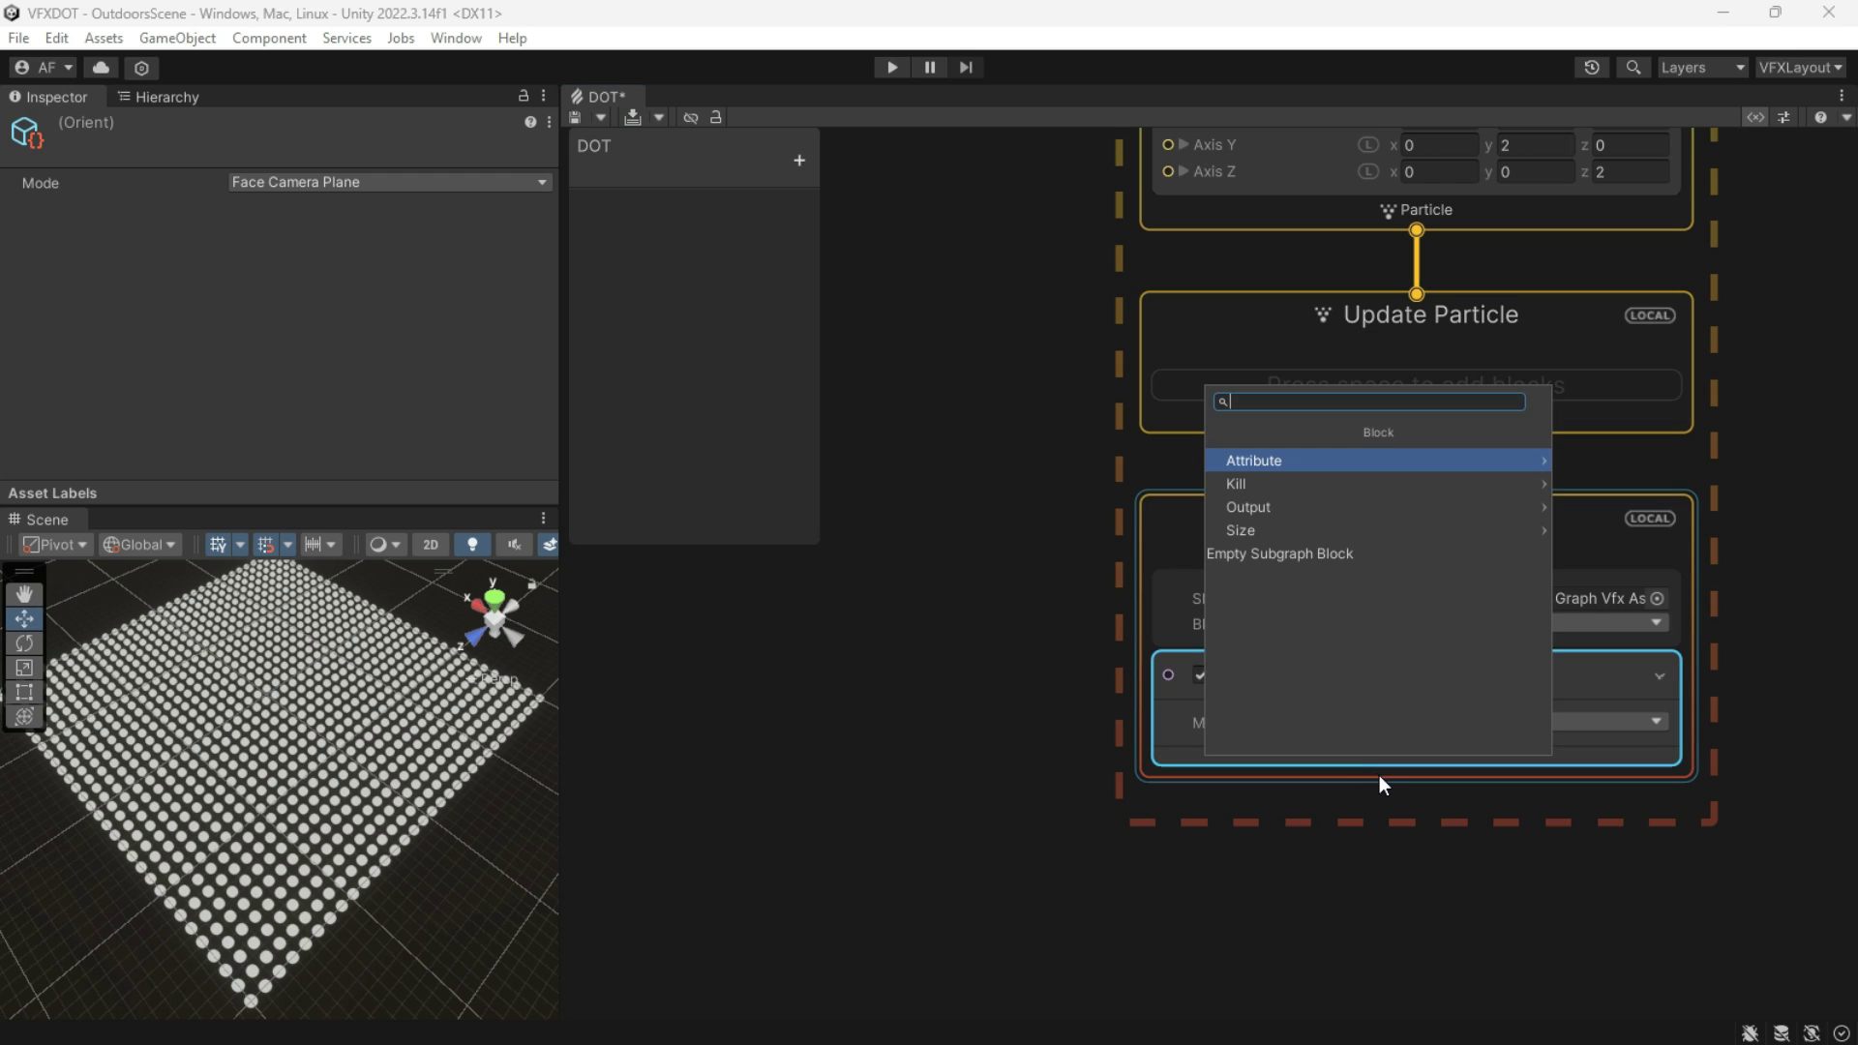
text(set colo)
key(Return)
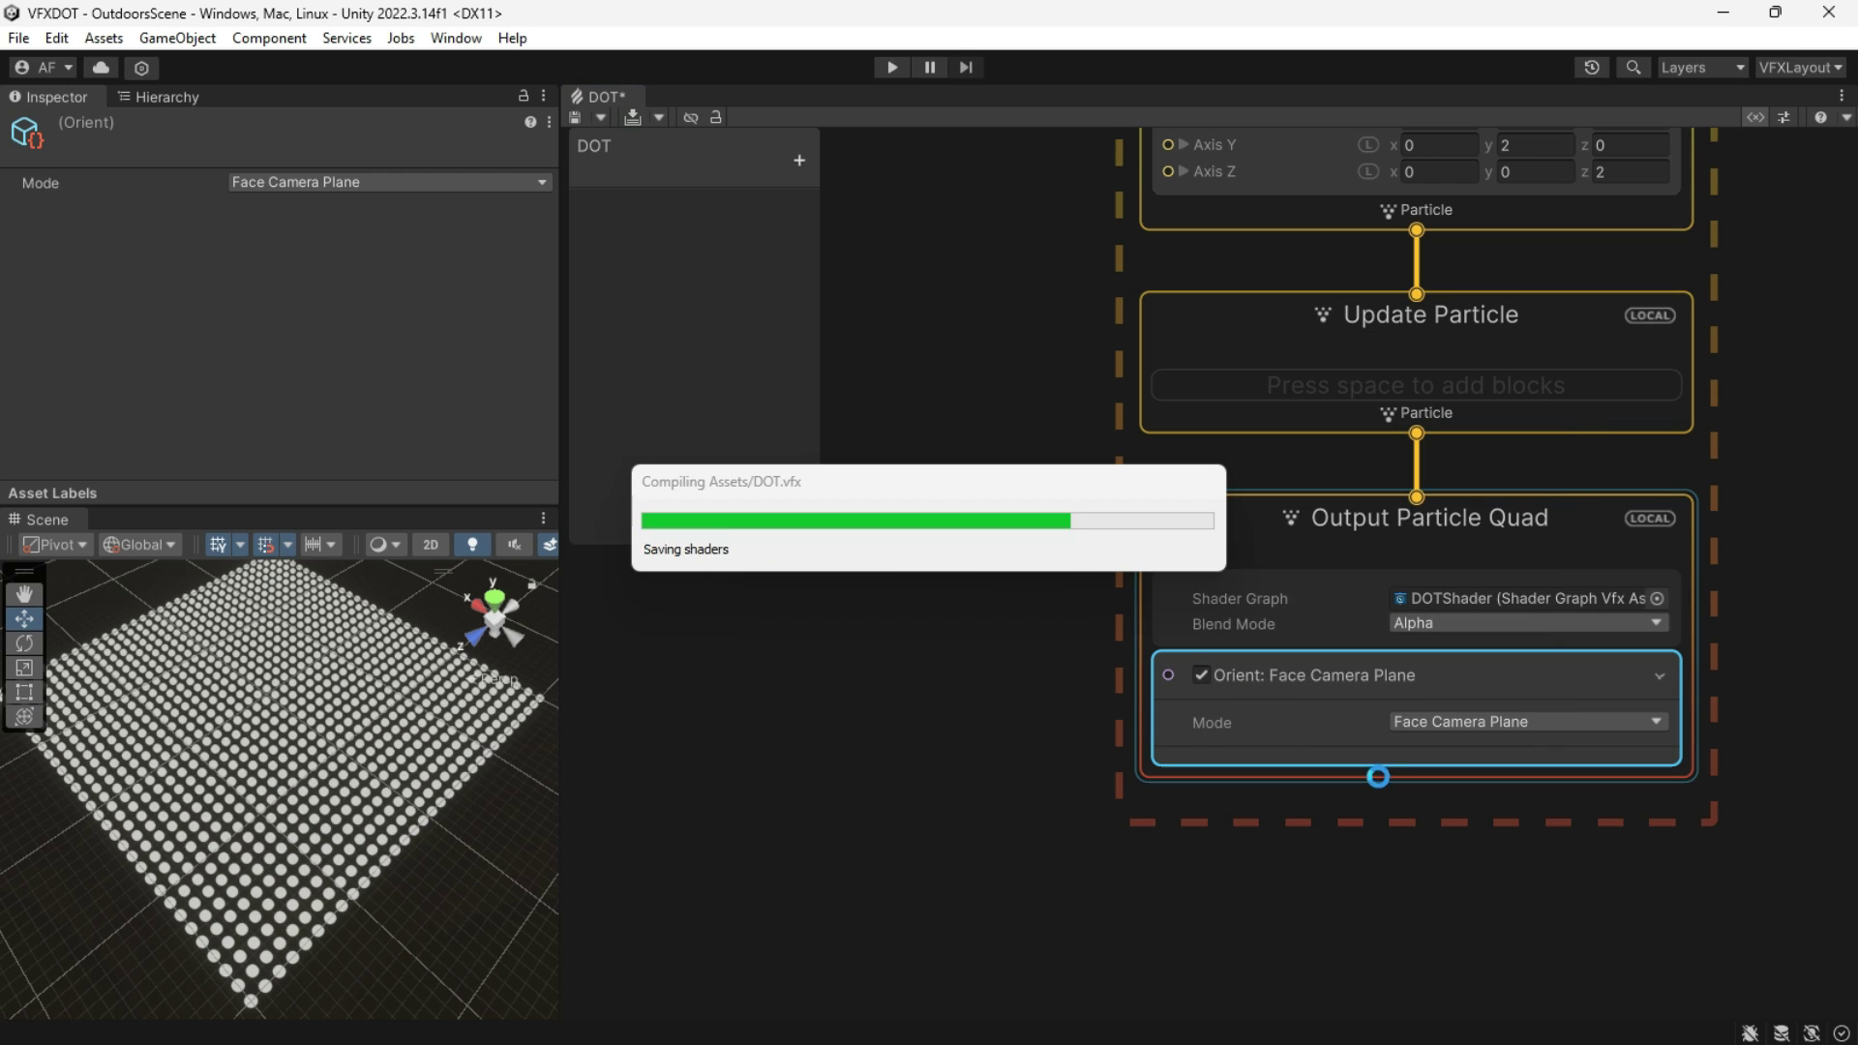
click(1516, 843)
drag(1630, 601, 1628, 552)
click(1696, 390)
scroll(1147, 751, up, 5)
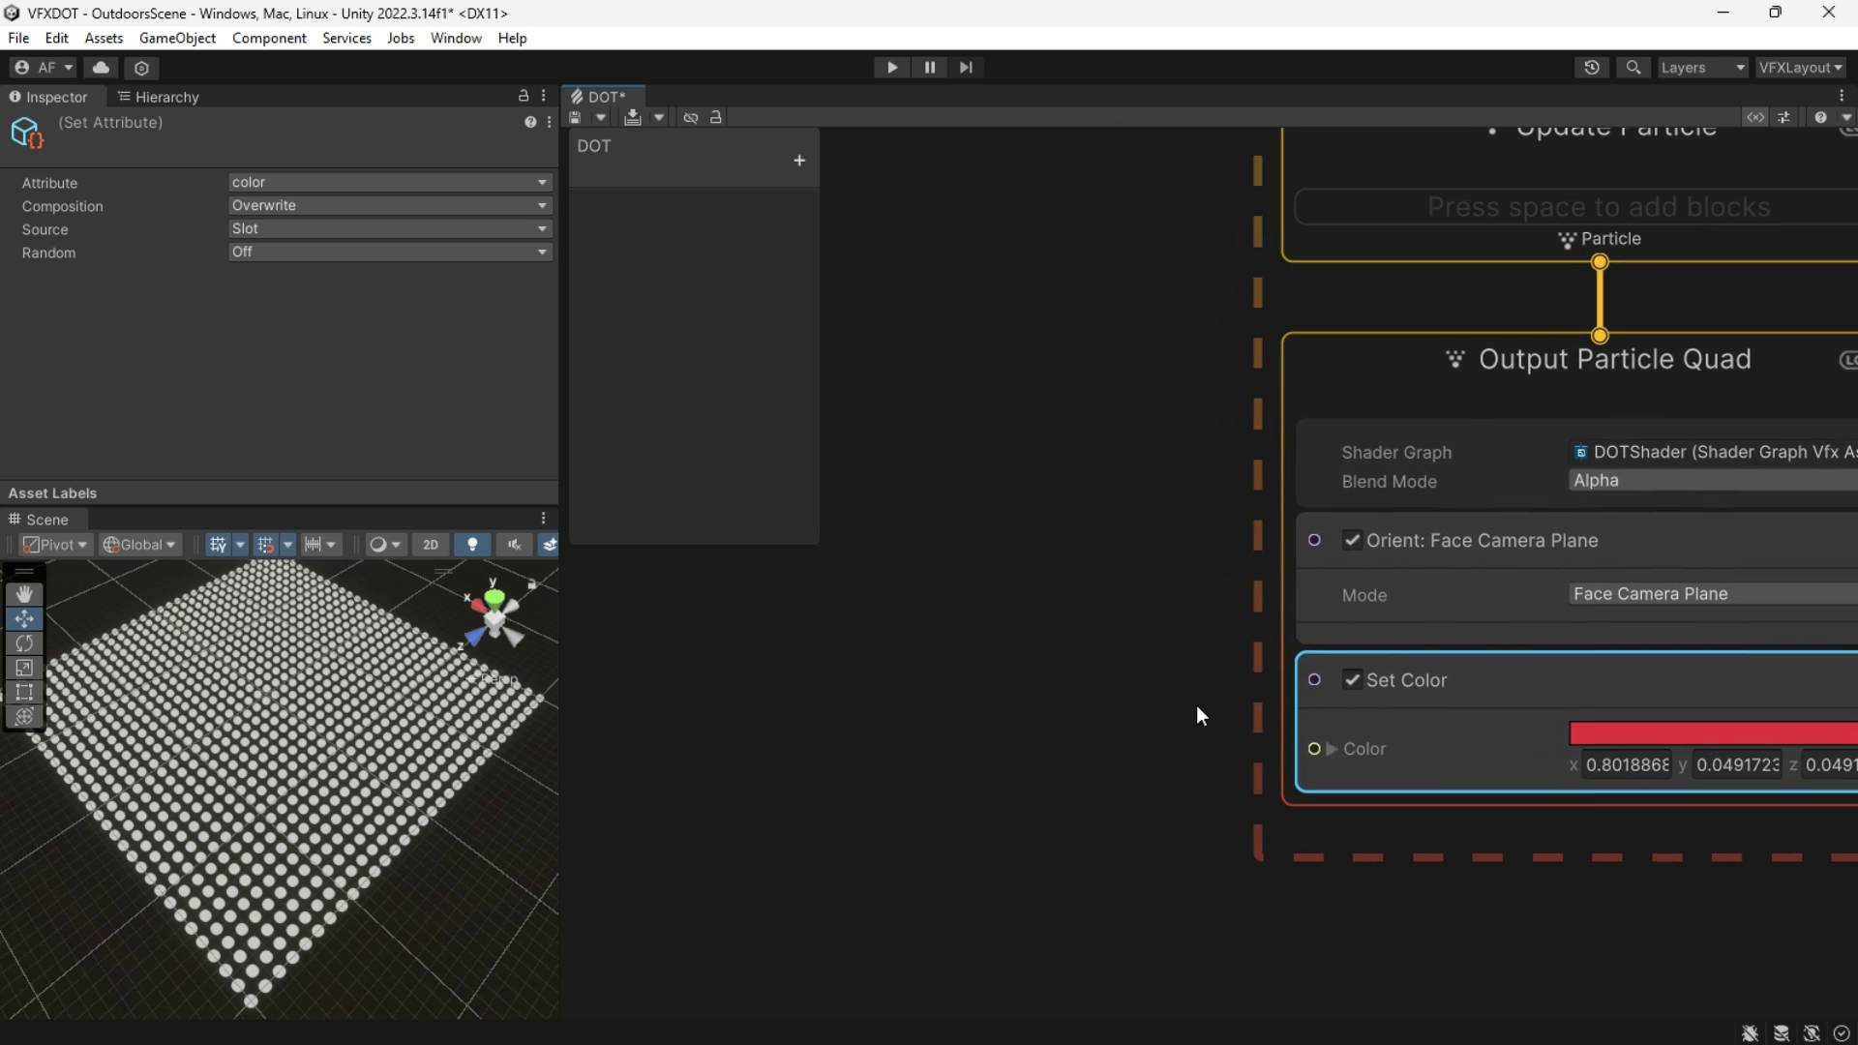
Step: Open DOTShader from the Output Particle Quad context and add a Color property named ParticleColor
click(1687, 465)
double_click(1673, 453)
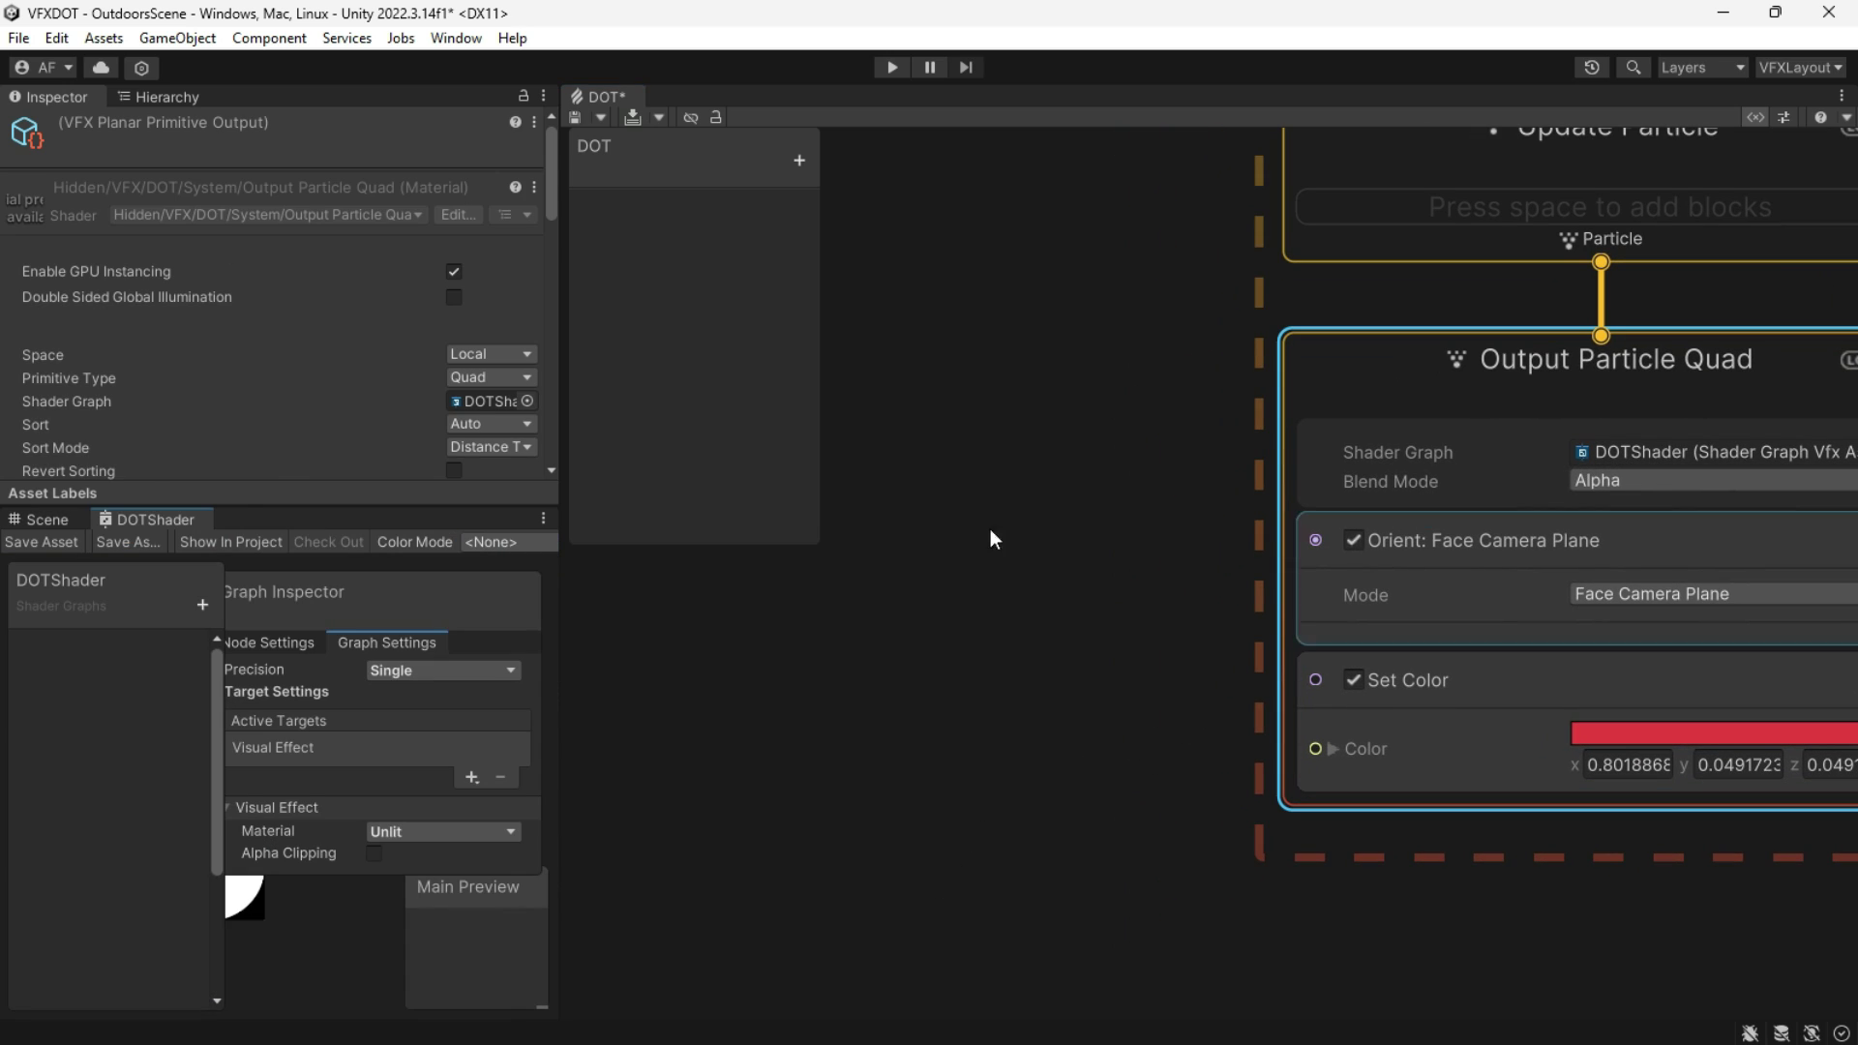
drag(555, 593, 1188, 600)
click(202, 605)
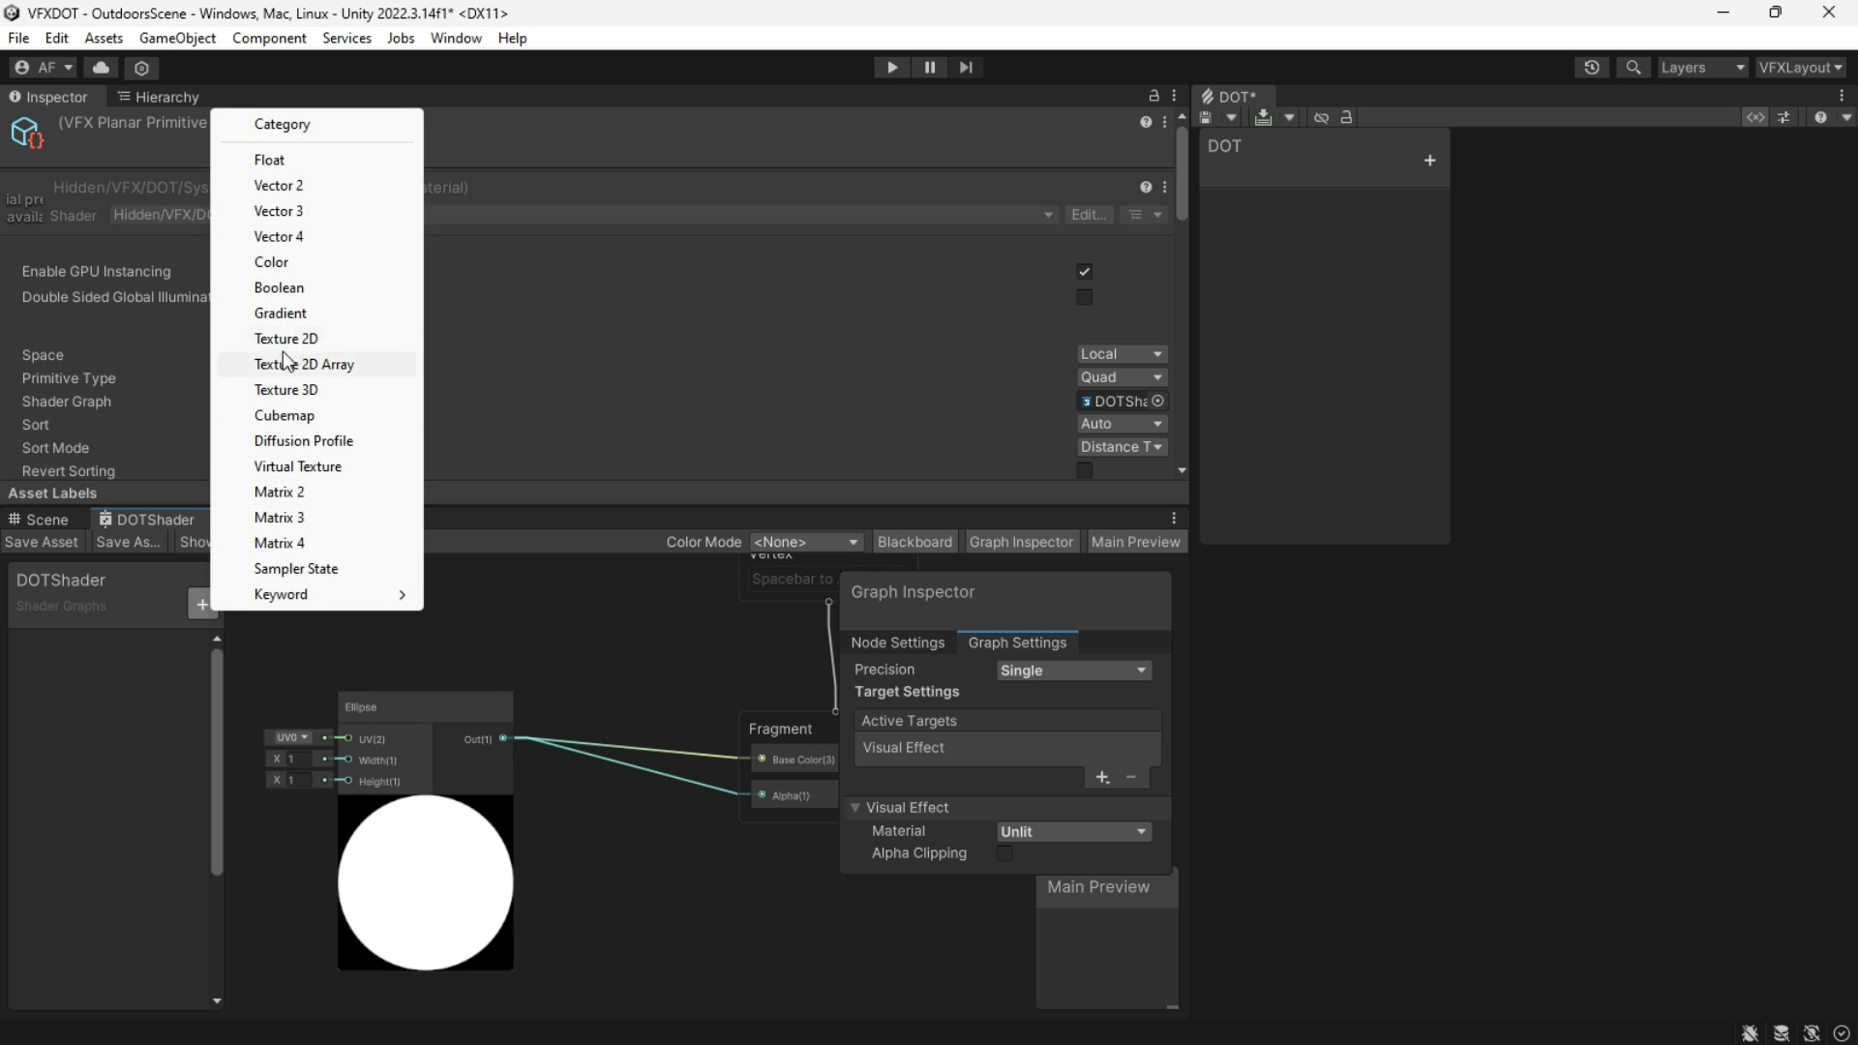
click(281, 262)
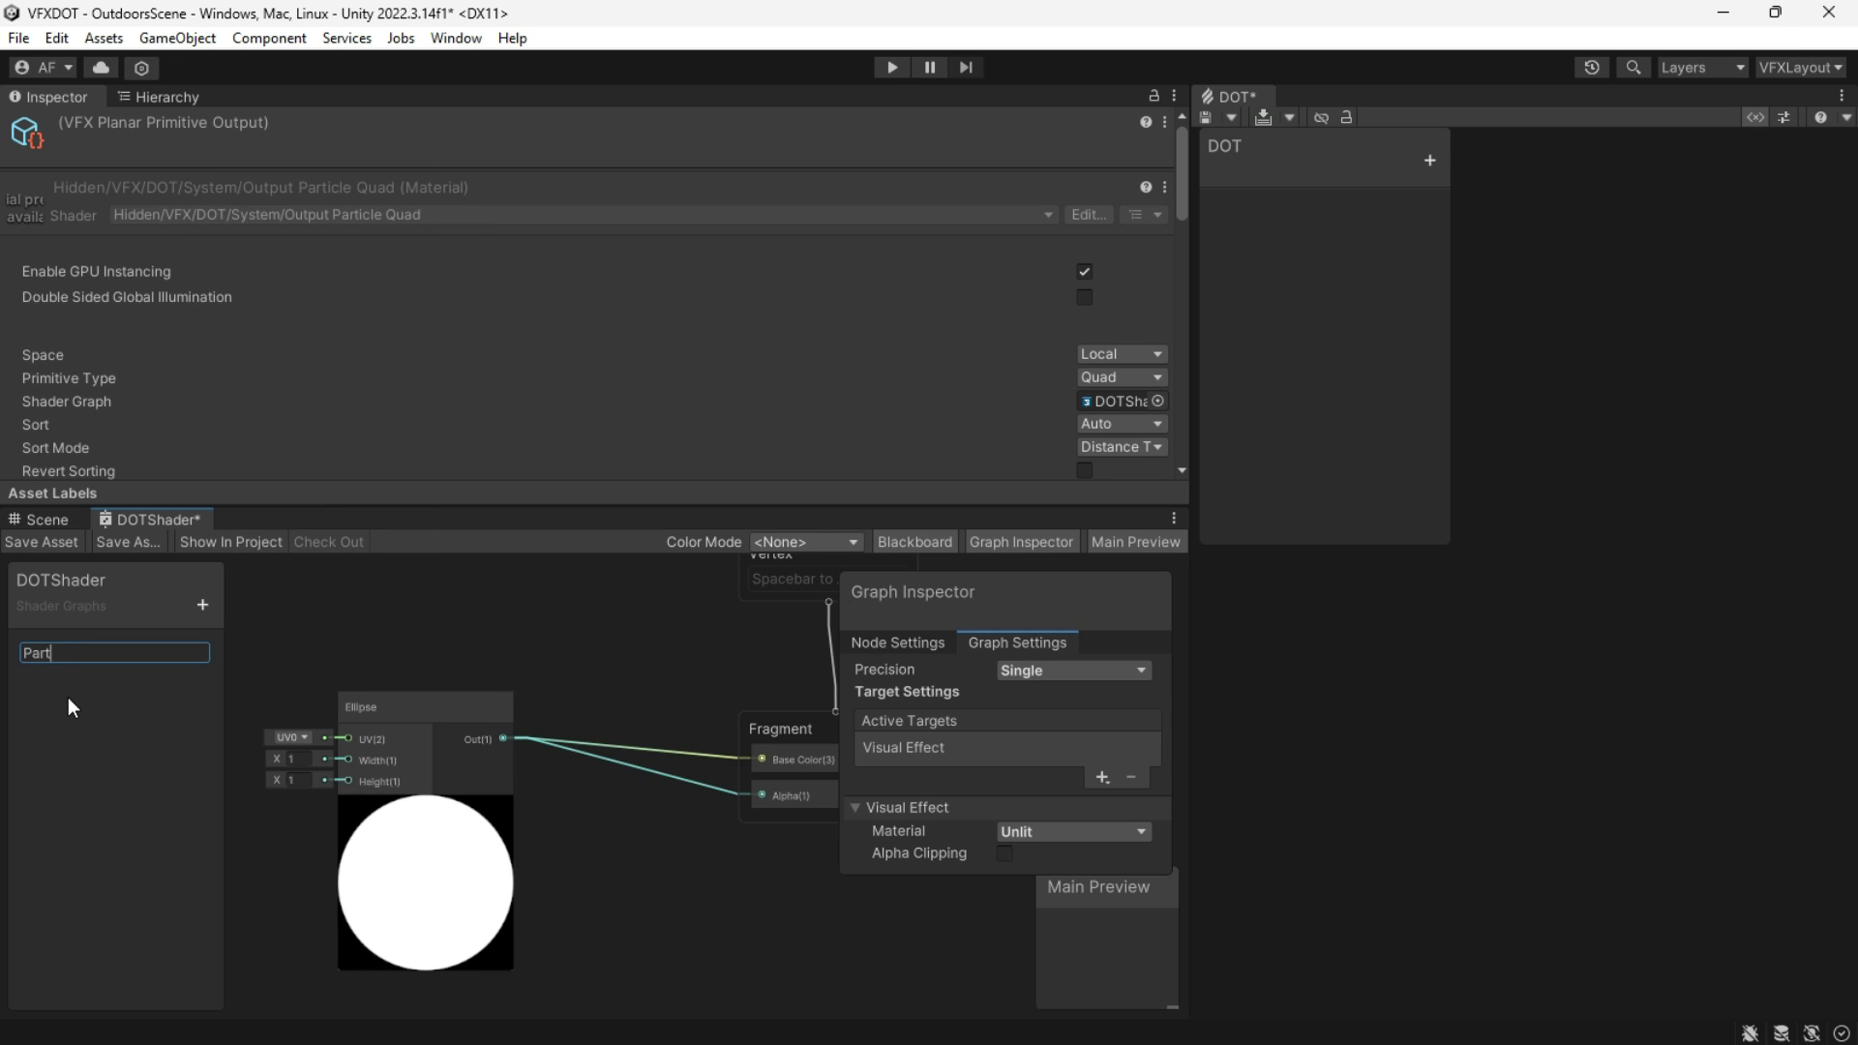
text(ParticleColor)
key(Return)
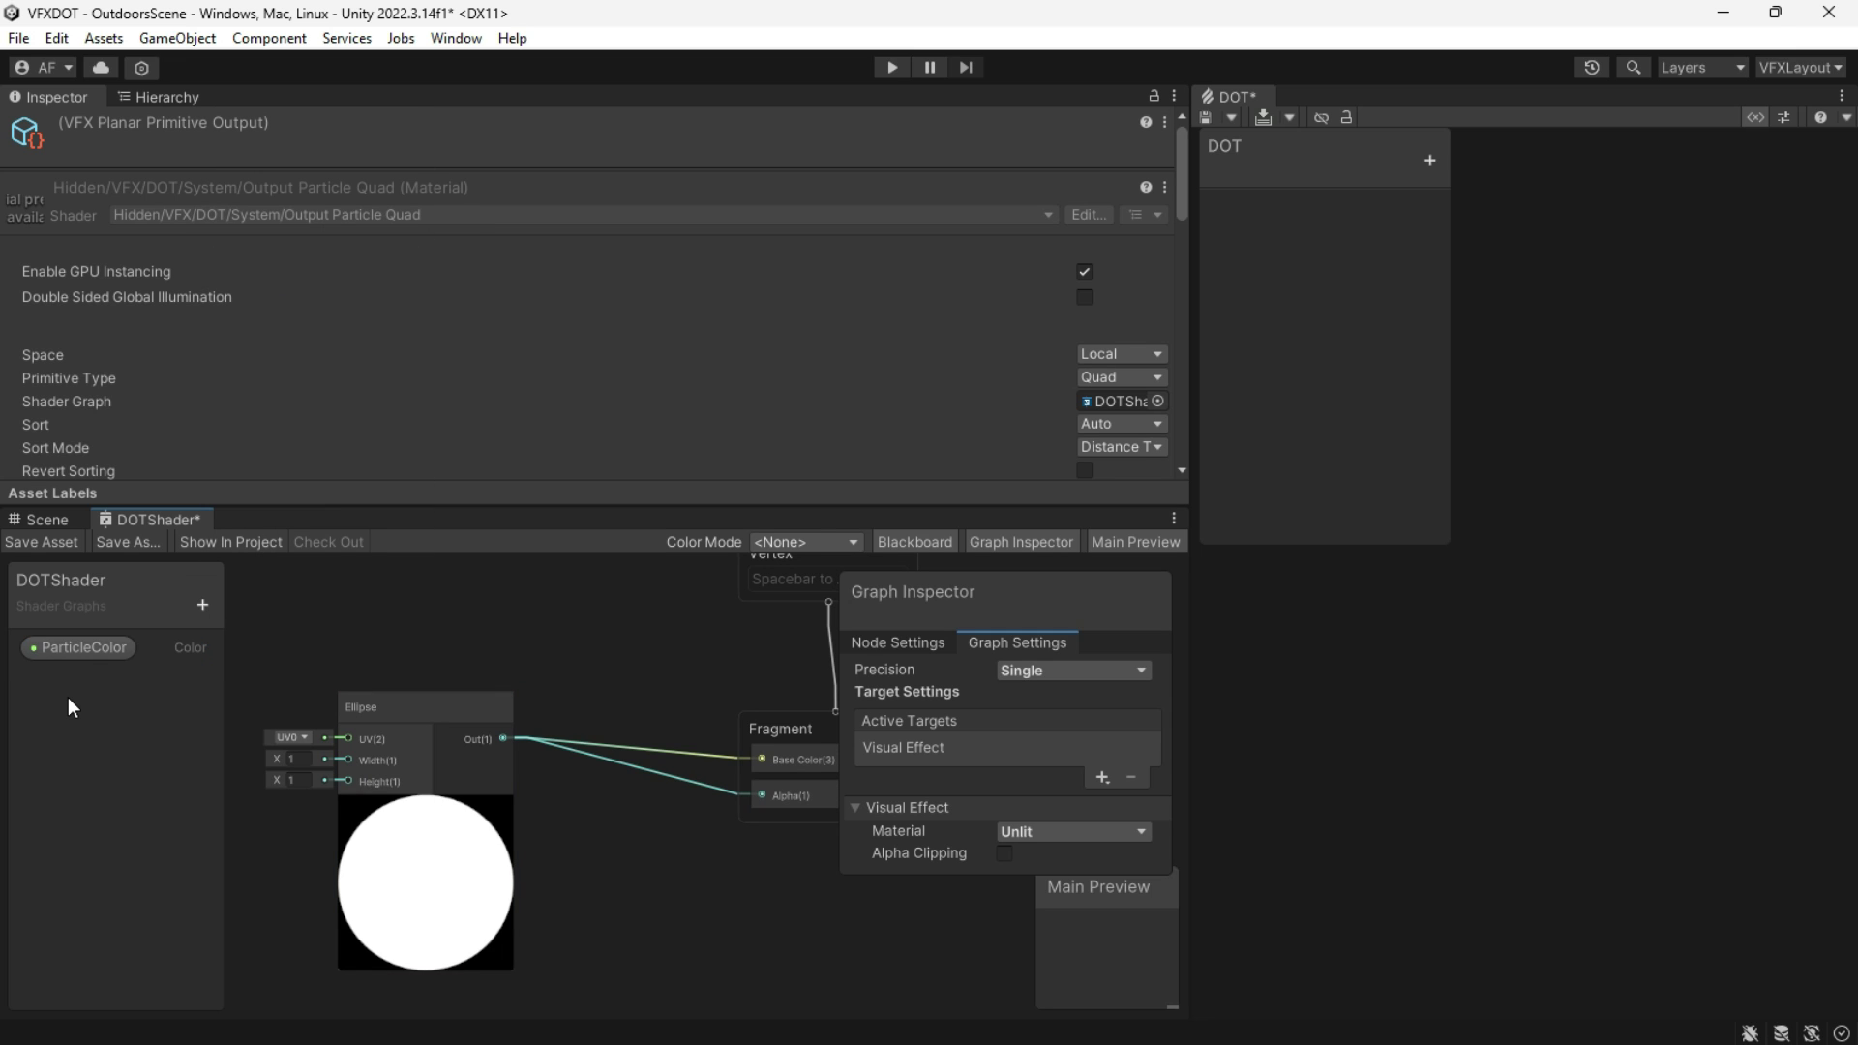
Step: Place the ParticleColor property as a node in the shader graph above the Ellipse node
drag(87, 649, 414, 619)
middle_drag(511, 676, 403, 714)
scroll(402, 714, up, 1)
Step: Add a Multiply node to the shader graph that combines the Ellipse output with ParticleColor
drag(372, 675, 442, 737)
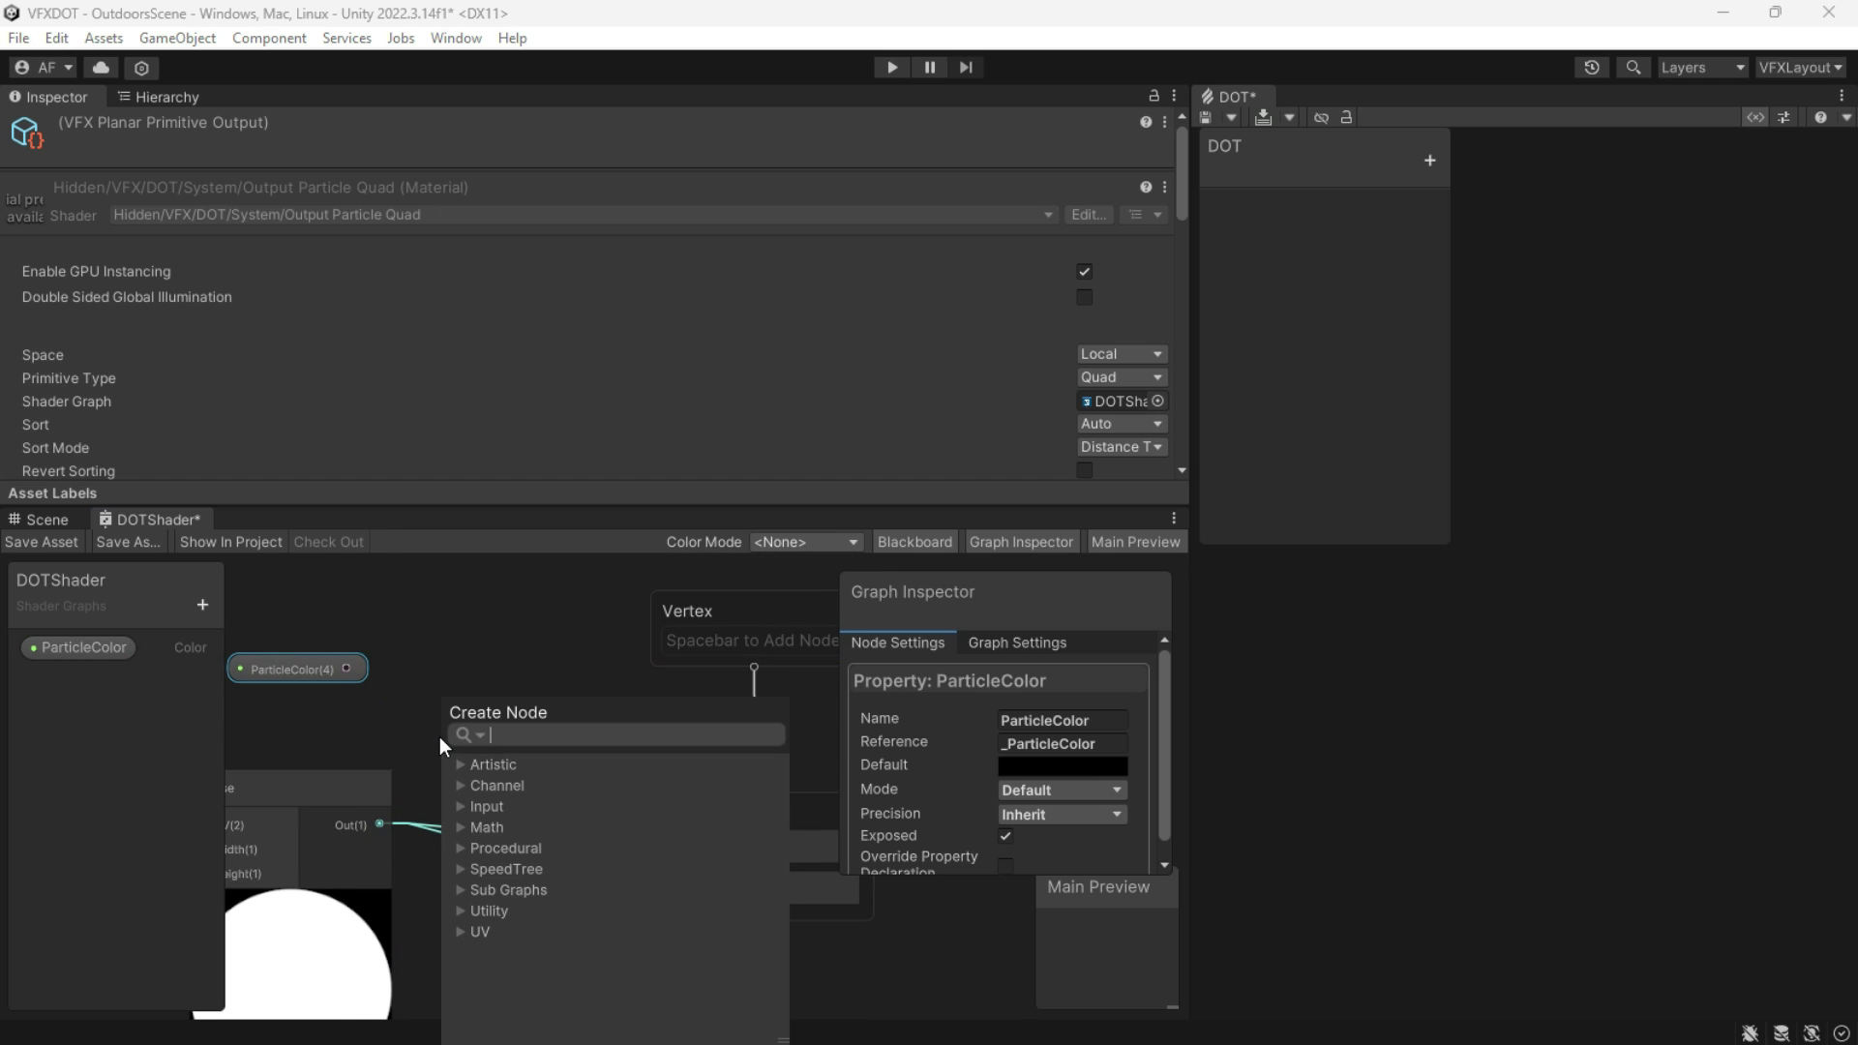
click(393, 805)
key(space)
text(mul)
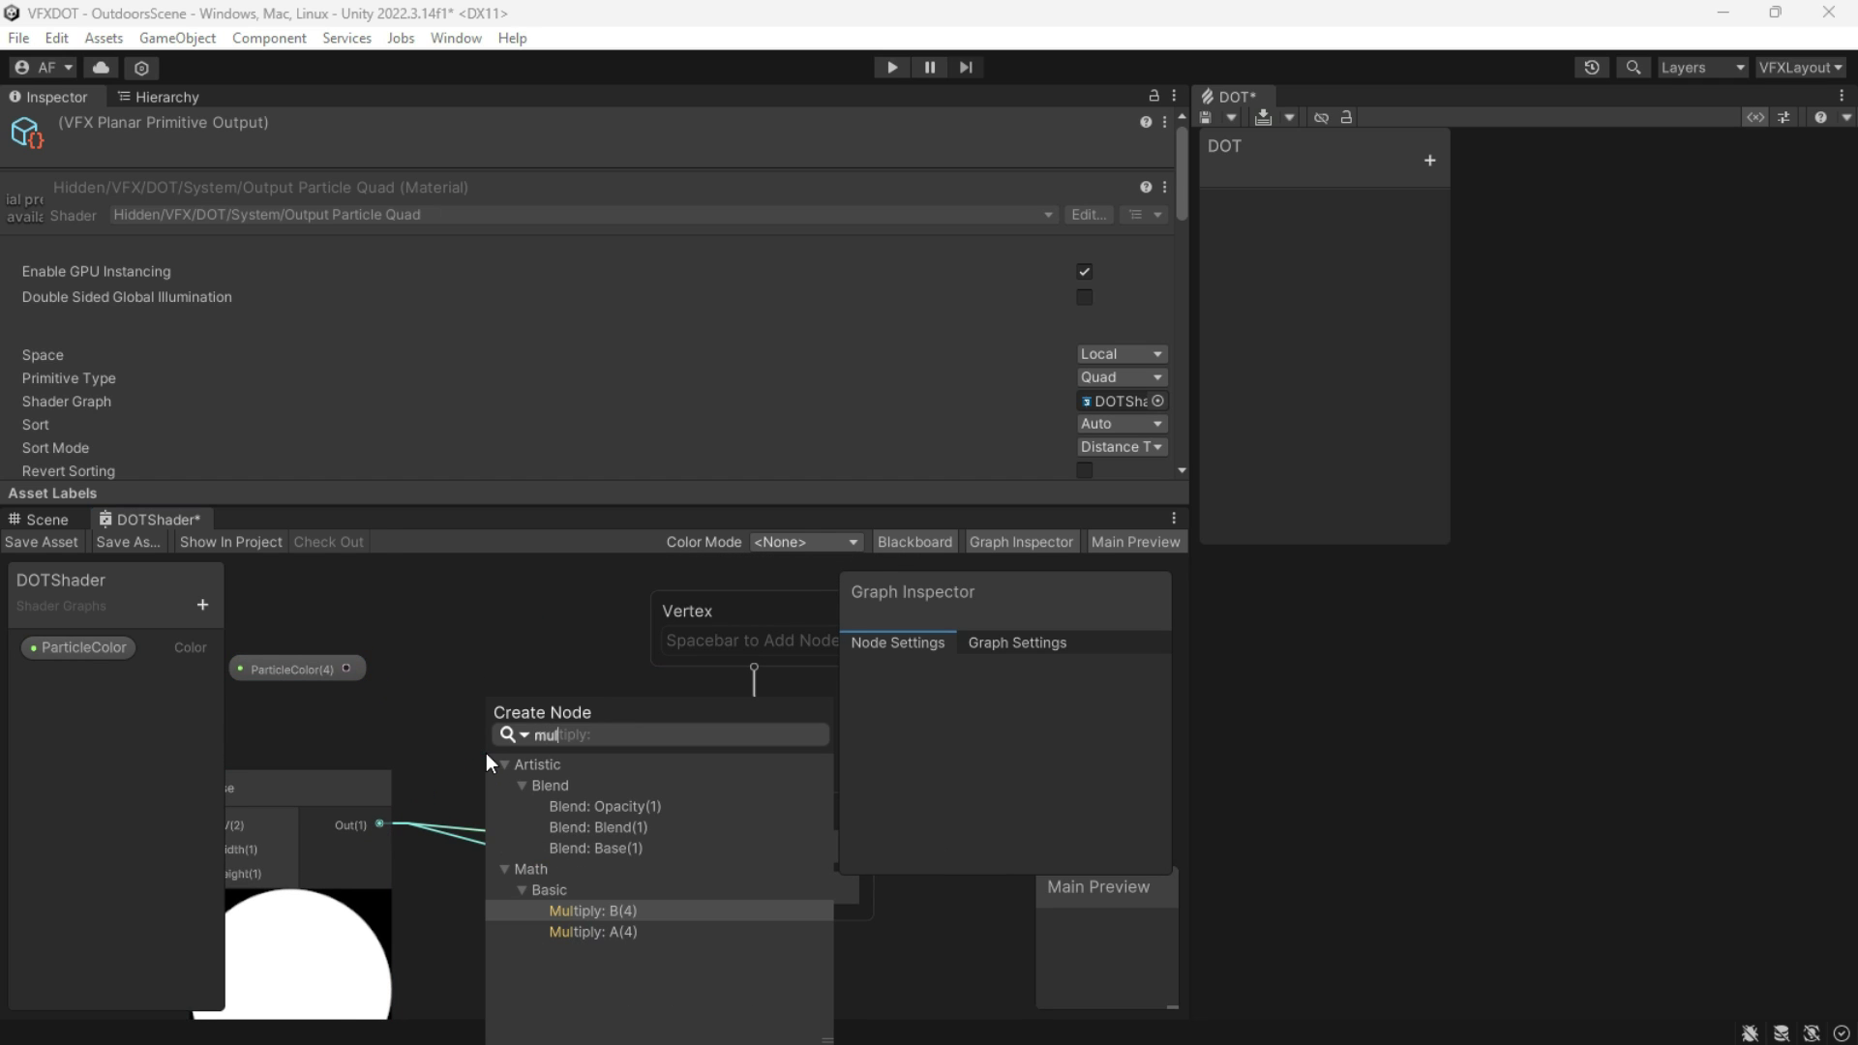
key(Return)
drag(345, 668, 678, 849)
click(572, 804)
drag(439, 694, 468, 727)
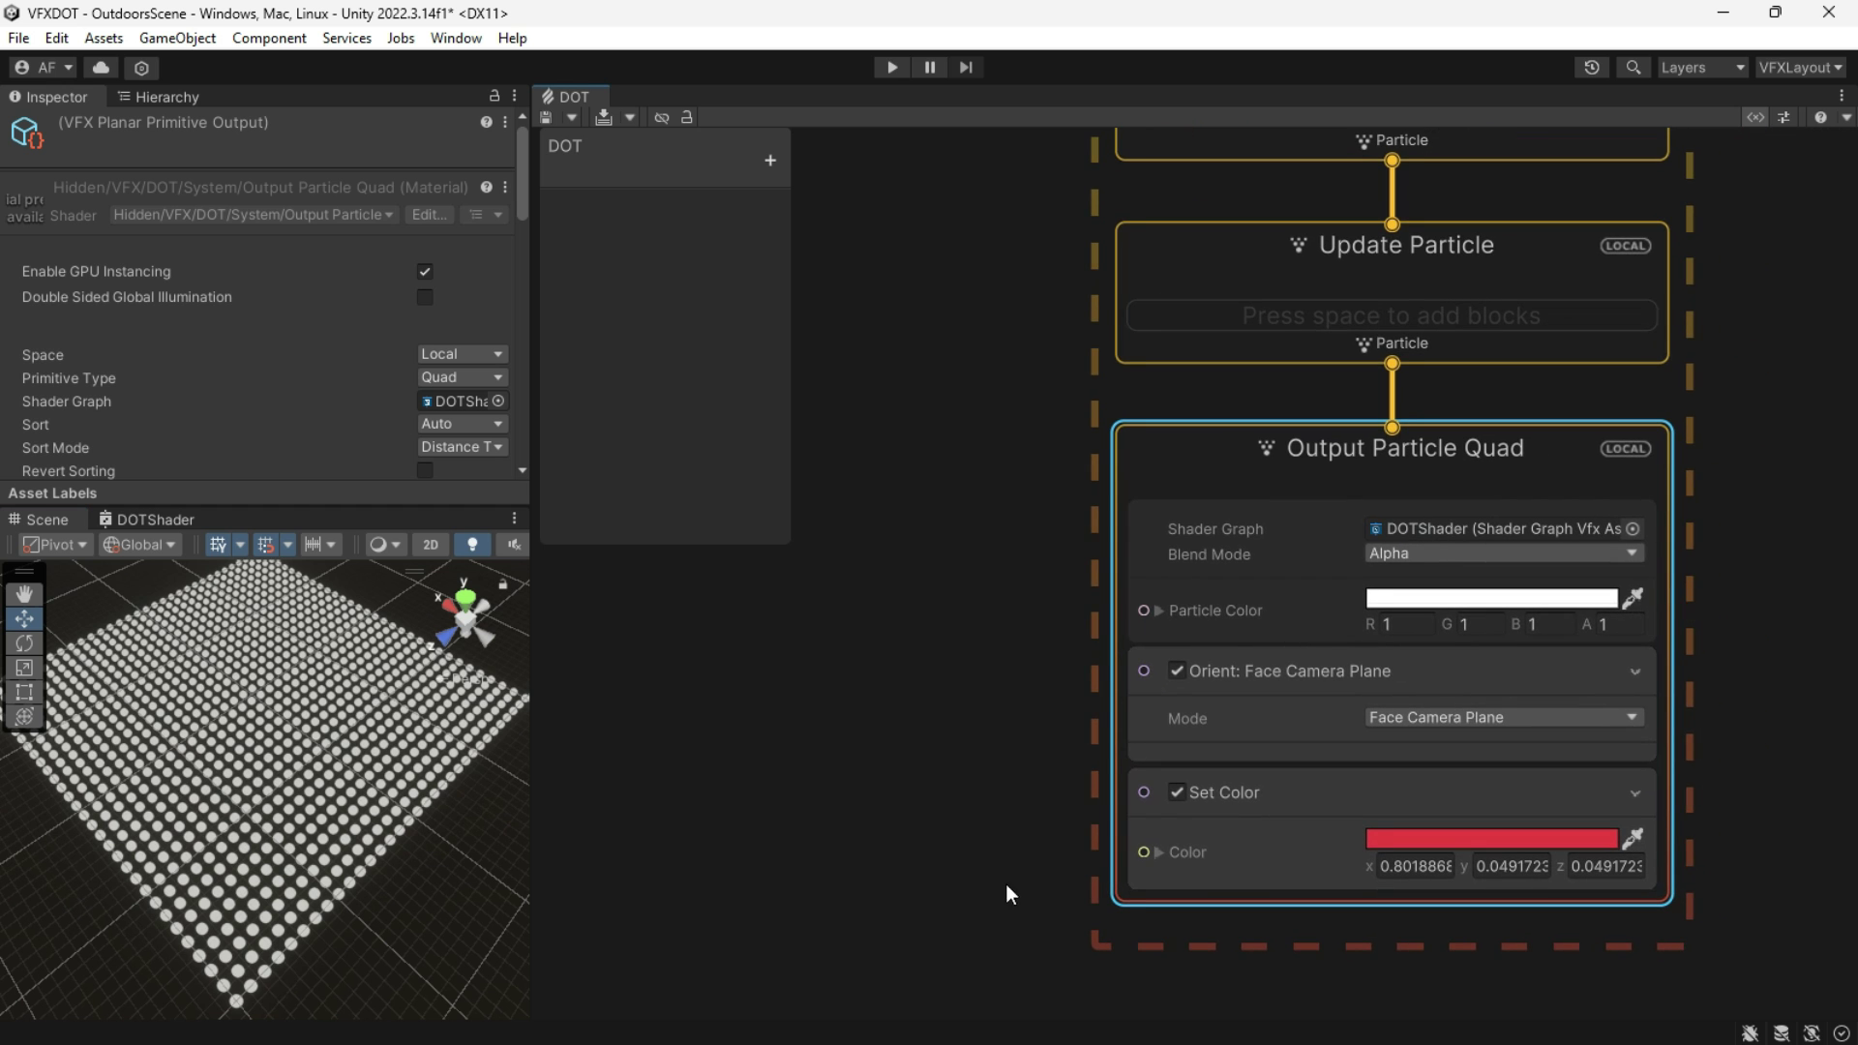
Step: Examine the Particle Color input exposed on Output Particle Quad and compare it with the Set Color block
middle_drag(1007, 885, 1019, 675)
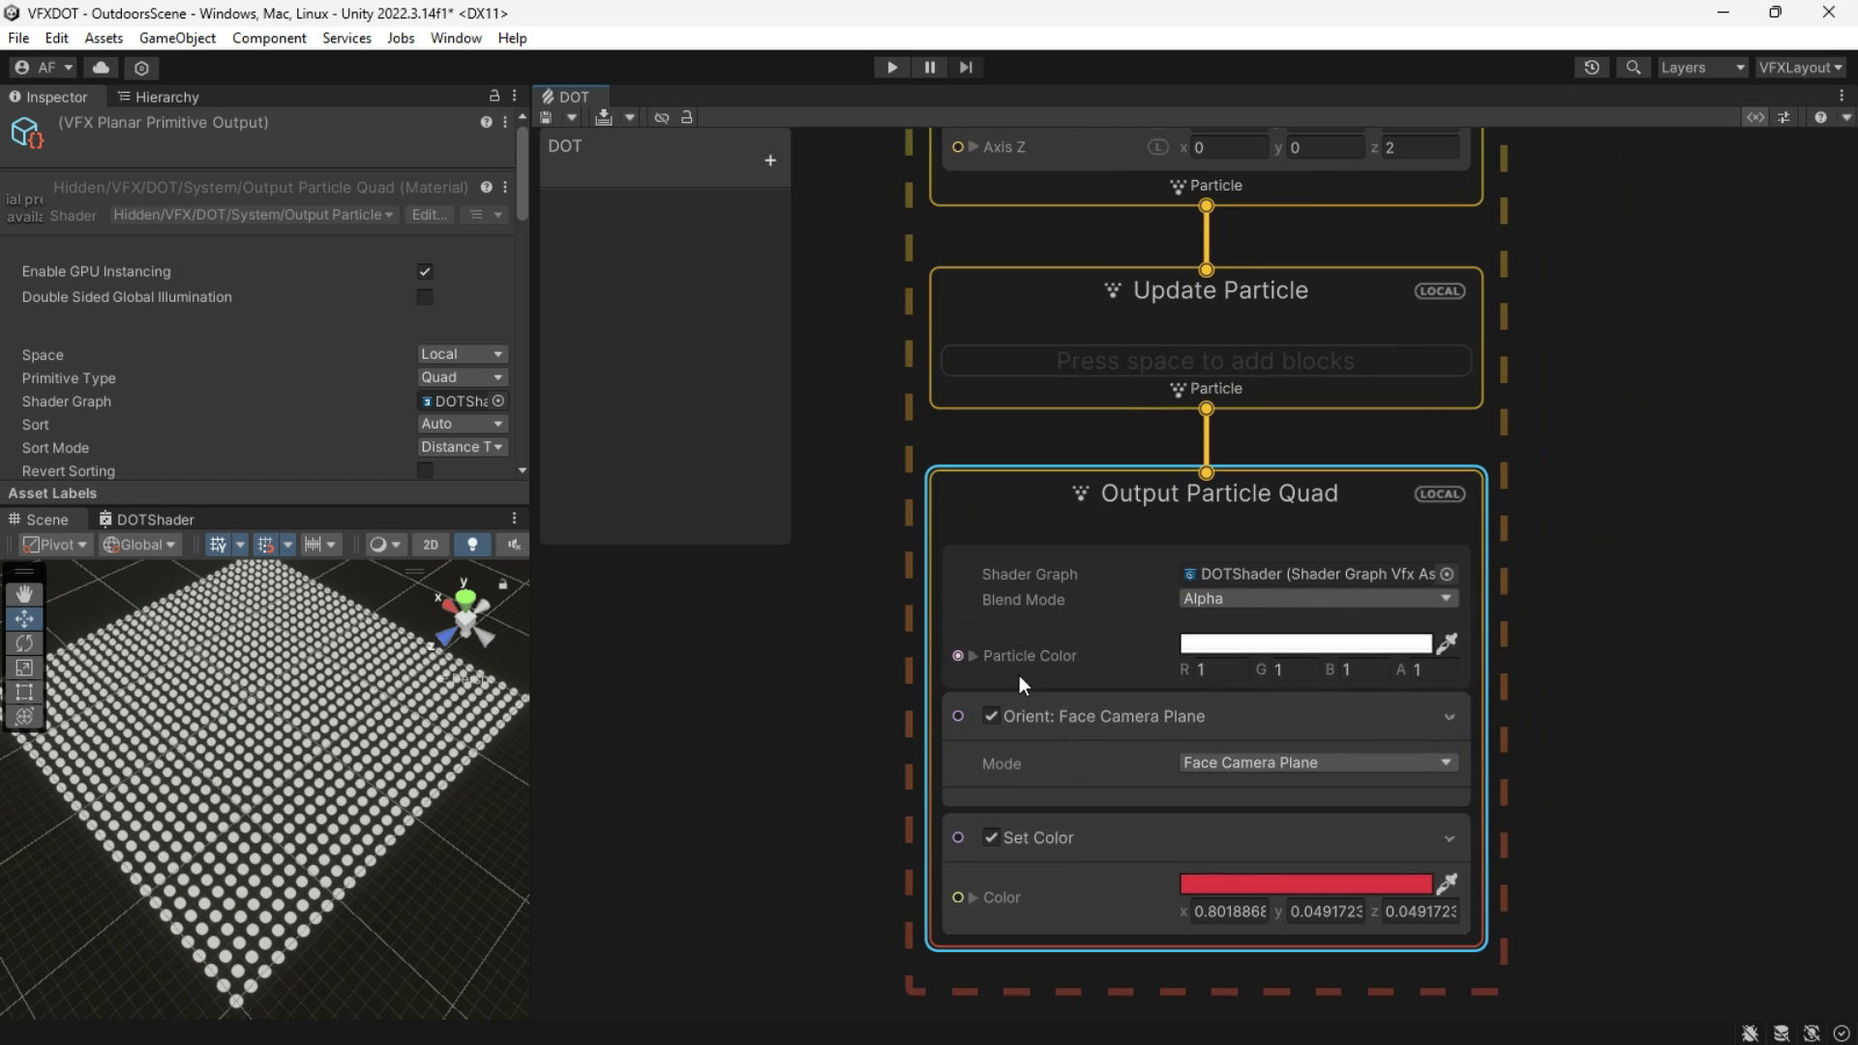
click(1253, 643)
drag(1421, 613, 1283, 602)
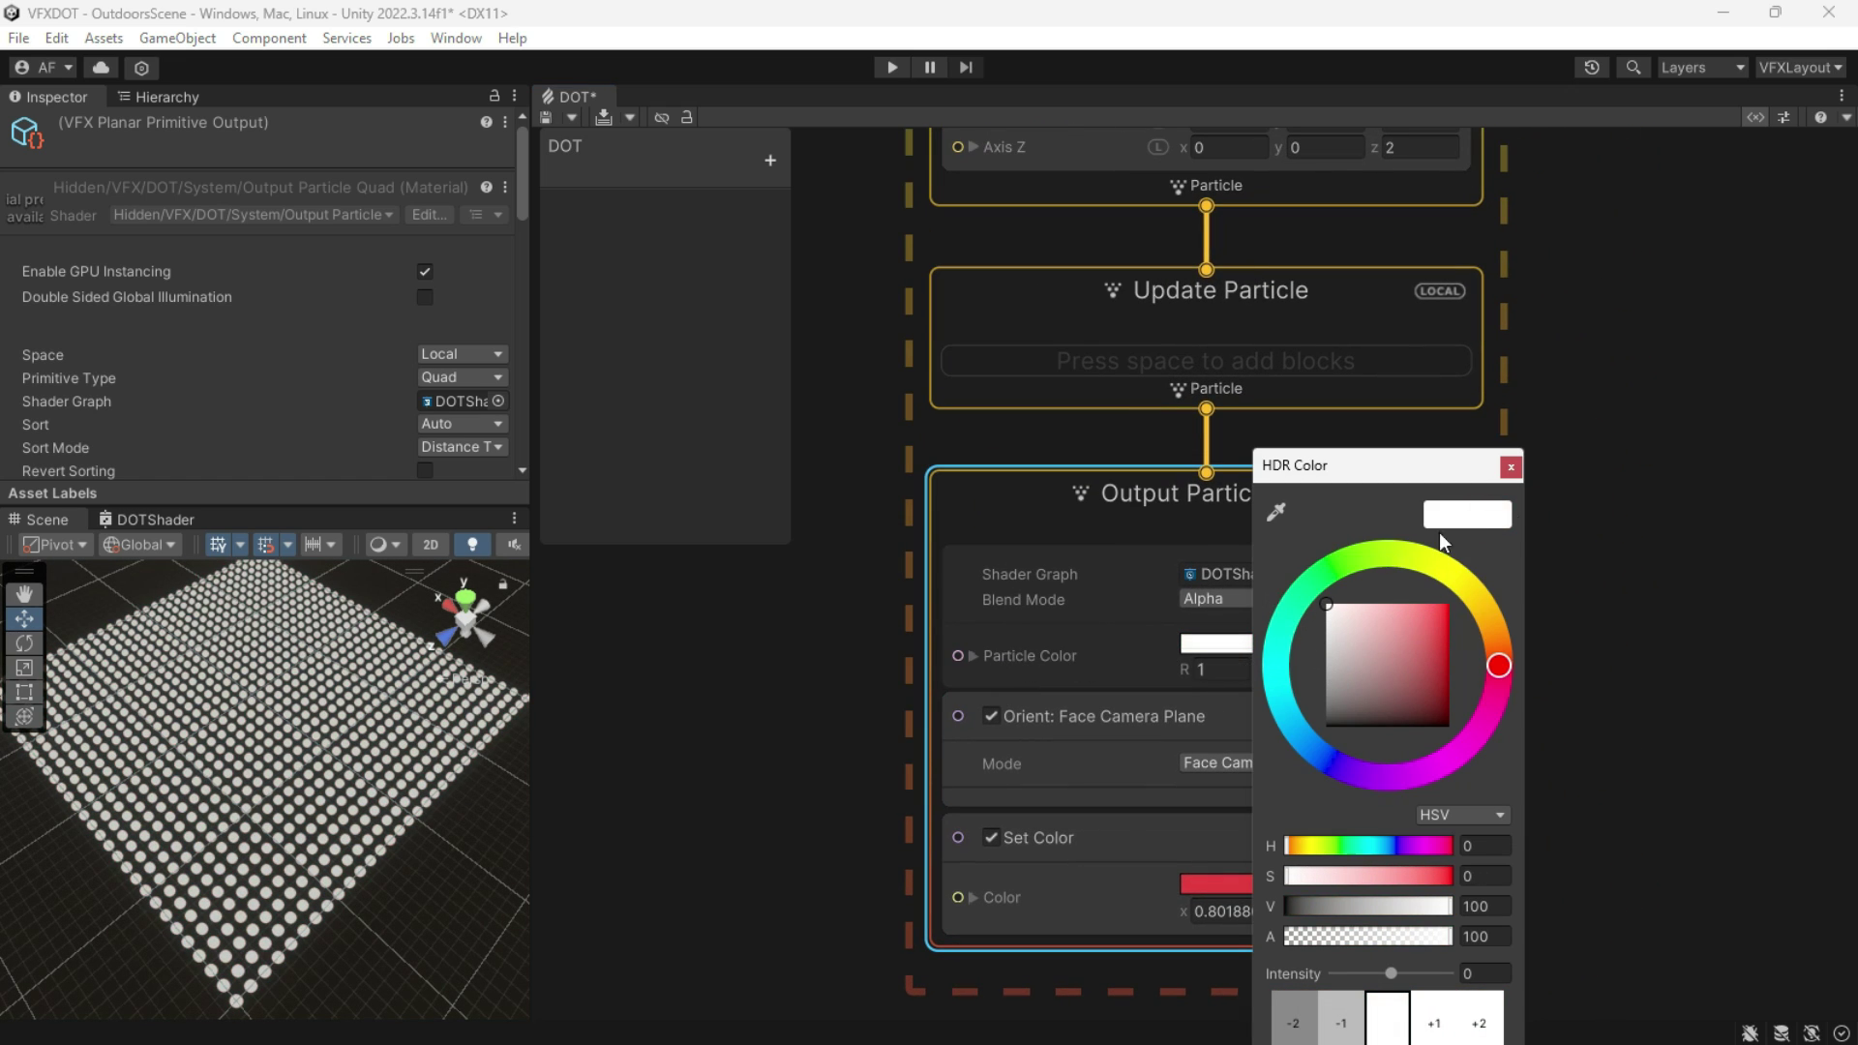
click(1506, 468)
middle_drag(770, 784, 828, 755)
scroll(976, 862, up, 1)
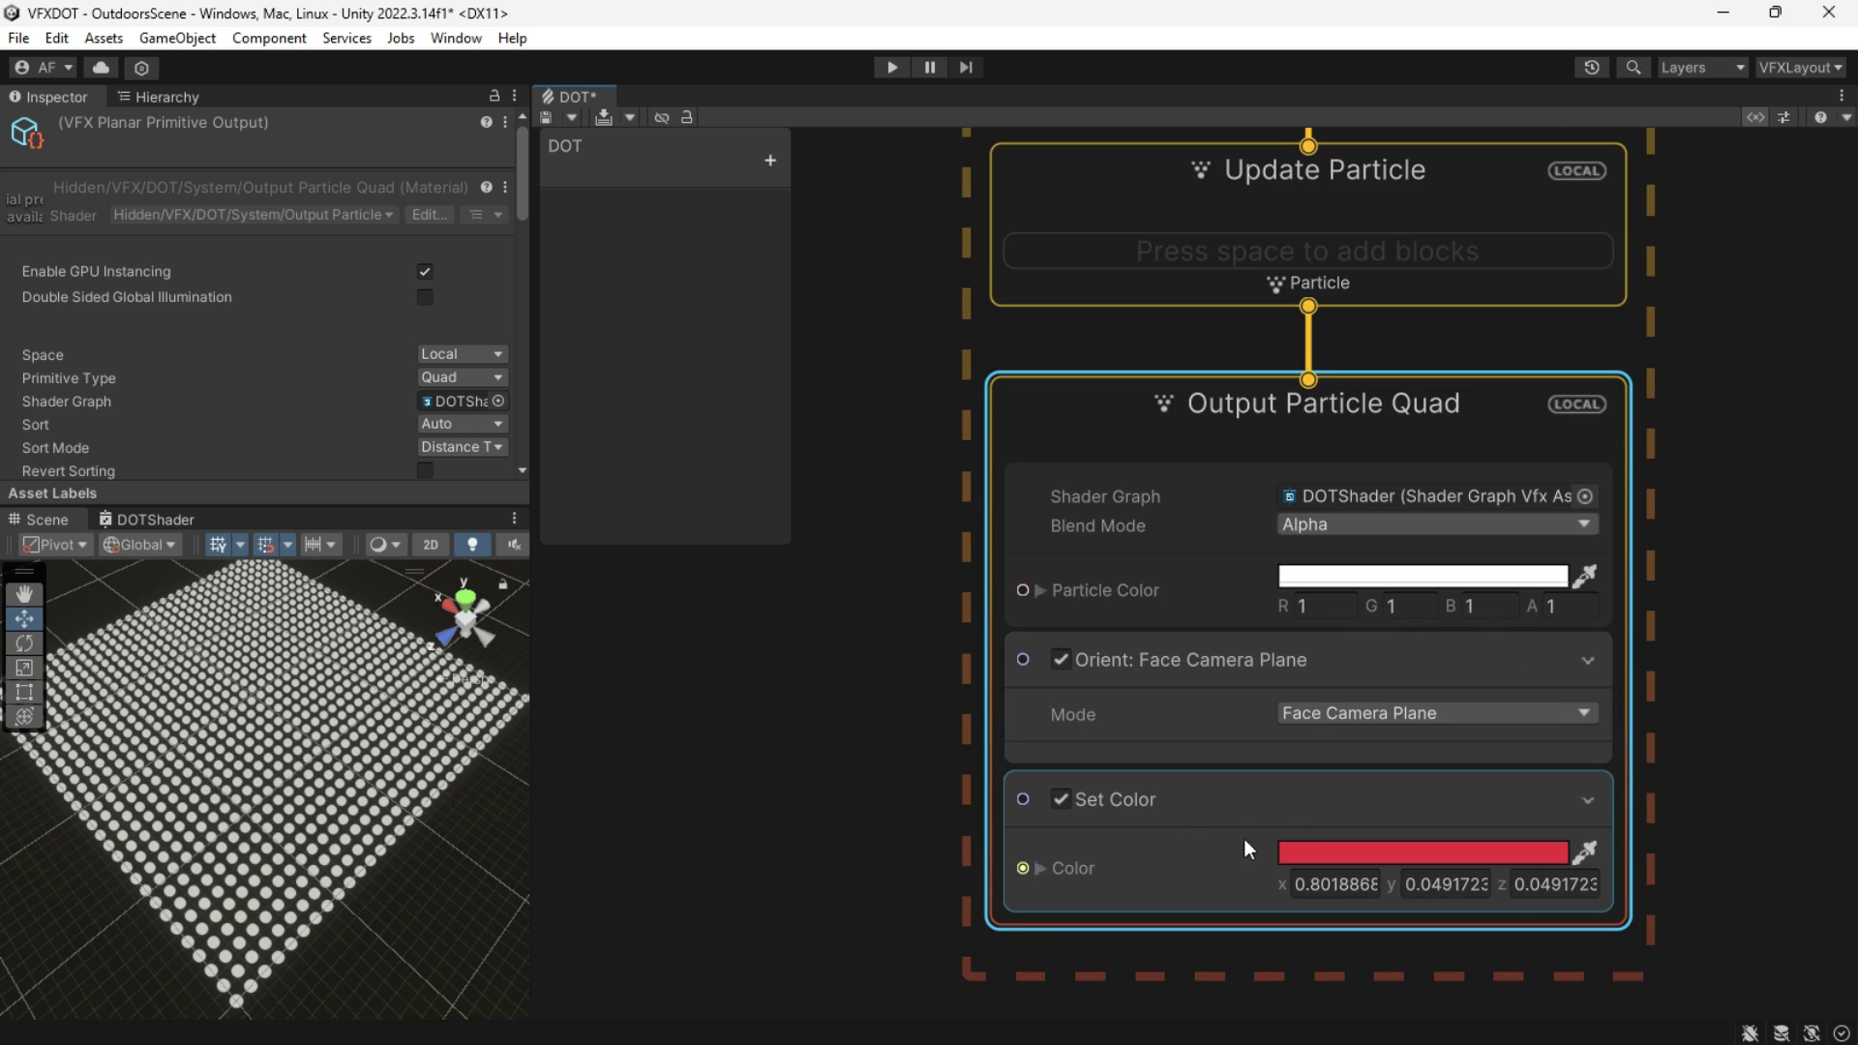
middle_drag(747, 638, 923, 671)
scroll(923, 671, up, 1)
scroll(923, 671, down, 1)
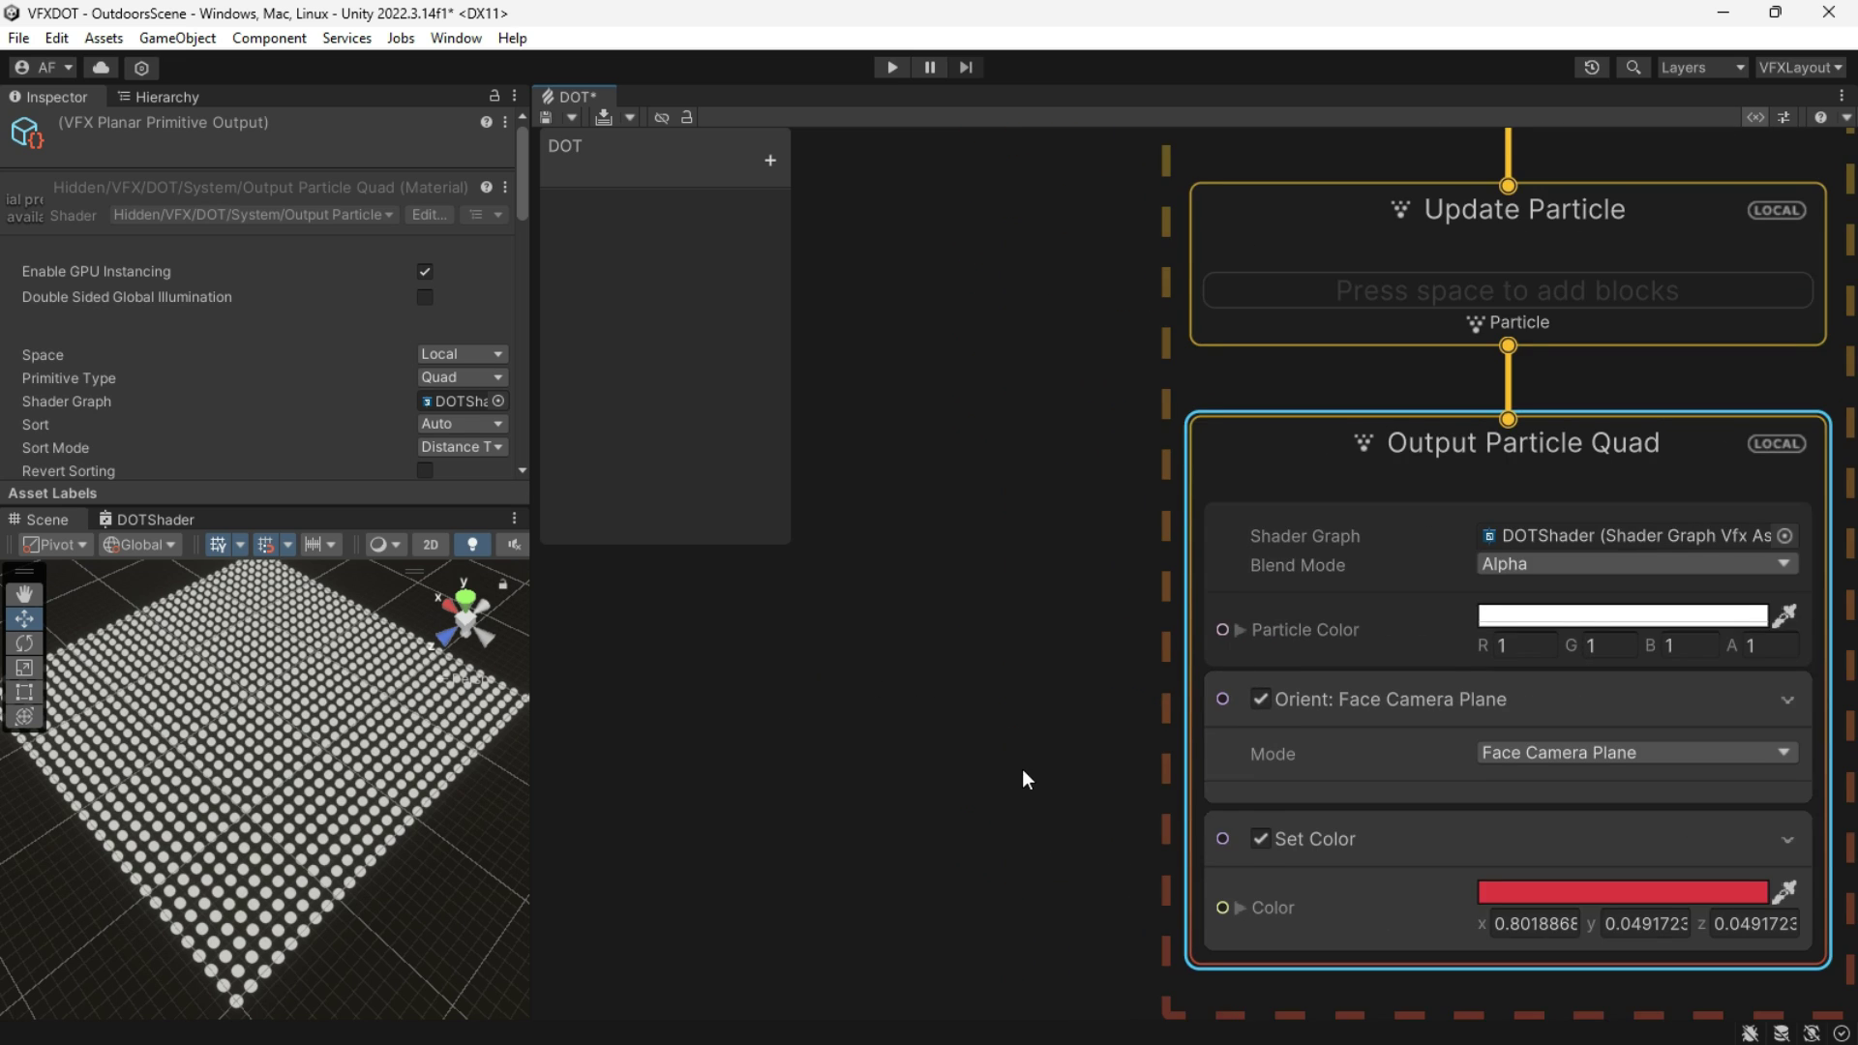
Step: Add a Get Attribute: color node and connect its color output to Output Particle Quad's Particle Color input
middle_drag(1022, 768, 999, 731)
key(space)
text(get attribute:)
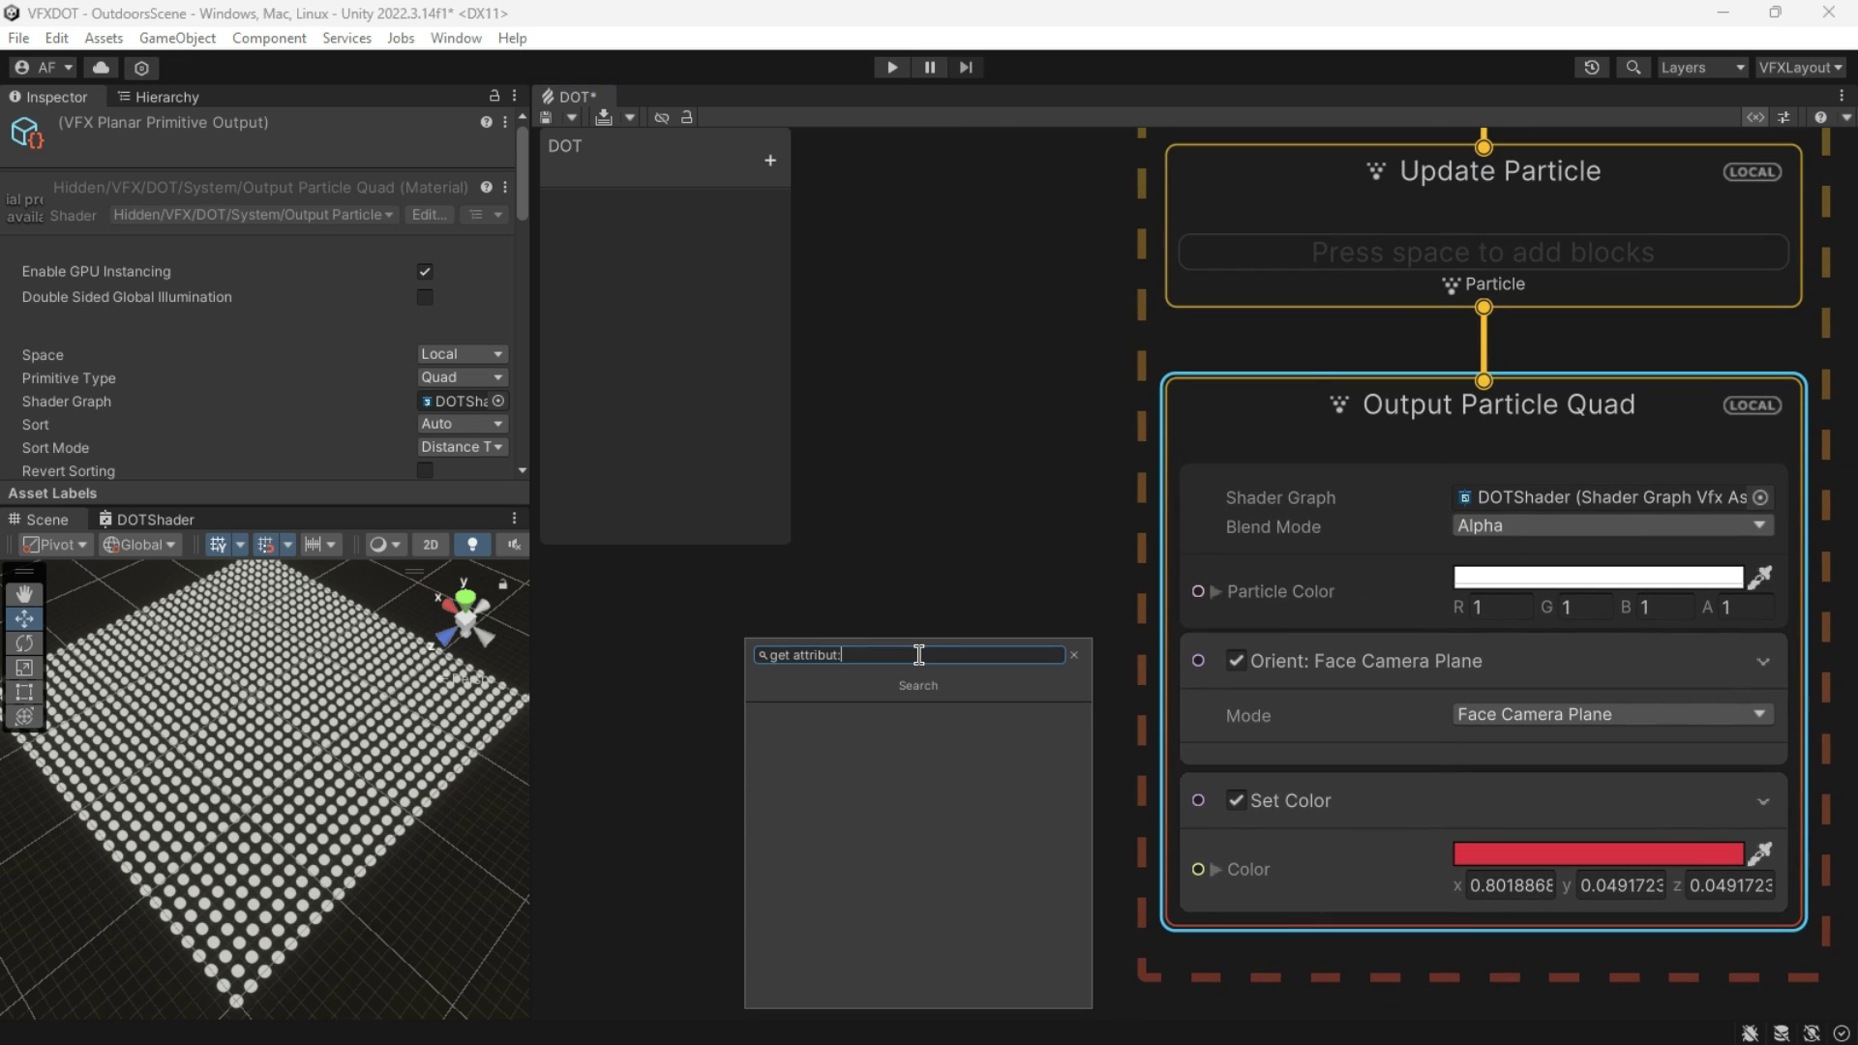
text( color)
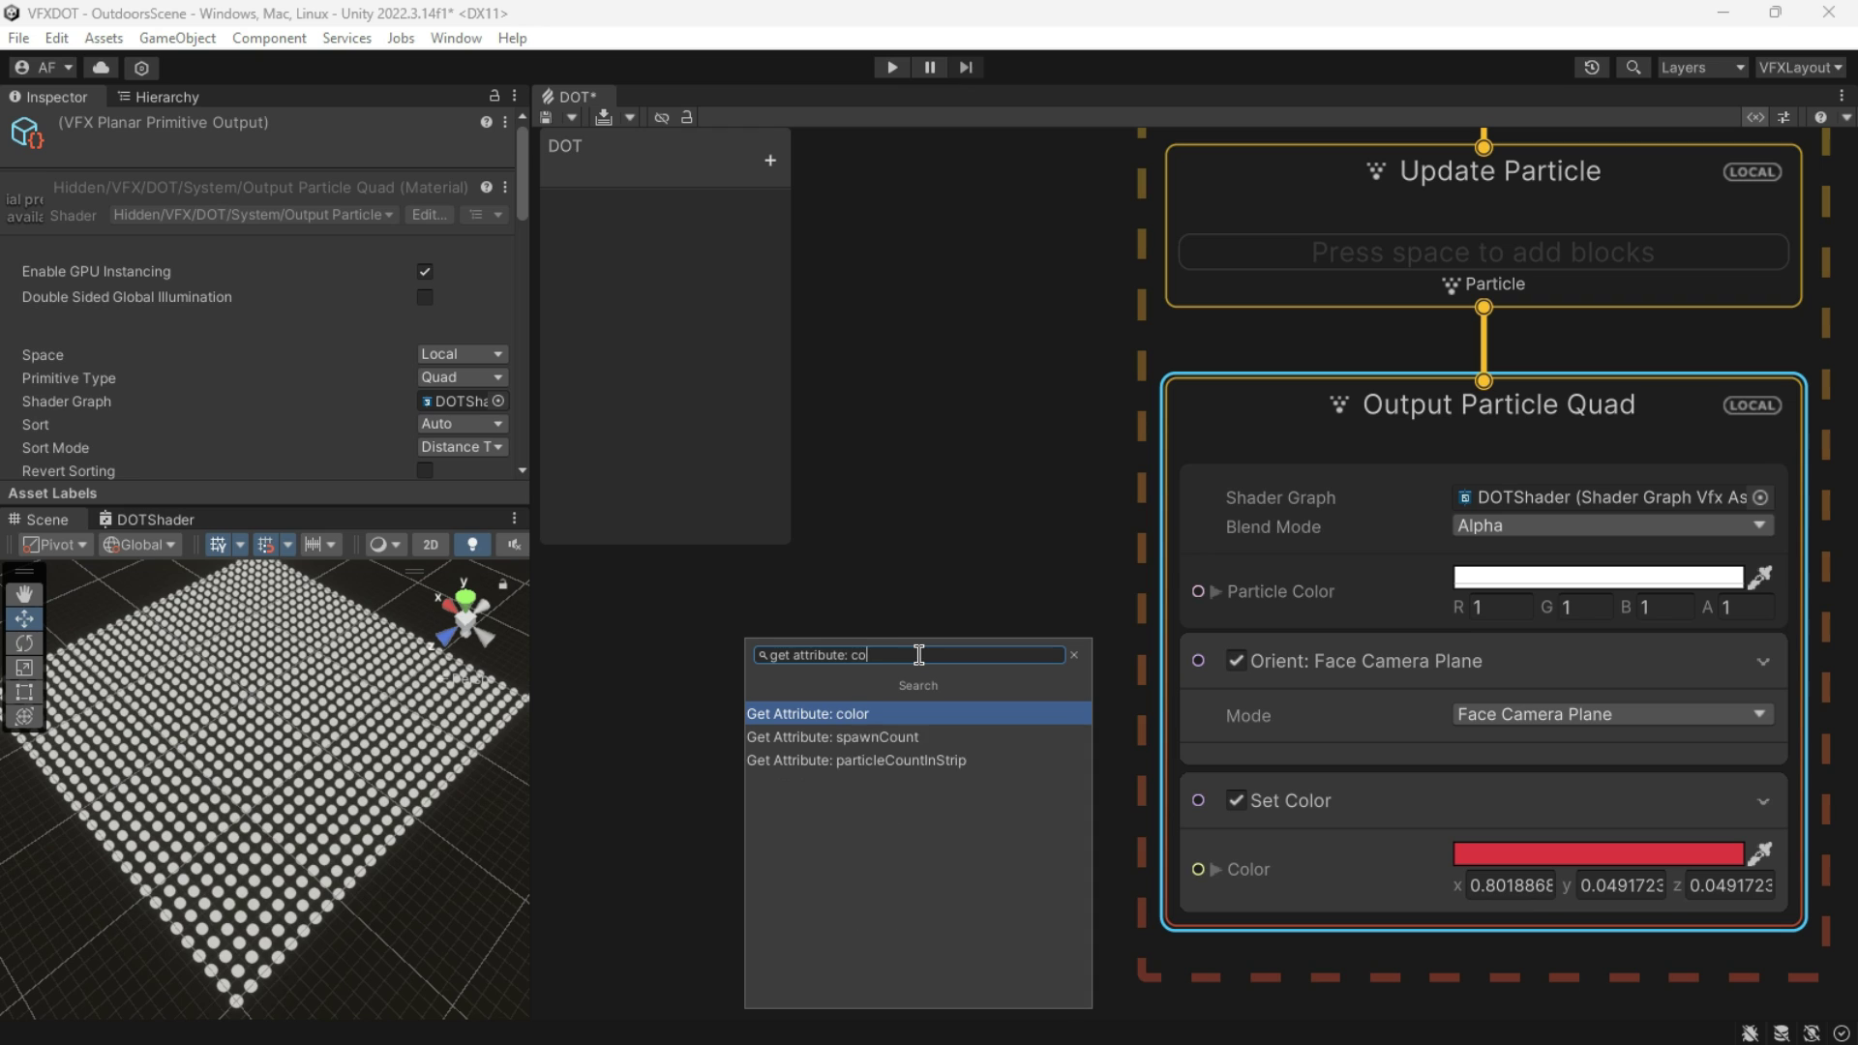
click(845, 721)
drag(993, 709, 788, 558)
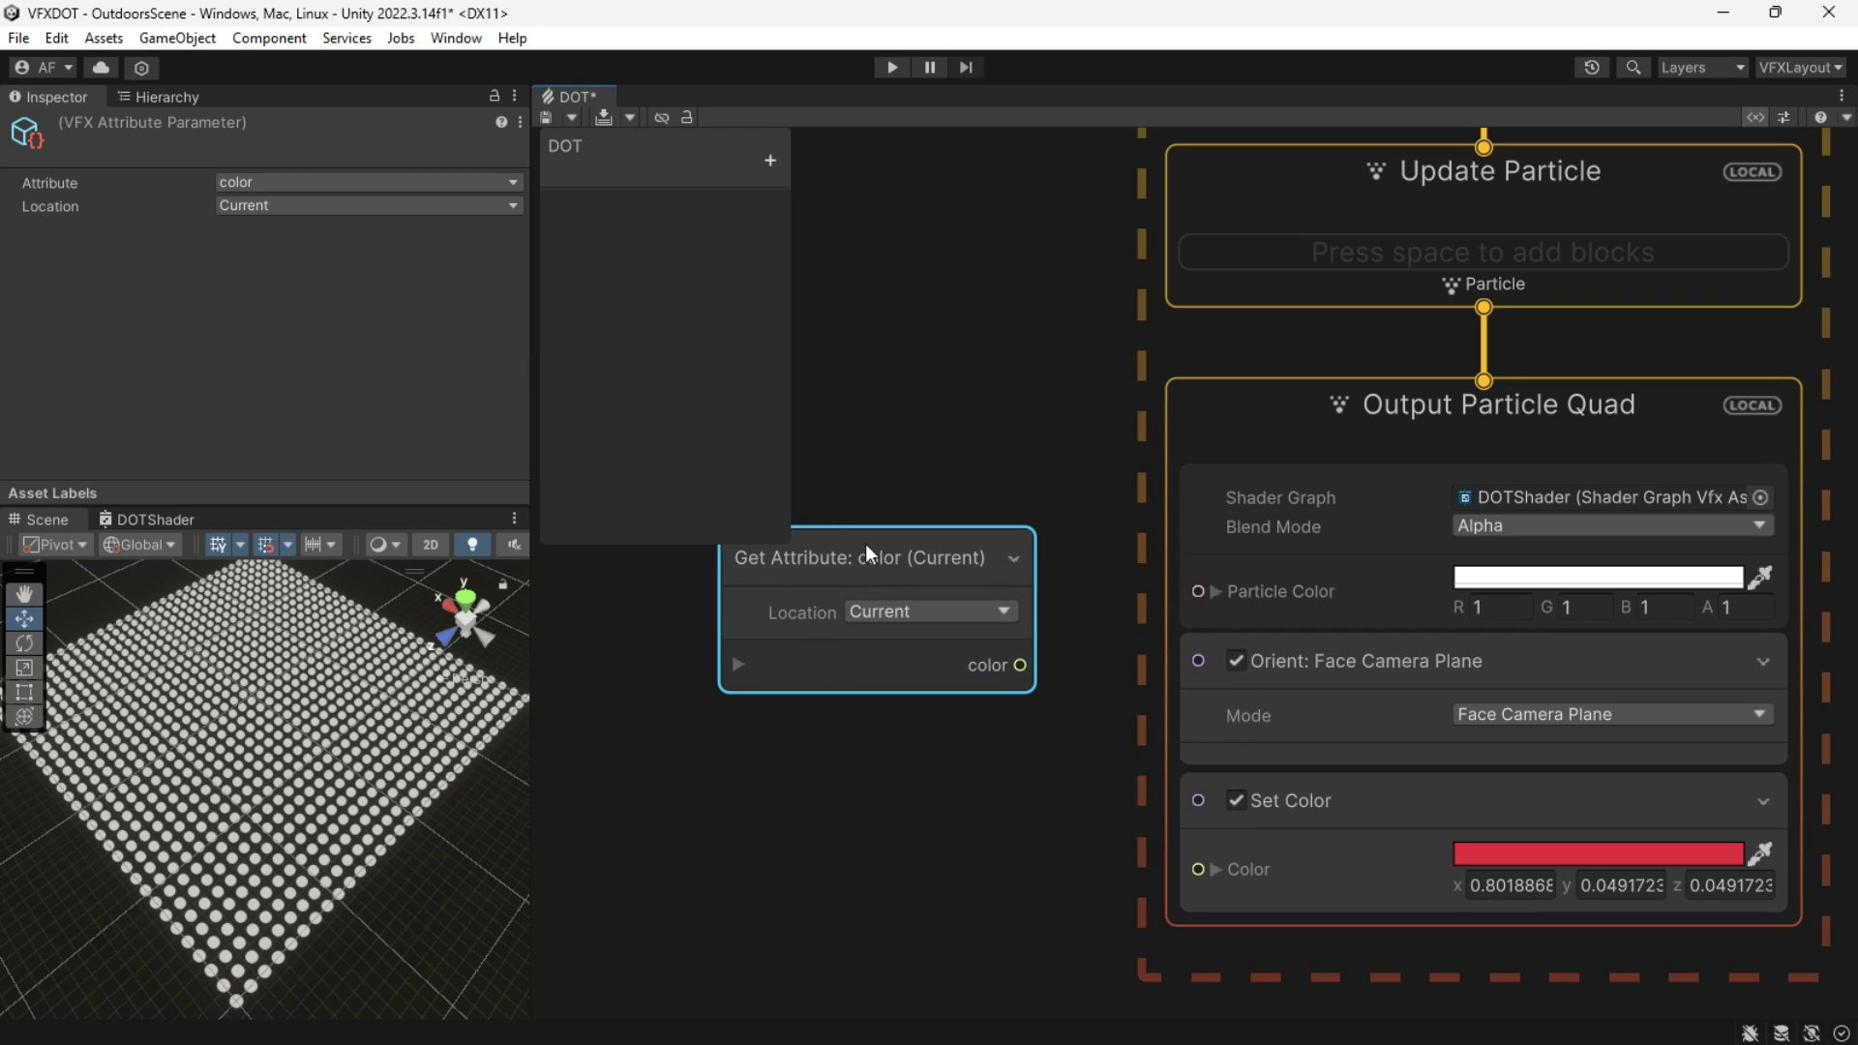
drag(1021, 667, 1197, 597)
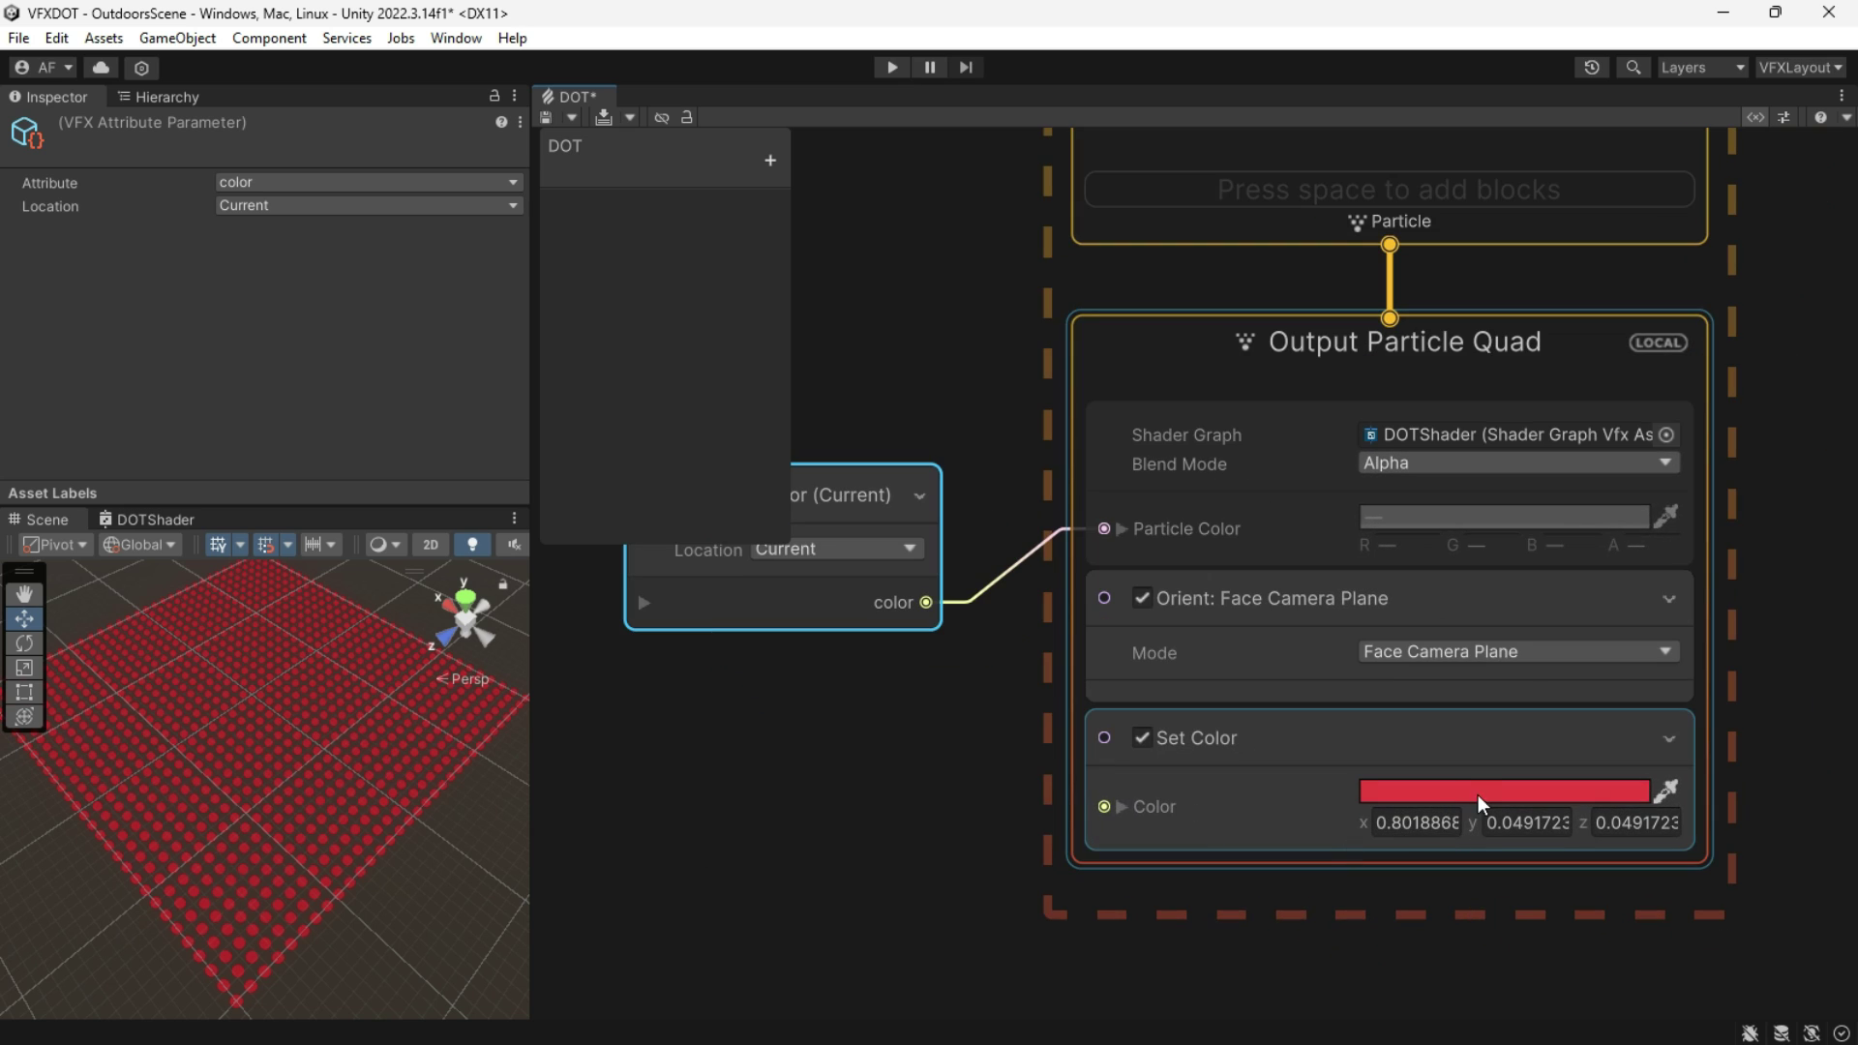
Step: Change the Set Color block's color to a bright green with full intensity preserved and save the DOT graph
click(1478, 795)
click(1564, 561)
mouse_move(1563, 569)
mouse_down()
mouse_move(1630, 543)
mouse_move(1595, 583)
mouse_move(1601, 550)
mouse_up()
drag(1617, 865, 1643, 866)
click(1725, 392)
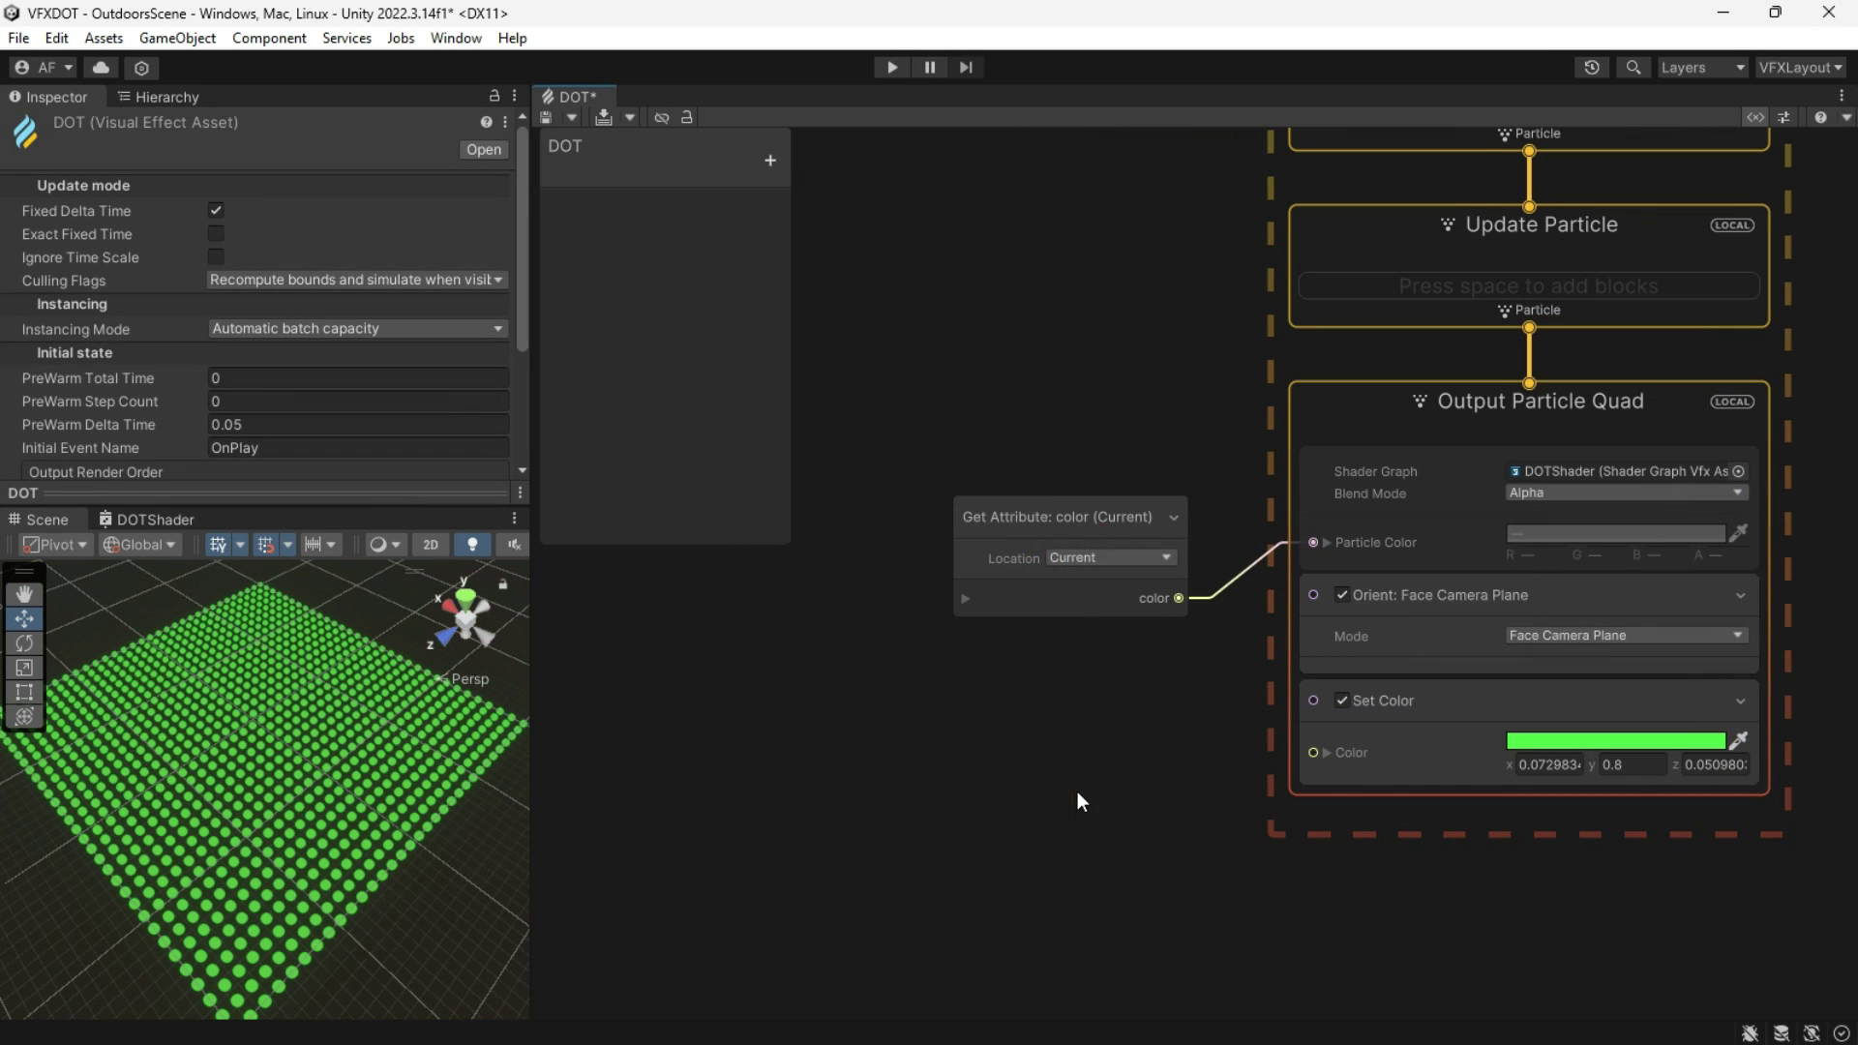
key(ctrl+s)
Step: Add a Lerp node to the graph below the Get Attribute: color node
middle_drag(1026, 792, 1119, 740)
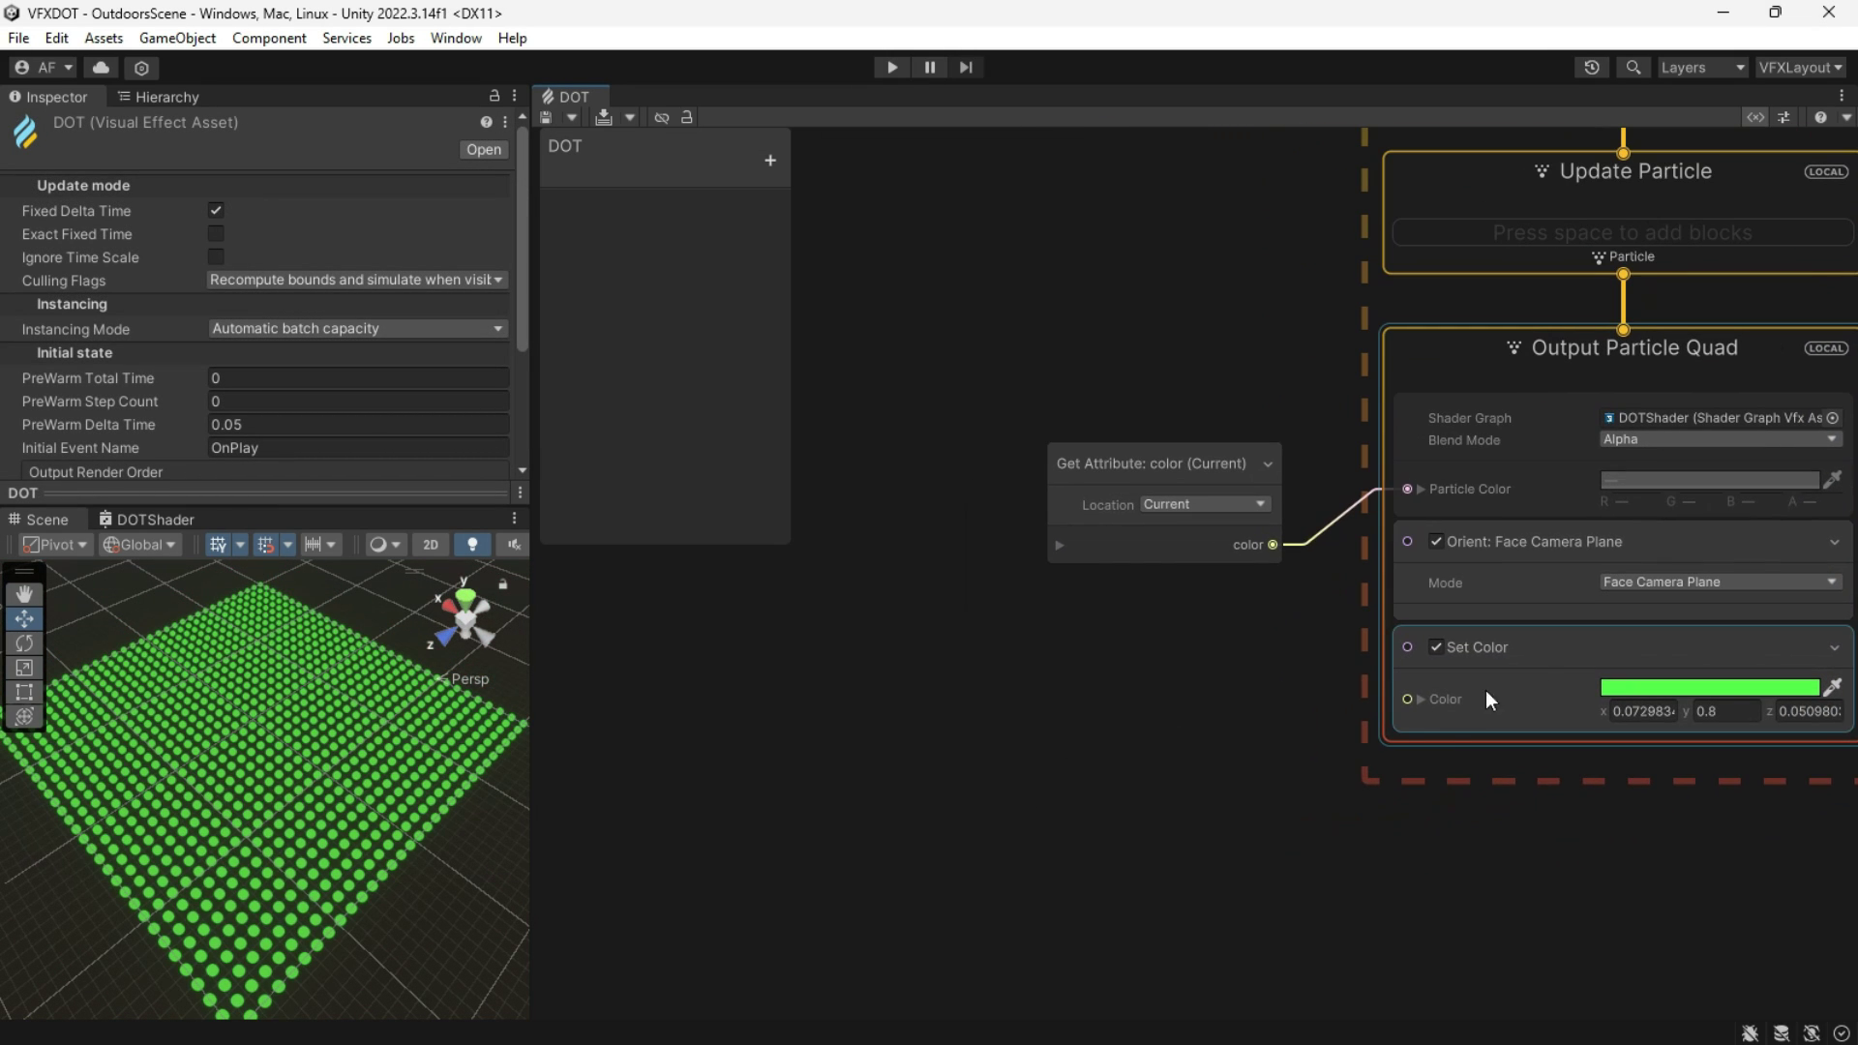
middle_drag(1208, 842, 1298, 795)
key(space)
text(lerp)
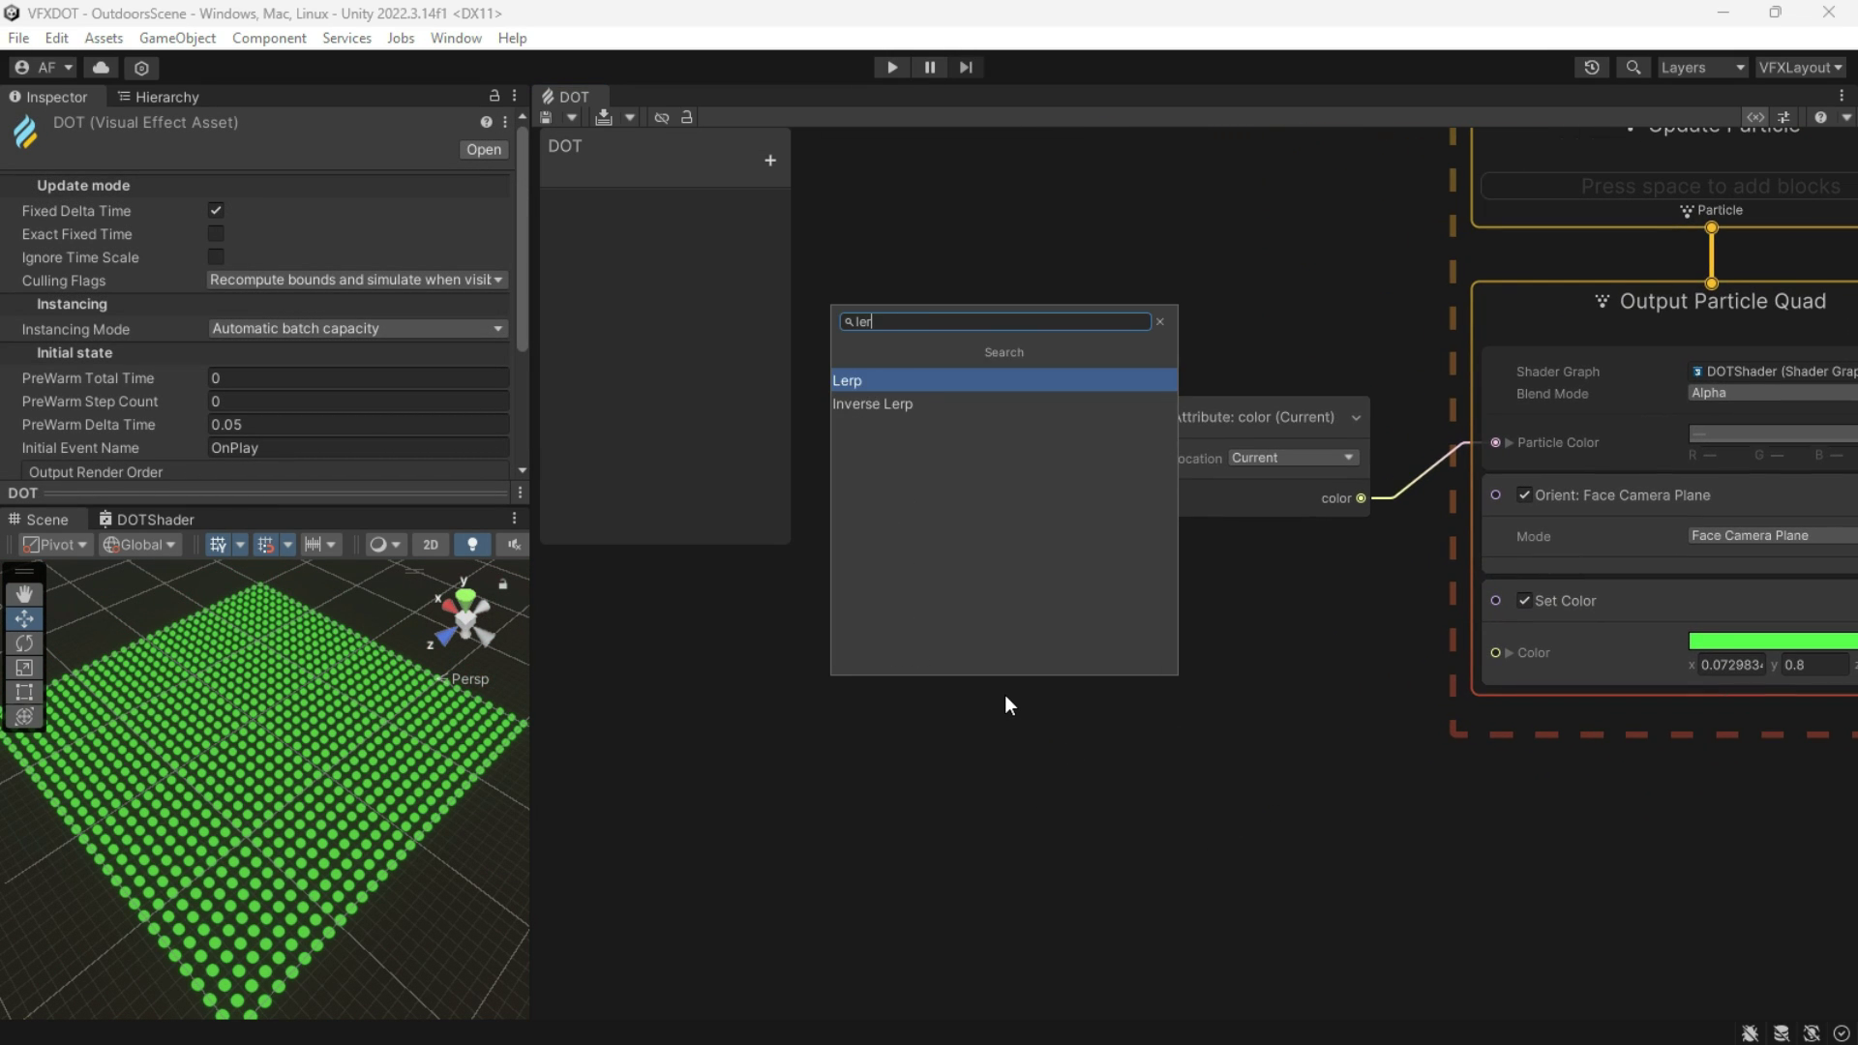
key(Return)
drag(1063, 765, 1078, 669)
middle_drag(964, 742, 1023, 733)
scroll(1023, 733, up, 1)
scroll(989, 632, up, 1)
click(989, 631)
Step: Add two Color nodes, one above the other, and connect them to the Lerp node's X and Y inputs
middle_drag(988, 630, 1055, 644)
key(space)
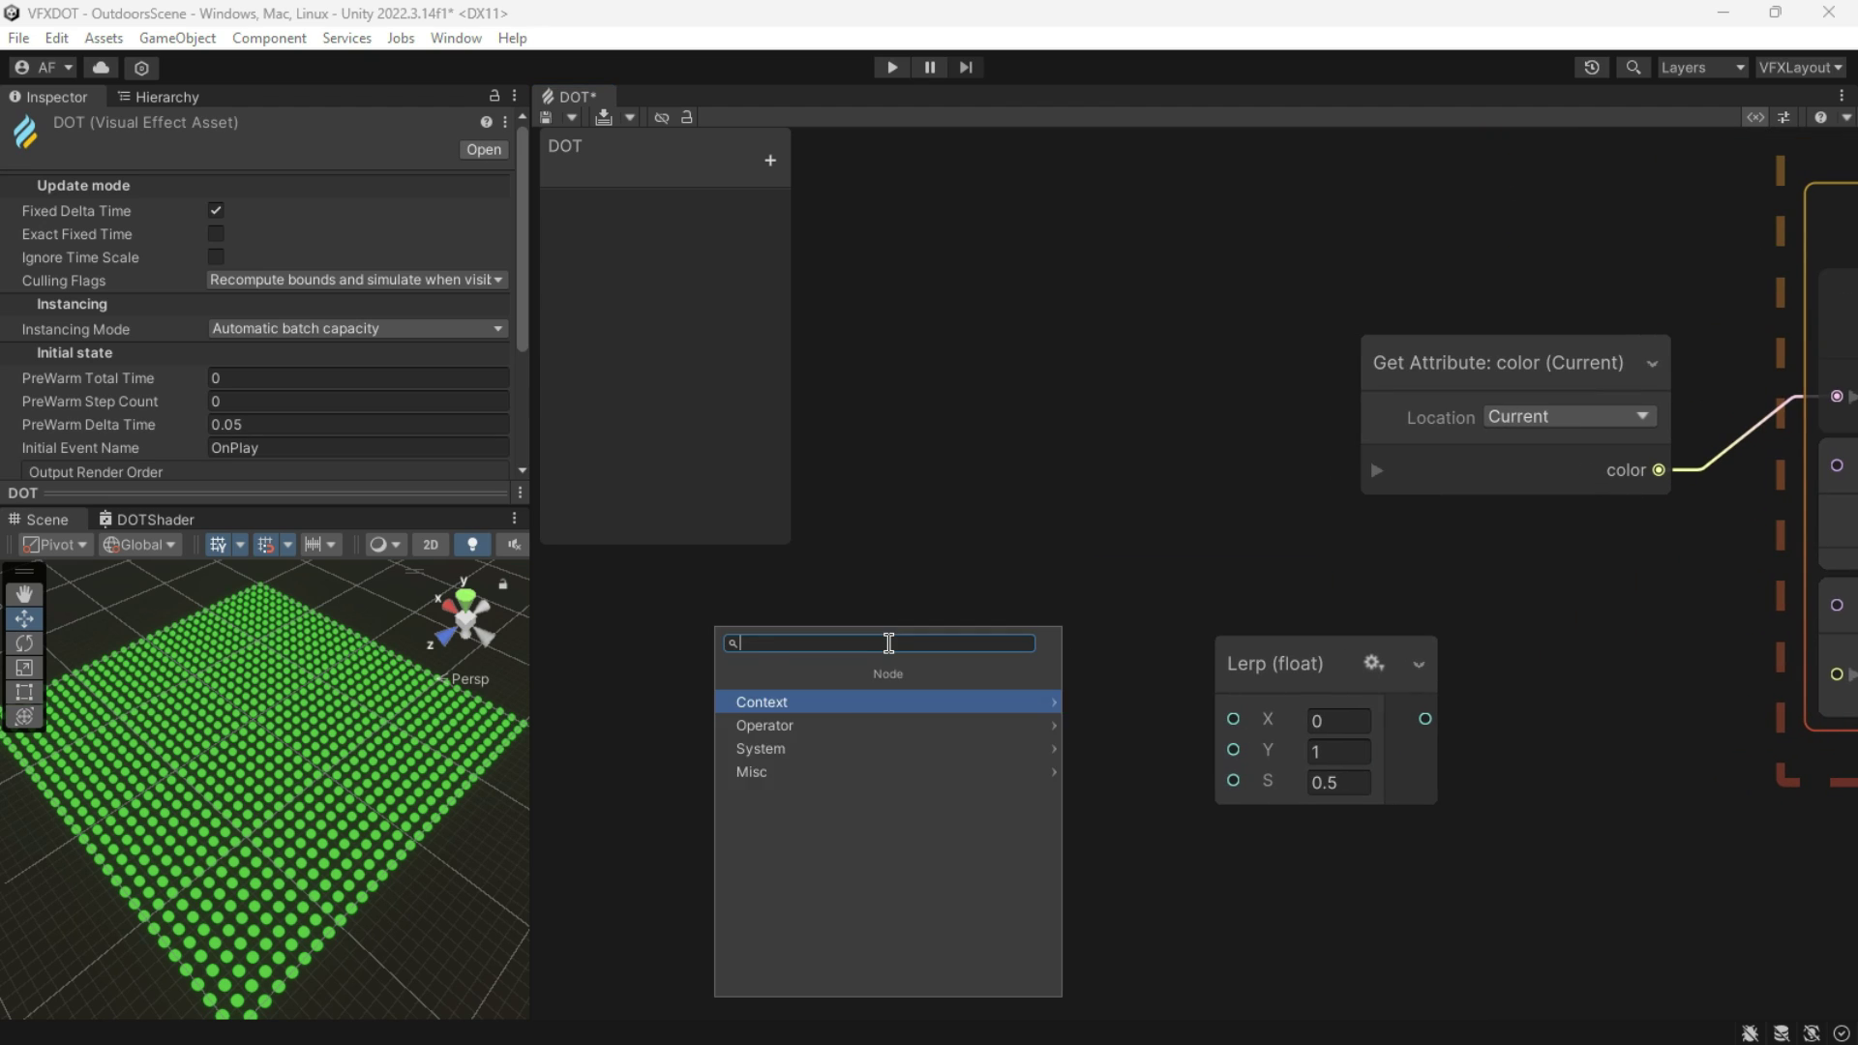
text(color)
key(Return)
drag(998, 699, 711, 489)
middle_drag(721, 787, 979, 757)
key(space)
text(color)
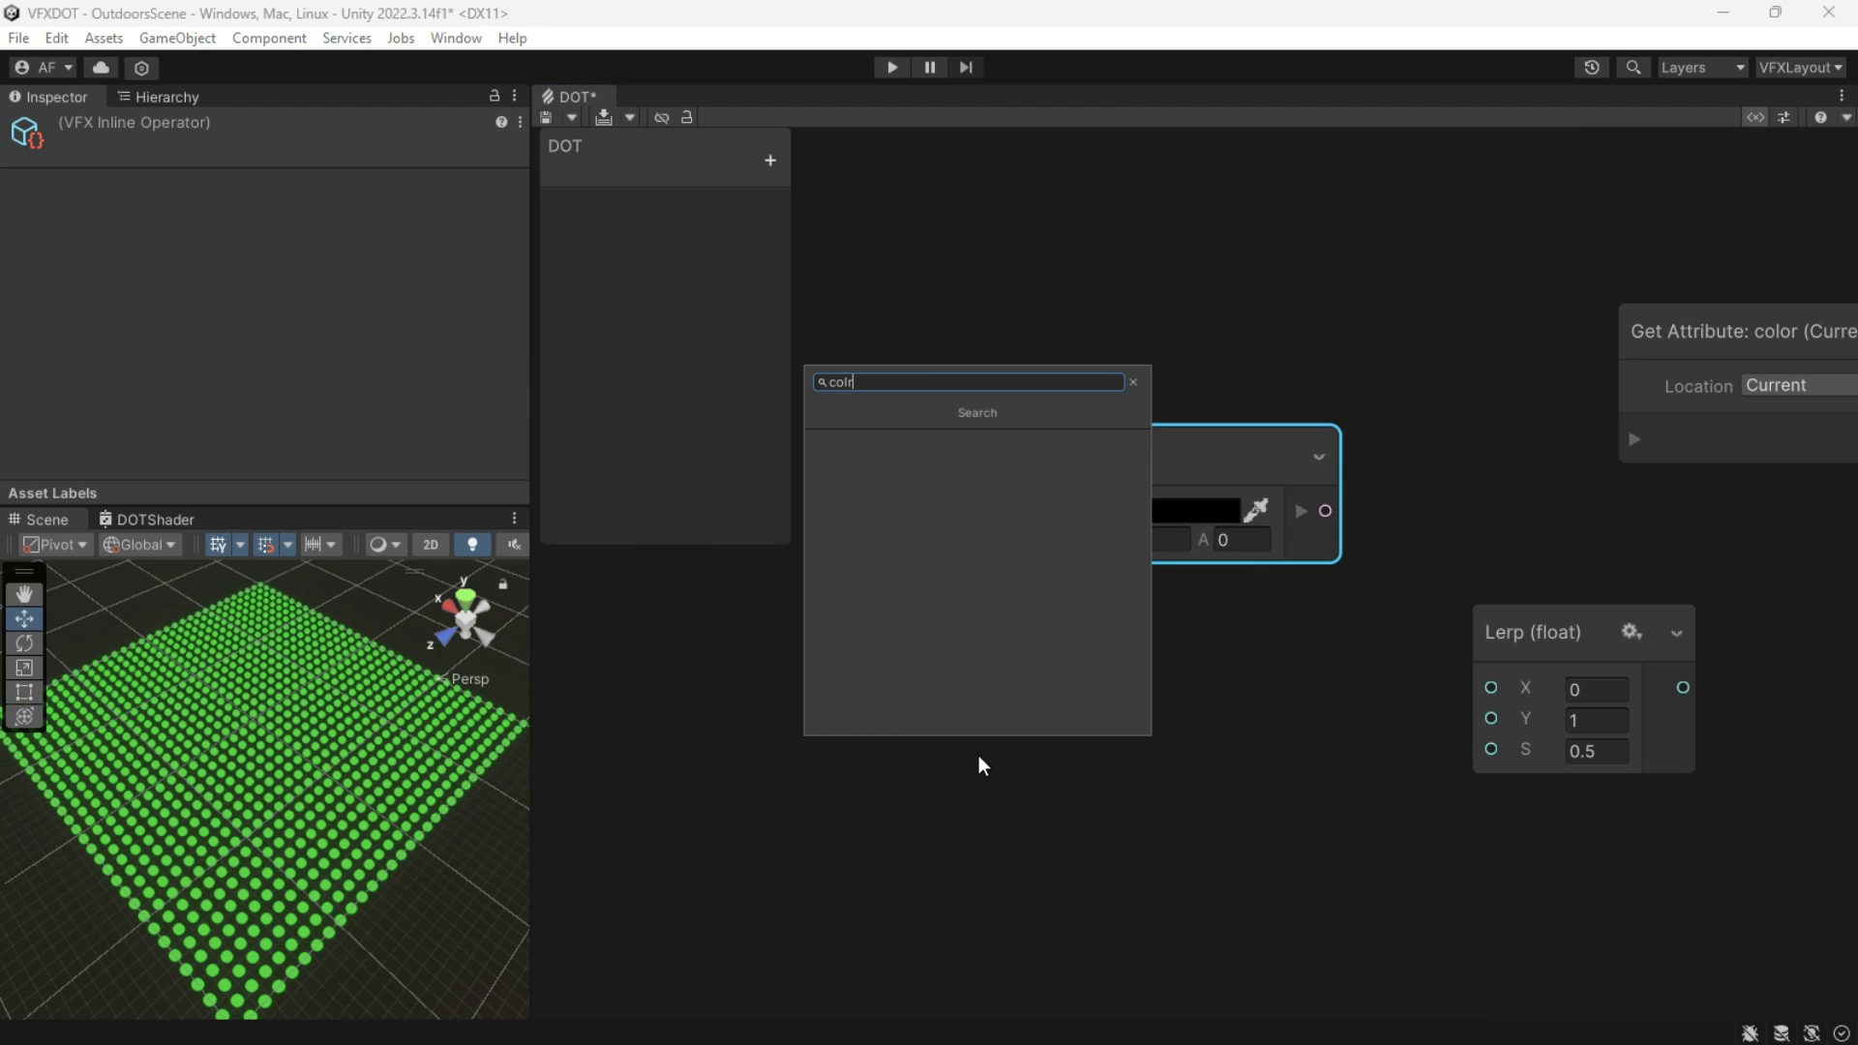
key(Return)
drag(1098, 808, 980, 615)
drag(1325, 511, 1491, 688)
drag(1325, 671, 1495, 719)
Step: Set the upper Color node to opaque light green, about R 0.145, G 1, B 0.324, A 1
middle_drag(1374, 619, 1289, 613)
click(1073, 508)
click(1157, 519)
click(1228, 587)
drag(1228, 588, 1252, 557)
click(1270, 890)
click(1331, 421)
click(1084, 503)
mouse_move(1169, 490)
mouse_down()
mouse_move(1132, 526)
mouse_move(1147, 509)
mouse_up()
click(1342, 390)
Step: Set the lower Color node to opaque light red, about R 1, G 0.24, B 0.24, A 1
click(1087, 665)
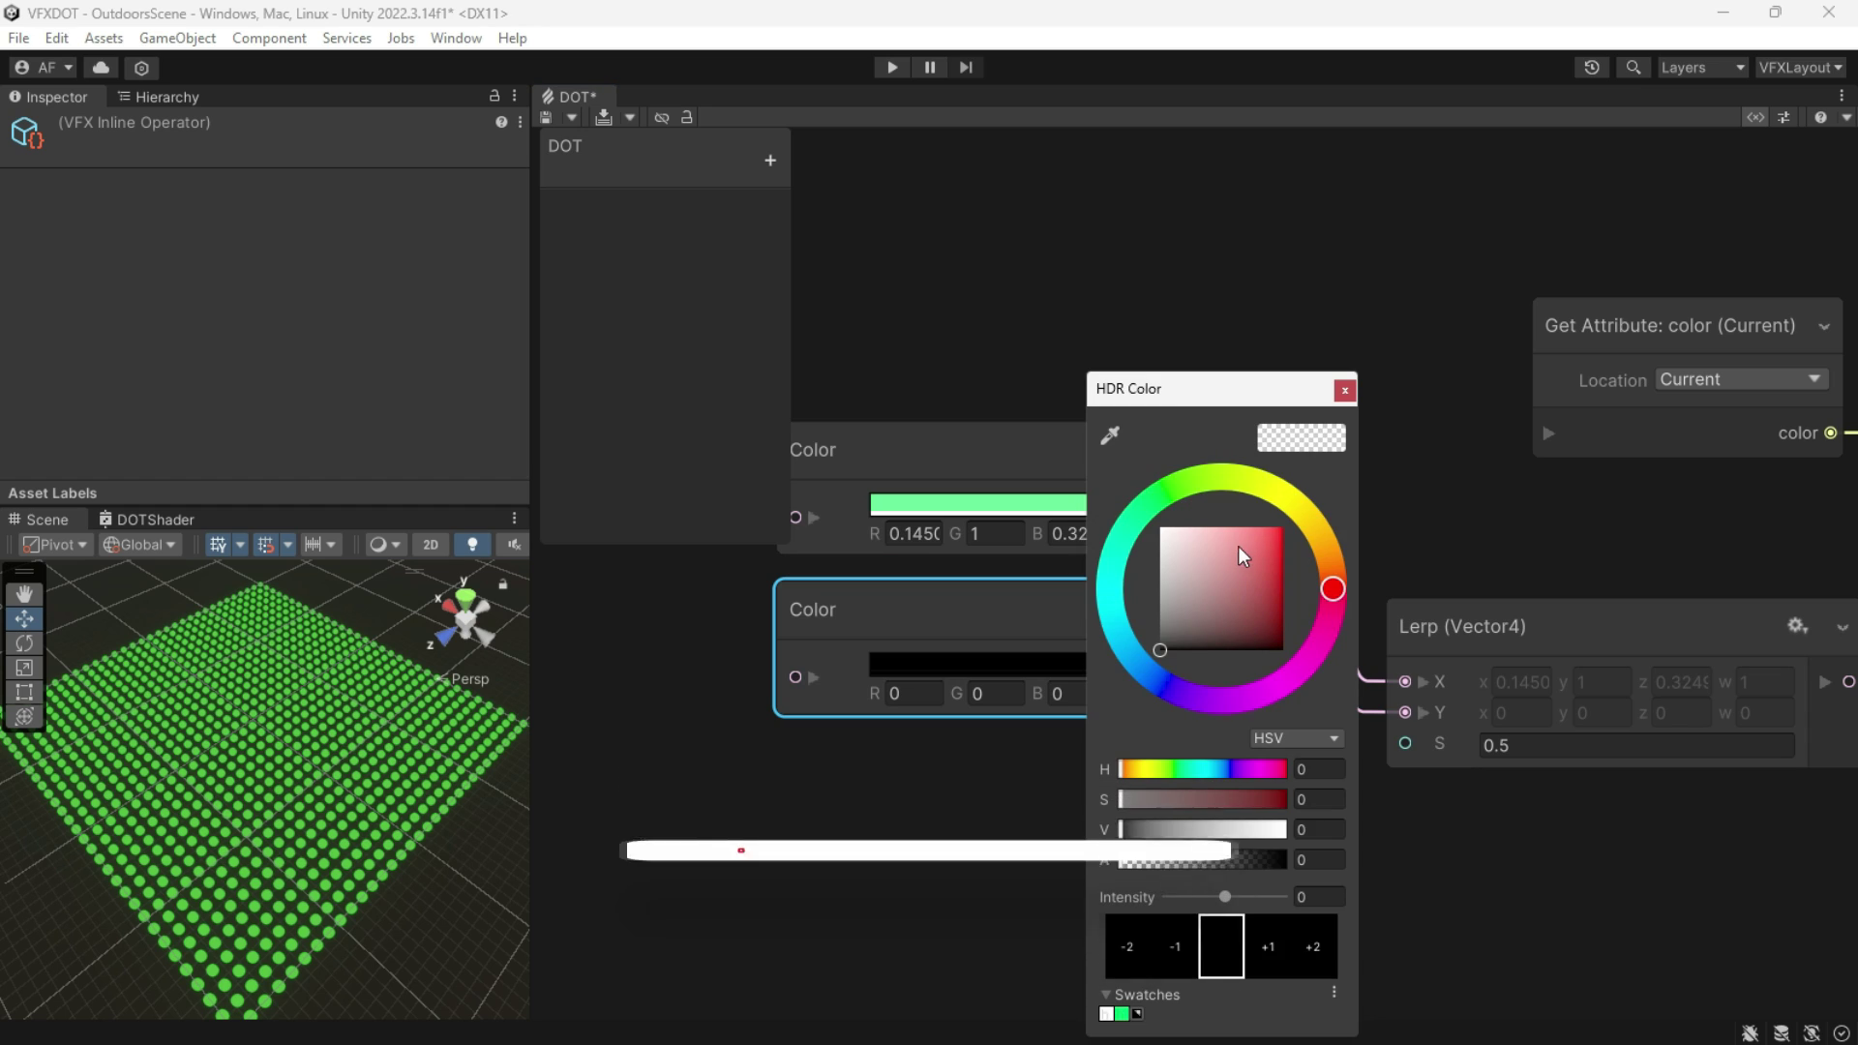
click(1254, 527)
drag(1279, 861, 1443, 826)
click(1344, 390)
Step: Connect the Lerp node's output to the Color input of the Set Color block
middle_drag(1436, 984, 1340, 939)
scroll(1452, 861, down, 2)
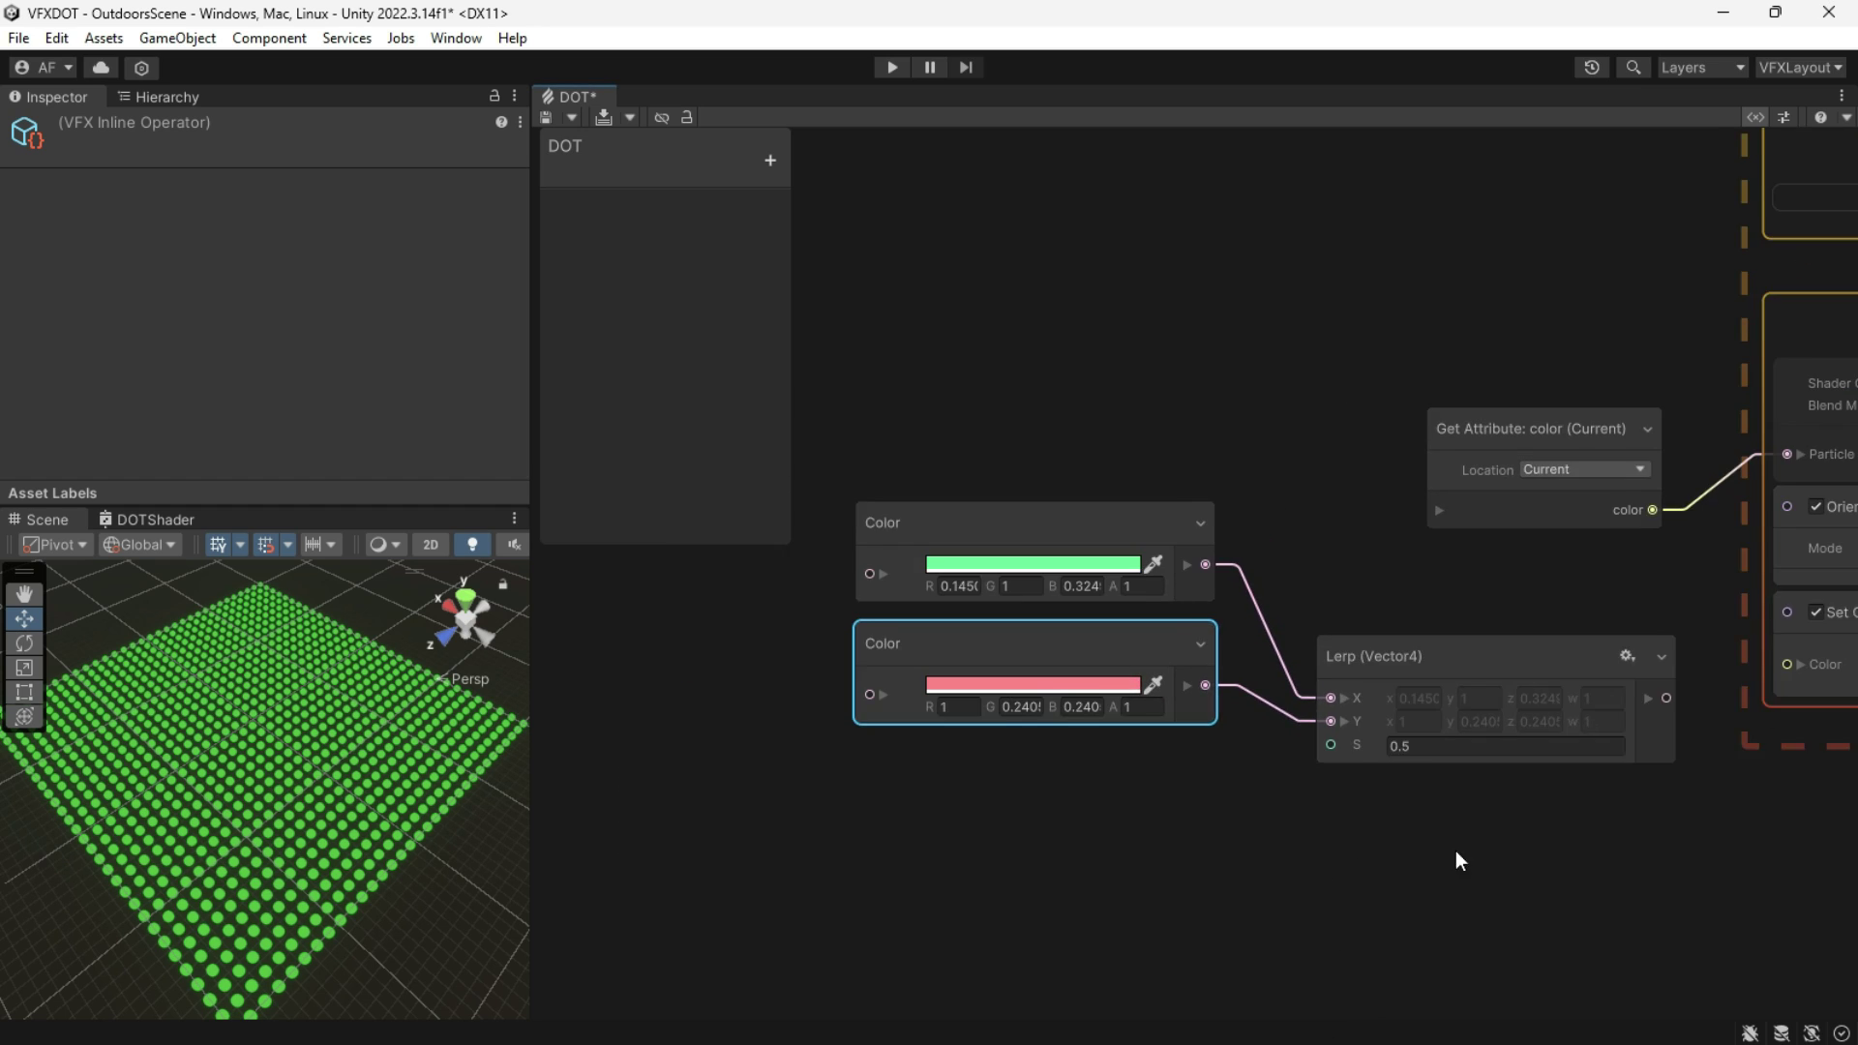
middle_drag(1456, 859, 1214, 872)
drag(1436, 717, 1547, 680)
scroll(1191, 927, up, 2)
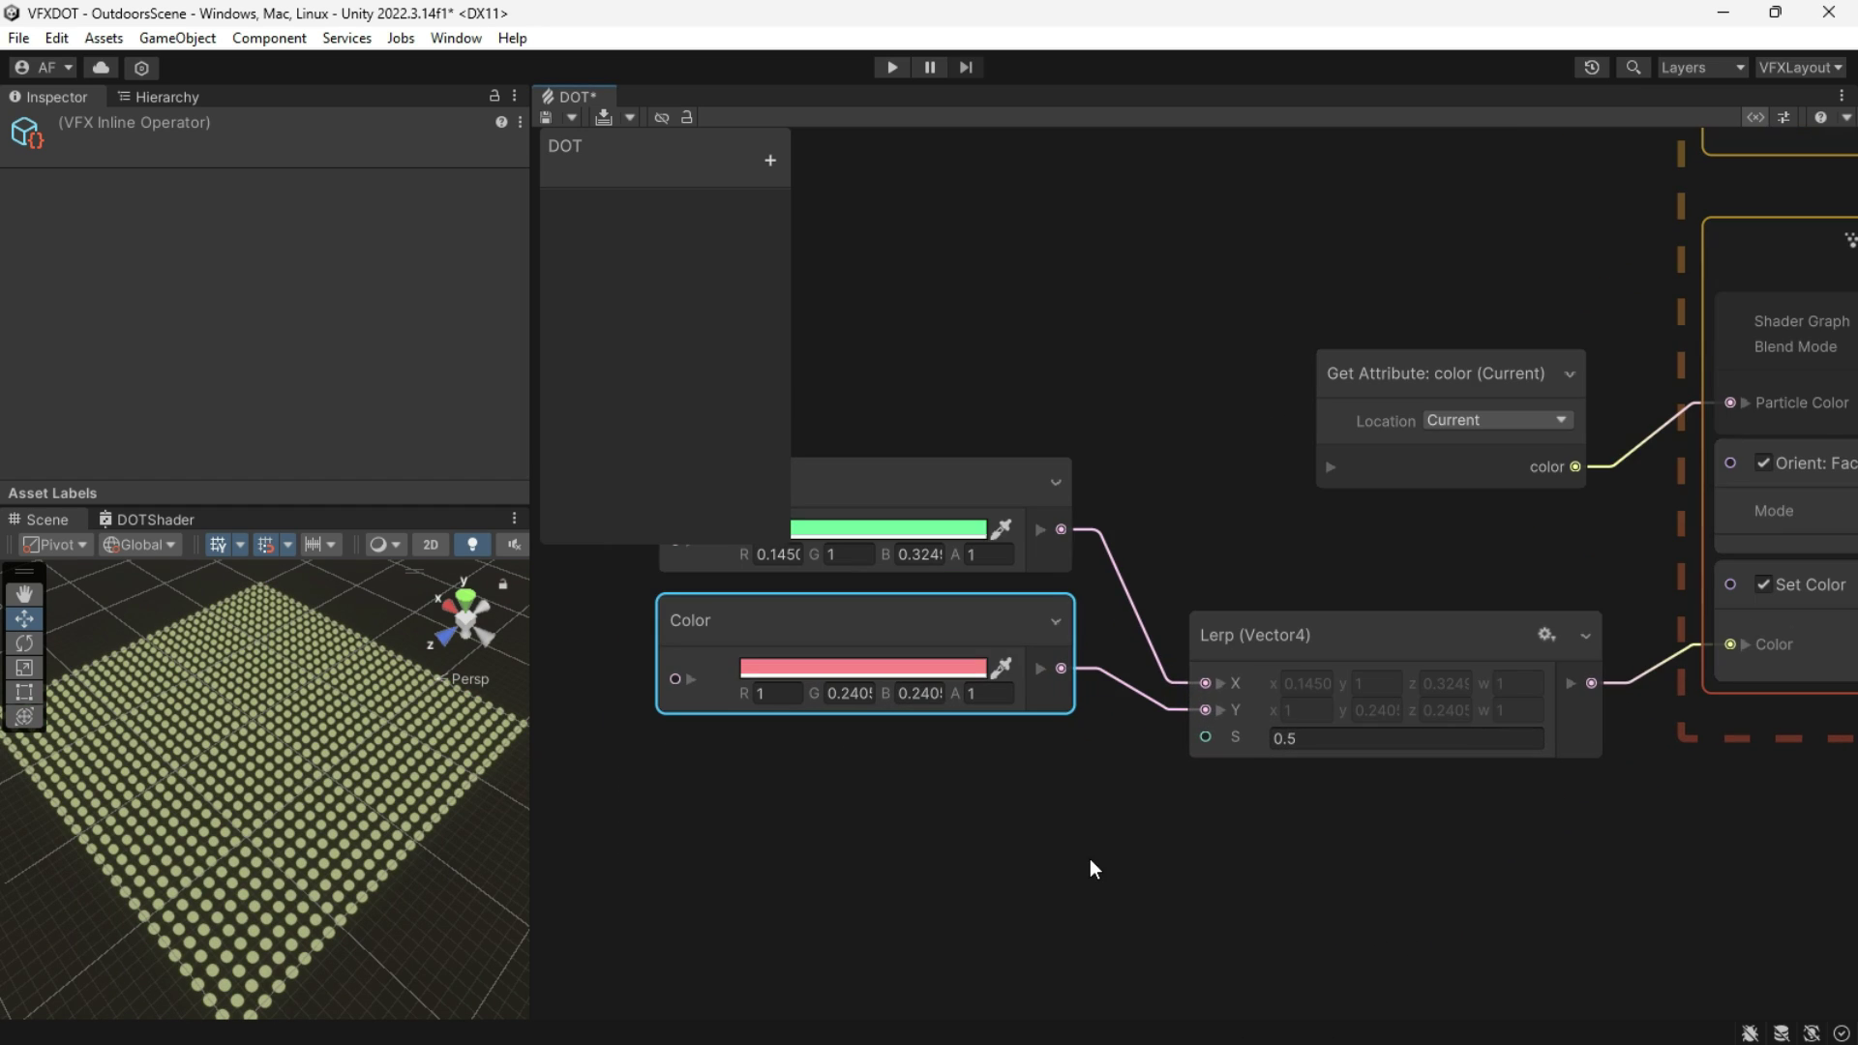
Step: Test the color blend by varying the Lerp node's S value up to 0.72 and set it to 0
drag(1252, 741, 1292, 743)
click(1307, 743)
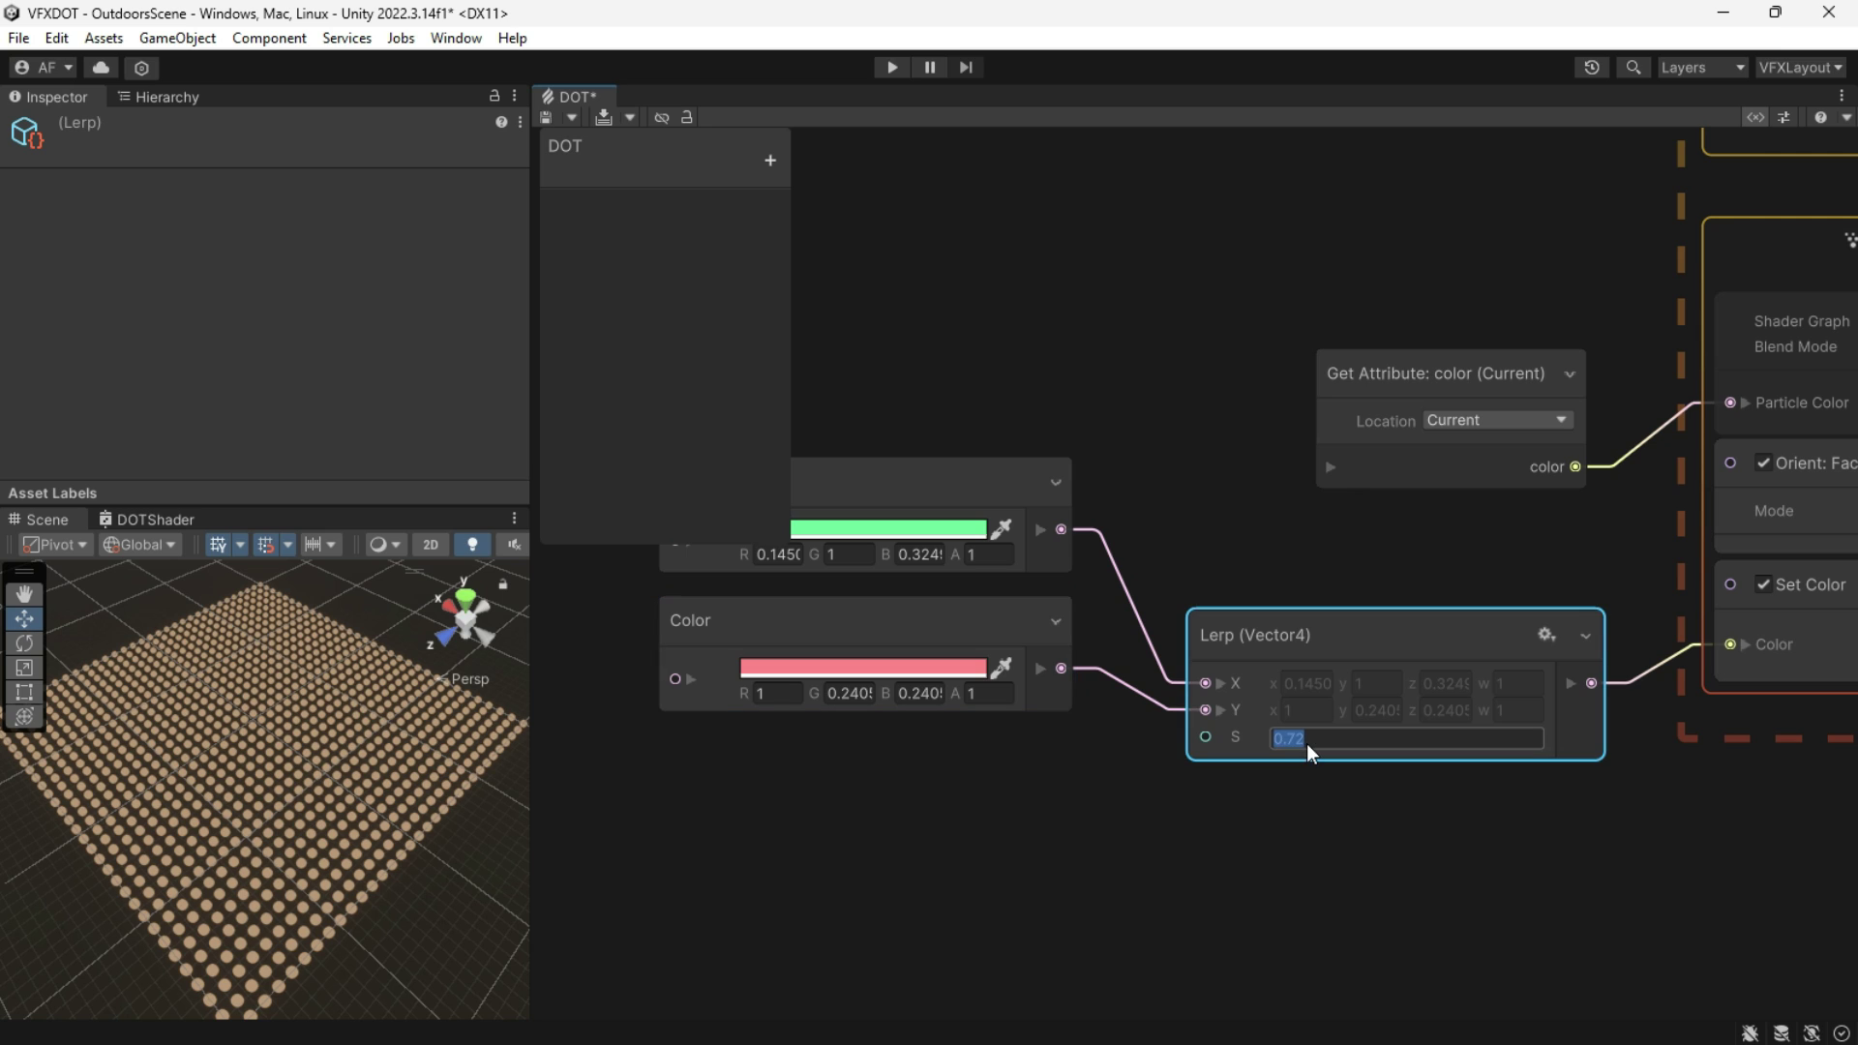
text(0)
click(1188, 847)
Step: Add a Sphere node in the empty graph area below and before the Color nodes
middle_drag(1215, 819, 1419, 777)
scroll(1326, 824, up, 1)
scroll(1401, 792, down, 1)
middle_drag(1326, 825, 1397, 739)
scroll(1348, 753, down, 2)
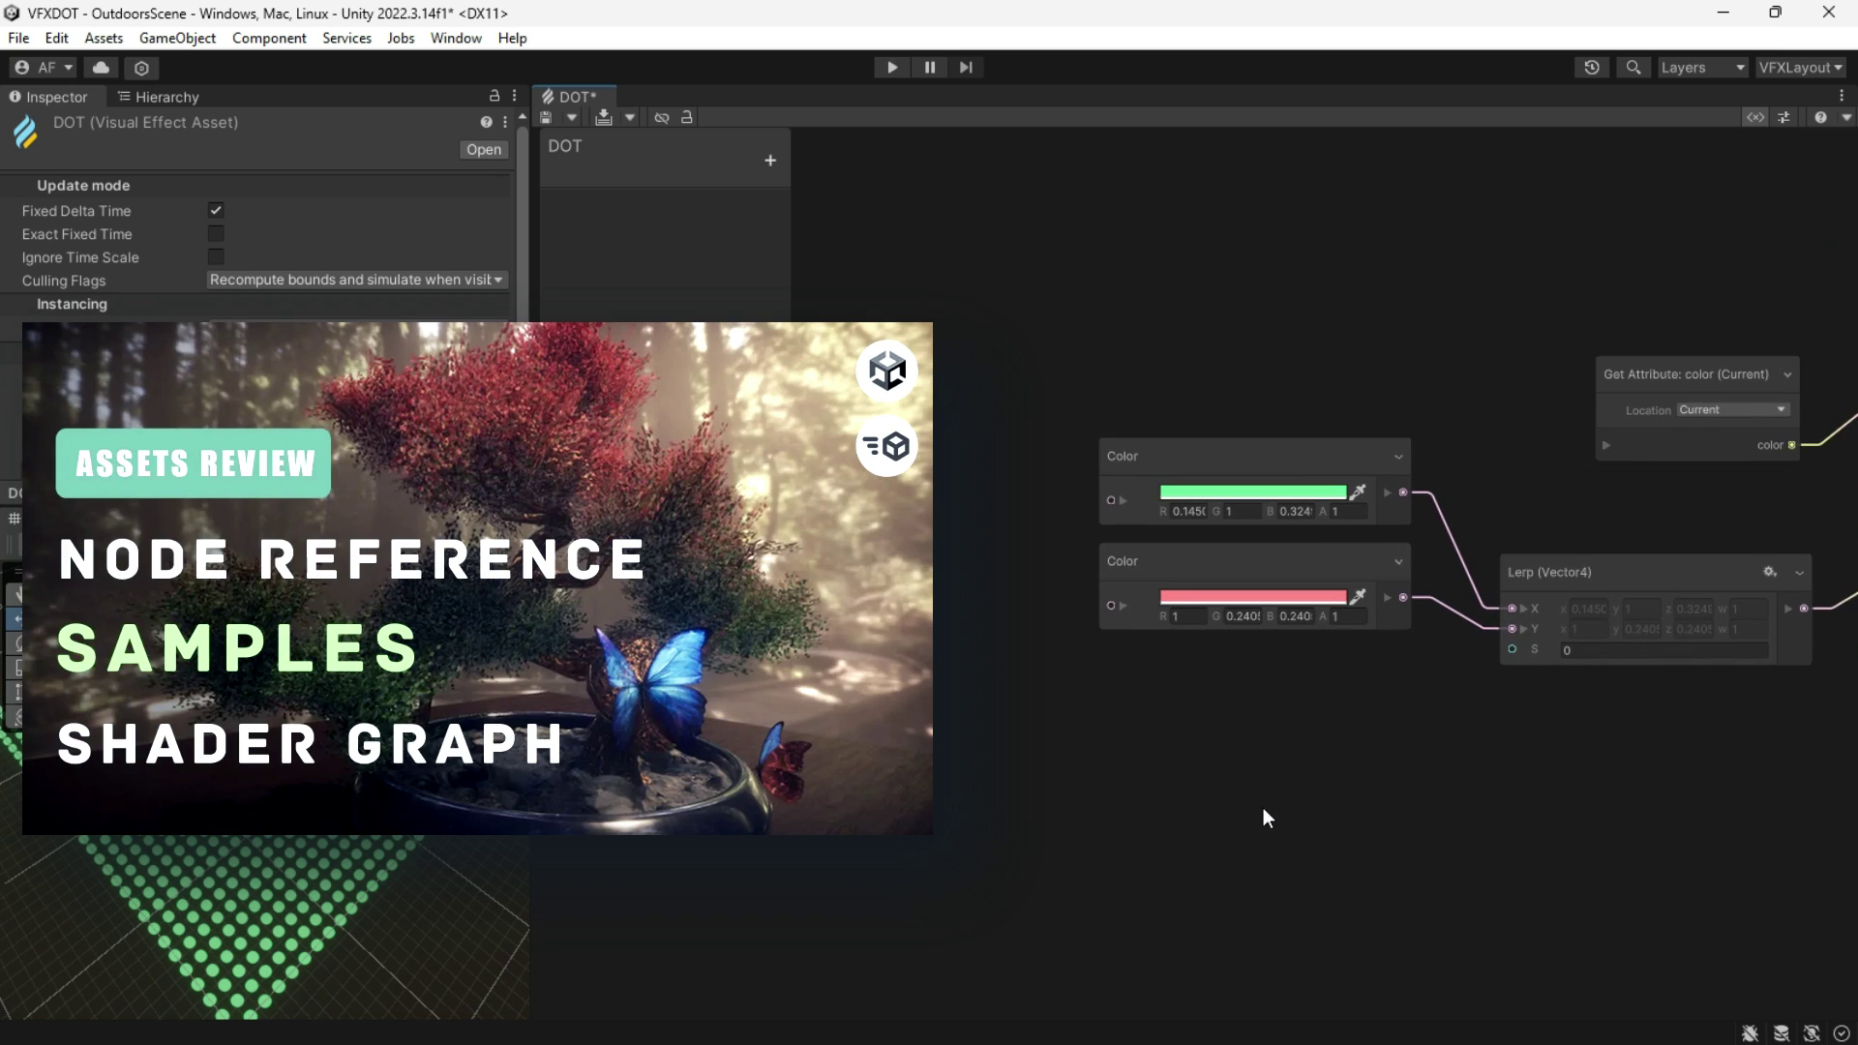
middle_drag(1263, 808, 1362, 792)
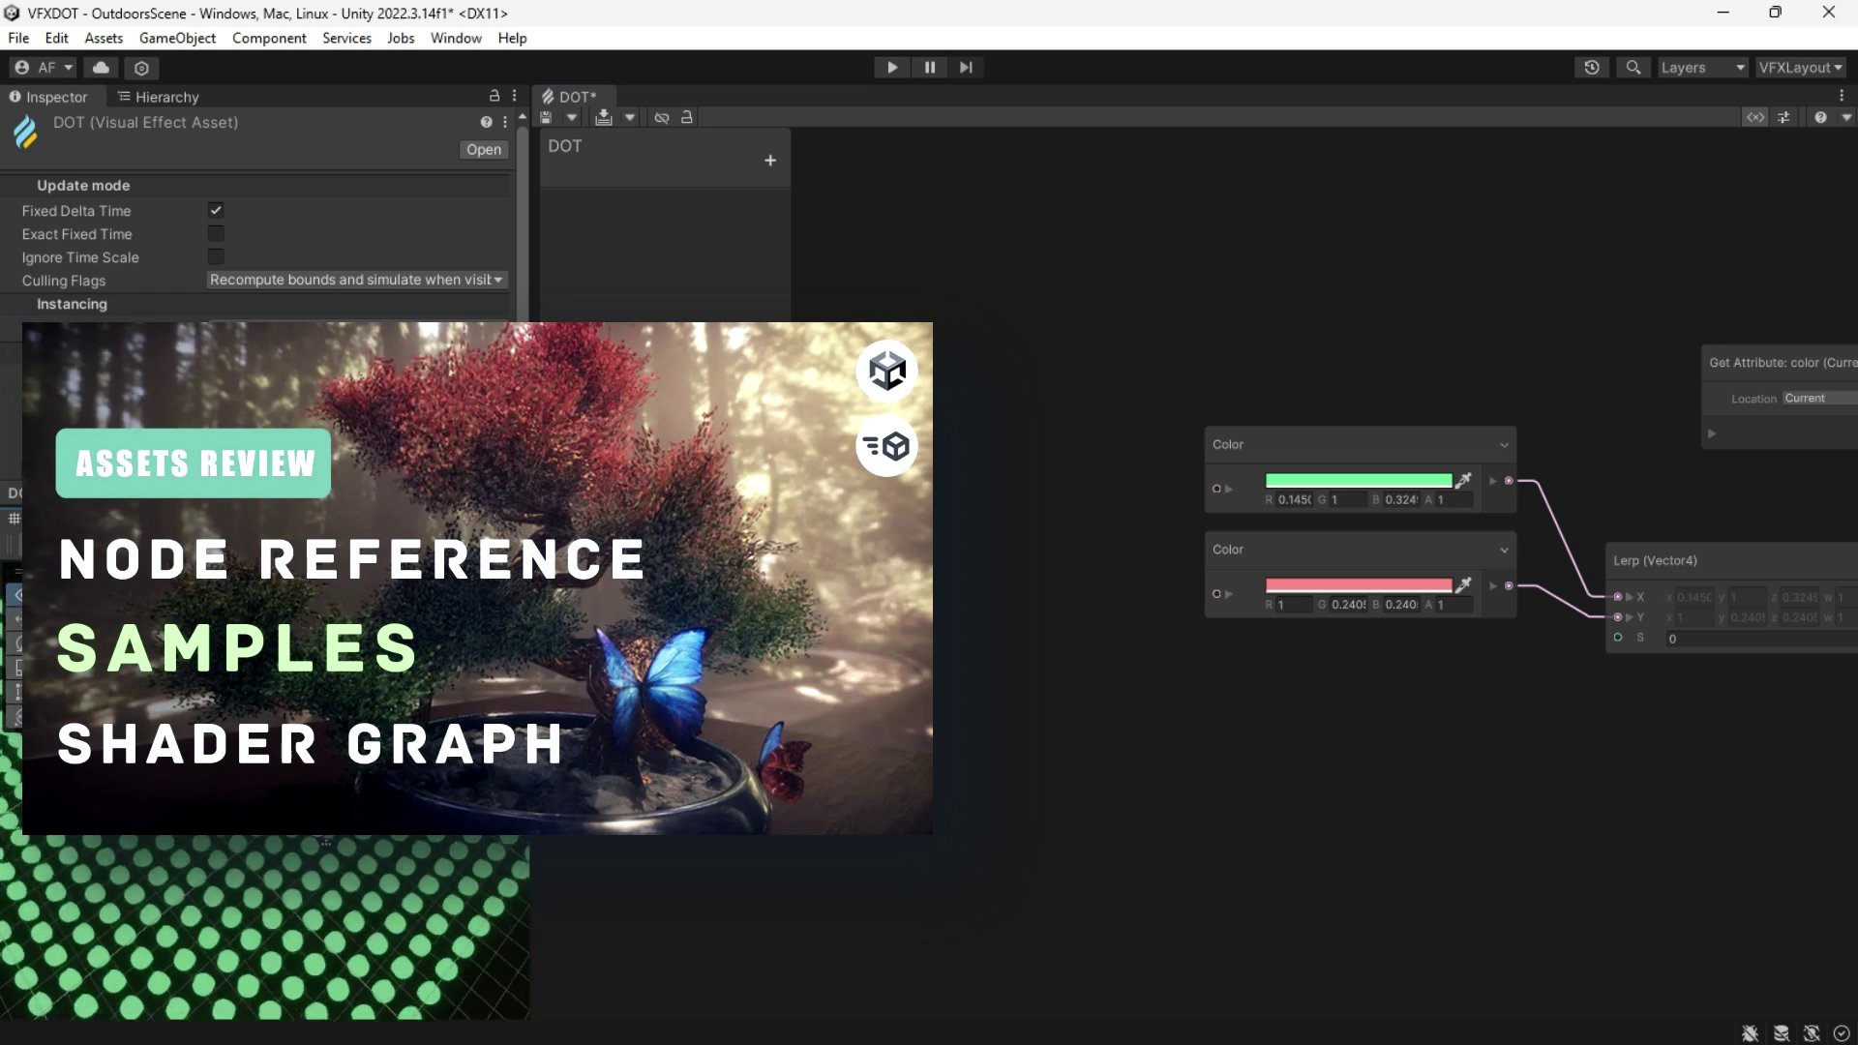
scroll(1288, 846, down, 2)
middle_drag(1356, 838, 1440, 814)
scroll(1159, 805, up, 1)
scroll(1157, 806, up, 1)
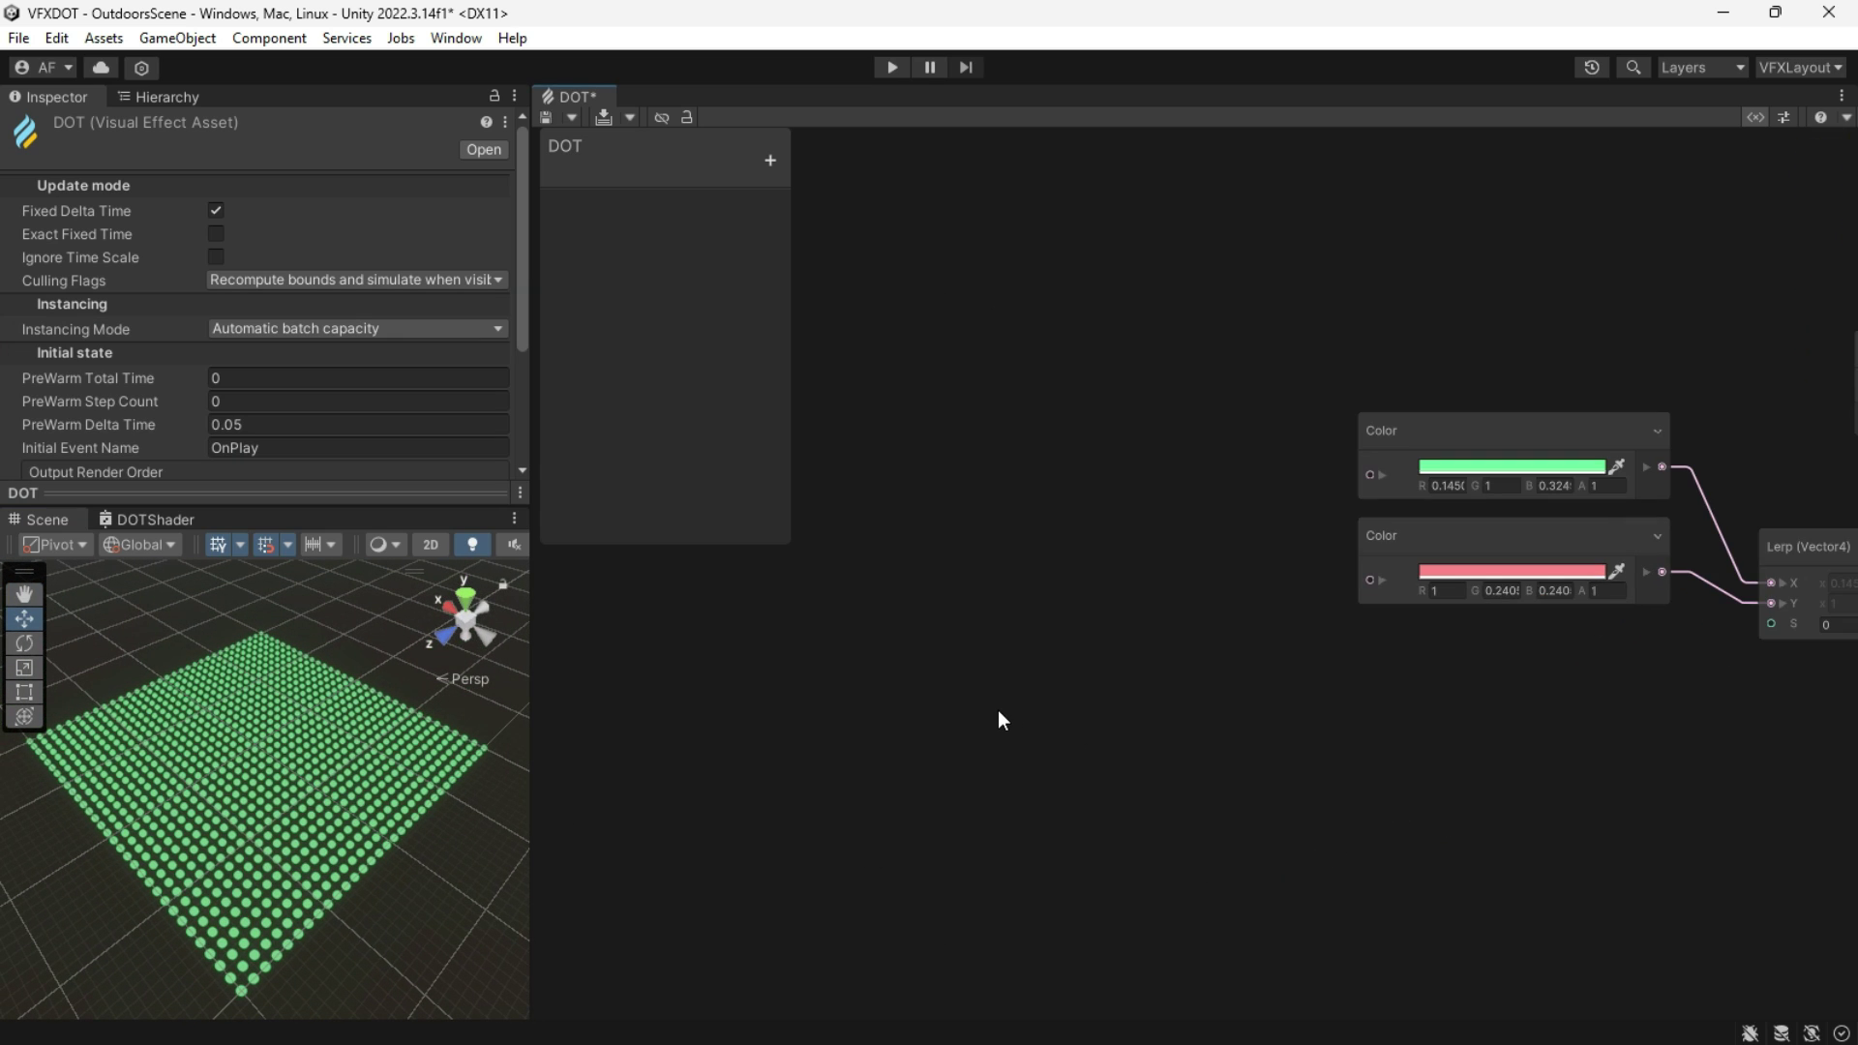
key(space)
text(sphere)
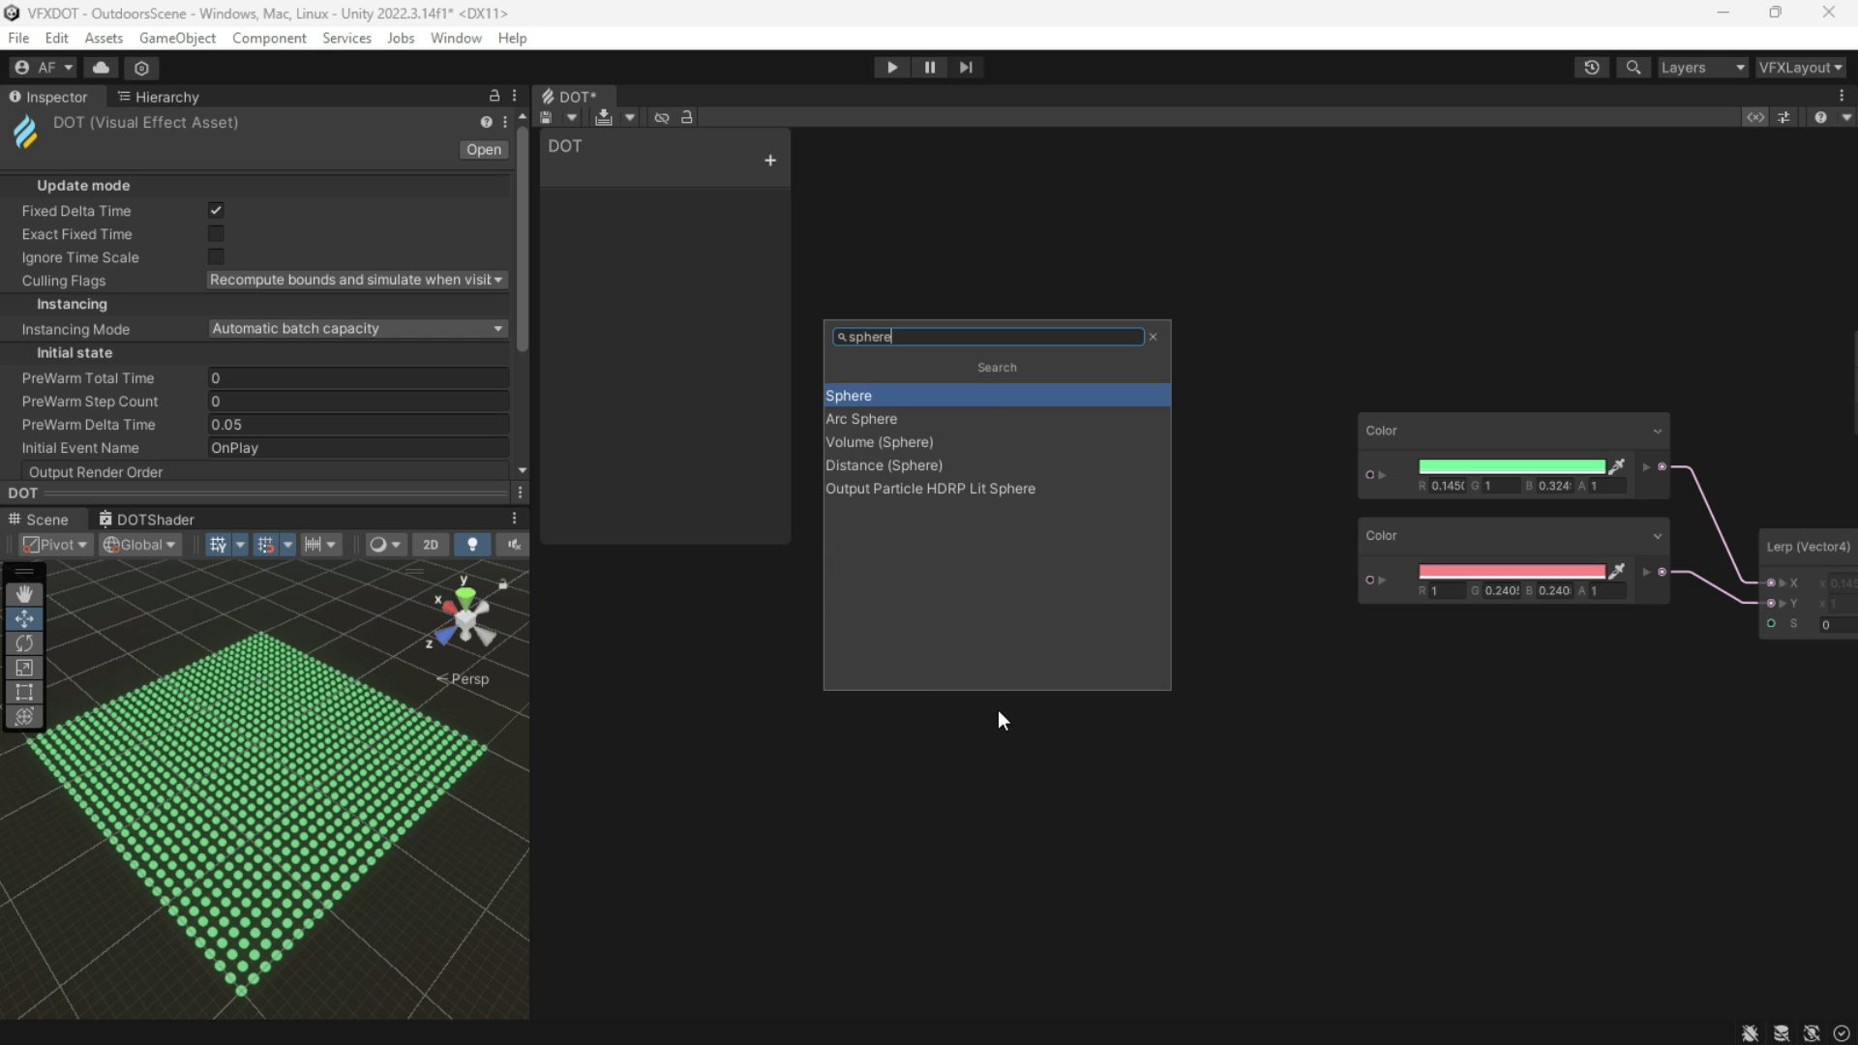
key(Return)
scroll(1007, 724, up, 2)
click(977, 804)
drag(1068, 731, 851, 613)
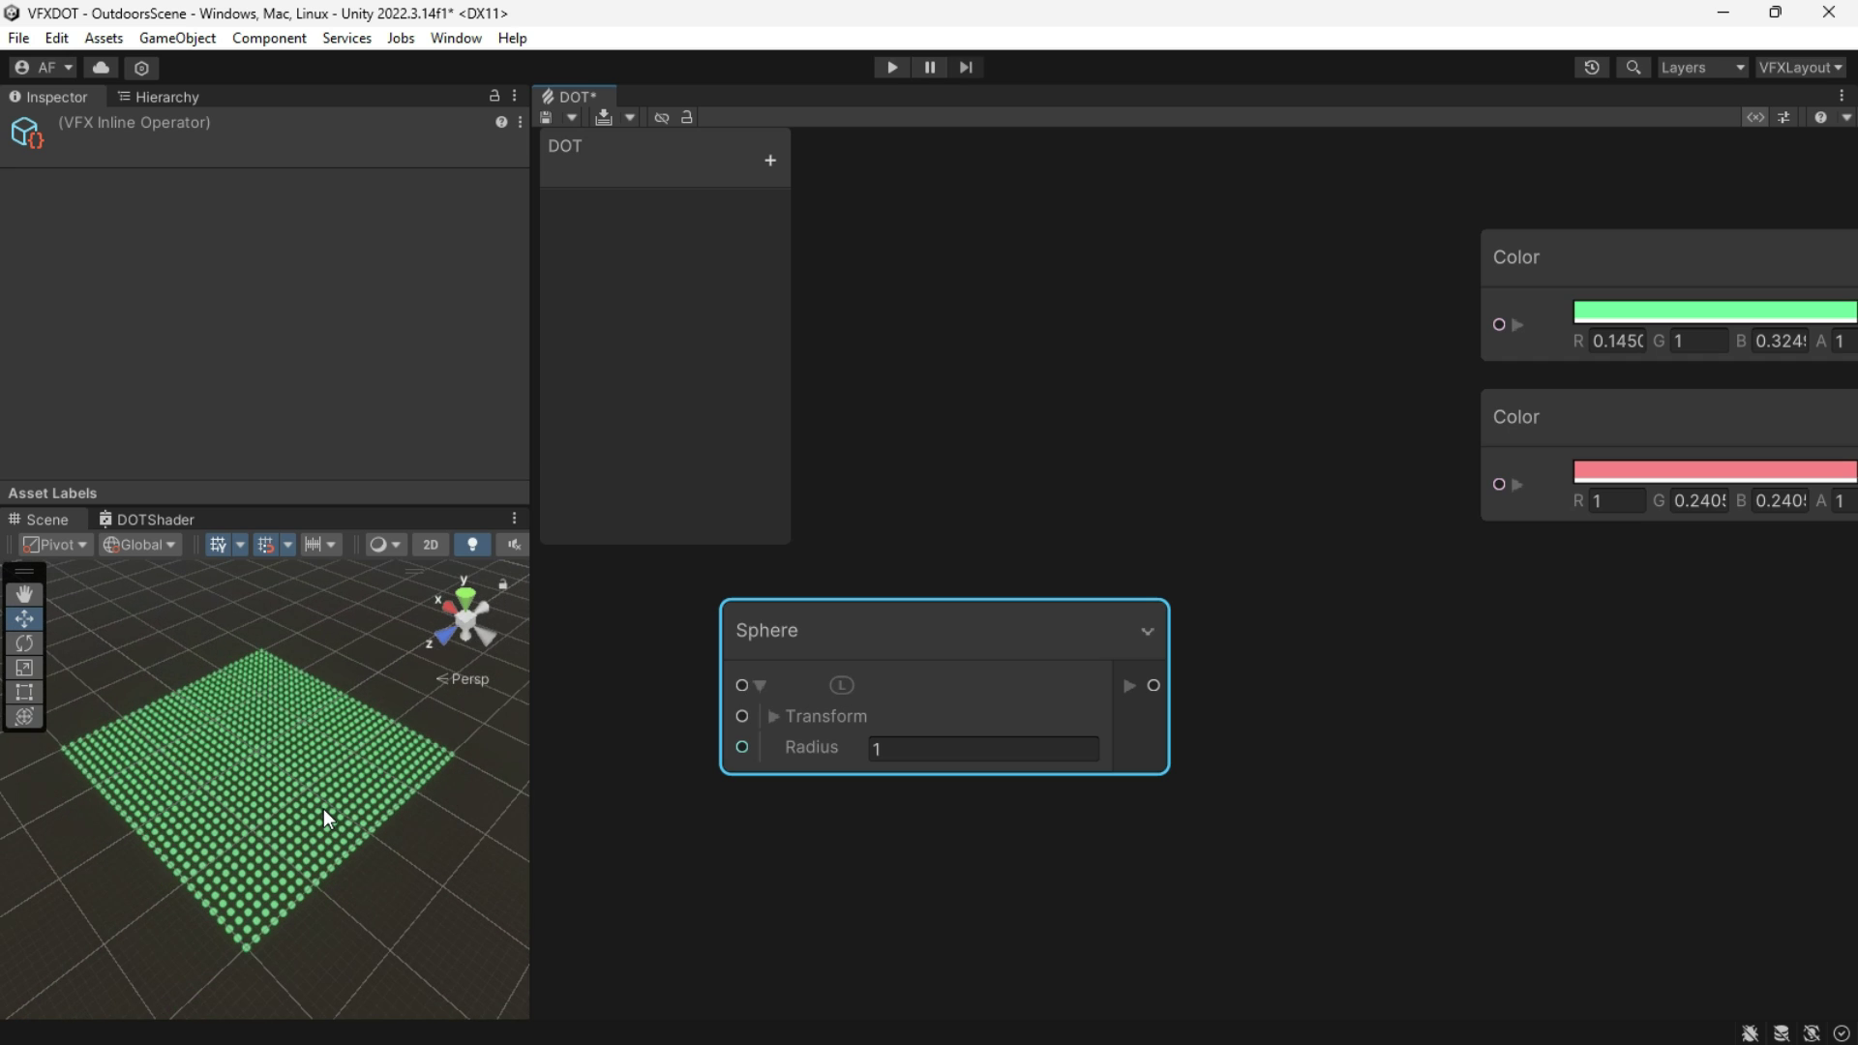
Step: Attach the graph to the DOT object in OutdoorsScene and select the Sphere node to display its gizmo in the scene
scroll(294, 816, up, 5)
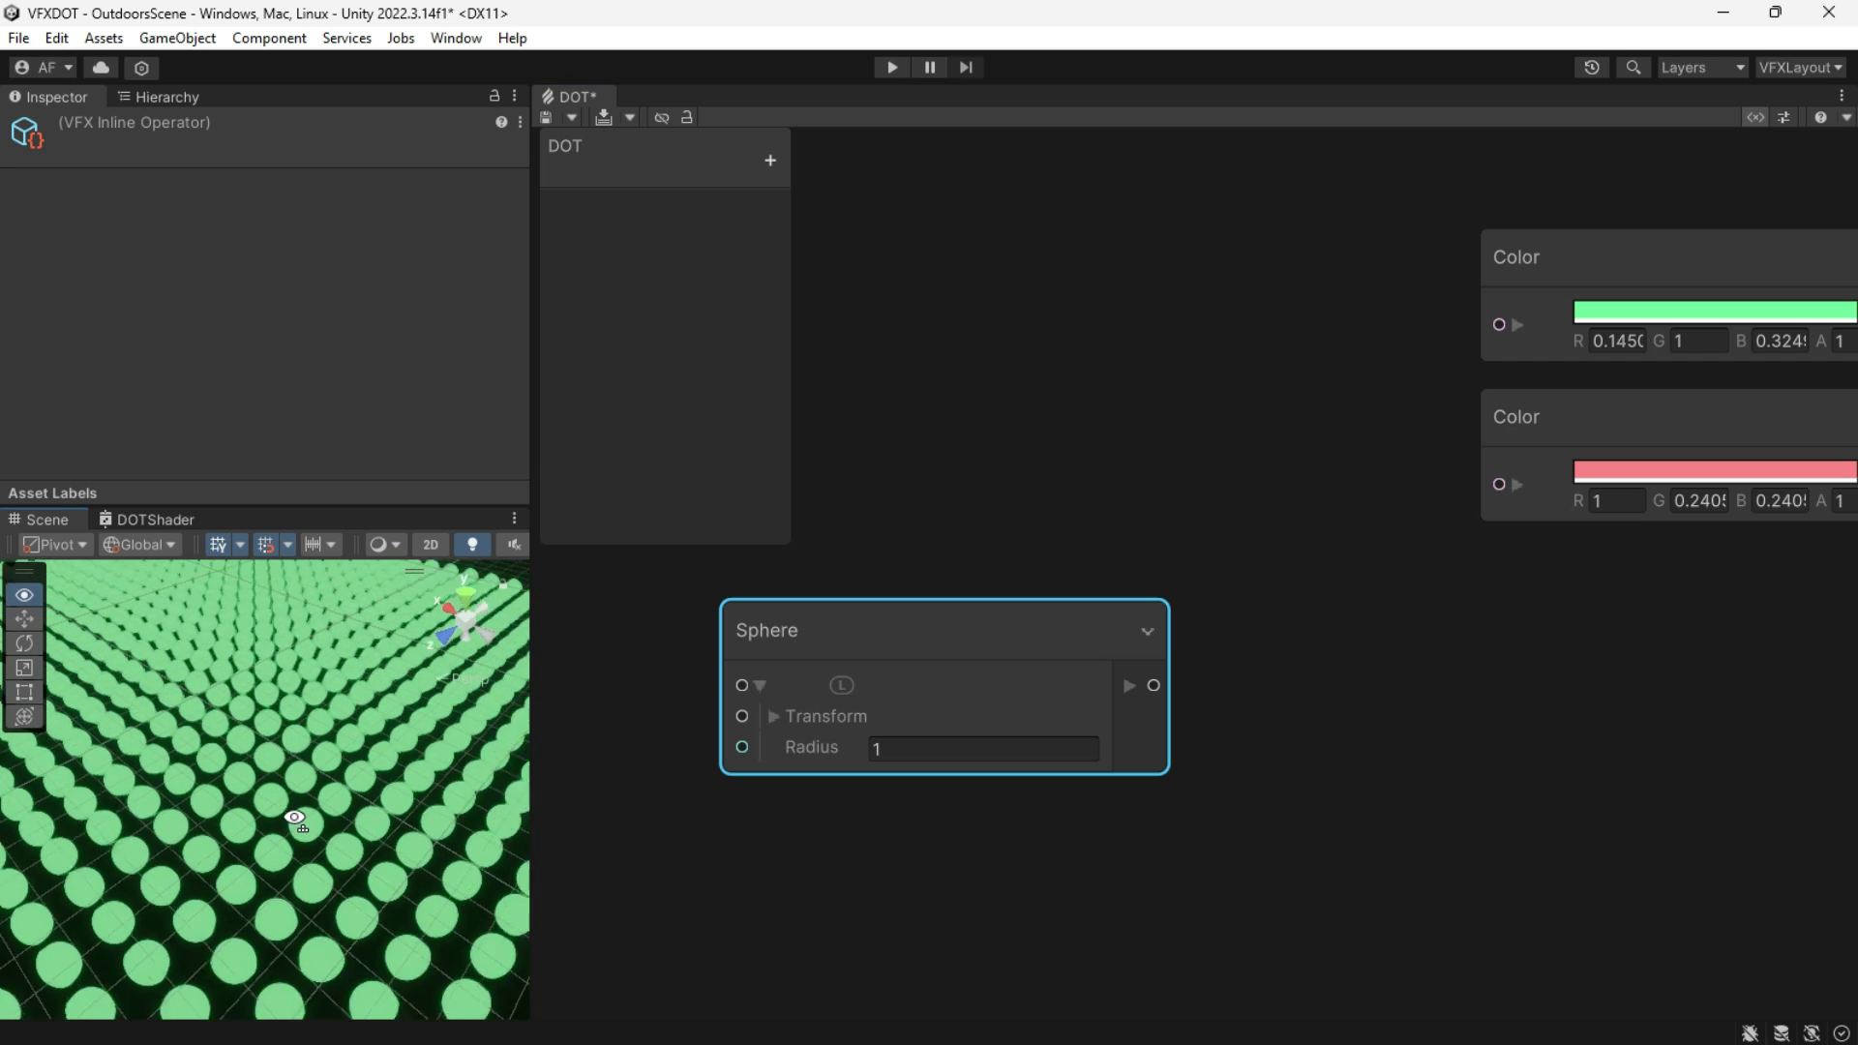
scroll(294, 819, down, 6)
click(170, 97)
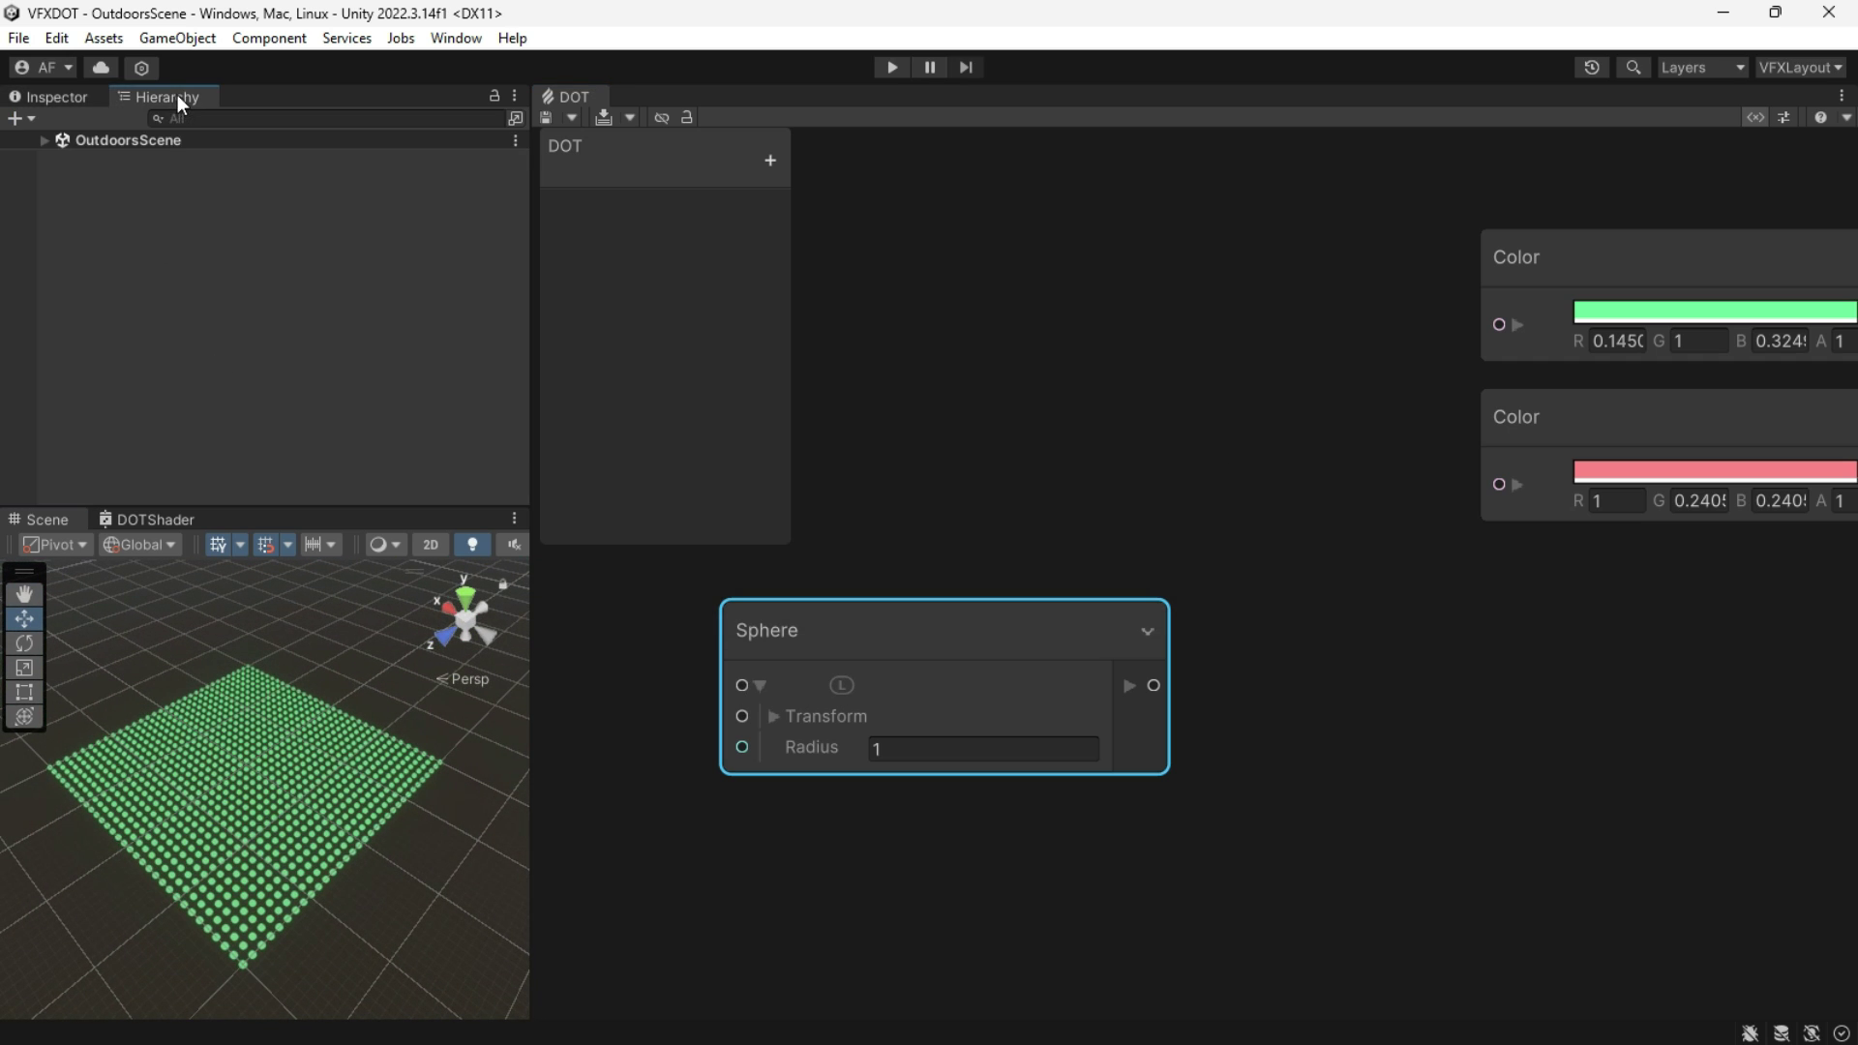
click(44, 140)
click(103, 217)
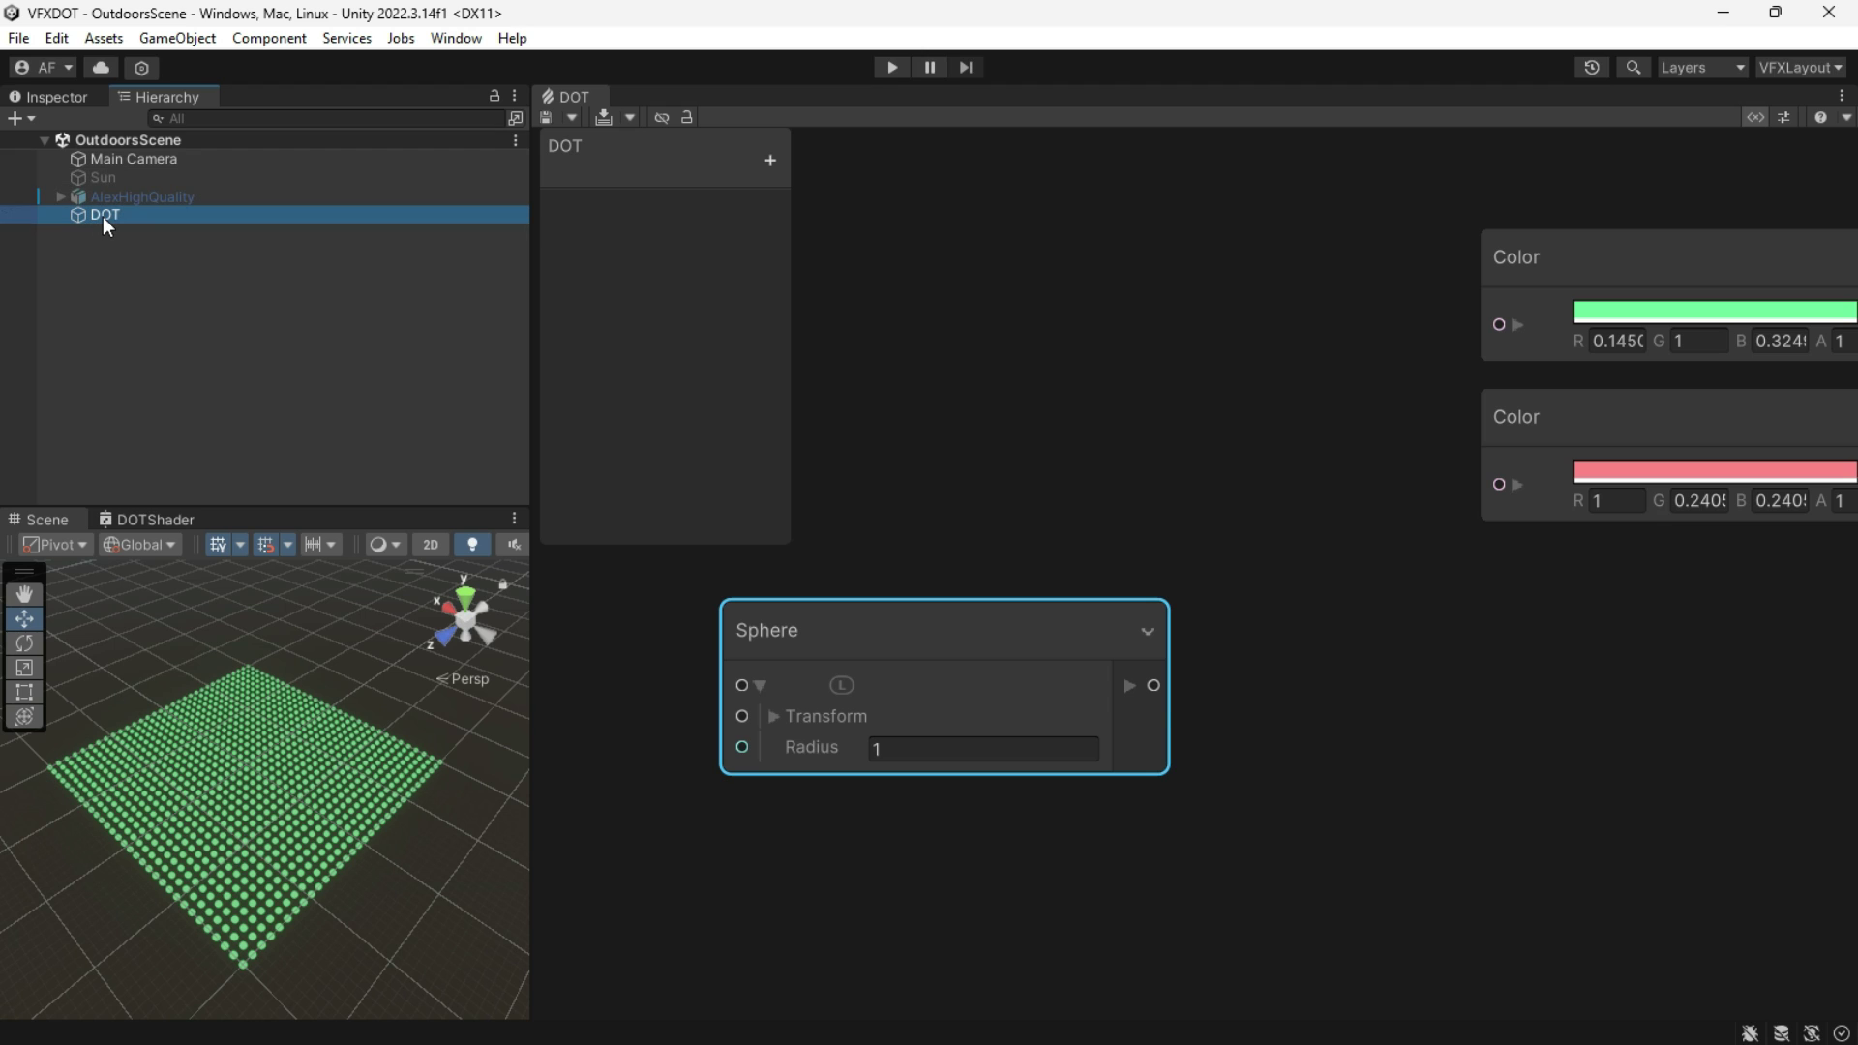
click(371, 909)
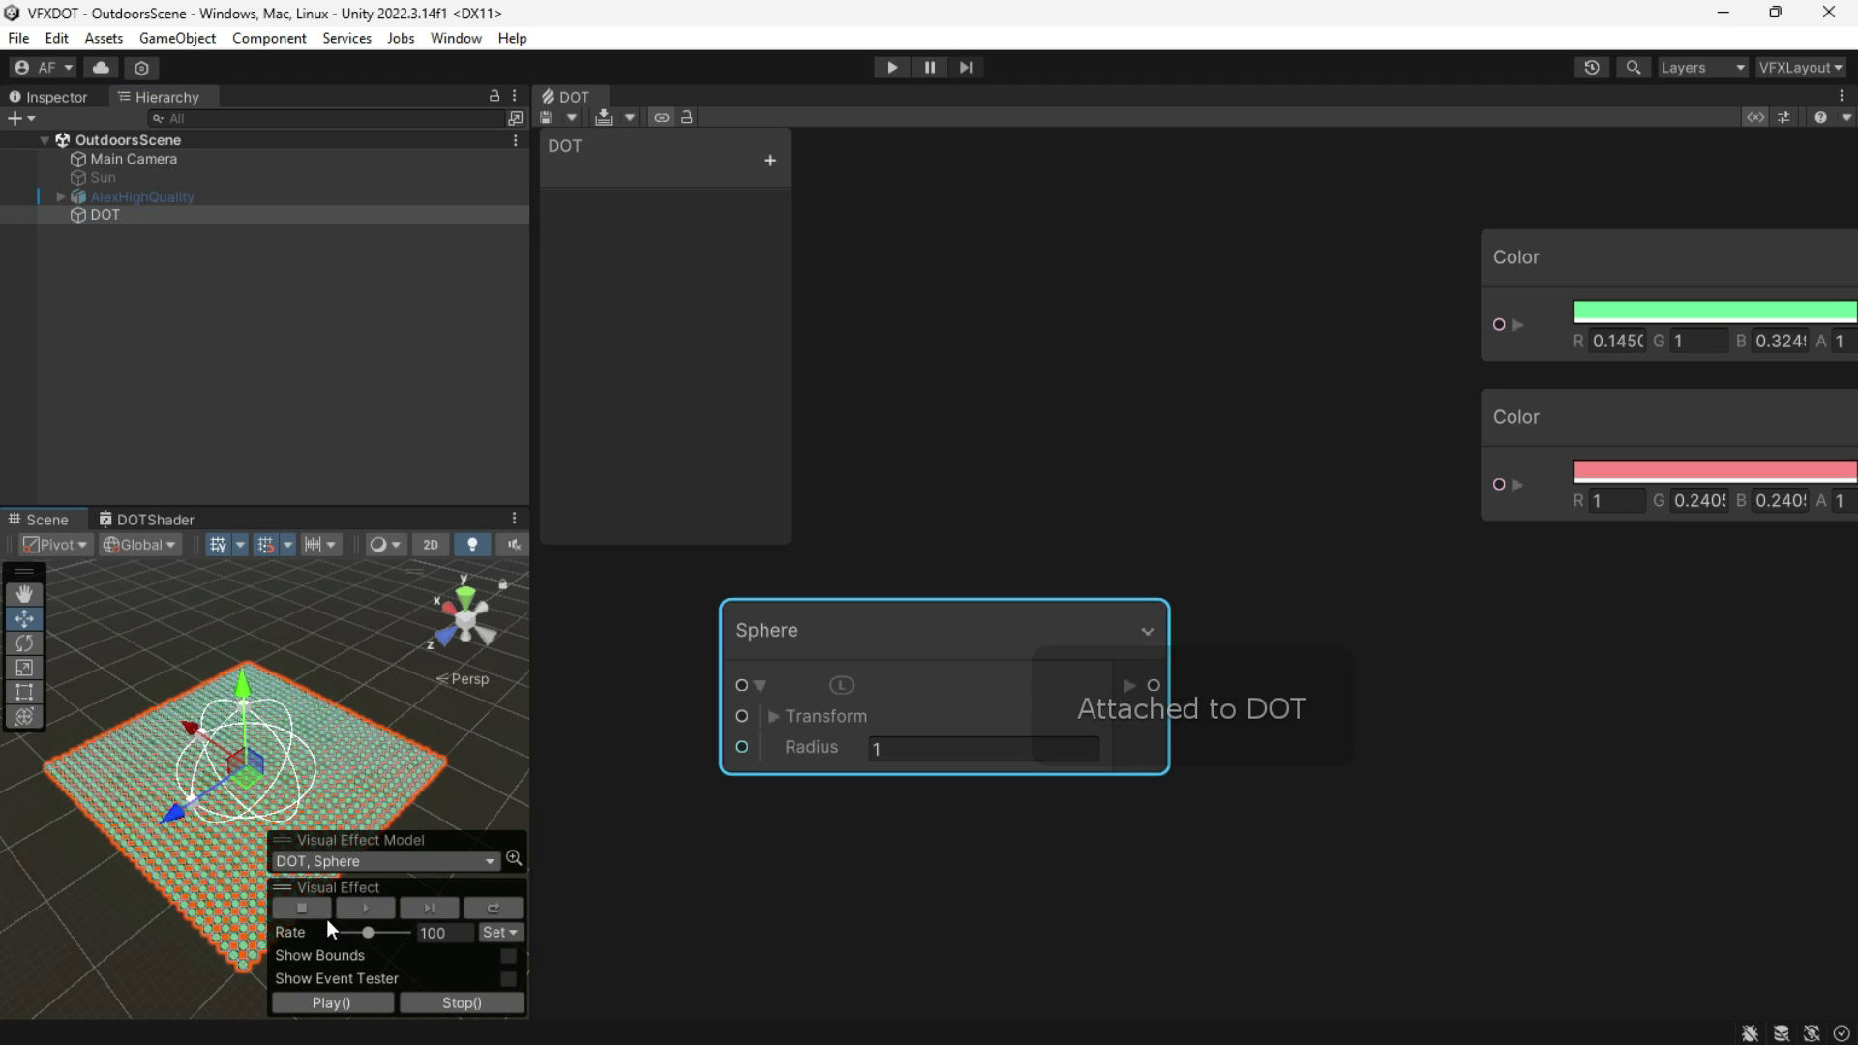
click(942, 726)
right_drag(170, 813, 164, 796)
key(w)
key(s)
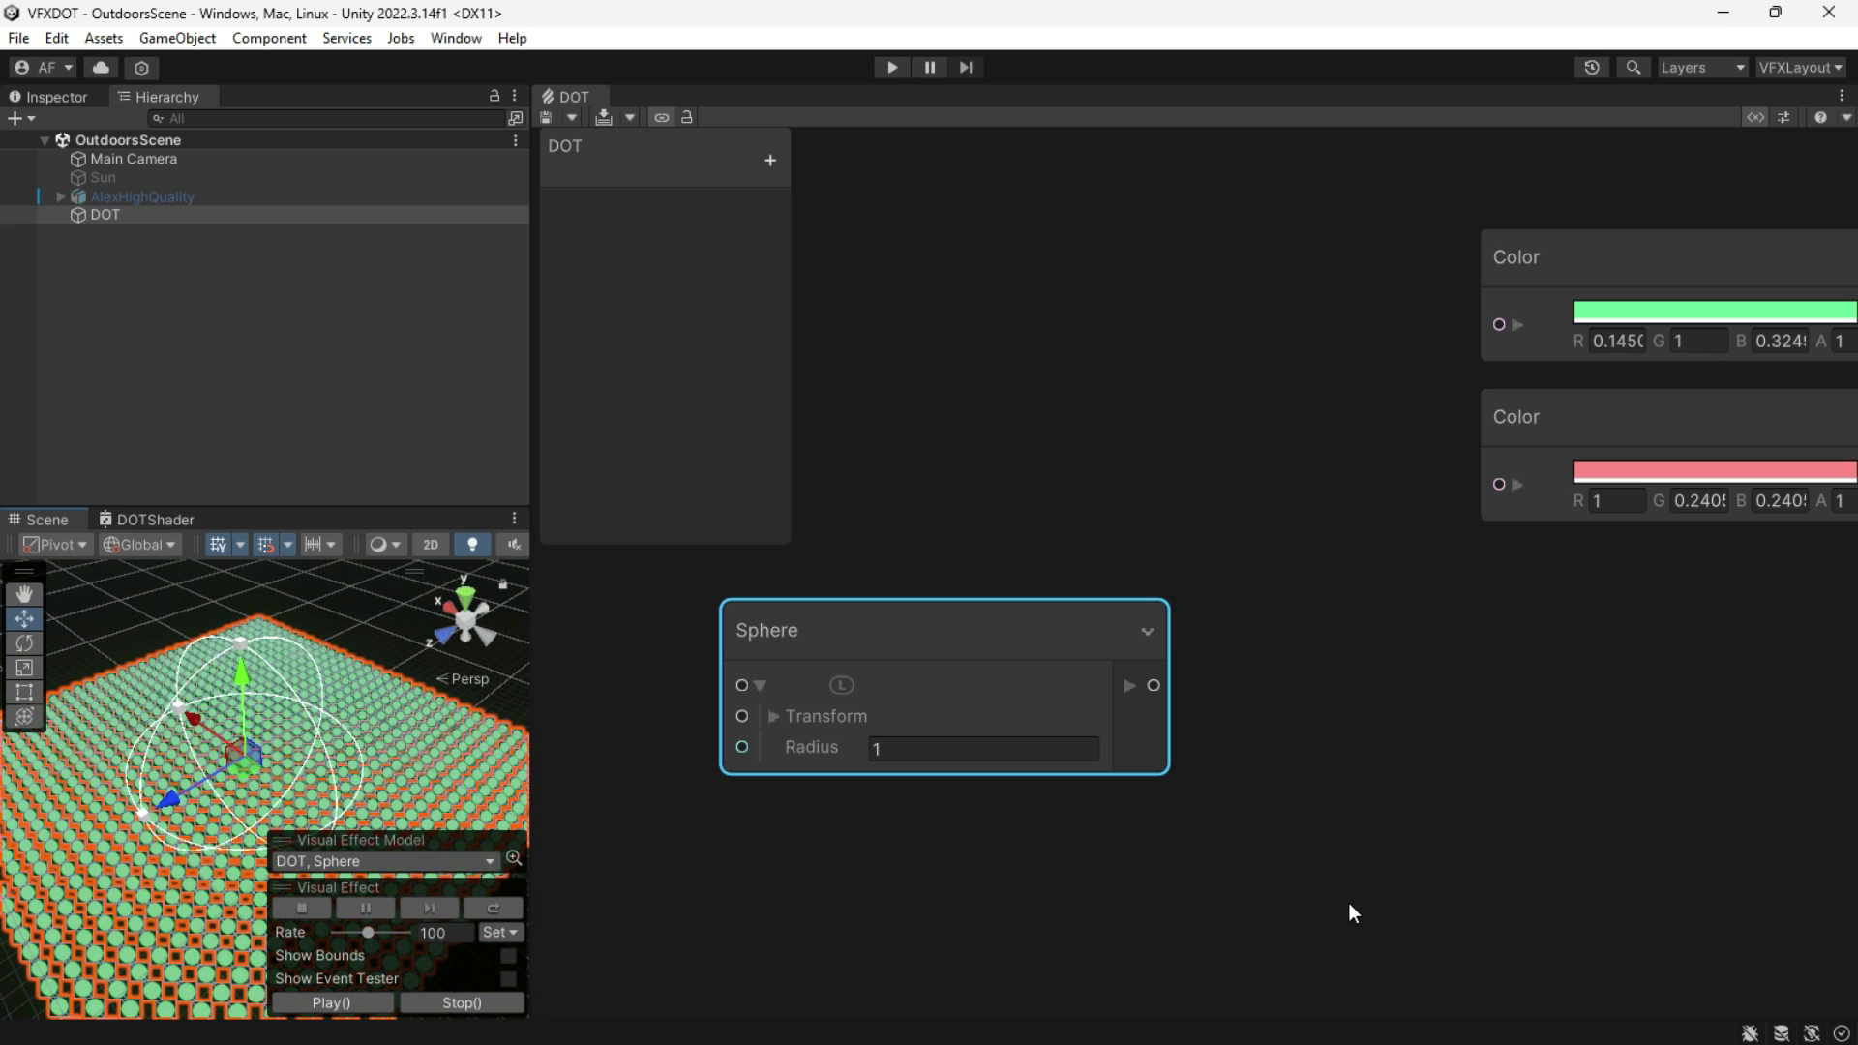
Step: Add a Distance node to the graph beside the Sphere node
click(1347, 904)
middle_drag(1339, 889, 1154, 774)
click(917, 590)
click(1332, 800)
scroll(1212, 786, down, 1)
middle_drag(1007, 708, 1072, 699)
drag(997, 625, 975, 647)
click(1246, 710)
key(space)
text(dist)
key(Return)
drag(1345, 761, 1190, 693)
Step: Expand the Sphere node's output and transform, and connect its position to the Distance node's A input
click(889, 771)
middle_drag(813, 801, 1017, 722)
scroll(1017, 722, up, 1)
drag(1199, 543, 1359, 651)
click(1176, 545)
click(1187, 575)
drag(1441, 616, 1498, 737)
Step: Add a Get Attribute: position node below the Sphere node and connect its position to the Distance node's B input
middle_drag(1126, 840, 1125, 837)
key(space)
text(get pos)
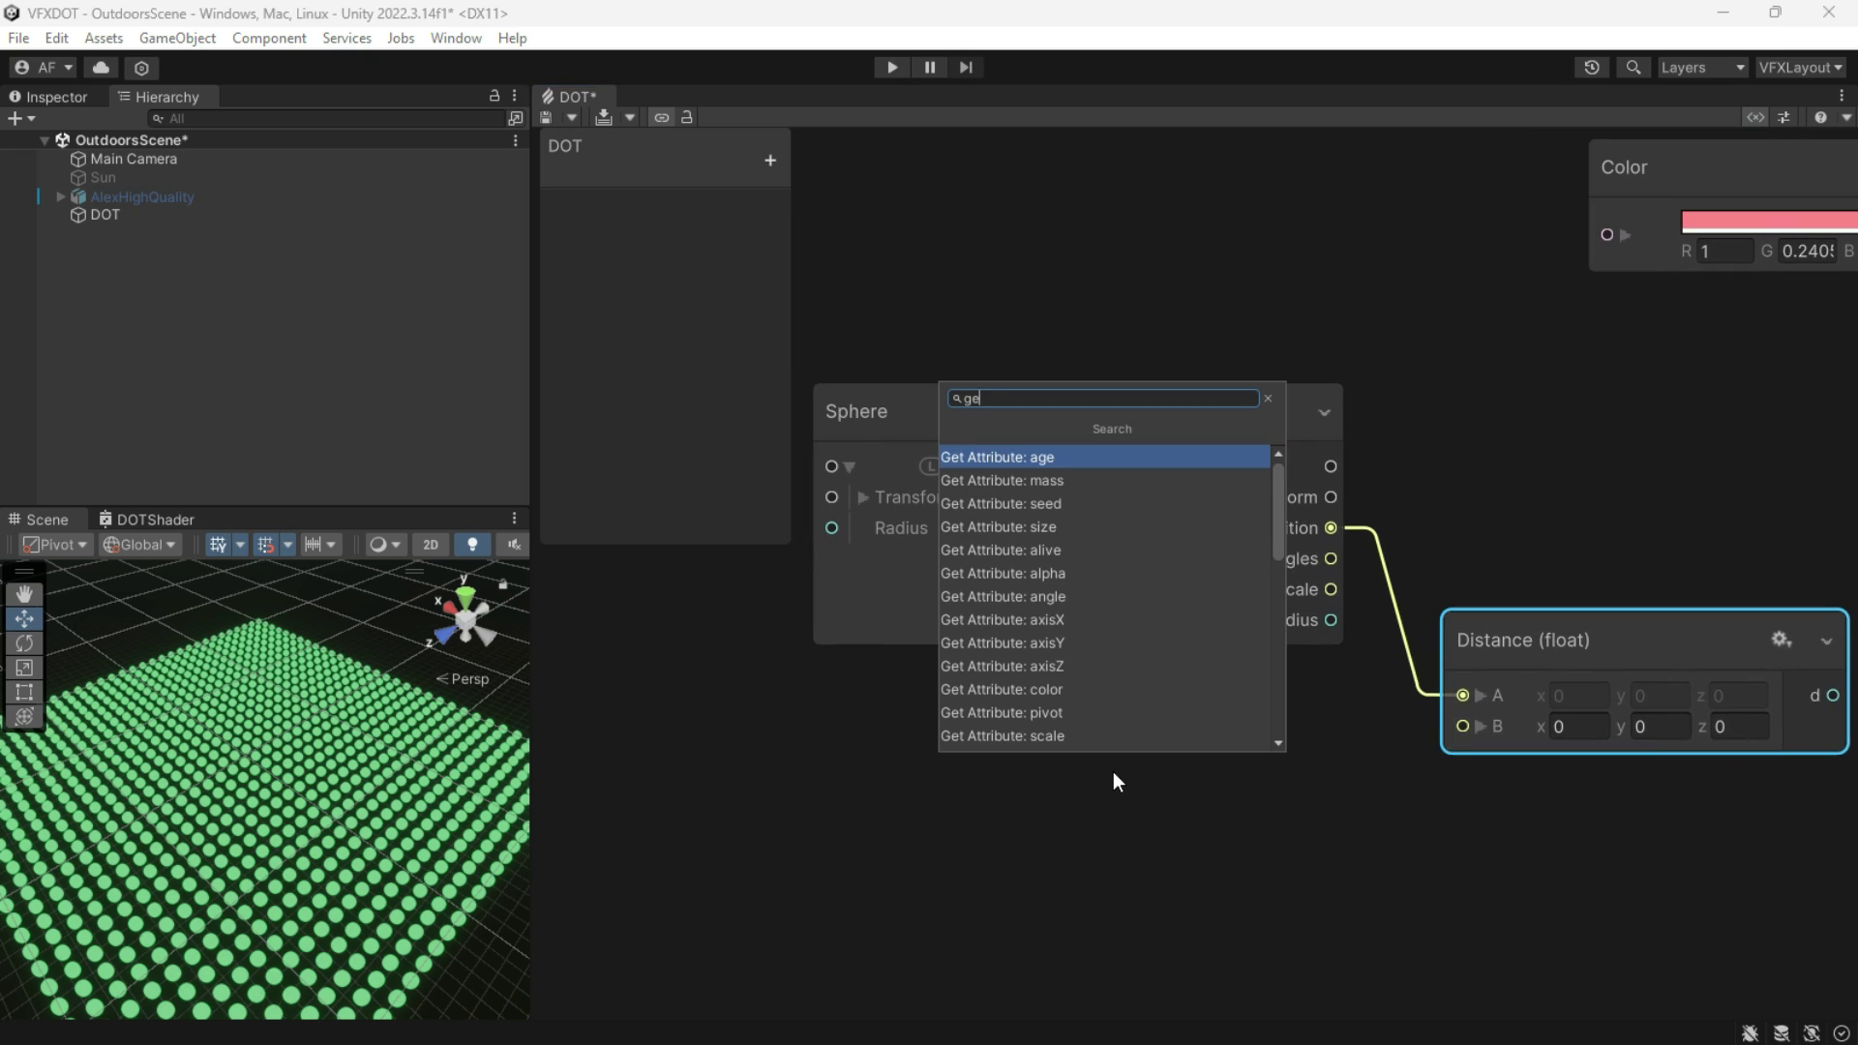
key(Return)
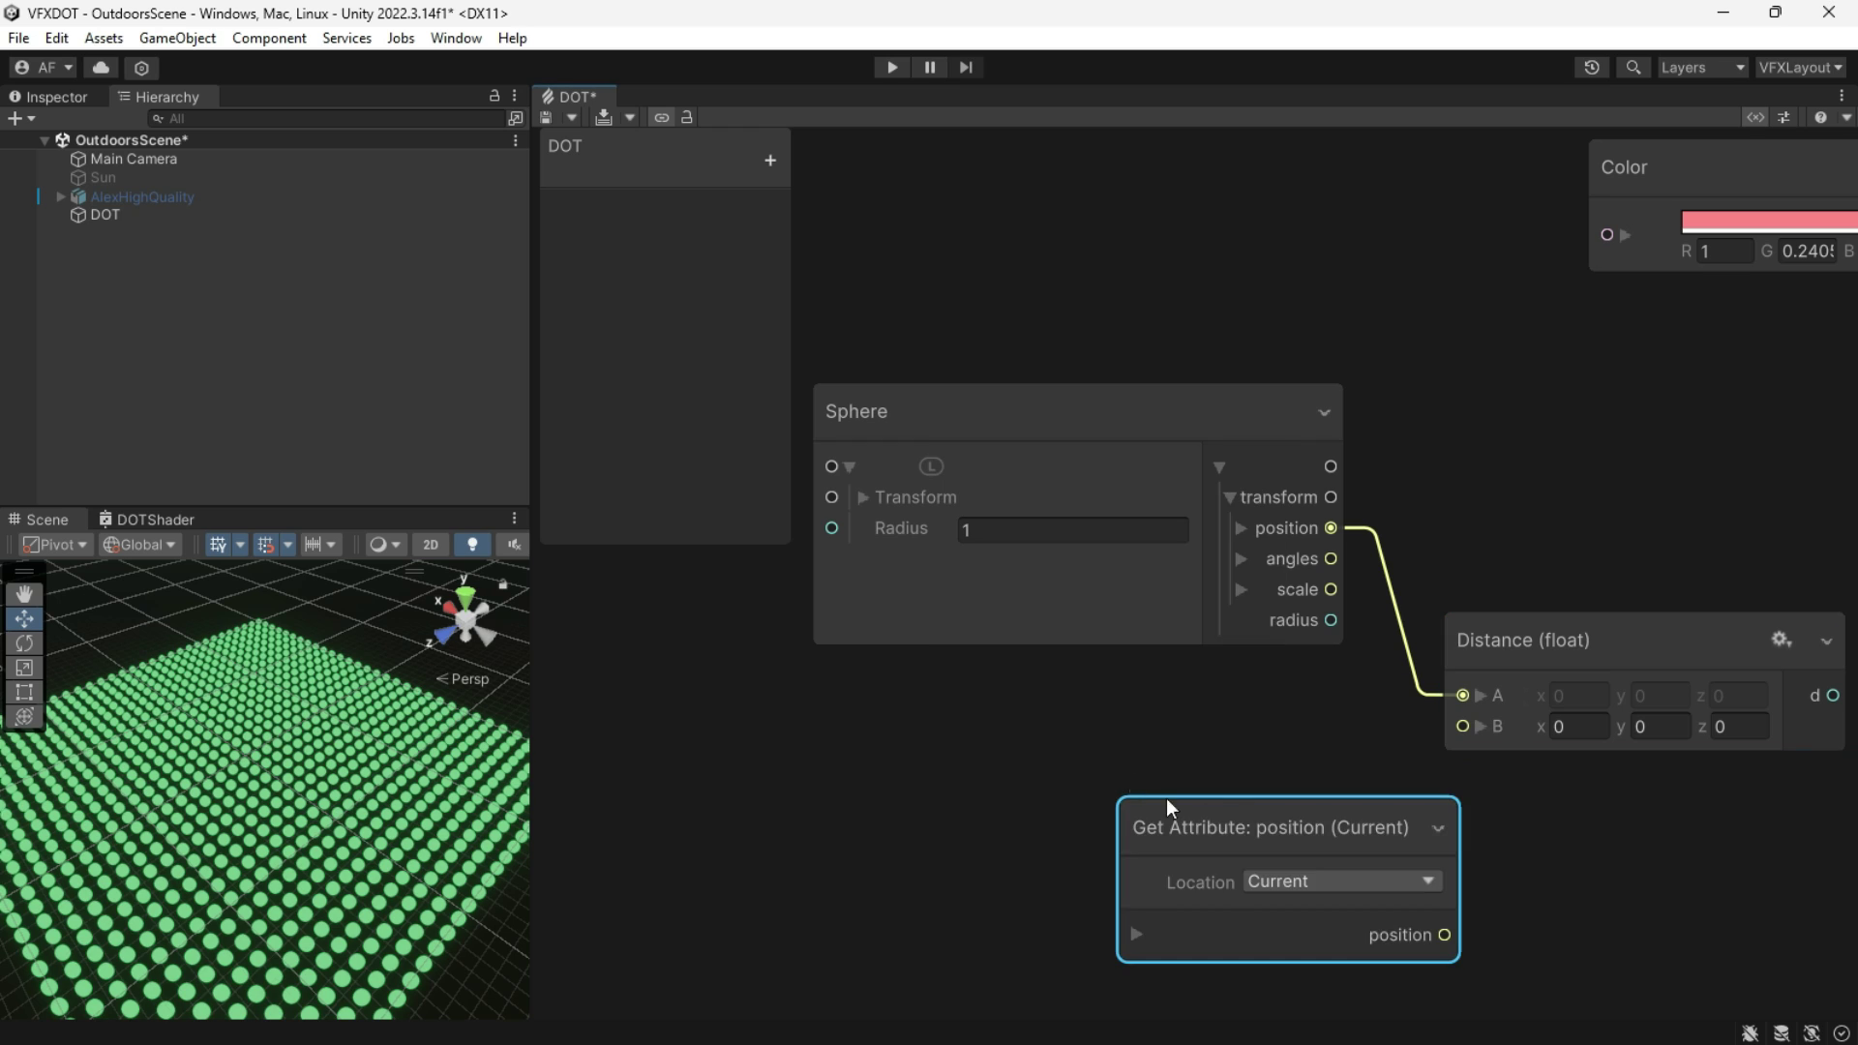
drag(1165, 802, 1023, 689)
drag(1301, 822, 1462, 726)
Step: Replace the Distance (float) node with a Distance (Sphere) node fed by the Sphere output and the position attribute
middle_drag(1659, 710, 1406, 738)
middle_drag(1334, 807, 1180, 847)
middle_drag(1210, 720, 1251, 732)
click(1250, 732)
key(Delete)
drag(967, 544, 1185, 695)
text(dista)
click(1078, 421)
drag(938, 902, 1160, 766)
middle_drag(1596, 774, 1287, 782)
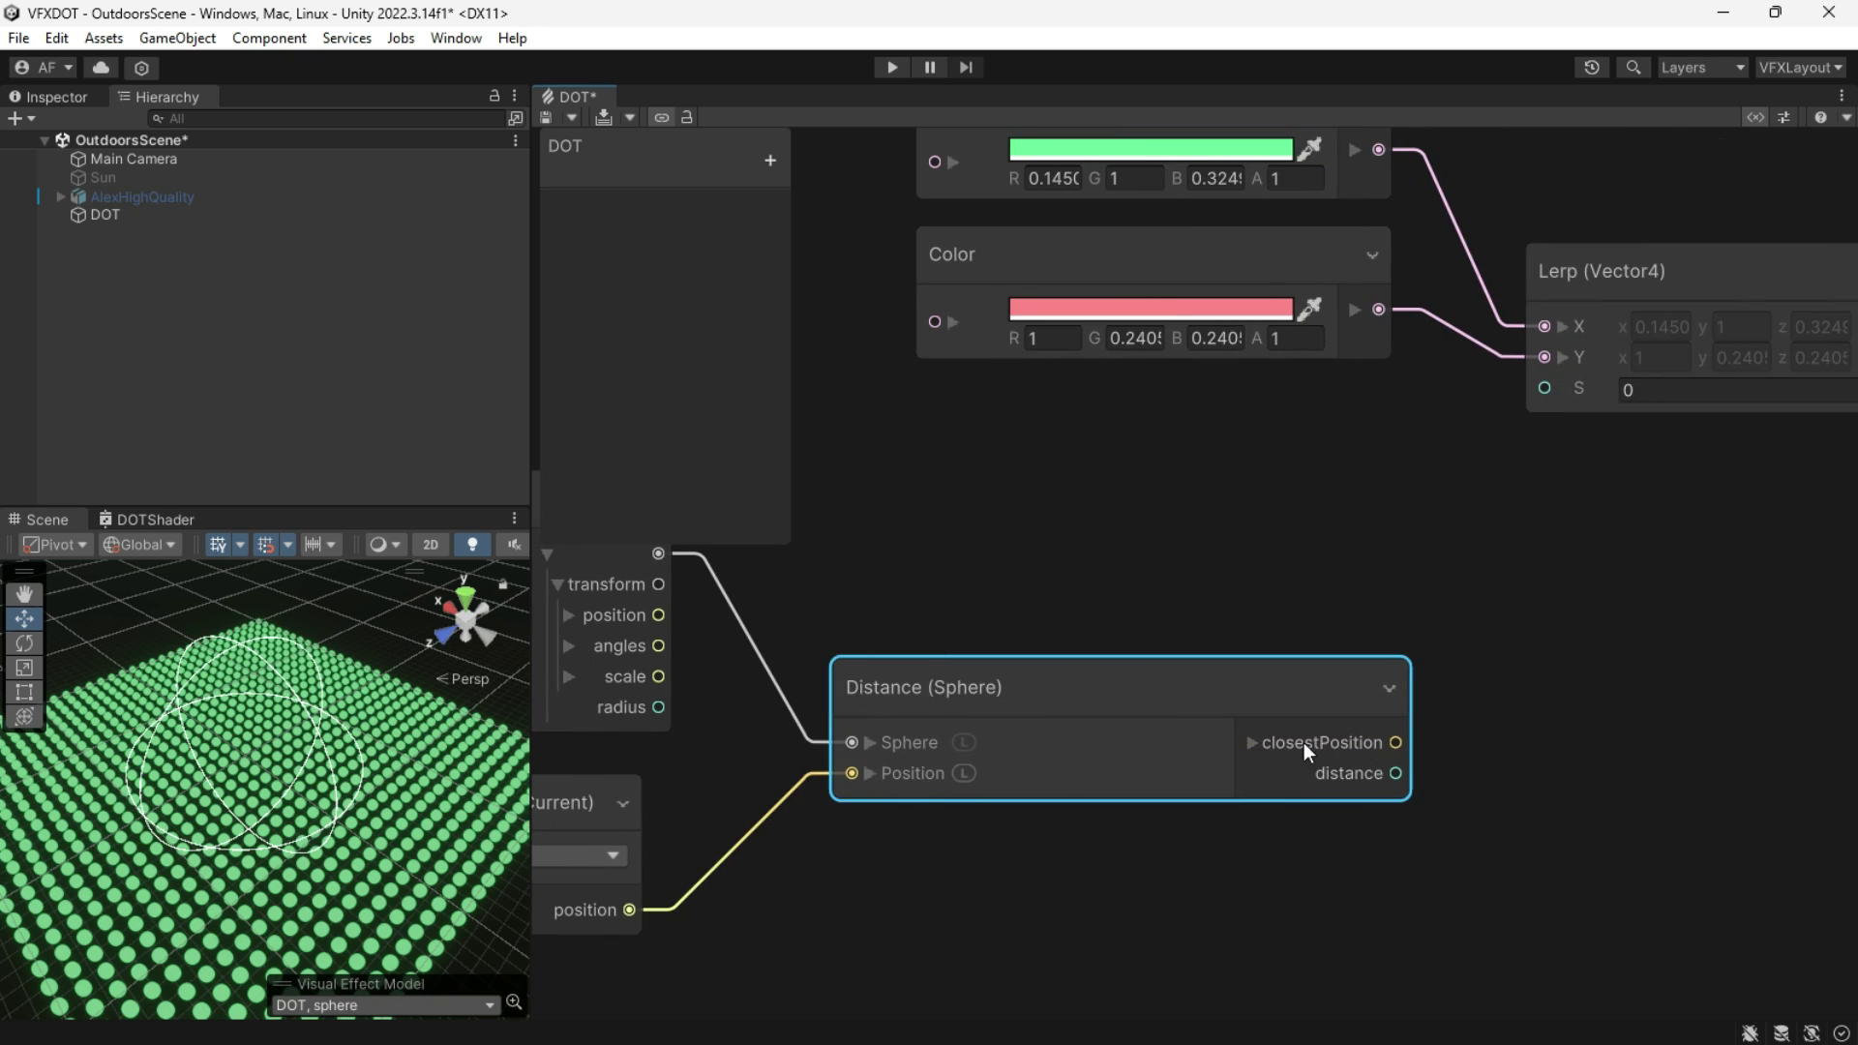
scroll(1177, 896, down, 3)
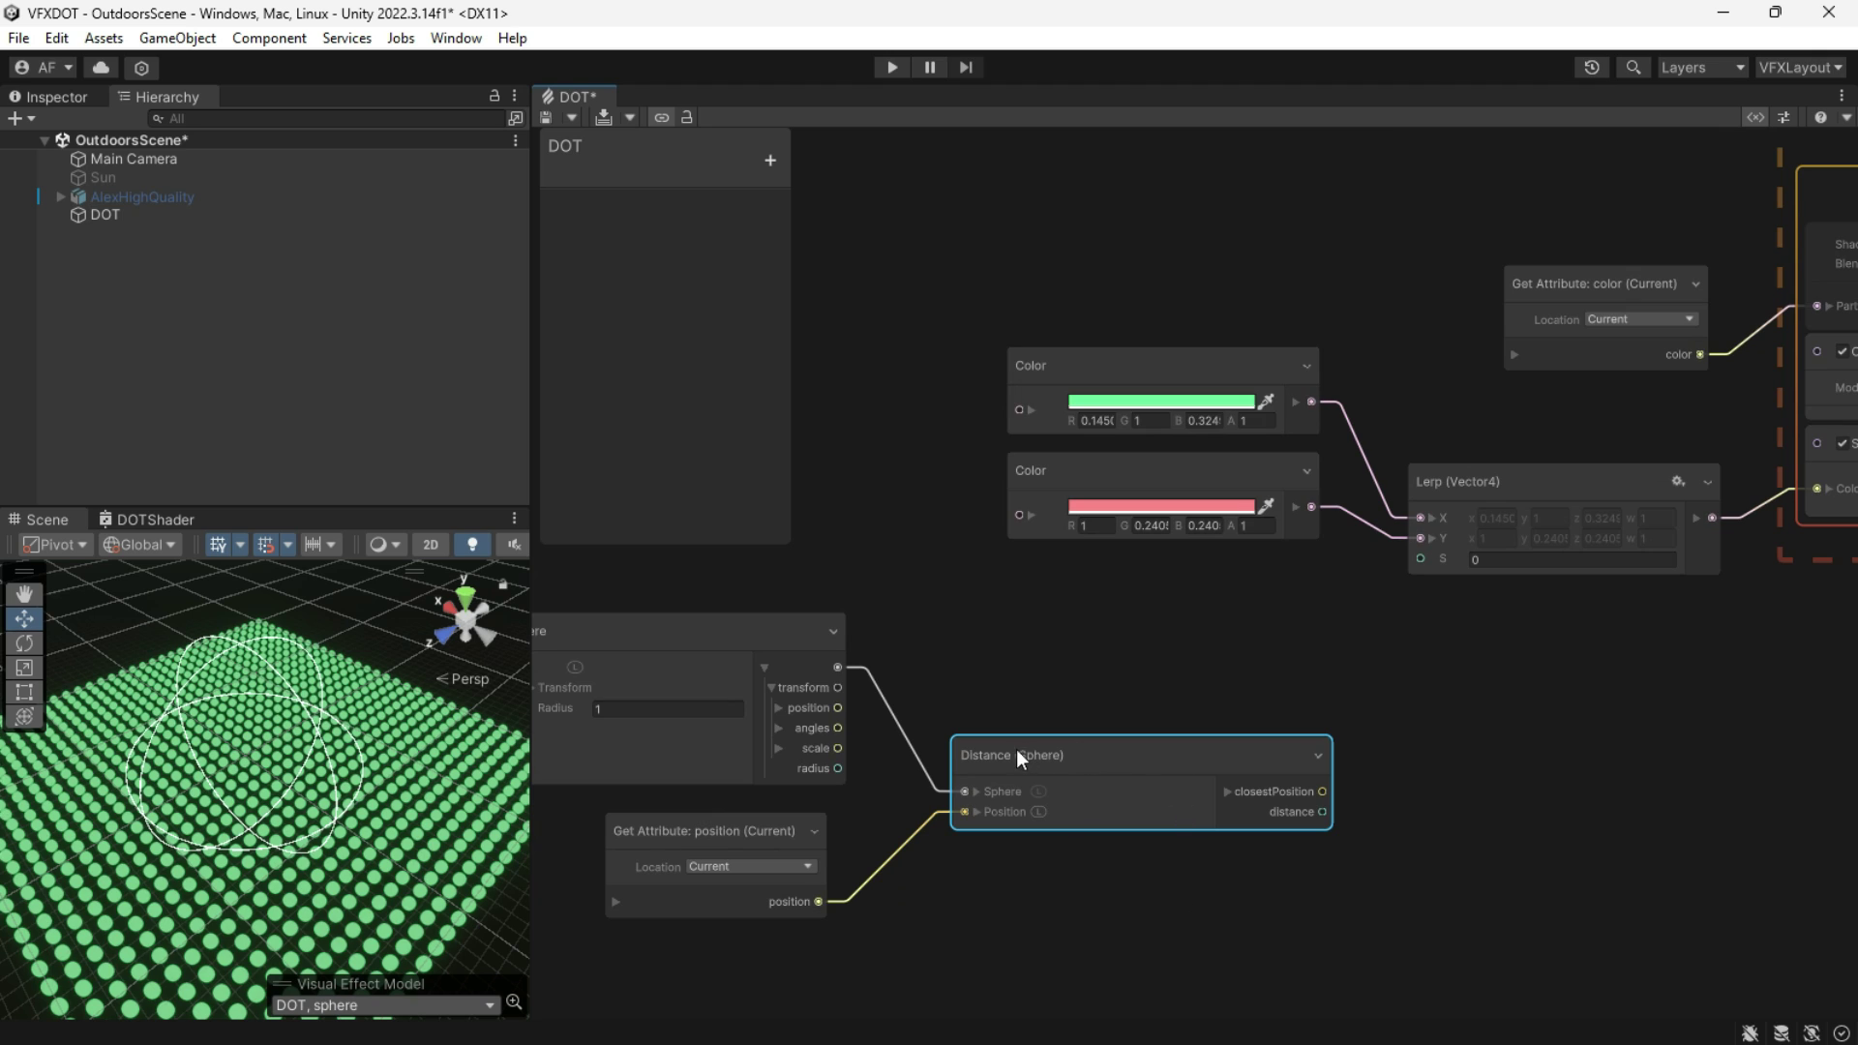
scroll(1001, 793, up, 3)
drag(1157, 747, 1054, 732)
Step: Add a Smoothstep node with the Distance (Sphere) node's distance output connected to its X input
scroll(1353, 902, down, 2)
middle_drag(1361, 906, 953, 881)
scroll(1170, 885, up, 1)
scroll(1169, 885, down, 1)
scroll(953, 871, up, 1)
drag(920, 788, 1083, 860)
text(smoo)
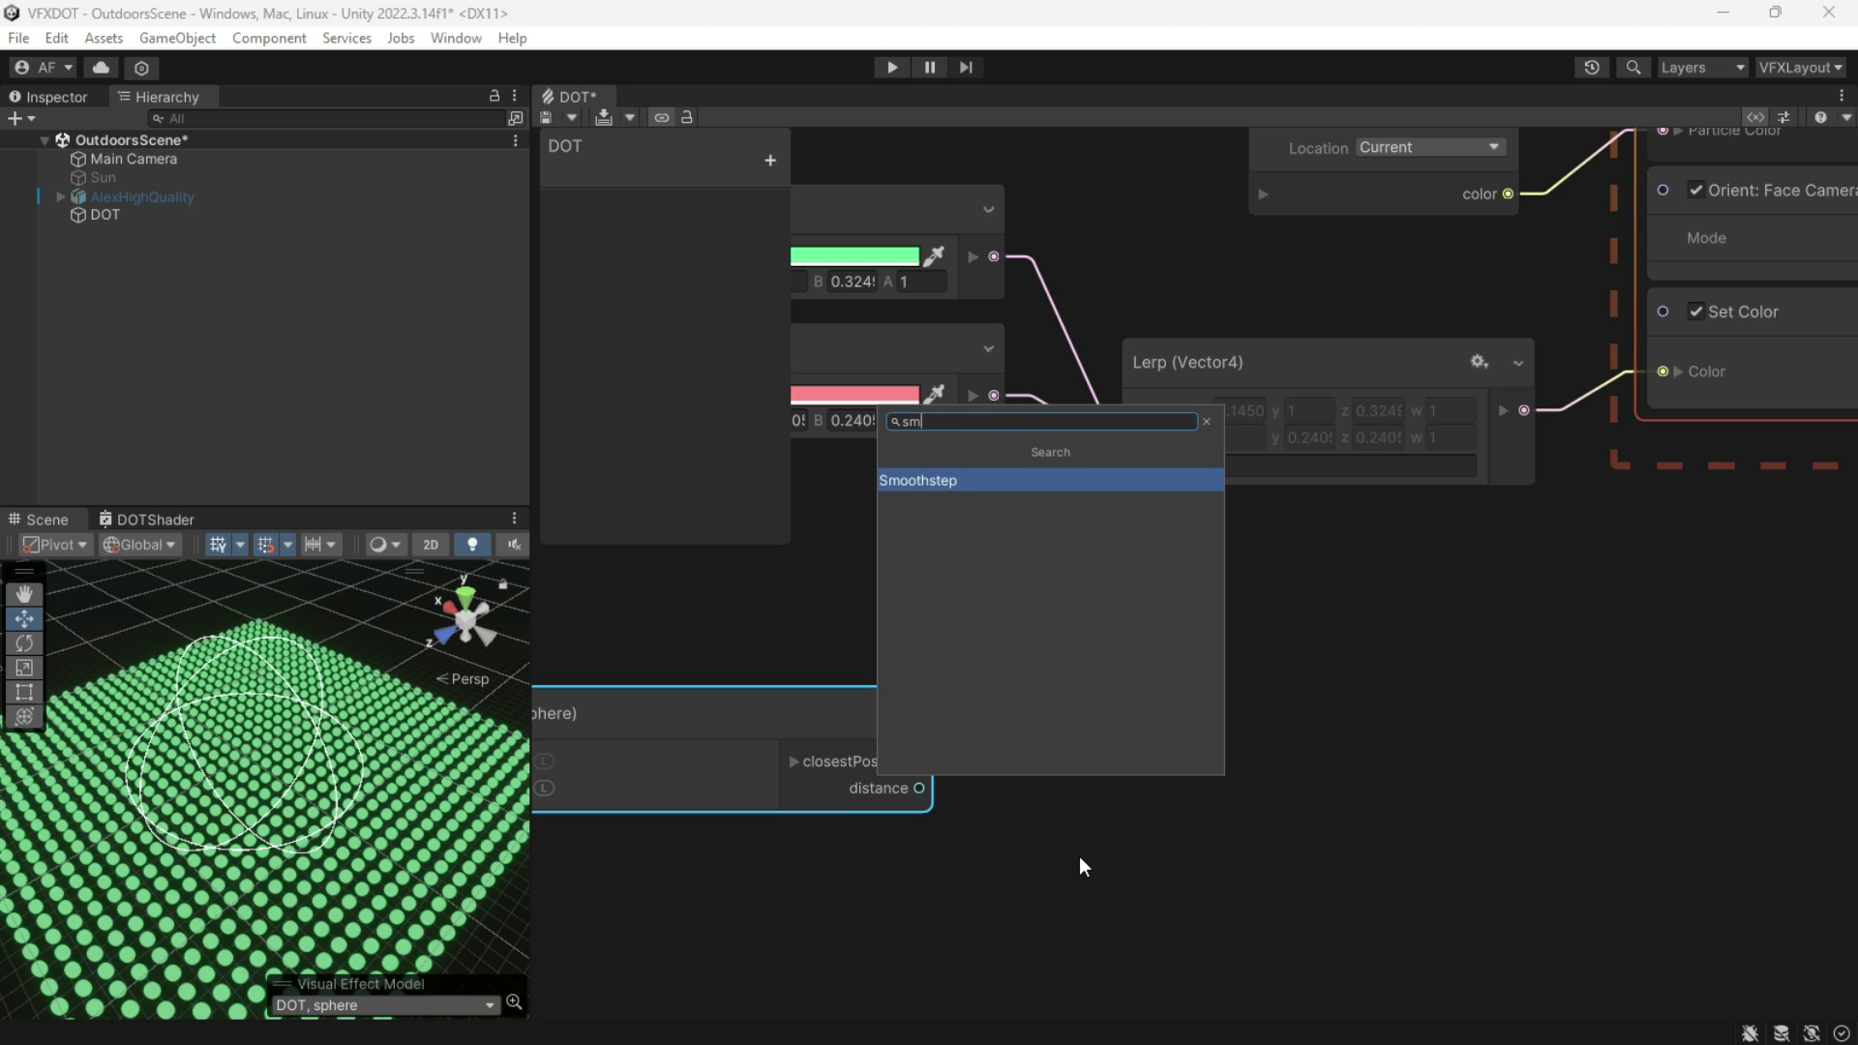
key(Return)
drag(1151, 735, 1206, 729)
Step: Reposition the Smoothstep node and connect the Sphere node's radius output to its S input
scroll(1124, 869, down, 1)
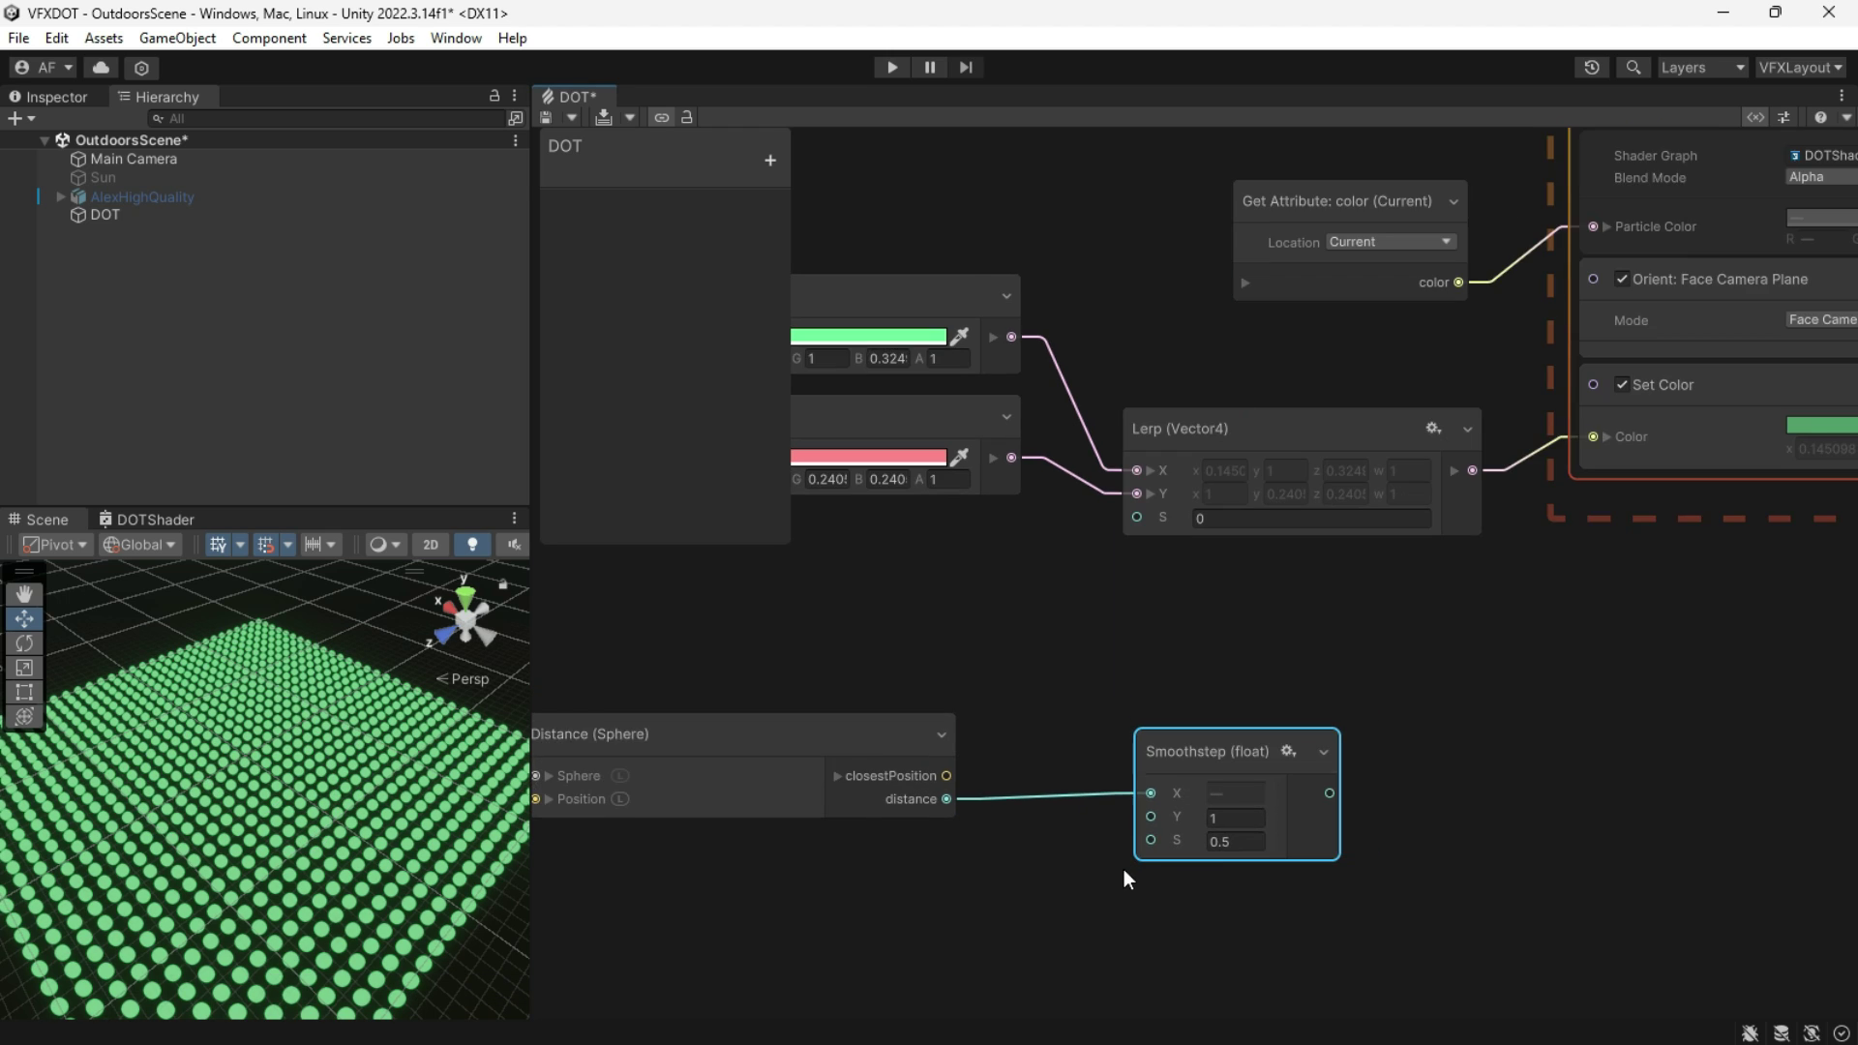
middle_drag(1124, 869, 1136, 804)
scroll(1137, 802, up, 1)
drag(1240, 654, 1234, 755)
middle_drag(1137, 740, 1428, 648)
drag(692, 586, 1421, 788)
Step: Add an Add node that adds 0.1 to the distance output and connect its result to the Smoothstep node's Y input
middle_drag(1349, 829, 1265, 880)
scroll(1265, 880, up, 1)
drag(1145, 652, 1053, 839)
text(add)
key(Return)
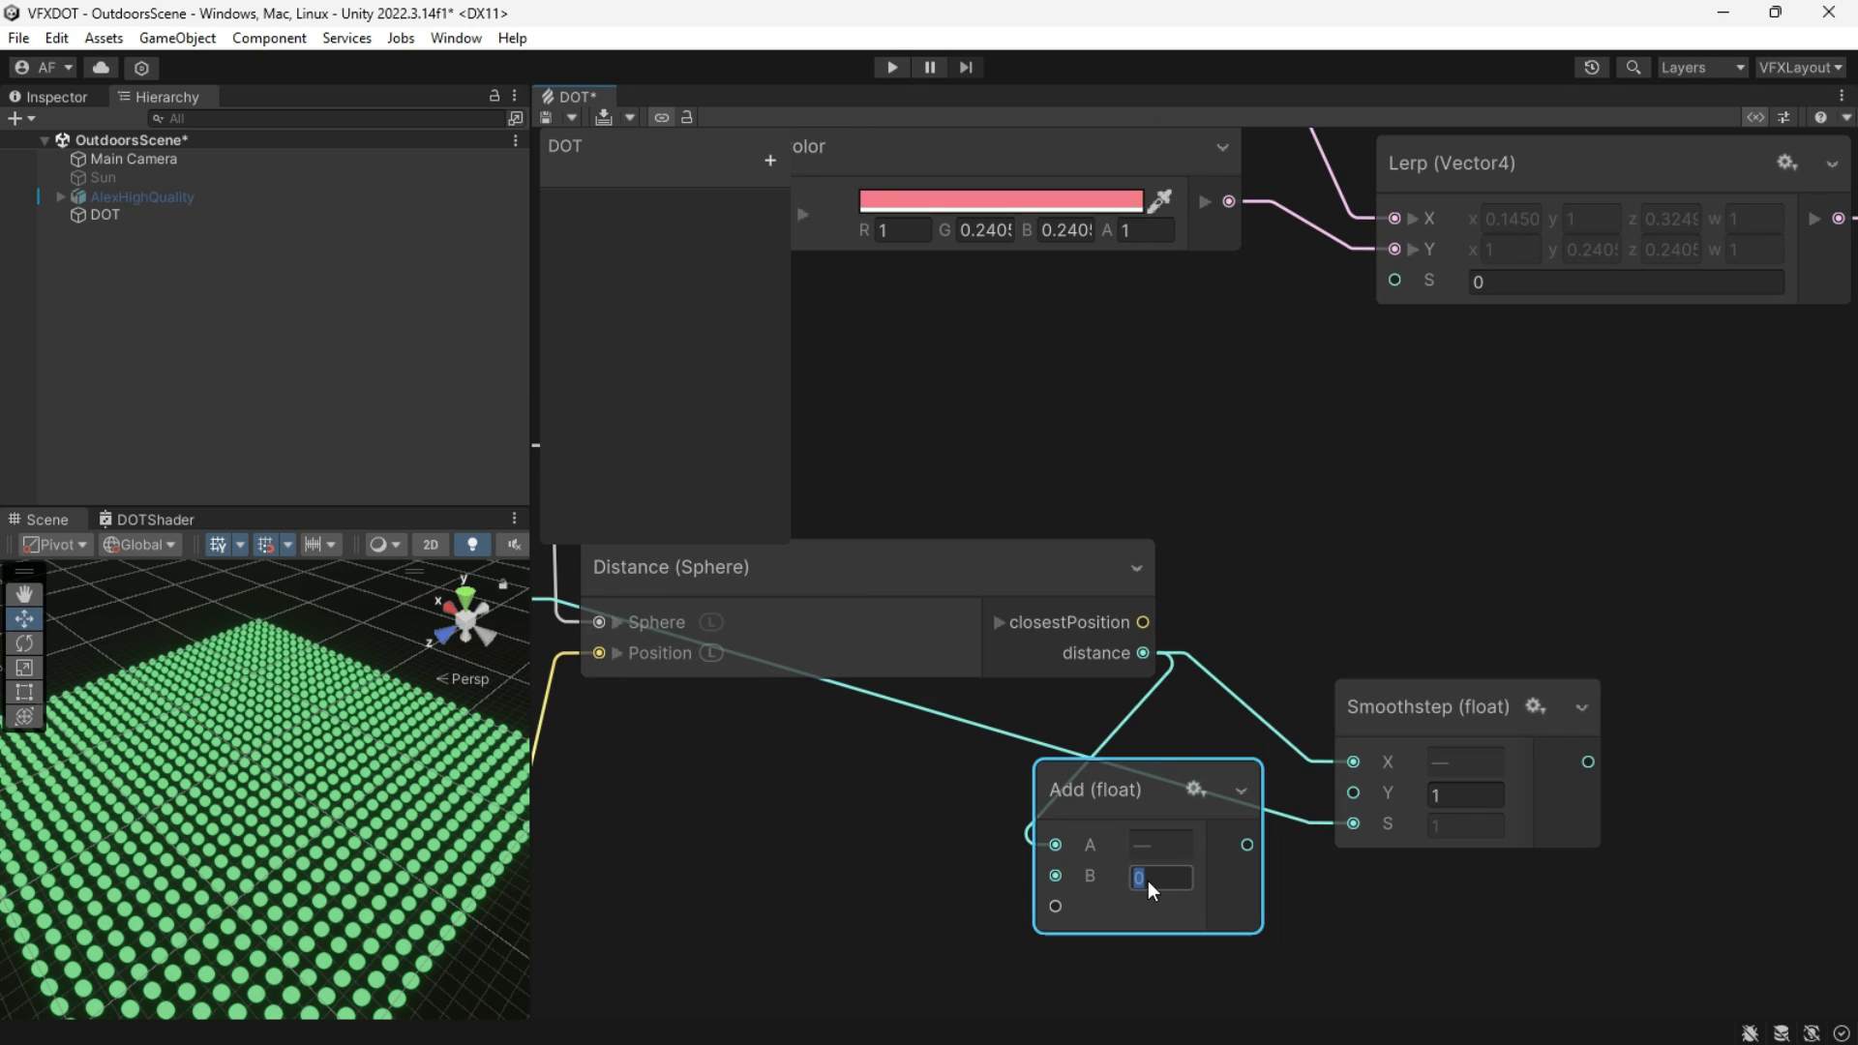
click(1148, 877)
text(0.1)
drag(1247, 845, 1353, 793)
Step: Connect the Smoothstep output to the Lerp node's S input and move the distance node group clear of the Lerp node
drag(1386, 711, 1483, 643)
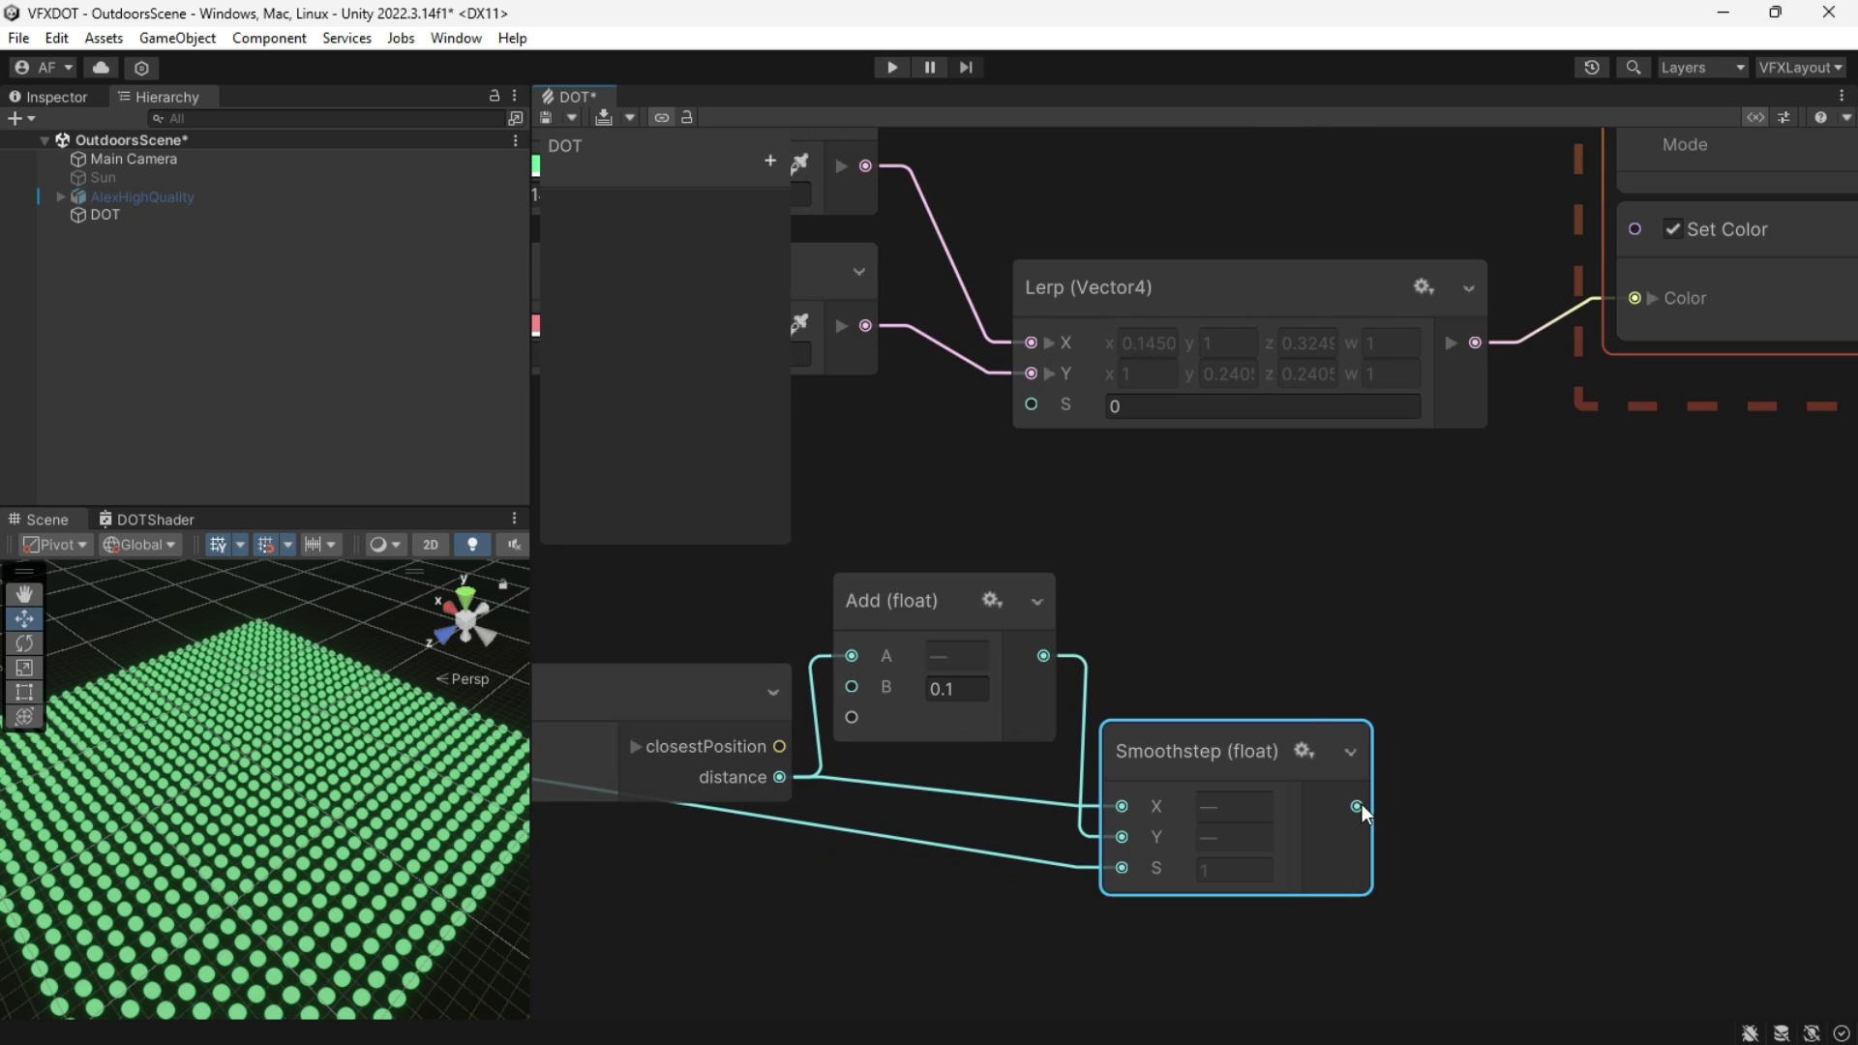
drag(1360, 805, 1046, 407)
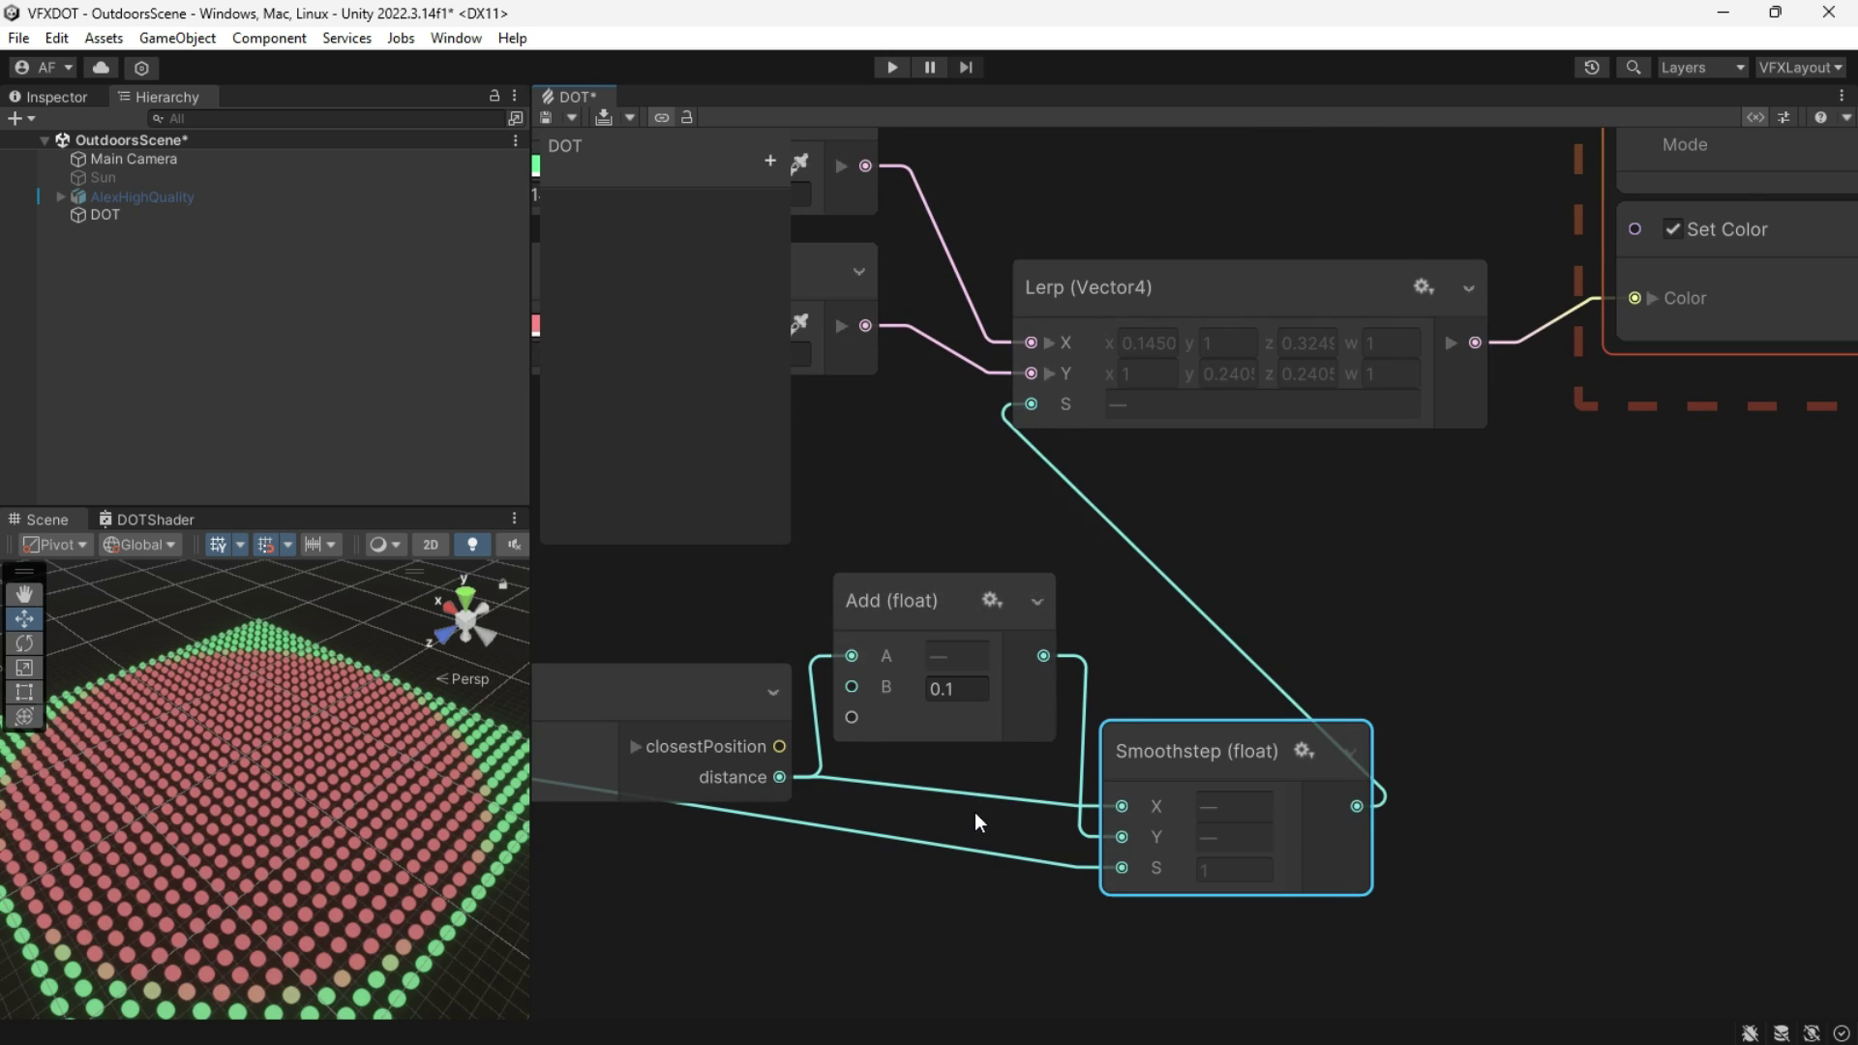
scroll(1385, 751, down, 3)
drag(1428, 641, 591, 848)
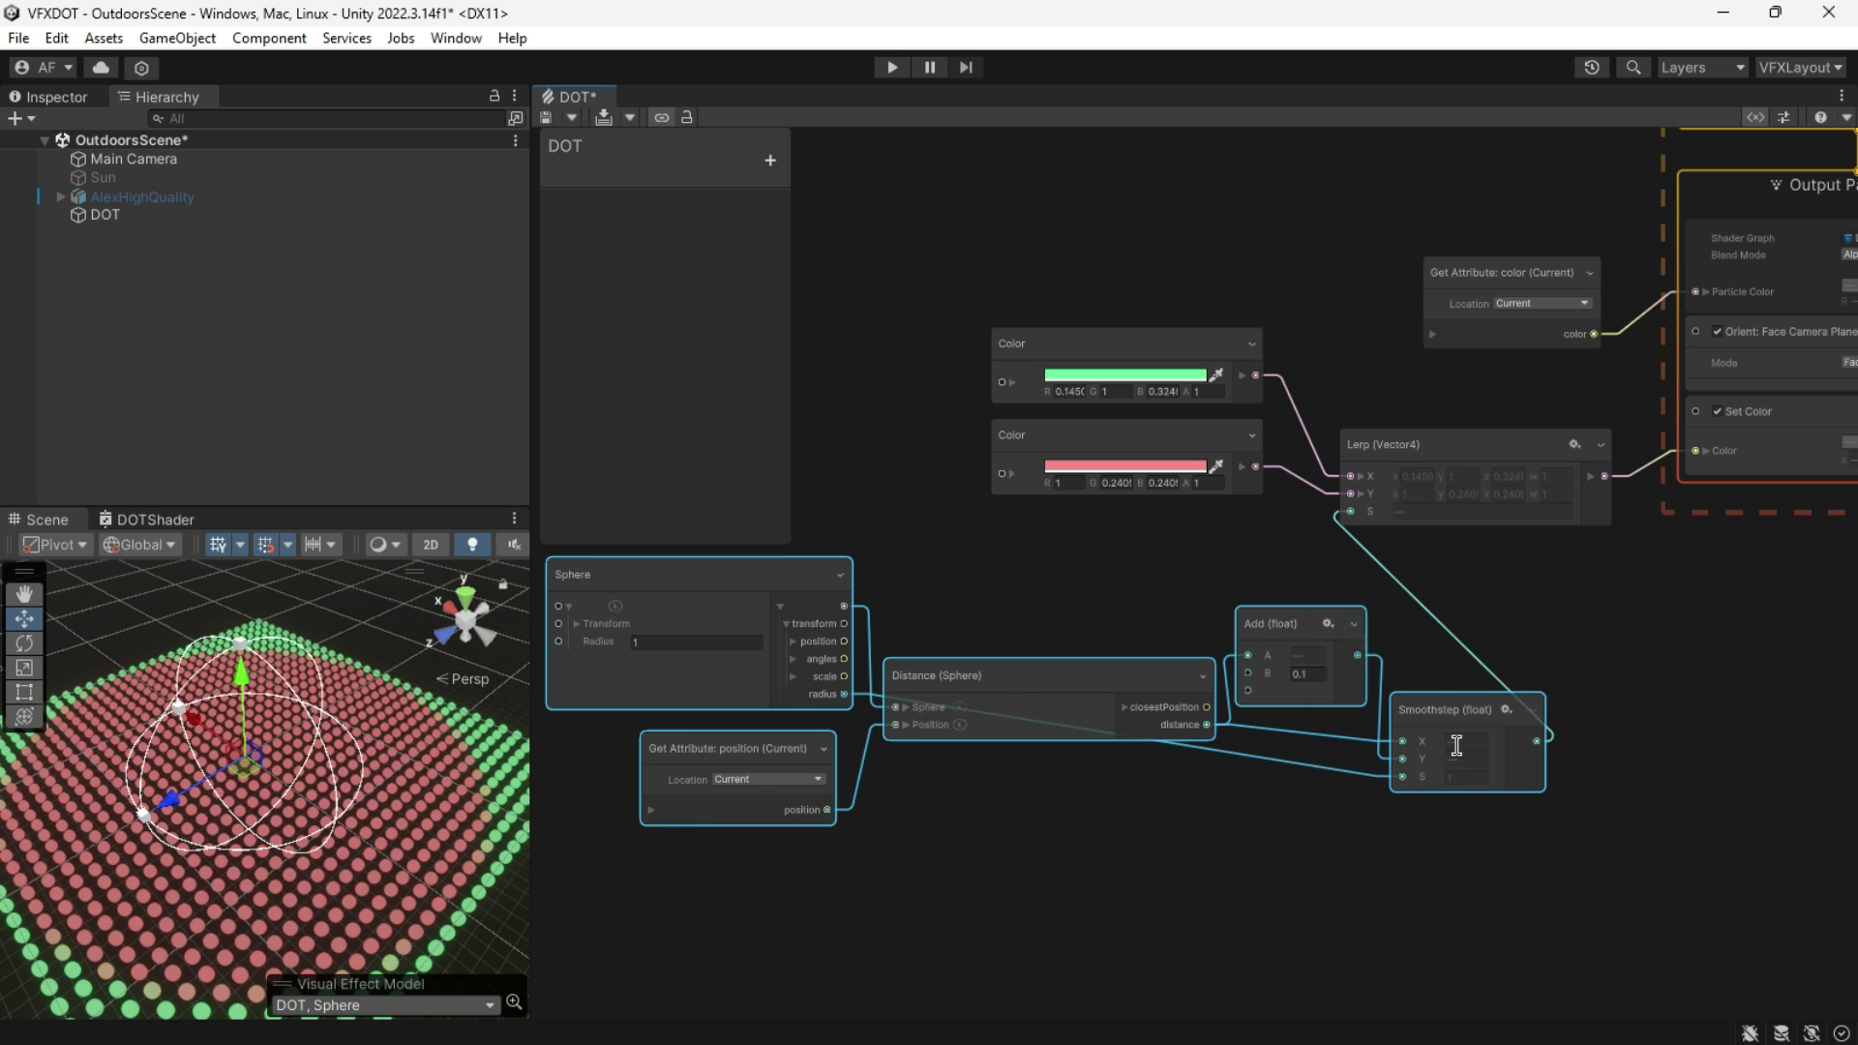
drag(1449, 721, 1181, 666)
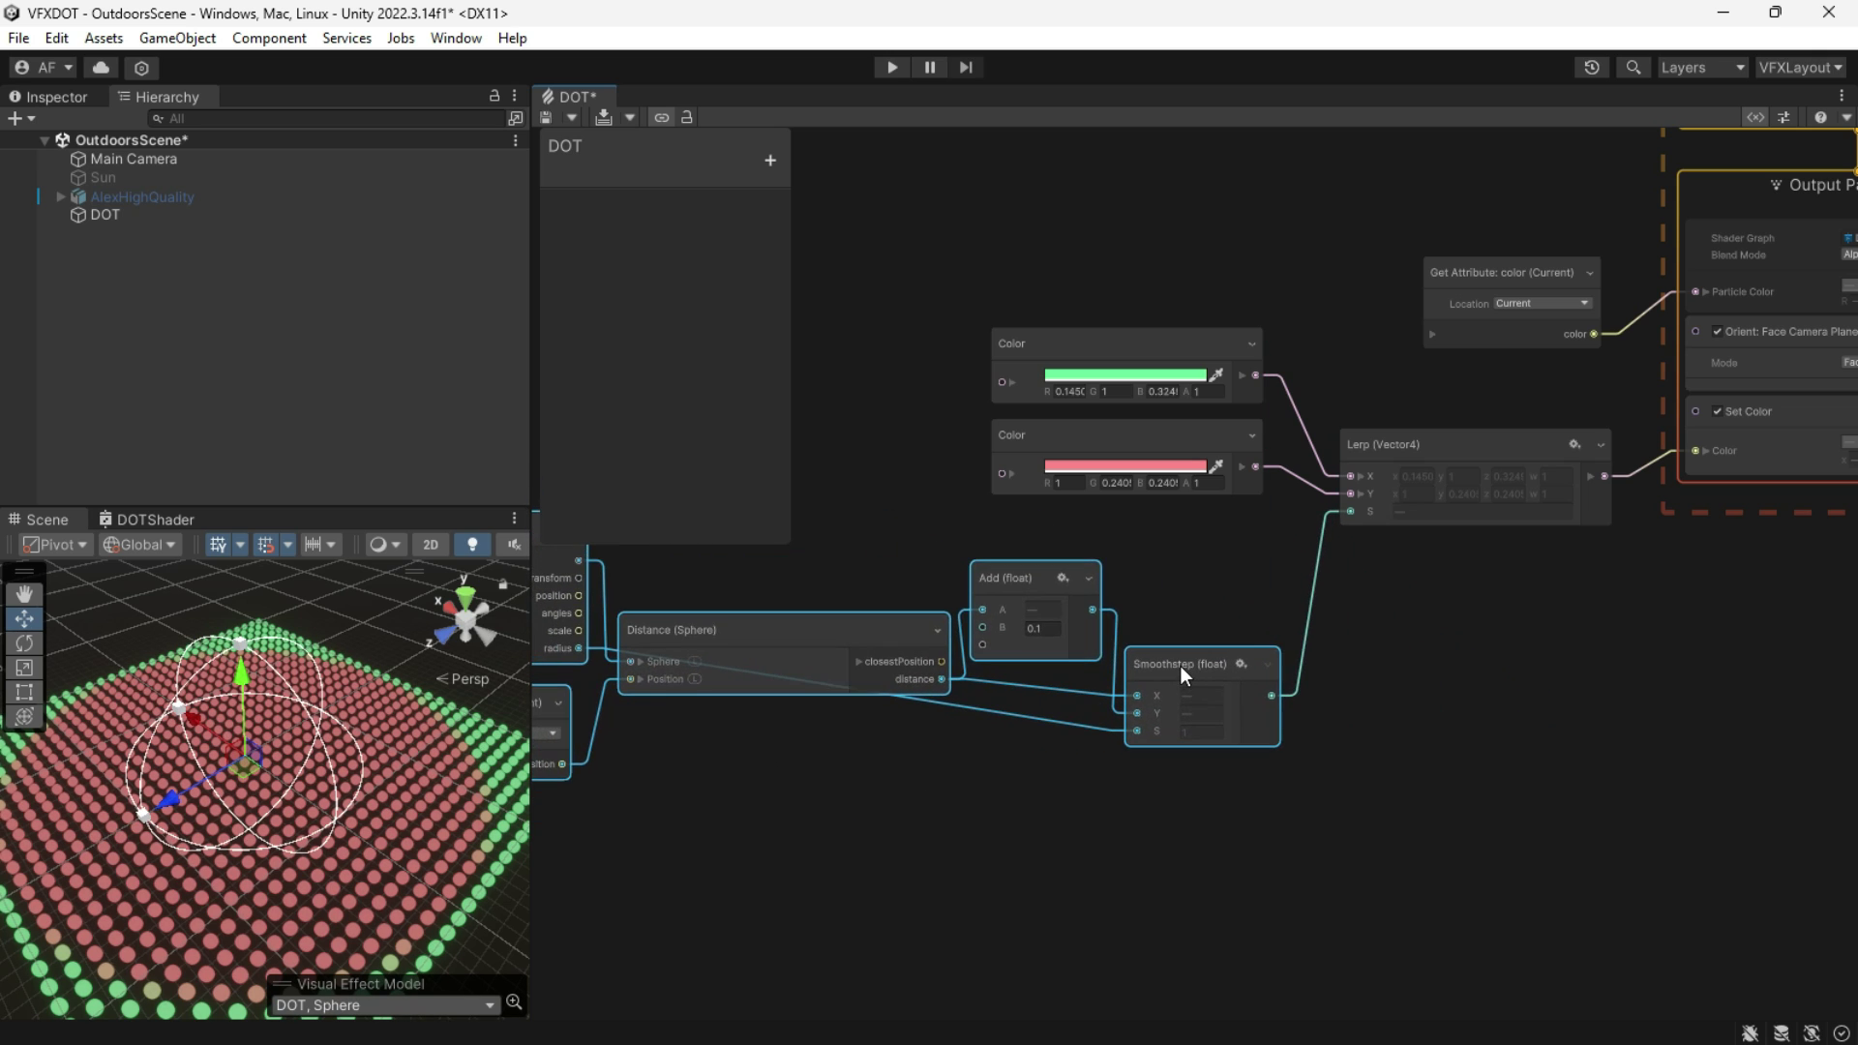
click(1355, 712)
Step: Reduce the Sphere's radius to 0.6 with its scene gizmo and set the Add node's B value to 0.83
scroll(1386, 740, up, 2)
scroll(1351, 754, down, 2)
middle_drag(1302, 756, 1340, 794)
scroll(949, 793, up, 1)
middle_drag(950, 793, 1179, 815)
scroll(728, 708, up, 1)
click(727, 708)
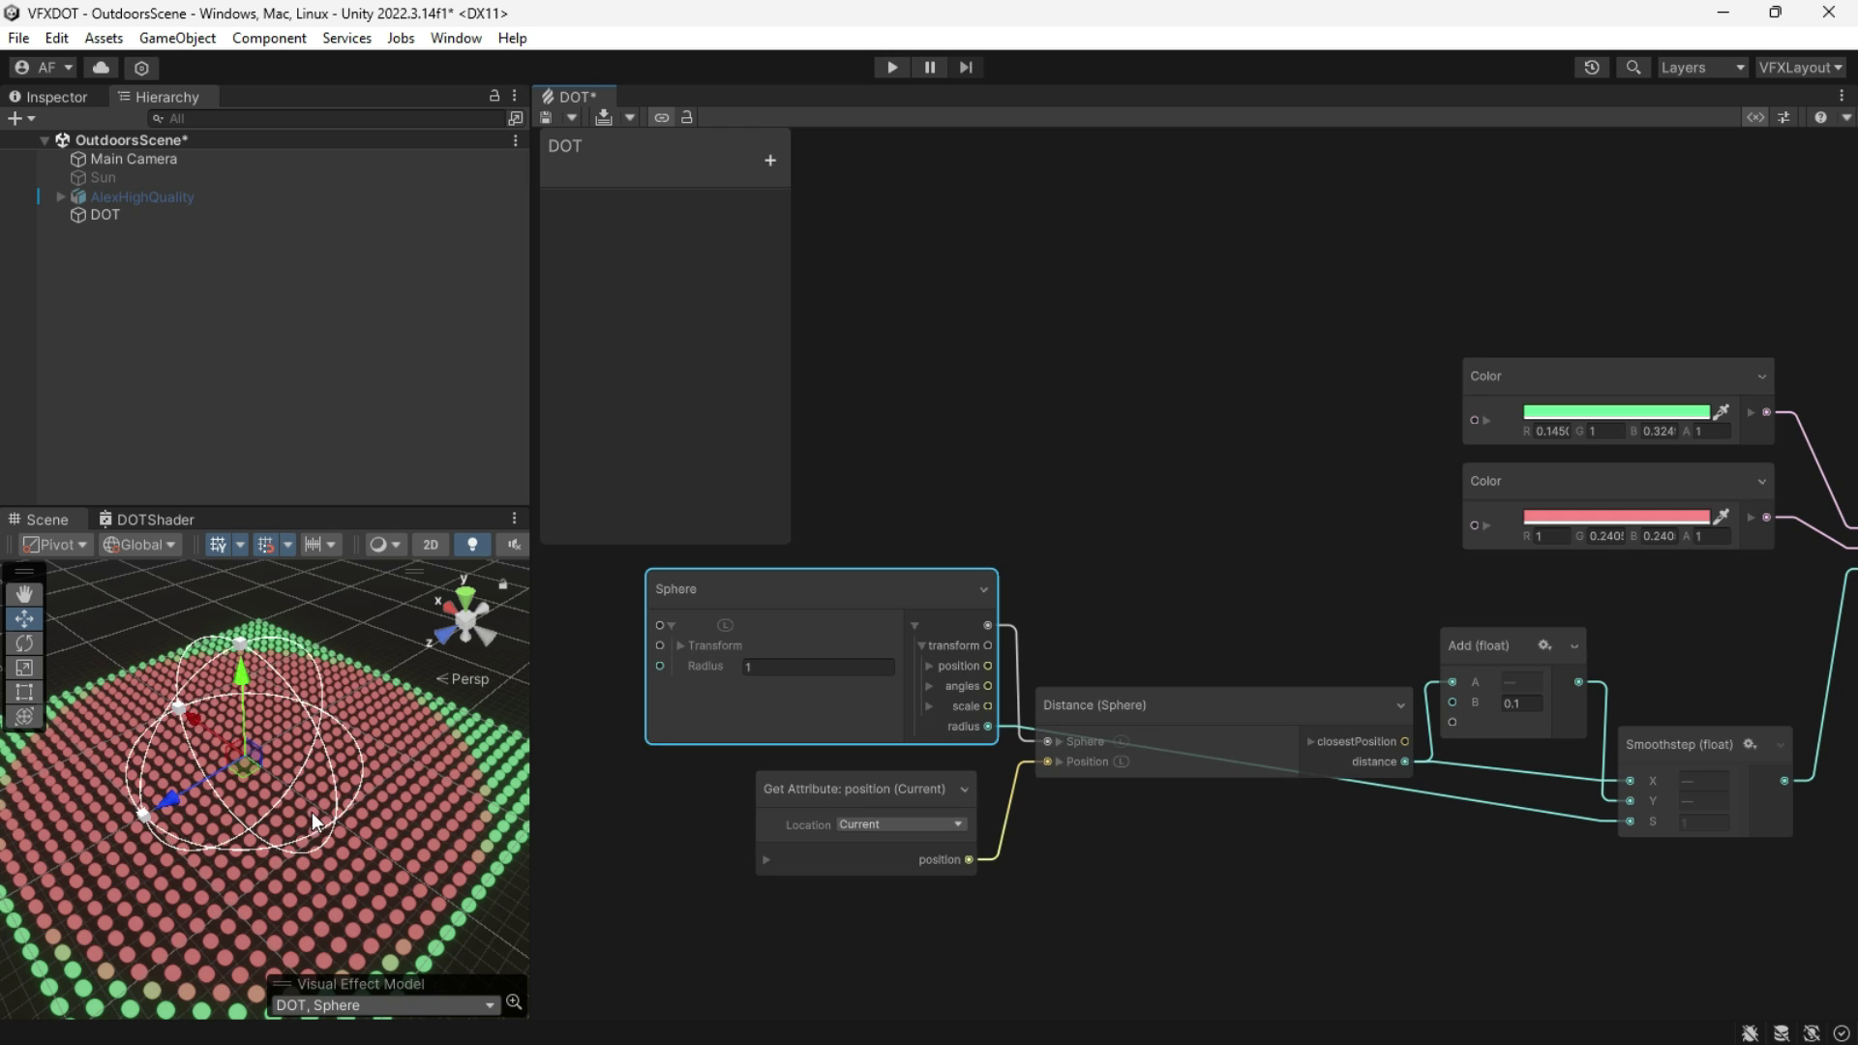
drag(151, 815, 180, 783)
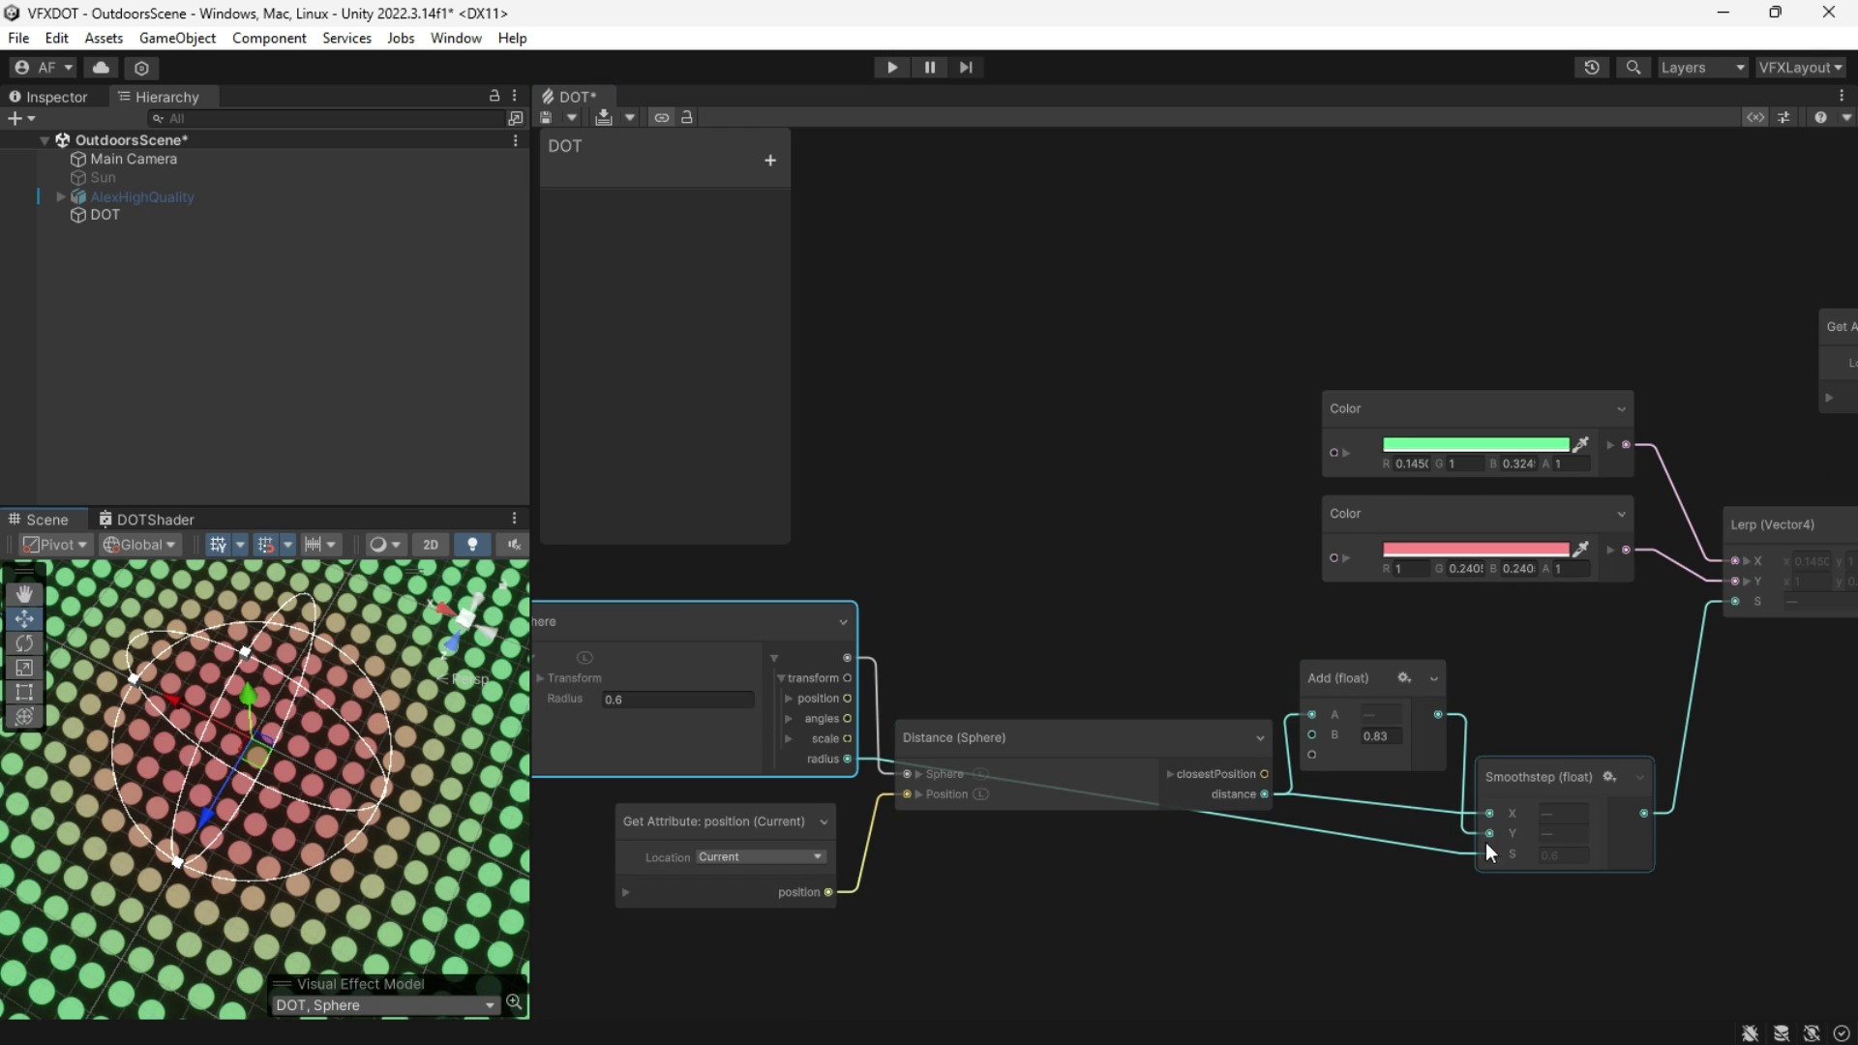
Step: Try a pink color on the lower Color node
scroll(1514, 647, up, 3)
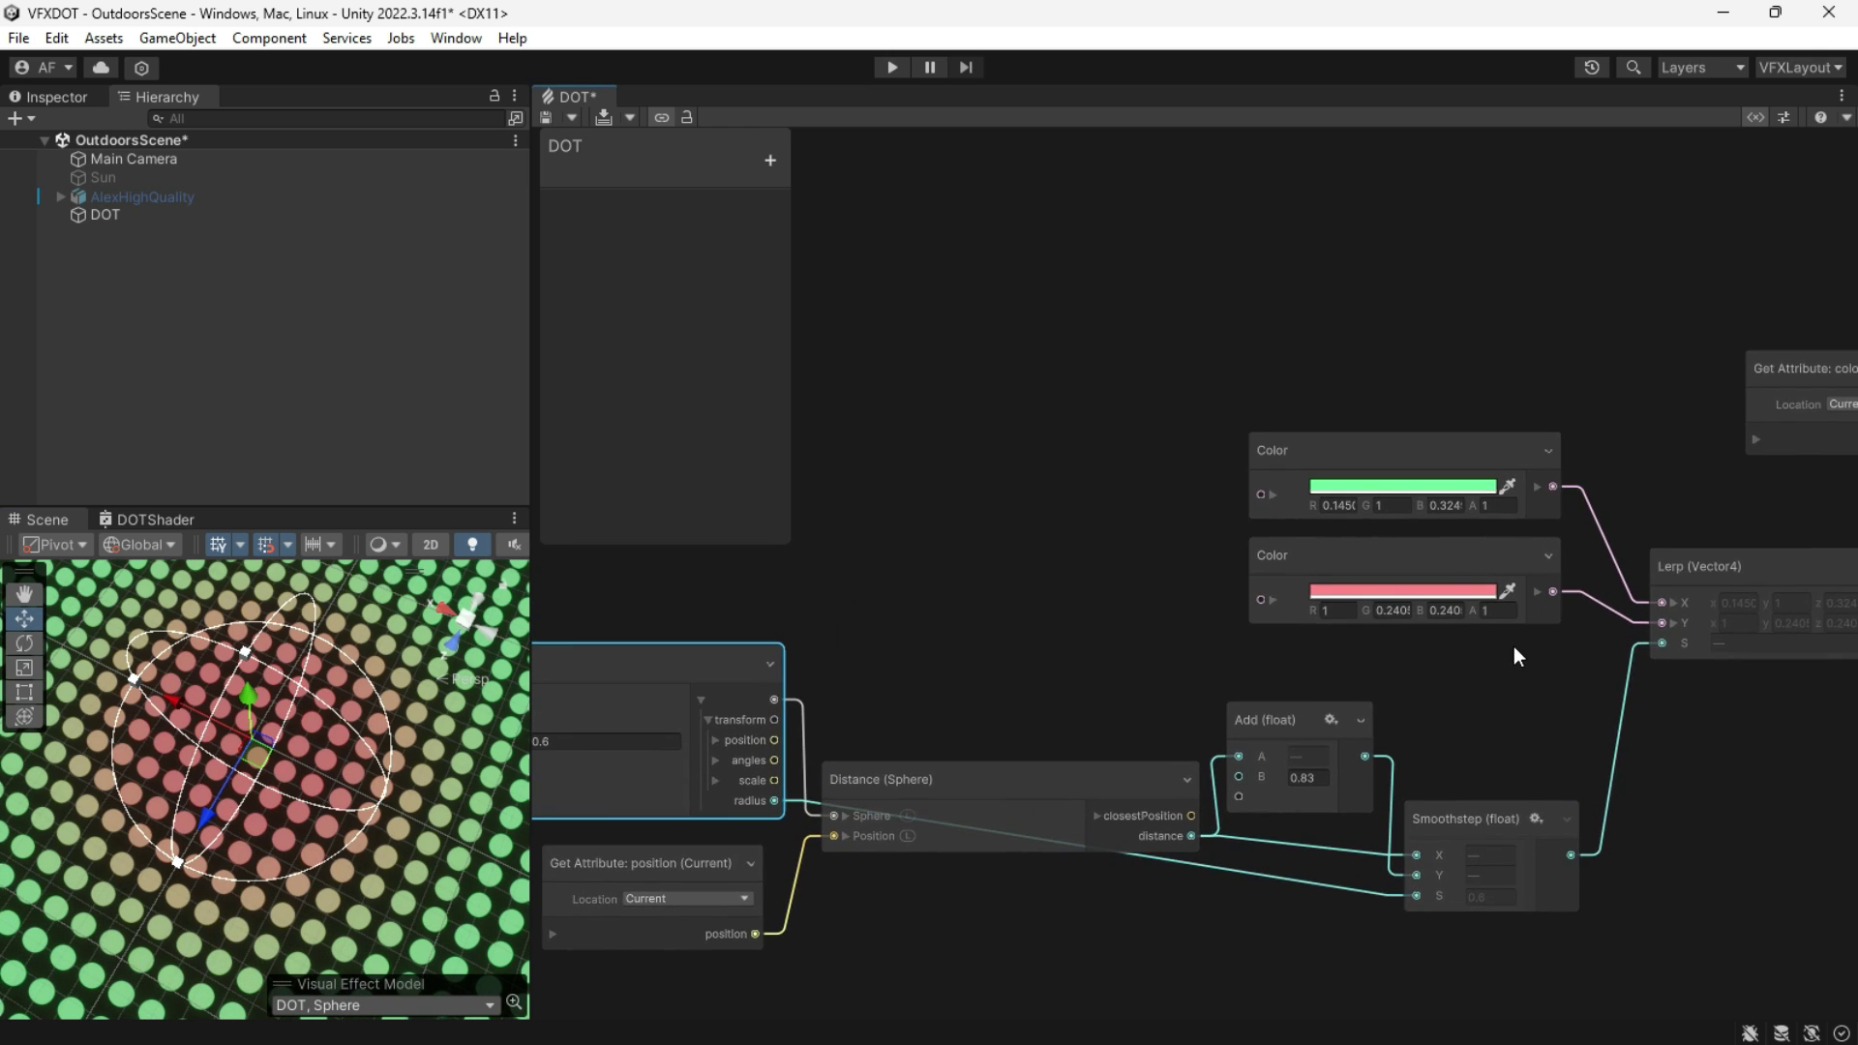
click(1435, 577)
drag(1519, 492, 1659, 643)
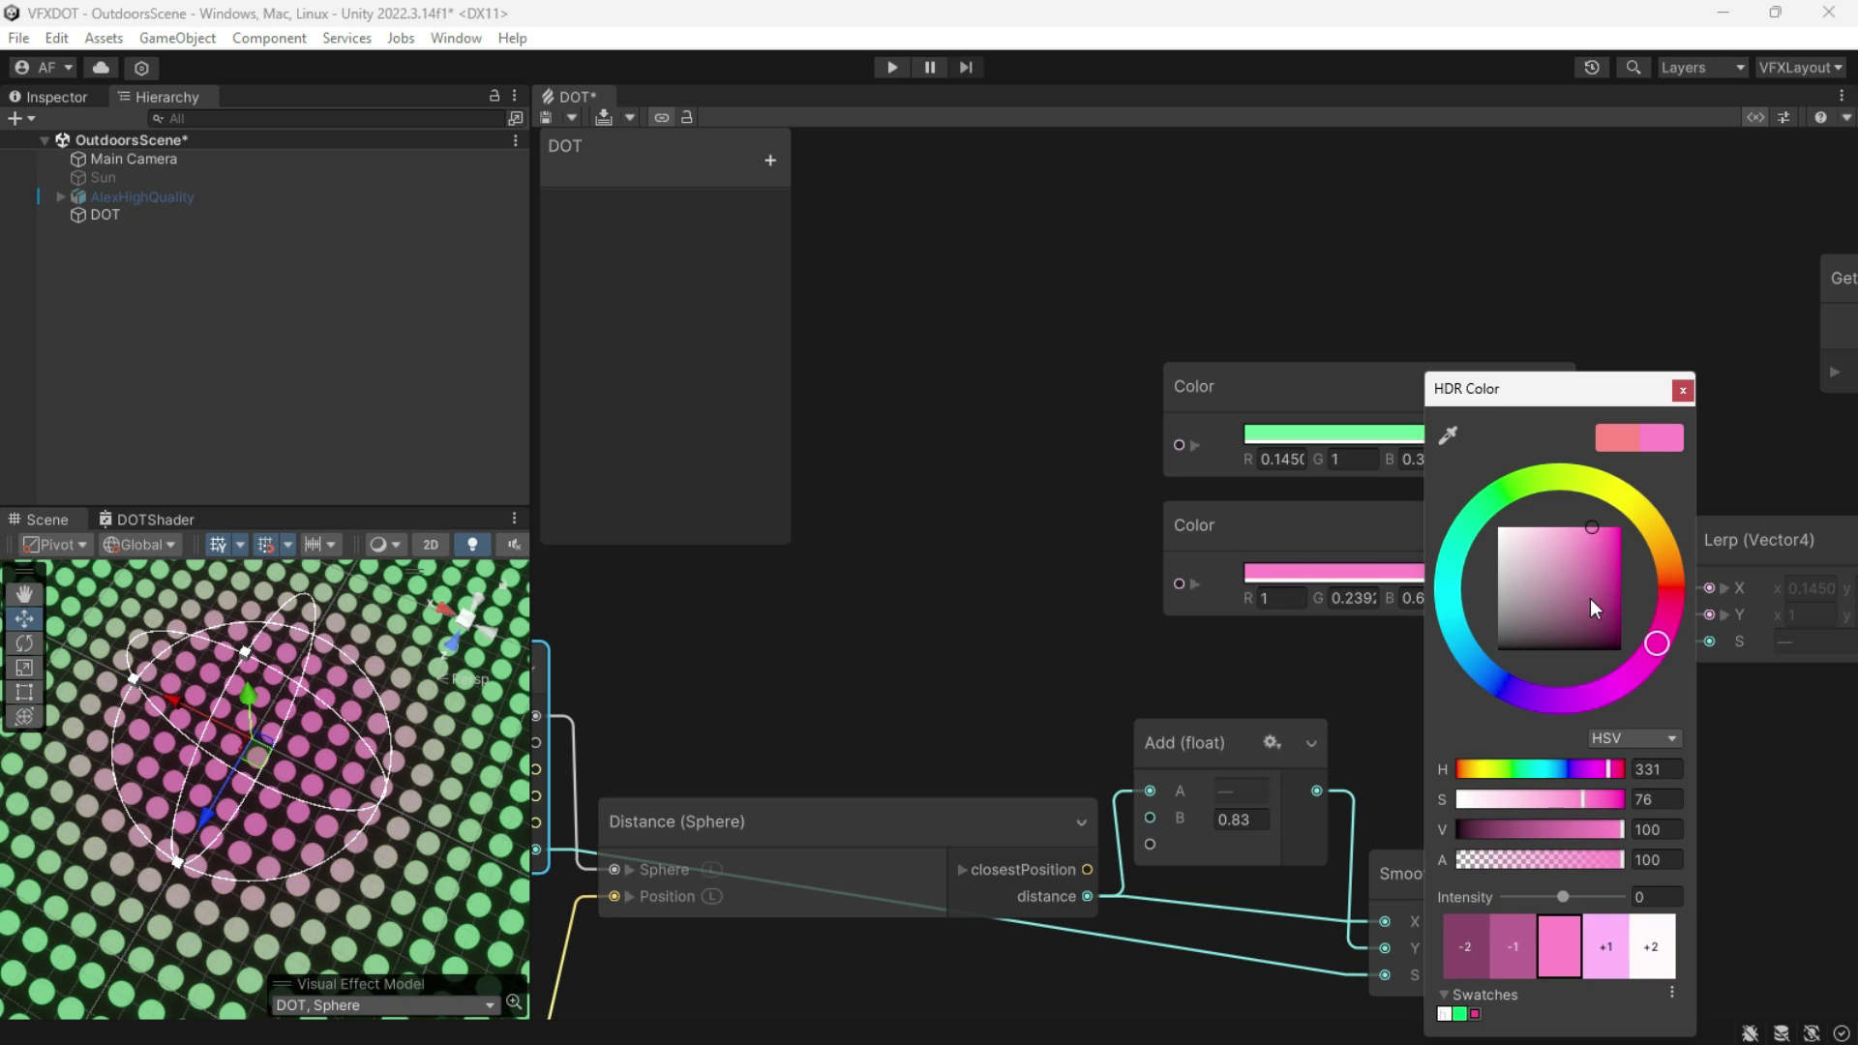
click(1683, 390)
scroll(1481, 706, down, 3)
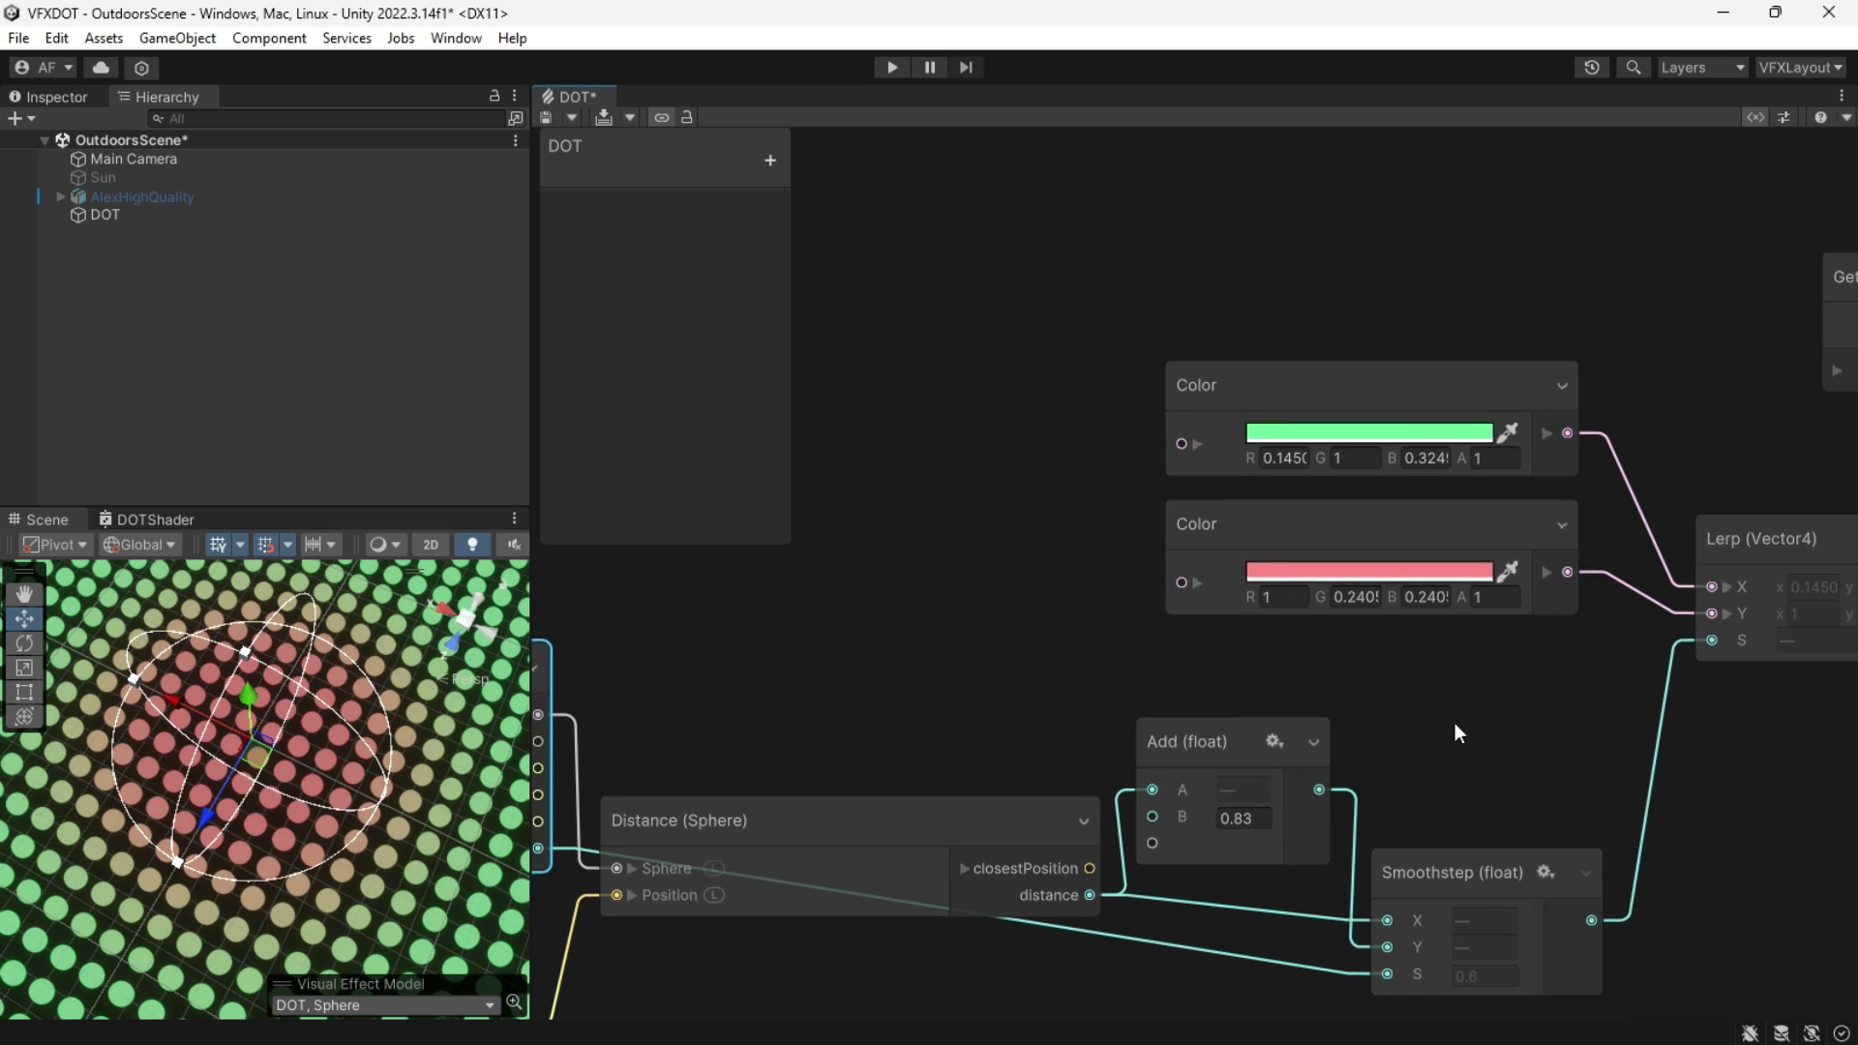
Step: Delete the Add and Smoothstep nodes between the Distance (Sphere) and Lerp nodes
scroll(1384, 794, up, 1)
drag(1404, 764, 1363, 764)
scroll(387, 707, up, 3)
right_drag(405, 715, 253, 724)
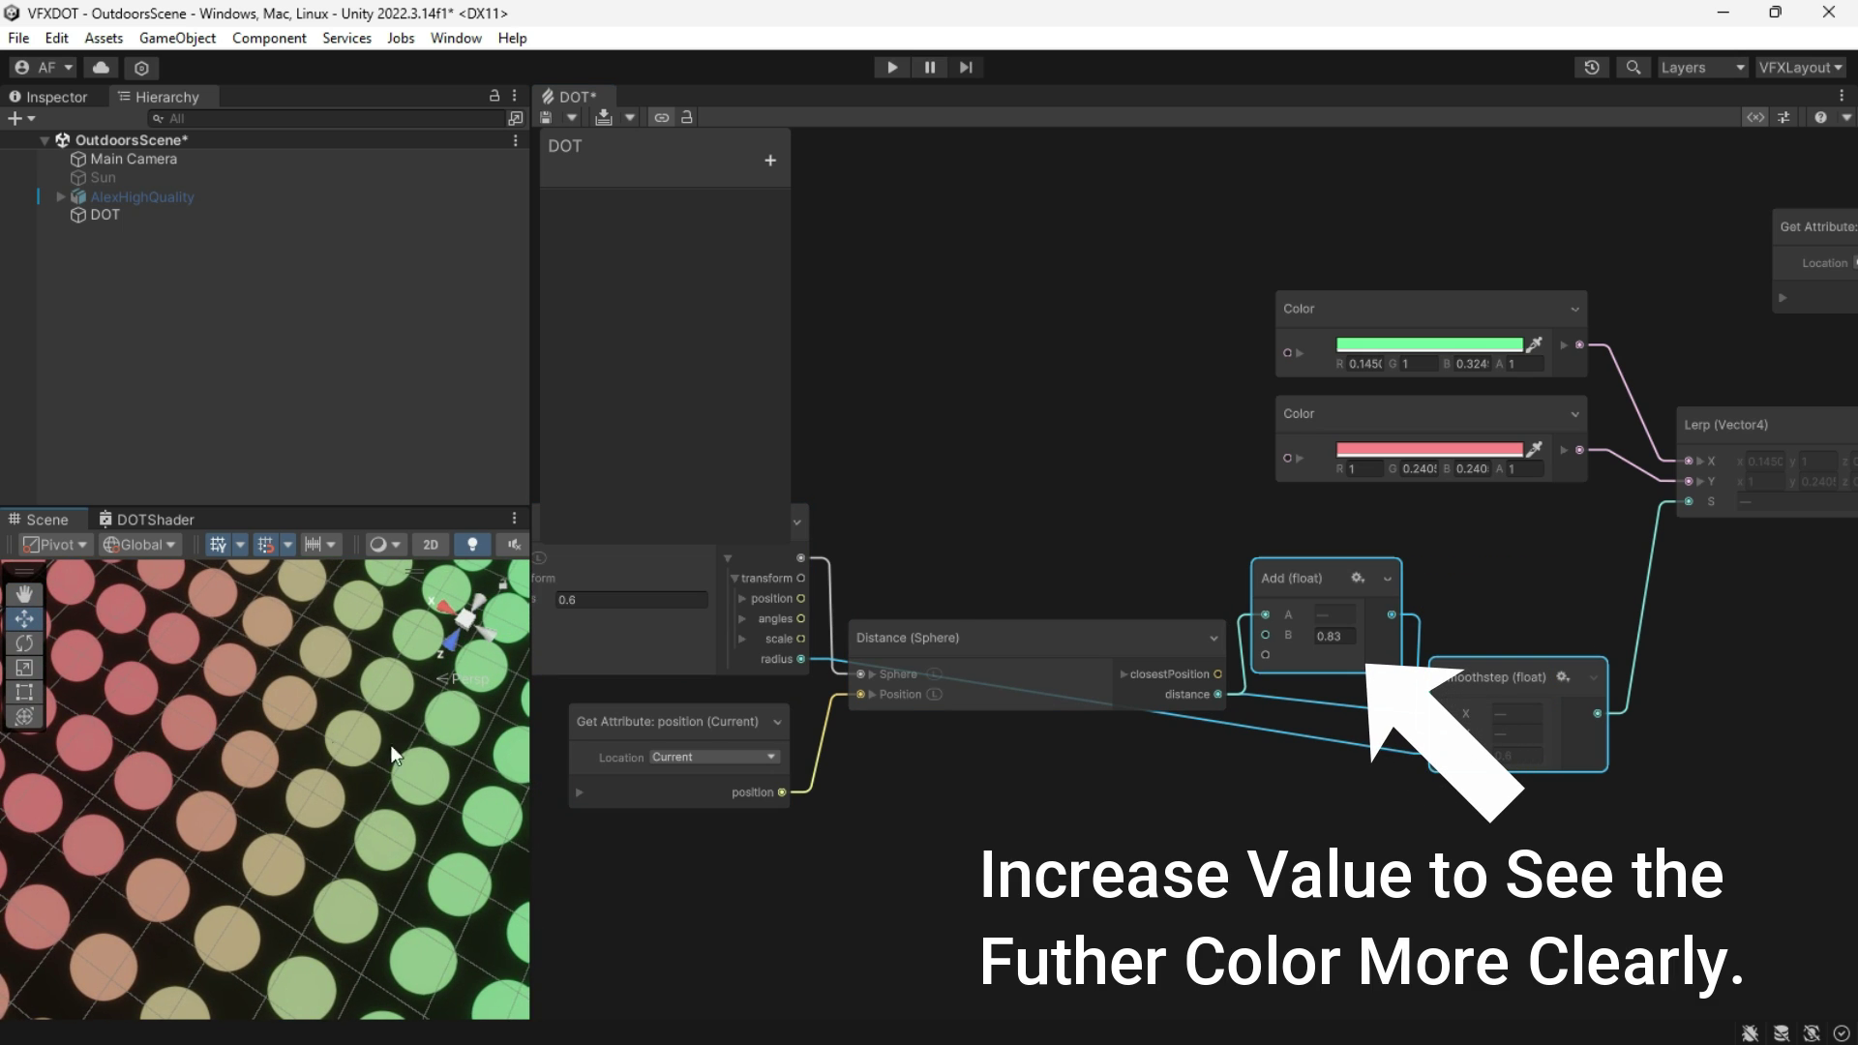
right_drag(414, 763, 378, 808)
drag(1566, 590, 1357, 764)
key(ctrl+s)
key(Delete)
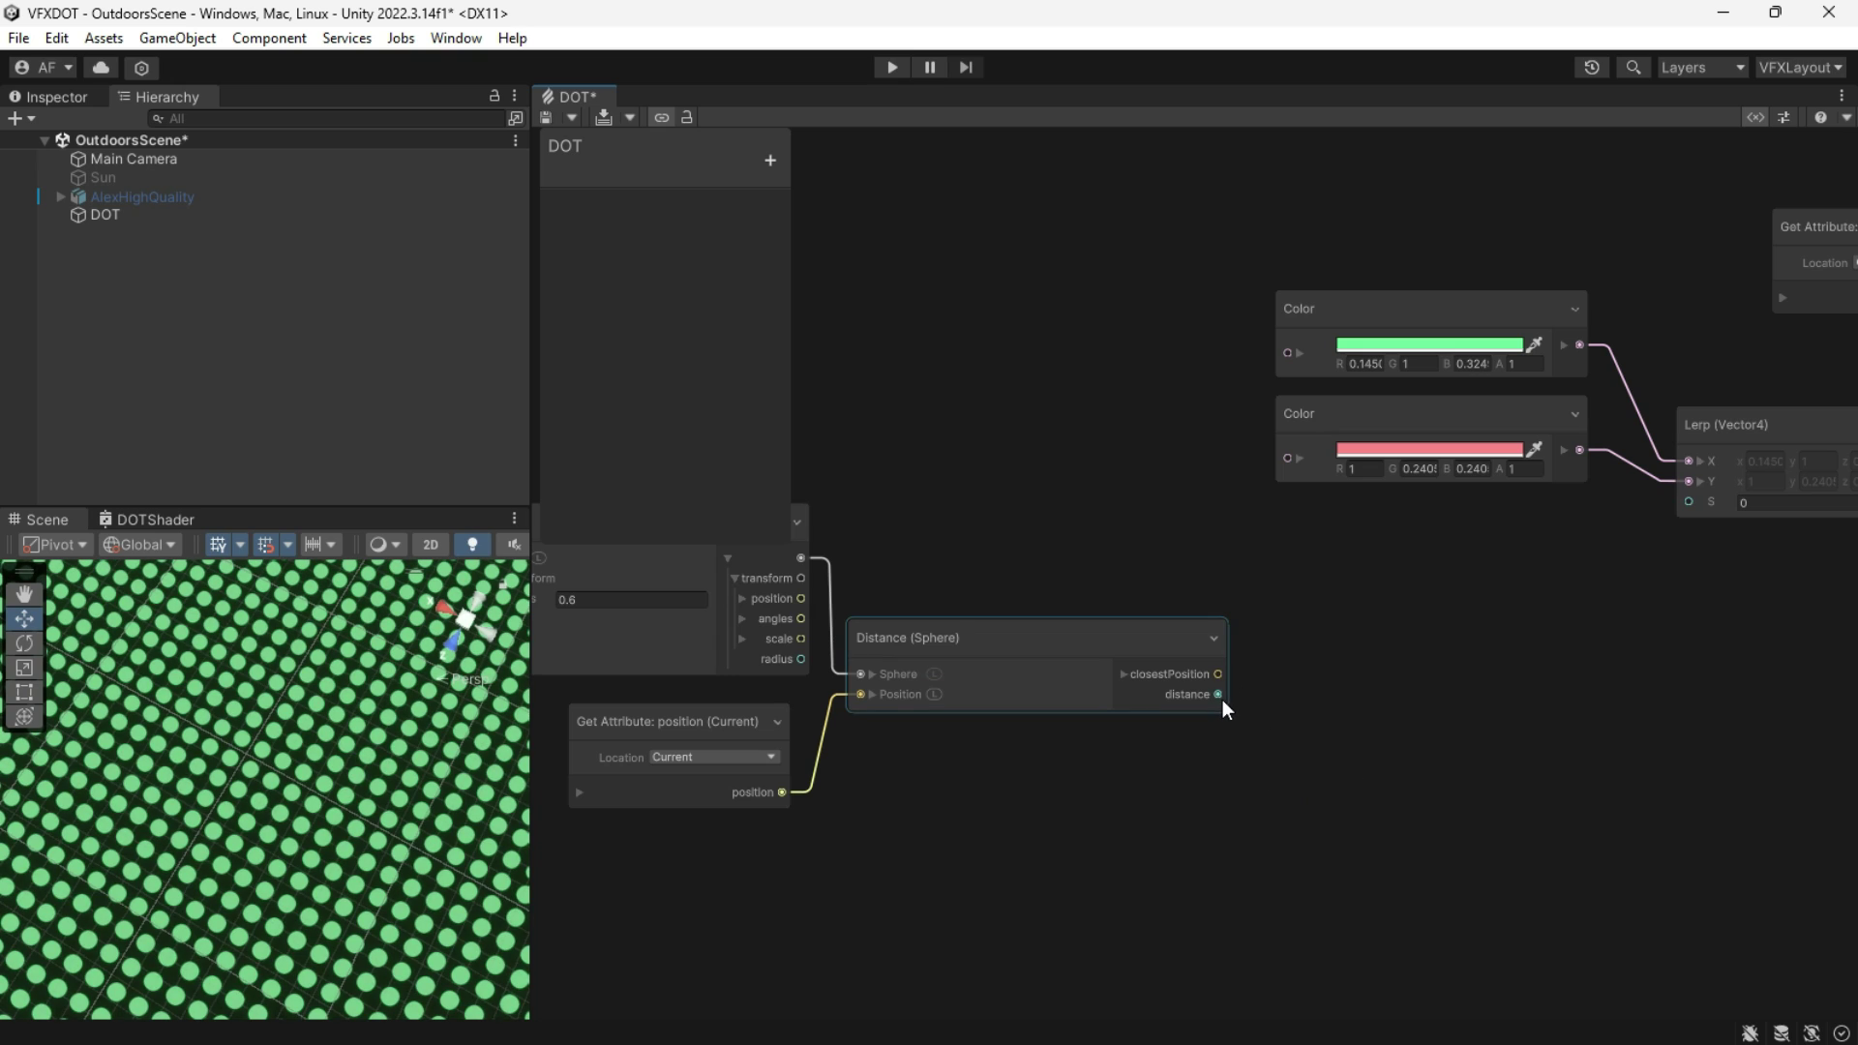
Step: Add a Compare node with the Greater condition, taking distance into Left and the Sphere's radius into Right
key(space)
text(compare)
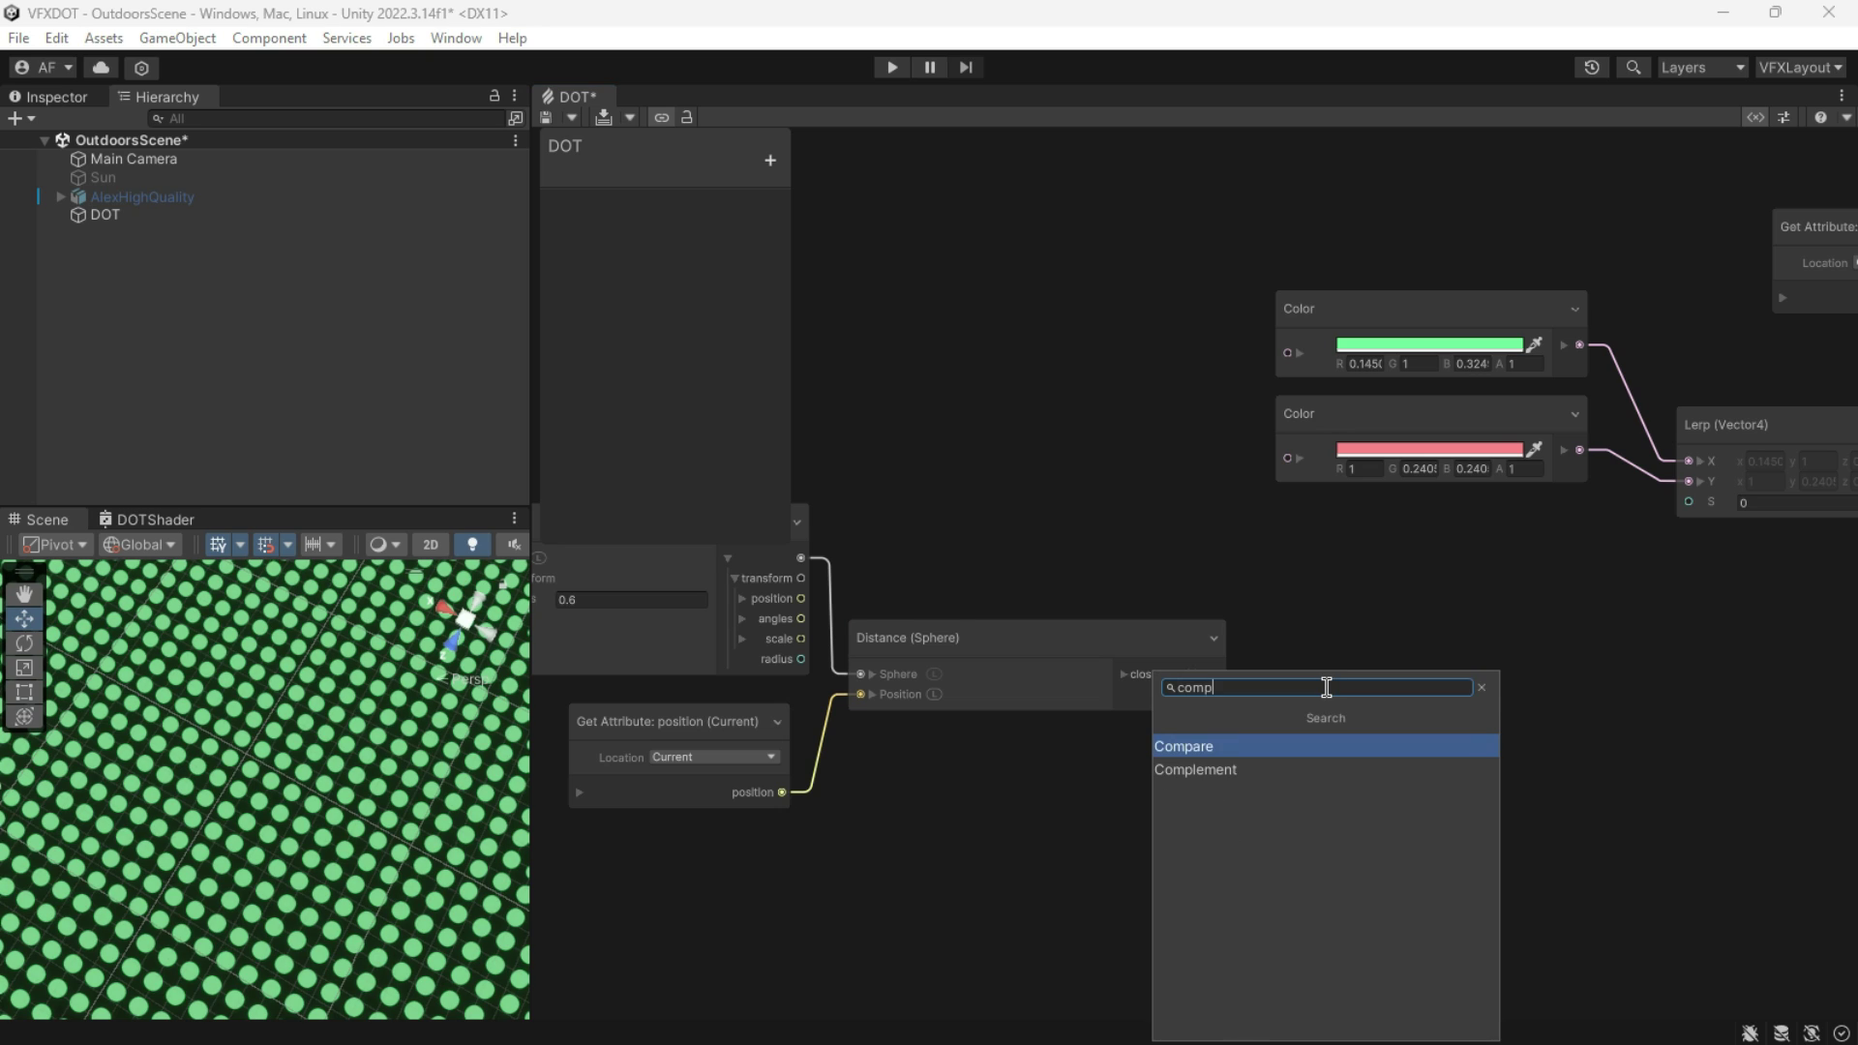
key(Return)
scroll(1420, 672, up, 2)
drag(1234, 682, 1383, 800)
drag(758, 635, 1382, 824)
middle_drag(1392, 830, 1270, 800)
click(1276, 765)
click(1288, 894)
Step: Add a Branch node driven by the Compare output and set its True value to 1
middle_drag(1410, 842, 1329, 854)
drag(1231, 815, 1336, 753)
text(bra)
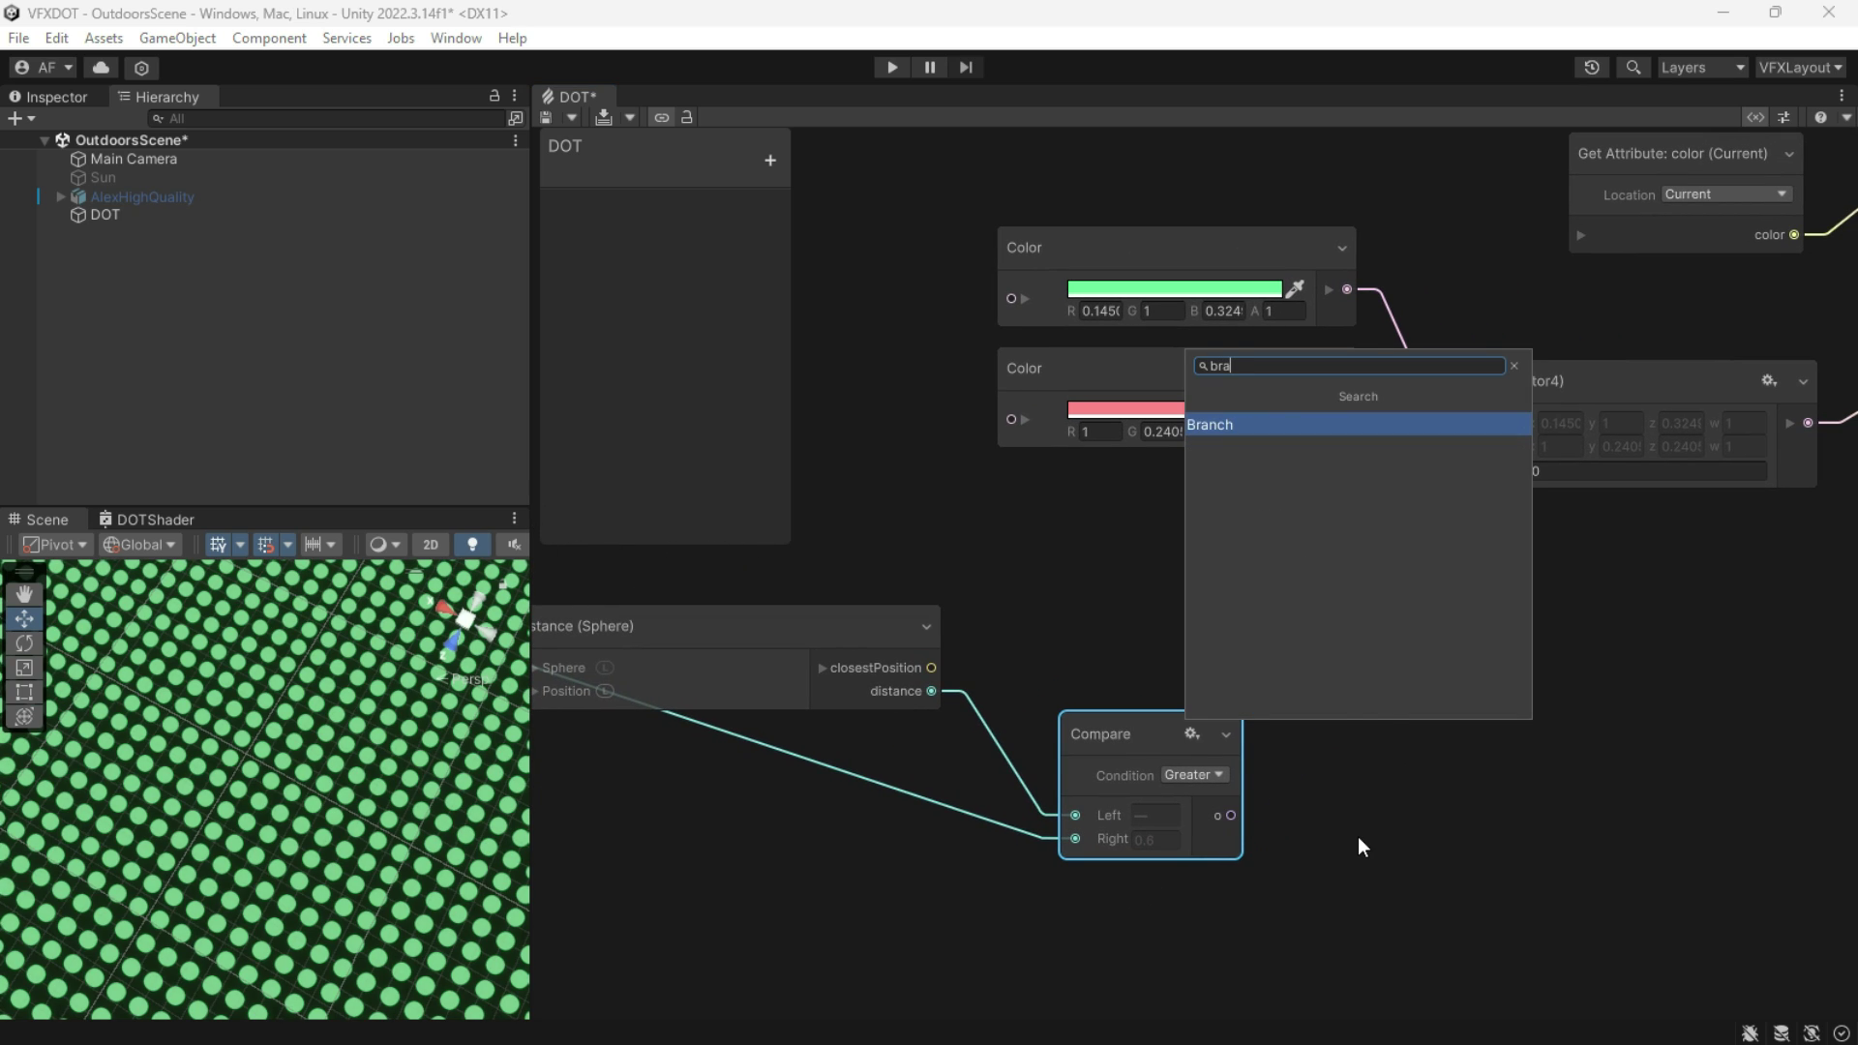
key(Return)
text(1)
click(1460, 811)
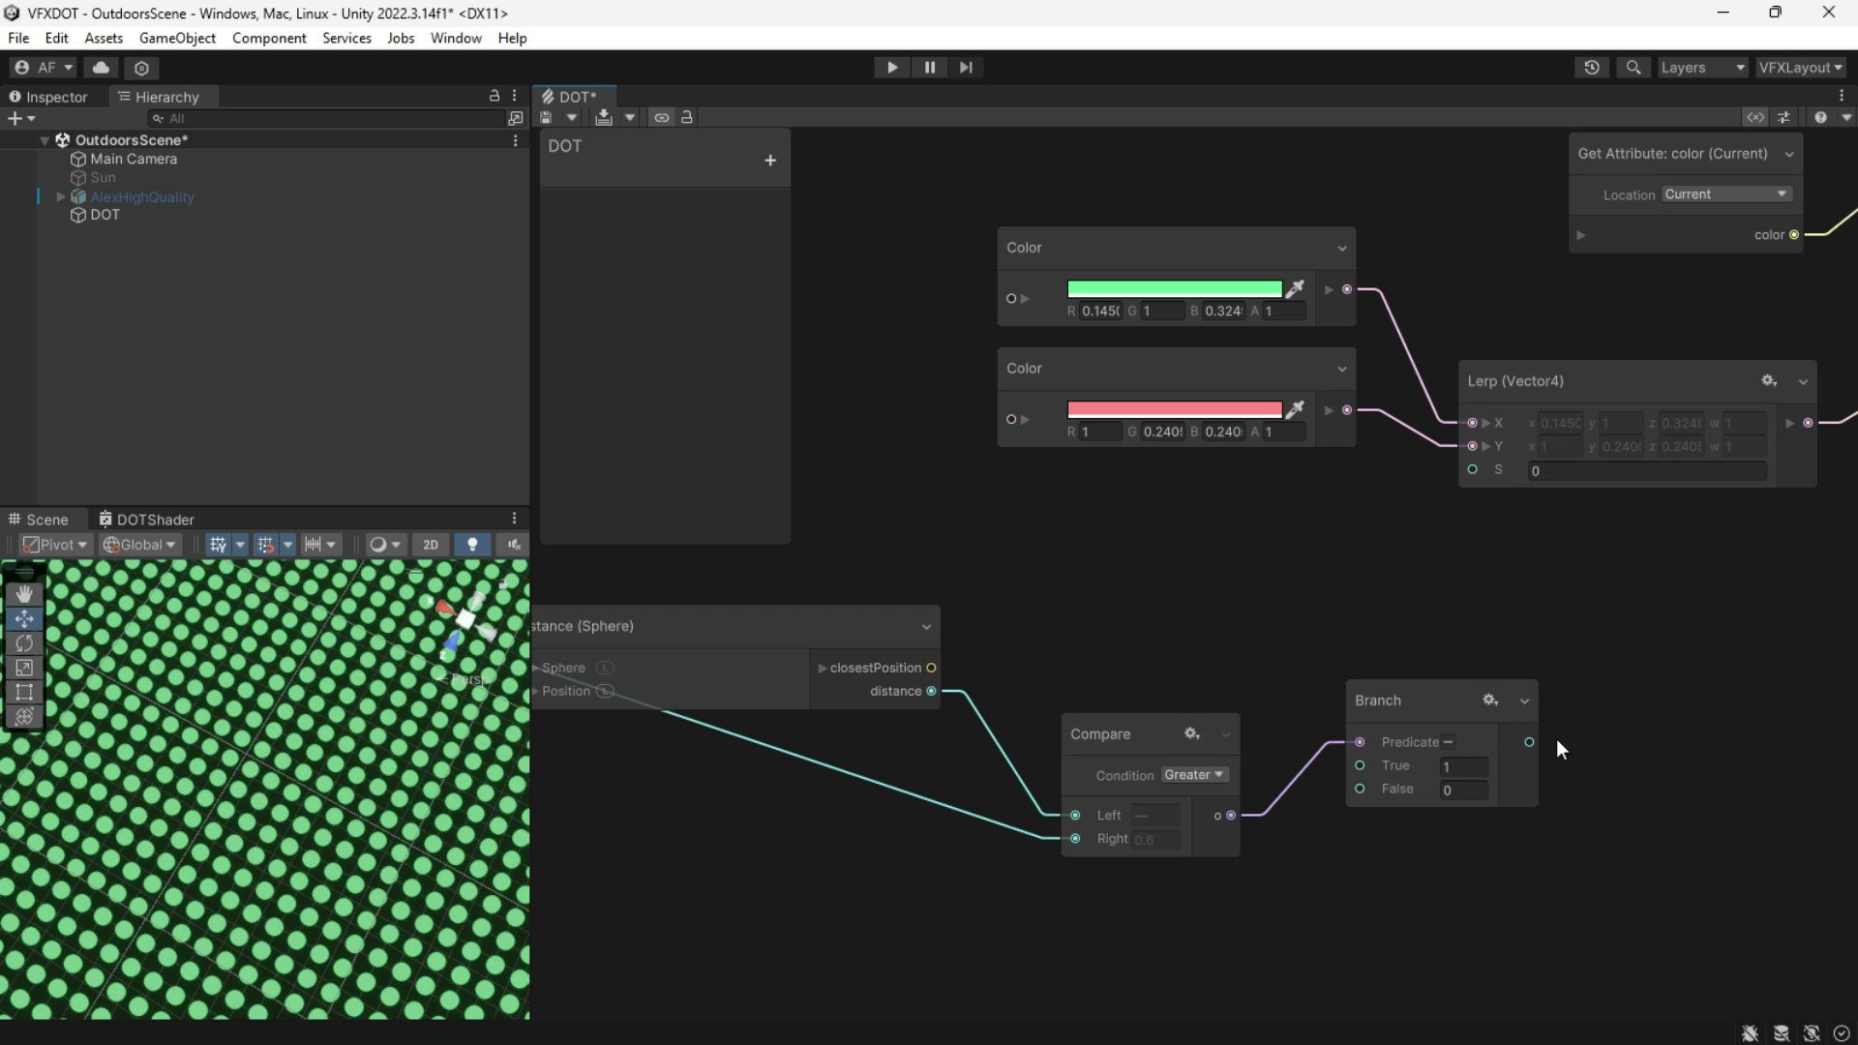
Step: Connect the Branch output to the Lerp node's S input and line up Compare and Branch beside the Distance node
drag(1531, 738, 1472, 474)
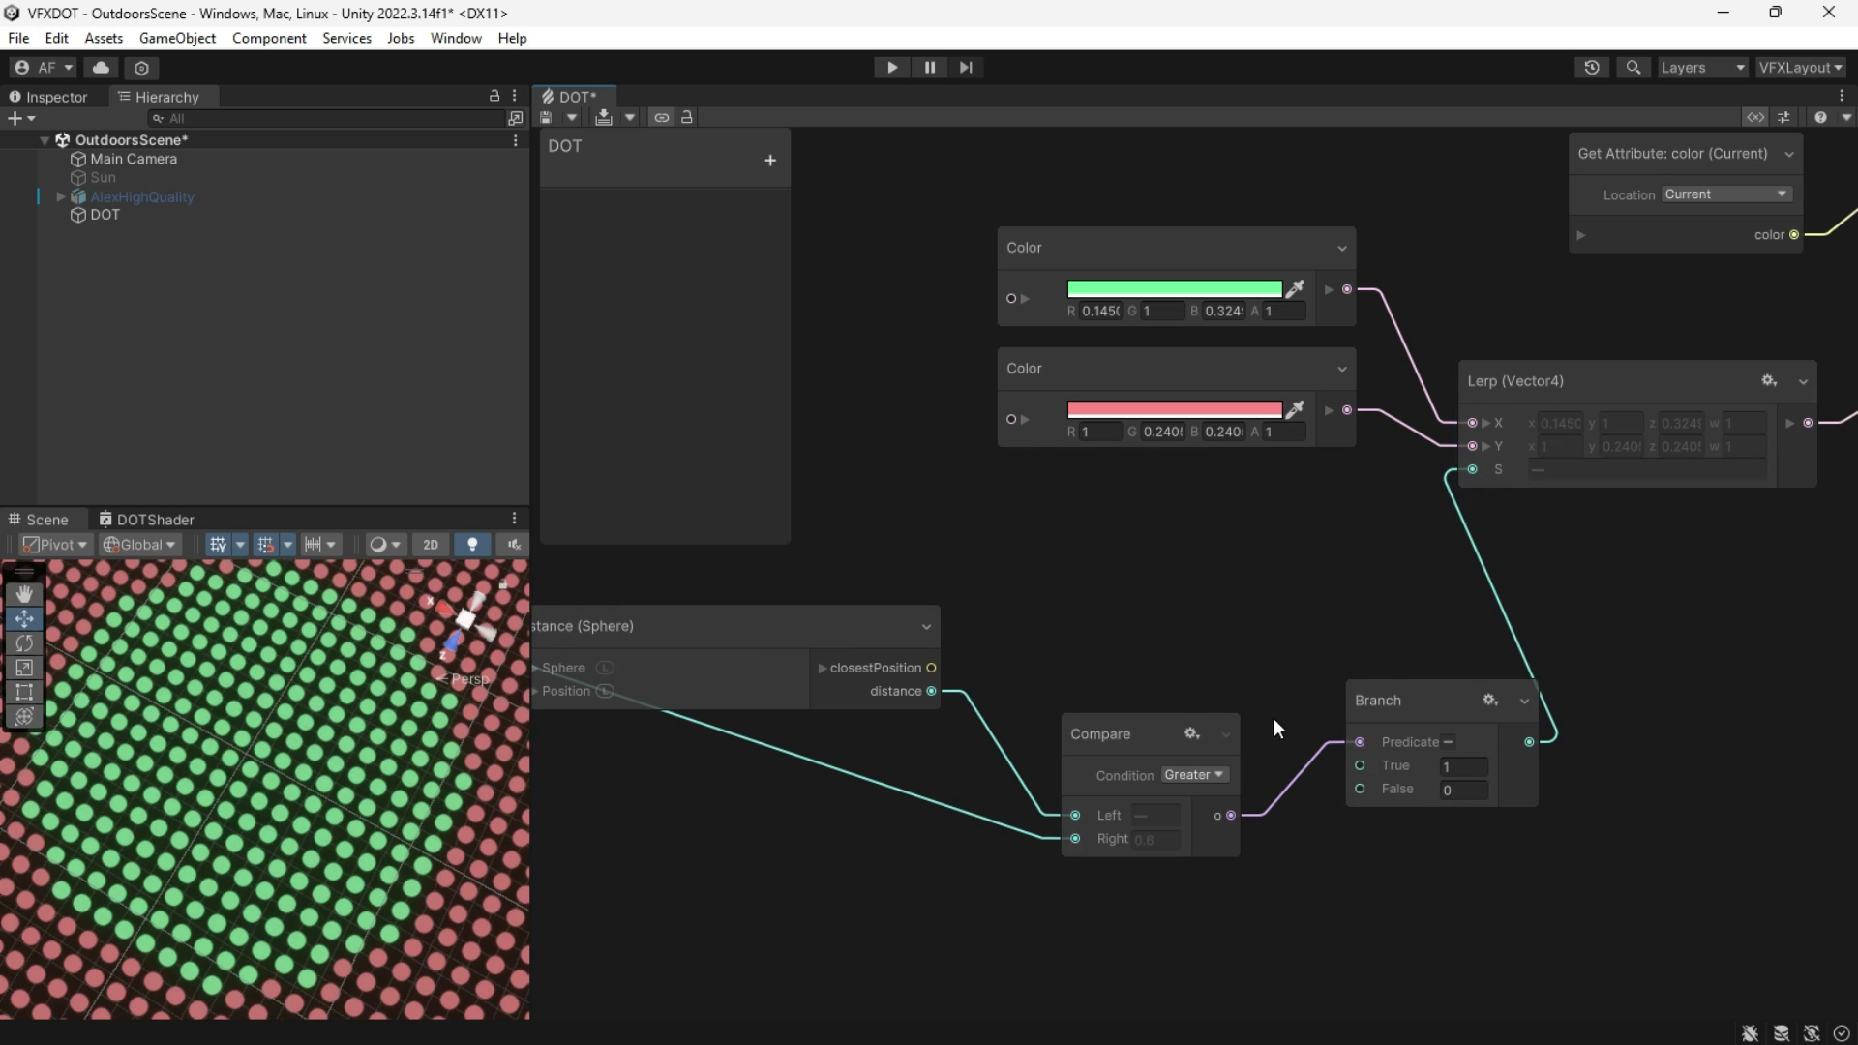
middle_drag(1197, 602, 1363, 618)
scroll(1363, 618, down, 2)
scroll(1477, 640, down, 2)
drag(1339, 746, 1340, 747)
drag(1514, 694, 1466, 644)
click(1312, 650)
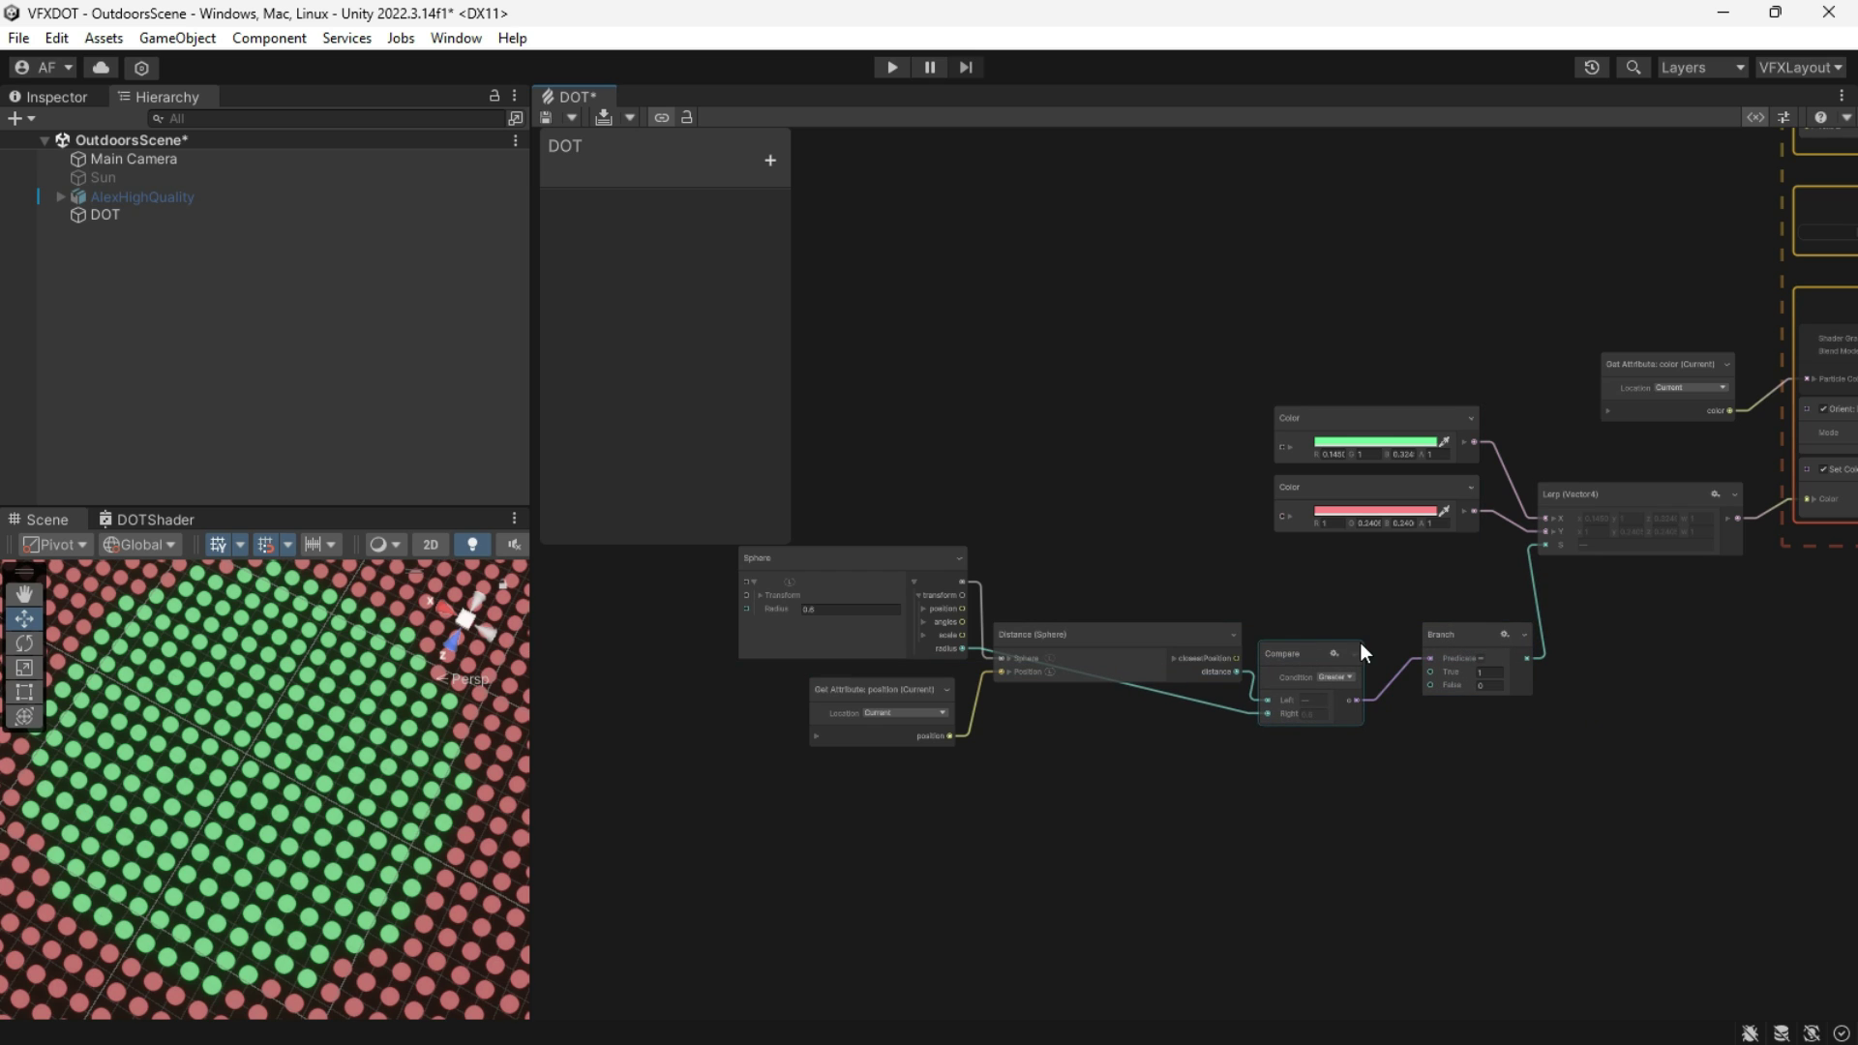
click(1442, 631)
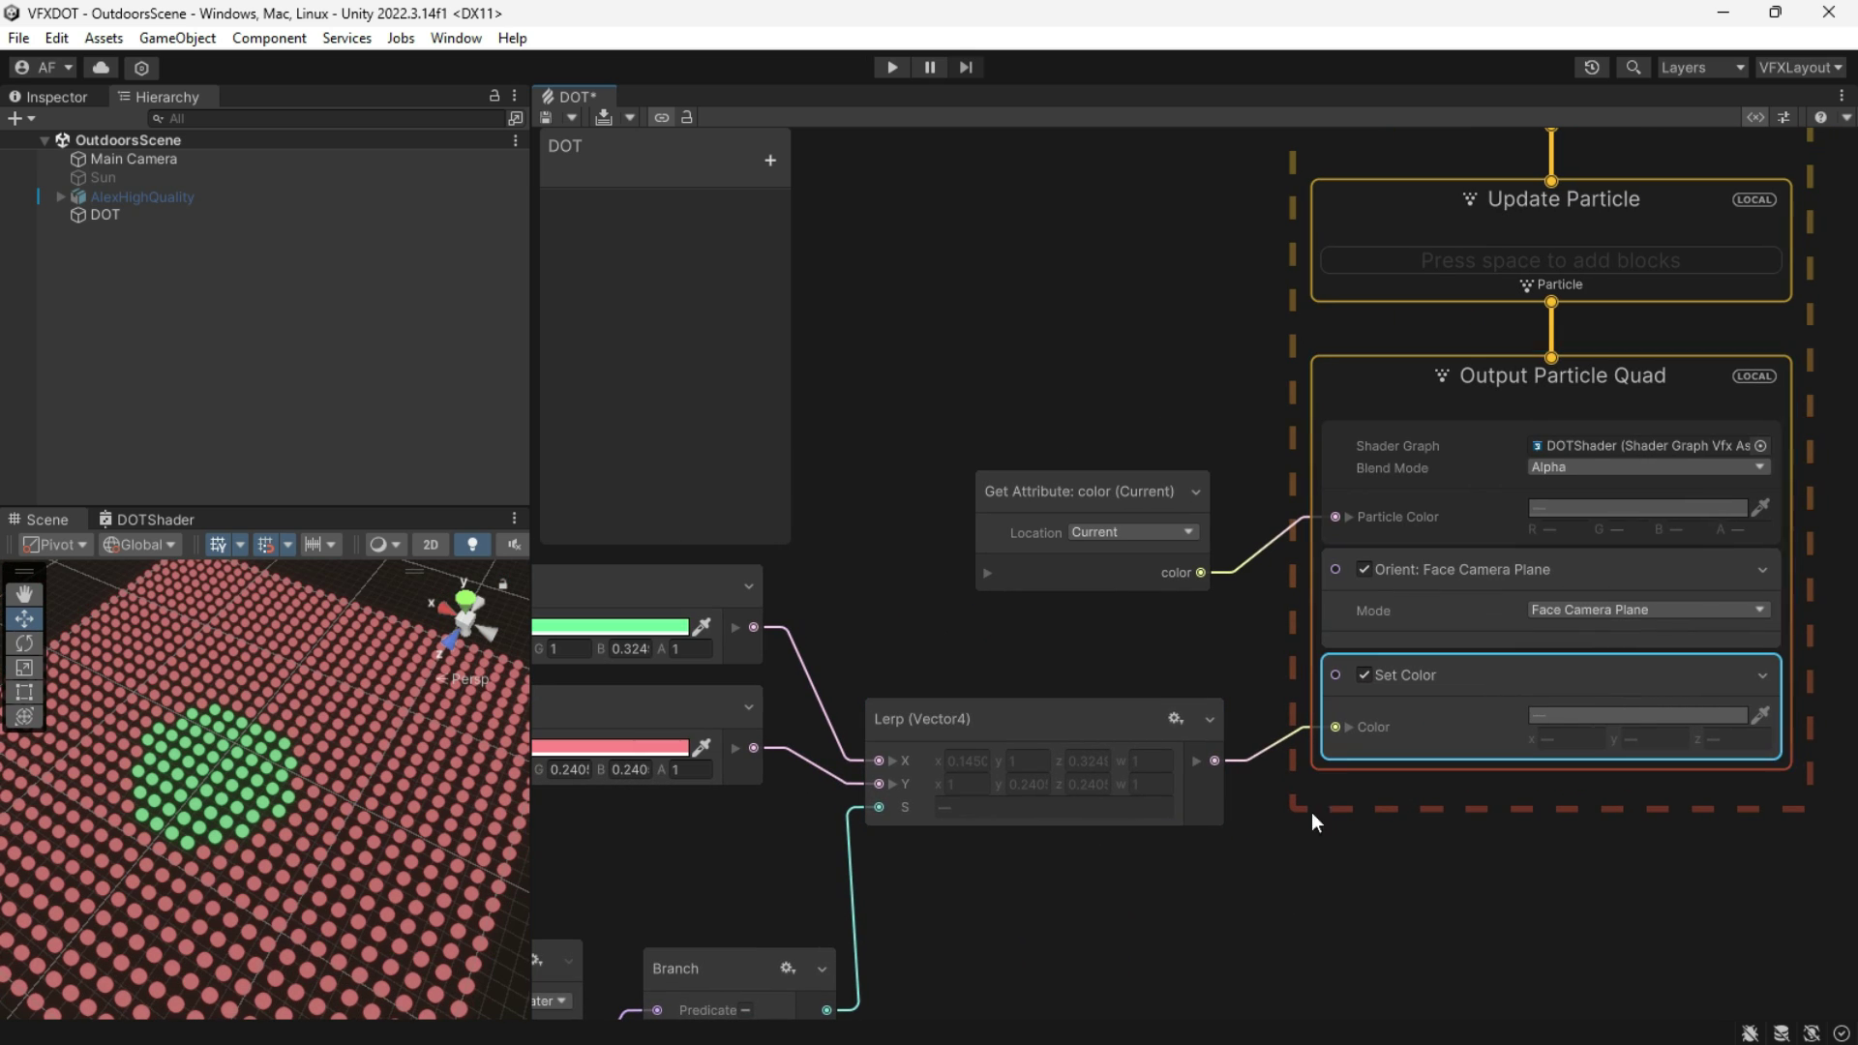
Step: Review the Output Particle Quad, Update Particle and Initialize Particle contexts, including the Set Position block
middle_drag(1479, 863, 1249, 1006)
click(1350, 518)
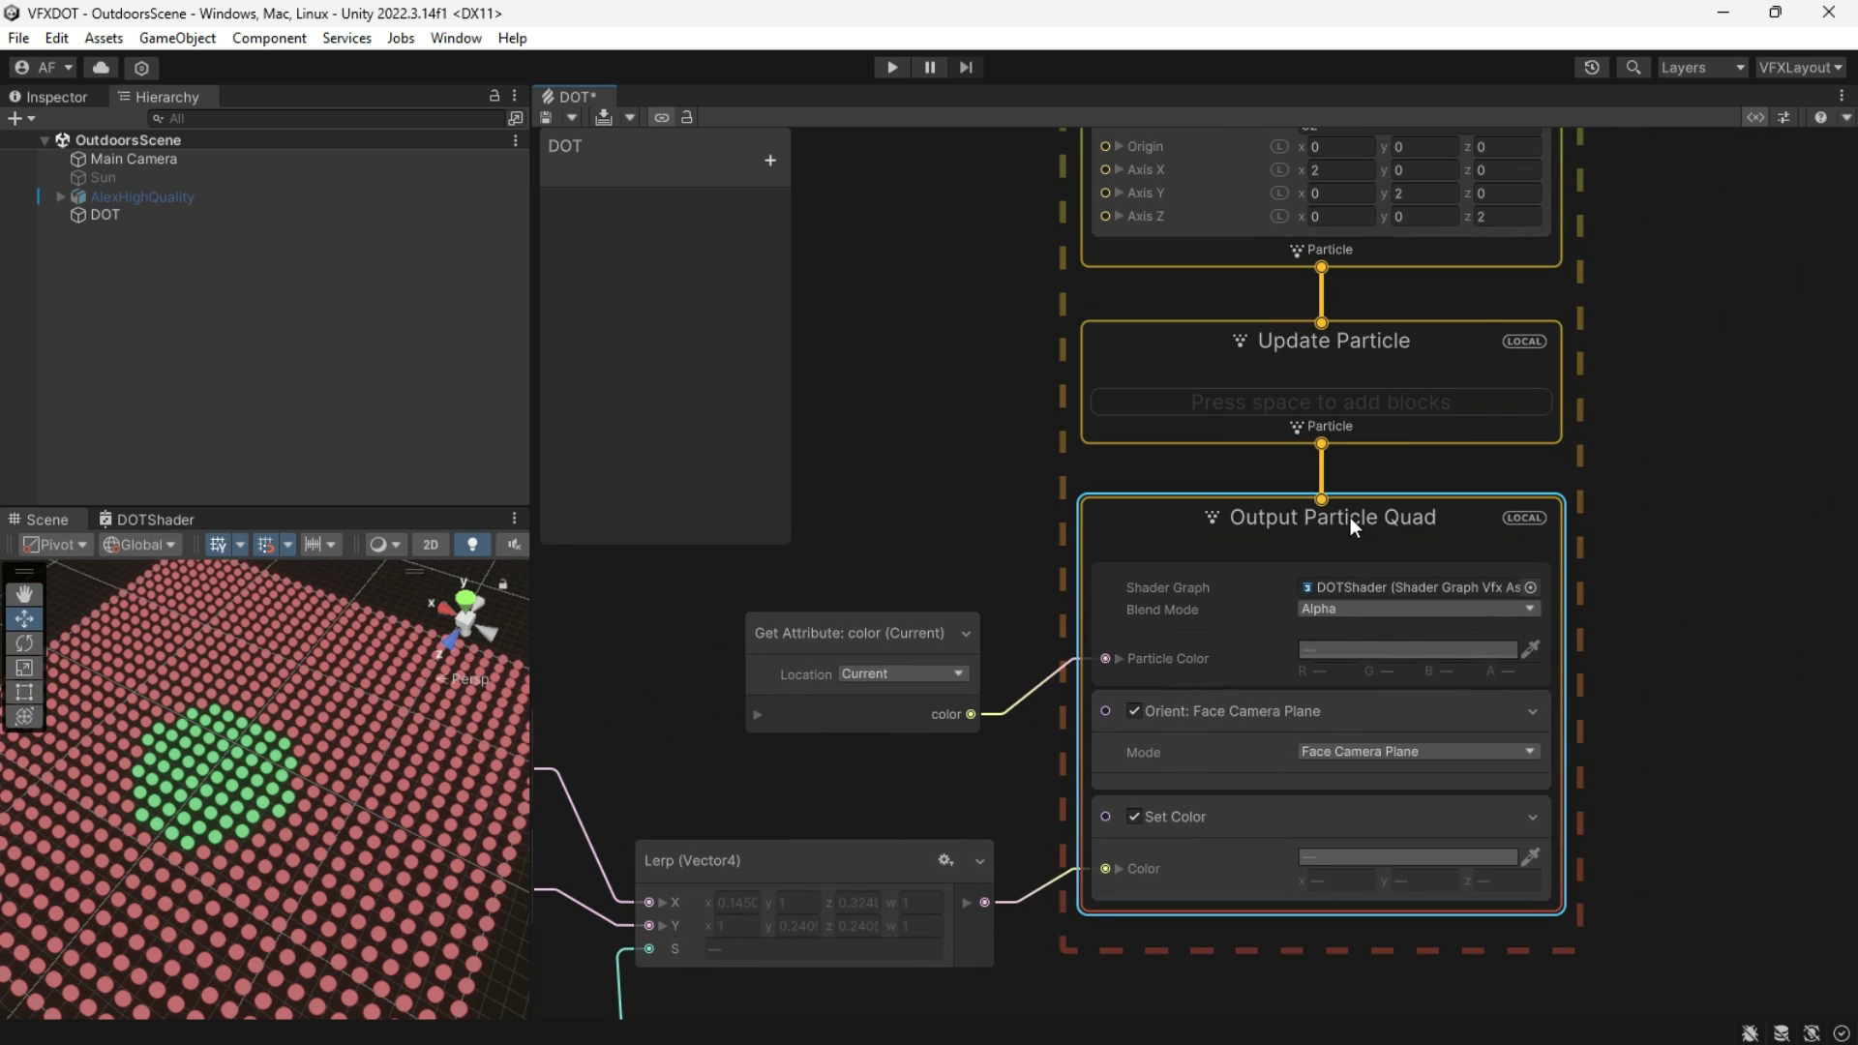
middle_drag(1305, 306, 1310, 566)
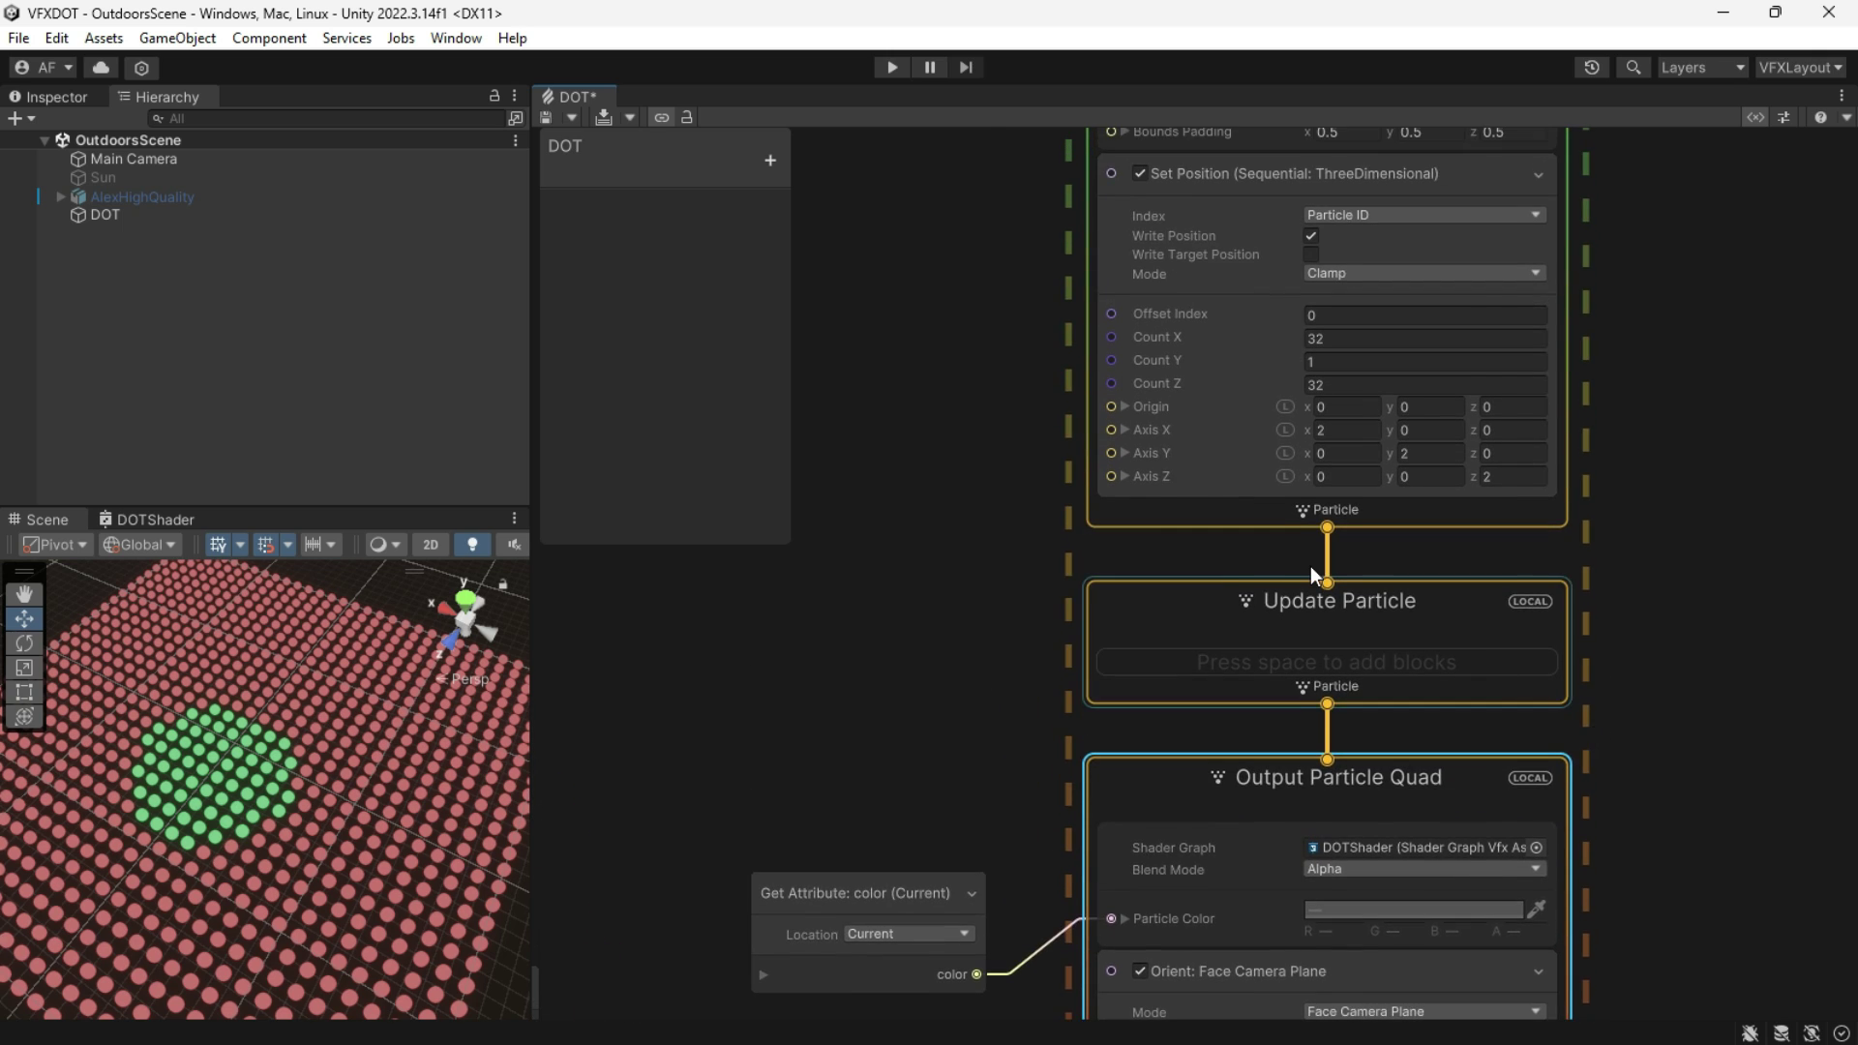
scroll(1310, 566, up, 2)
click(1334, 621)
middle_drag(1609, 647, 1580, 890)
click(1241, 427)
middle_drag(1531, 642, 1550, 845)
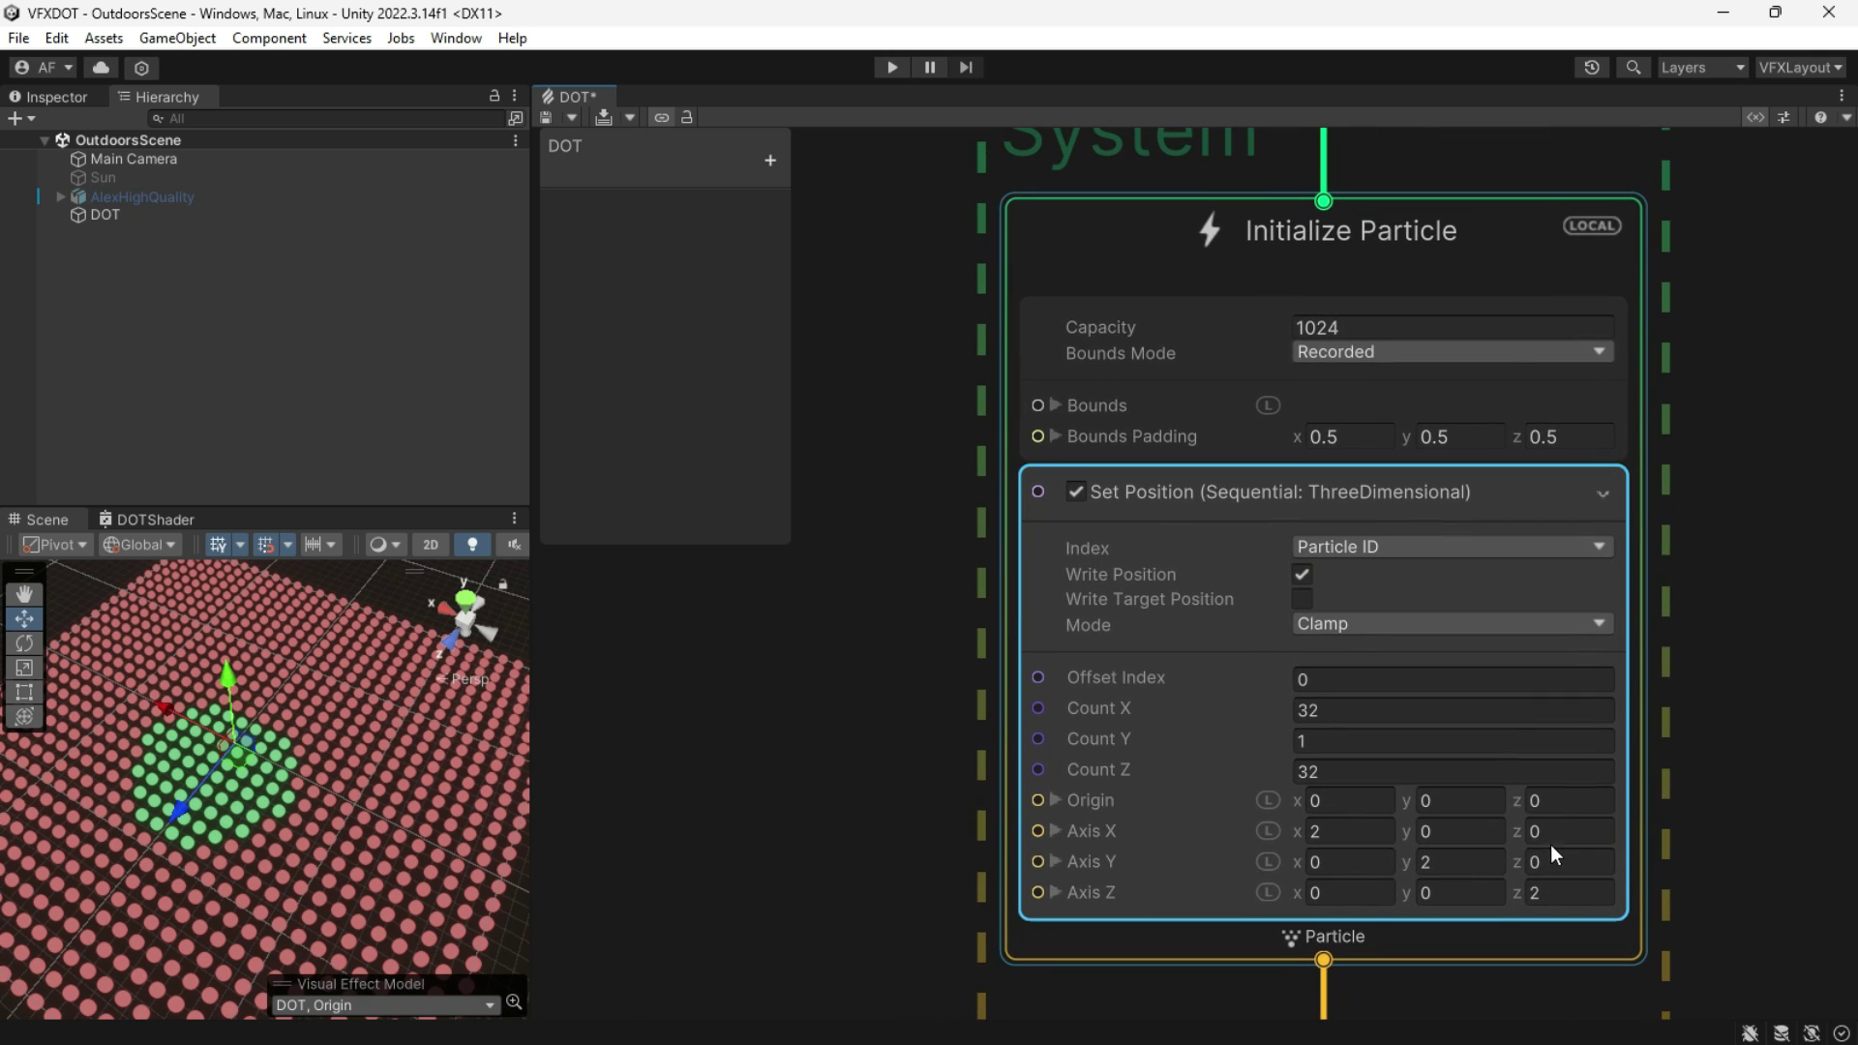
middle_drag(1684, 689, 1697, 204)
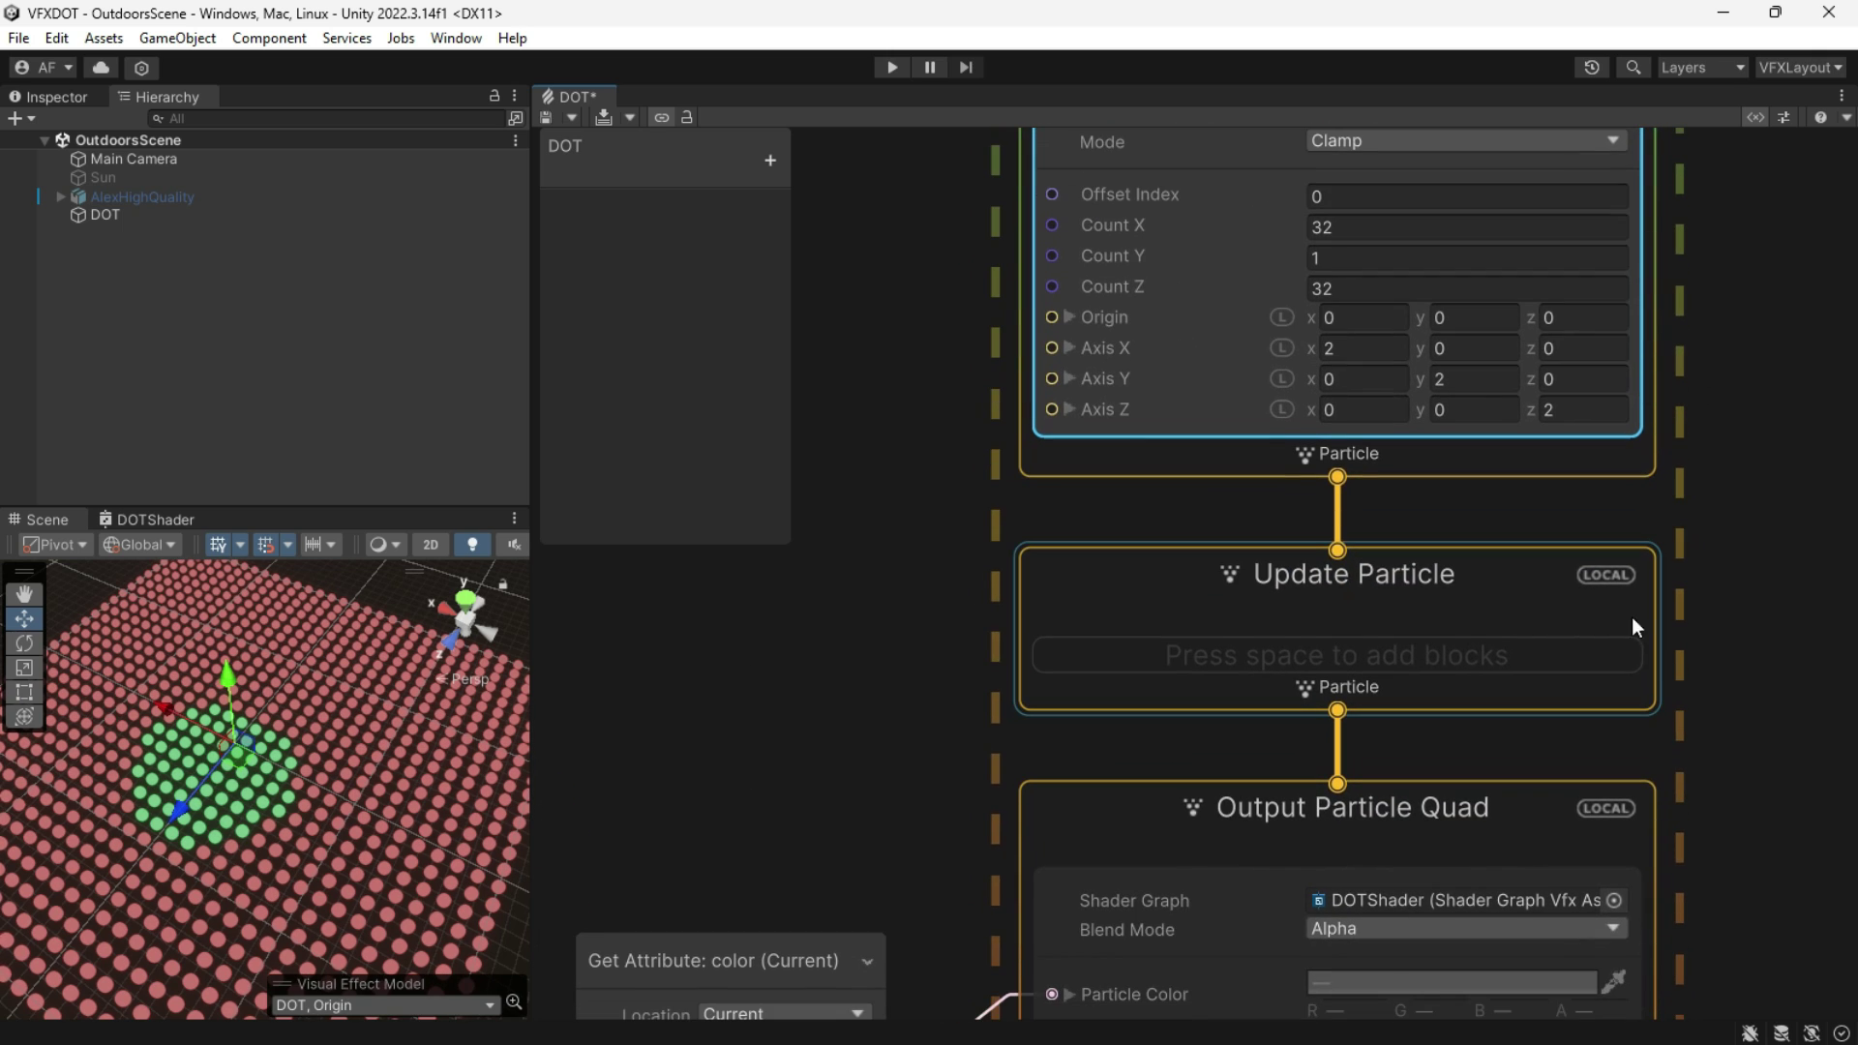
click(1391, 572)
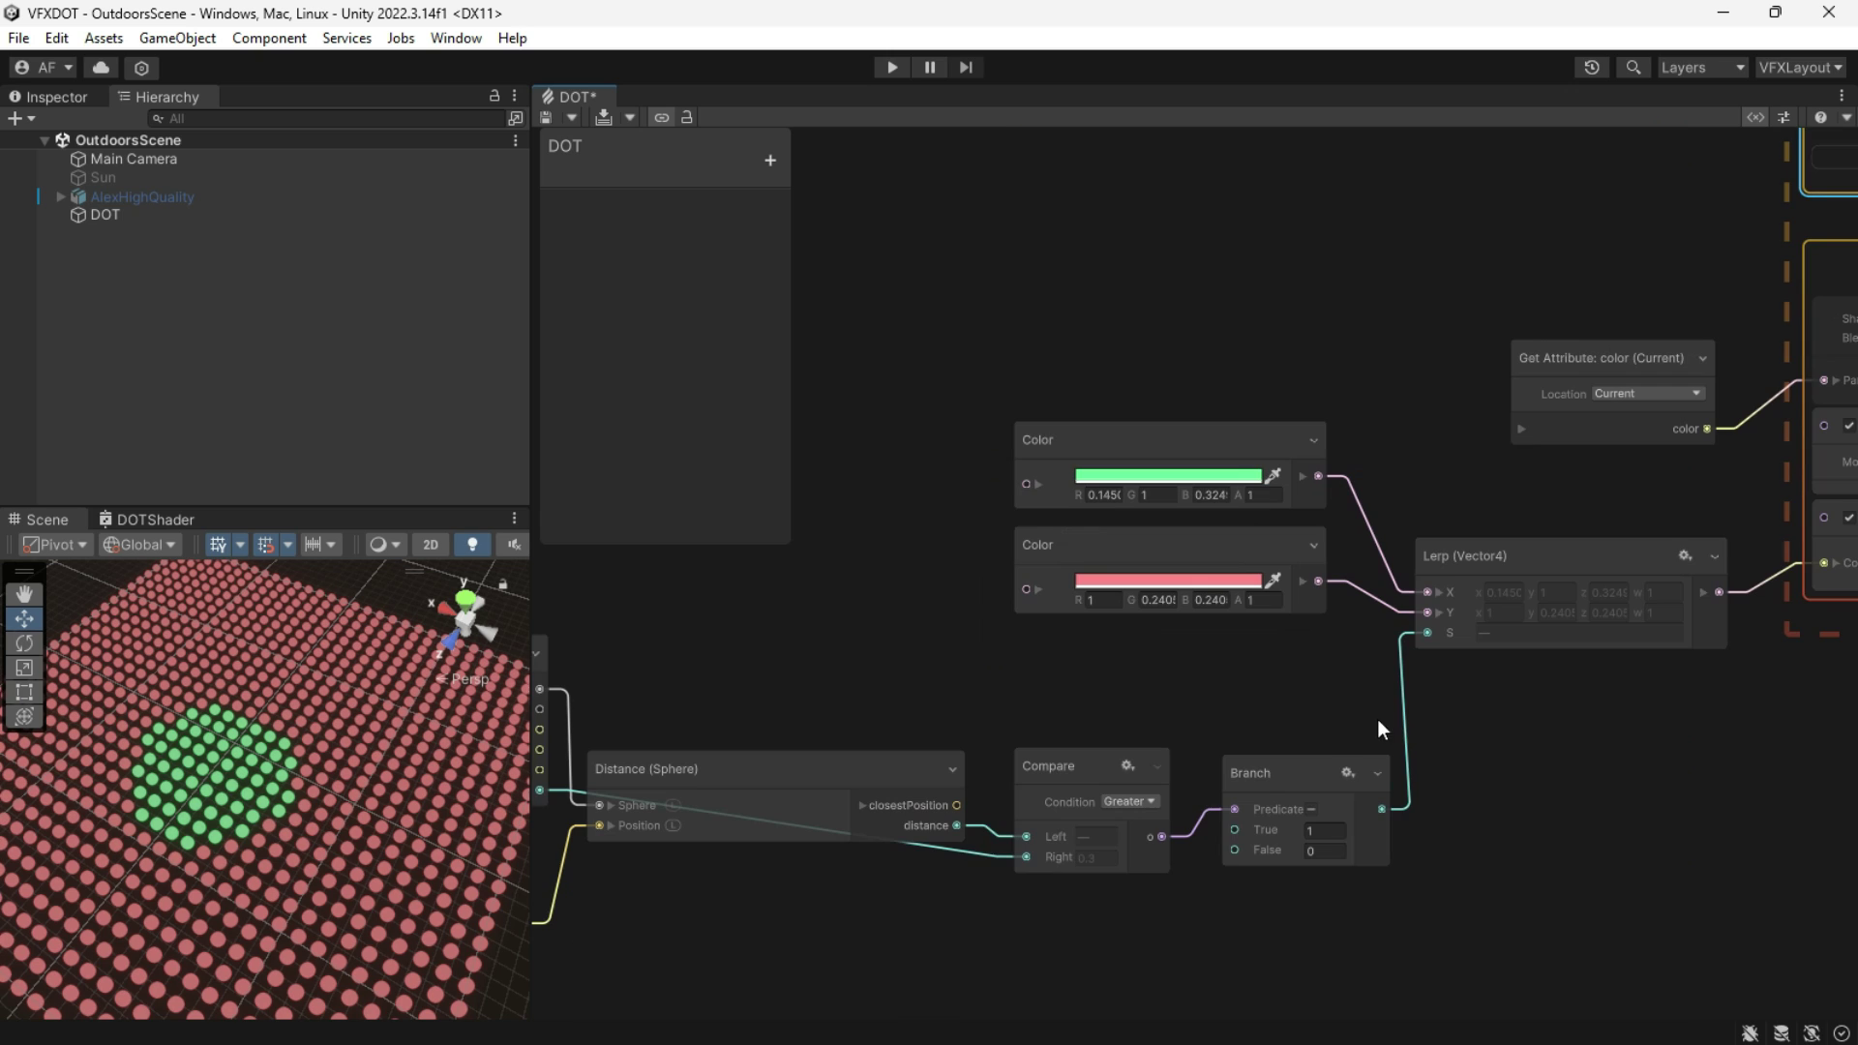
Step: Disconnect the Branch output from the Lerp node's S input and move the sphere distance node group above the Color nodes
drag(1381, 809, 1403, 700)
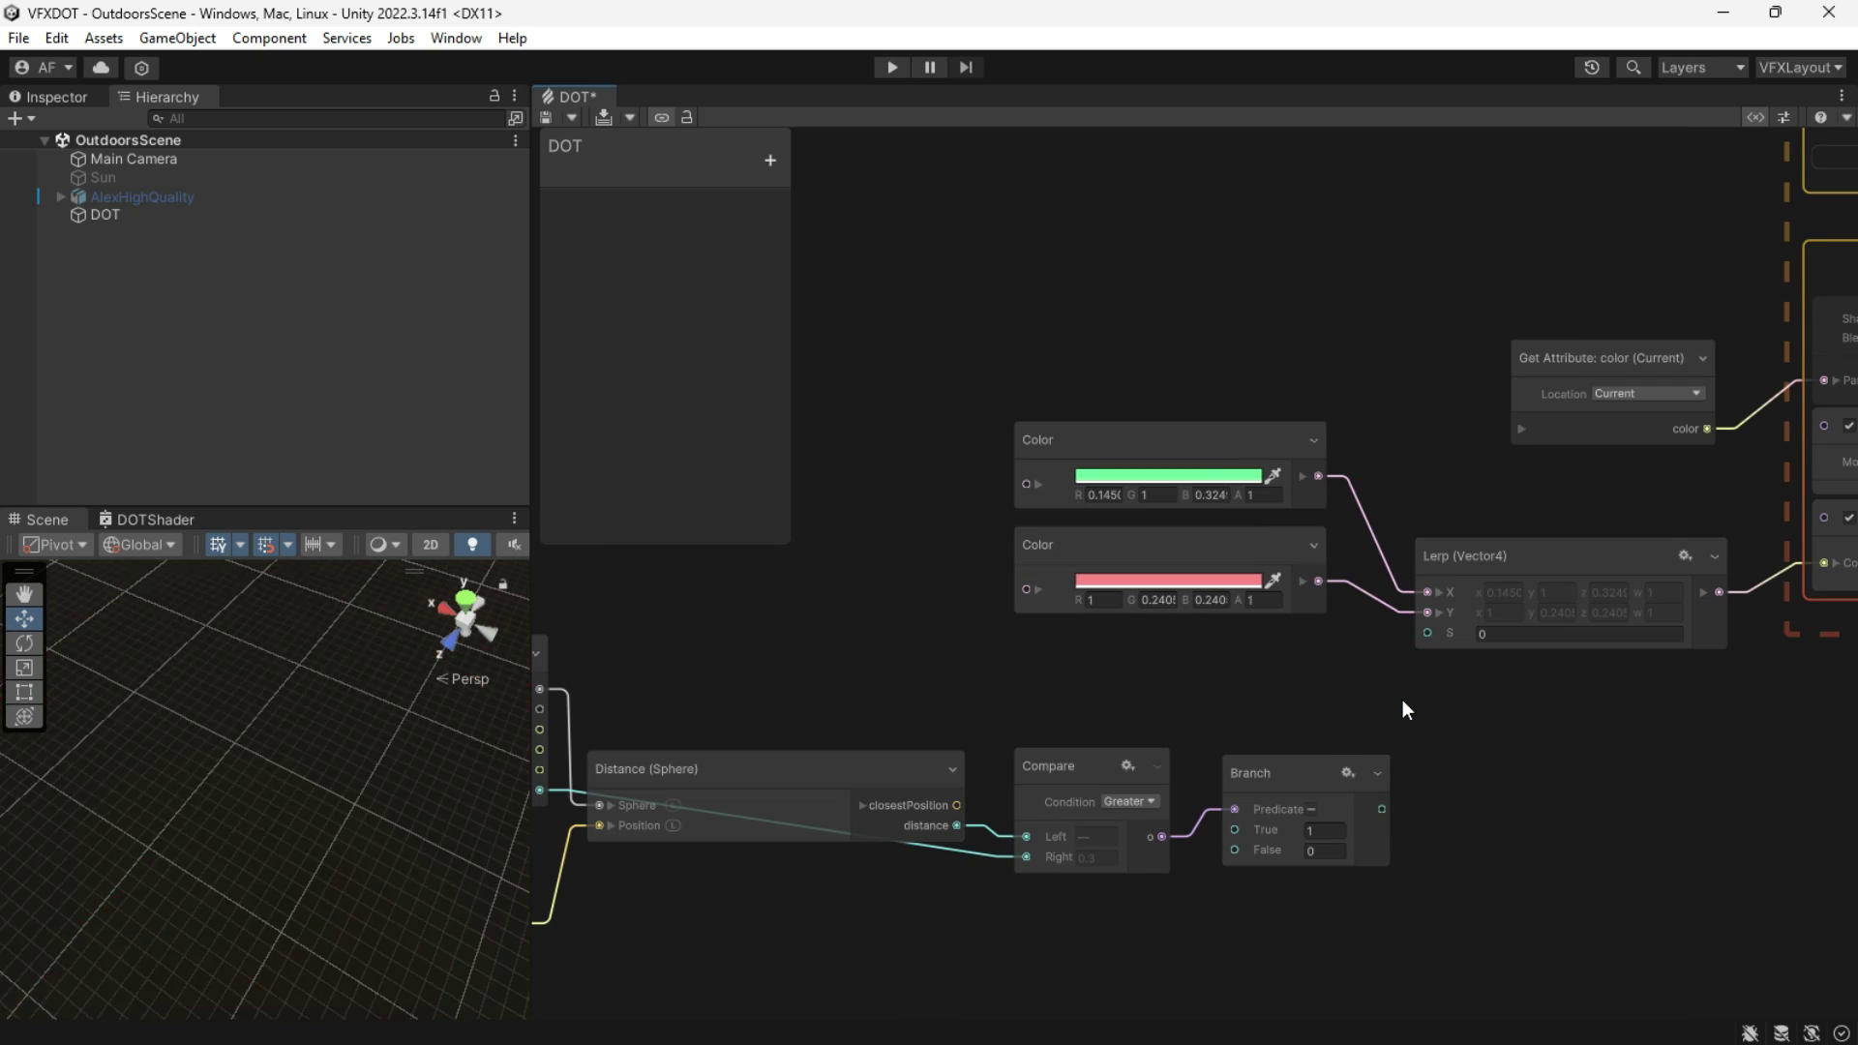
scroll(1445, 718, down, 3)
middle_drag(1399, 710, 1471, 693)
drag(838, 844, 838, 842)
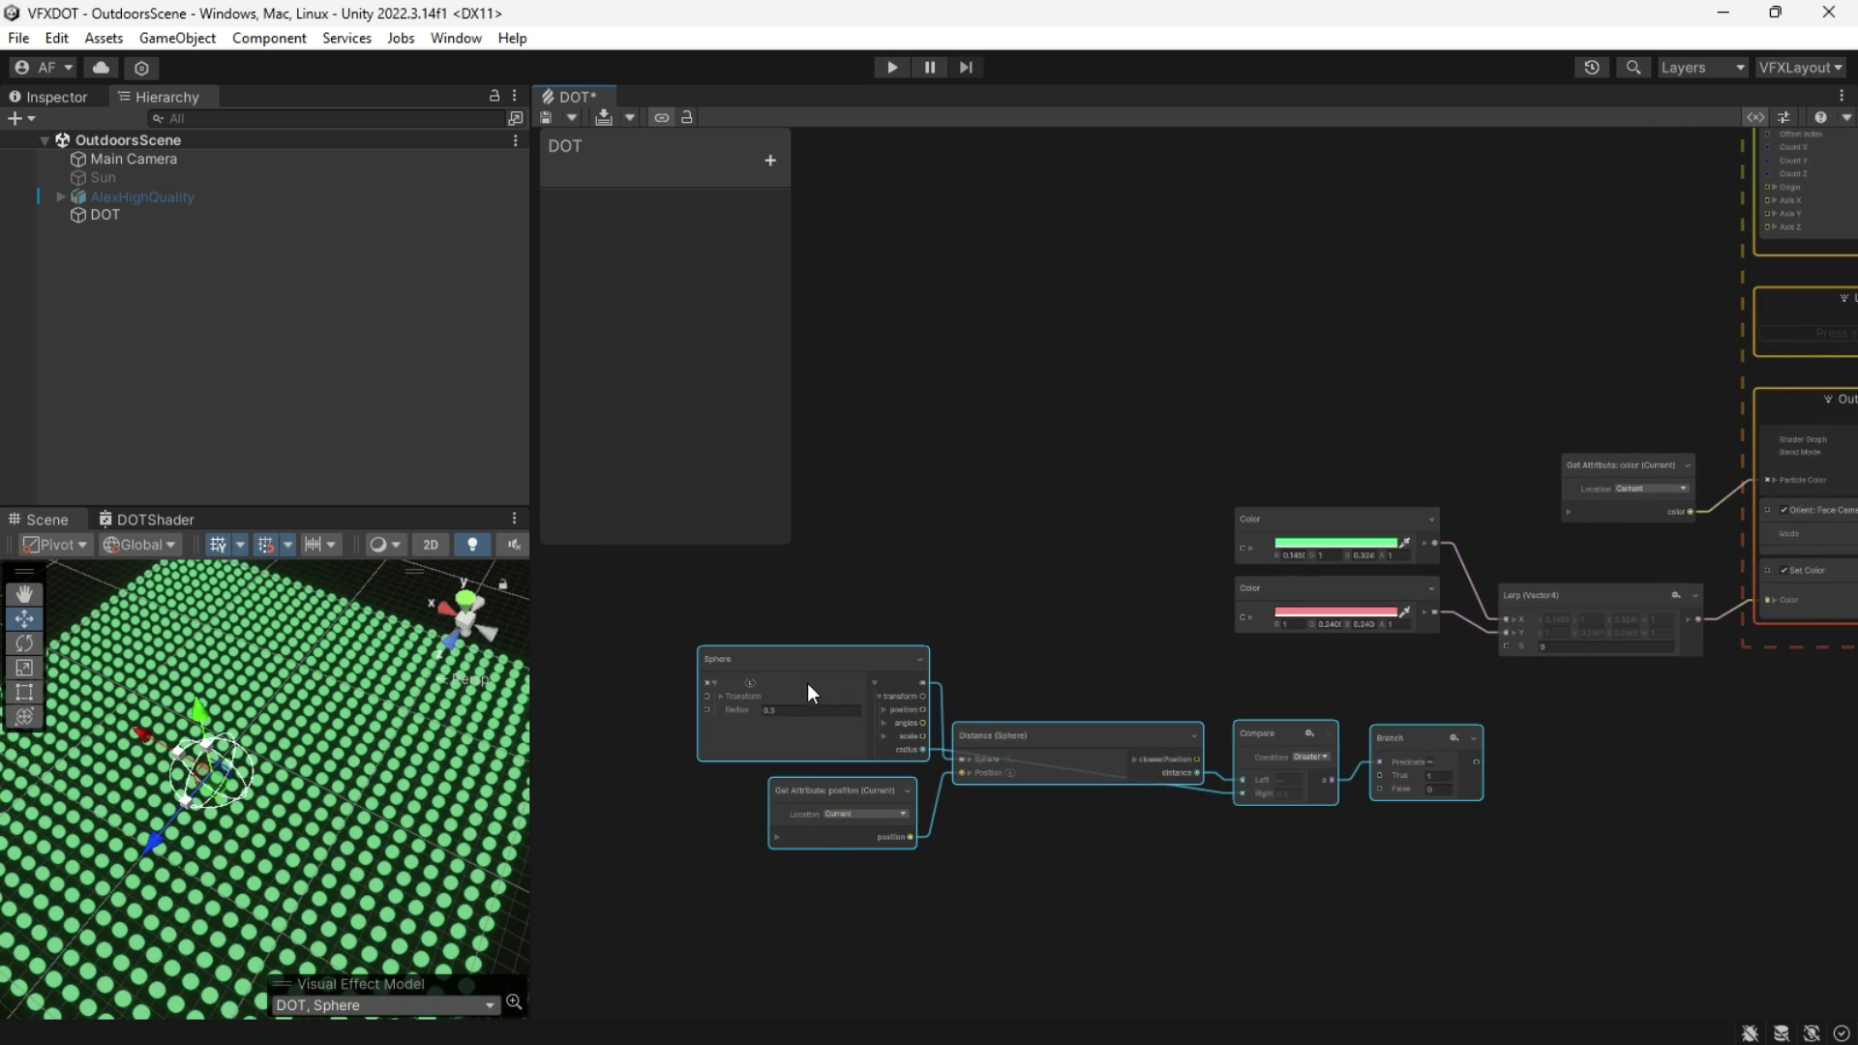
drag(799, 664, 817, 308)
middle_drag(1587, 624, 1188, 709)
drag(1084, 536, 848, 528)
middle_drag(1296, 528, 986, 589)
Step: Add a custom attribute block to the Update Particle context
click(1058, 695)
scroll(1058, 695, up, 3)
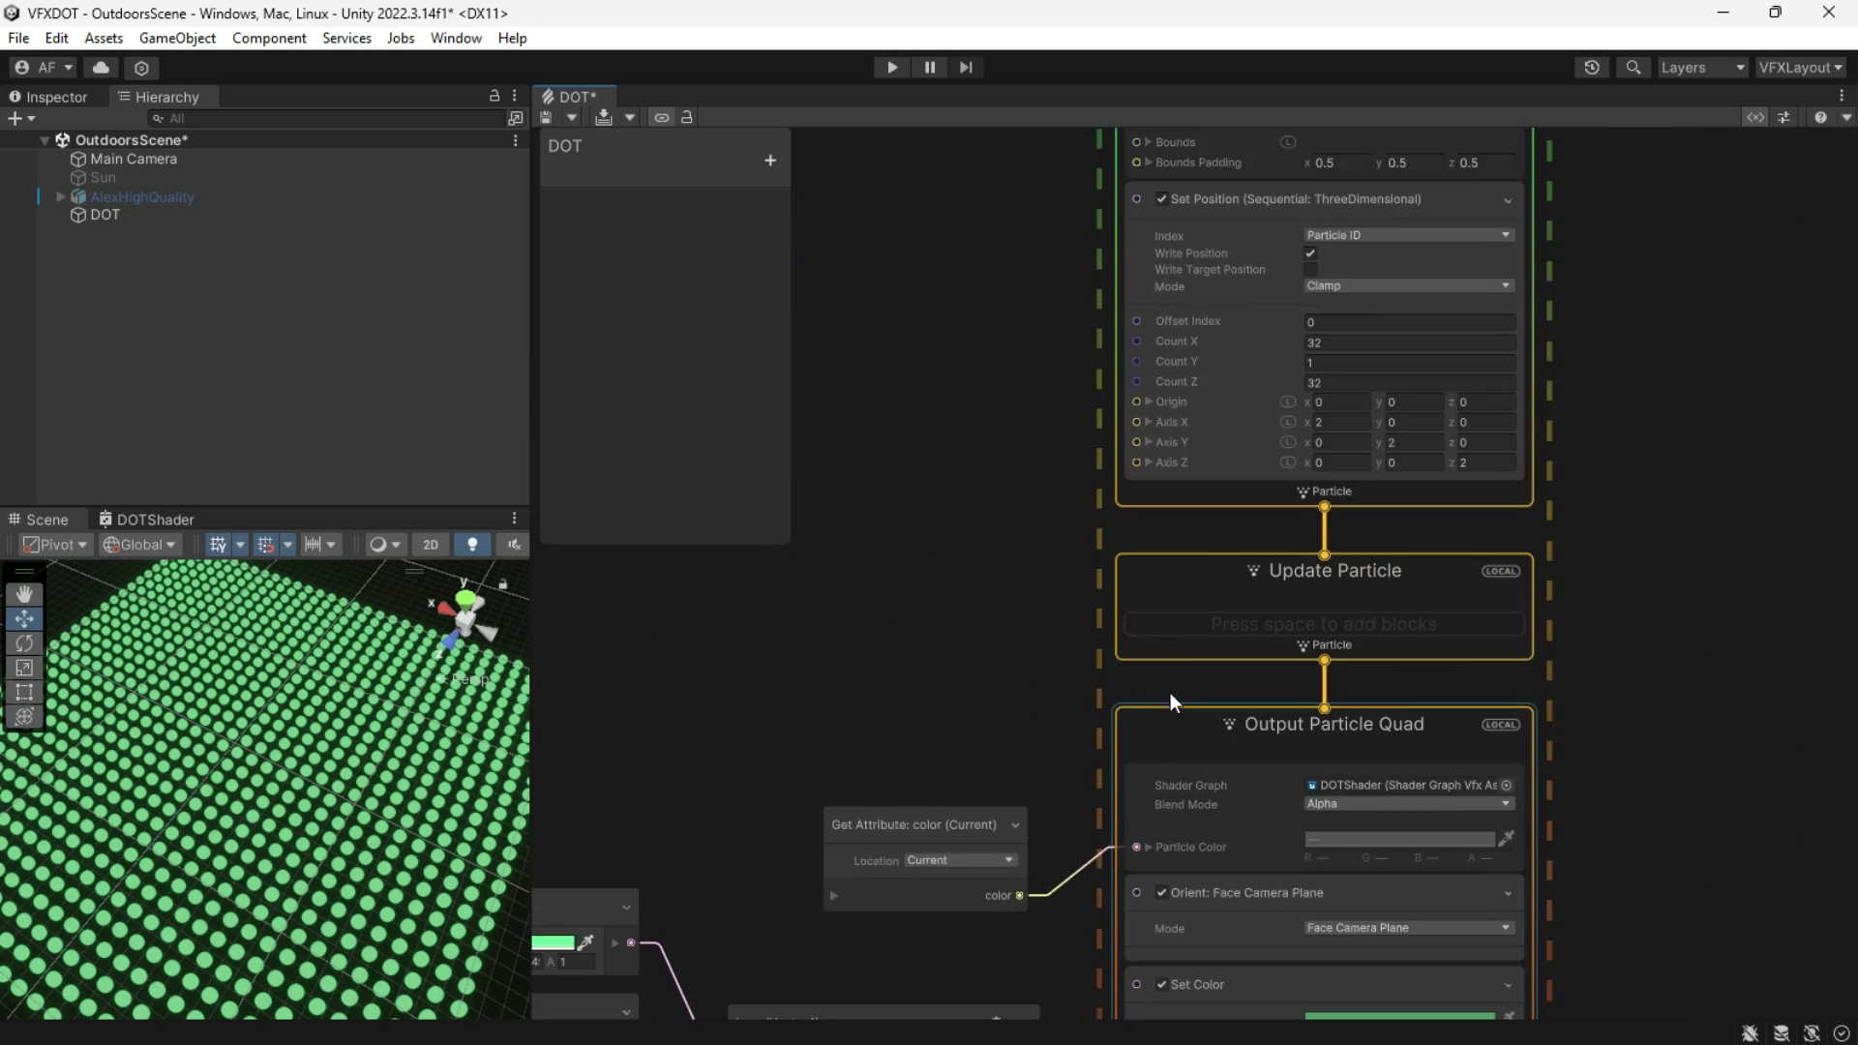
scroll(1113, 668, up, 2)
click(1249, 703)
right_click(1249, 703)
click(1328, 723)
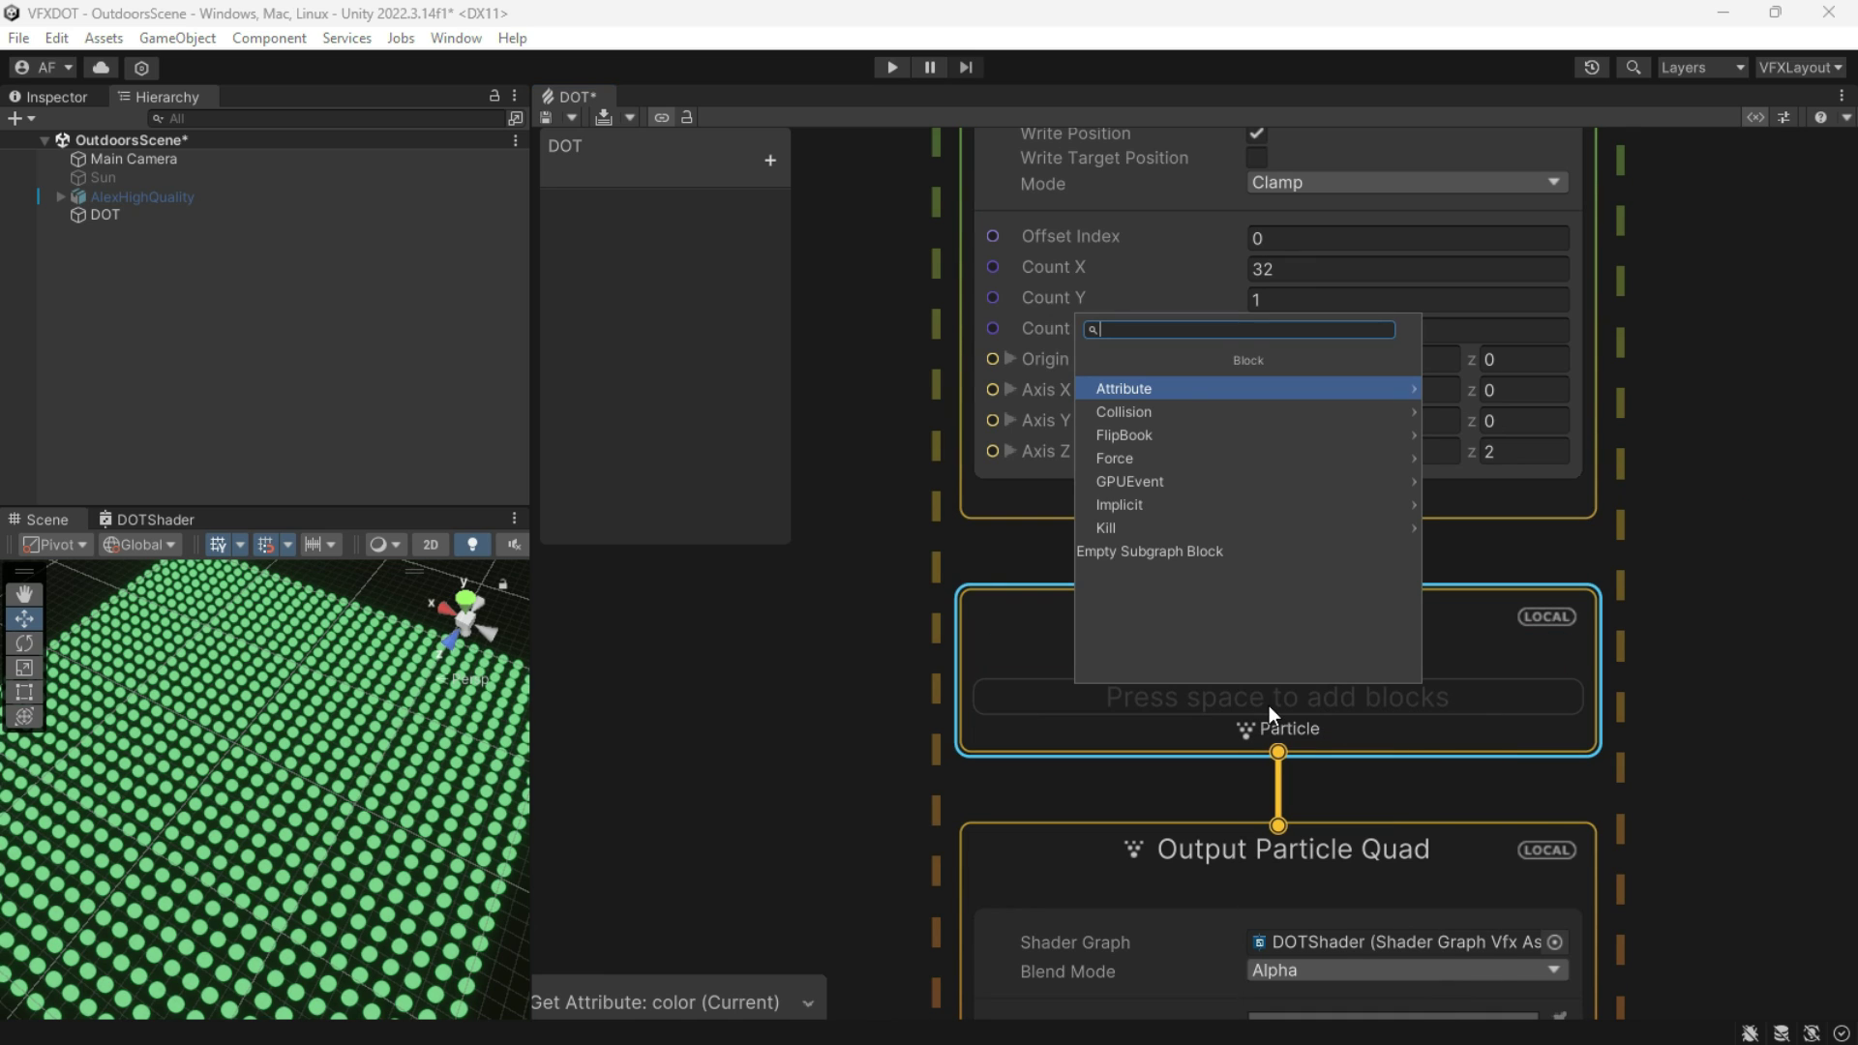
text(custom)
click(1246, 432)
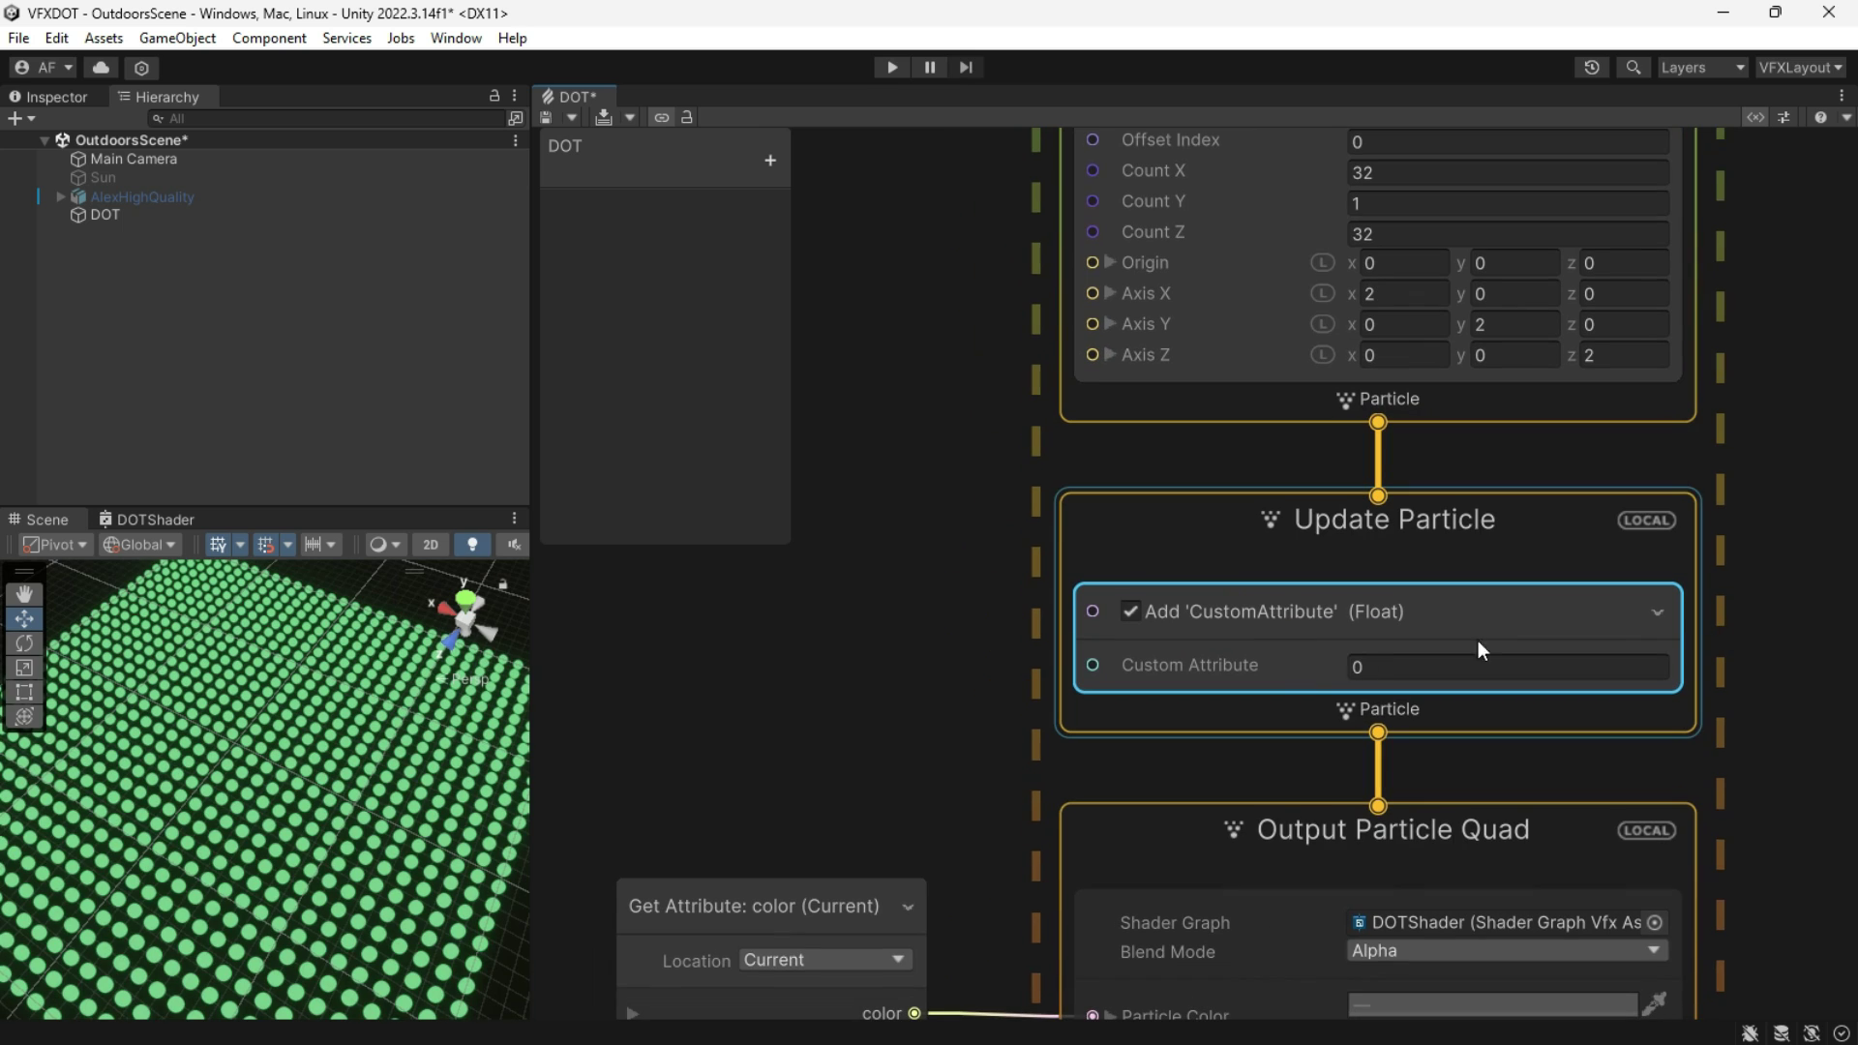
Step: Name the block's custom attribute Select and give it Overwrite composition and the Float type
click(50, 98)
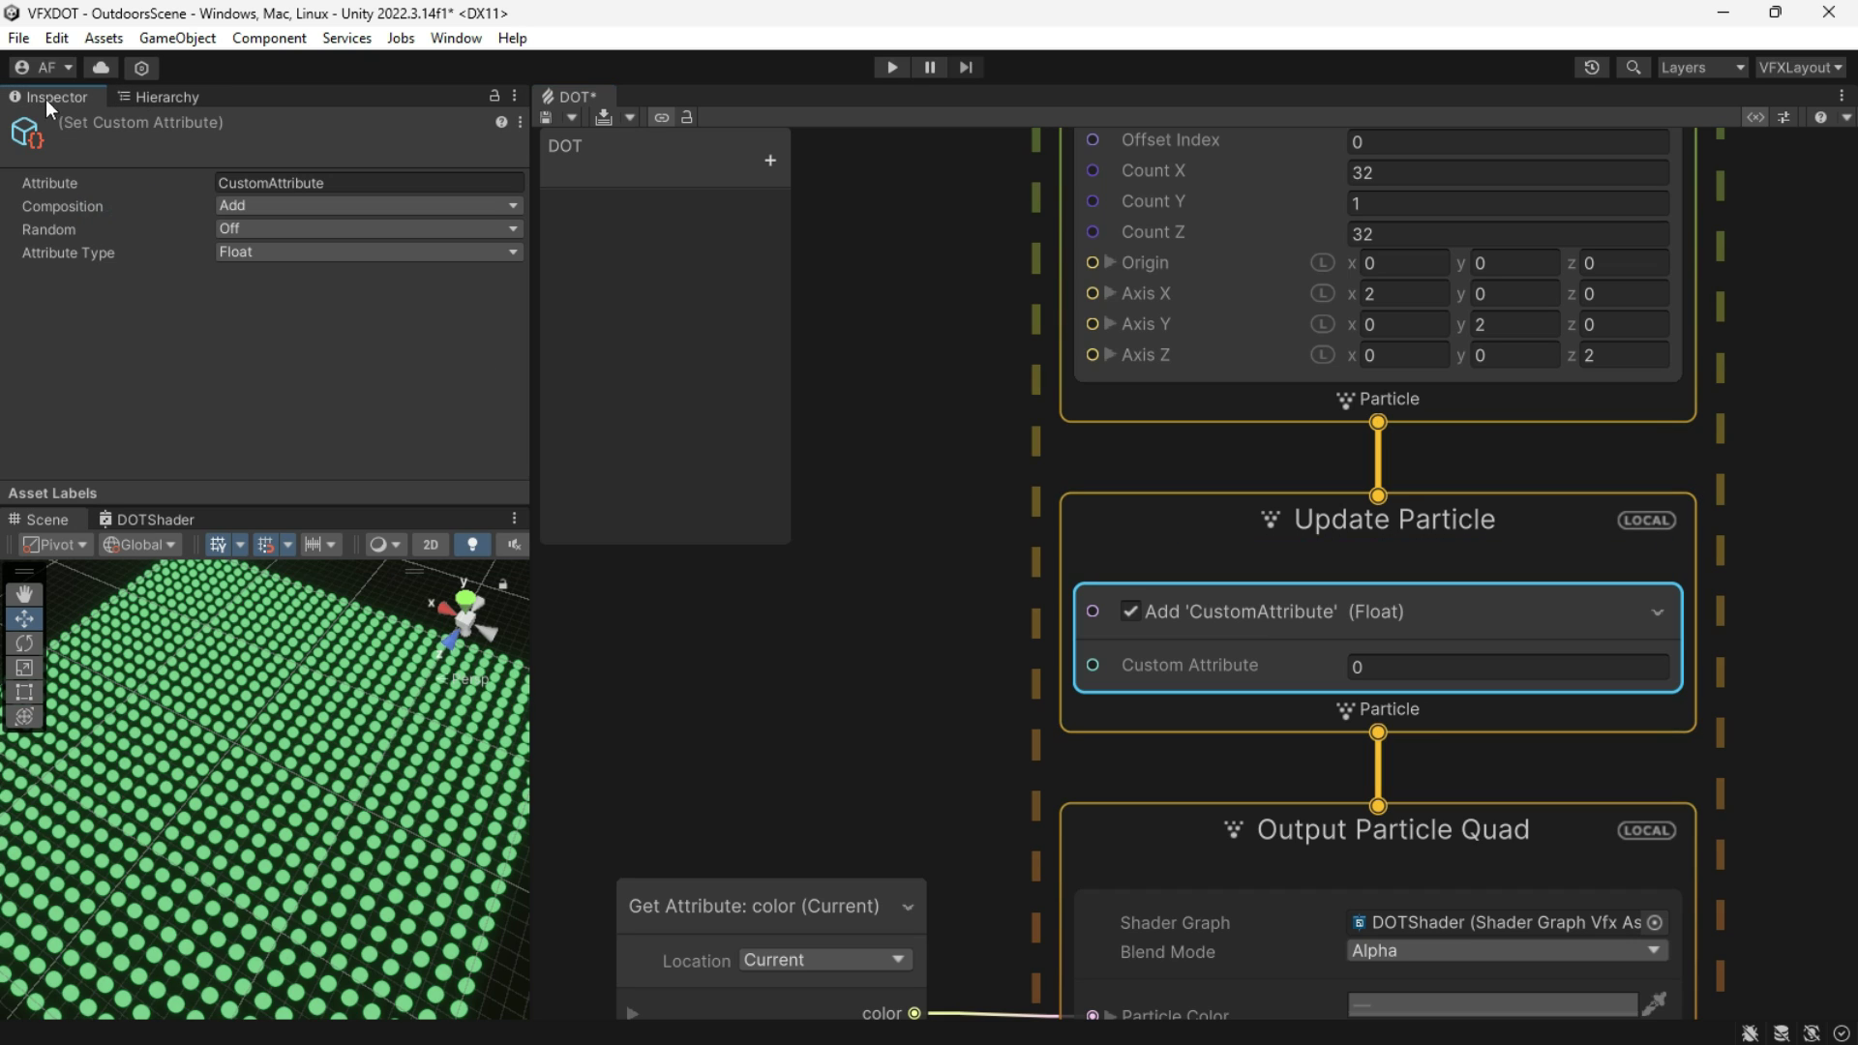
click(273, 182)
text(Select)
key(Return)
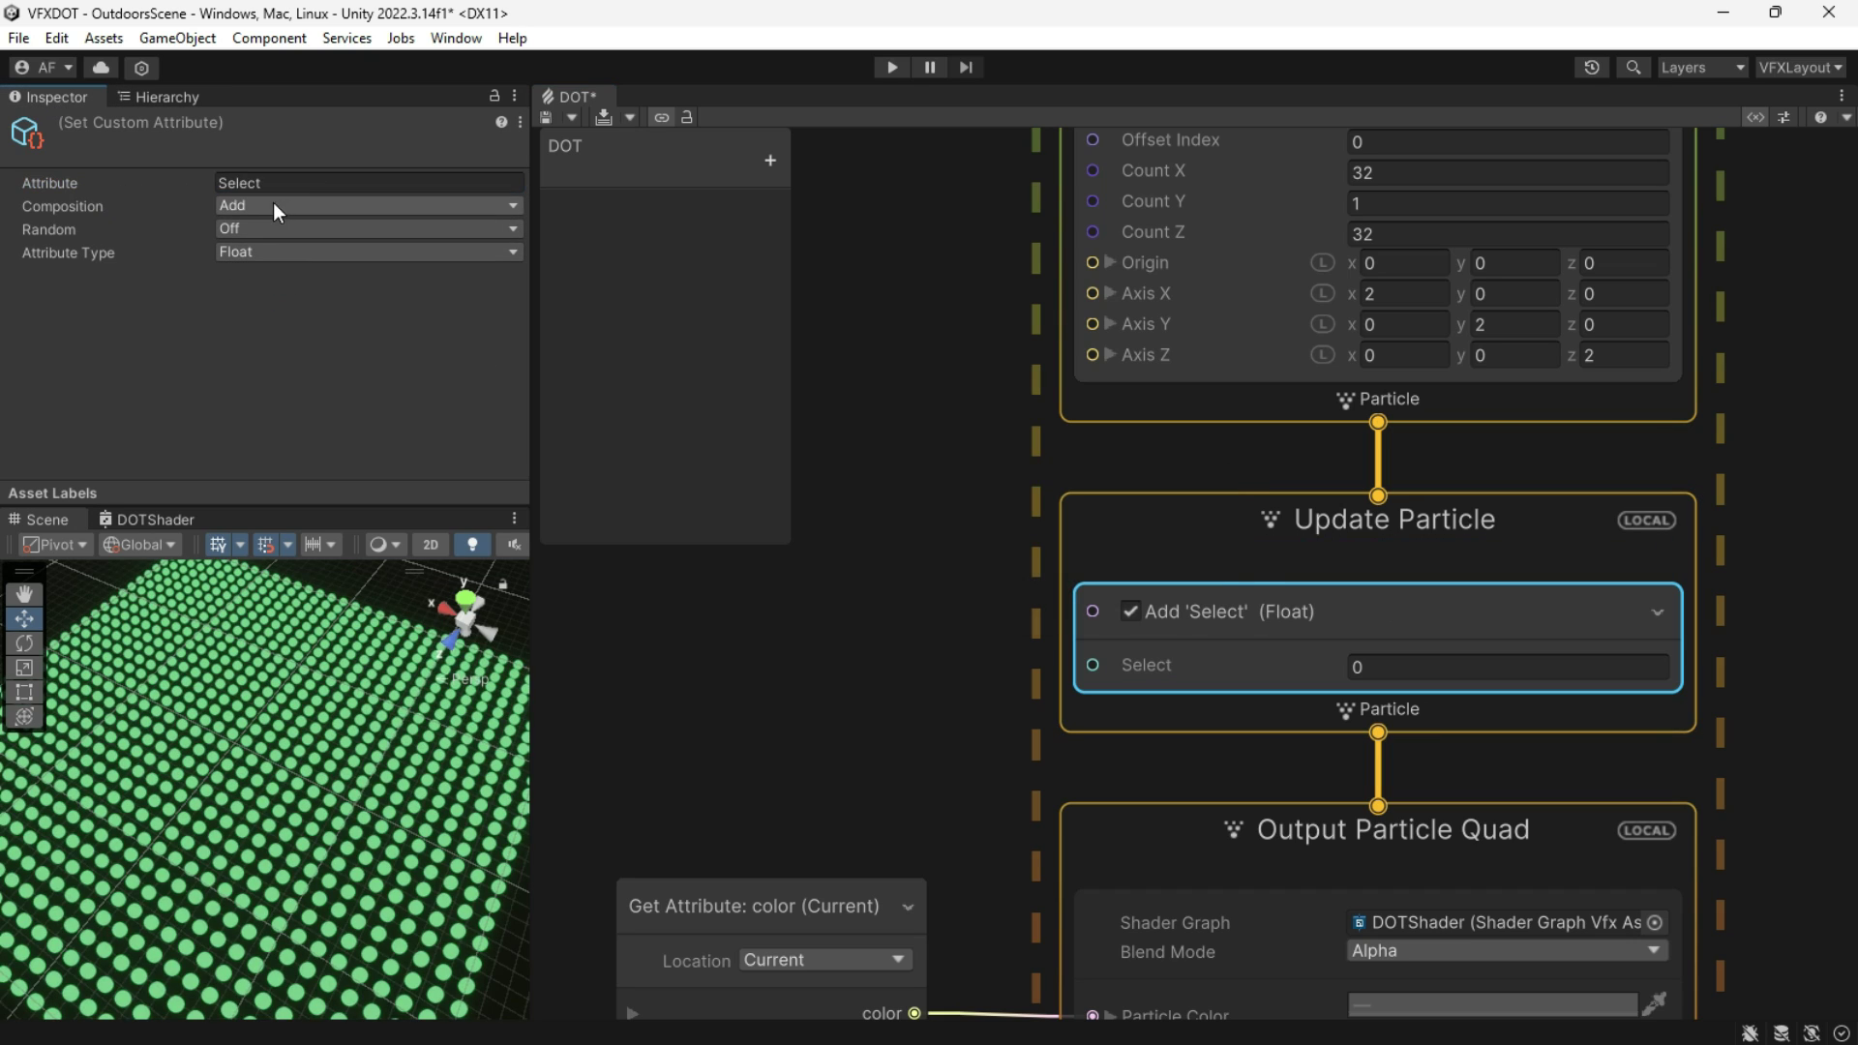
click(260, 205)
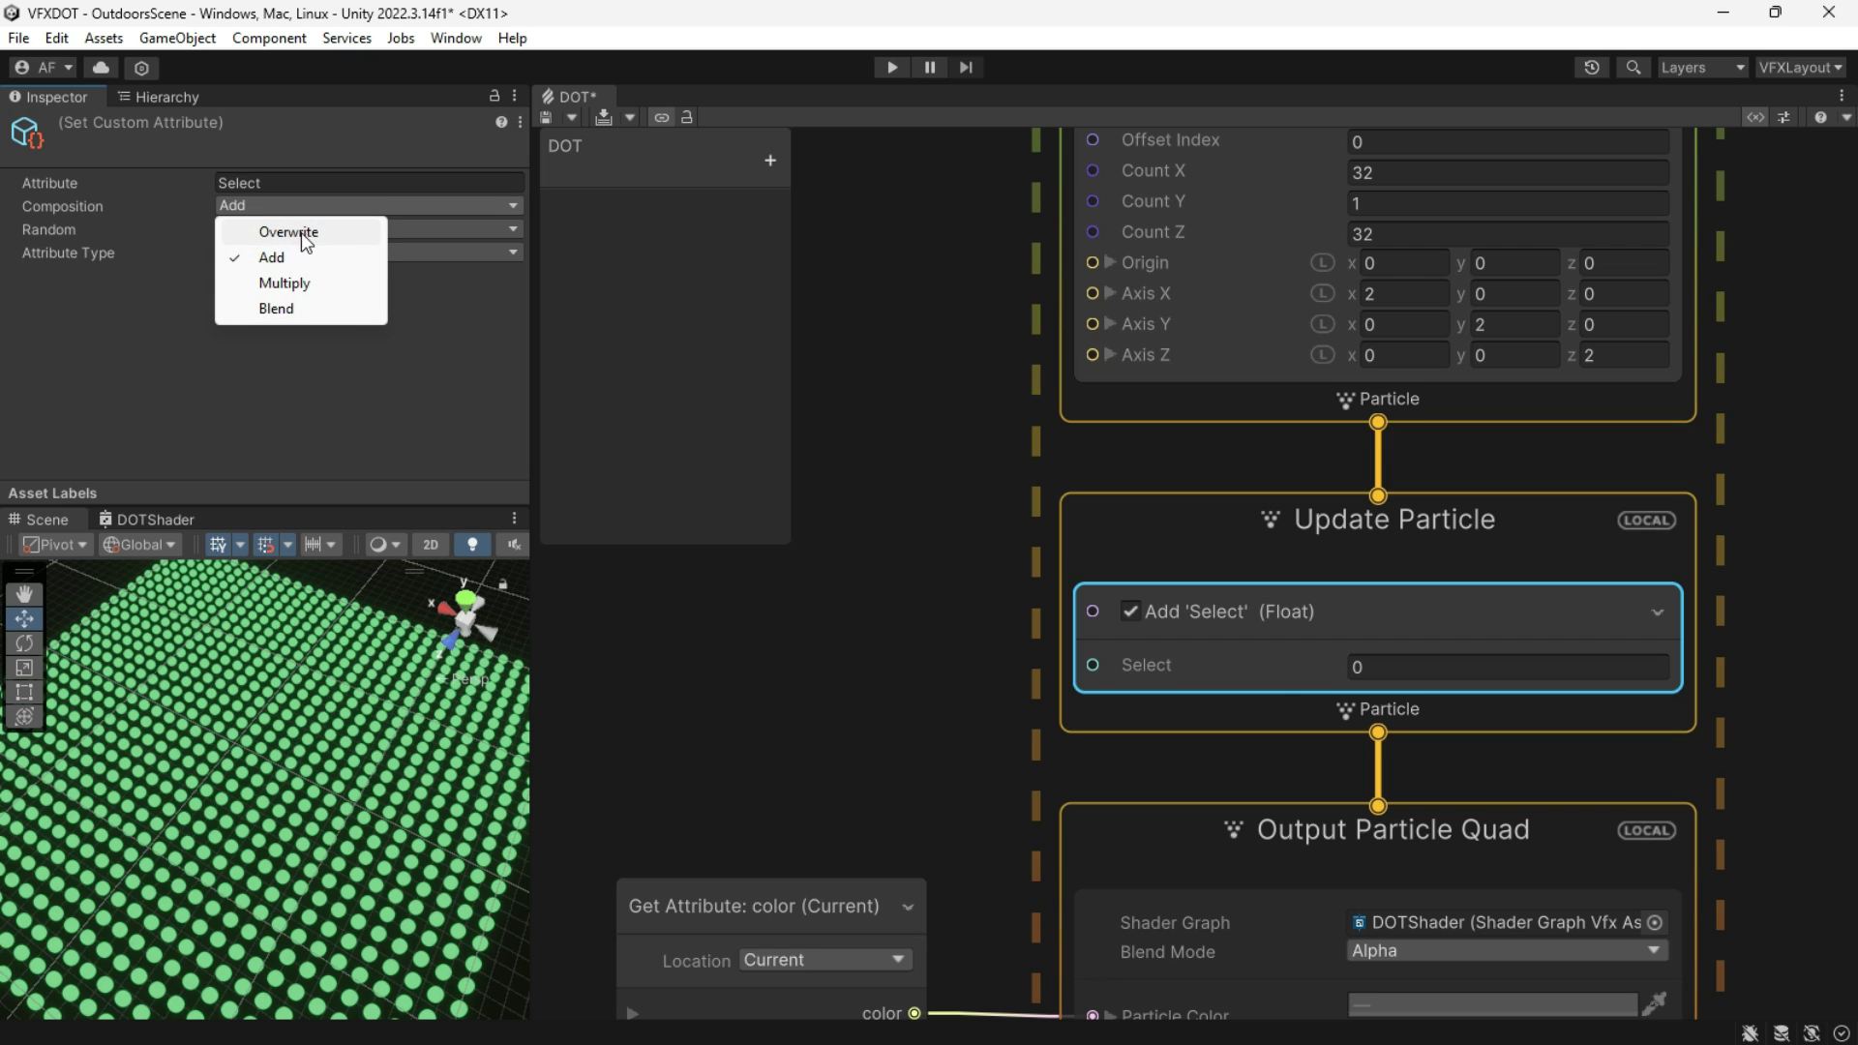
click(302, 233)
click(240, 240)
click(78, 261)
click(253, 255)
click(263, 271)
Step: Add a Multiply node fed by the Branch output
middle_drag(853, 673, 1034, 627)
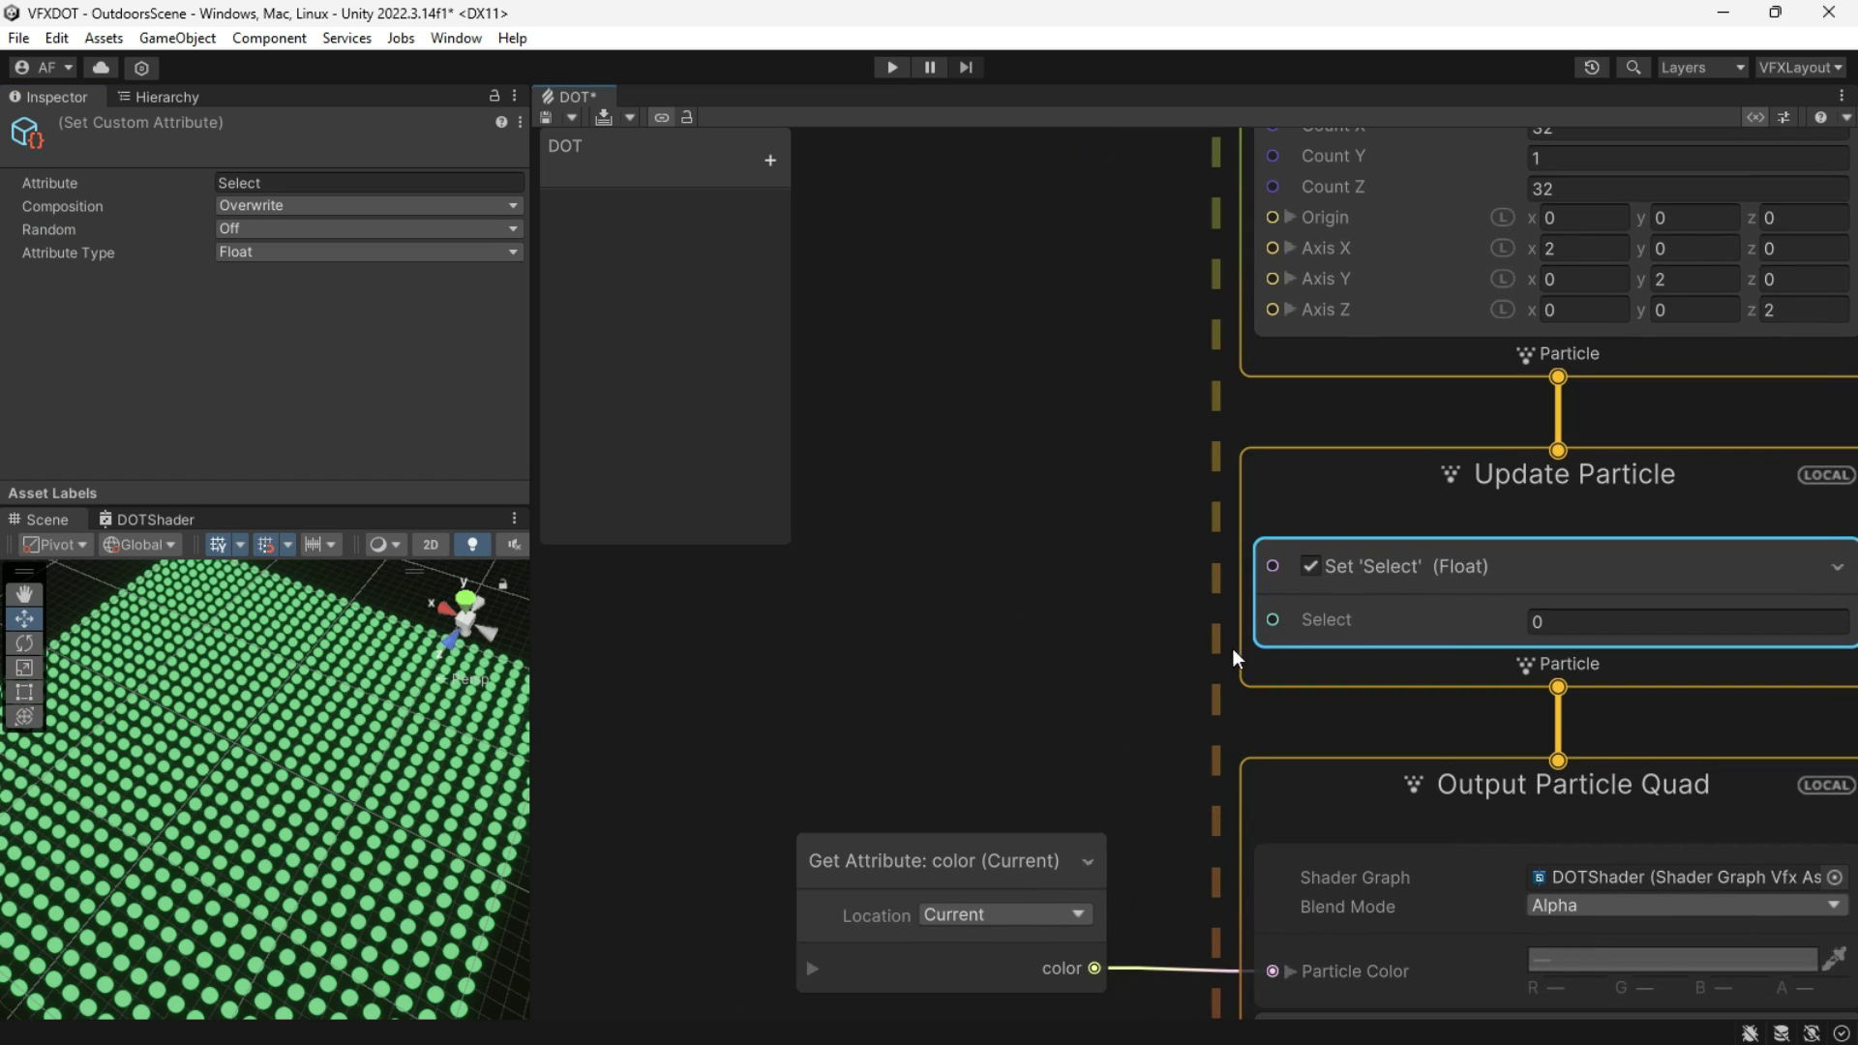
scroll(1161, 752, down, 5)
middle_drag(1013, 697, 937, 795)
scroll(1591, 763, up, 2)
scroll(1186, 762, up, 1)
scroll(1127, 831, down, 1)
middle_drag(1118, 818, 1108, 794)
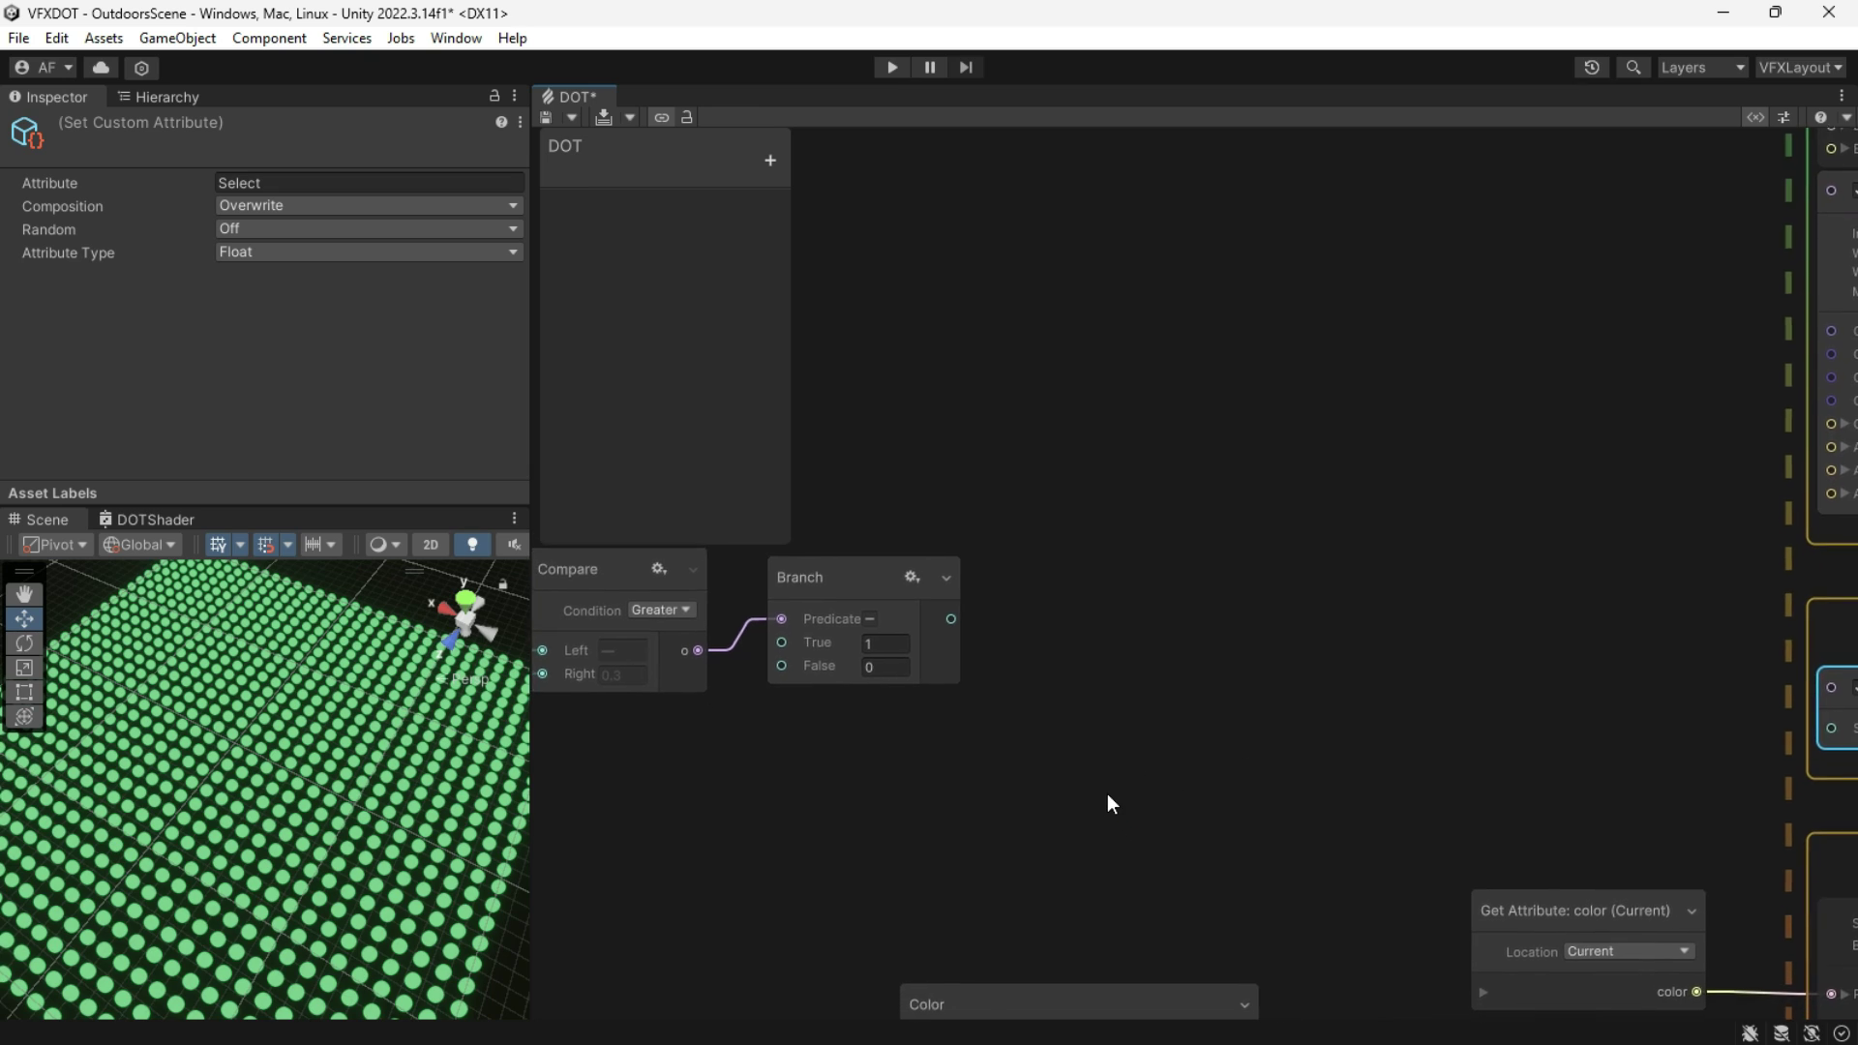
scroll(1109, 798, up, 1)
drag(933, 608, 1100, 734)
text(mul)
key(Return)
Step: Create a float property named Speed in the DOT blackboard
click(770, 160)
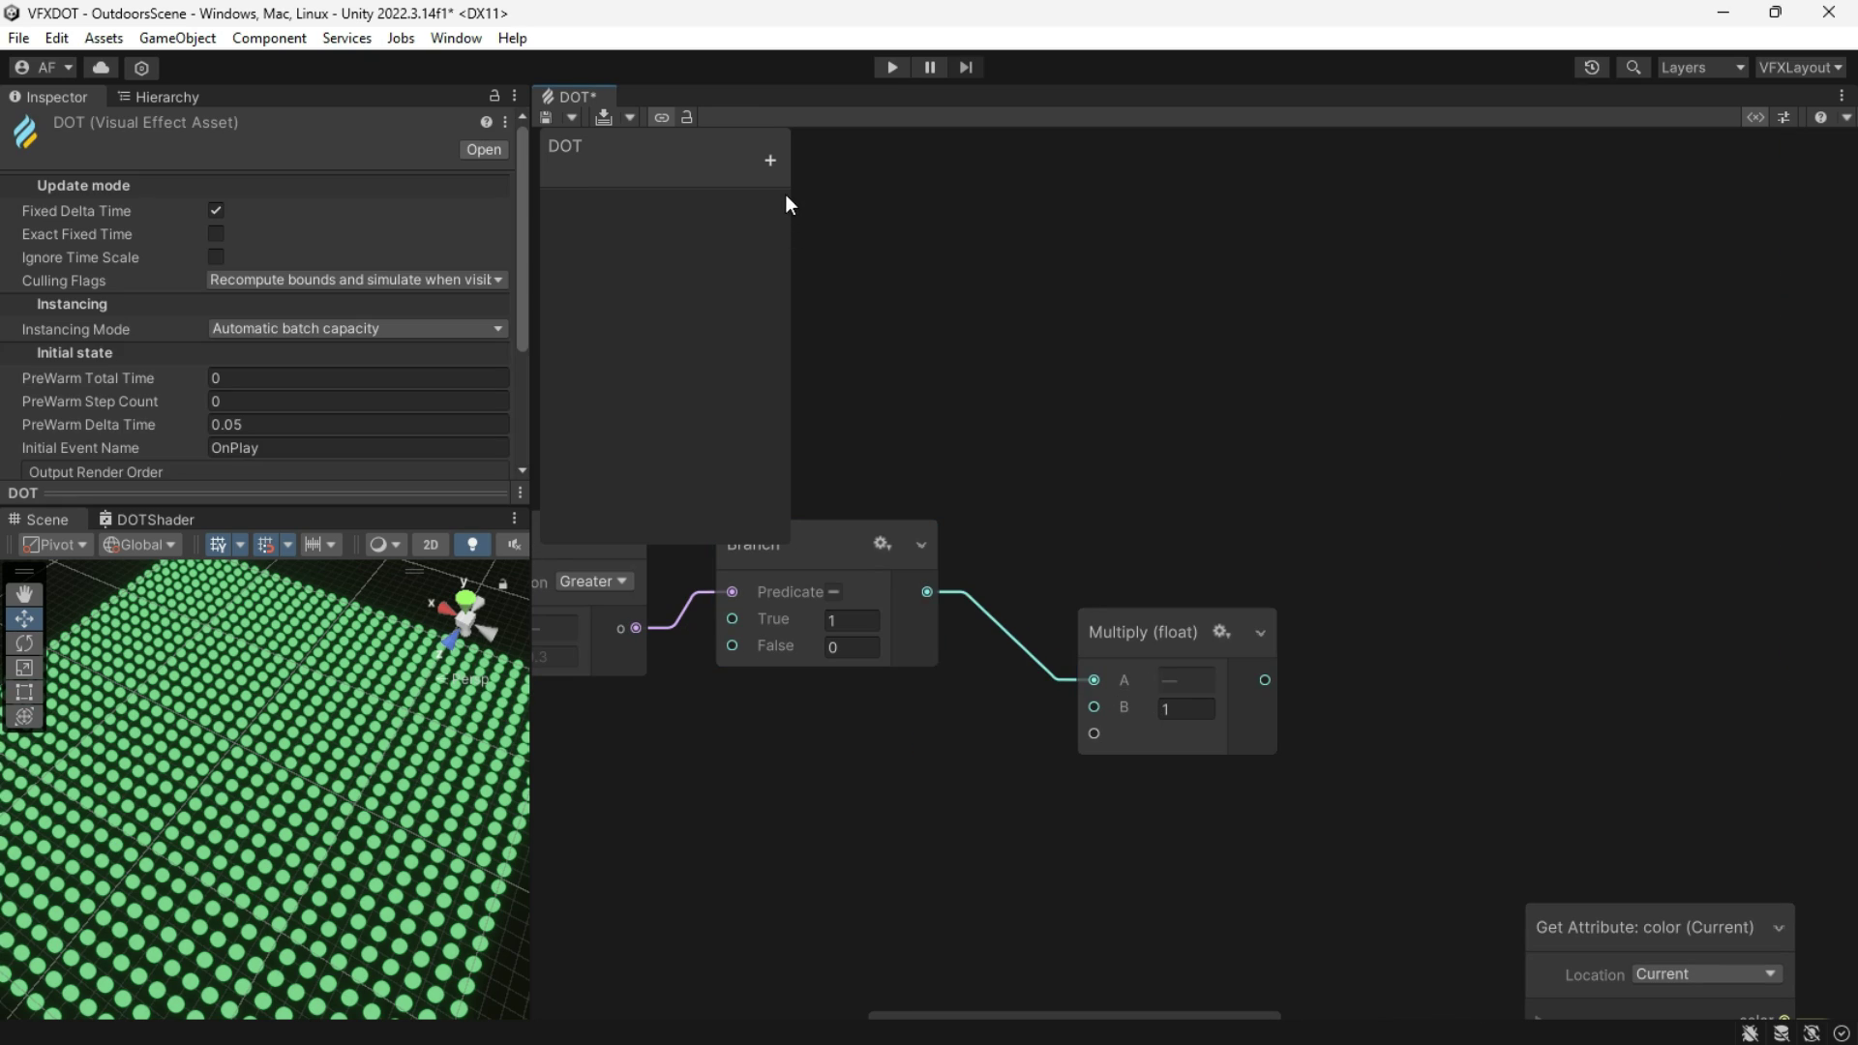
click(844, 467)
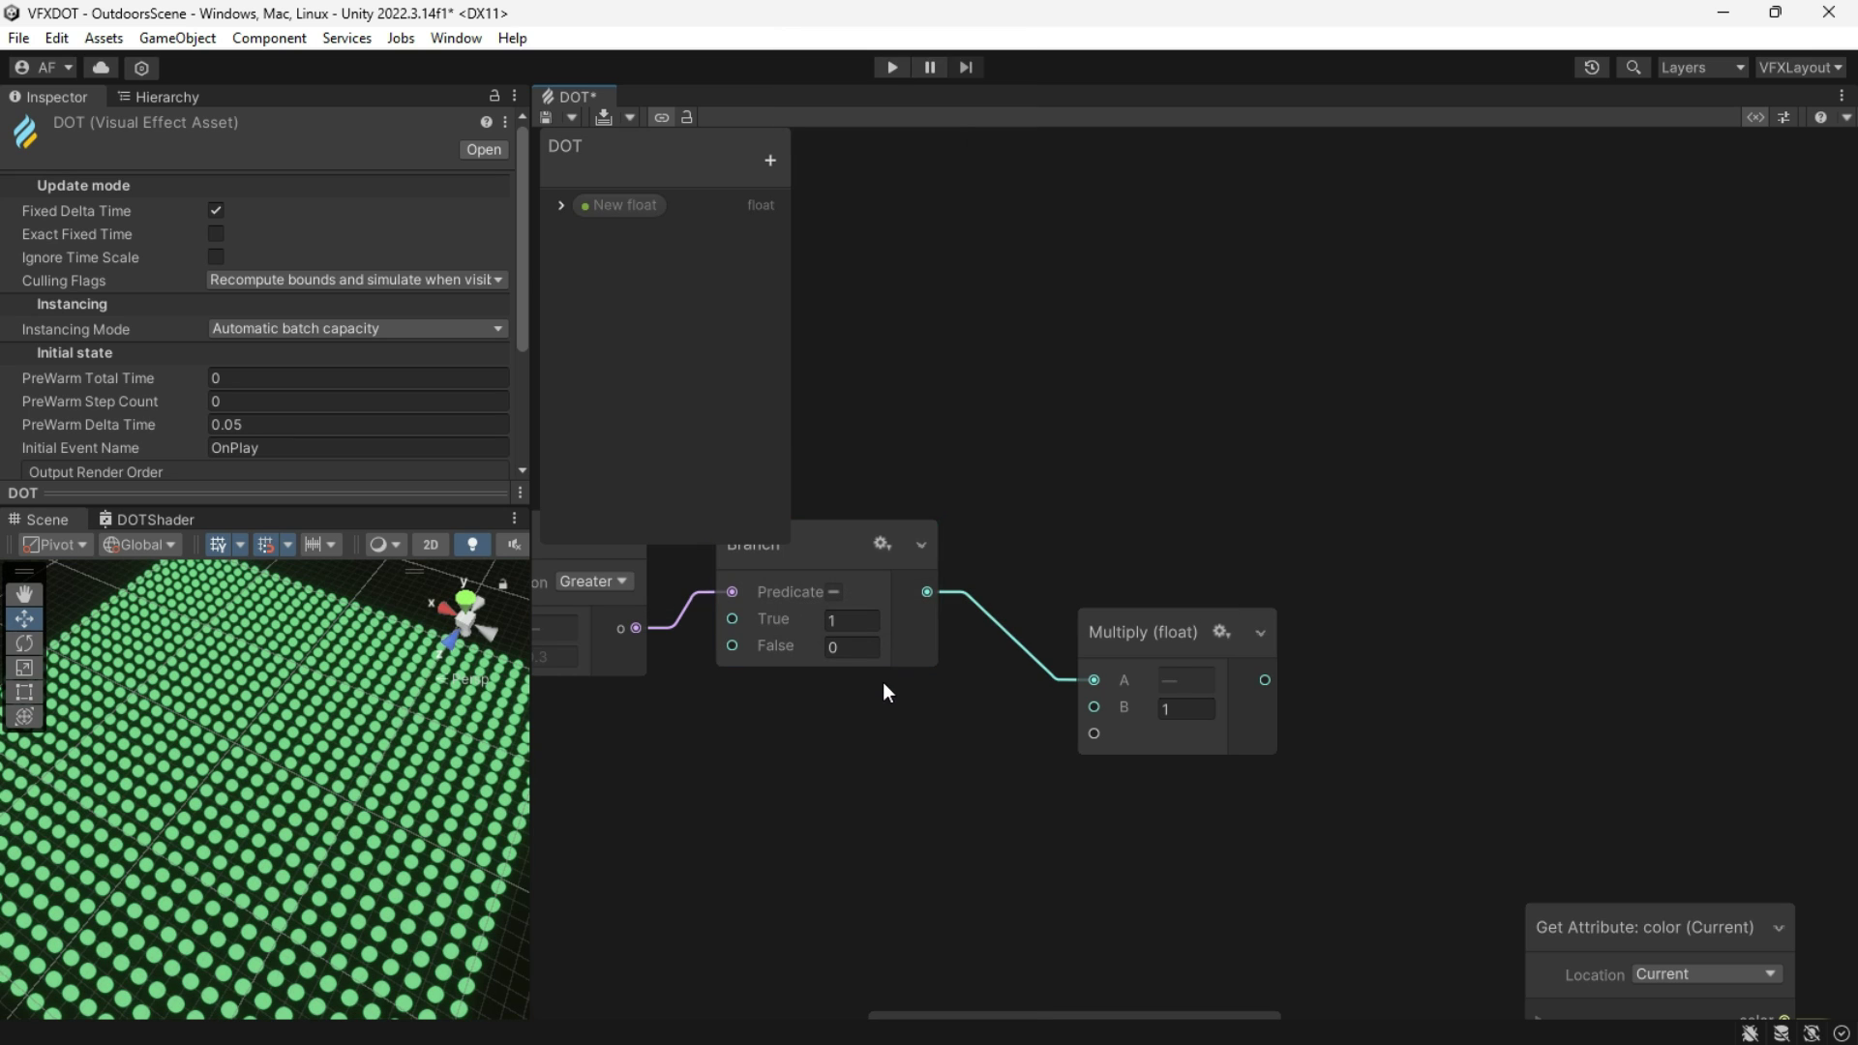
double_click(608, 211)
text(Speed)
key(Return)
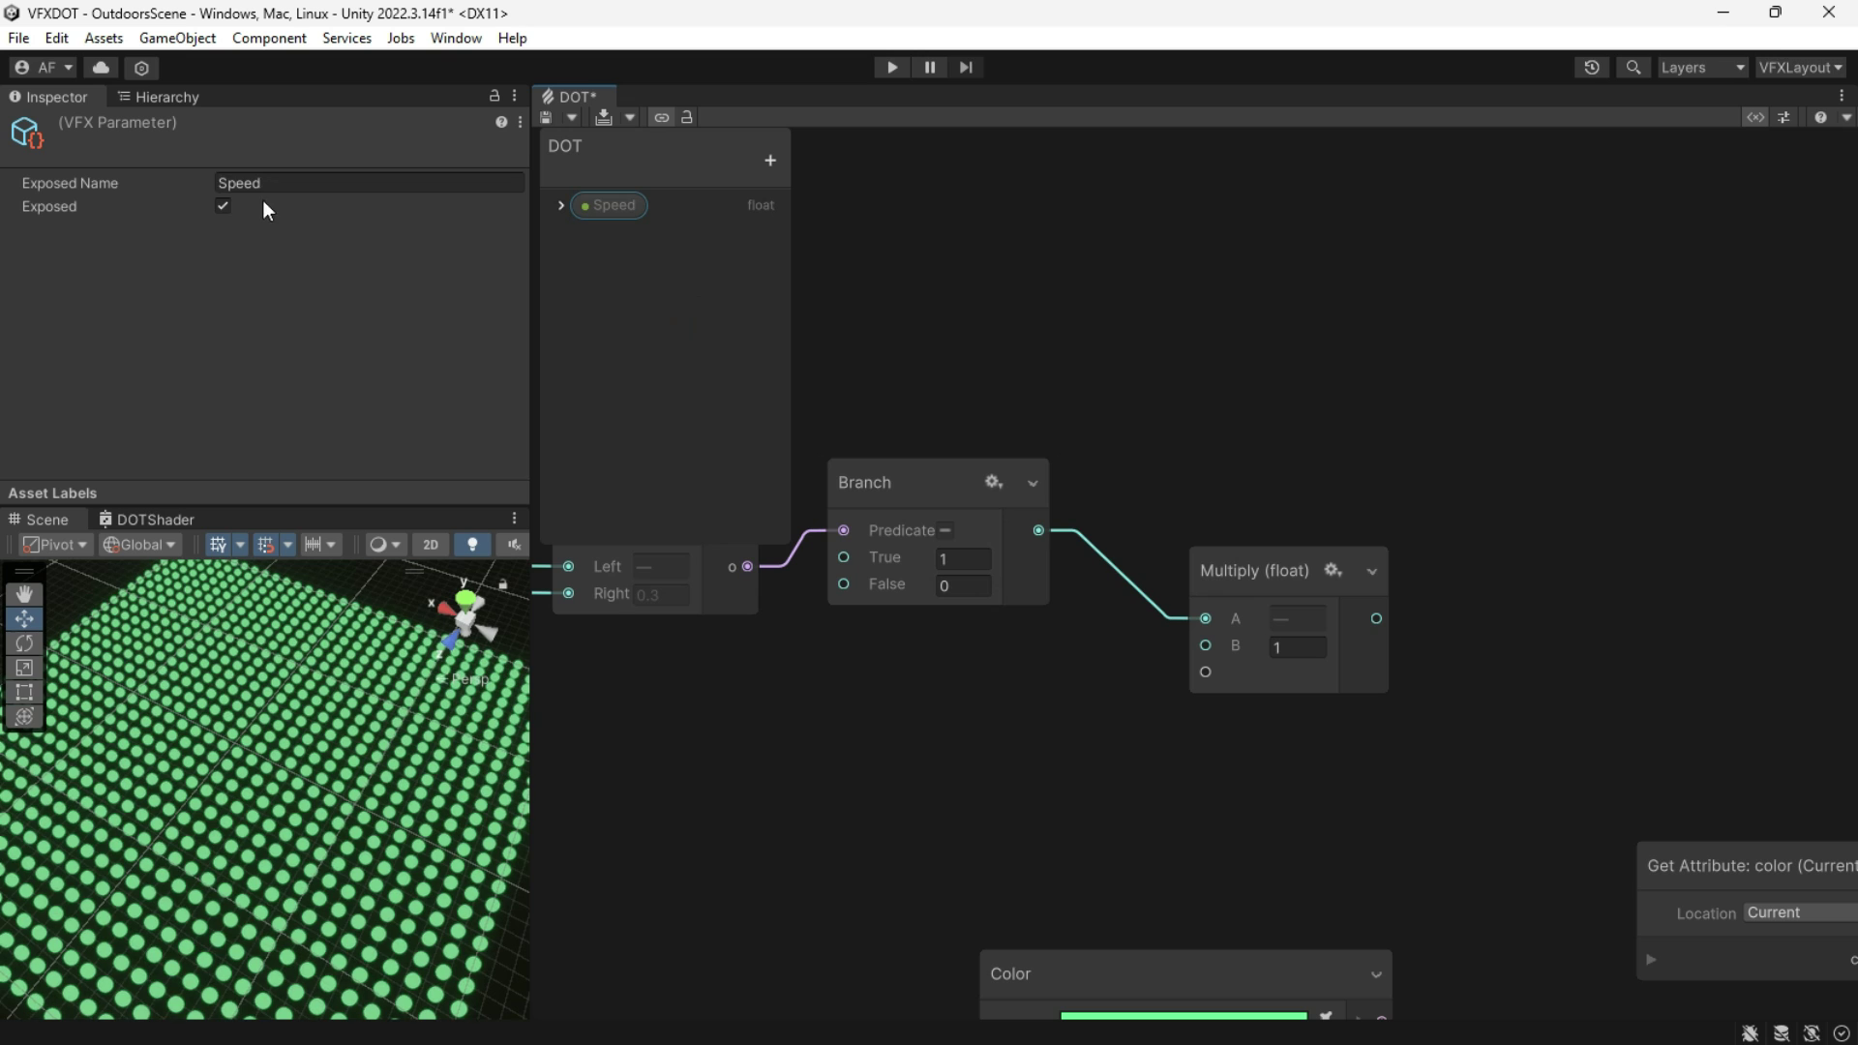
Step: Place the Speed property in the graph and connect it to the Multiply node's B input
click(561, 205)
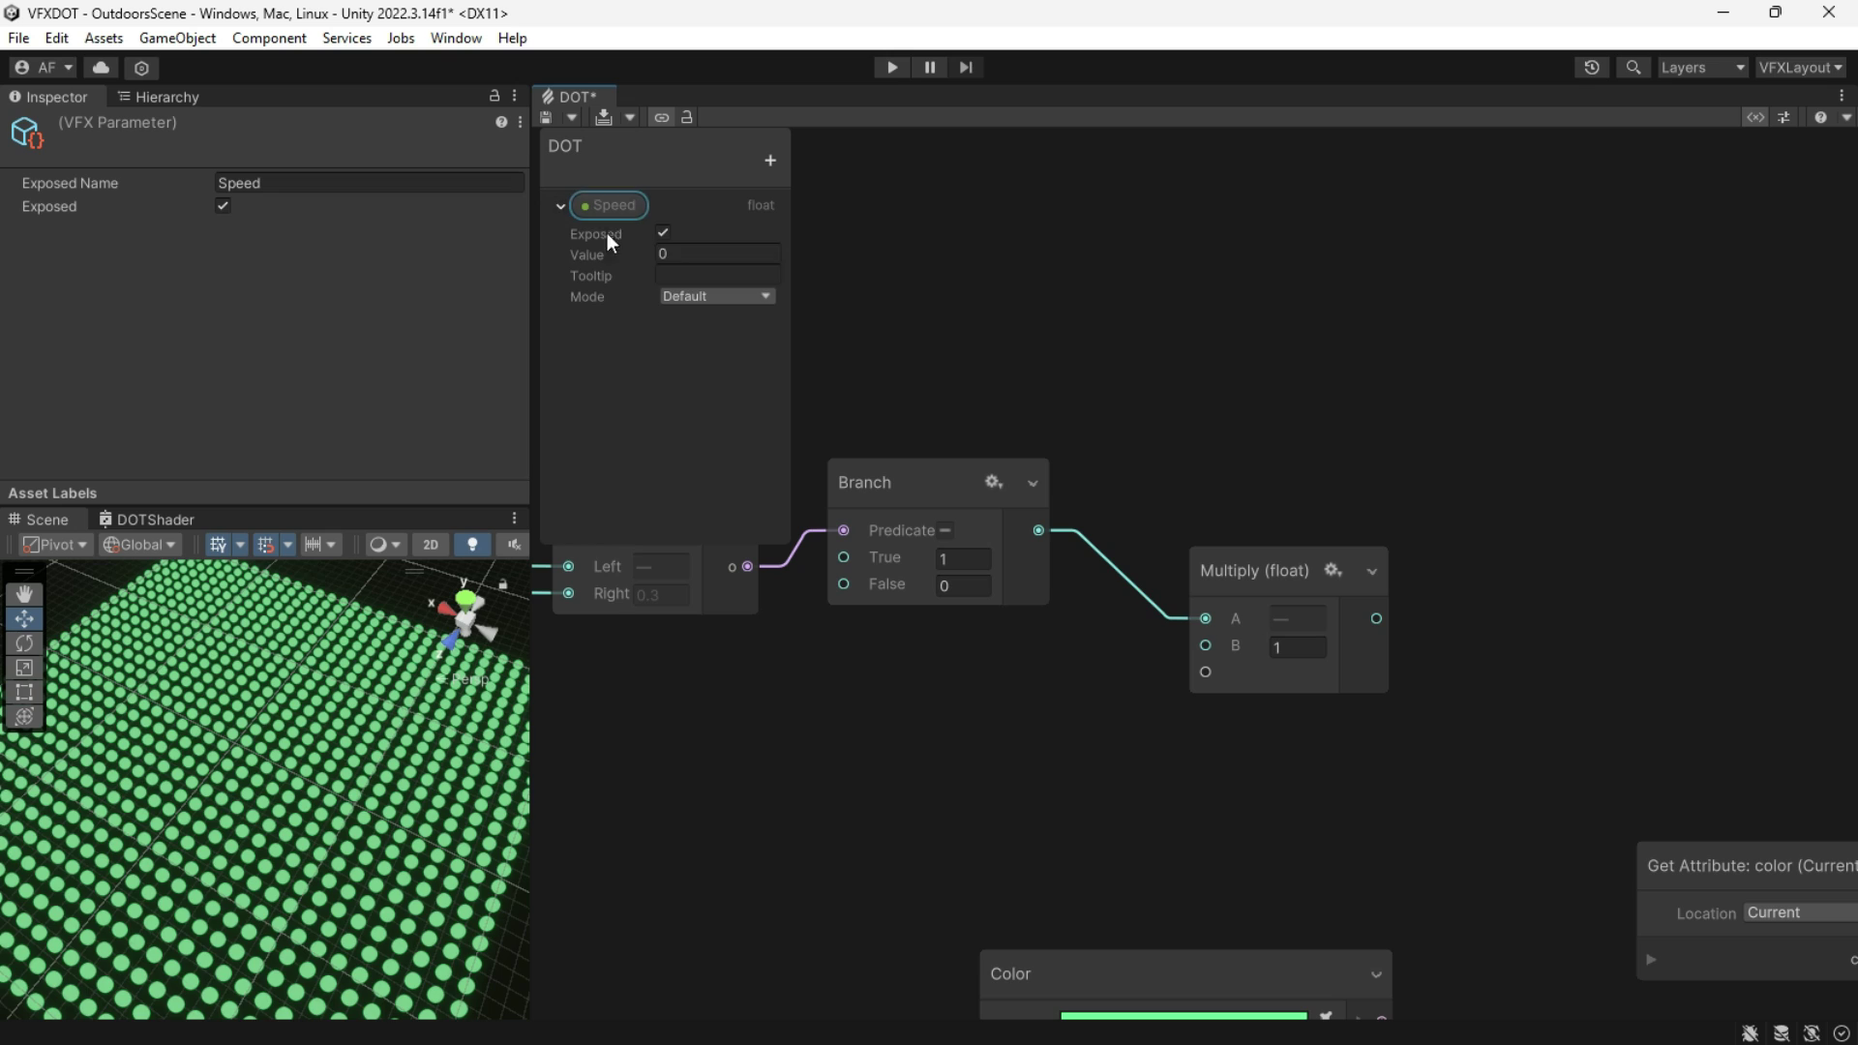
click(560, 205)
drag(578, 240, 1203, 643)
Step: Add a Delta Time (Game) node below Speed and connect it to the Multiply node's third input
click(955, 751)
key(space)
text(tom)
key(BackSpace)
key(BackSpace)
text(ime)
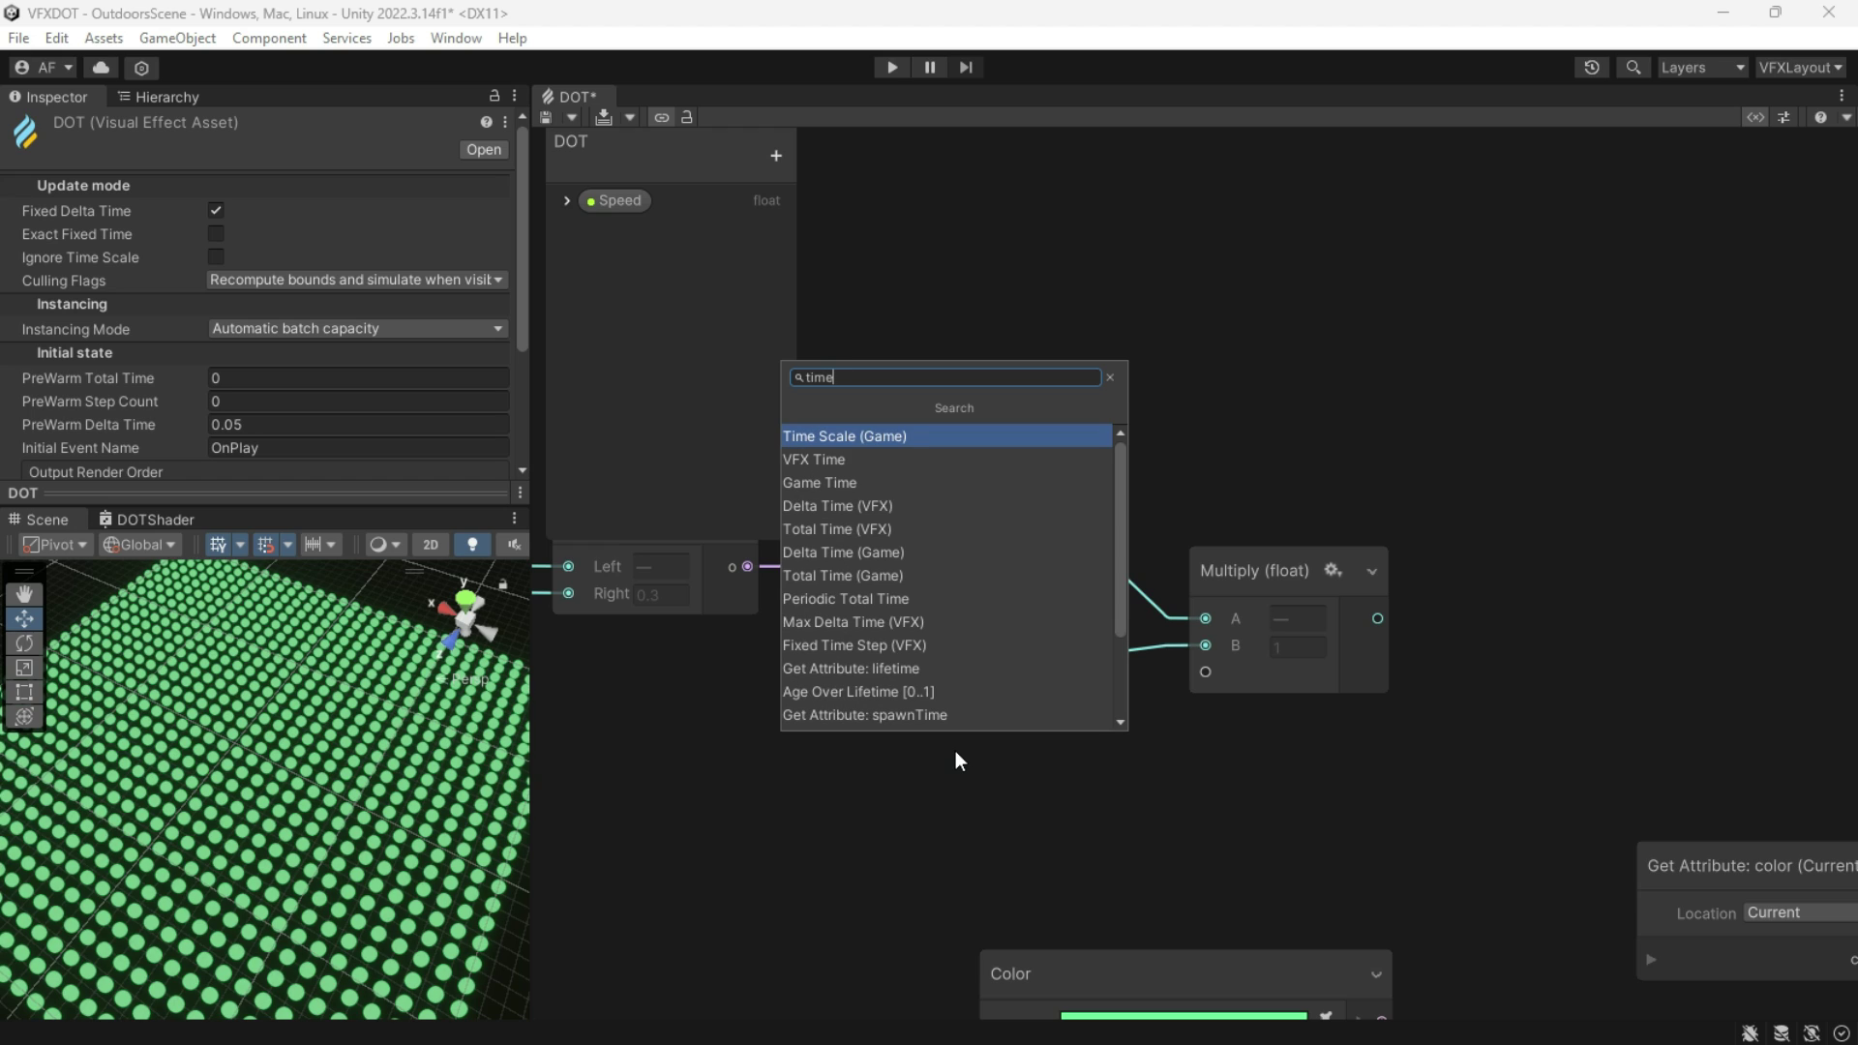
text( de)
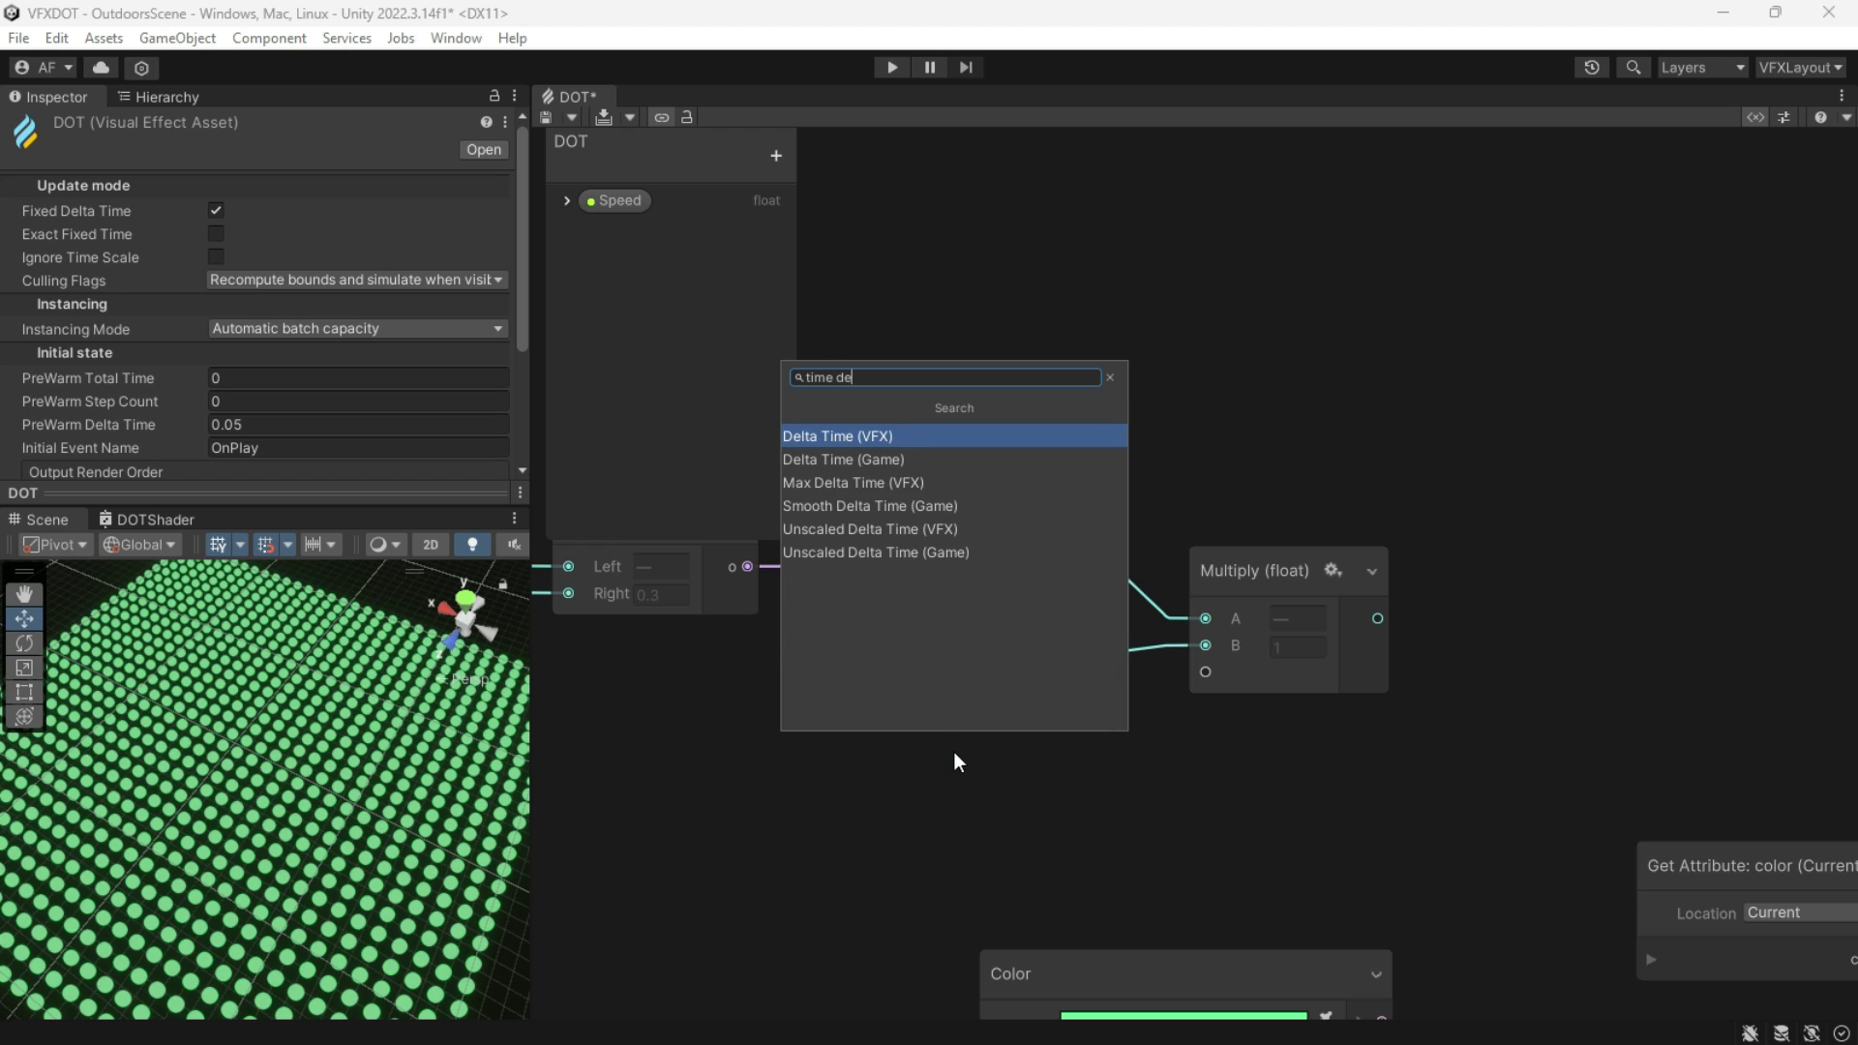
click(869, 459)
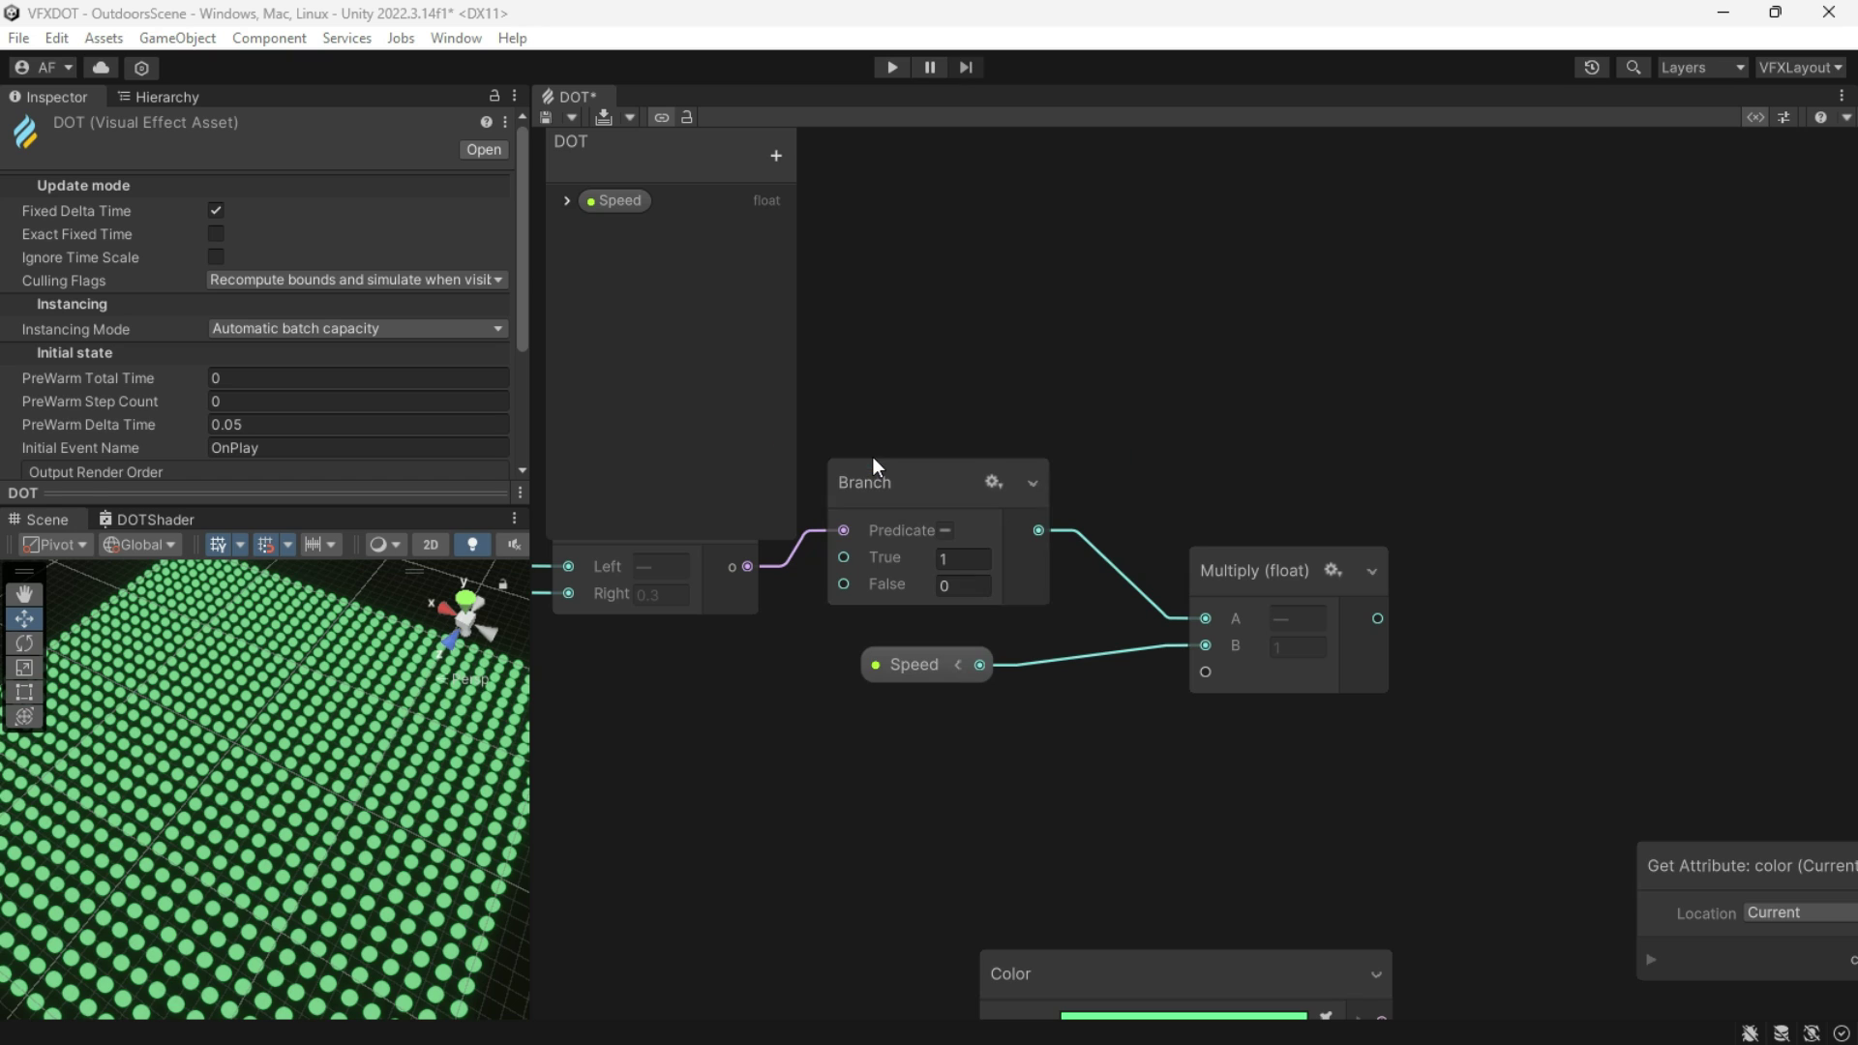
drag(1111, 811, 945, 733)
drag(1039, 786, 1206, 672)
Step: Set the Branch node's False value to -1 and its True value to 1
middle_drag(1454, 748, 903, 810)
scroll(1248, 776, up, 1)
scroll(1199, 787, down, 1)
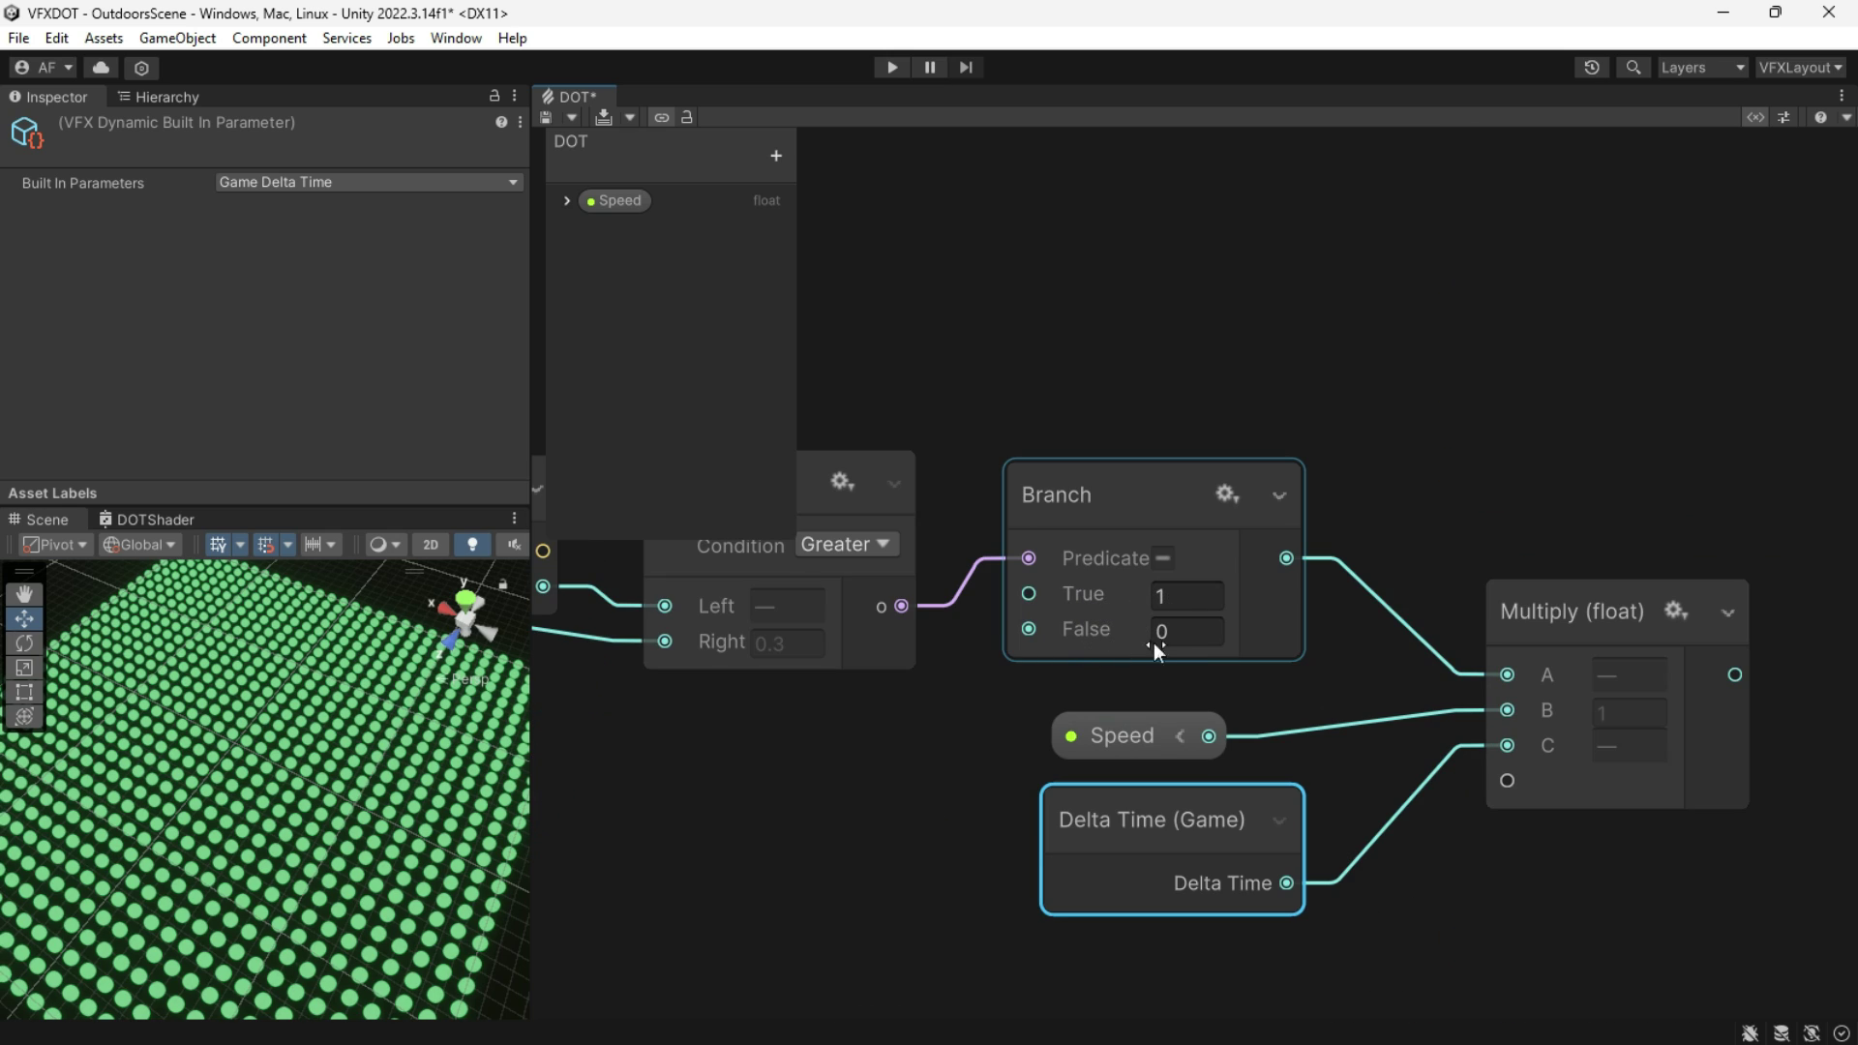
click(1195, 637)
text(-1)
key(Return)
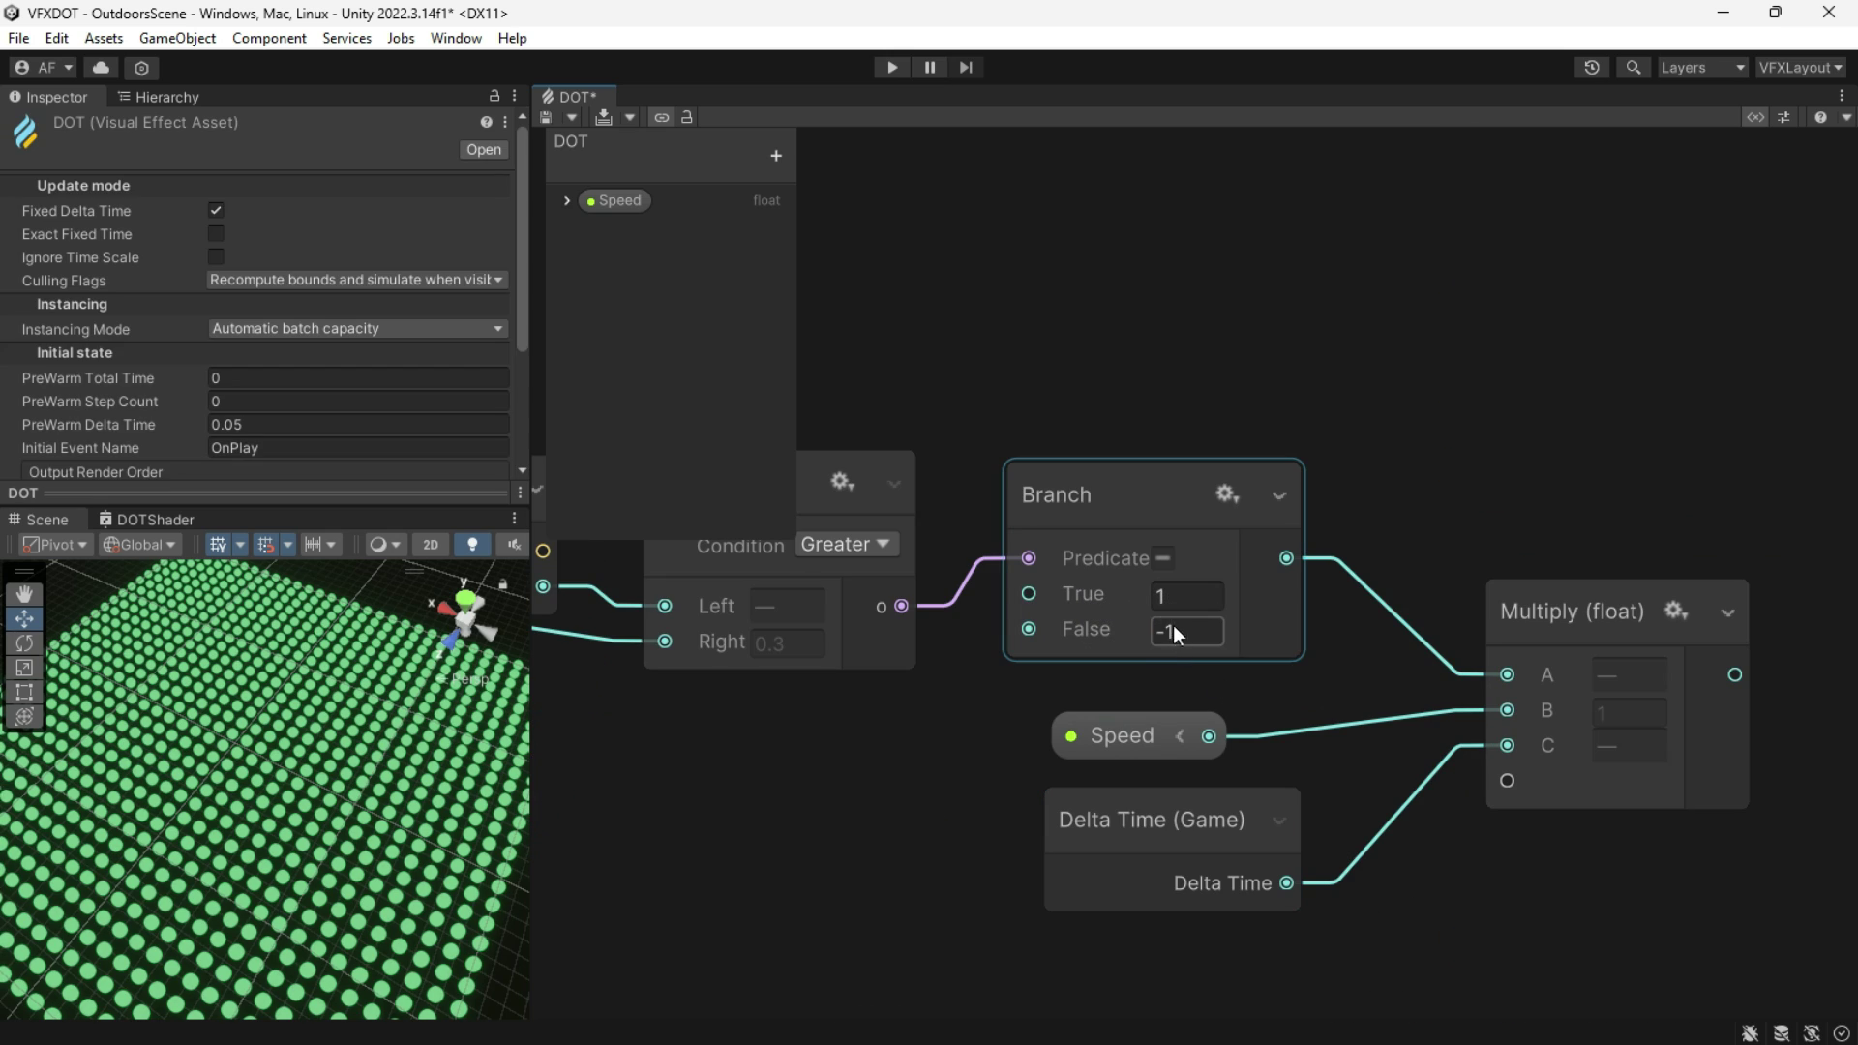
click(1161, 593)
text(1)
key(Return)
Step: Add an Add node fed by the Multiply output and select the Set 'Select' block in Update Particle
middle_drag(1367, 843, 1274, 797)
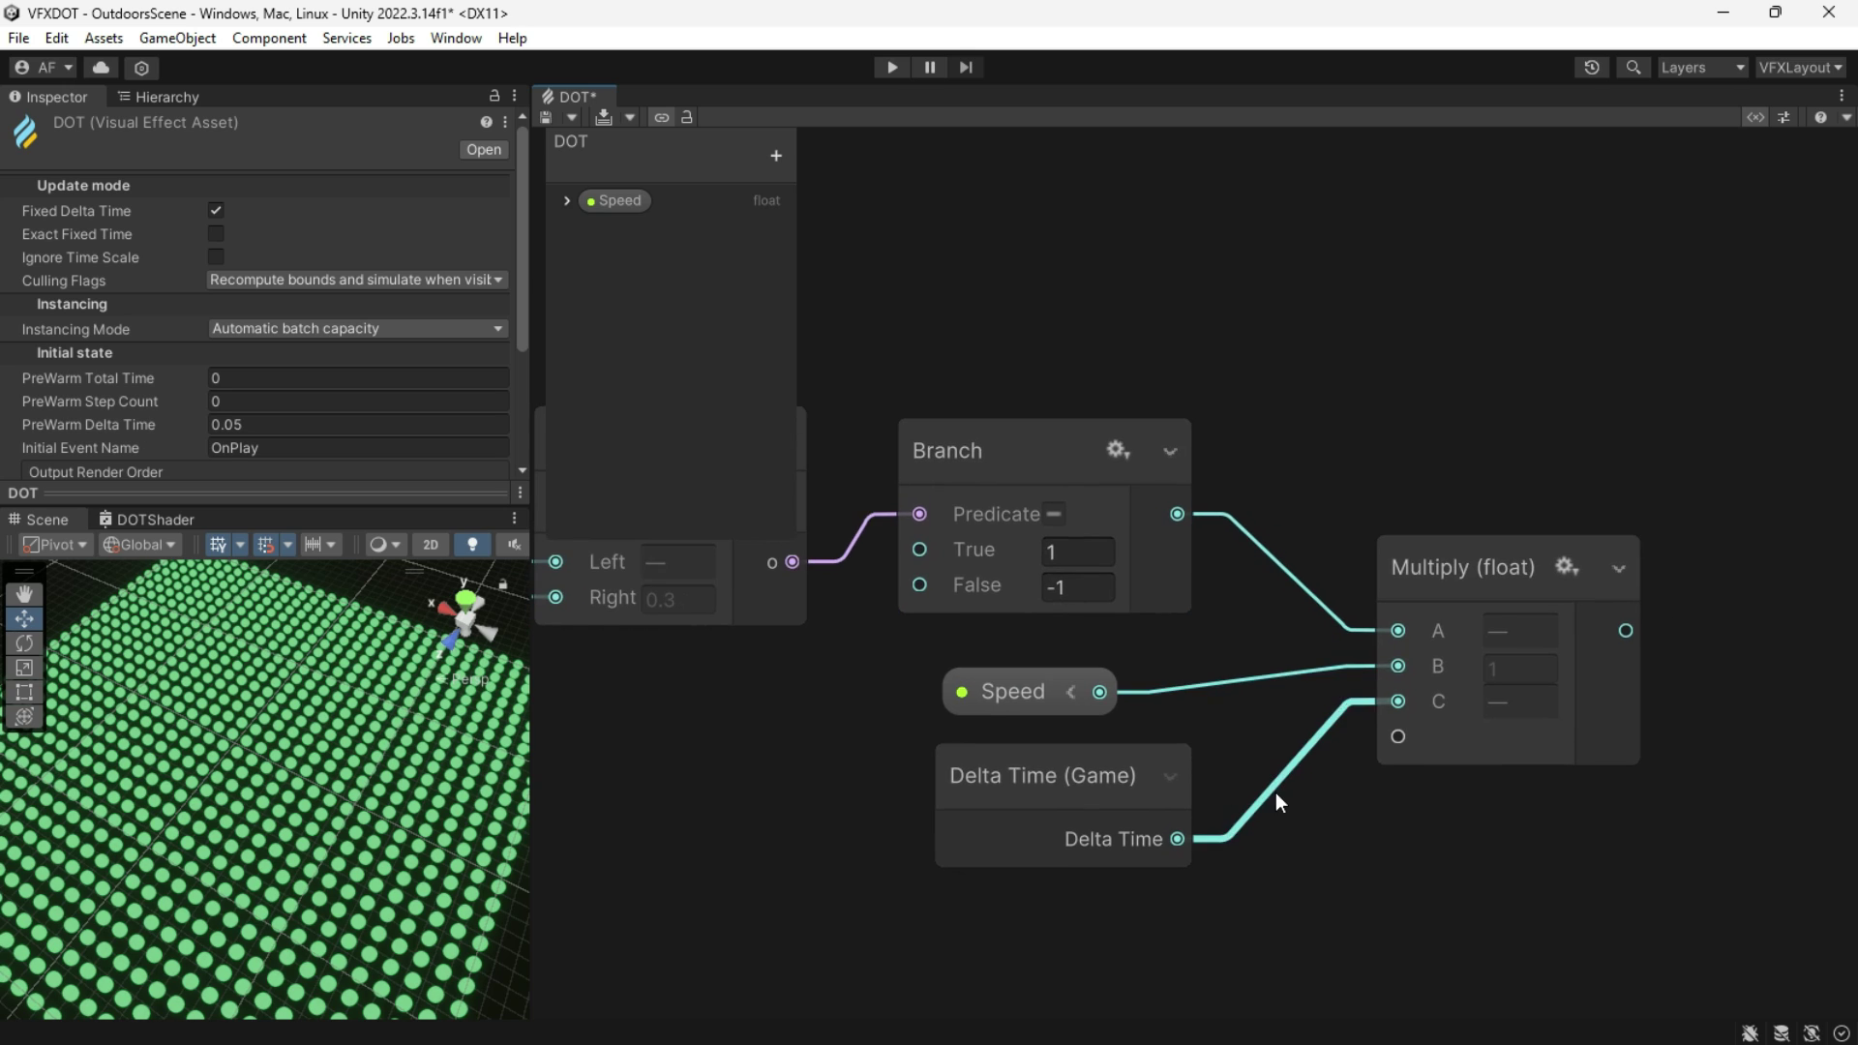
scroll(1275, 796, down, 1)
middle_drag(1611, 844, 1095, 809)
scroll(1094, 809, down, 1)
scroll(1092, 809, up, 1)
middle_drag(799, 770, 957, 746)
drag(1034, 637, 1171, 641)
text(add)
key(Return)
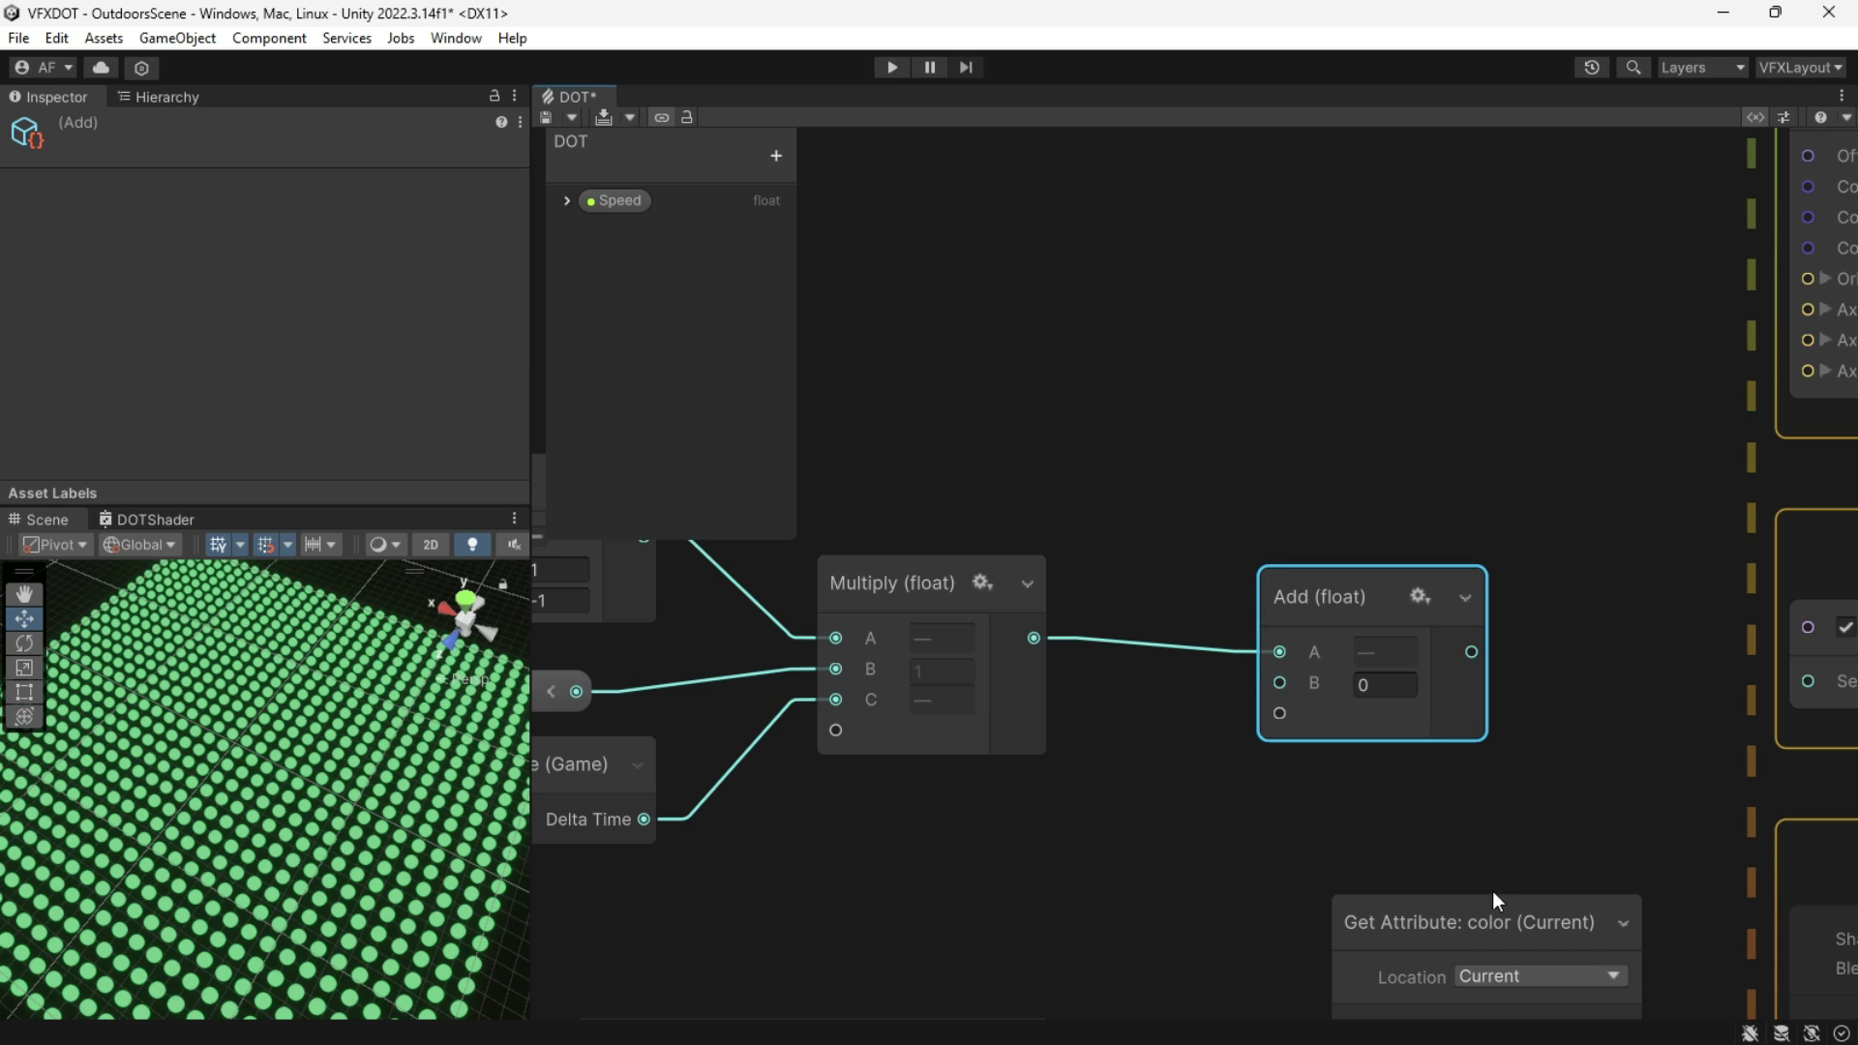
middle_drag(1493, 892, 995, 888)
click(1403, 631)
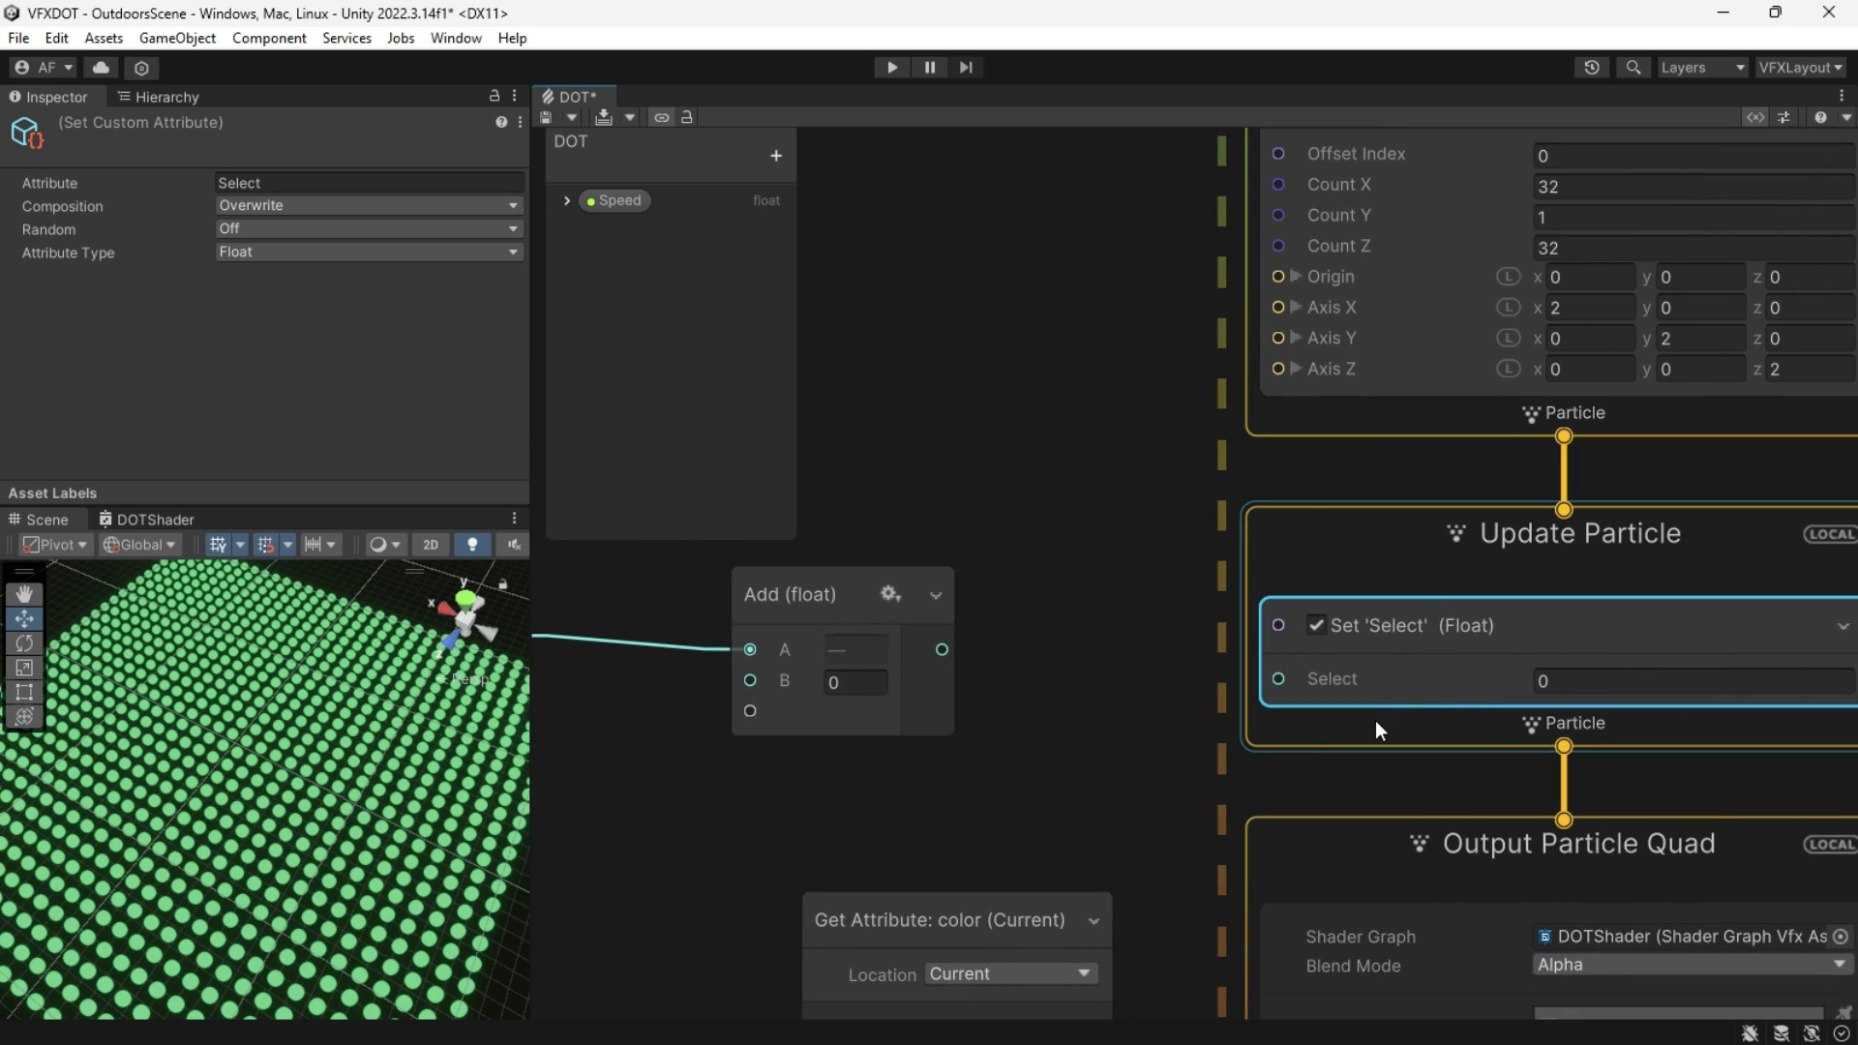
Step: Add a Get Custom Attribute node below the Multiply and Add nodes and set its attribute name to Select
middle_drag(968, 826, 1344, 752)
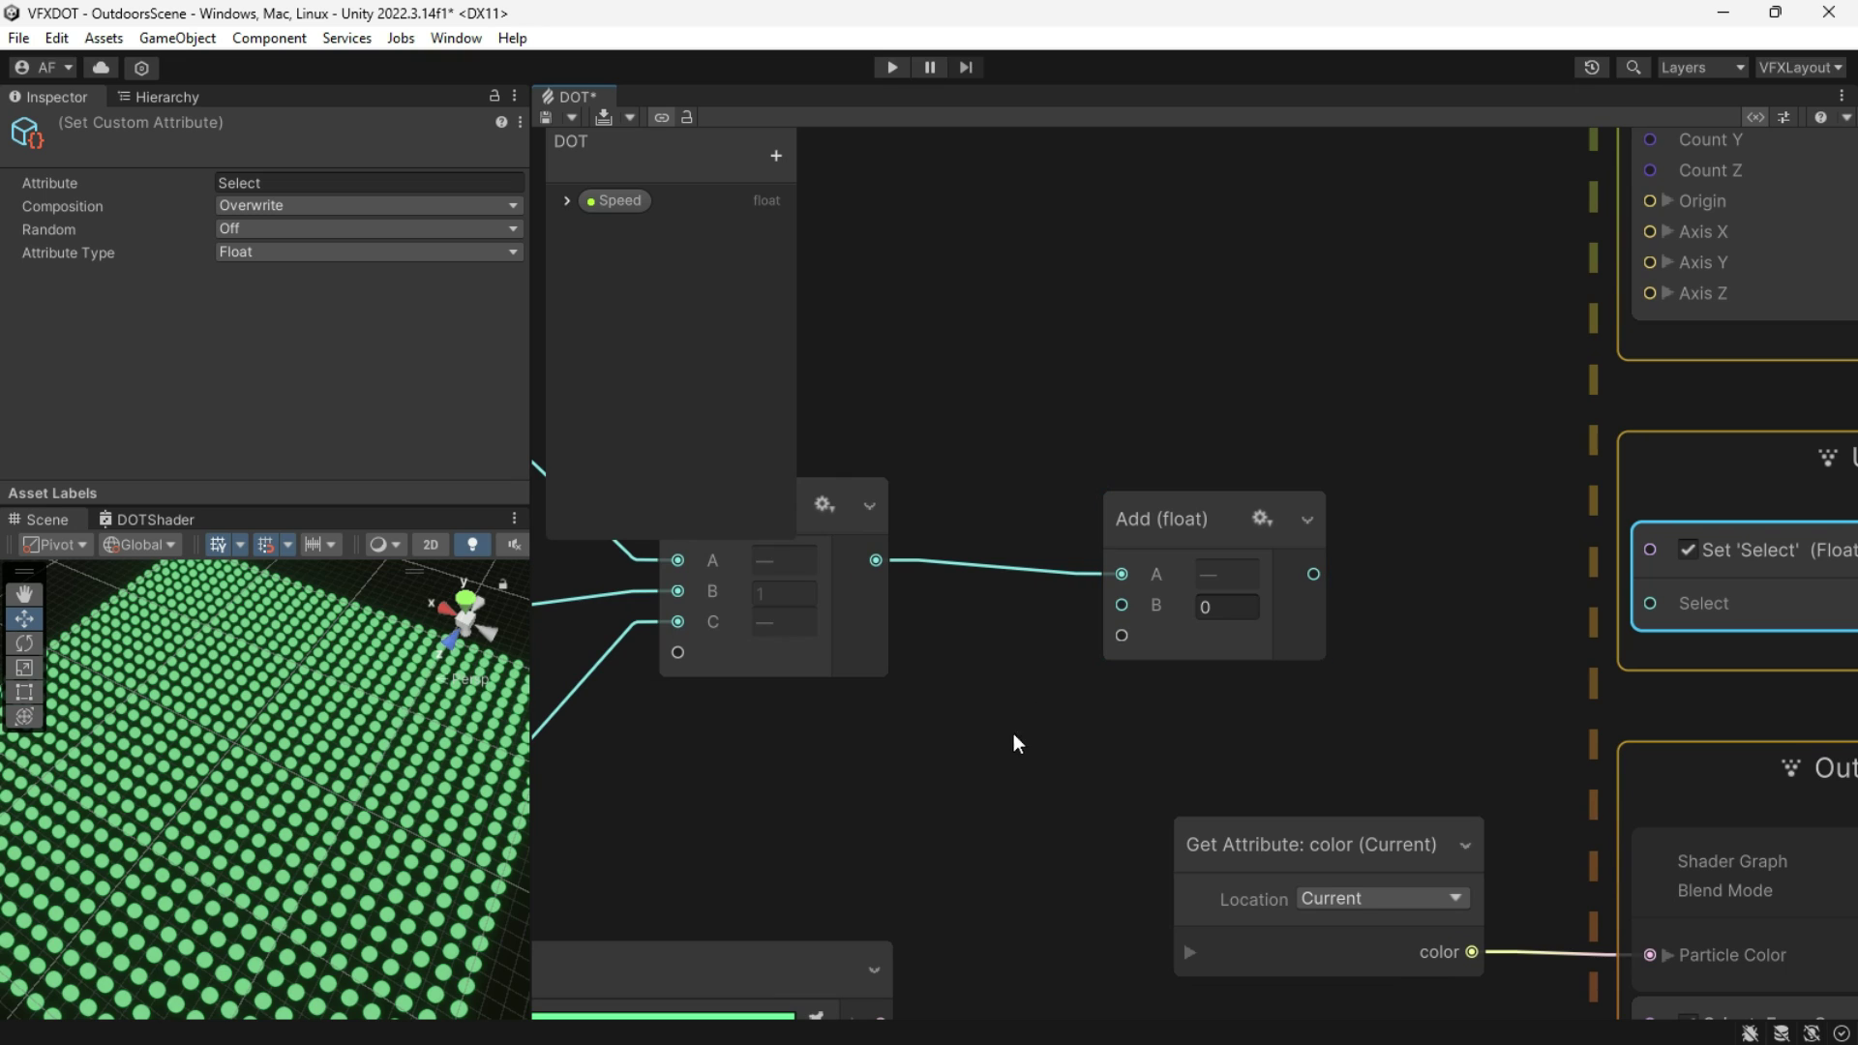
click(914, 728)
key(space)
text(g)
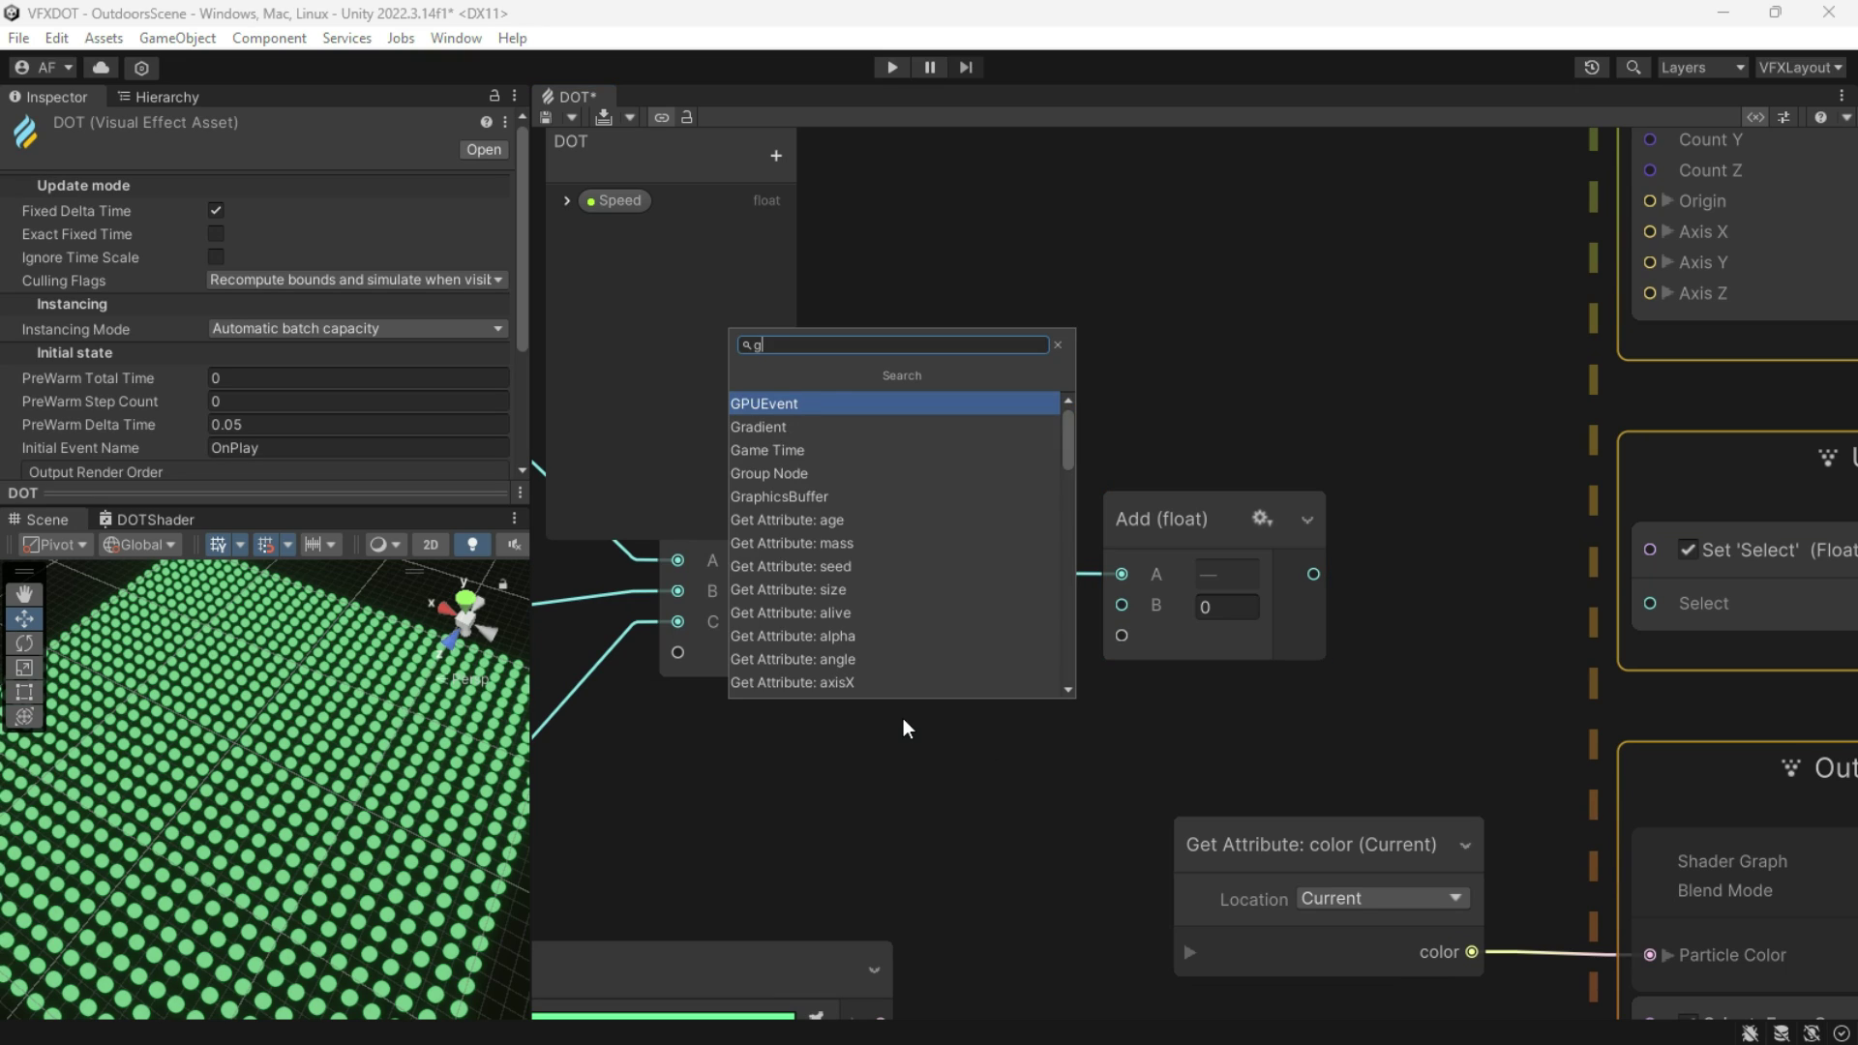
text(et cus)
key(Return)
drag(1023, 754, 926, 711)
click(351, 188)
text(Sele)
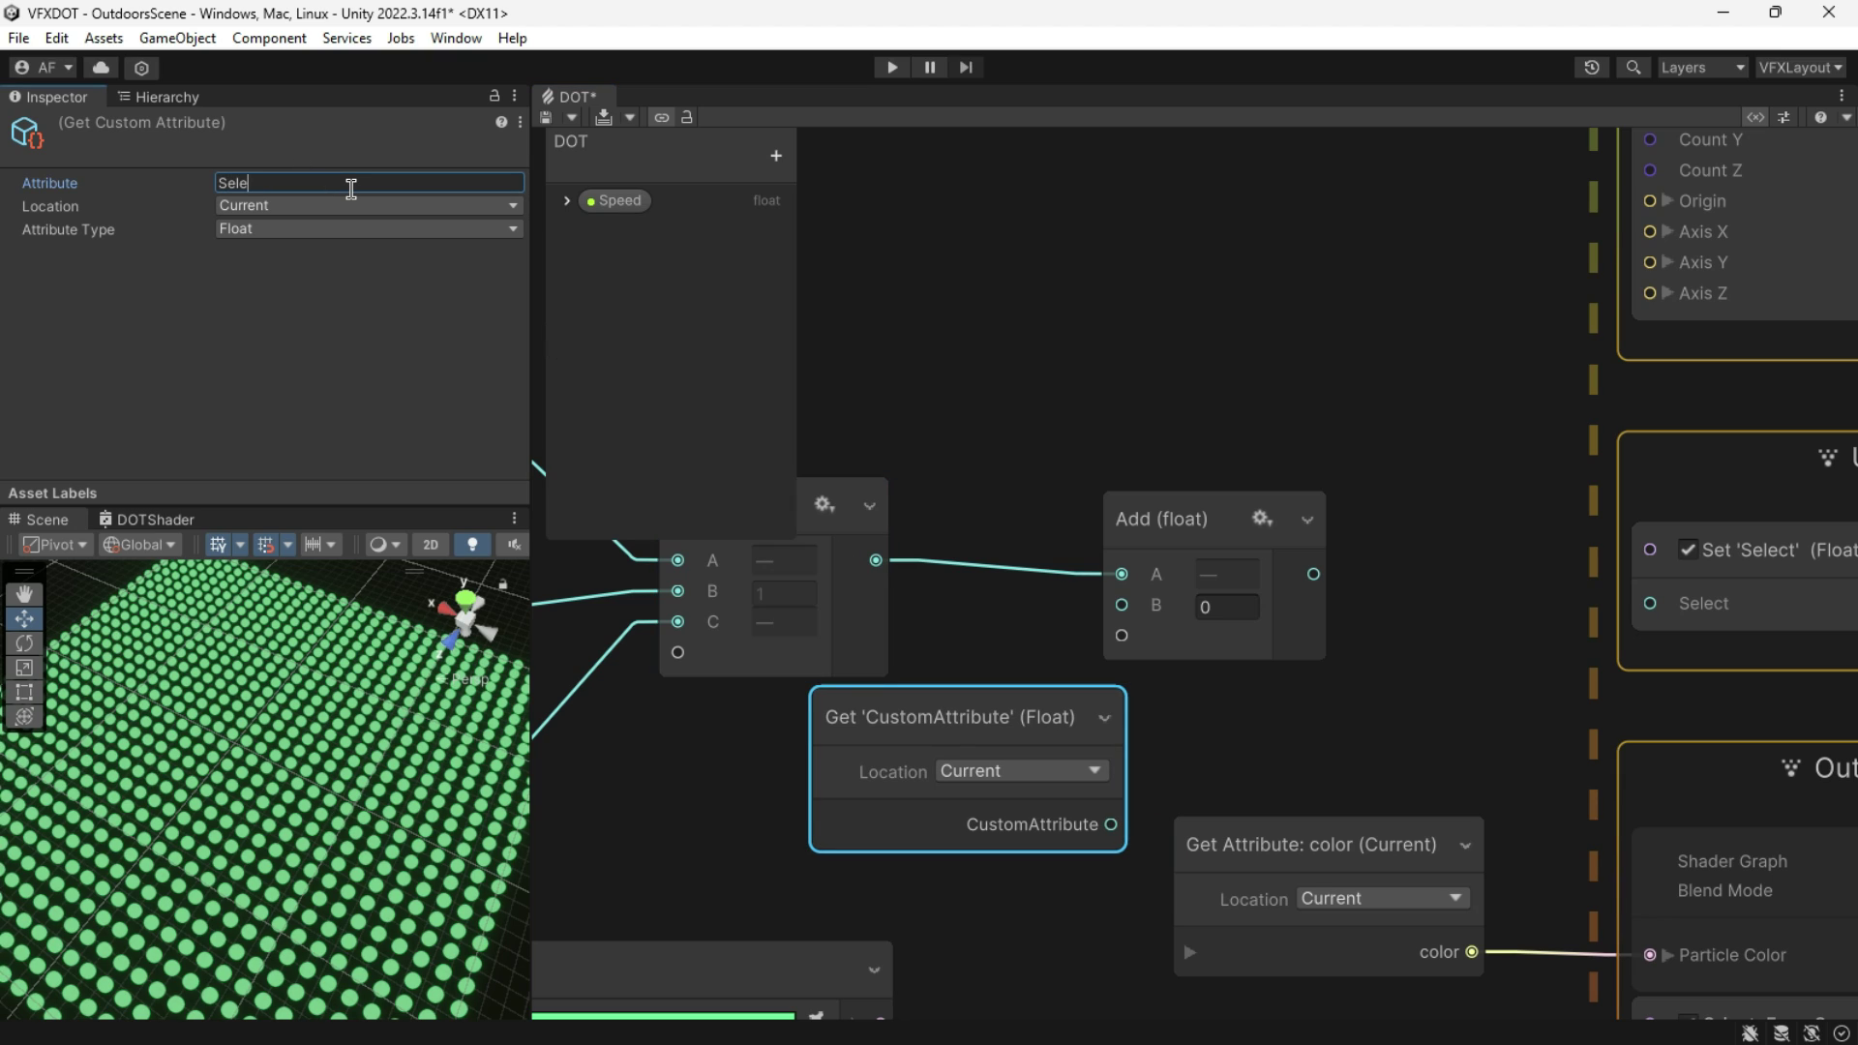
text(ct)
key(Return)
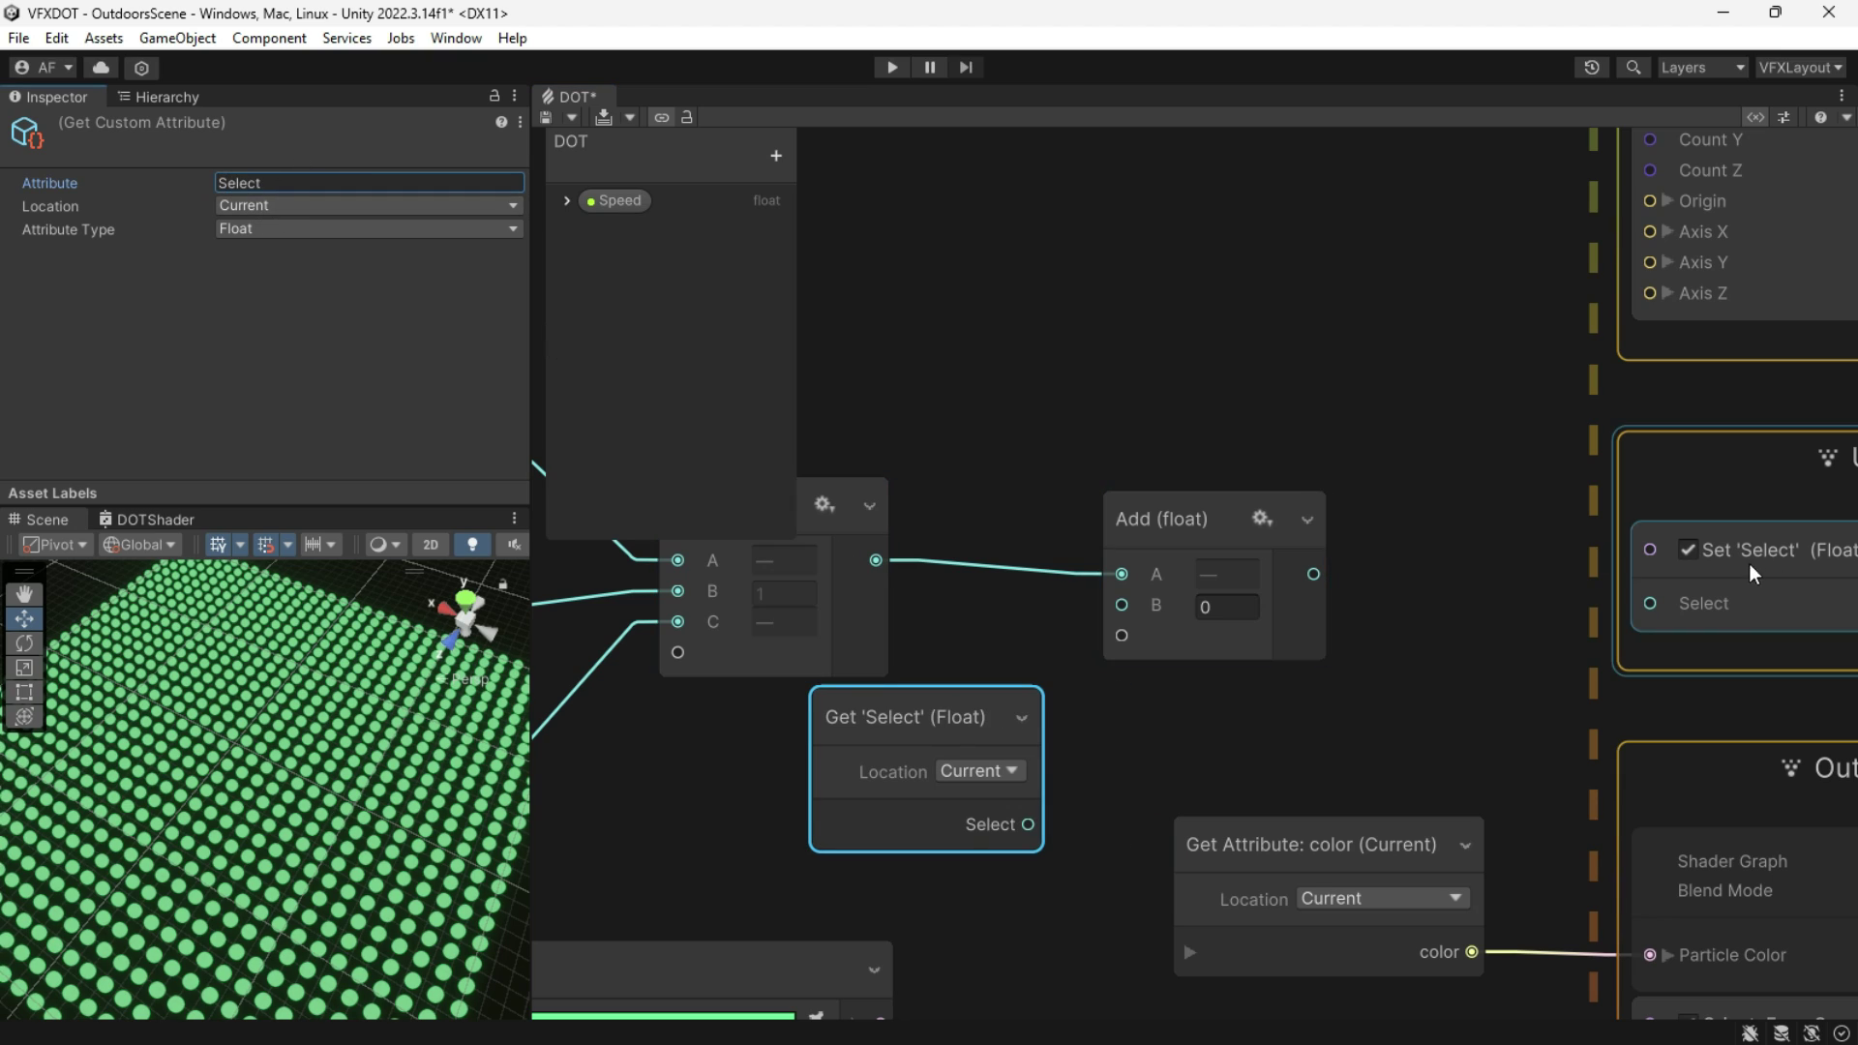
Step: Check the Set 'Select' block's attribute name and connect the Get 'Select' node to the Add node's B input
click(1791, 566)
click(257, 185)
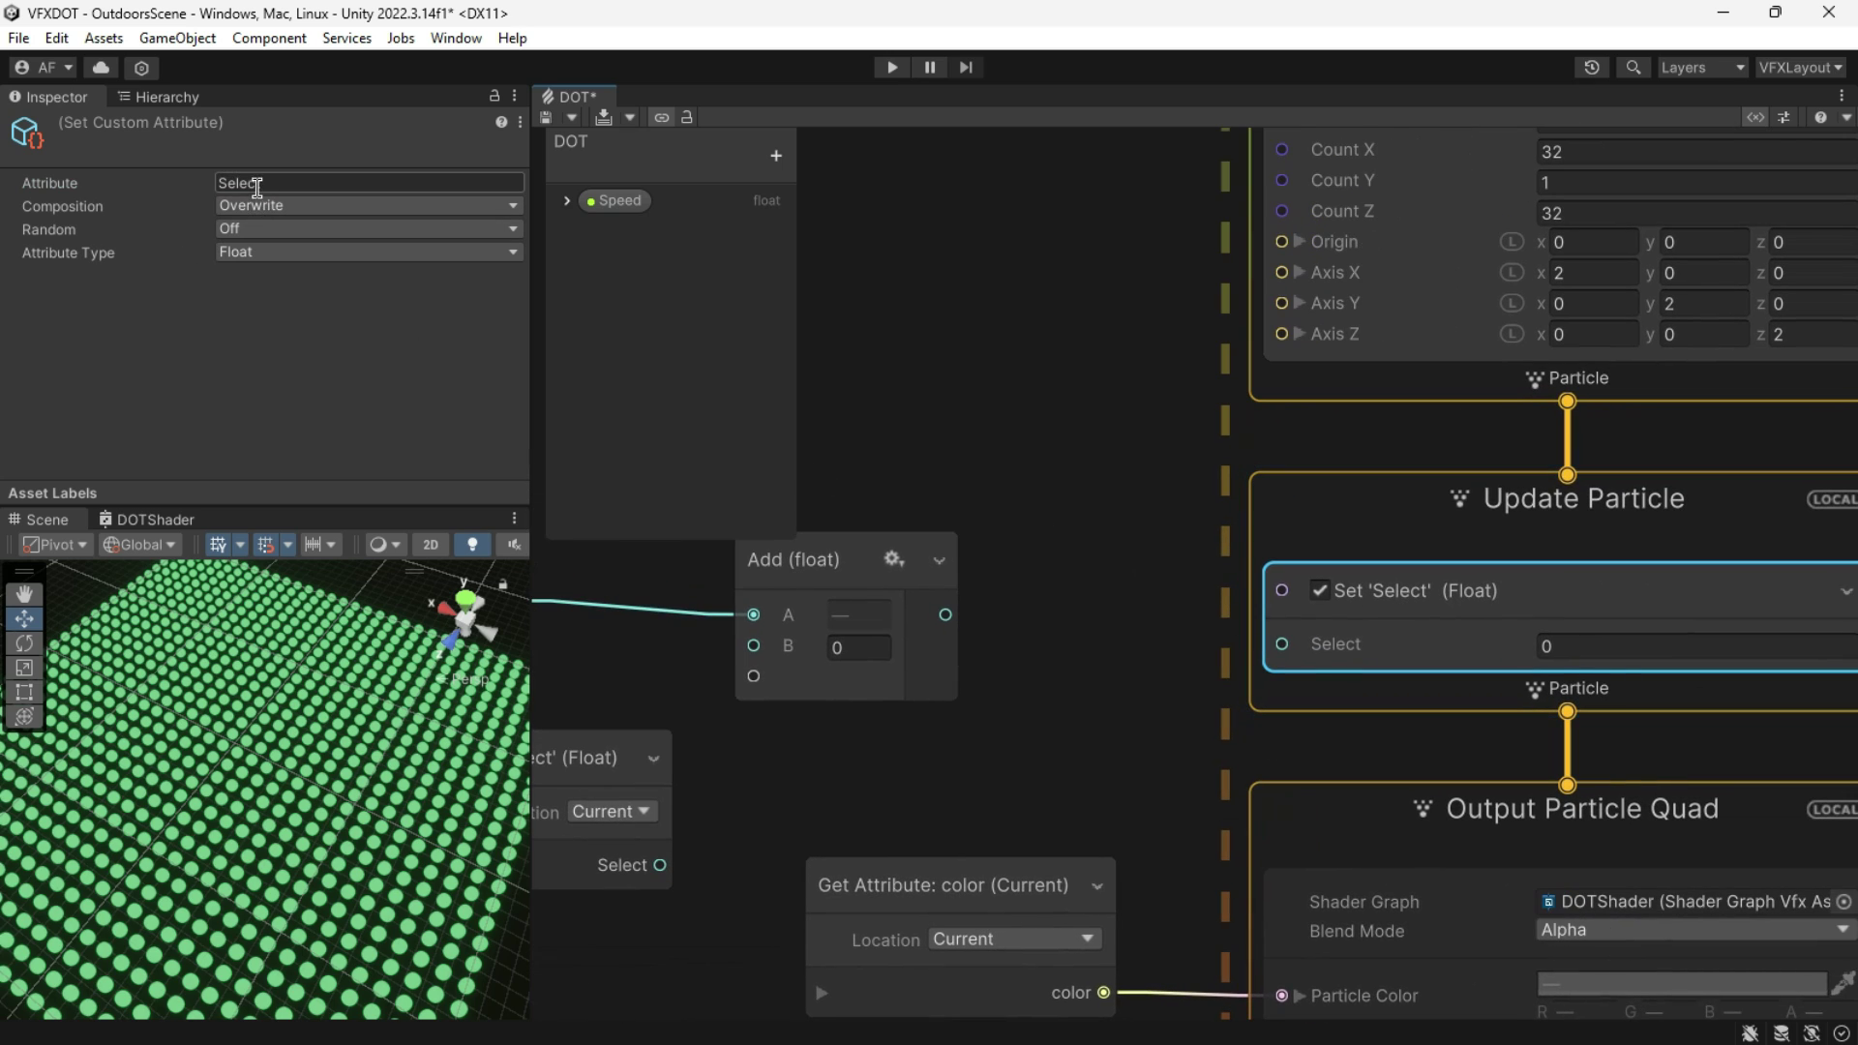
click(792, 719)
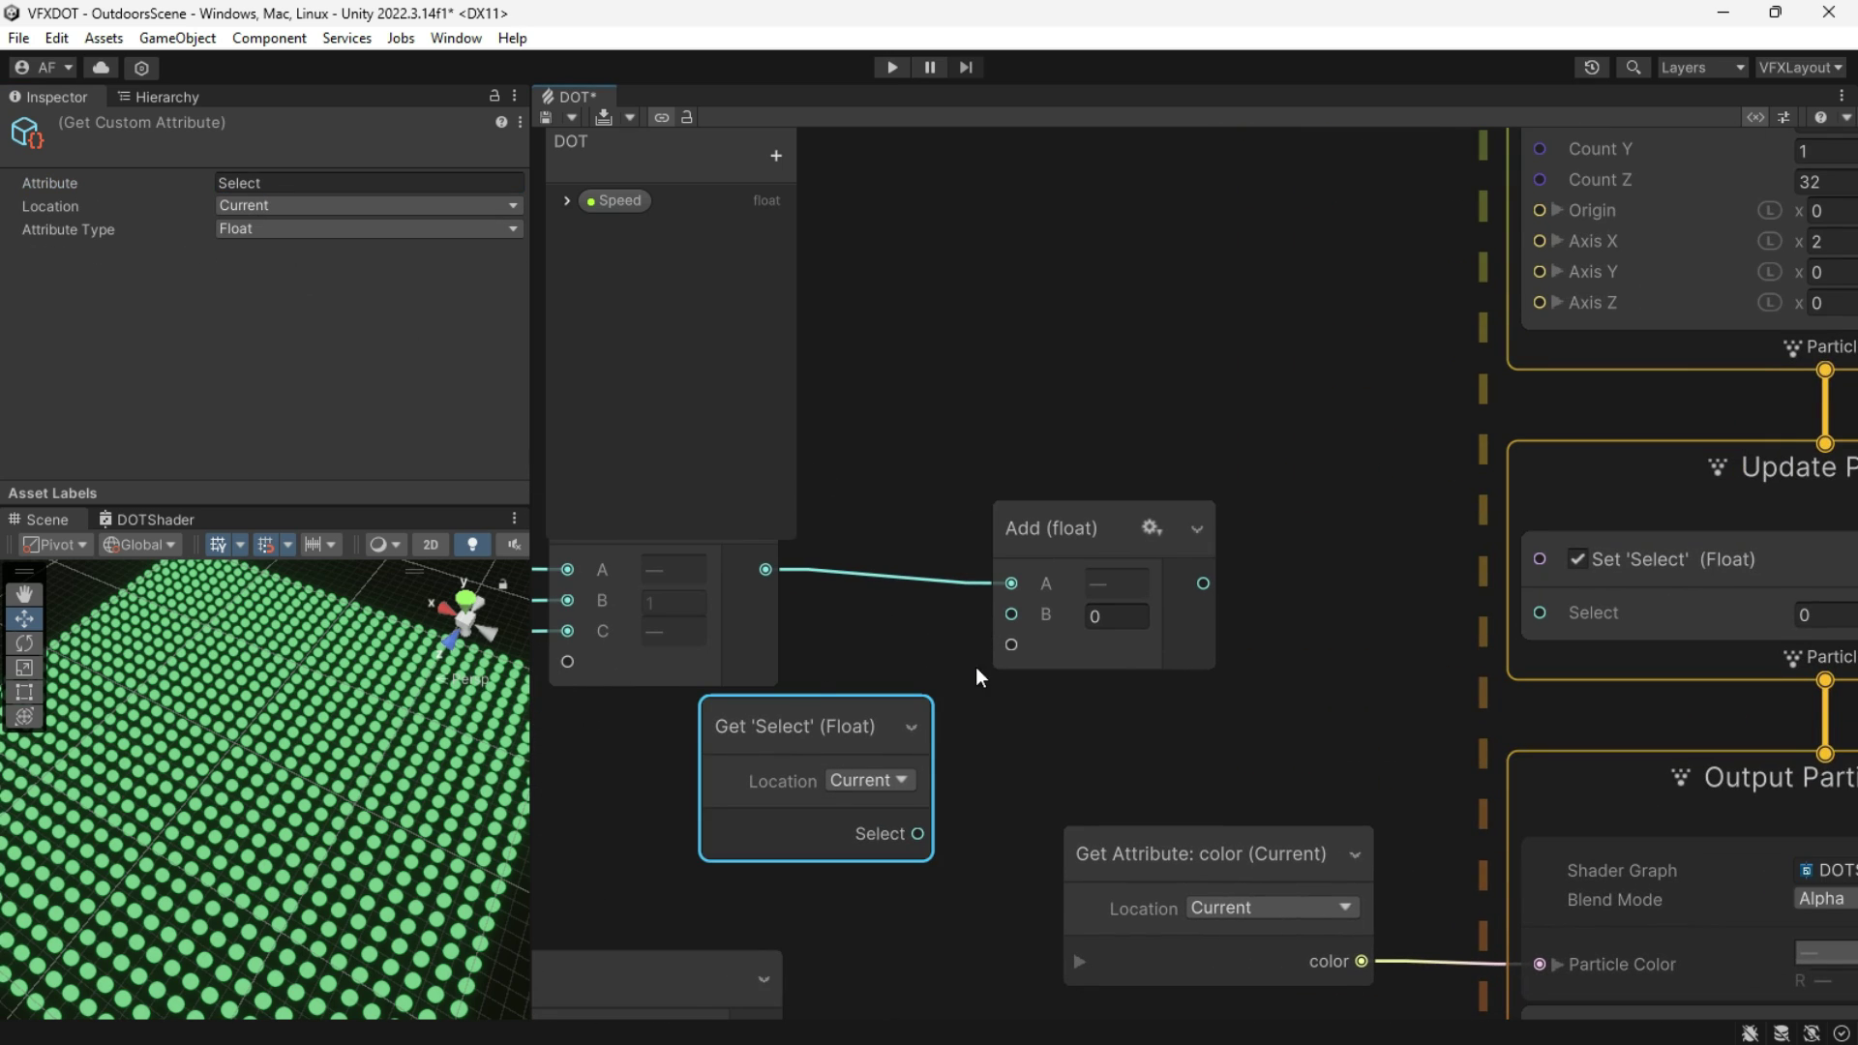
middle_drag(977, 668, 995, 586)
drag(937, 759, 1030, 533)
middle_drag(825, 663, 871, 692)
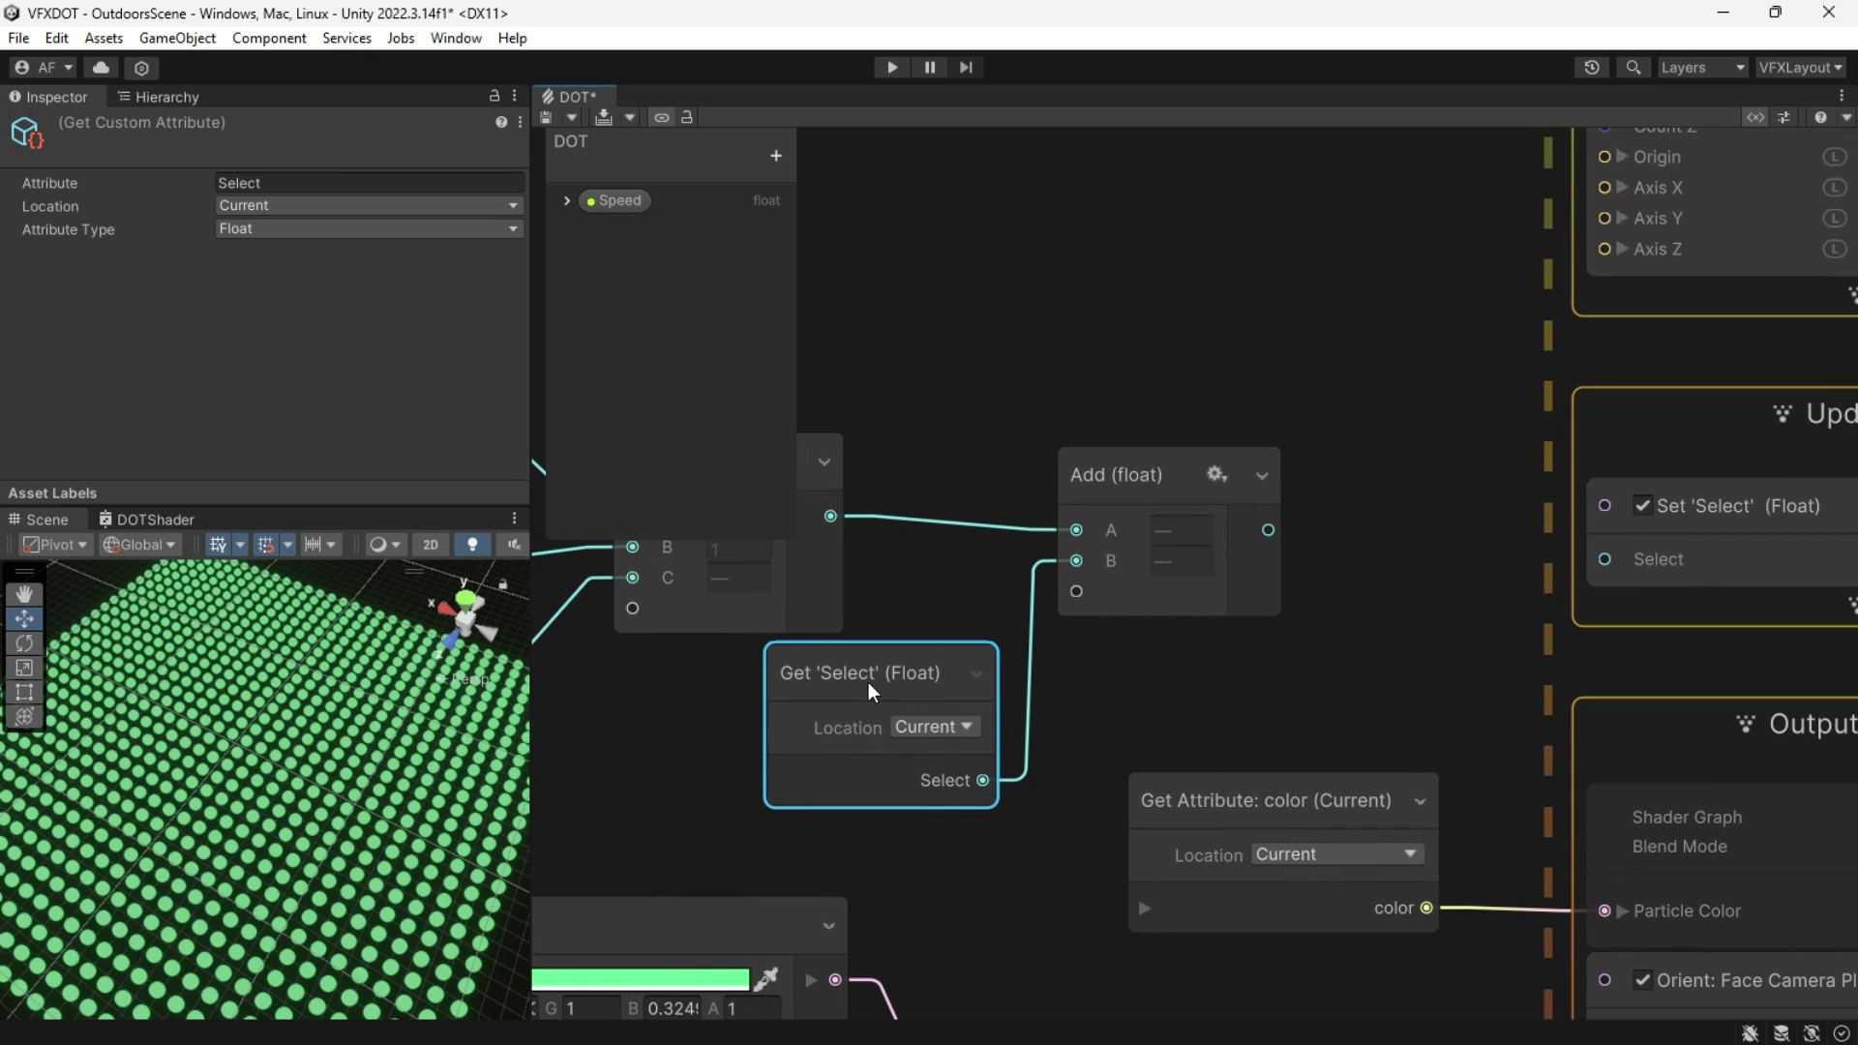
Step: Add a Saturate node fed by the Add output and connect it to the Set 'Select' block's Select input
drag(847, 656, 962, 681)
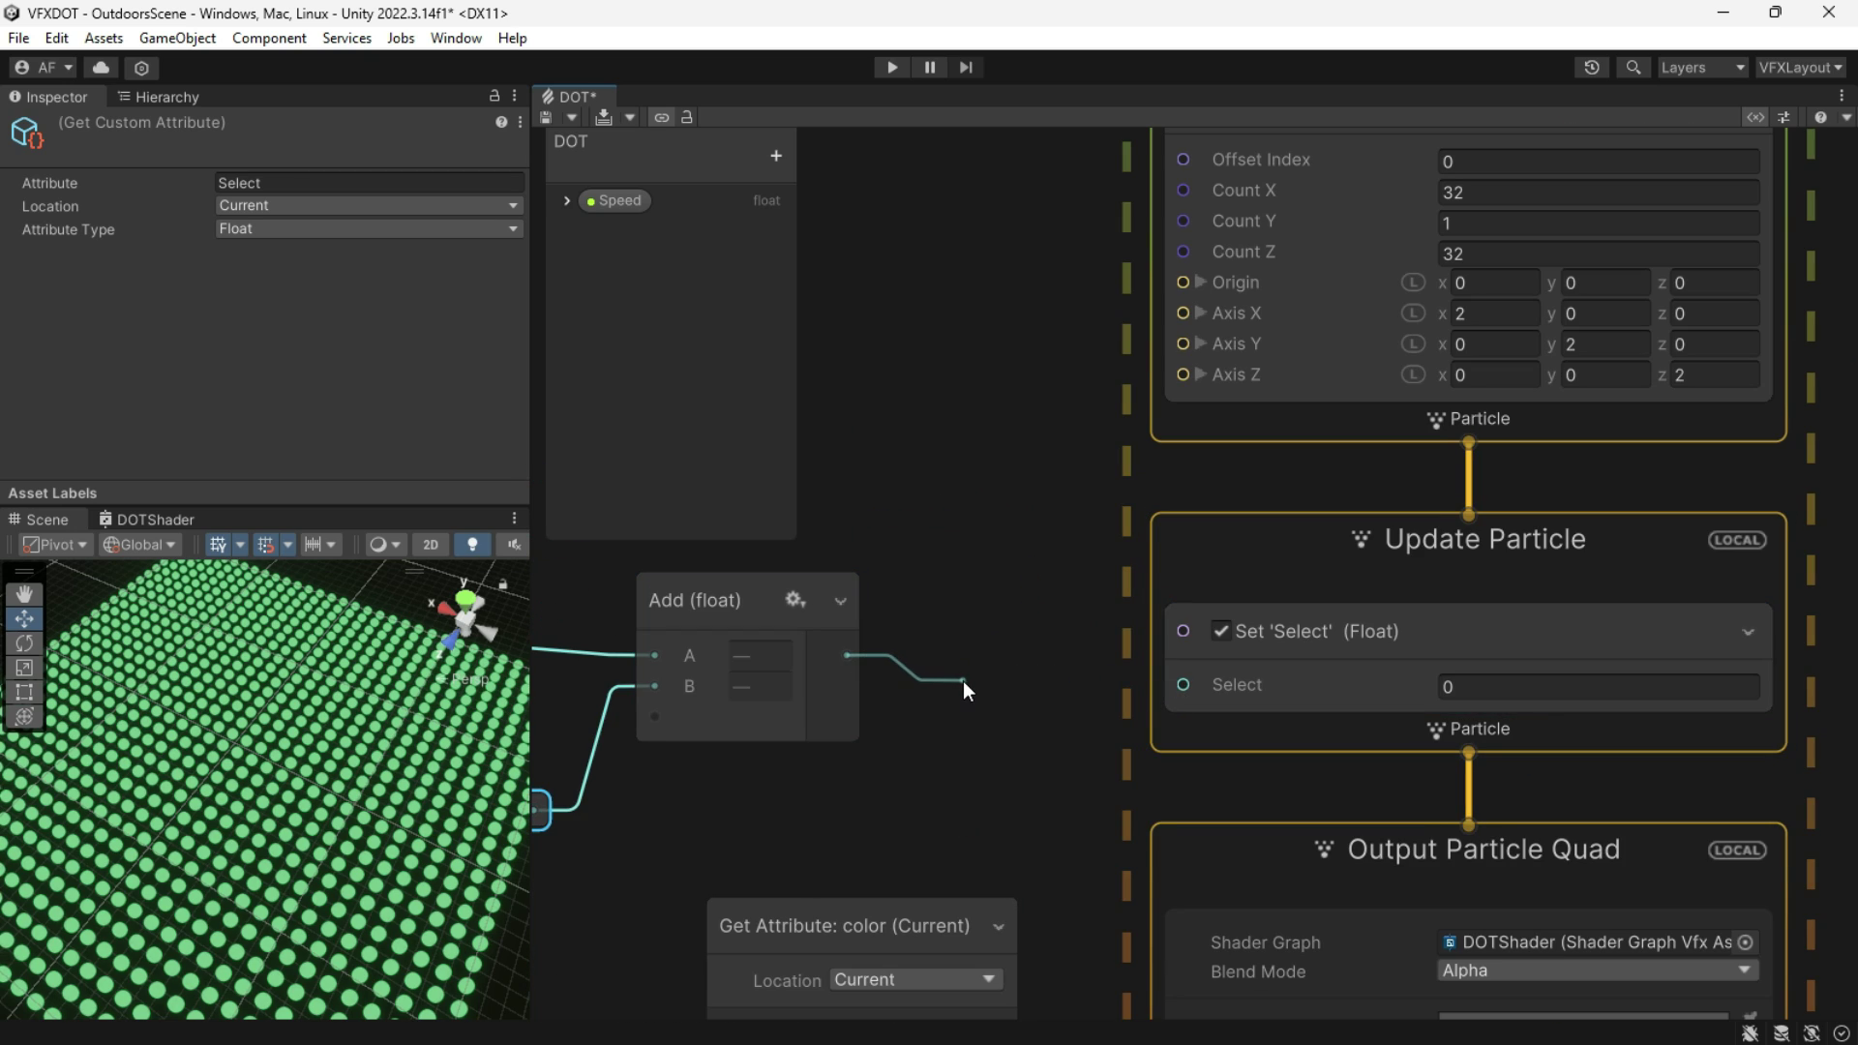
click(1029, 643)
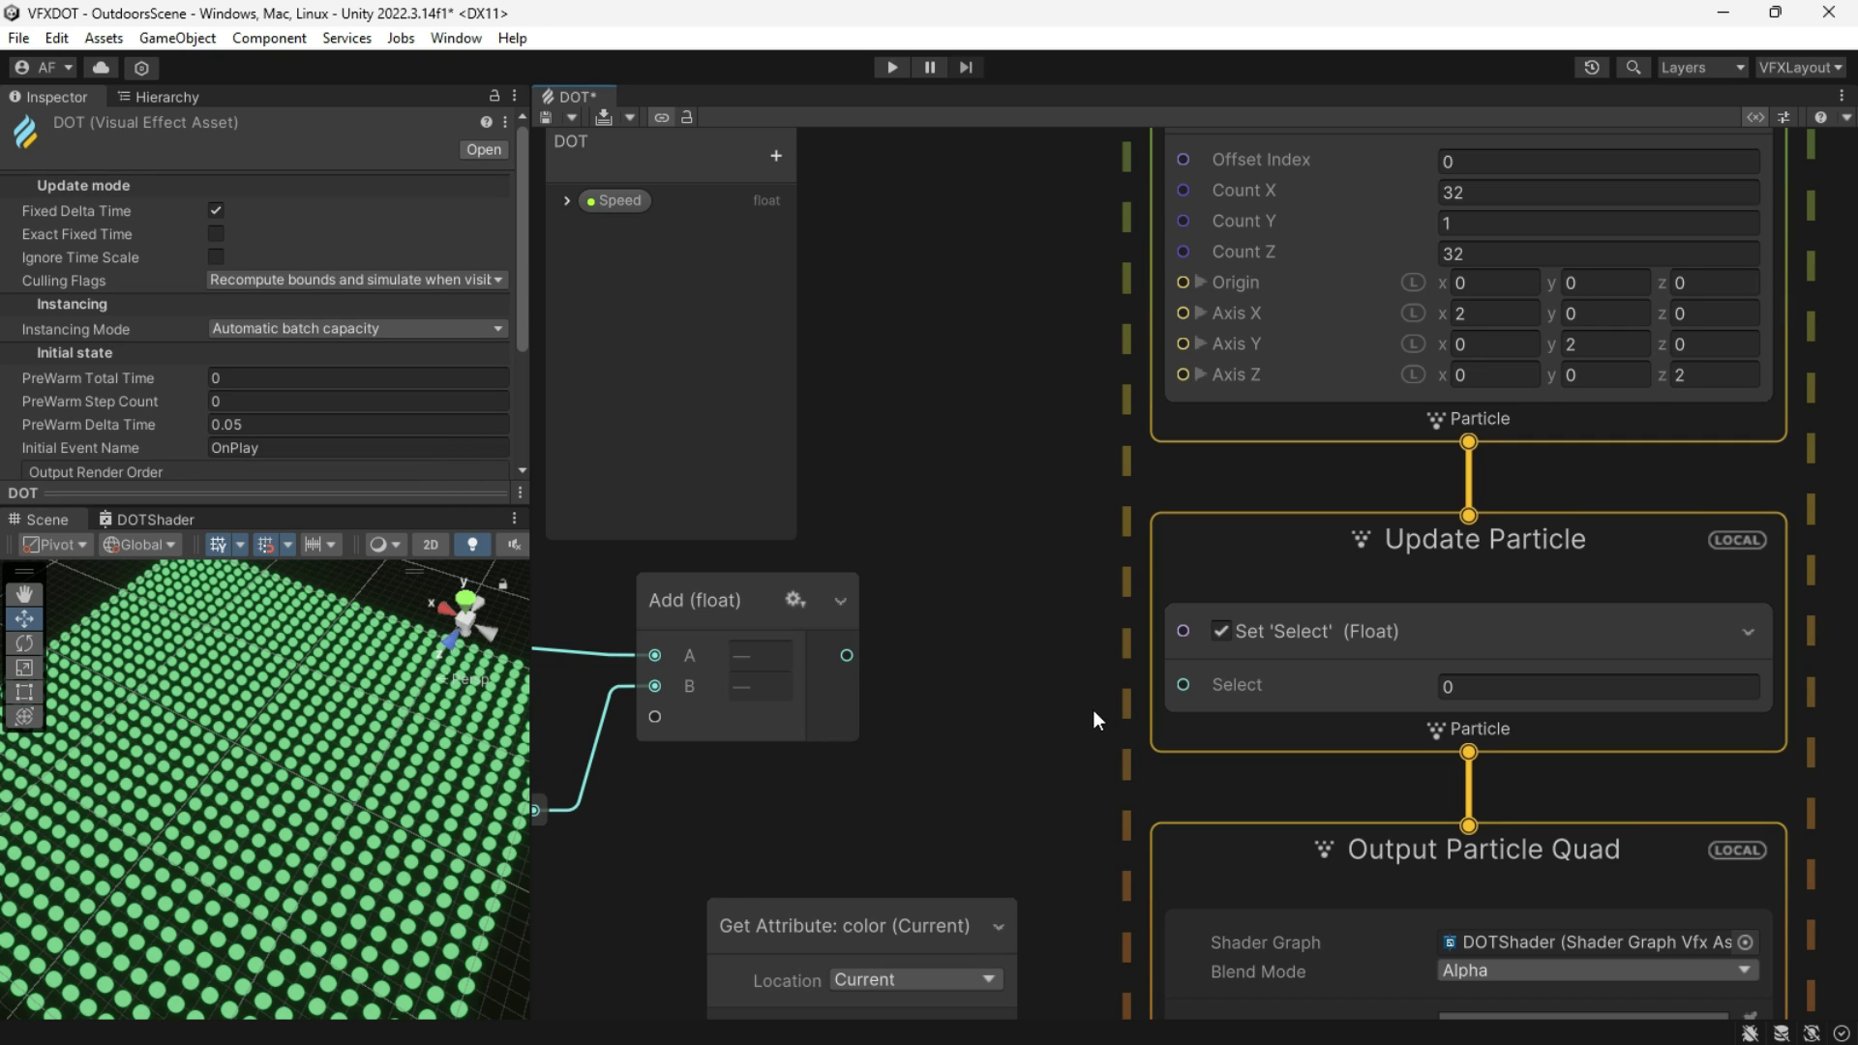
click(1210, 715)
drag(821, 664, 927, 700)
text(satu)
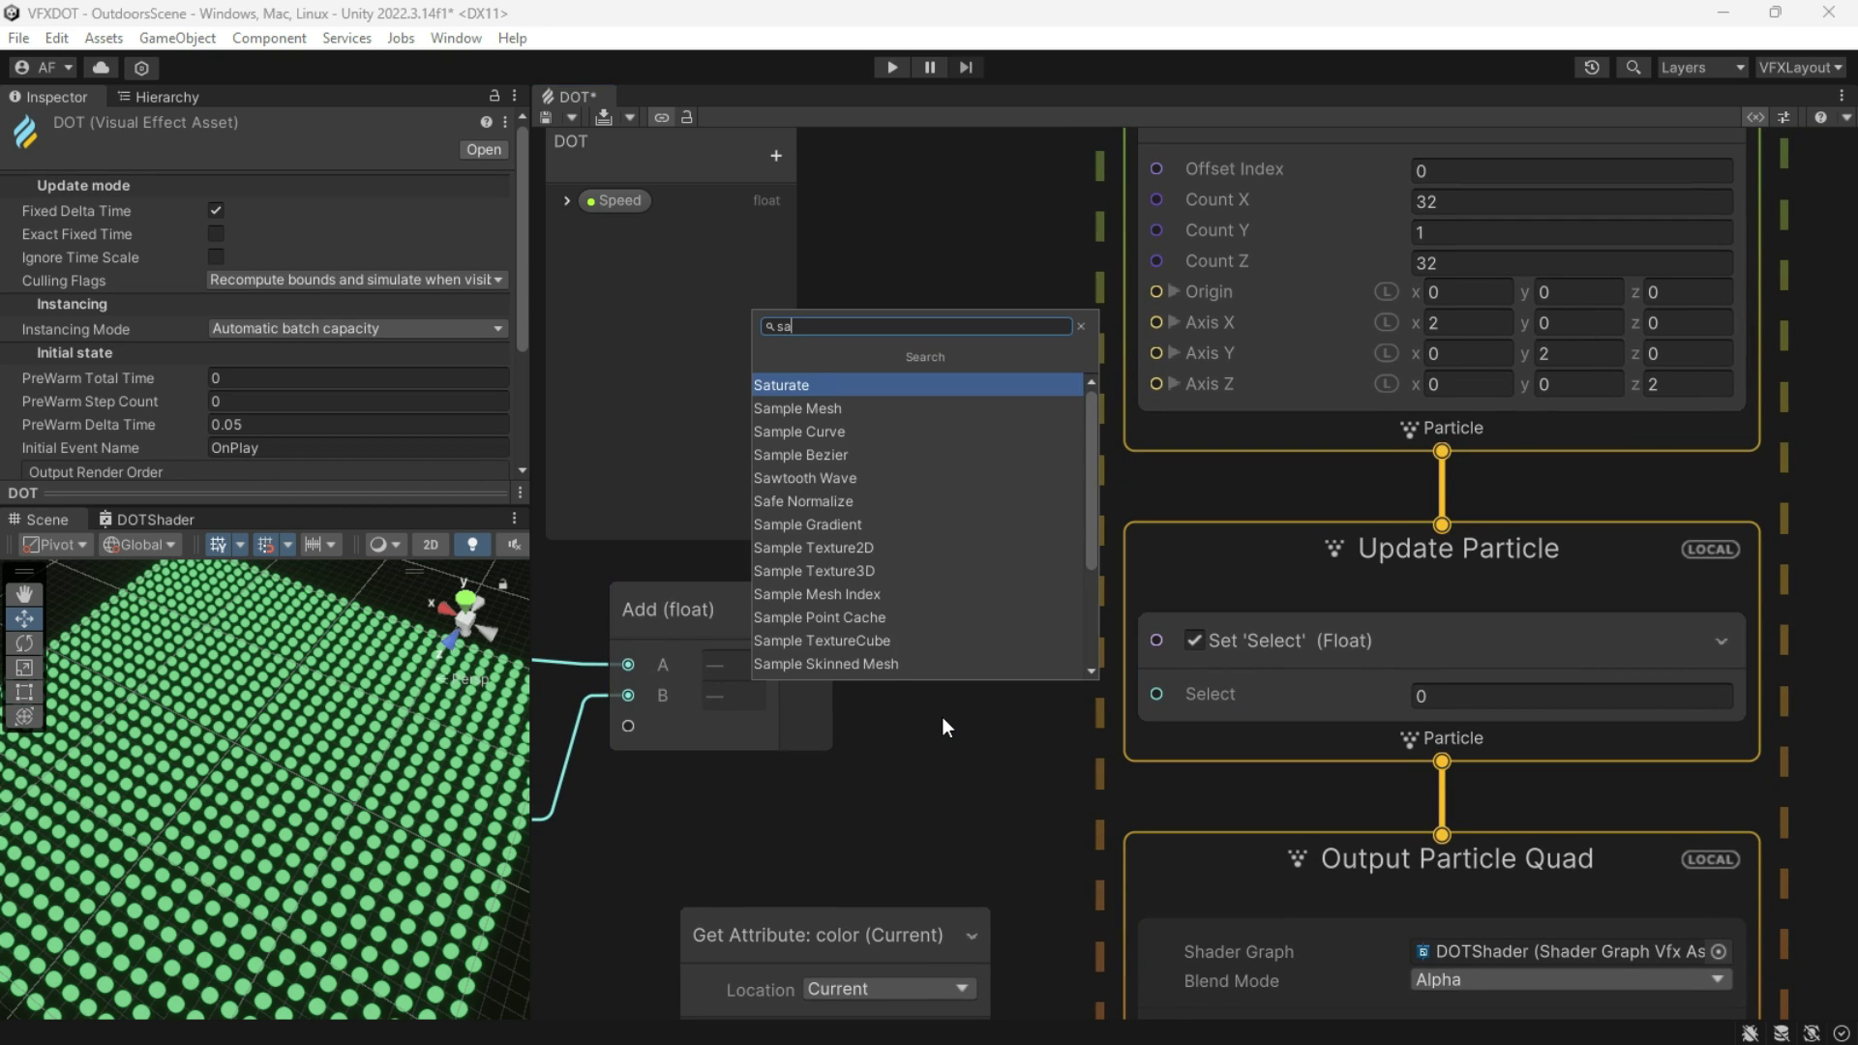
key(Return)
drag(973, 705, 944, 672)
drag(1079, 715, 1157, 695)
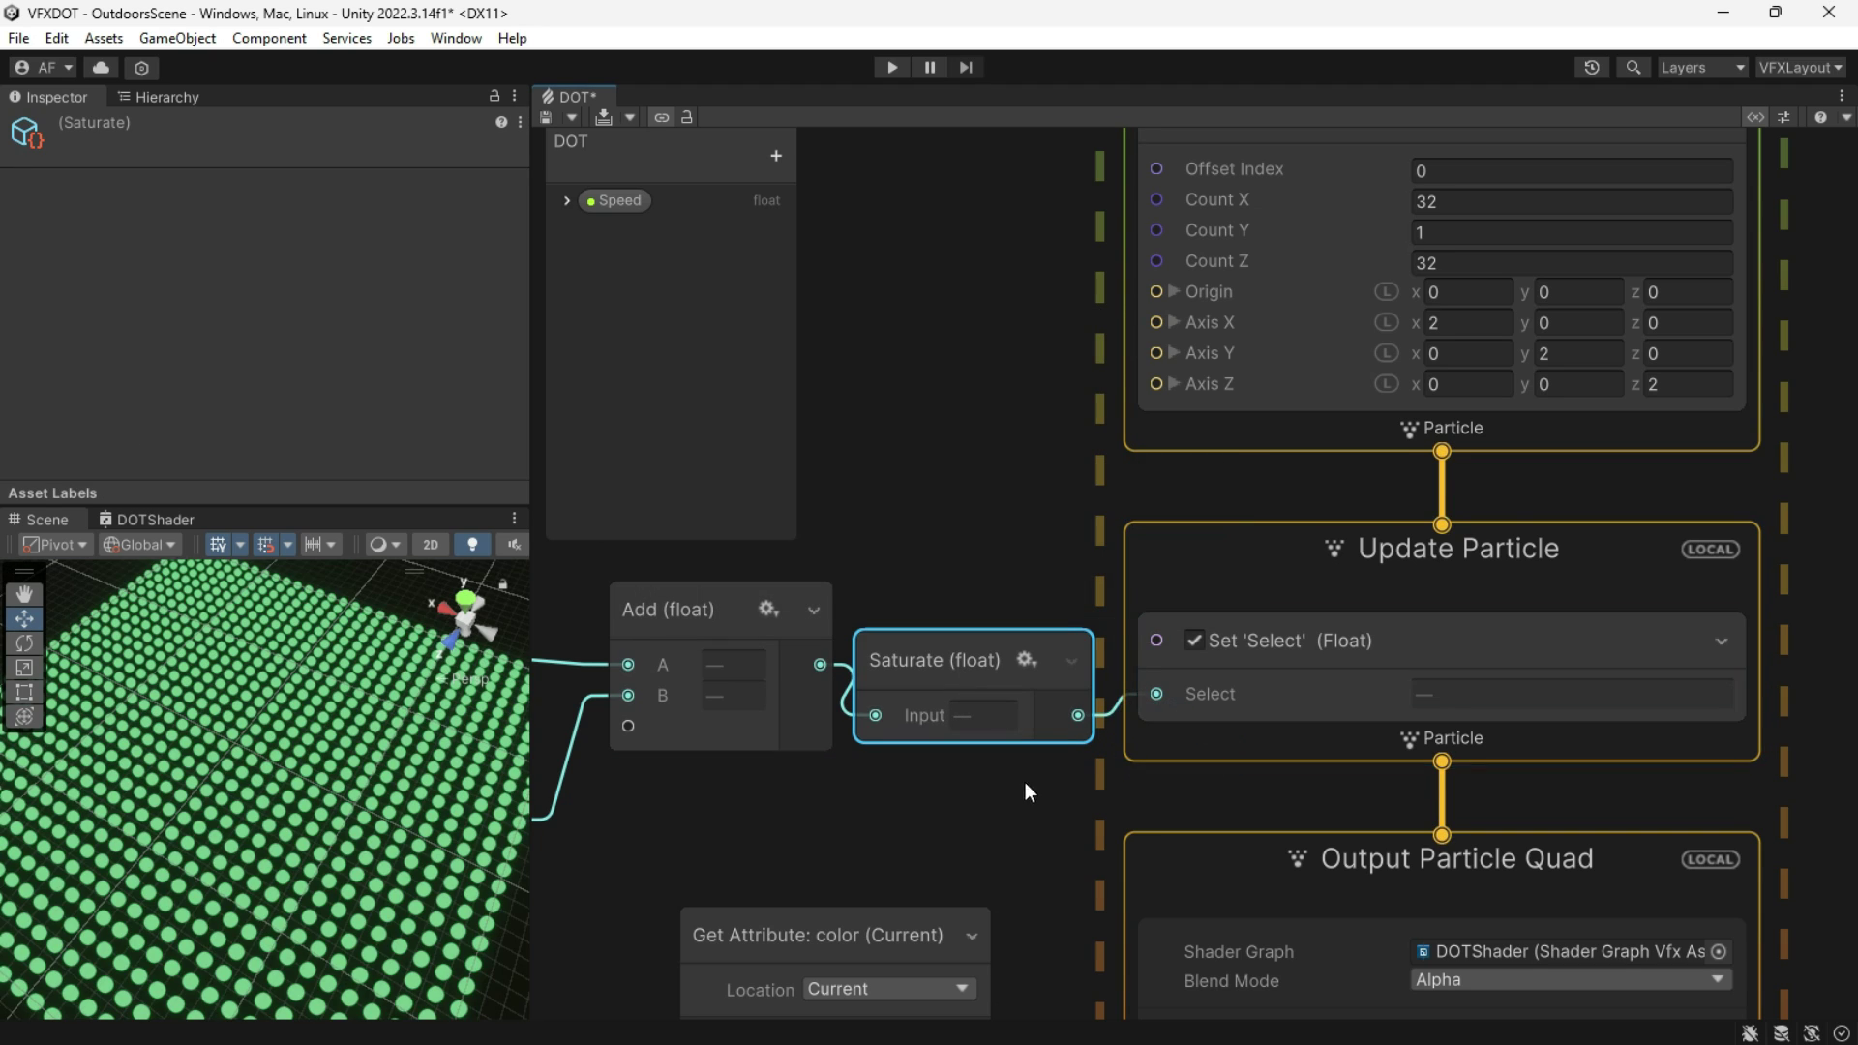
Step: Collapse the Get 'Select' node and connect a duplicate of it below the Color nodes to the Lerp node's S input
middle_drag(1025, 783, 1211, 754)
drag(910, 571, 828, 555)
click(1152, 652)
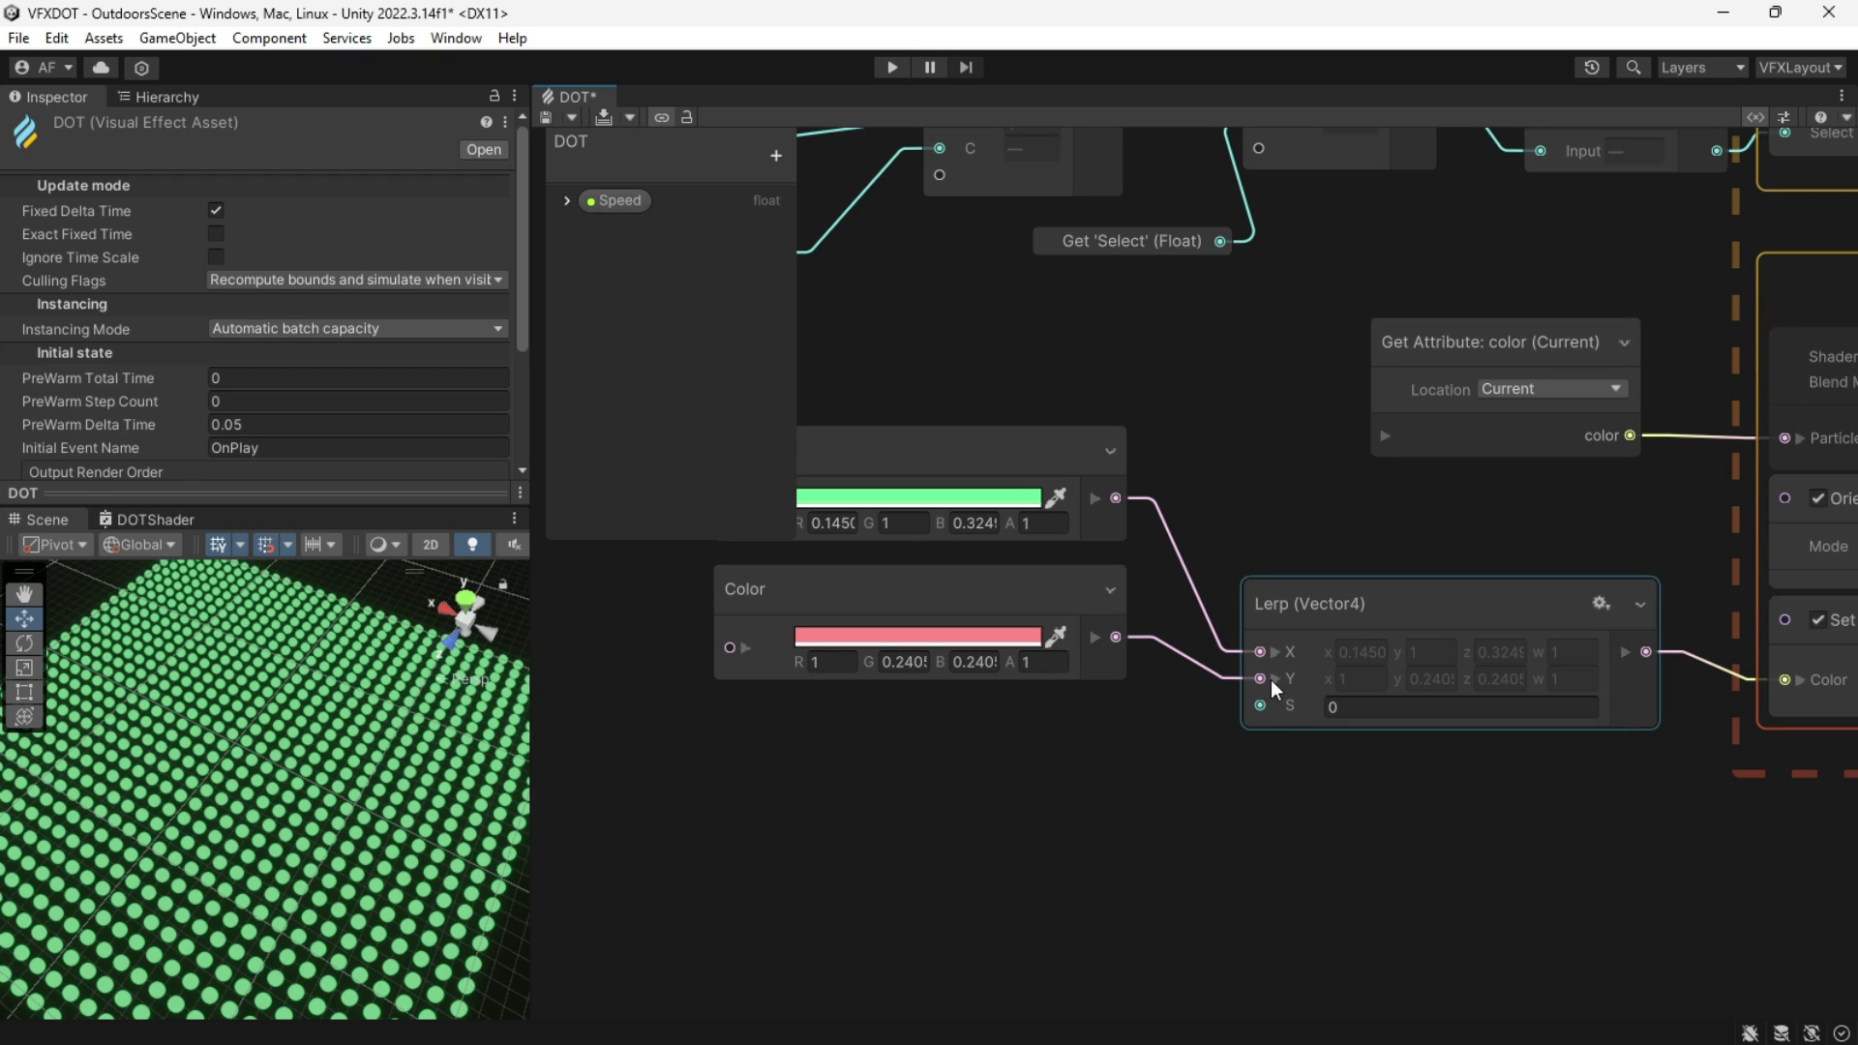
click(1133, 240)
drag(1152, 390, 1009, 751)
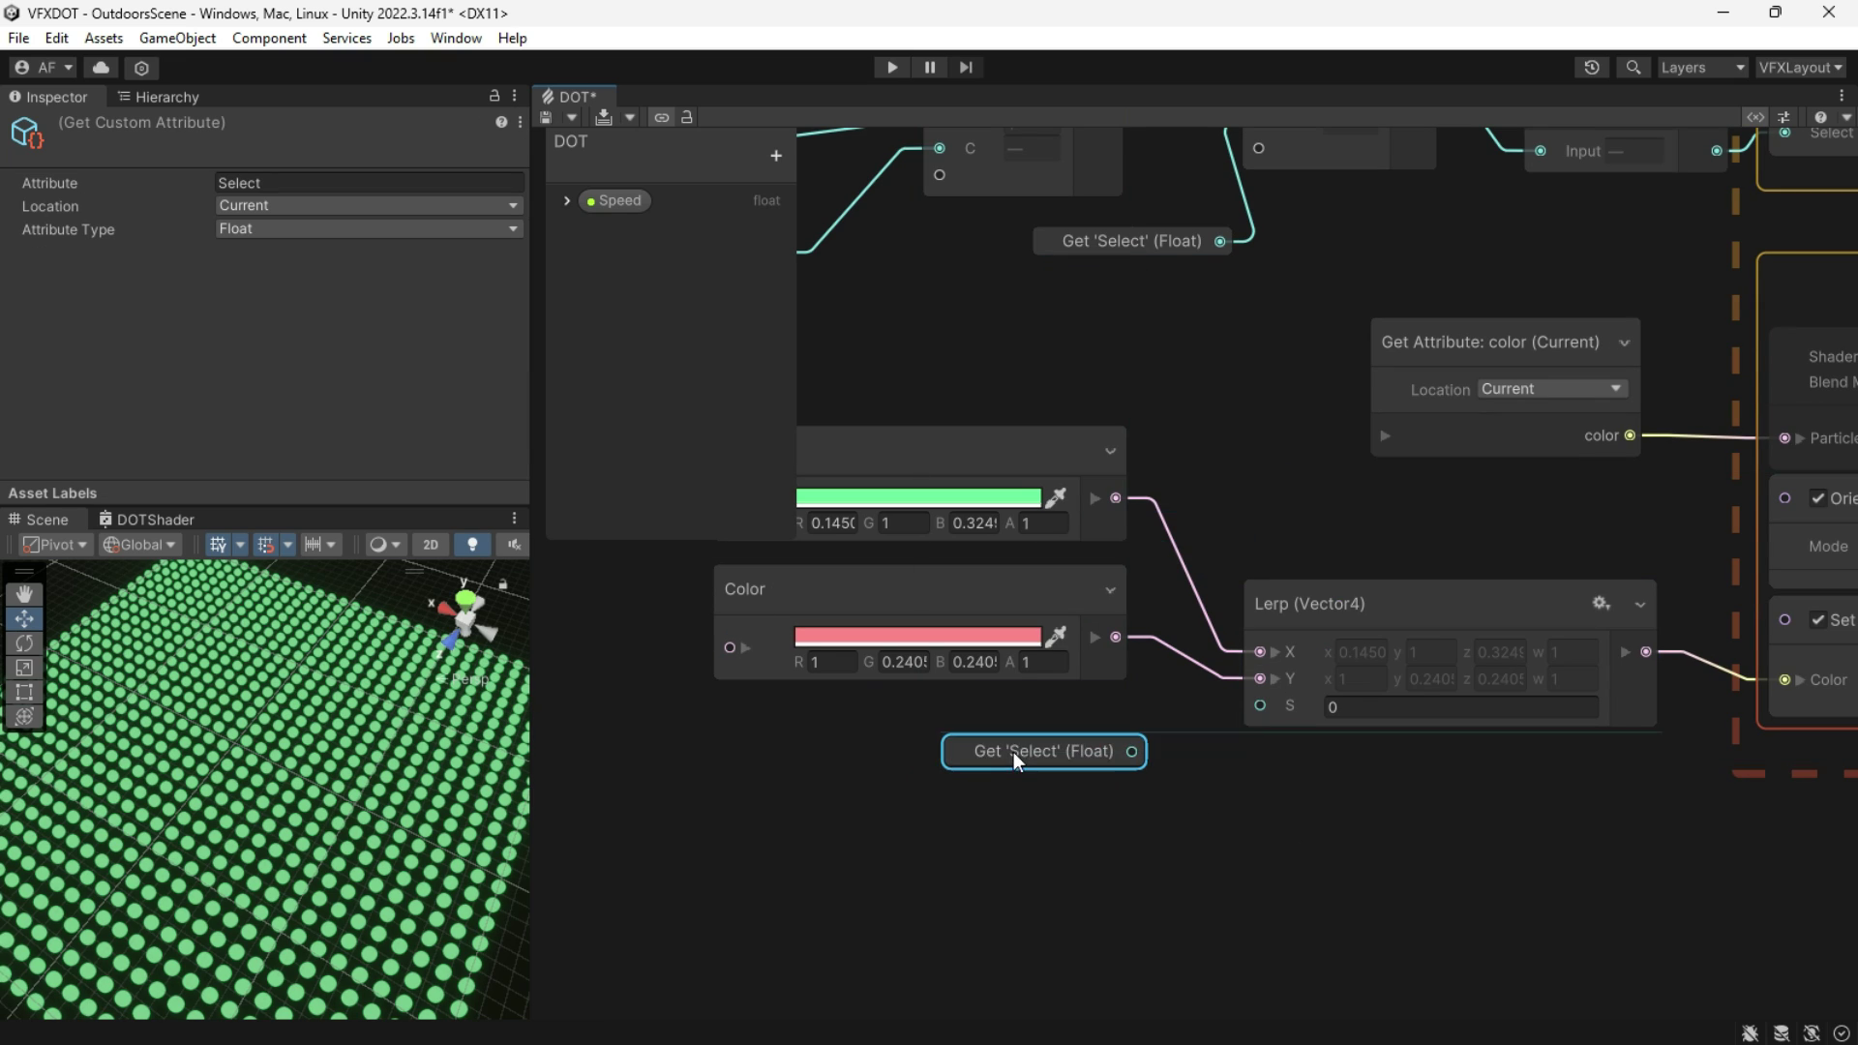
scroll(1181, 765, up, 2)
drag(1121, 740, 1321, 685)
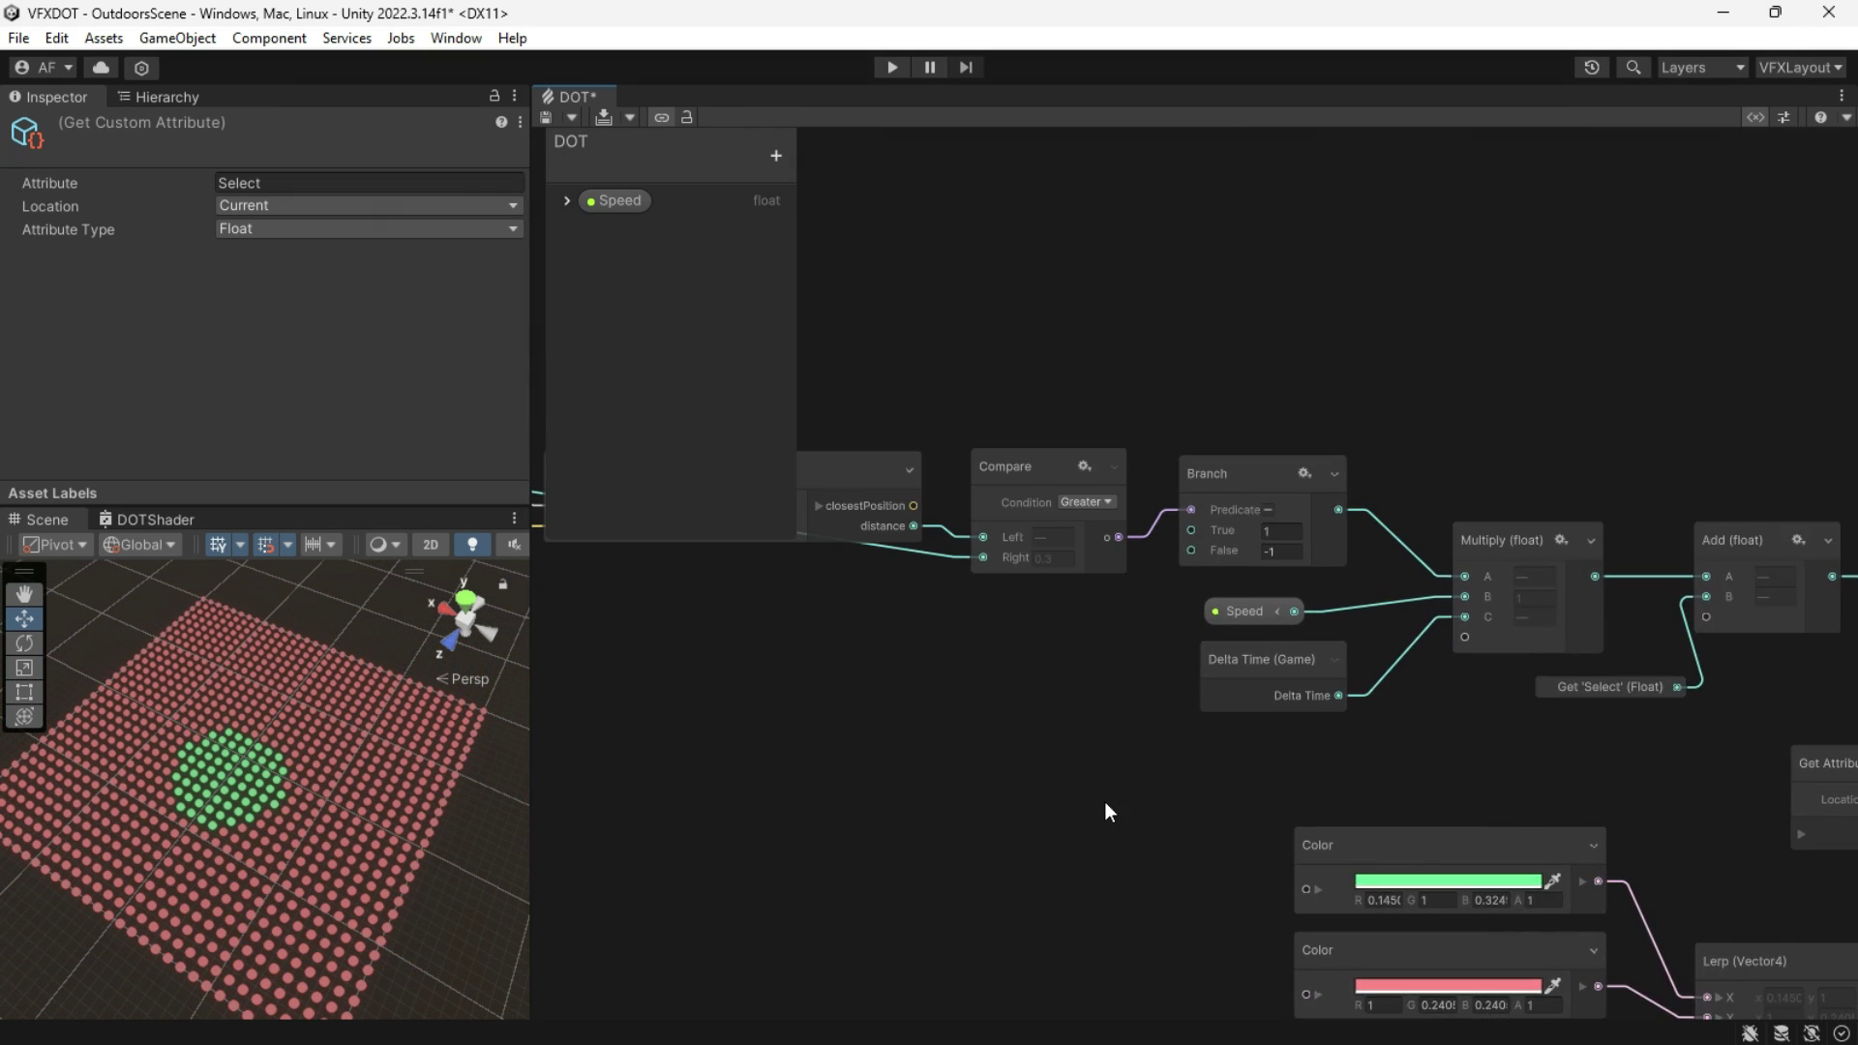
Step: Set the Speed property's value to 4 and move the Sphere gizmo across the dot grid to test the color blend
click(968, 546)
scroll(902, 873, up, 4)
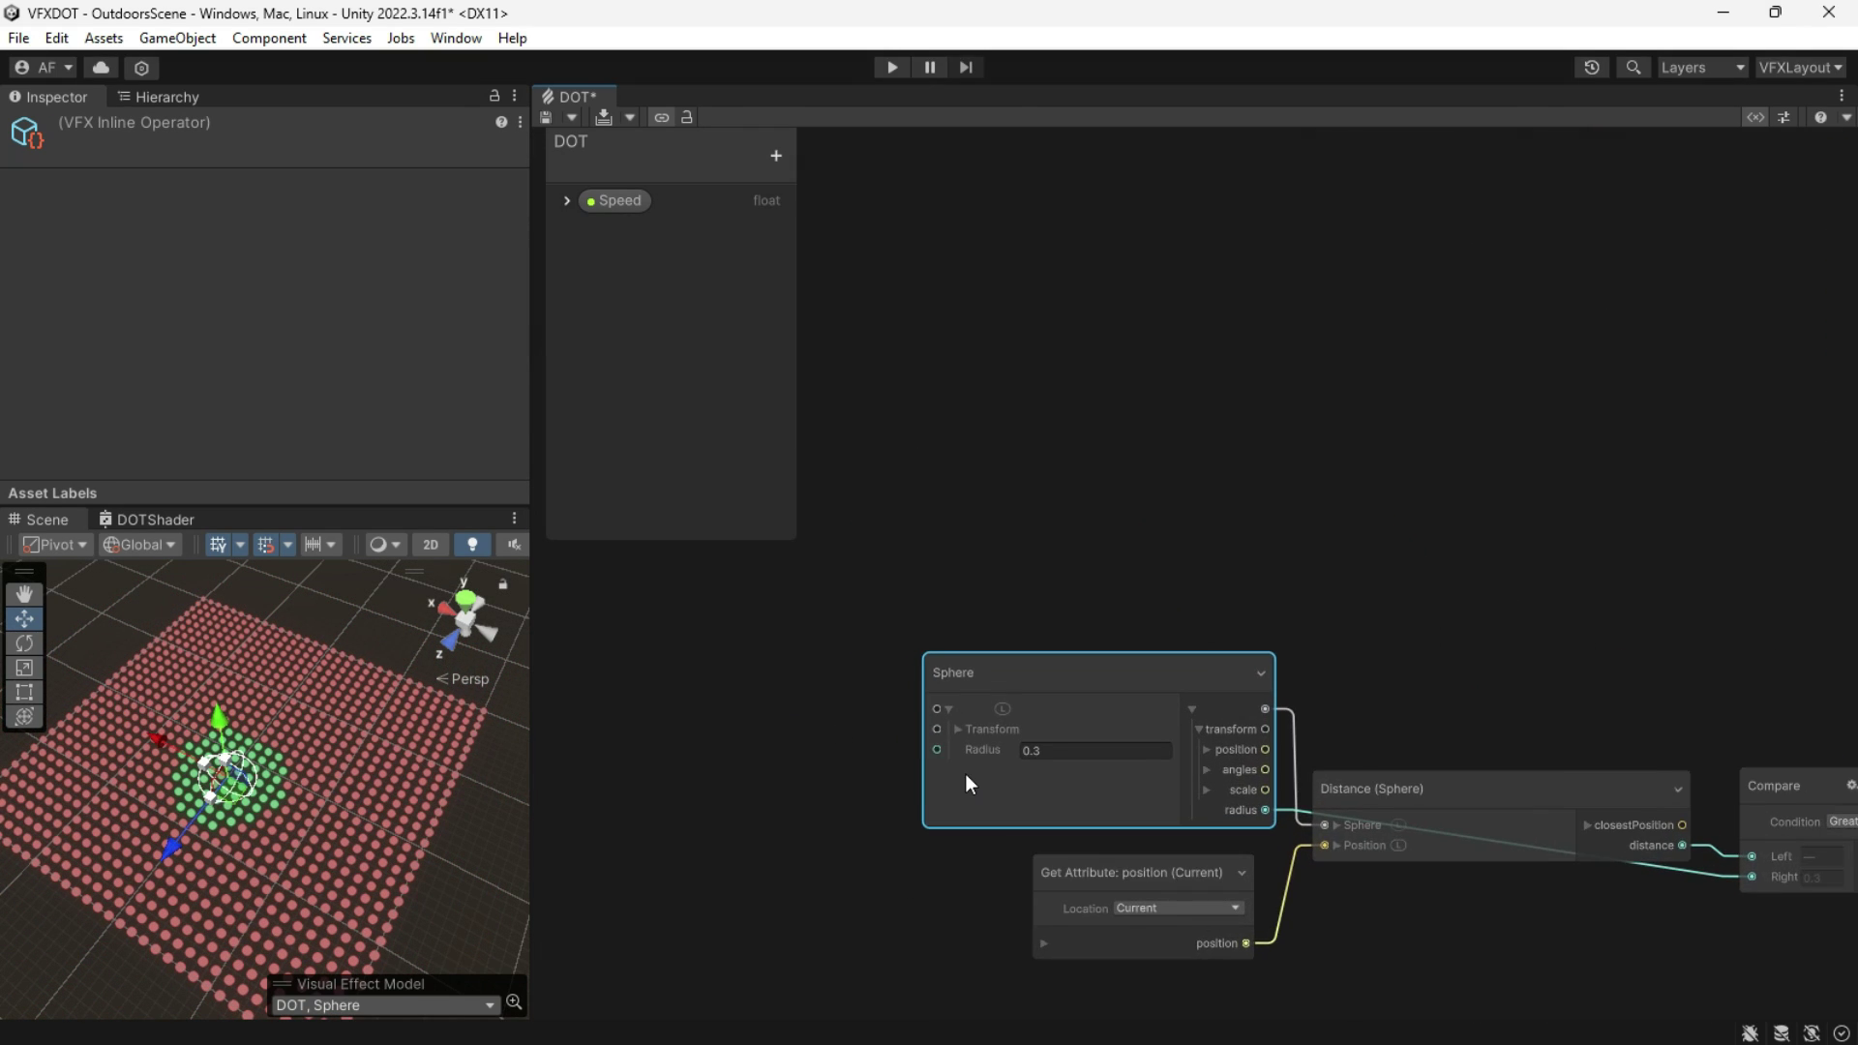
drag(233, 789, 317, 779)
middle_drag(803, 879, 686, 795)
click(568, 201)
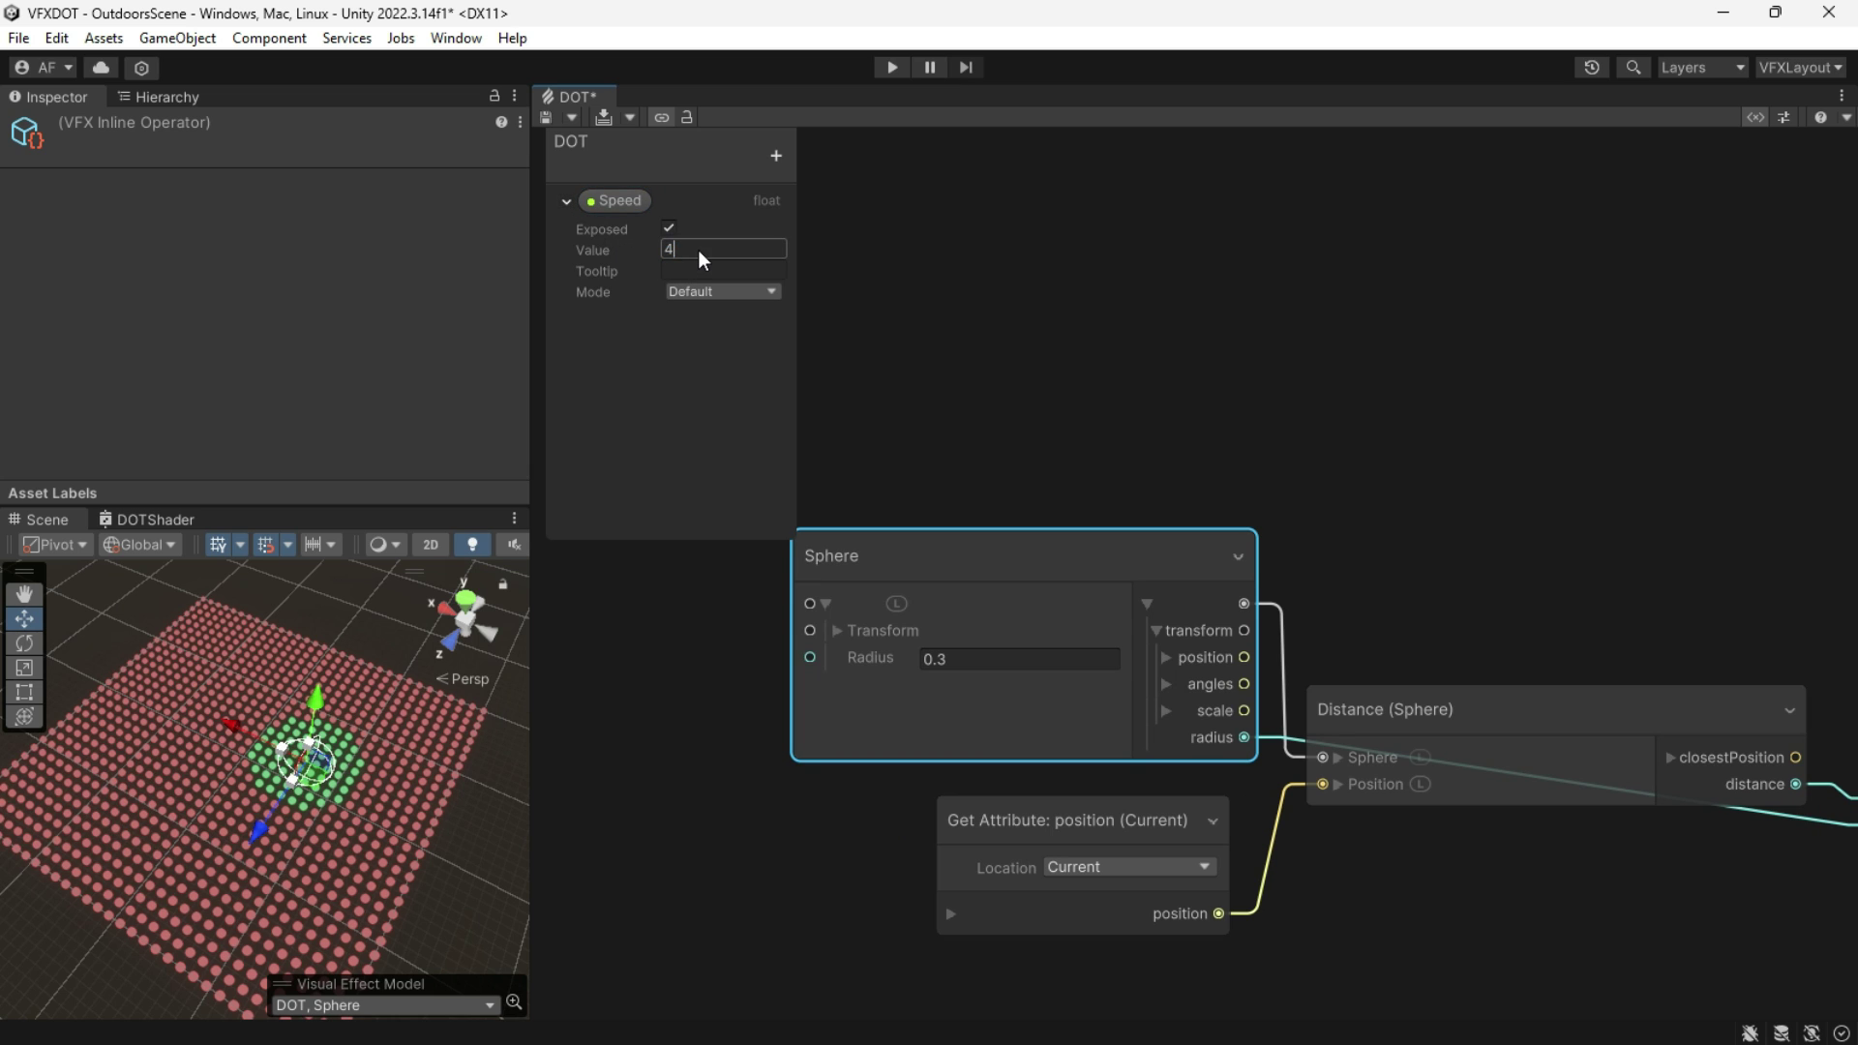
drag(315, 774, 230, 738)
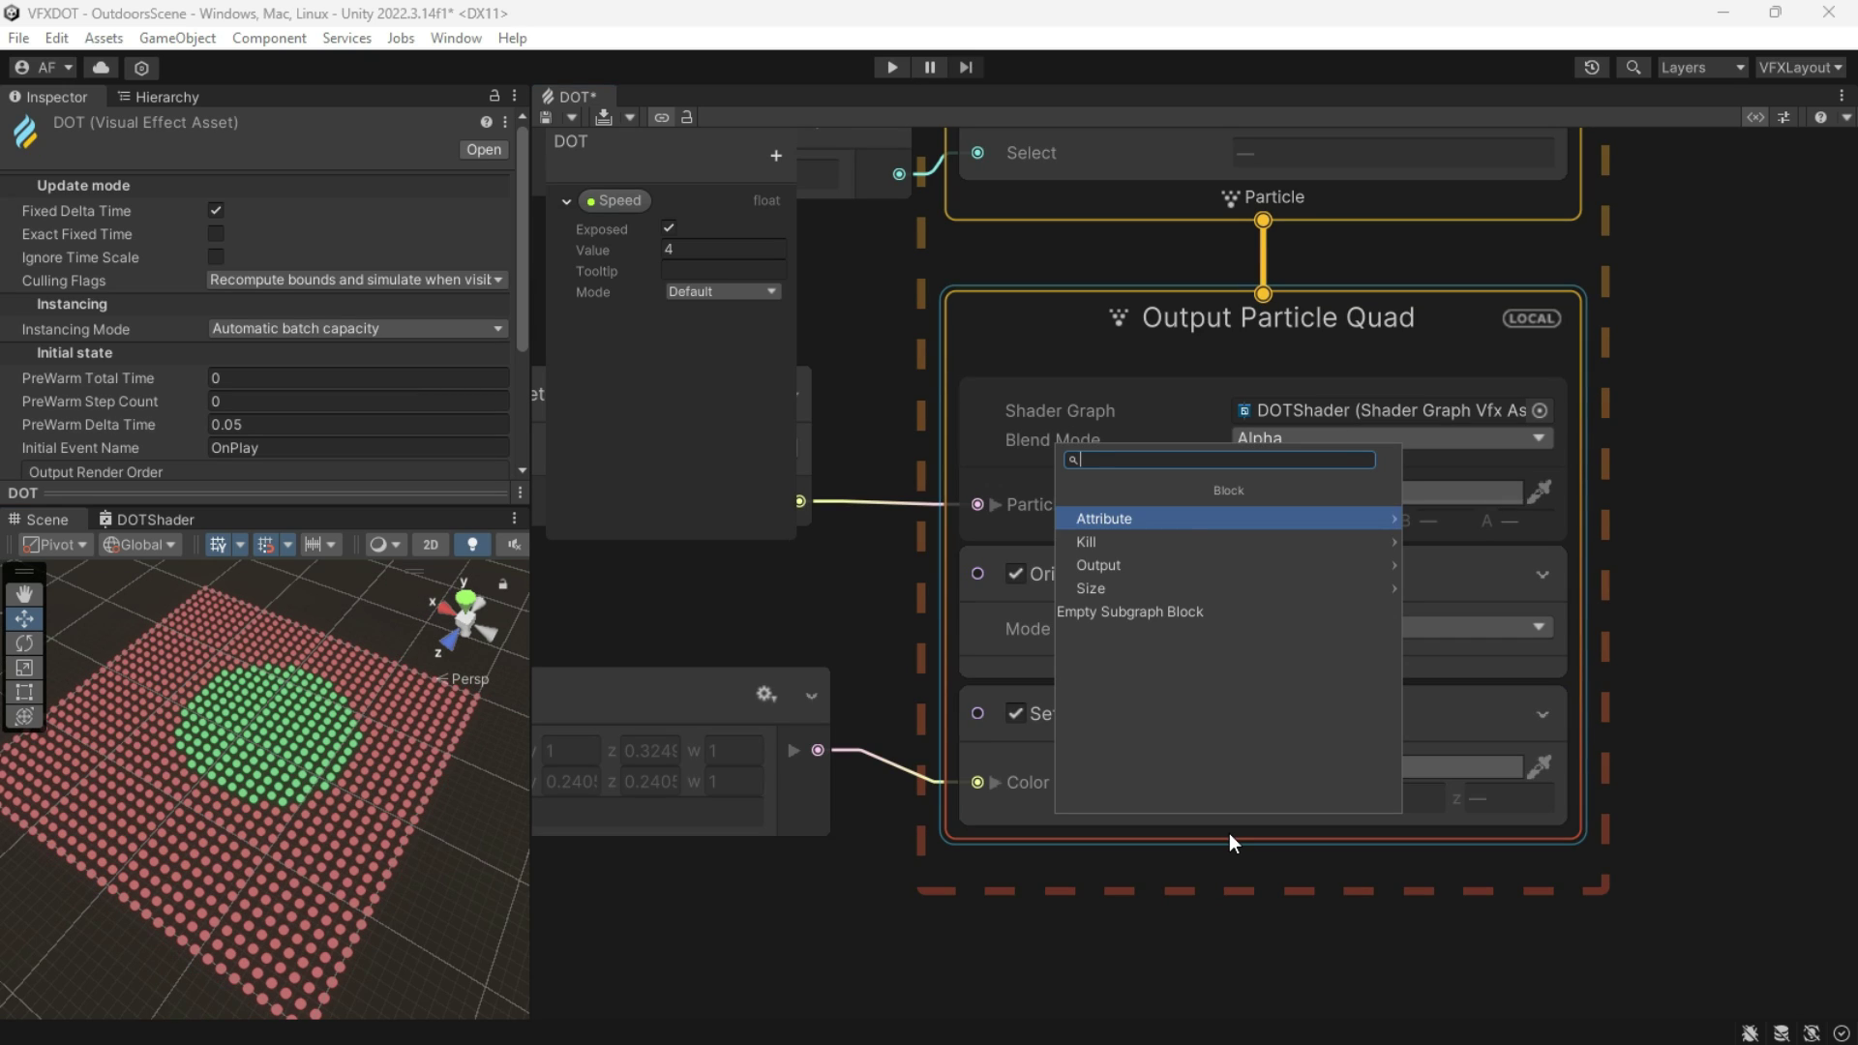
Step: Add a Set Size Random from Curve block to Output Particle Quad and set its Sample Mode to Custom
text(set s)
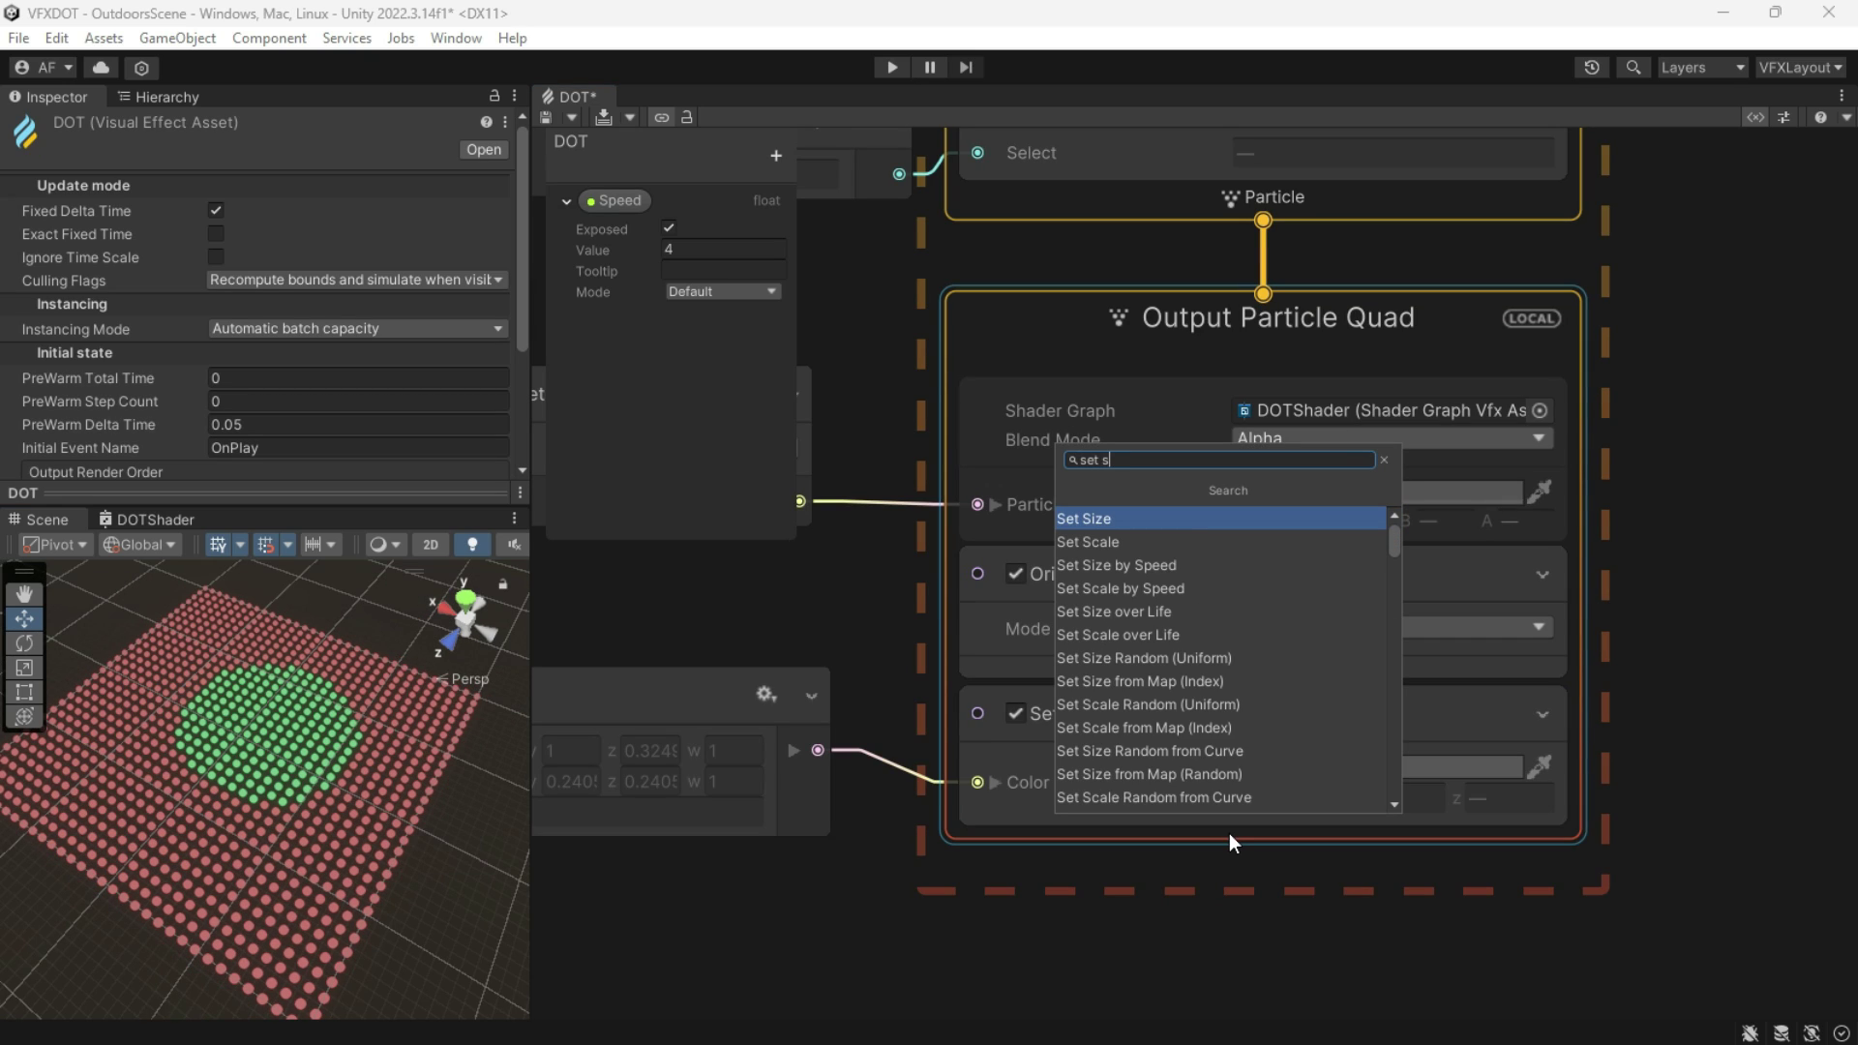
key(BackSpace)
text(t size)
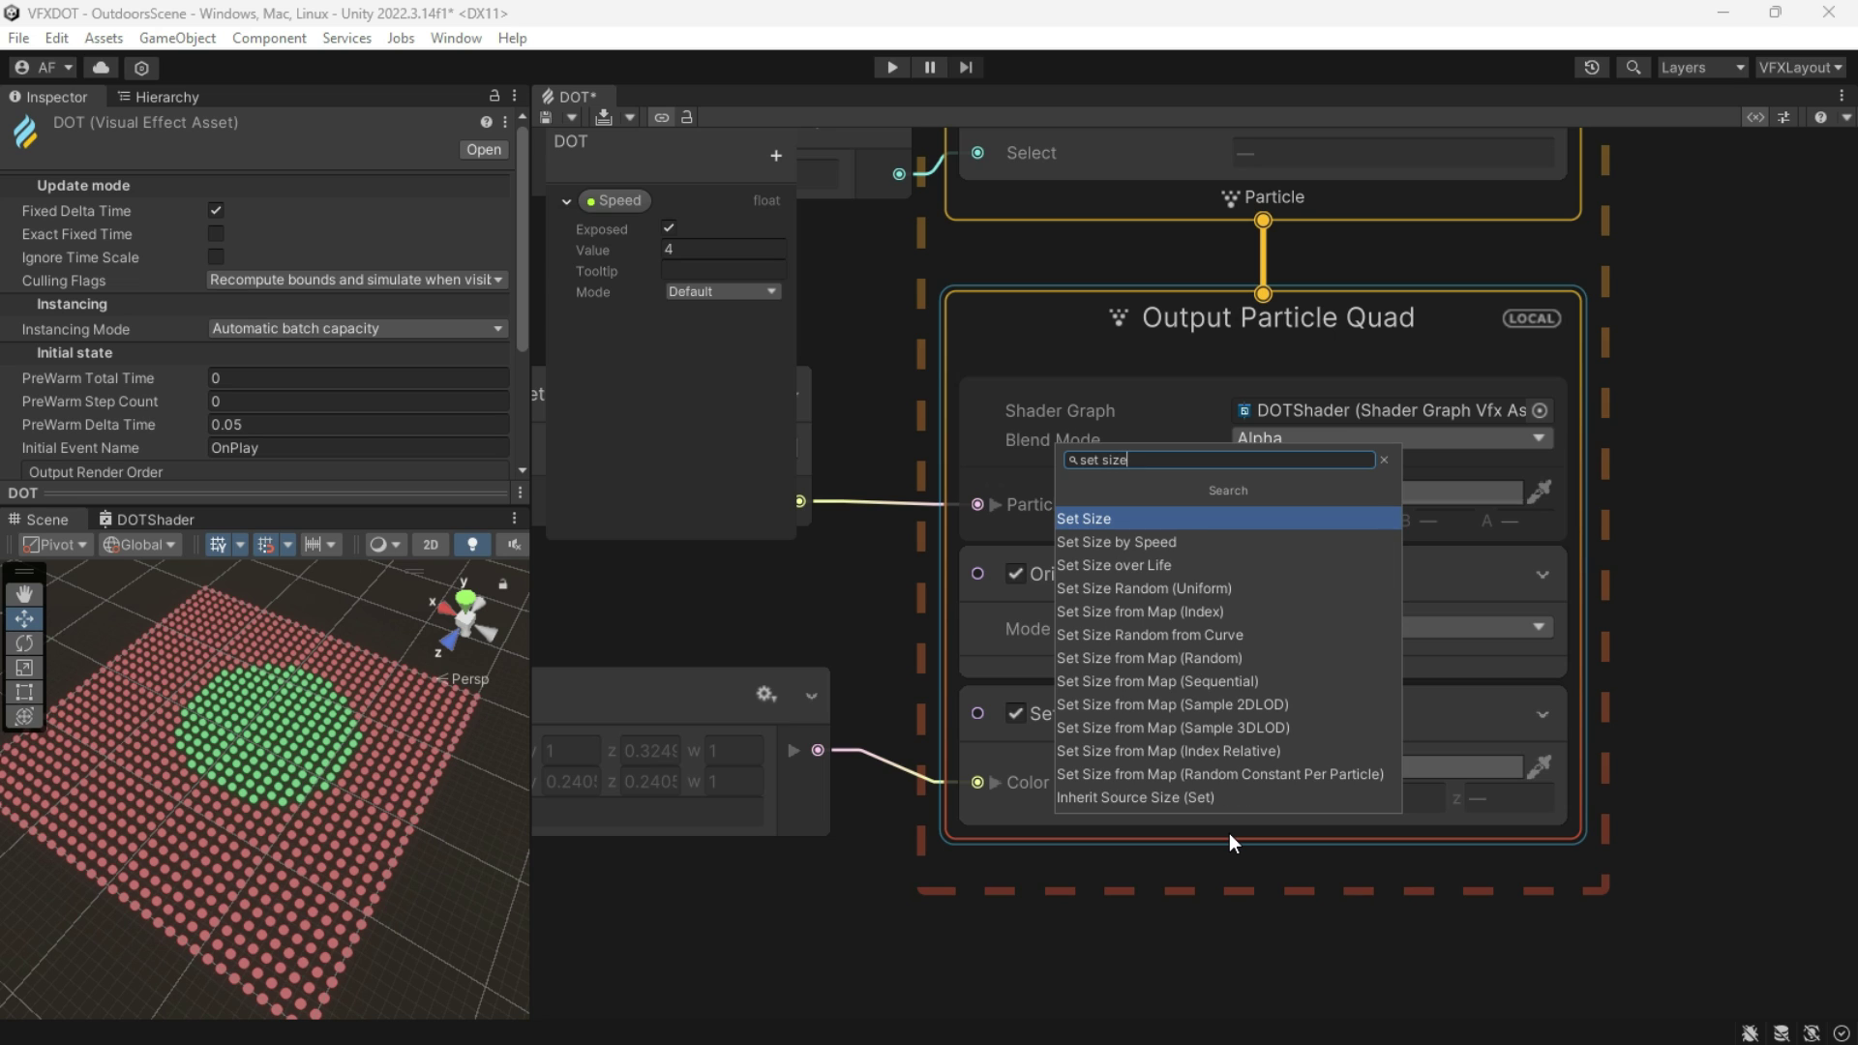
text( rand)
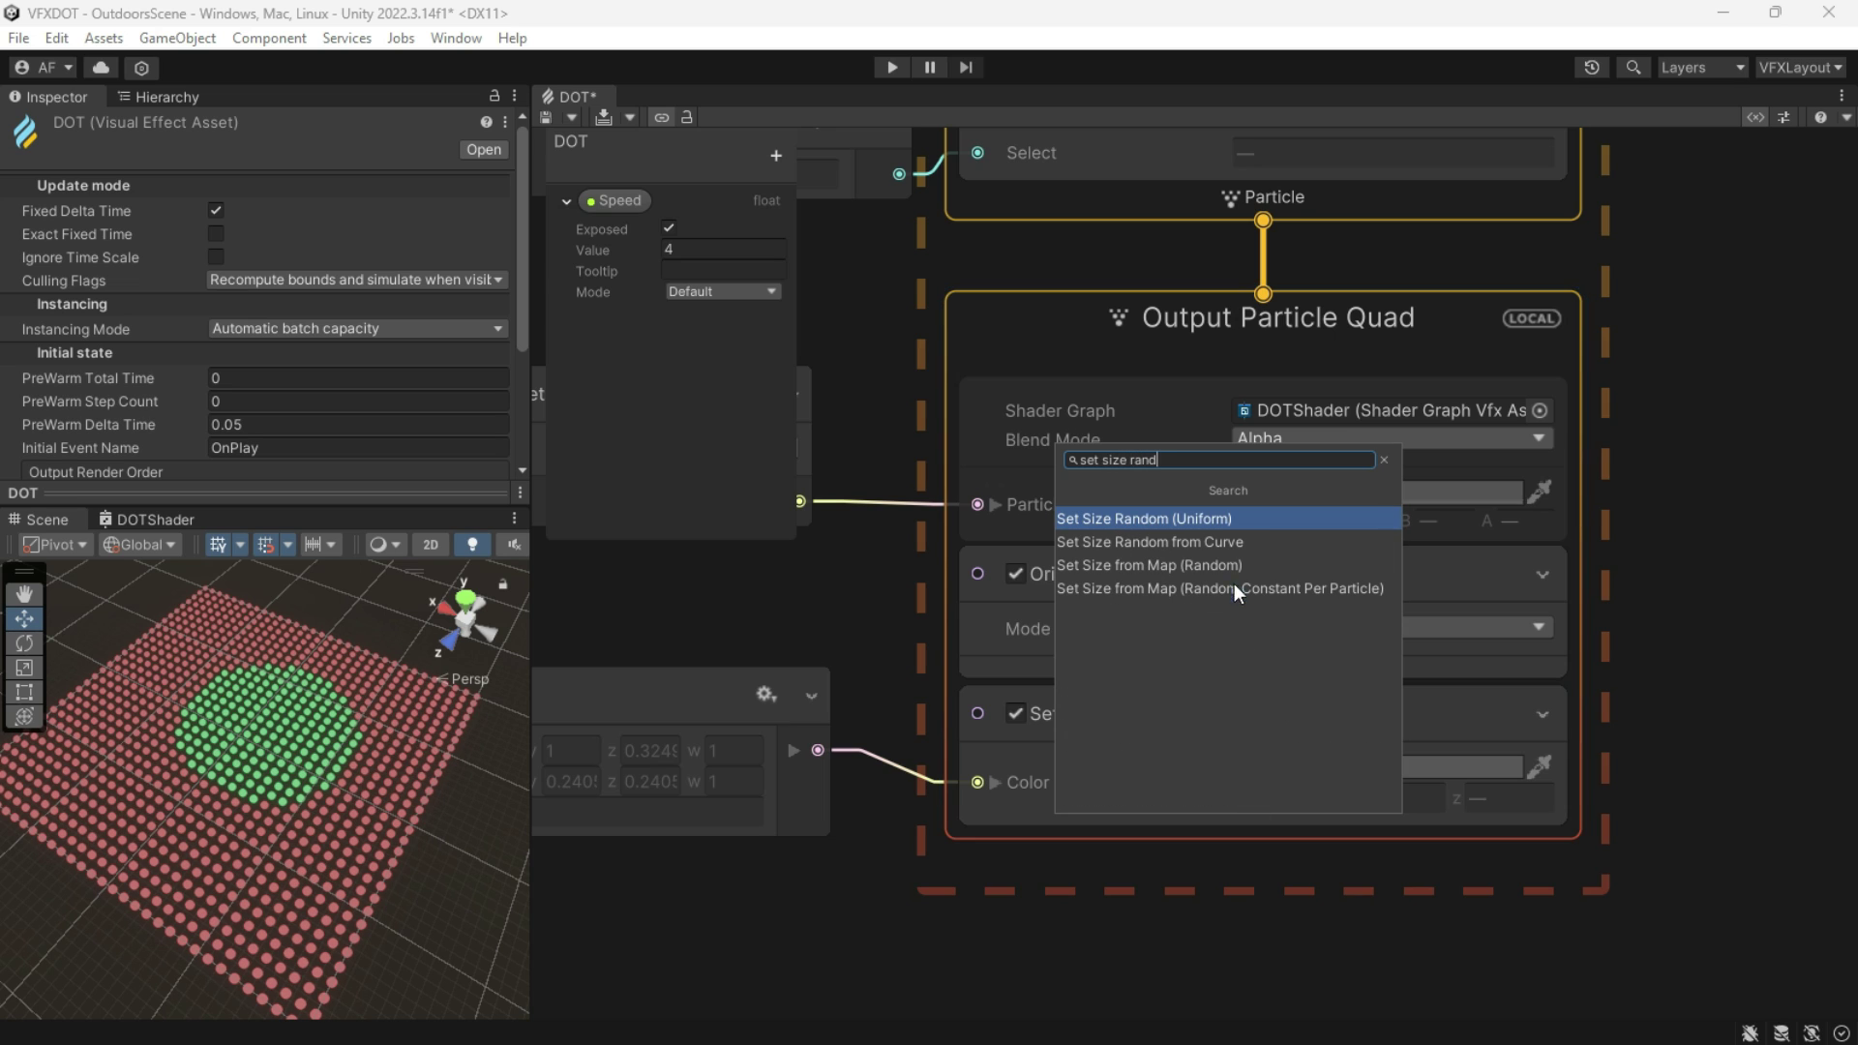
click(1208, 541)
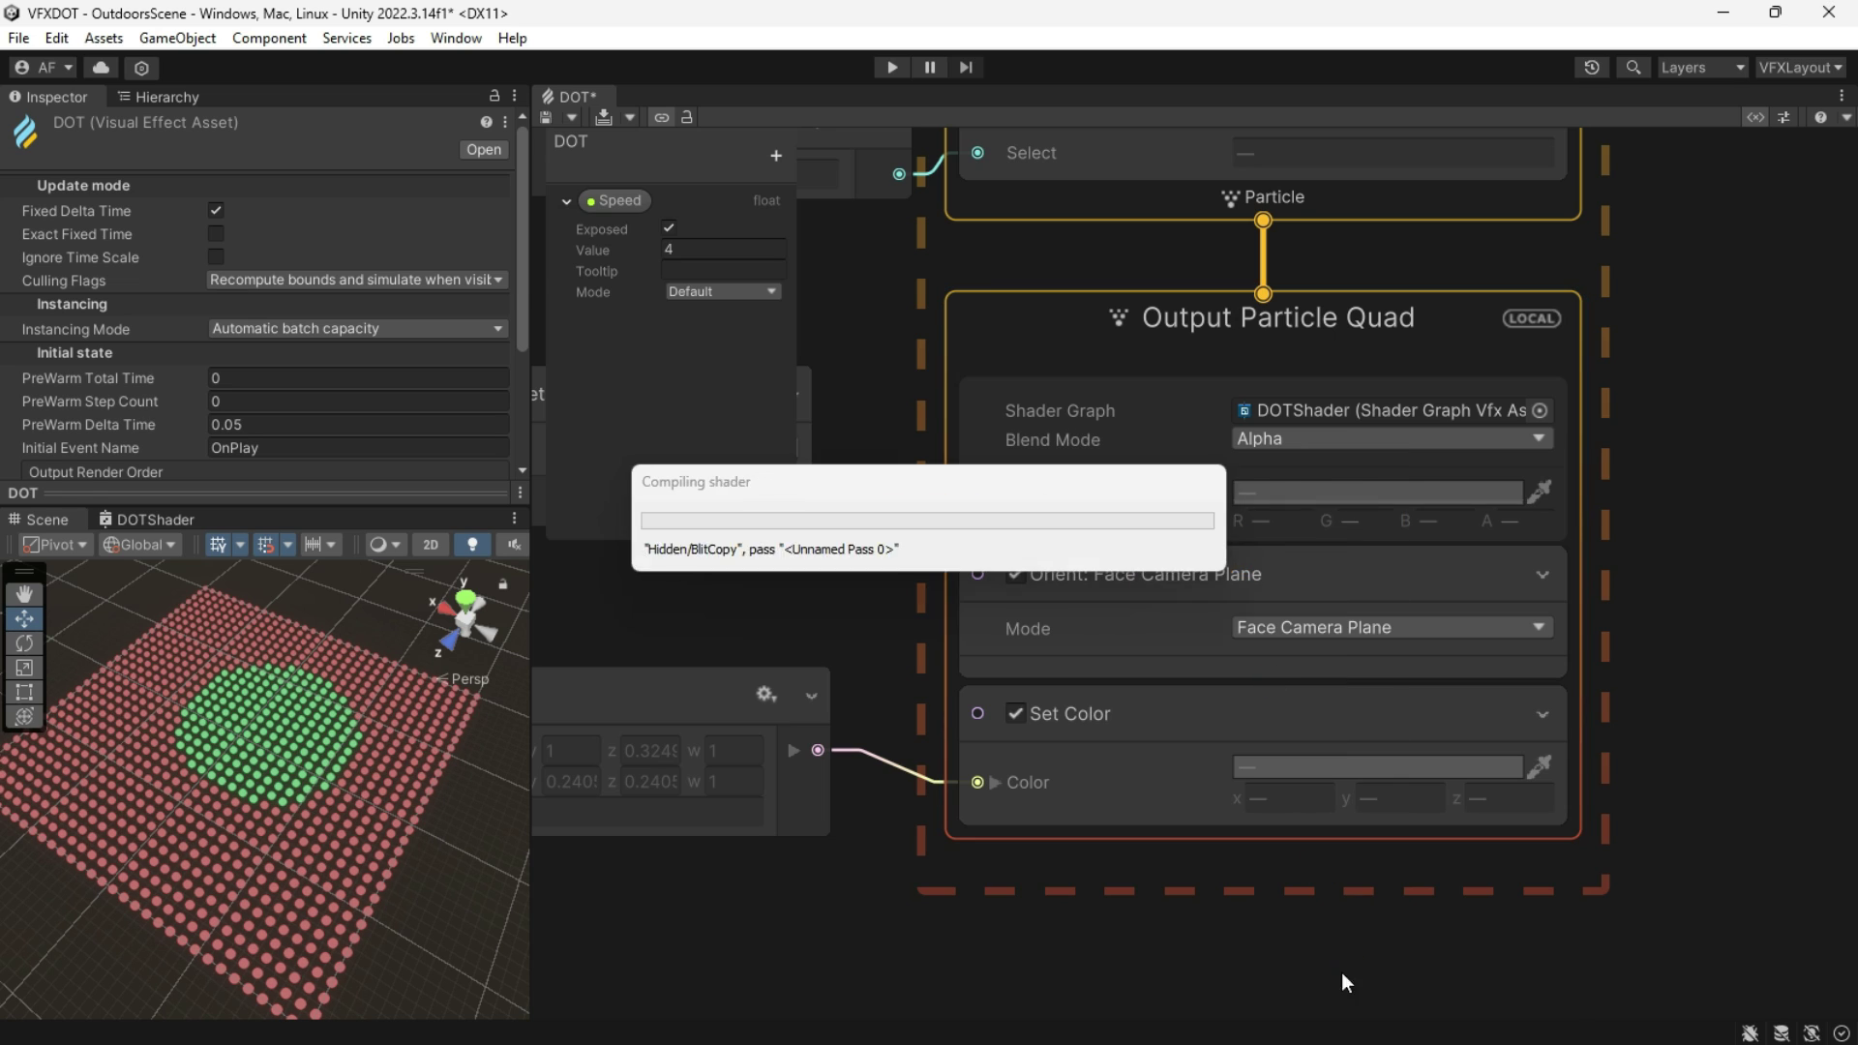
scroll(1548, 658, up, 2)
click(1545, 638)
click(1568, 755)
scroll(1190, 844, down, 2)
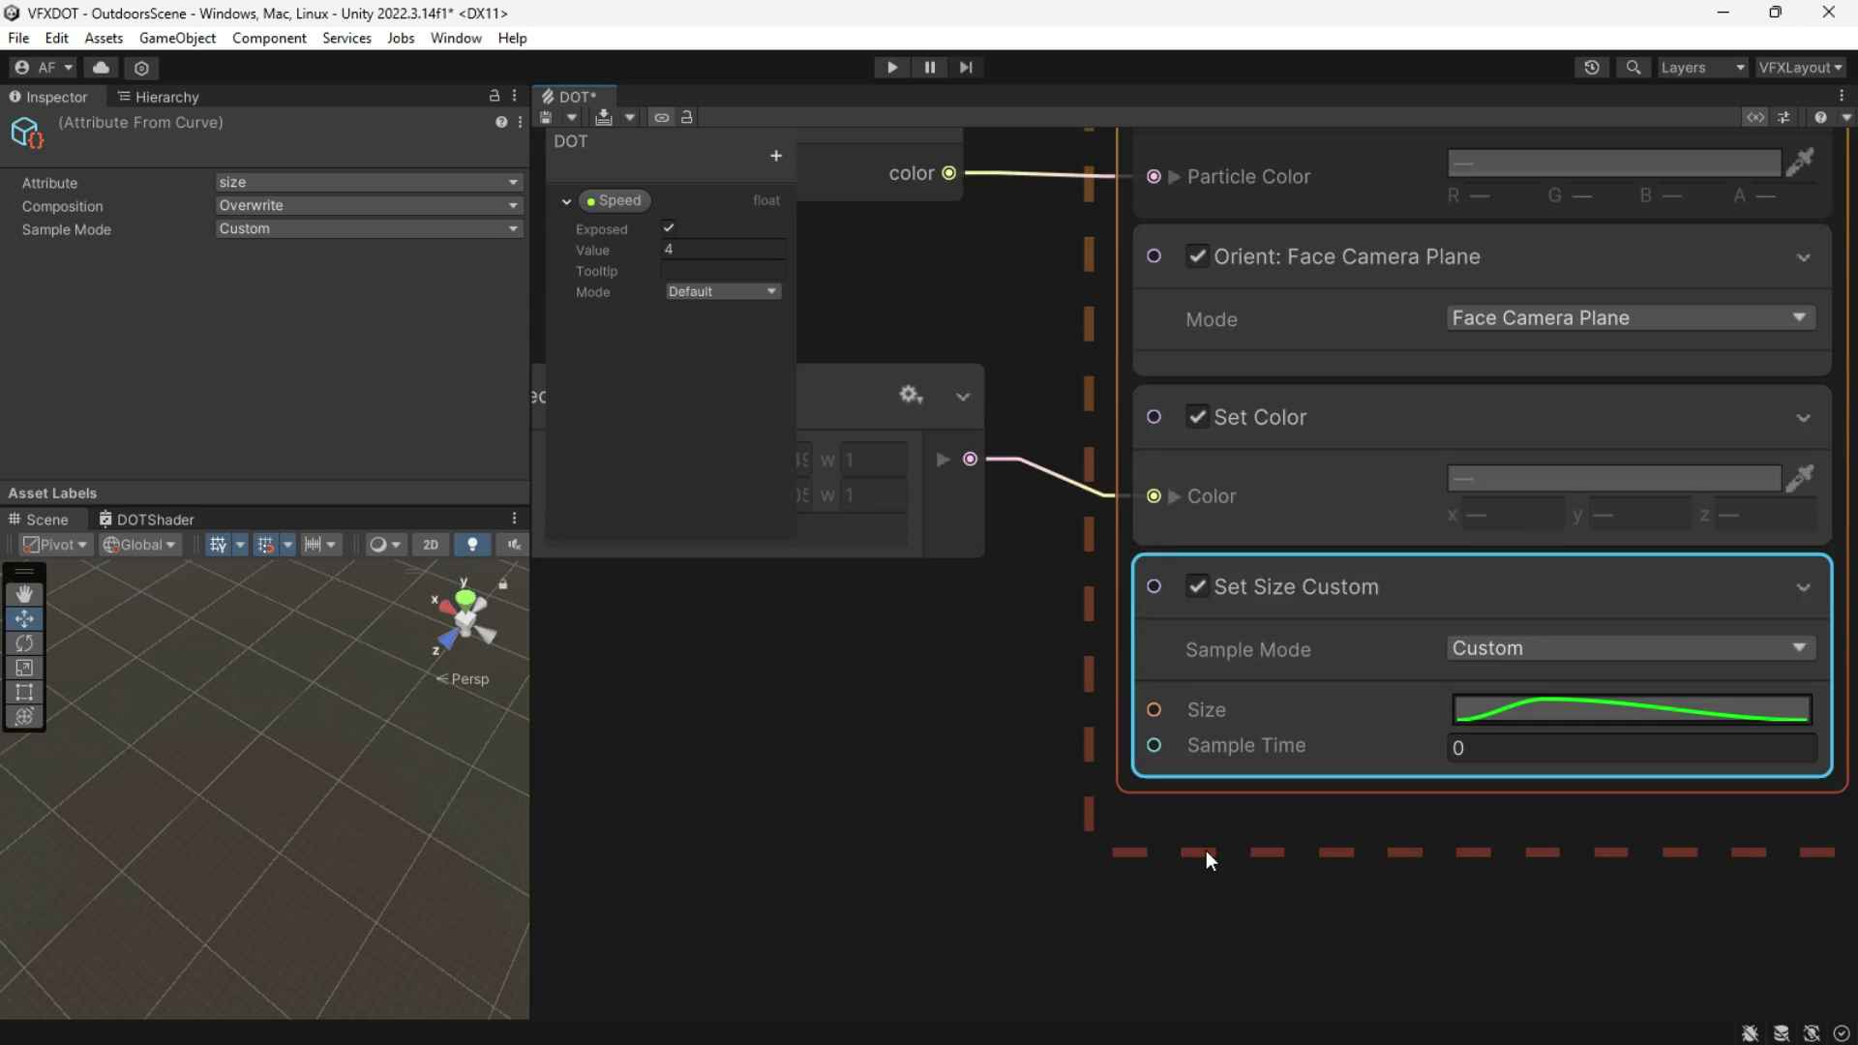
Step: Duplicate the Get 'Select' node feeding the Lerp and connect the copy to the Set Size Custom block's Sample Time
scroll(1206, 850, down, 1)
middle_drag(1206, 848, 1502, 808)
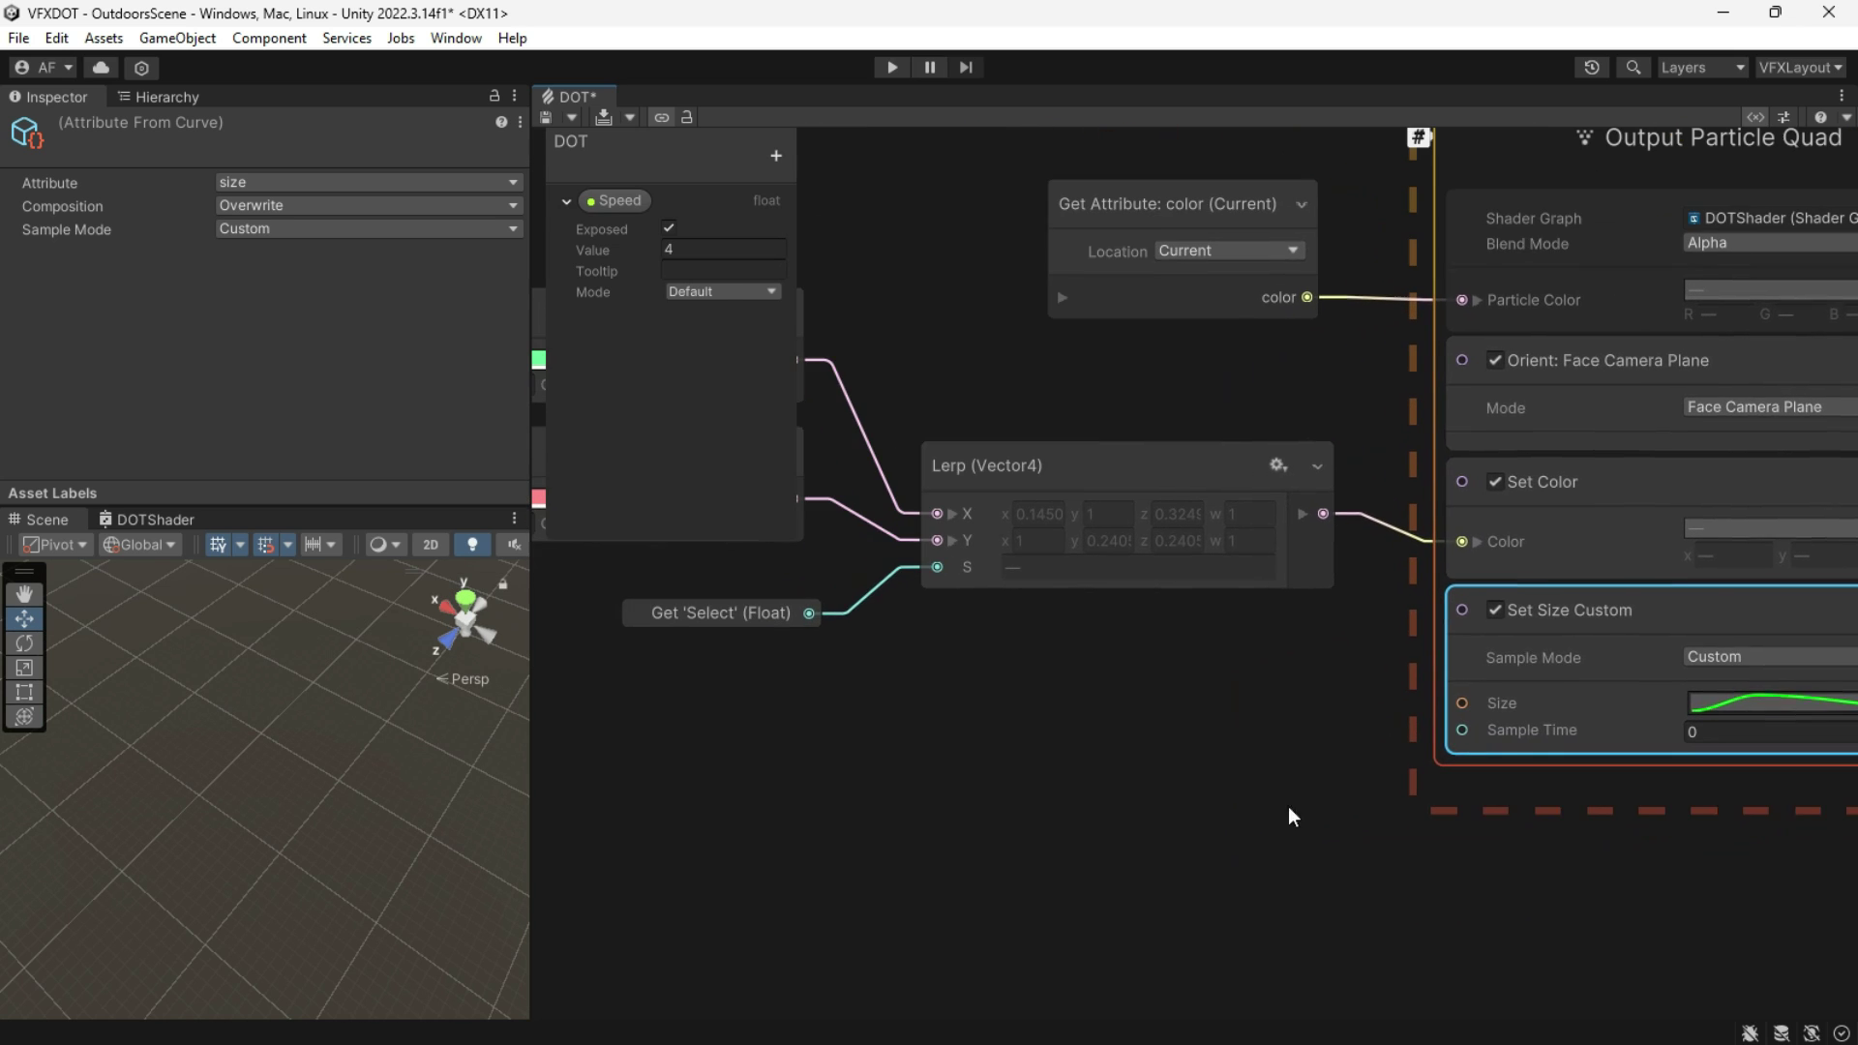
click(706, 615)
key(ctrl+d)
drag(968, 789, 1236, 751)
drag(1348, 734, 1462, 729)
middle_drag(1470, 821, 1140, 856)
Step: Reshape the Set Size Custom curve to fall from about 0.12 to about 0.05, deleting its middle key
scroll(1146, 853, up, 2)
click(1394, 707)
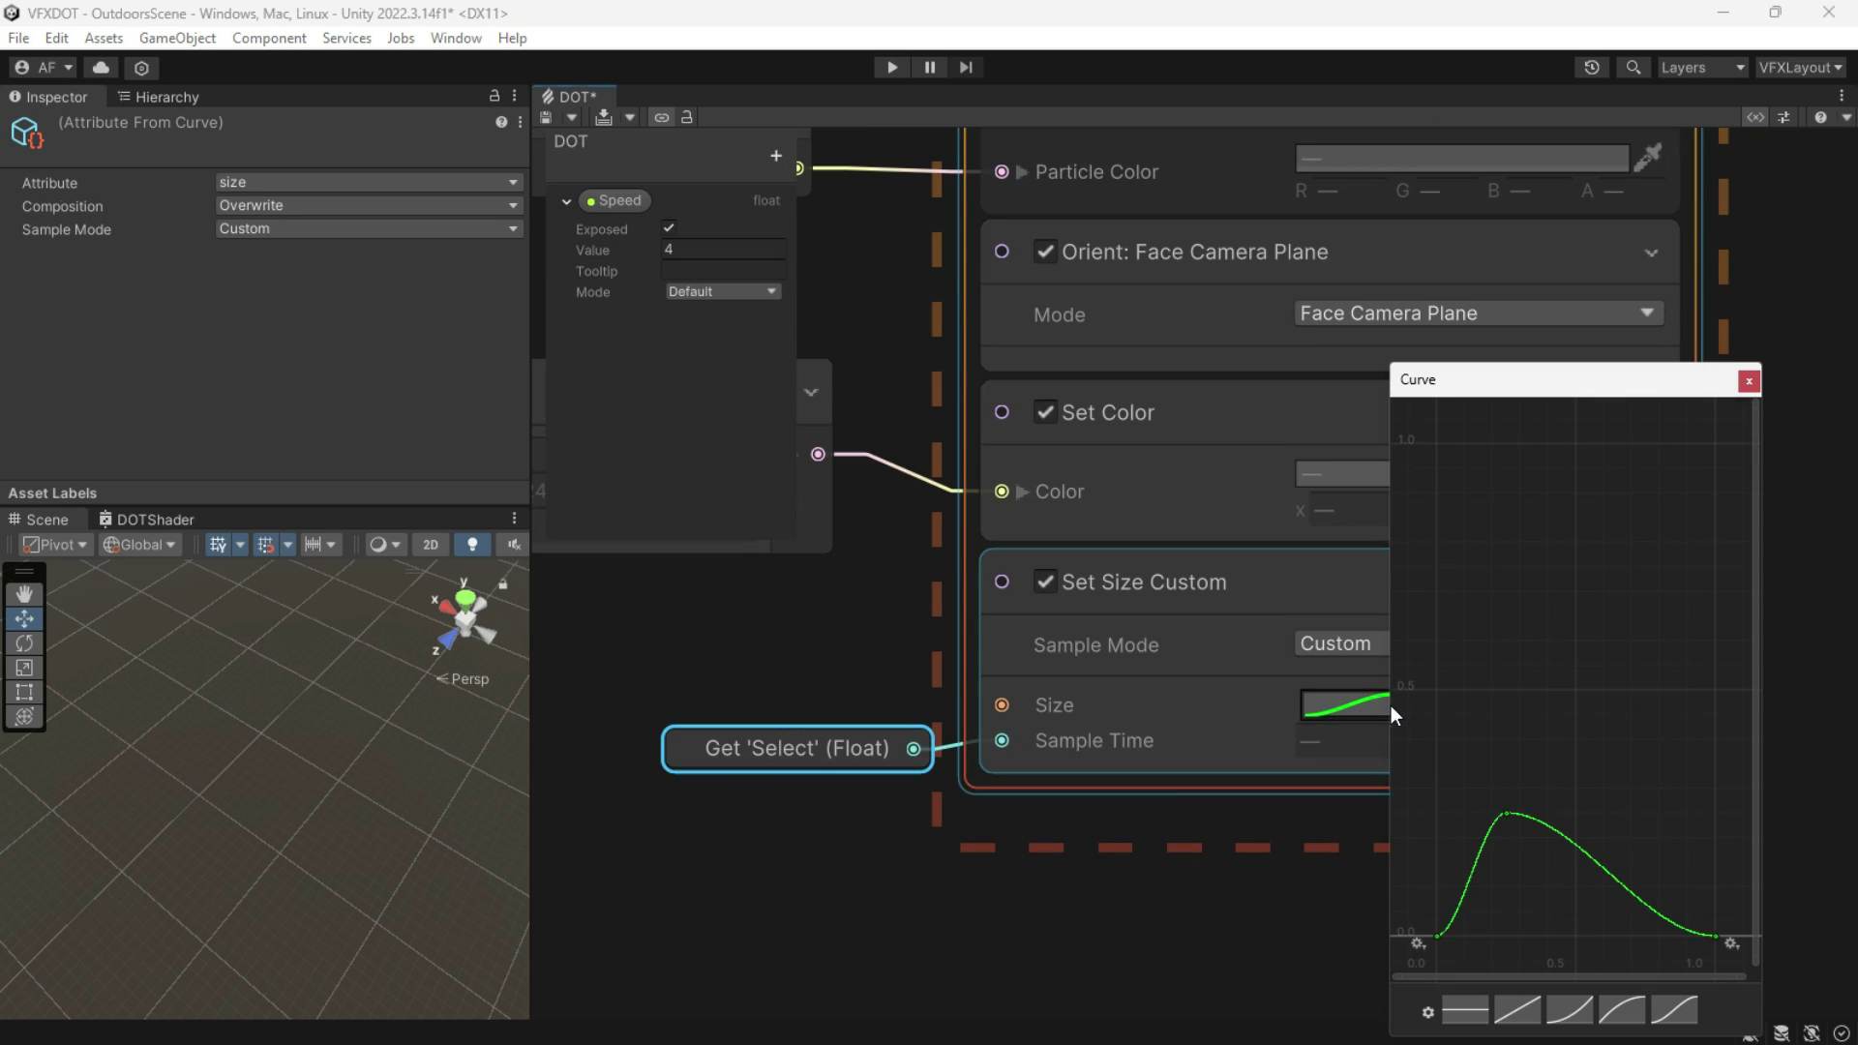
drag(1440, 935, 1438, 810)
drag(1718, 936, 1712, 910)
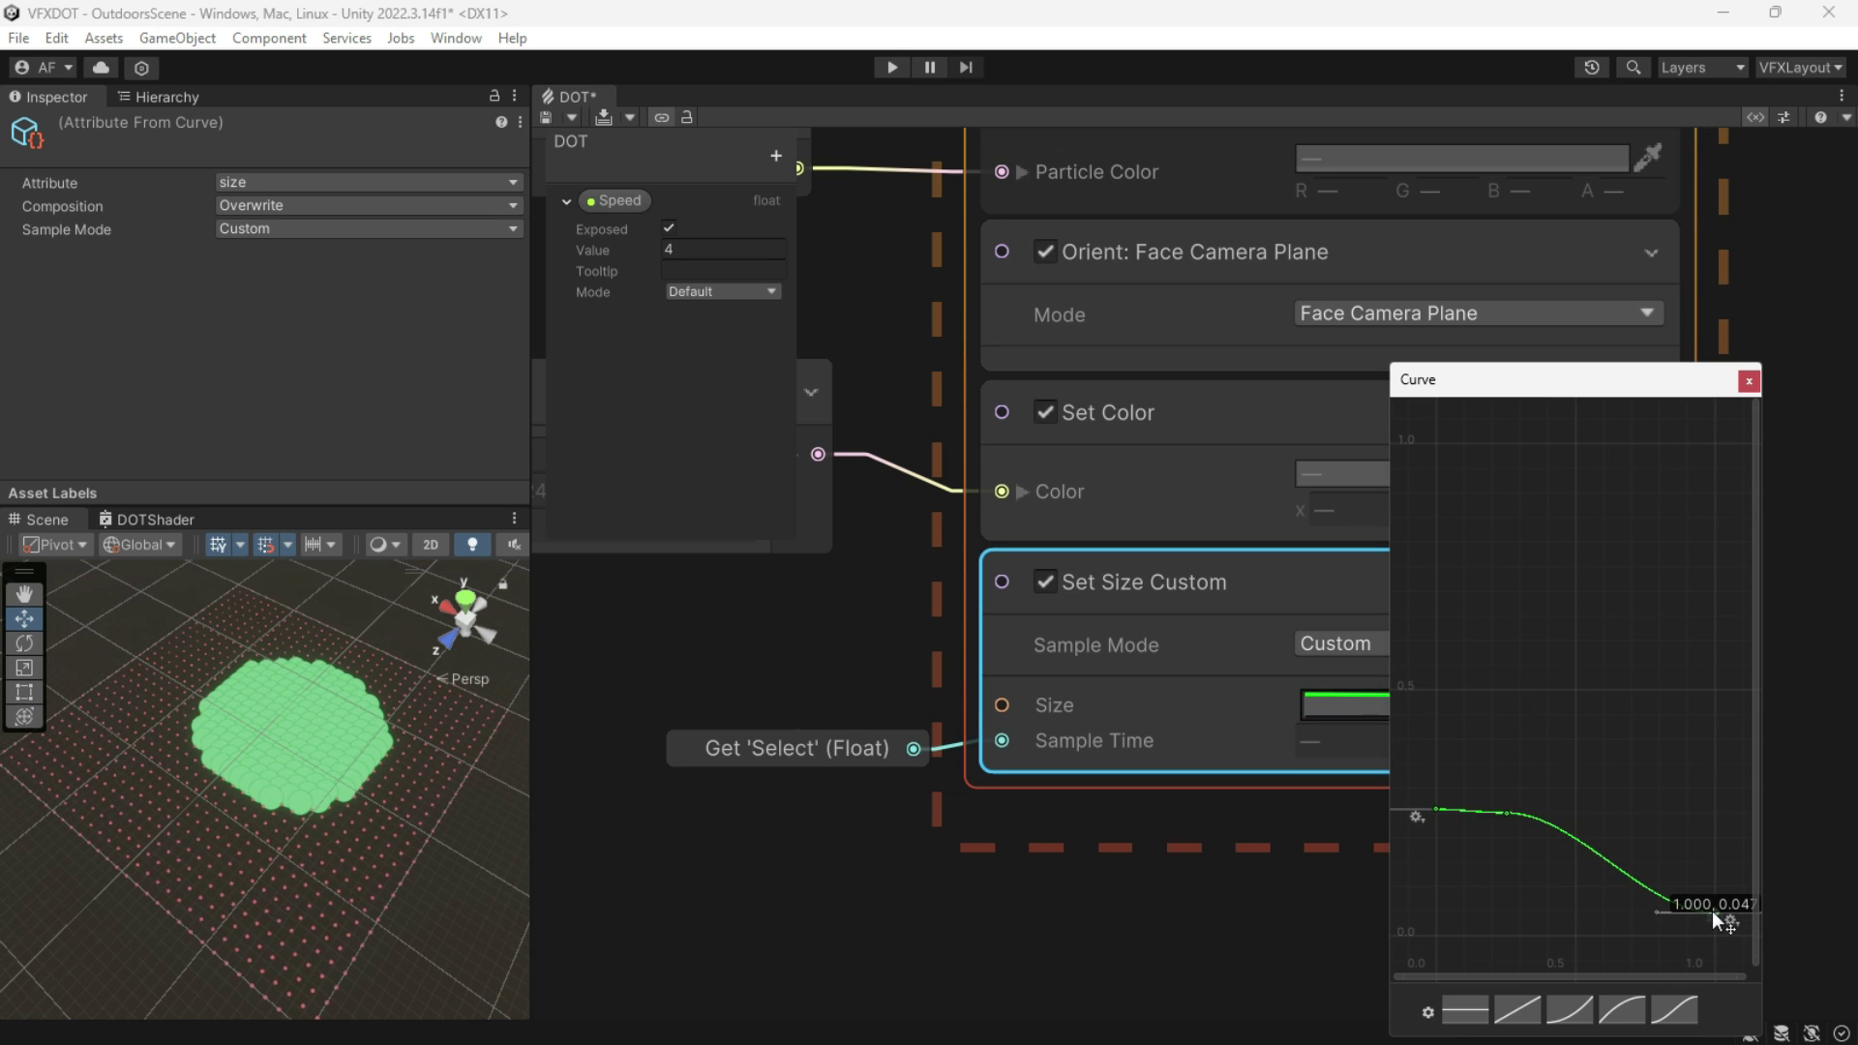
drag(1436, 815, 1437, 879)
click(1506, 815)
key(Delete)
right_drag(395, 791, 400, 794)
Step: Fine-tune the size curve by raising its end key slightly and lowering its start key slightly
click(1427, 695)
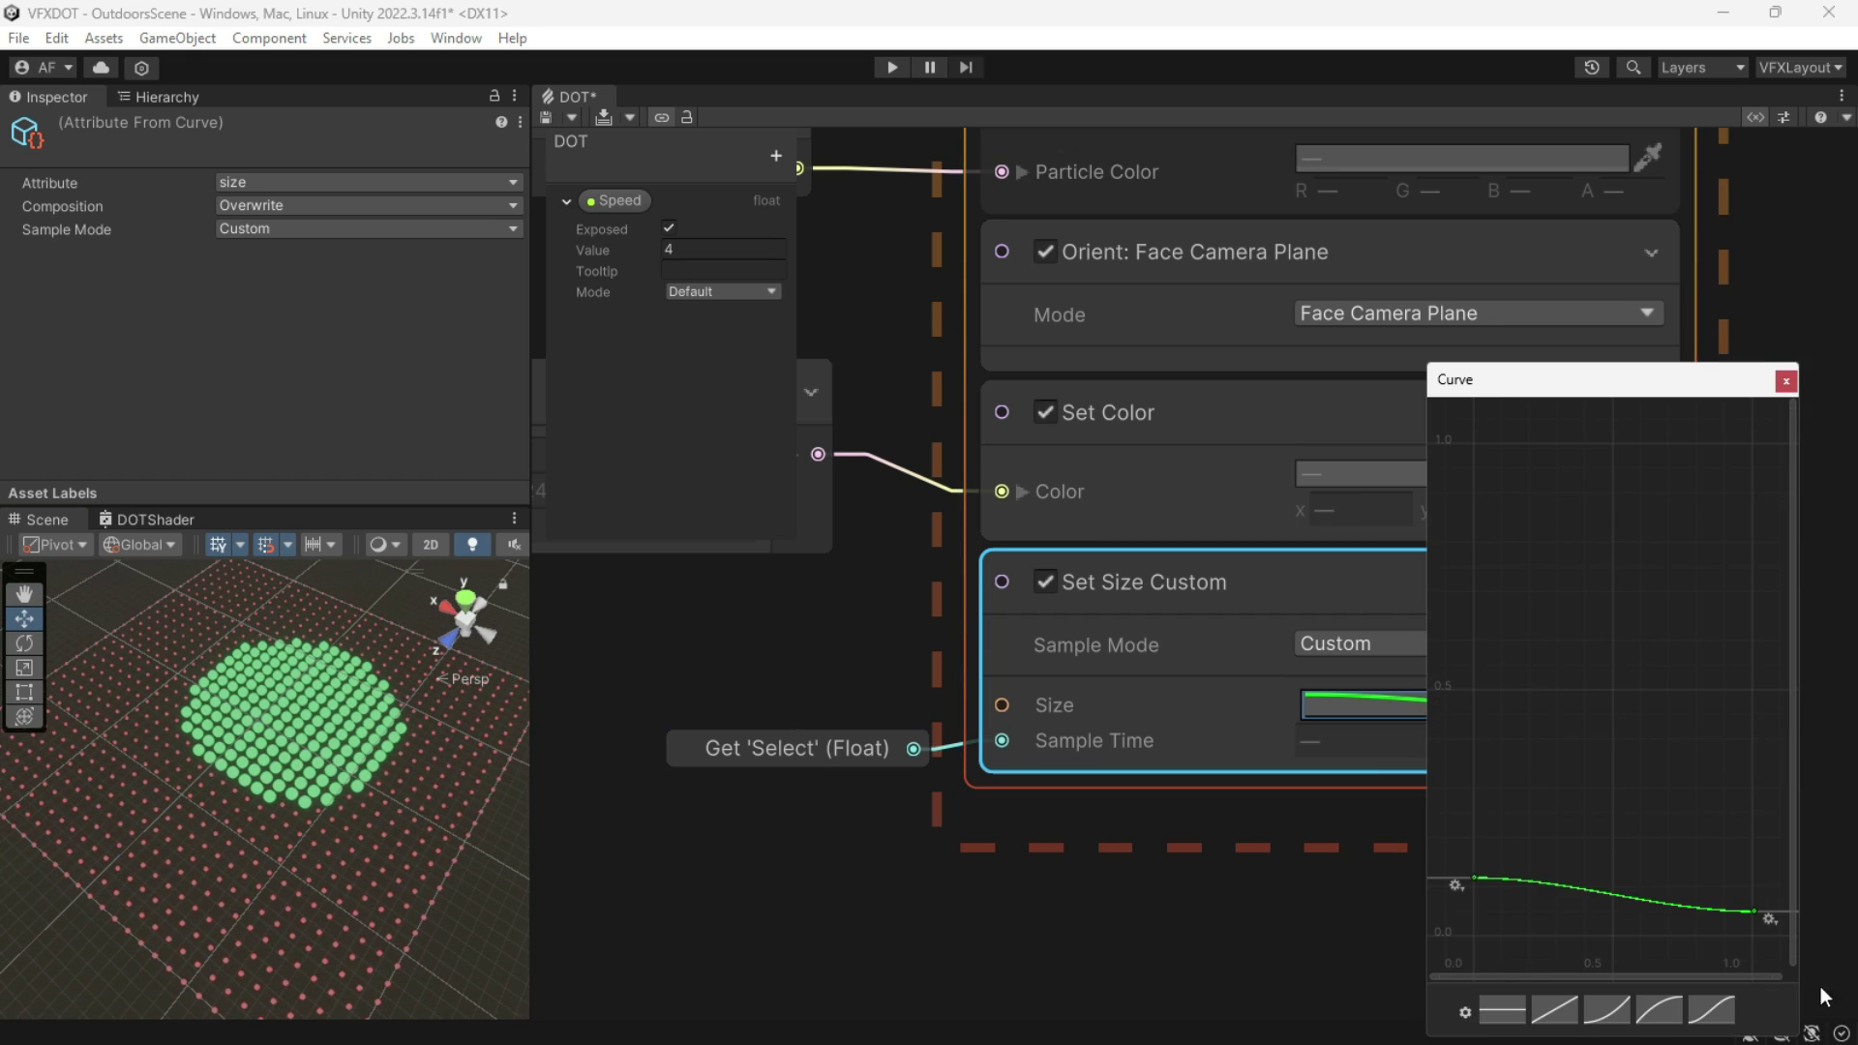
drag(1754, 914, 1750, 899)
drag(1473, 877, 1472, 885)
click(1222, 939)
Step: Select the Sphere node and move its gizmo across the dot grid to test the size change
scroll(1223, 938, down, 4)
middle_drag(1082, 911, 1176, 935)
middle_drag(688, 890, 1158, 898)
middle_drag(664, 817, 1230, 1017)
scroll(839, 692, down, 1)
middle_drag(837, 690, 1529, 931)
click(1147, 573)
drag(300, 718, 339, 651)
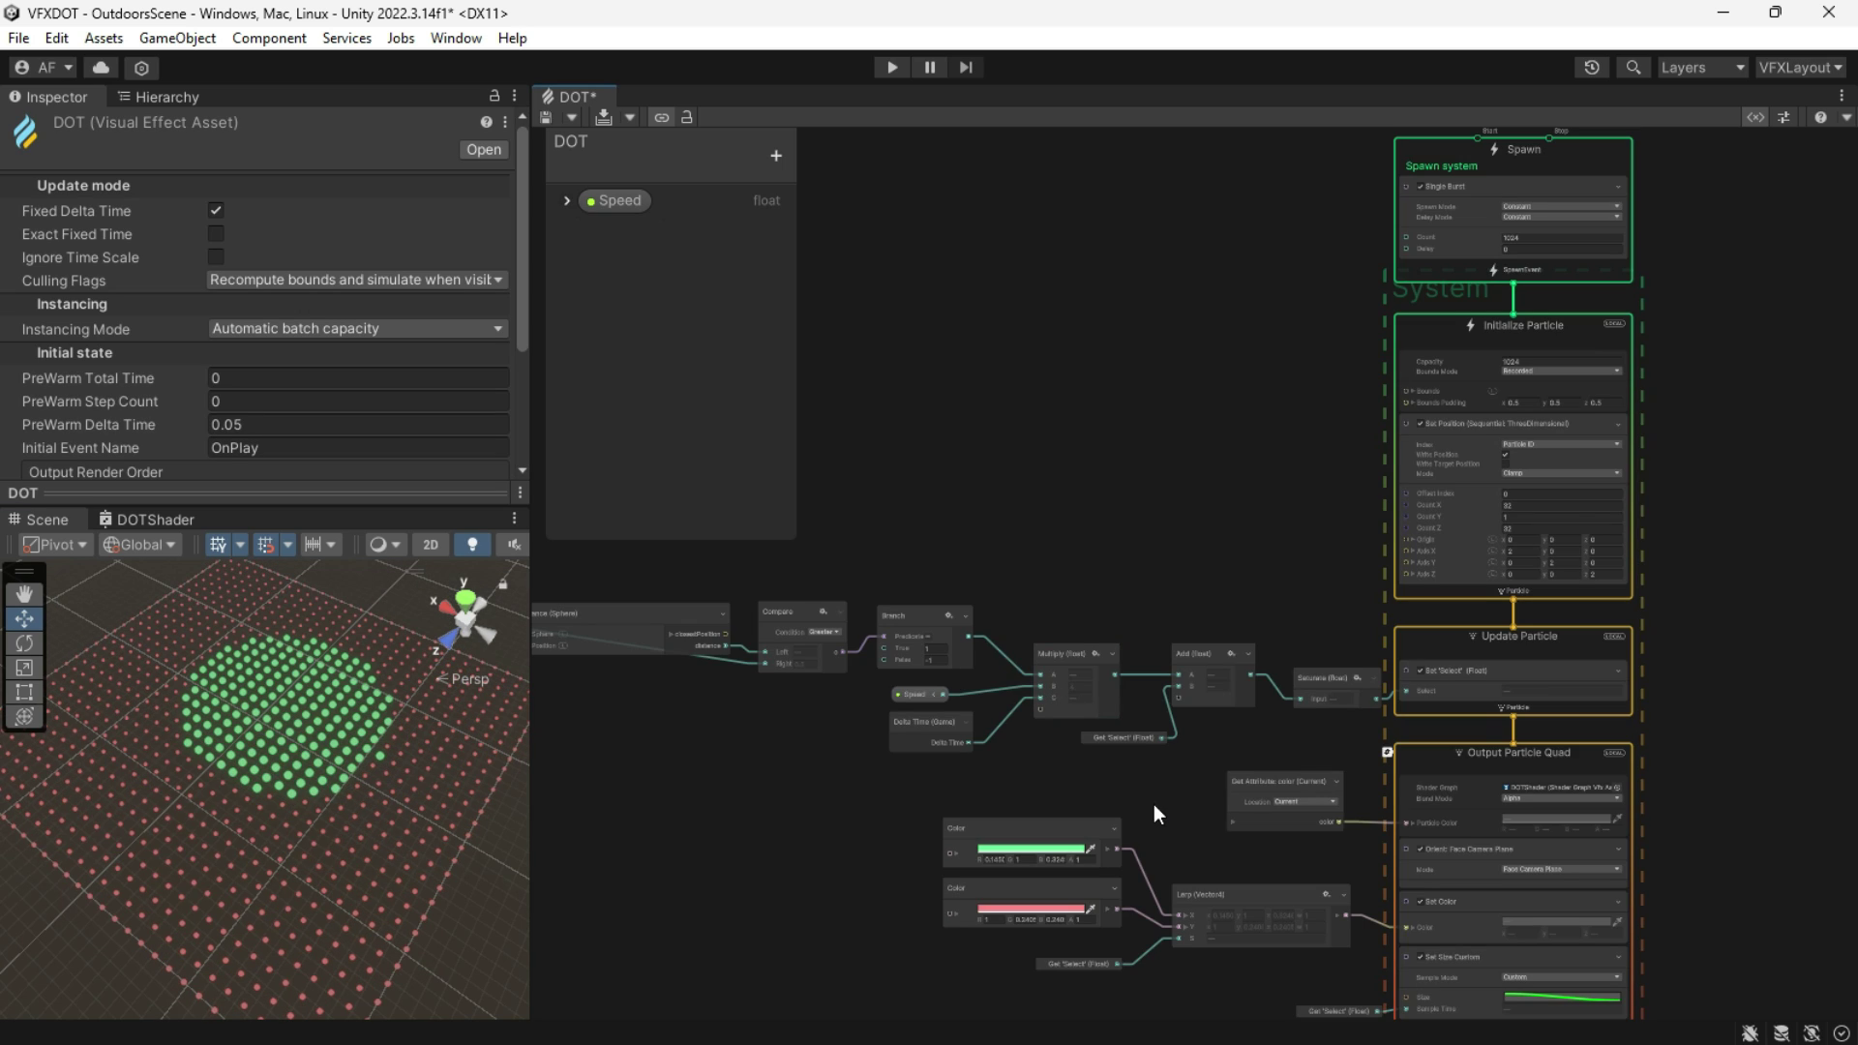
Step: Convert the green Color node to an exposed property named InsideColor
scroll(1153, 805, up, 5)
right_click(1053, 519)
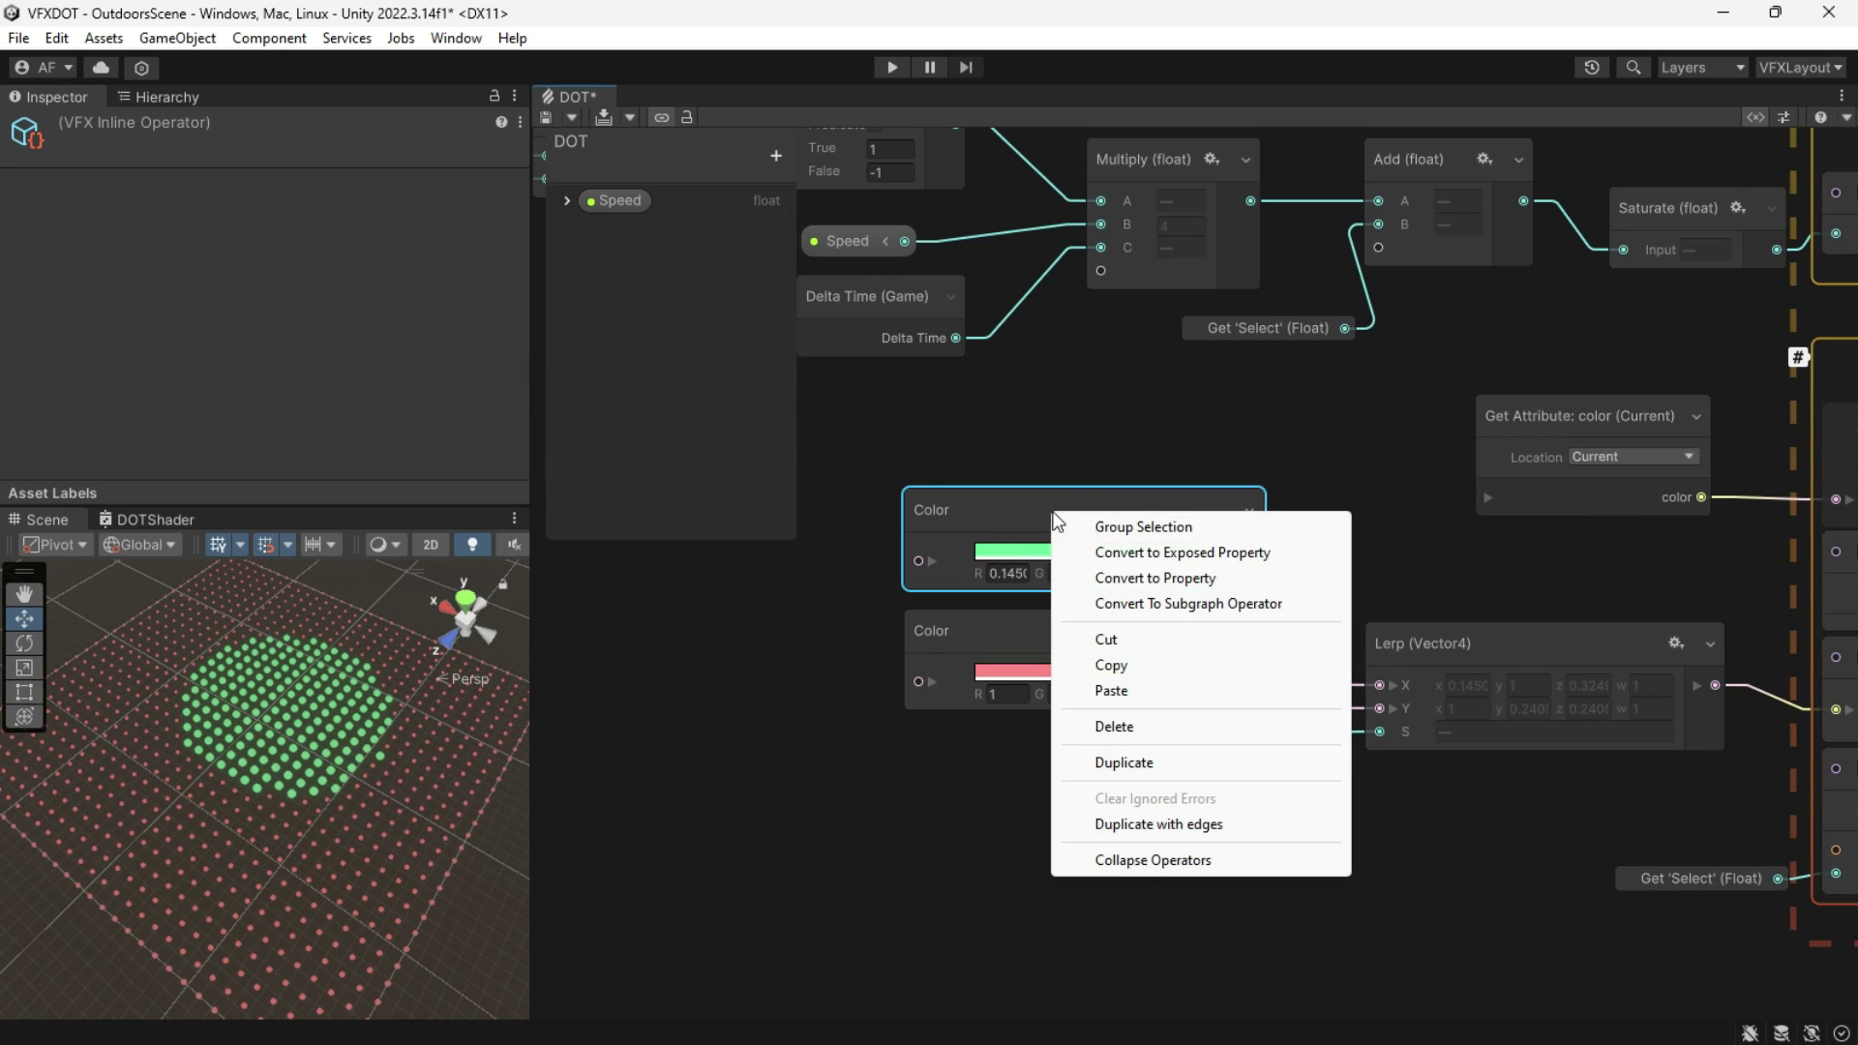
click(1237, 554)
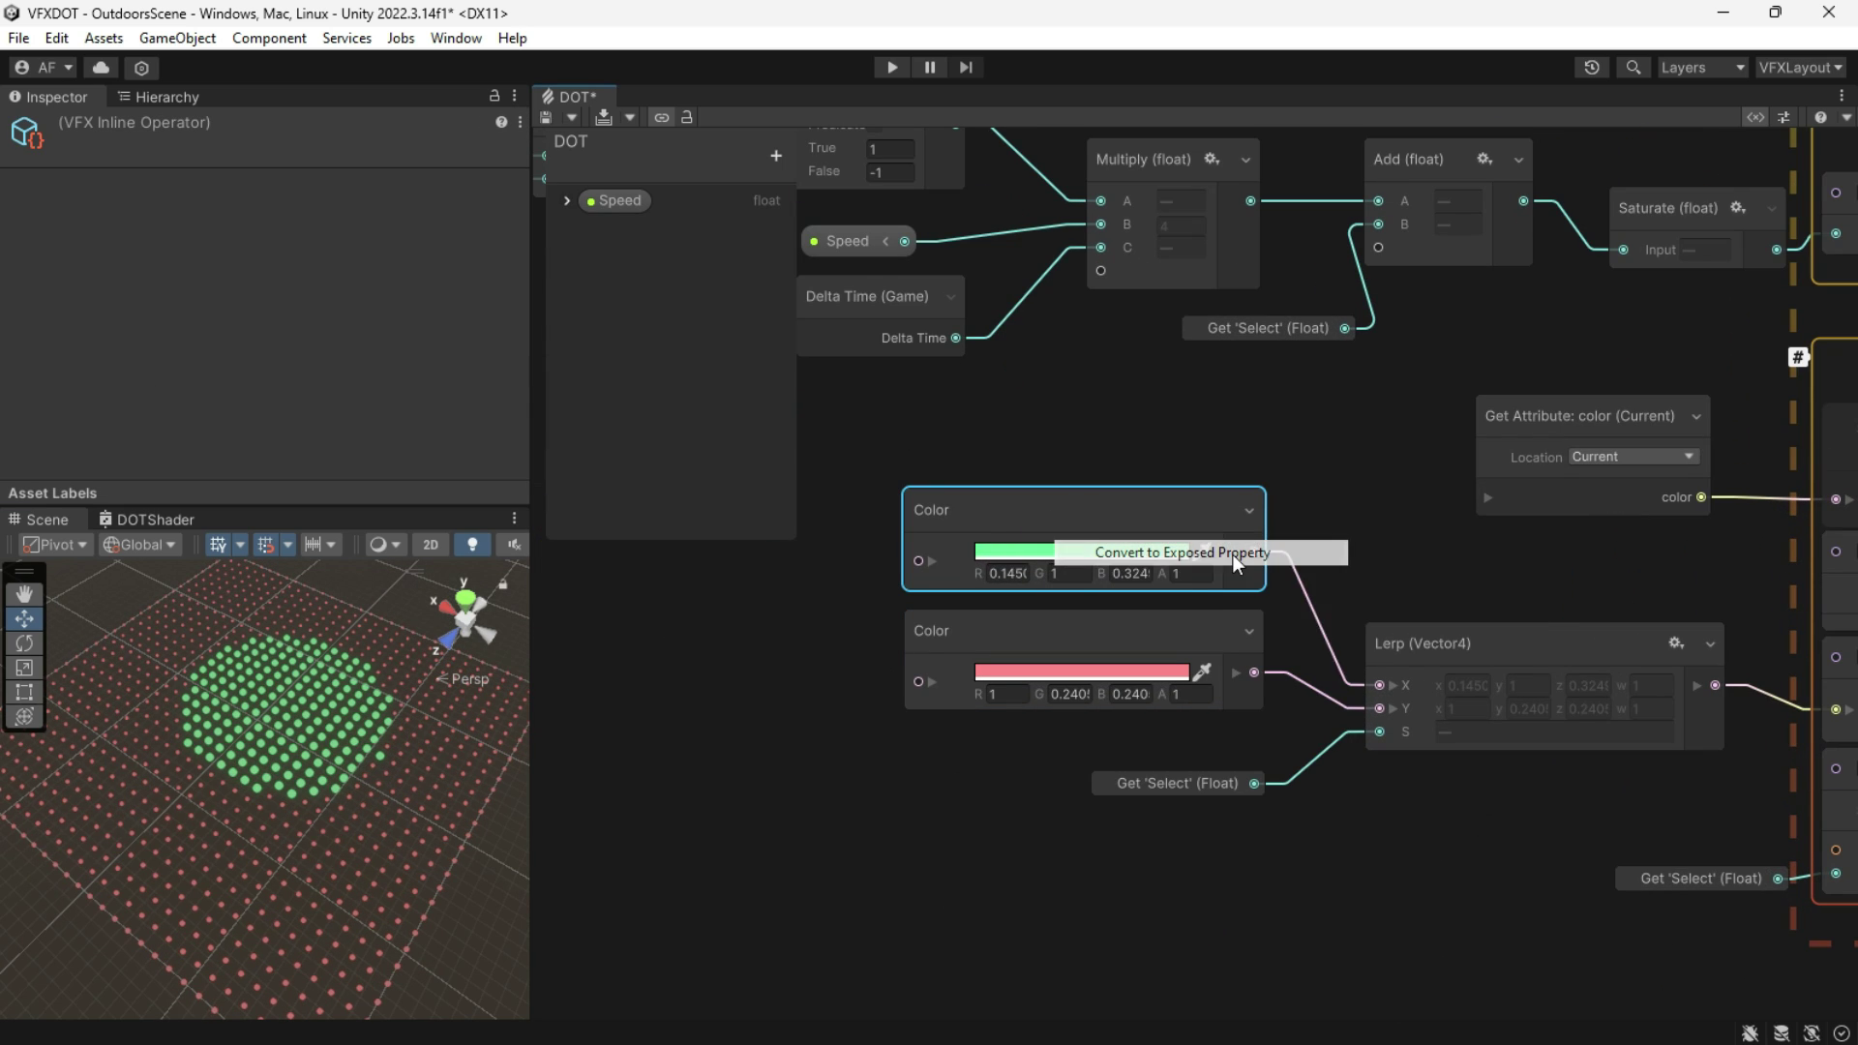
double_click(635, 238)
text(InsideColor)
key(Return)
Step: Convert the red Color node to an exposed property named OutsideColor
click(1095, 649)
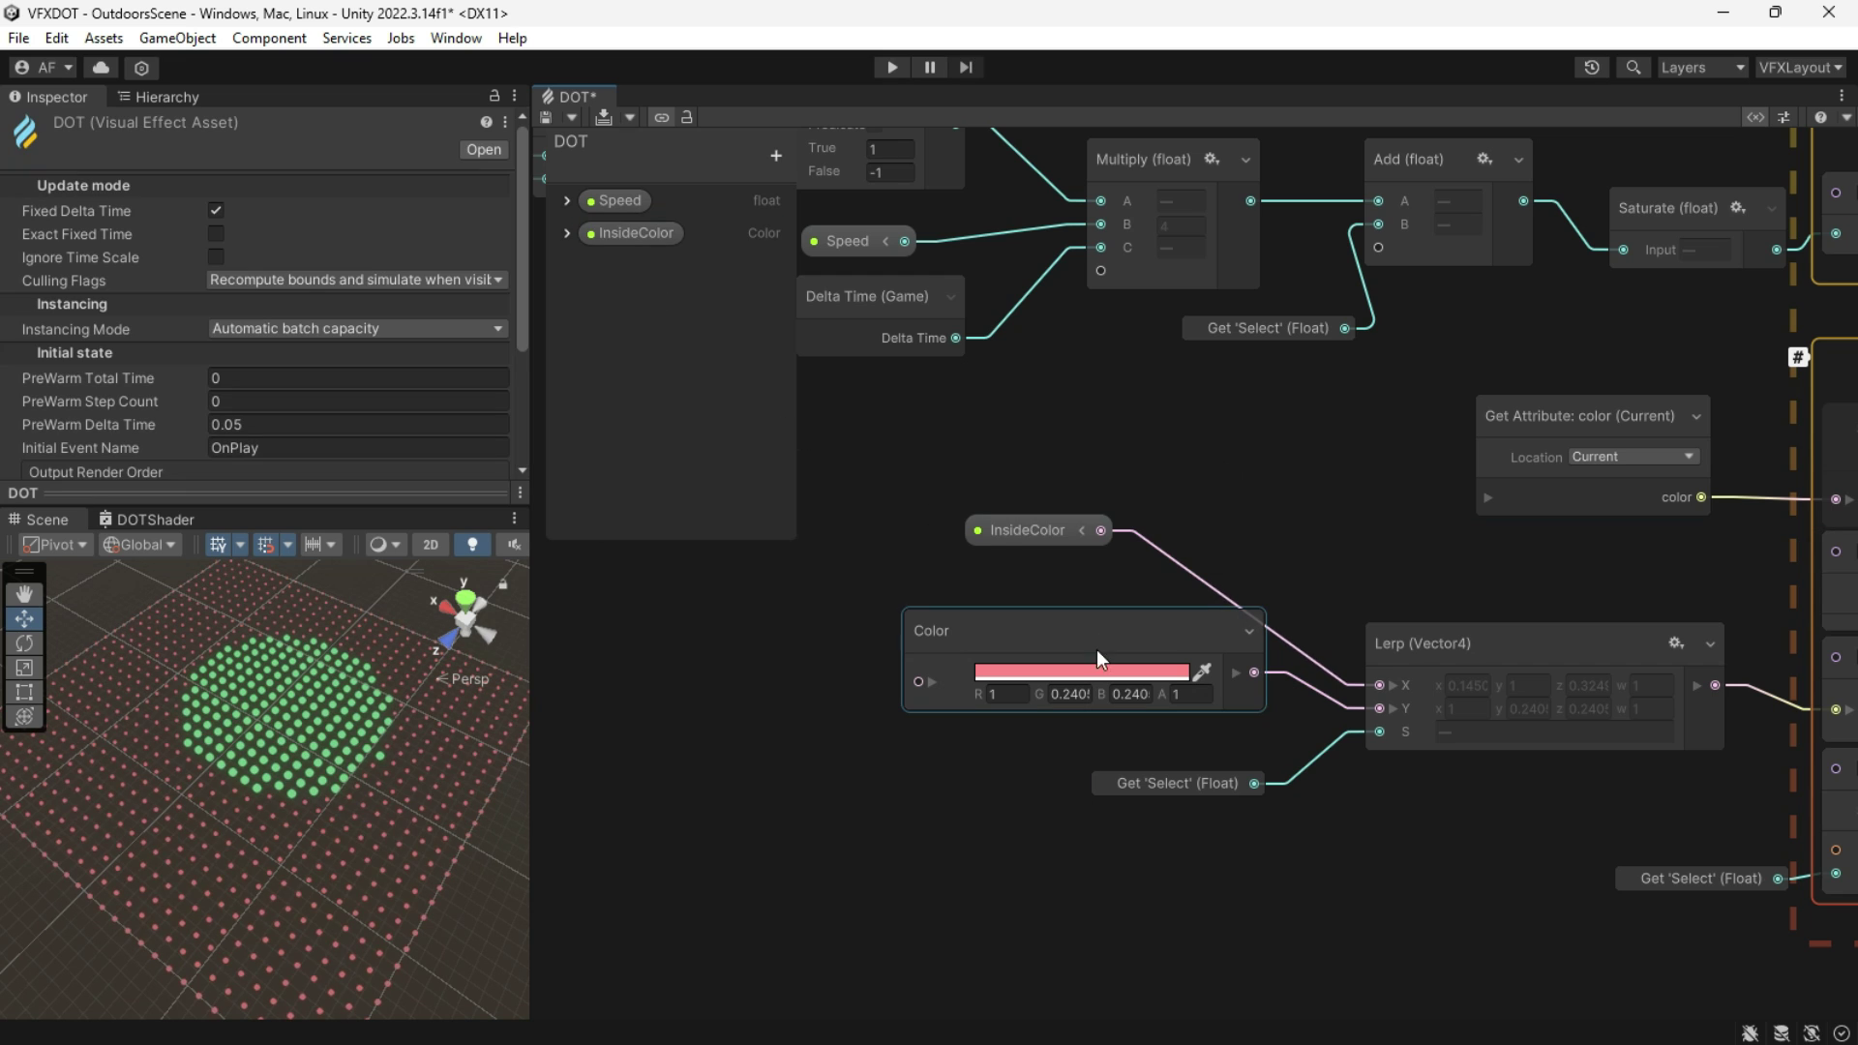
right_click(1087, 635)
click(1218, 678)
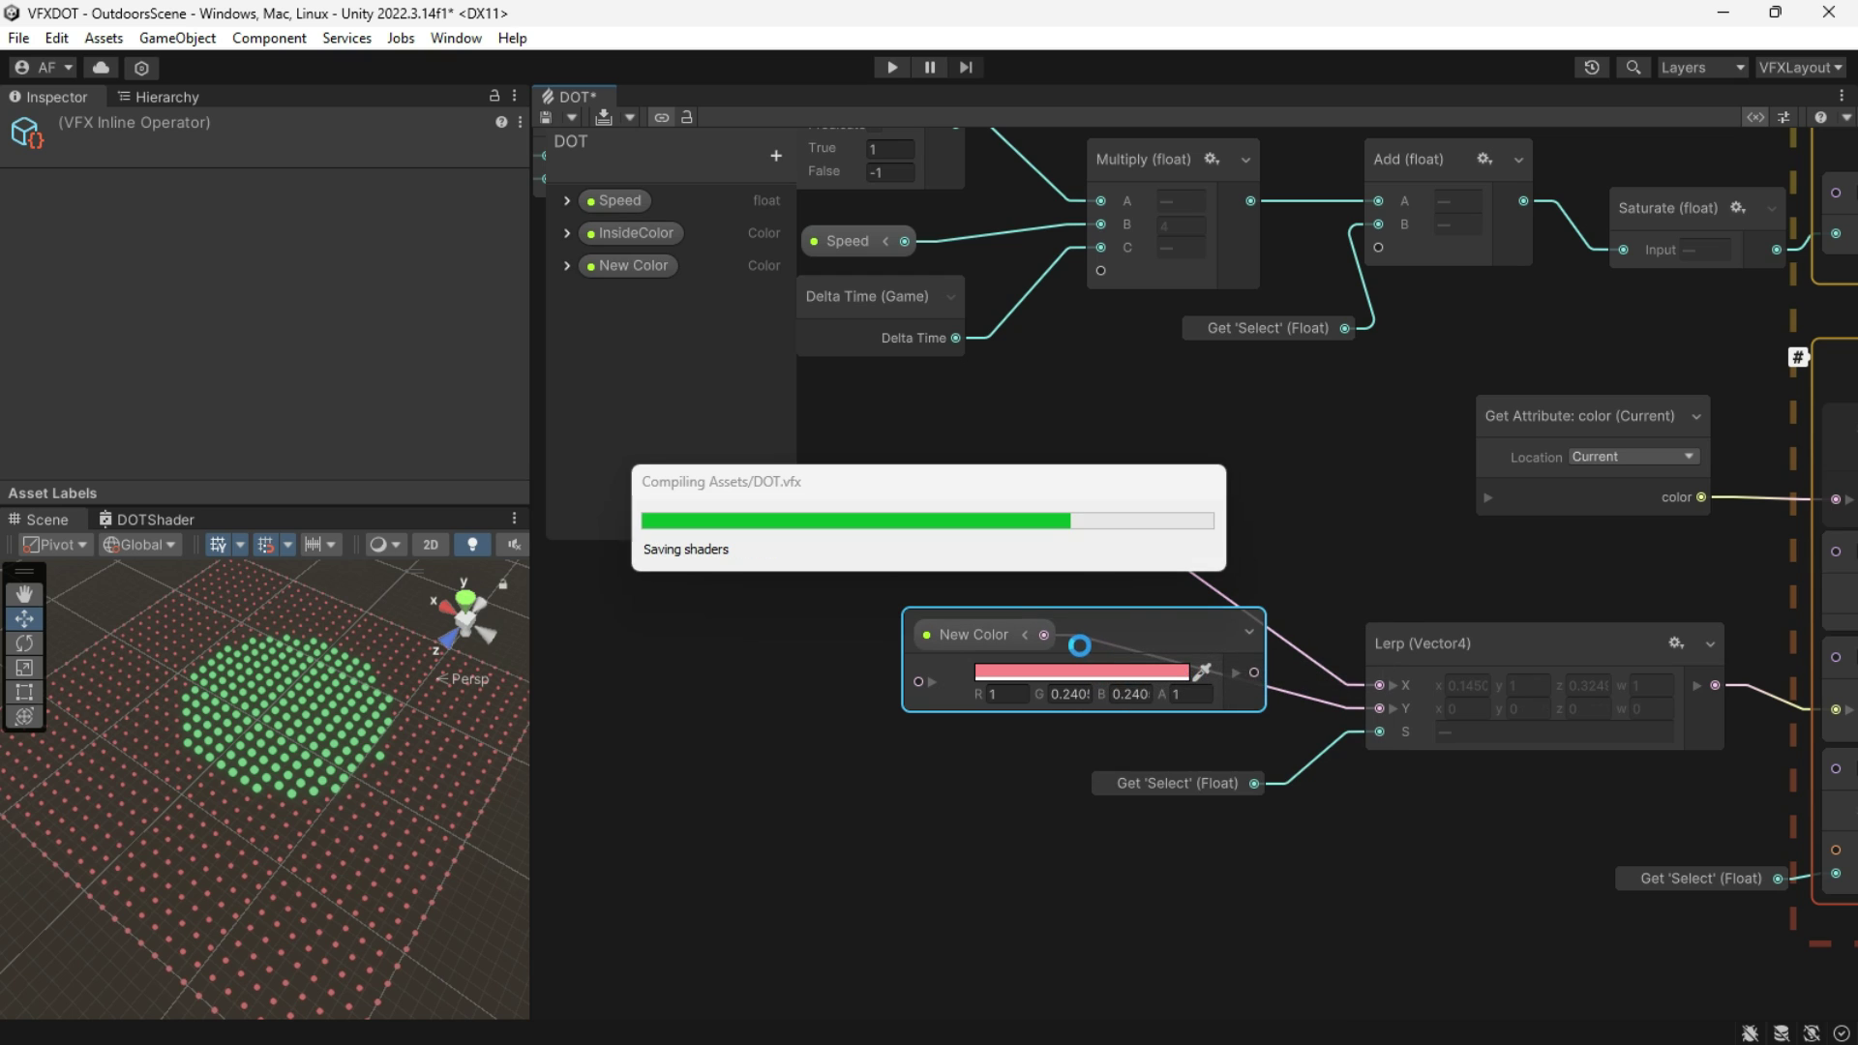
drag(1072, 631, 1048, 630)
double_click(627, 263)
text(O)
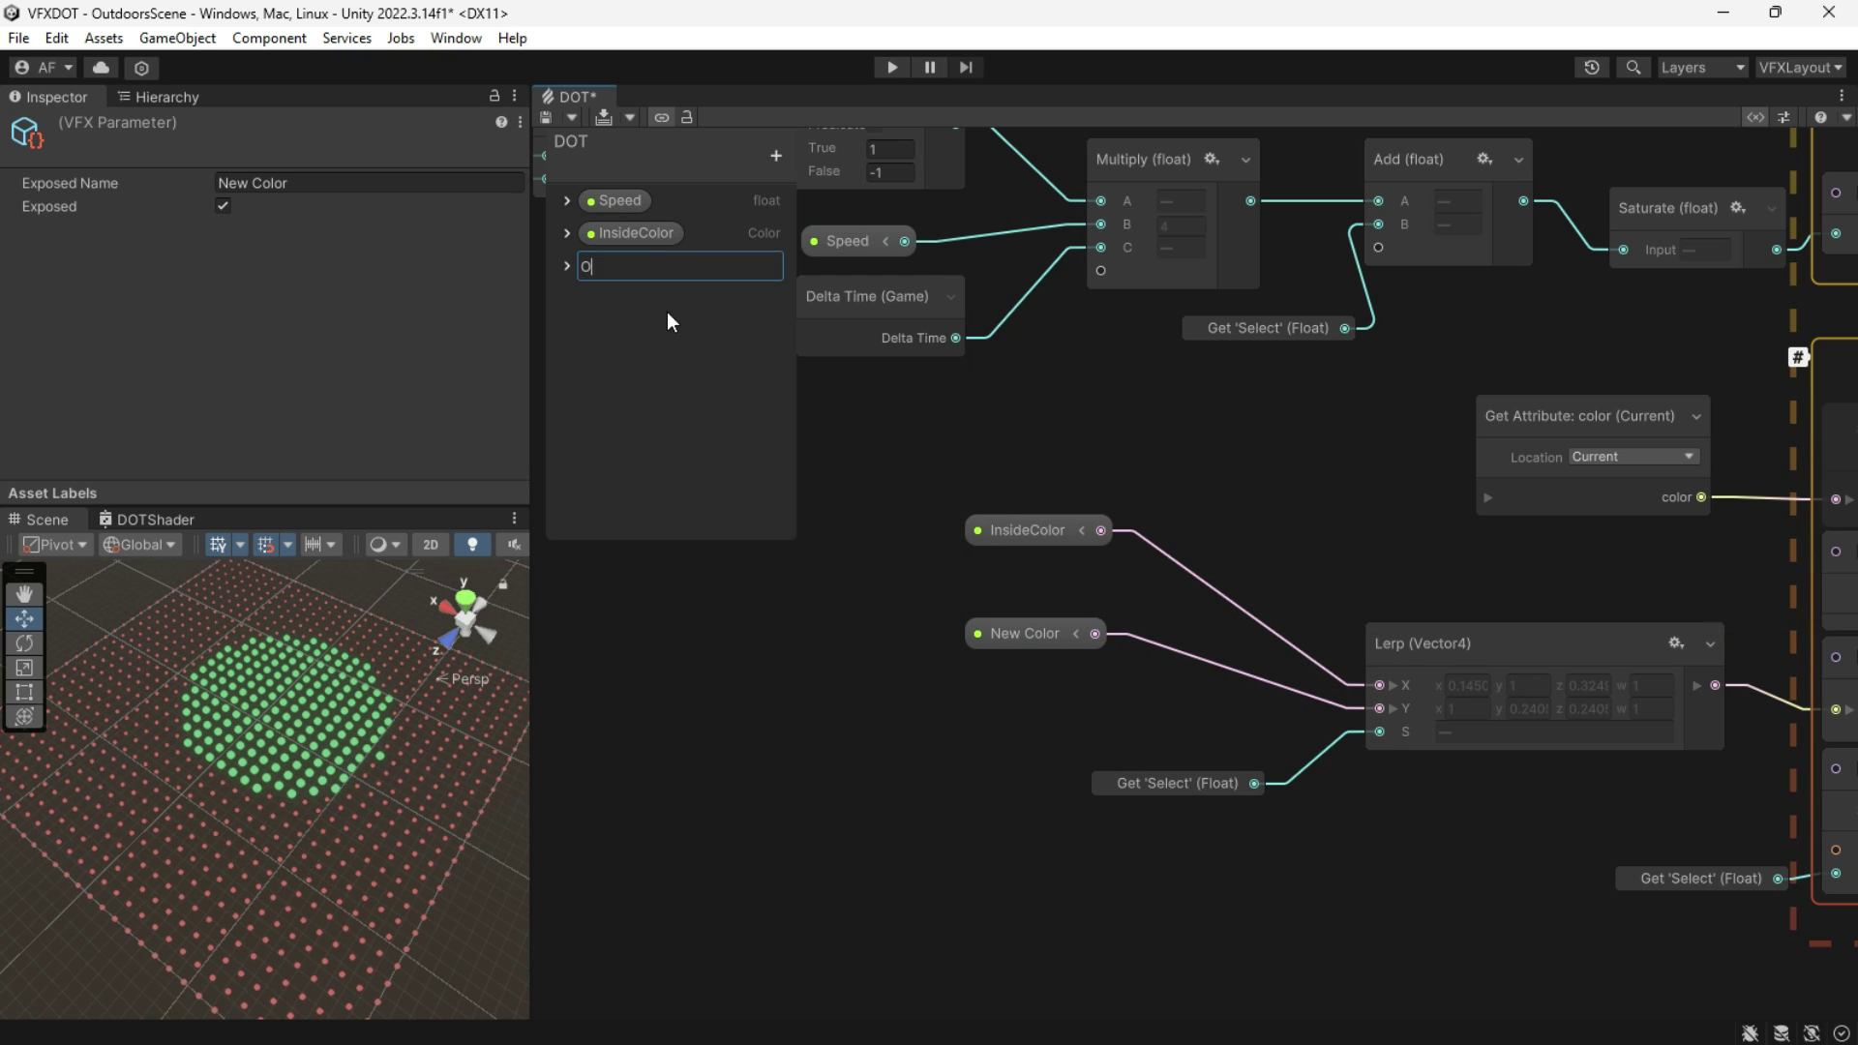
text(utsideColor)
key(Return)
Step: Expand the InsideColor property and change its color to a light cyan-blue
click(567, 233)
click(711, 282)
mouse_move(741, 467)
mouse_down()
mouse_move(776, 566)
mouse_move(754, 520)
mouse_up()
click(981, 261)
Step: Expand the OutsideColor property and change its color to a light blue, fine-tuning the hue
click(567, 357)
click(675, 403)
drag(728, 619, 738, 654)
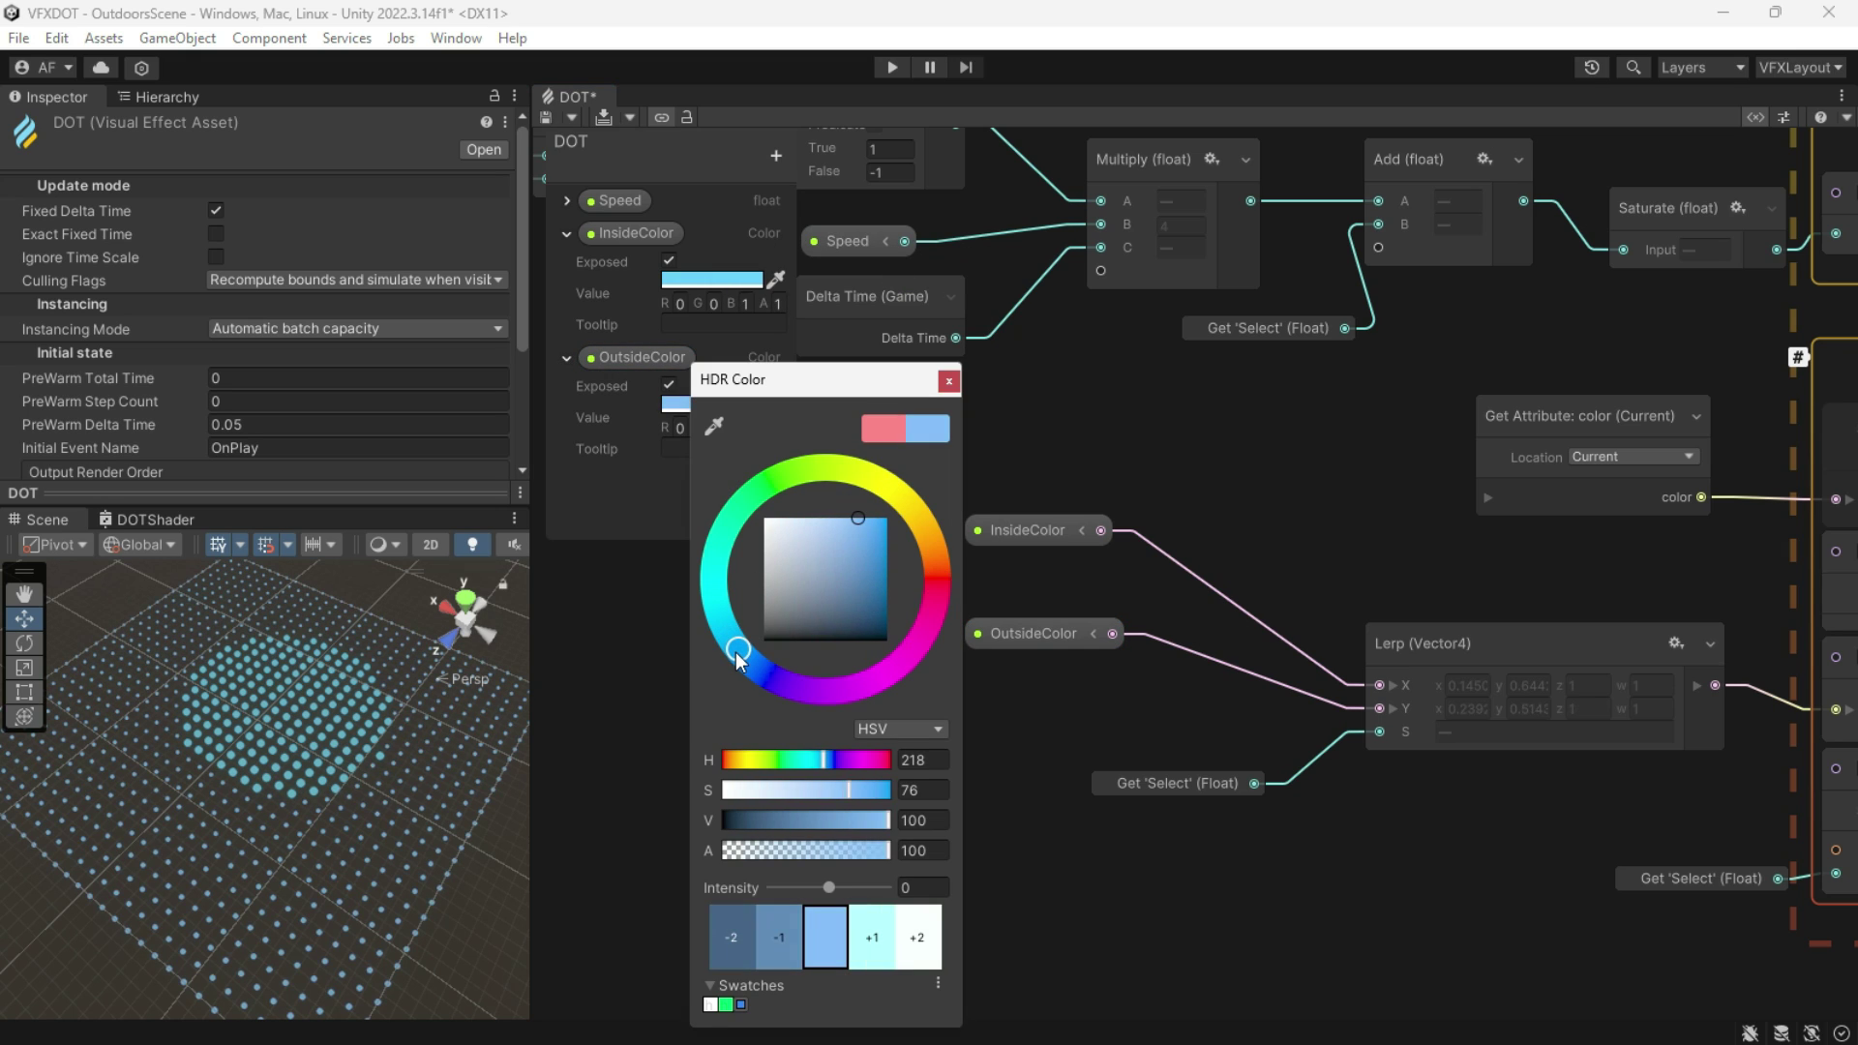
click(948, 381)
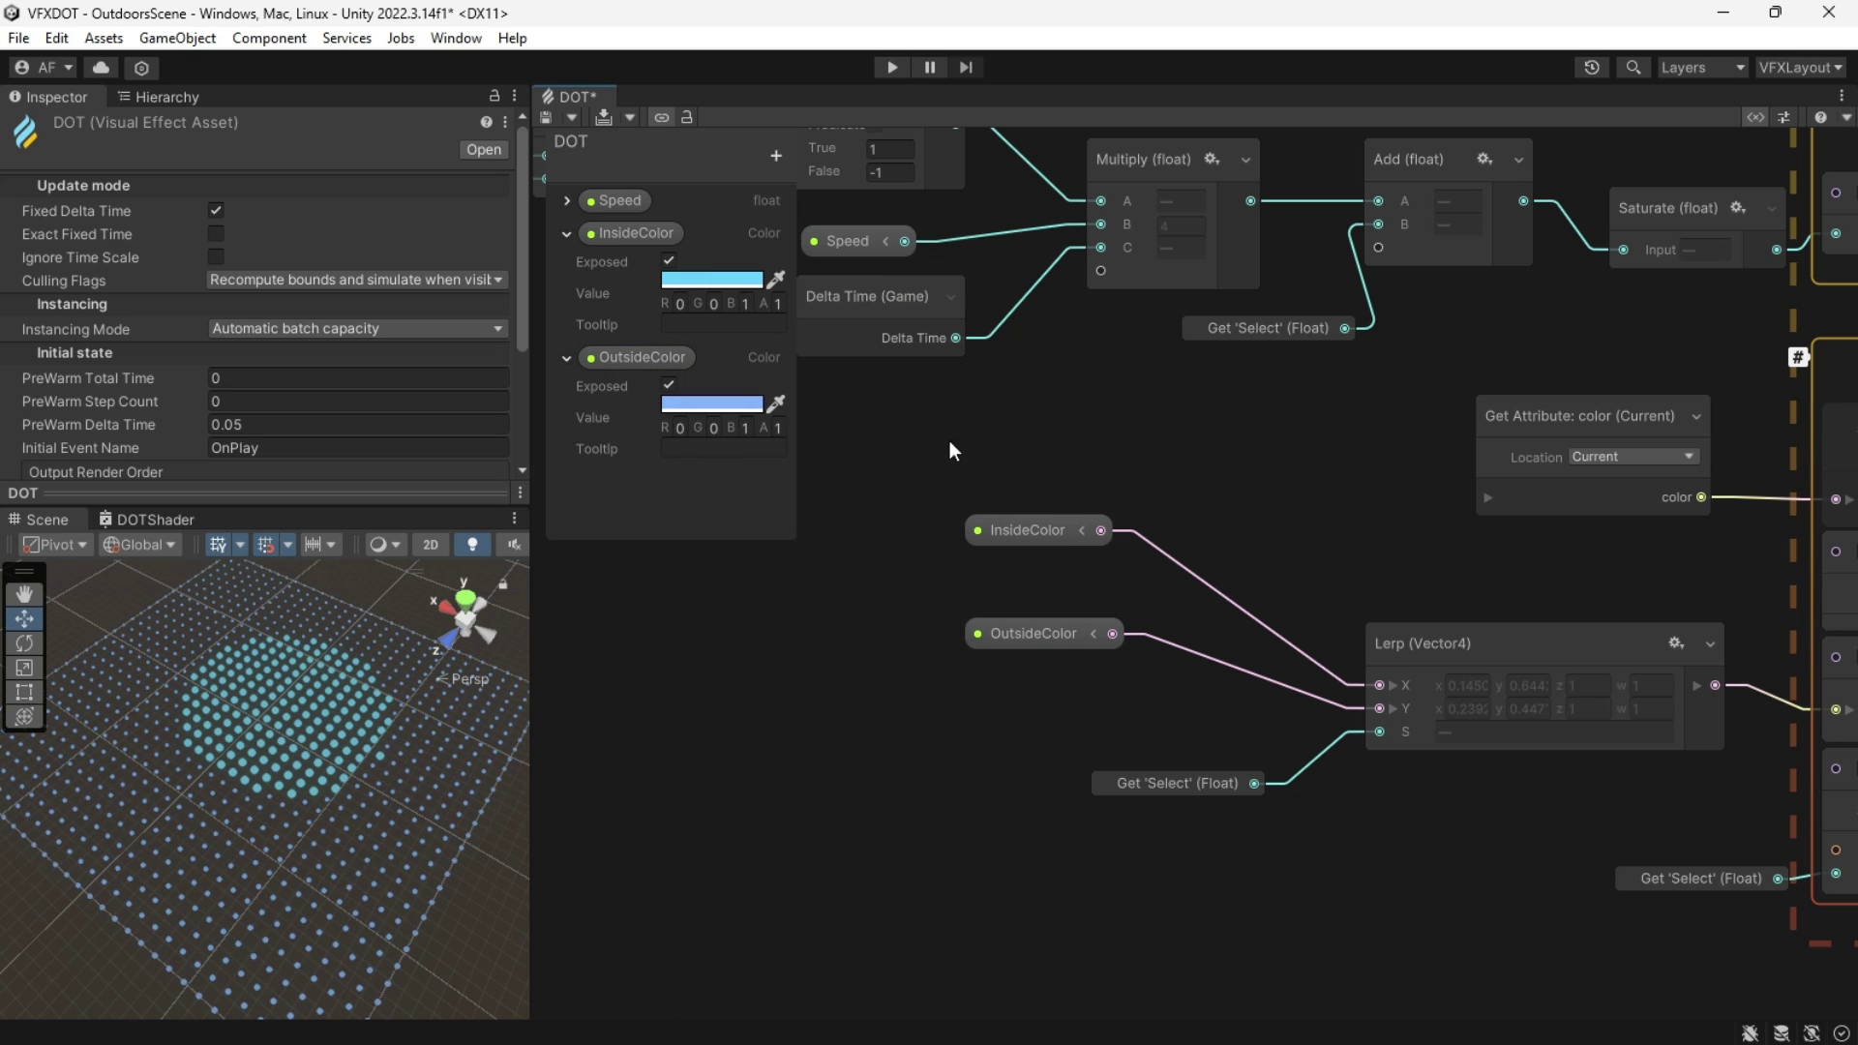
click(703, 403)
drag(768, 663, 763, 651)
click(974, 388)
Step: Add an AnimationCurve node feeding the Size input of the Set Size Custom block
middle_drag(1243, 781, 1036, 765)
middle_drag(1316, 861, 989, 850)
middle_drag(1134, 813, 986, 755)
scroll(1094, 883, up, 1)
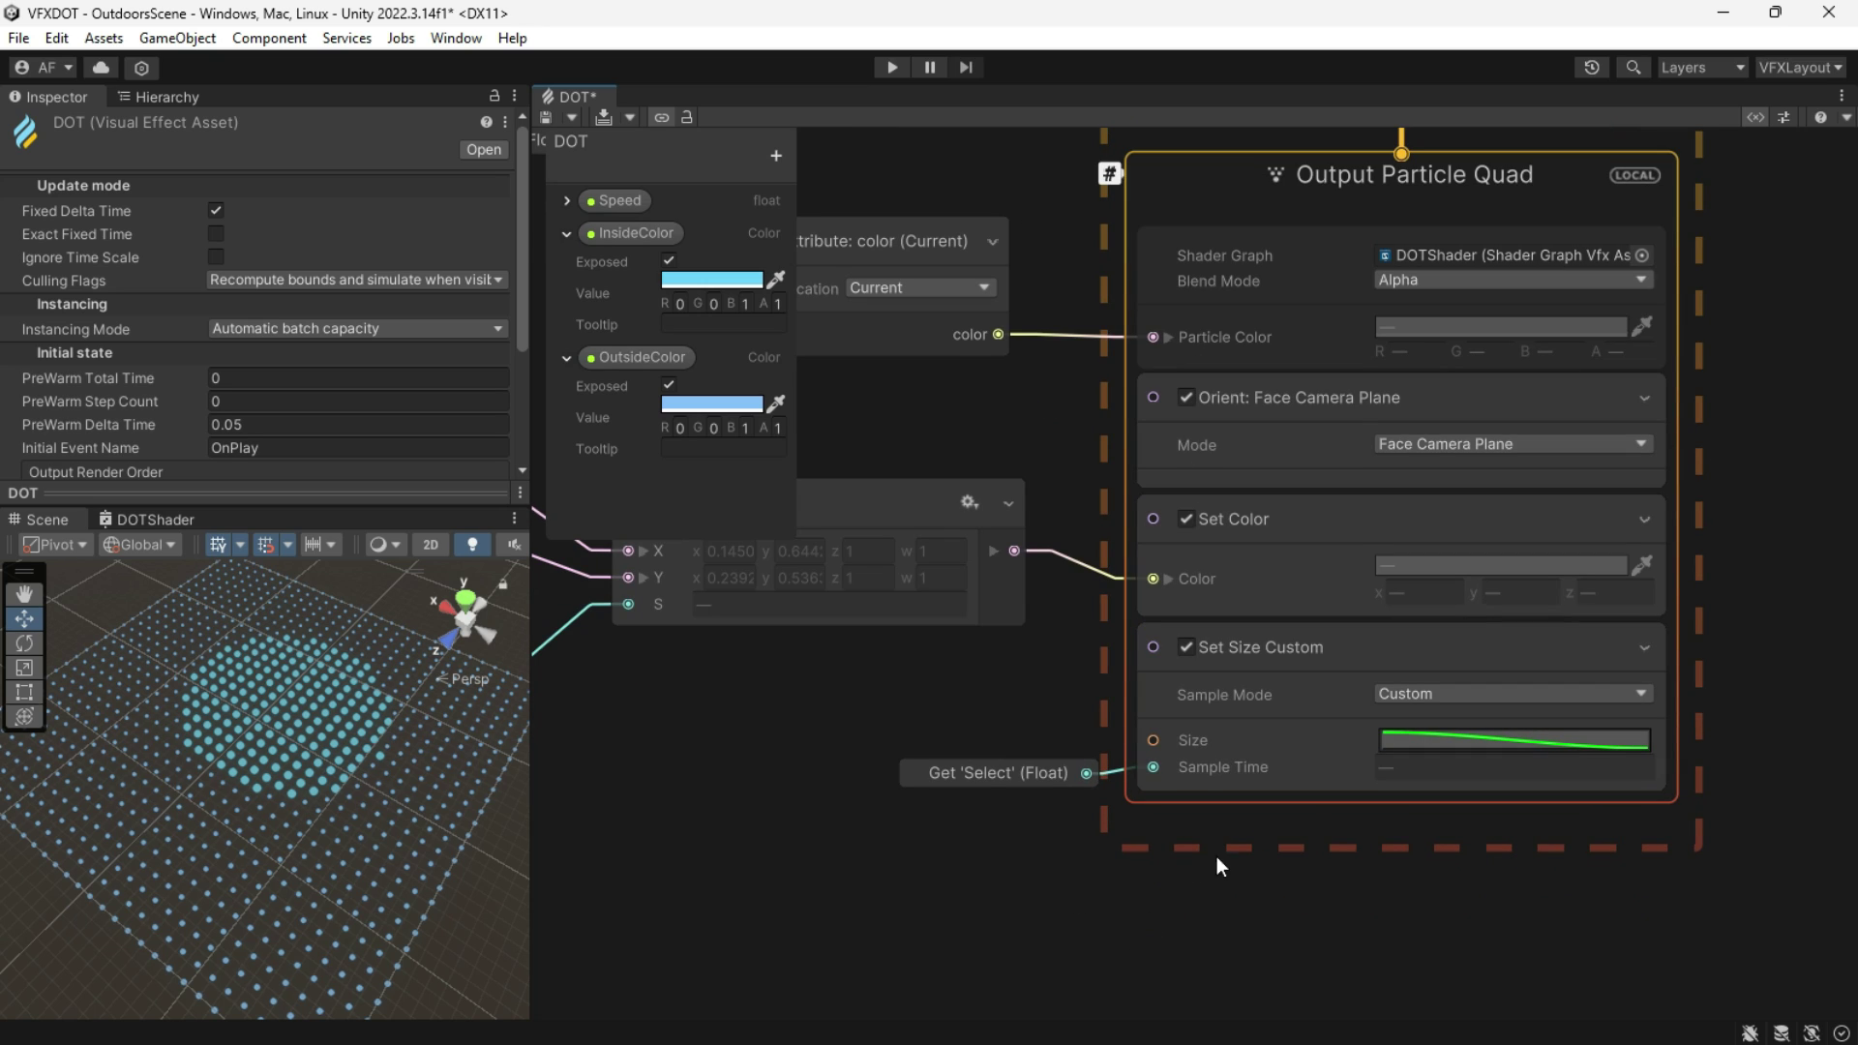
drag(1065, 779, 1079, 840)
drag(1154, 741, 1067, 788)
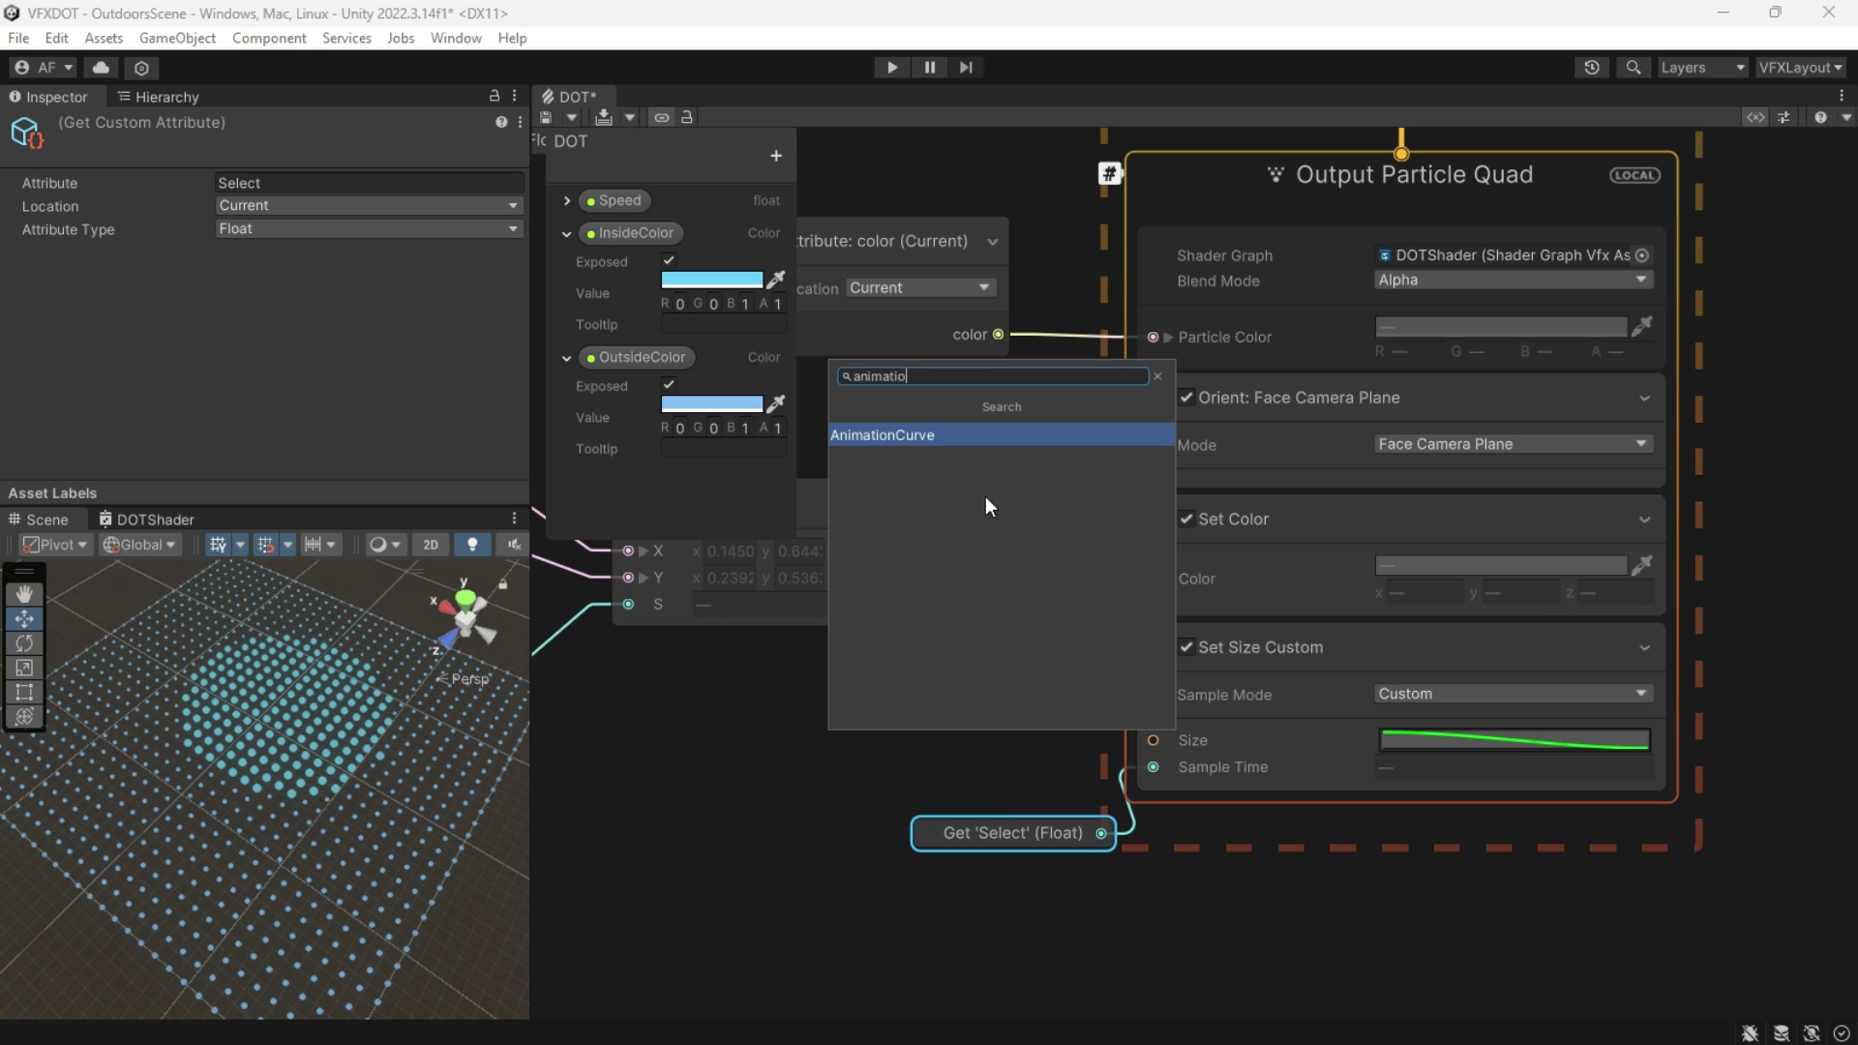
click(850, 437)
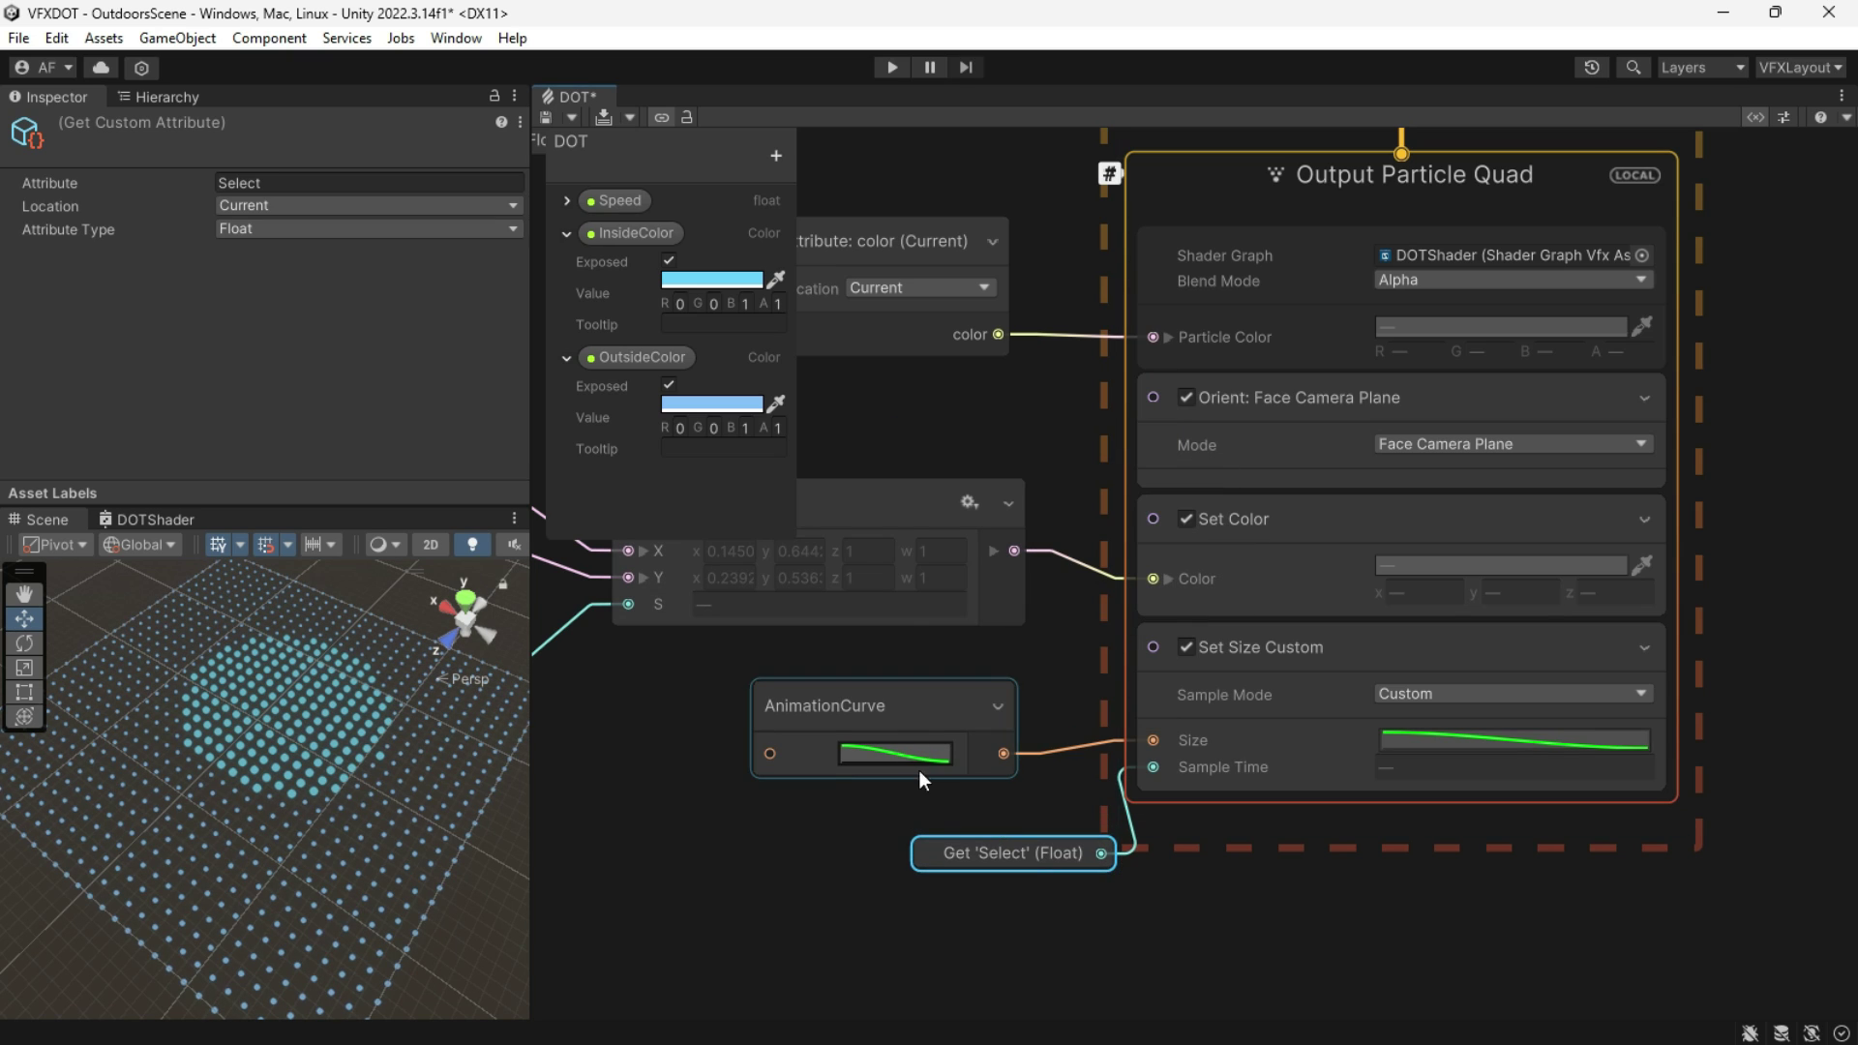
Step: Convert the AnimationCurve node to an exposed property named Size, collapsing the two color properties
right_click(865, 712)
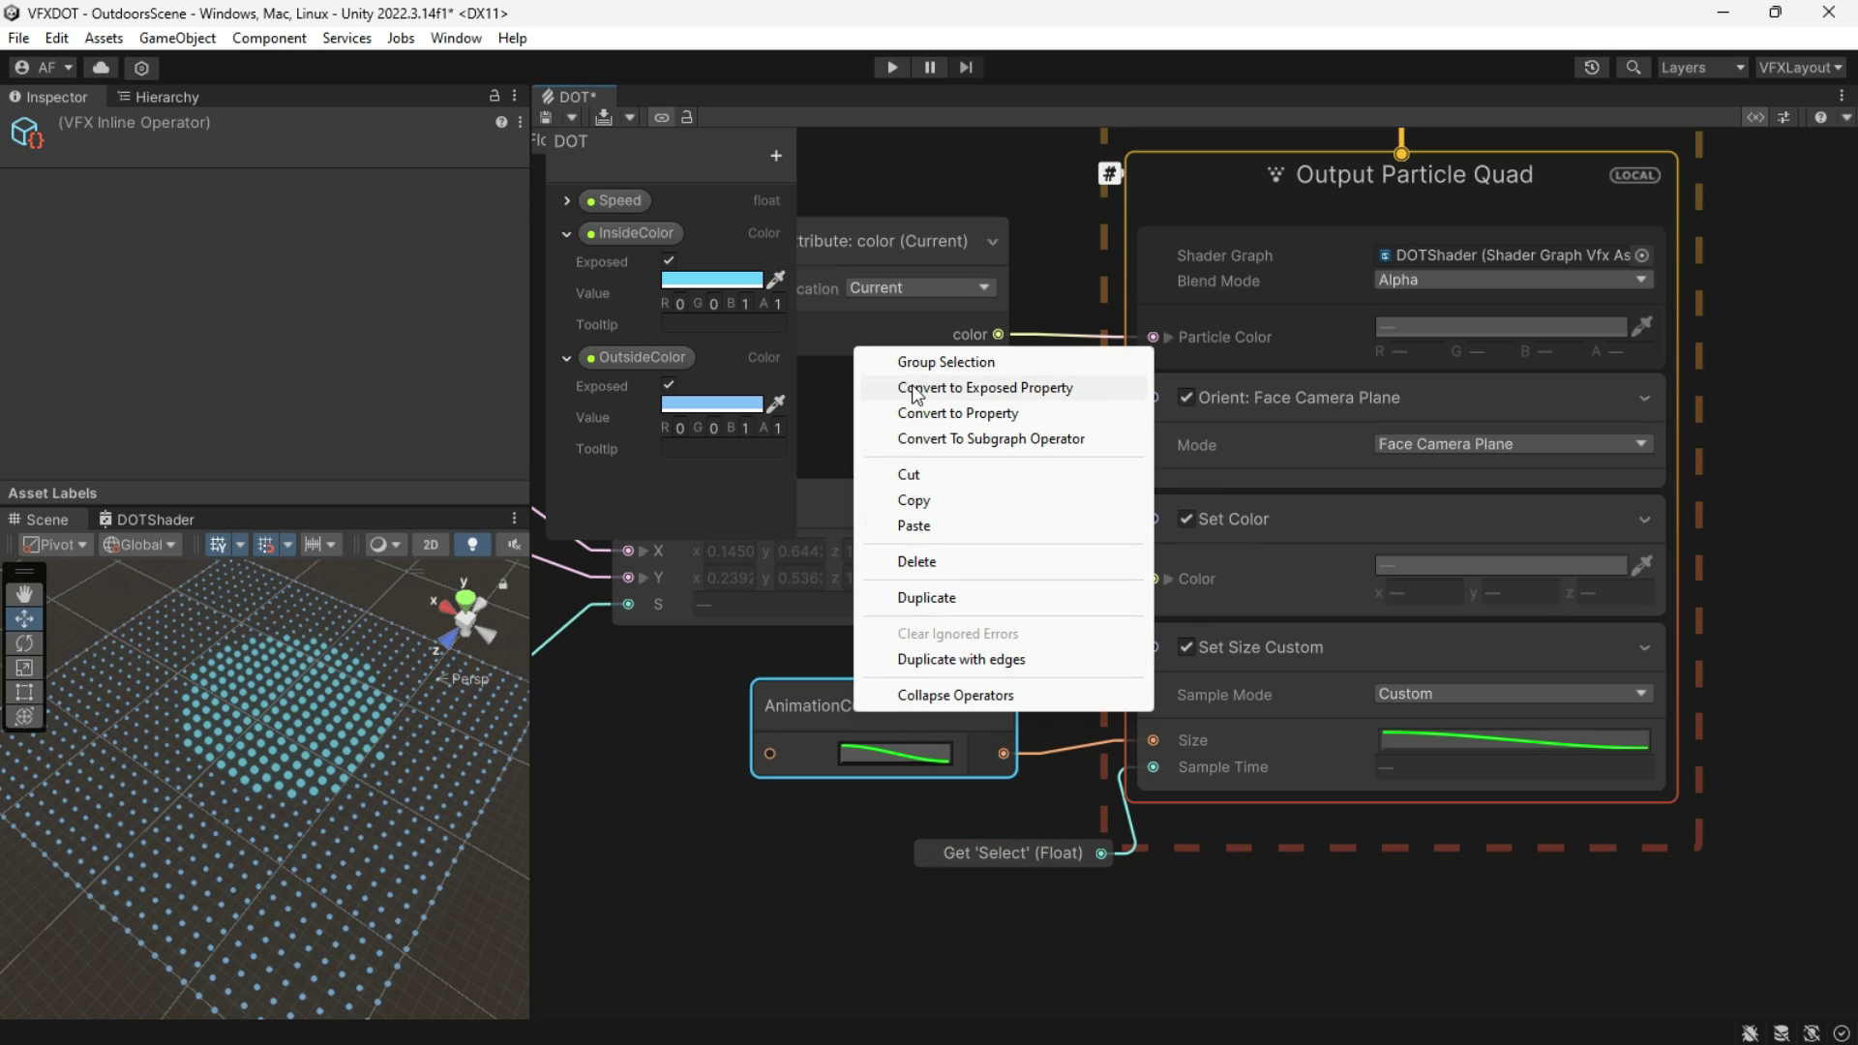
click(991, 386)
click(567, 357)
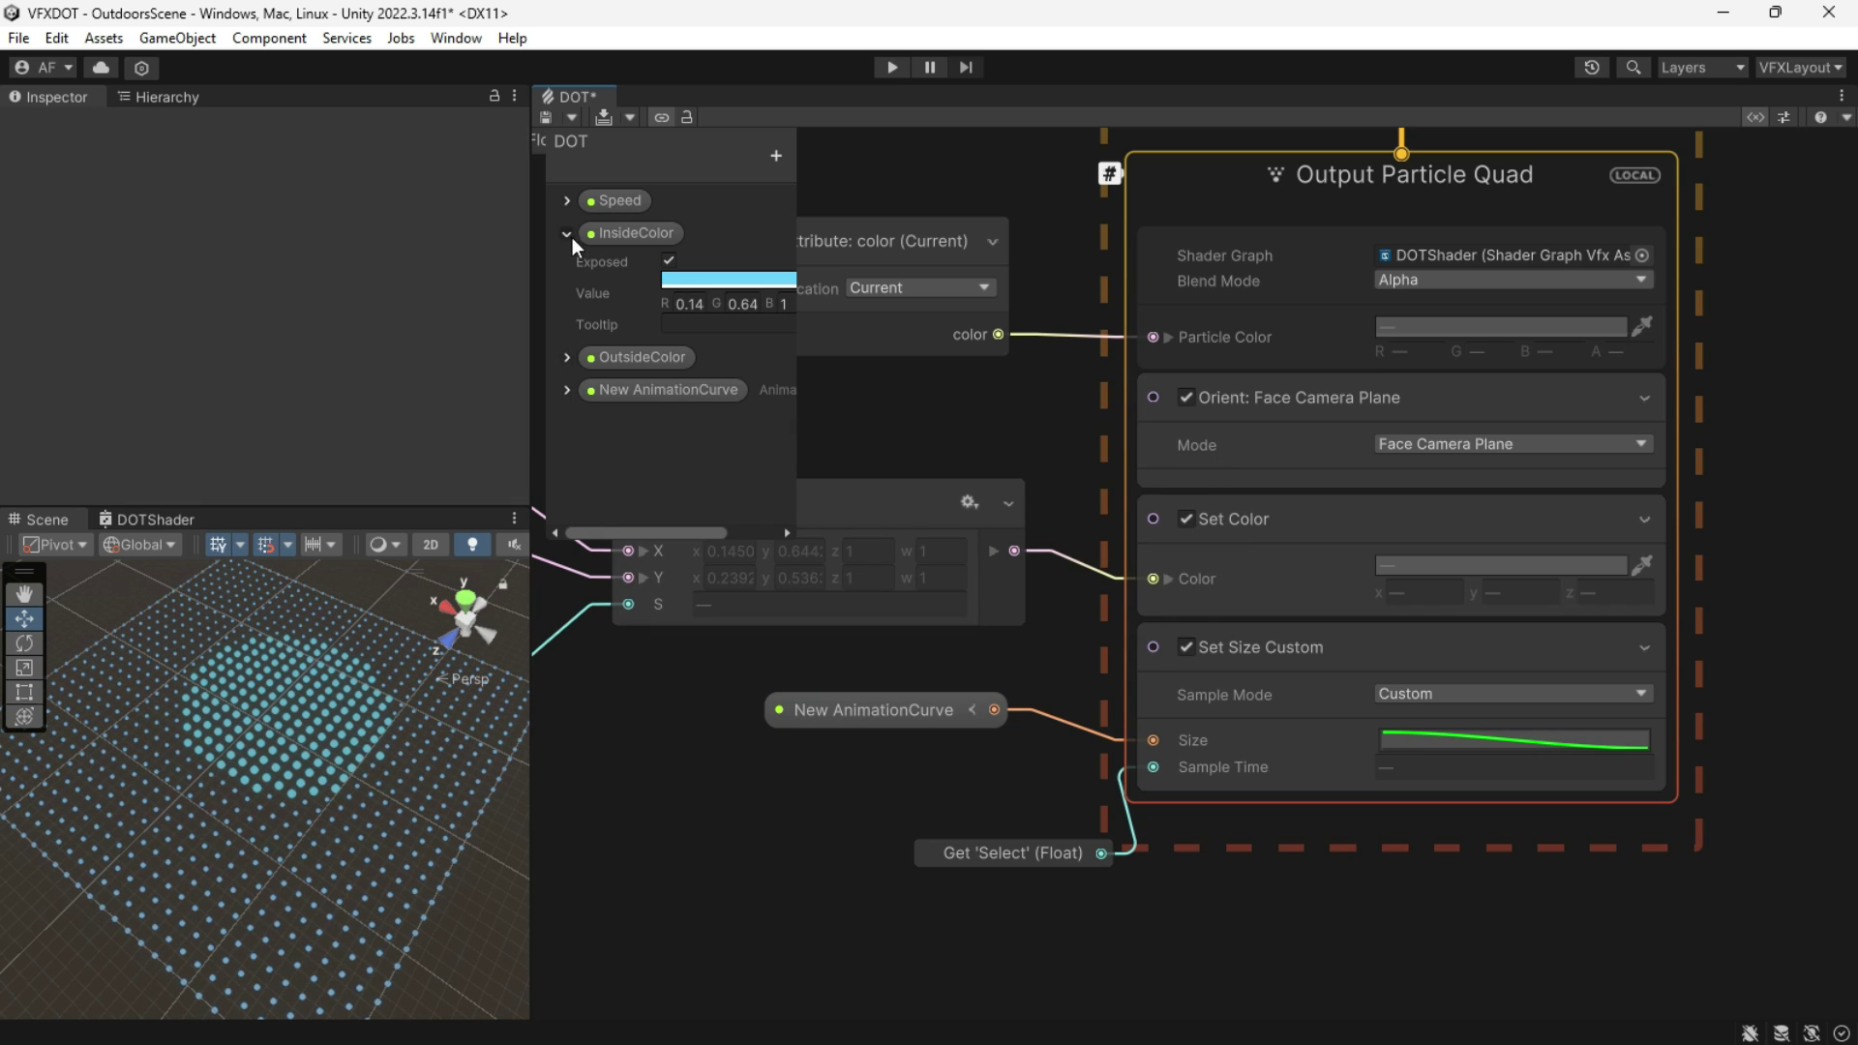
click(566, 233)
double_click(652, 297)
text(Size)
key(Return)
Step: Tidy the Size and Get 'Select' nodes beside the inputs of the Set Size Custom block
click(931, 729)
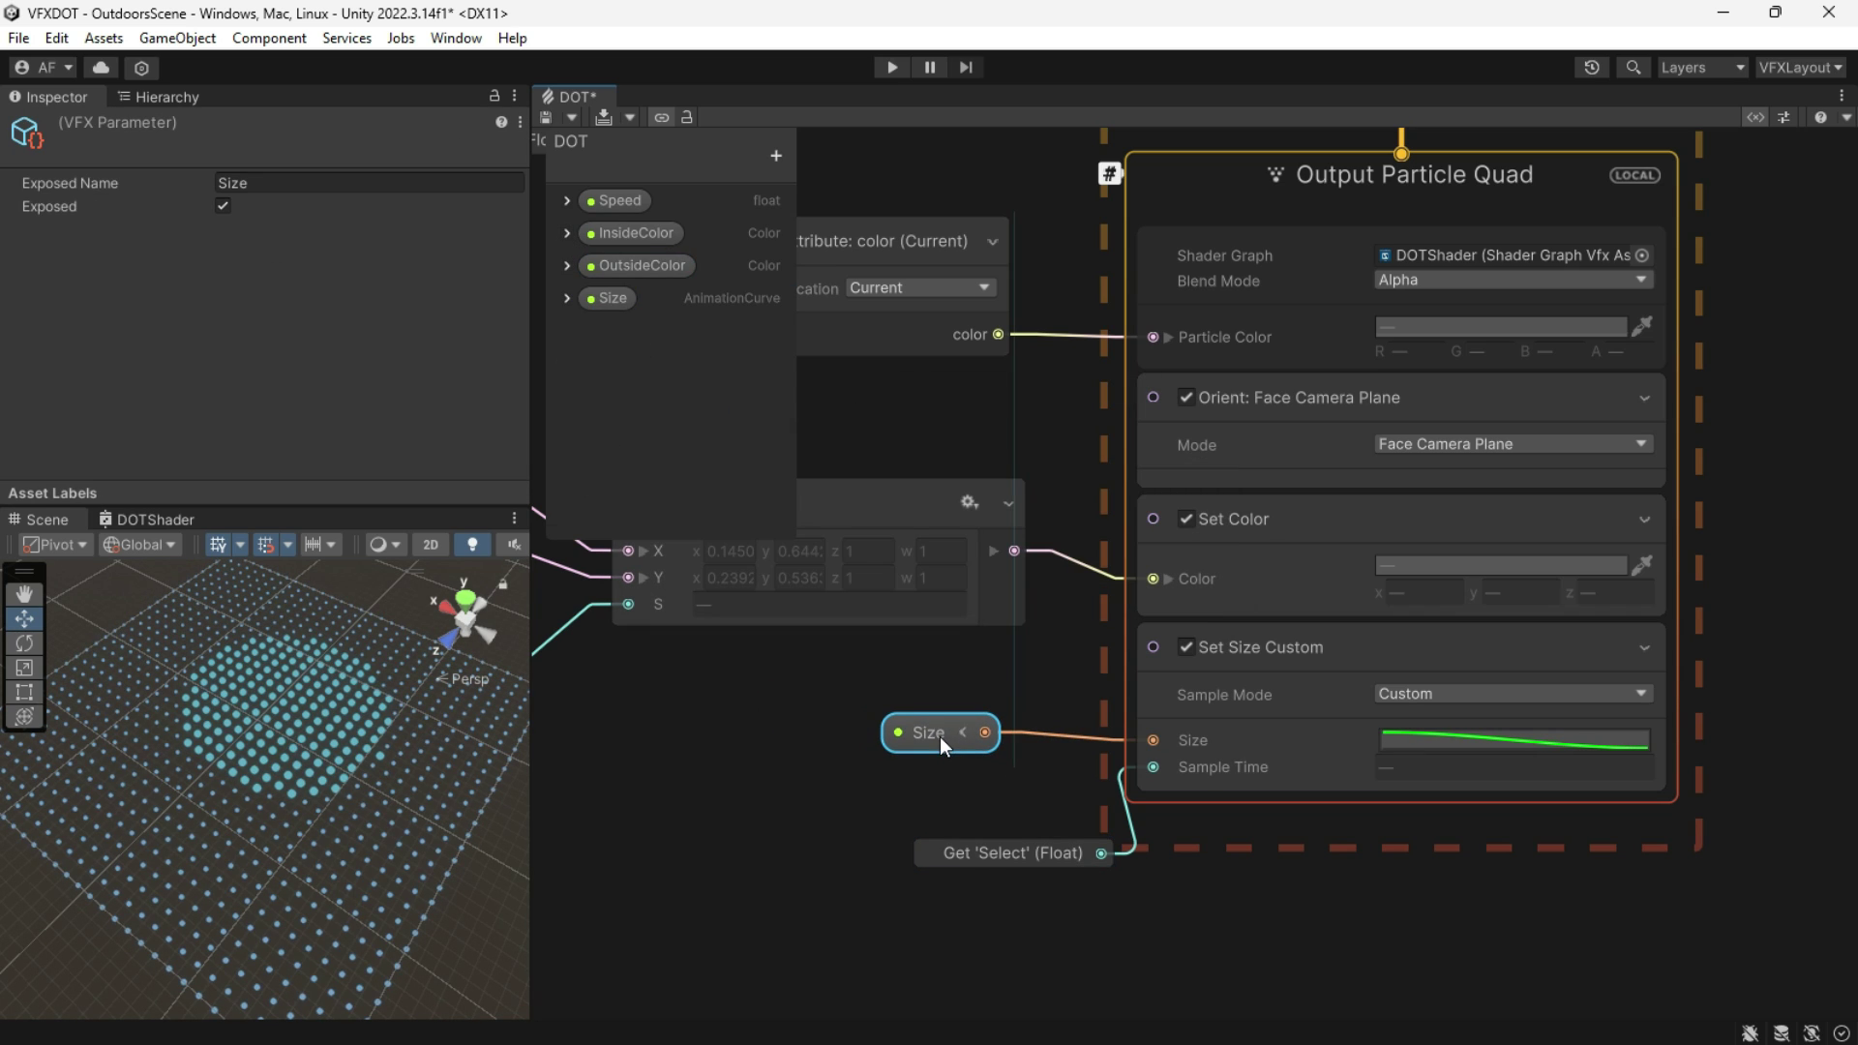
drag(1043, 863, 977, 821)
click(1136, 910)
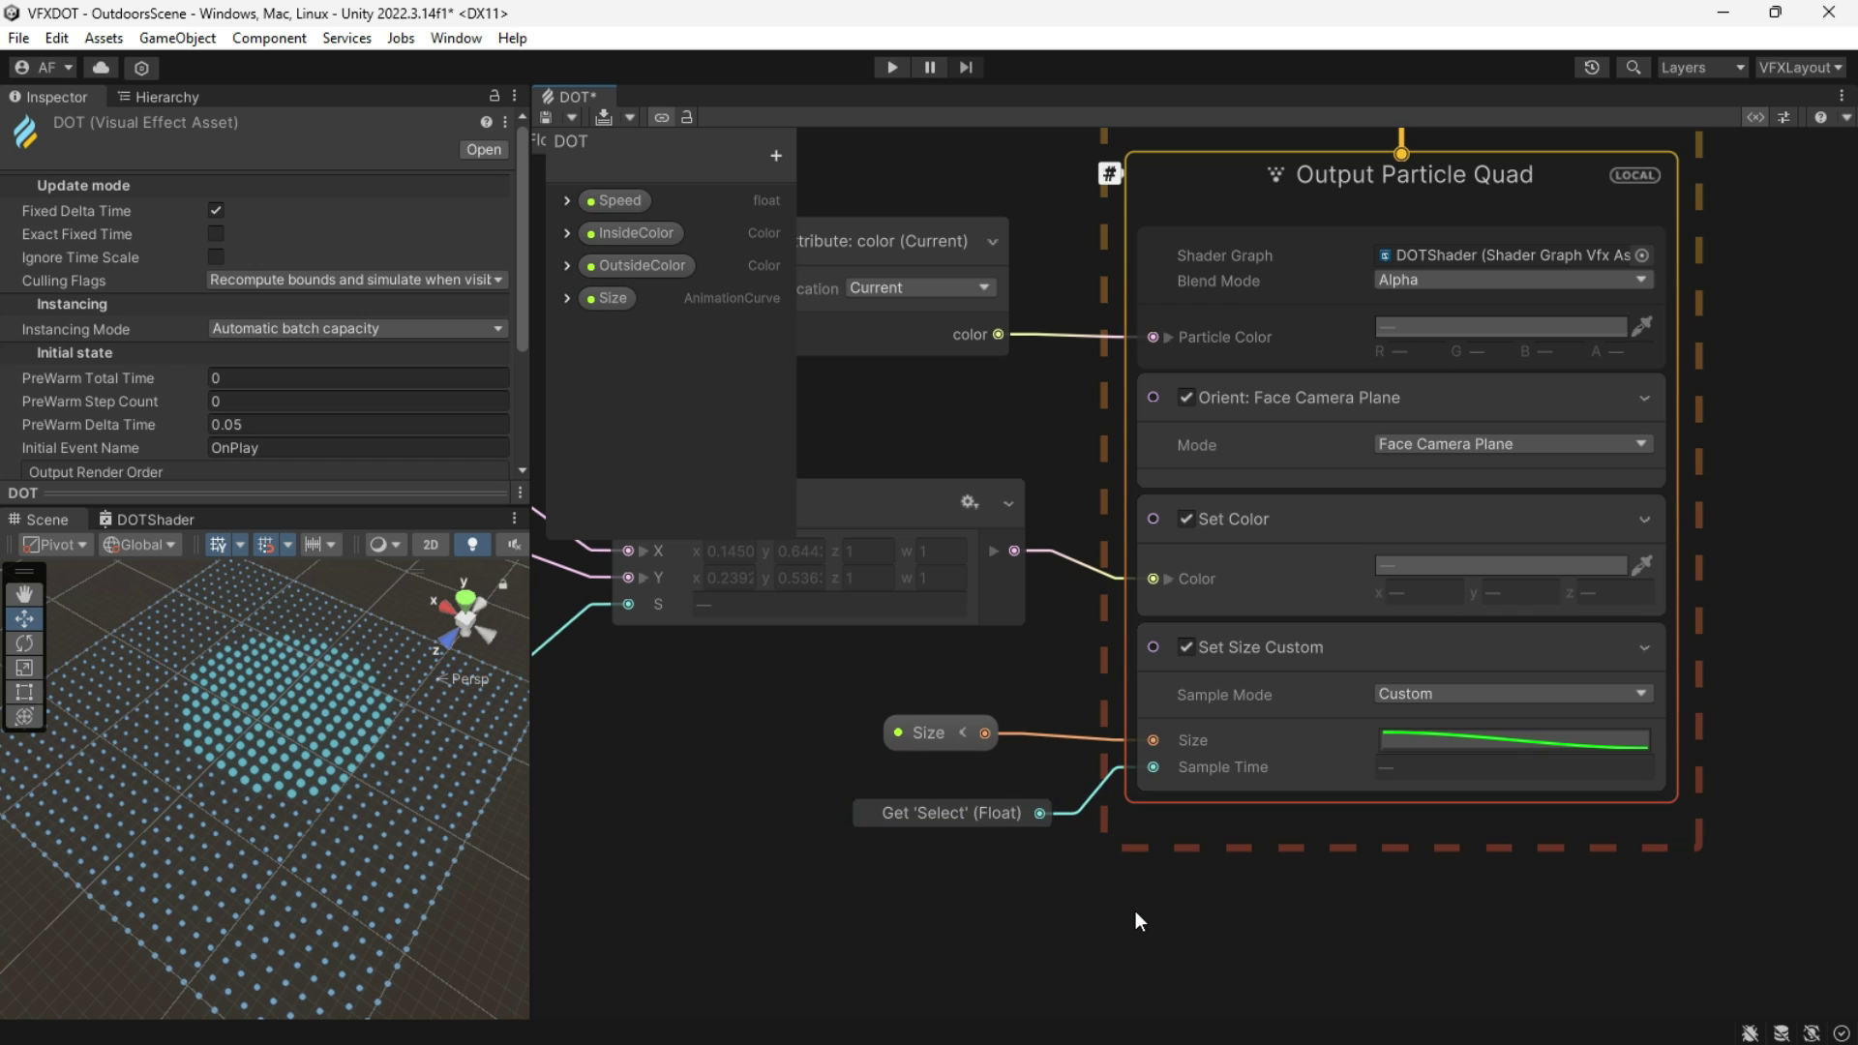
Step: Select the Sphere node and shift its sphere slightly across the dot grid in the scene
scroll(1065, 892, down, 2)
middle_drag(815, 785, 1132, 975)
scroll(1012, 867, down, 1)
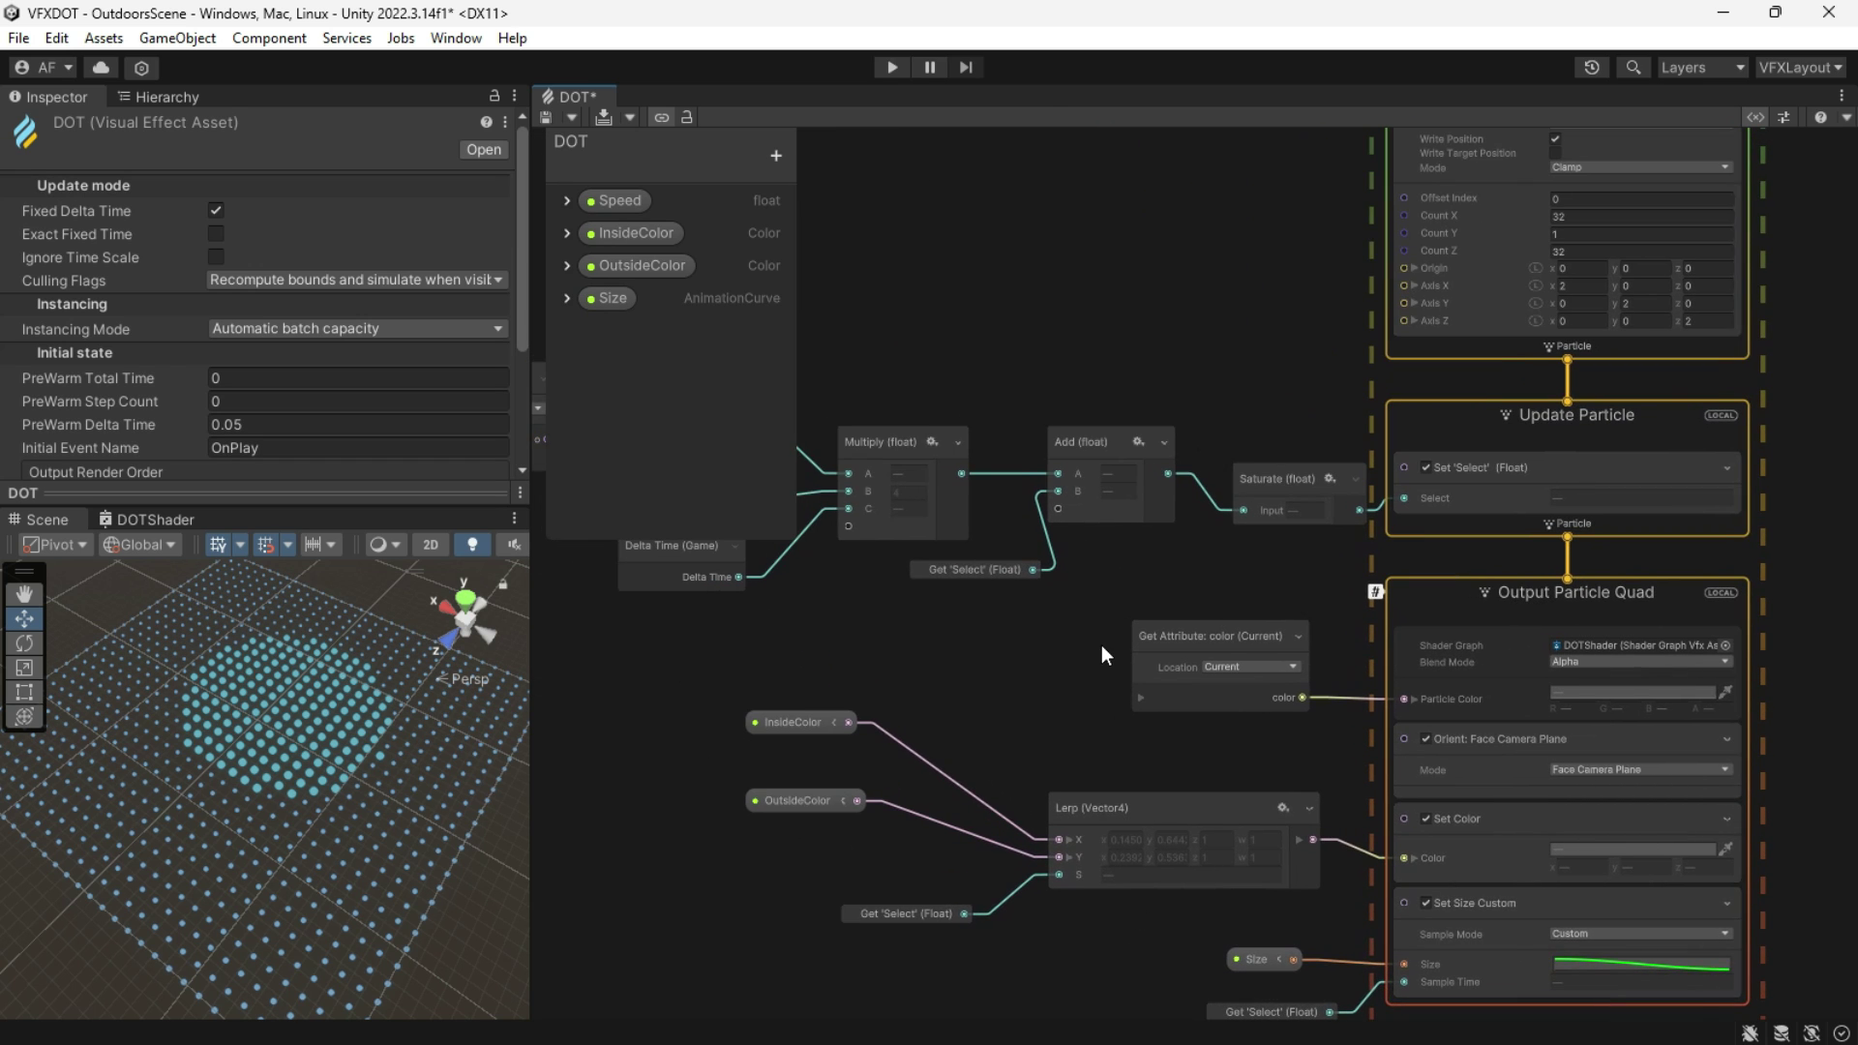
scroll(1097, 655, up, 1)
middle_drag(1004, 638, 1654, 817)
scroll(1008, 624, down, 1)
scroll(1327, 782, up, 2)
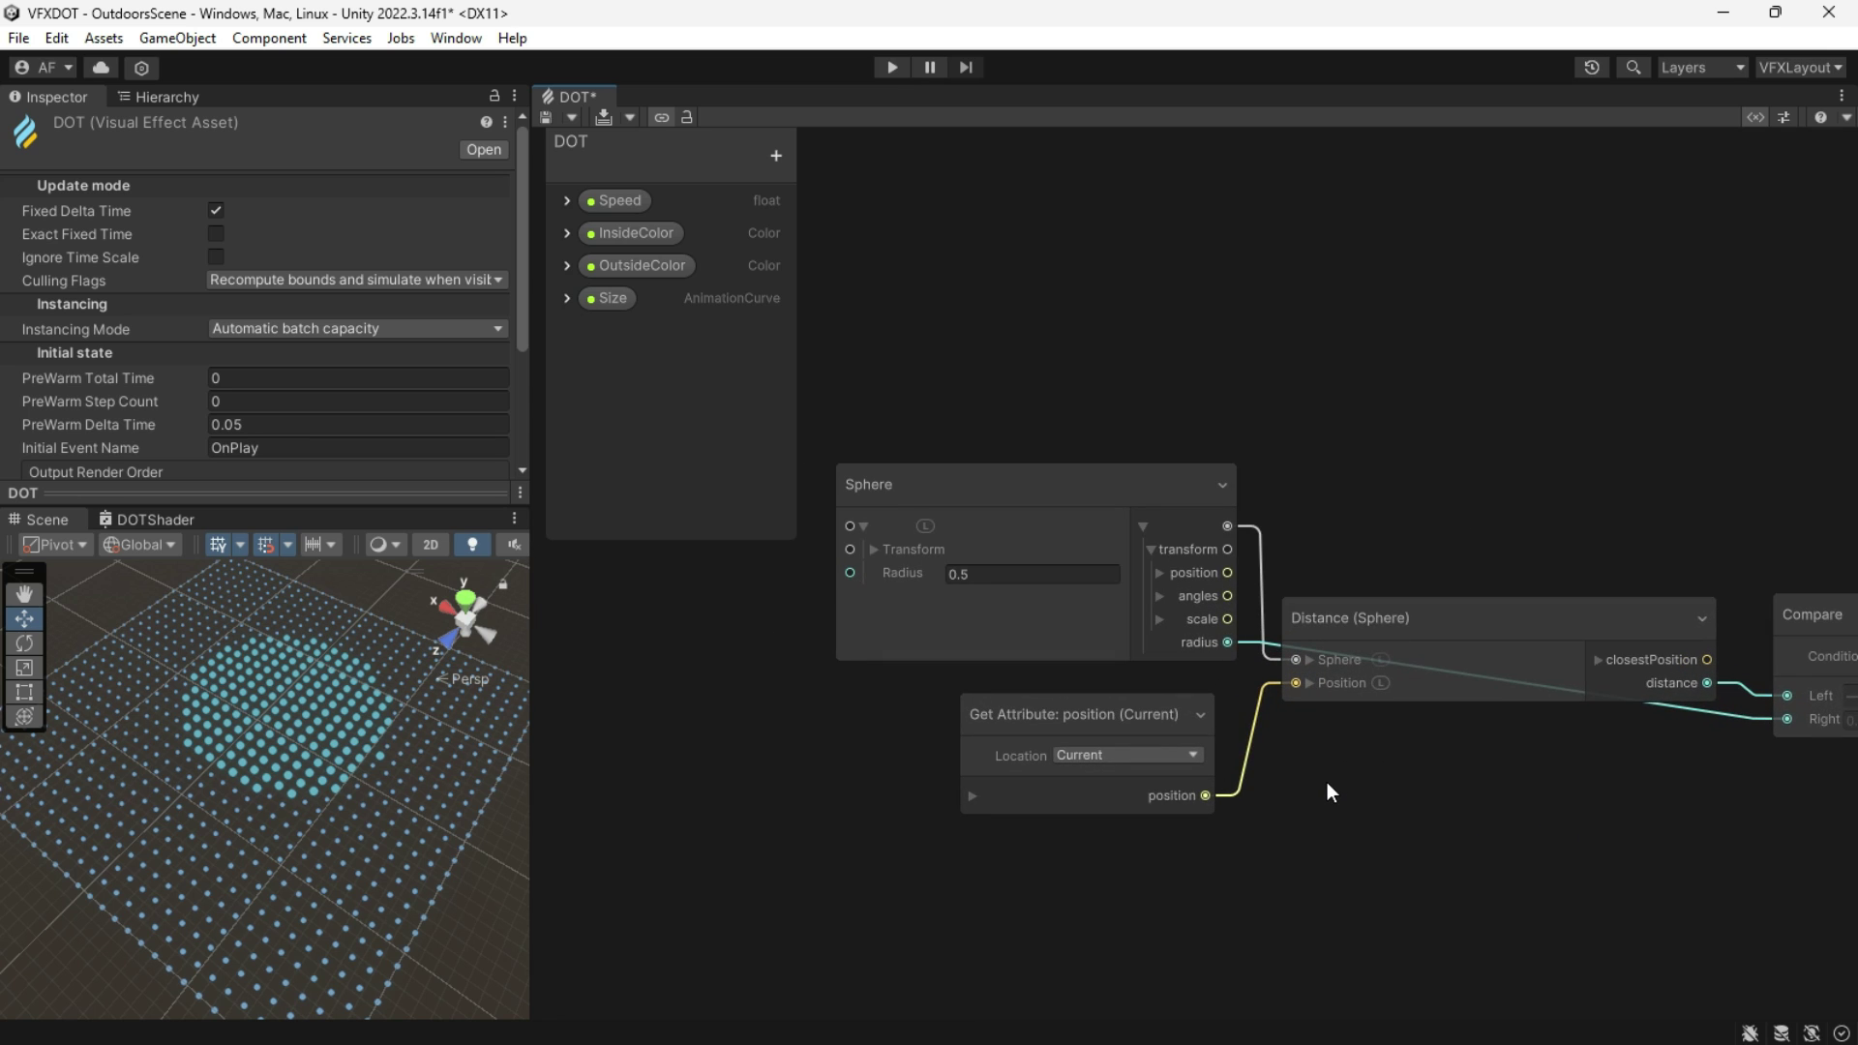
middle_drag(1327, 782, 1392, 849)
click(1072, 568)
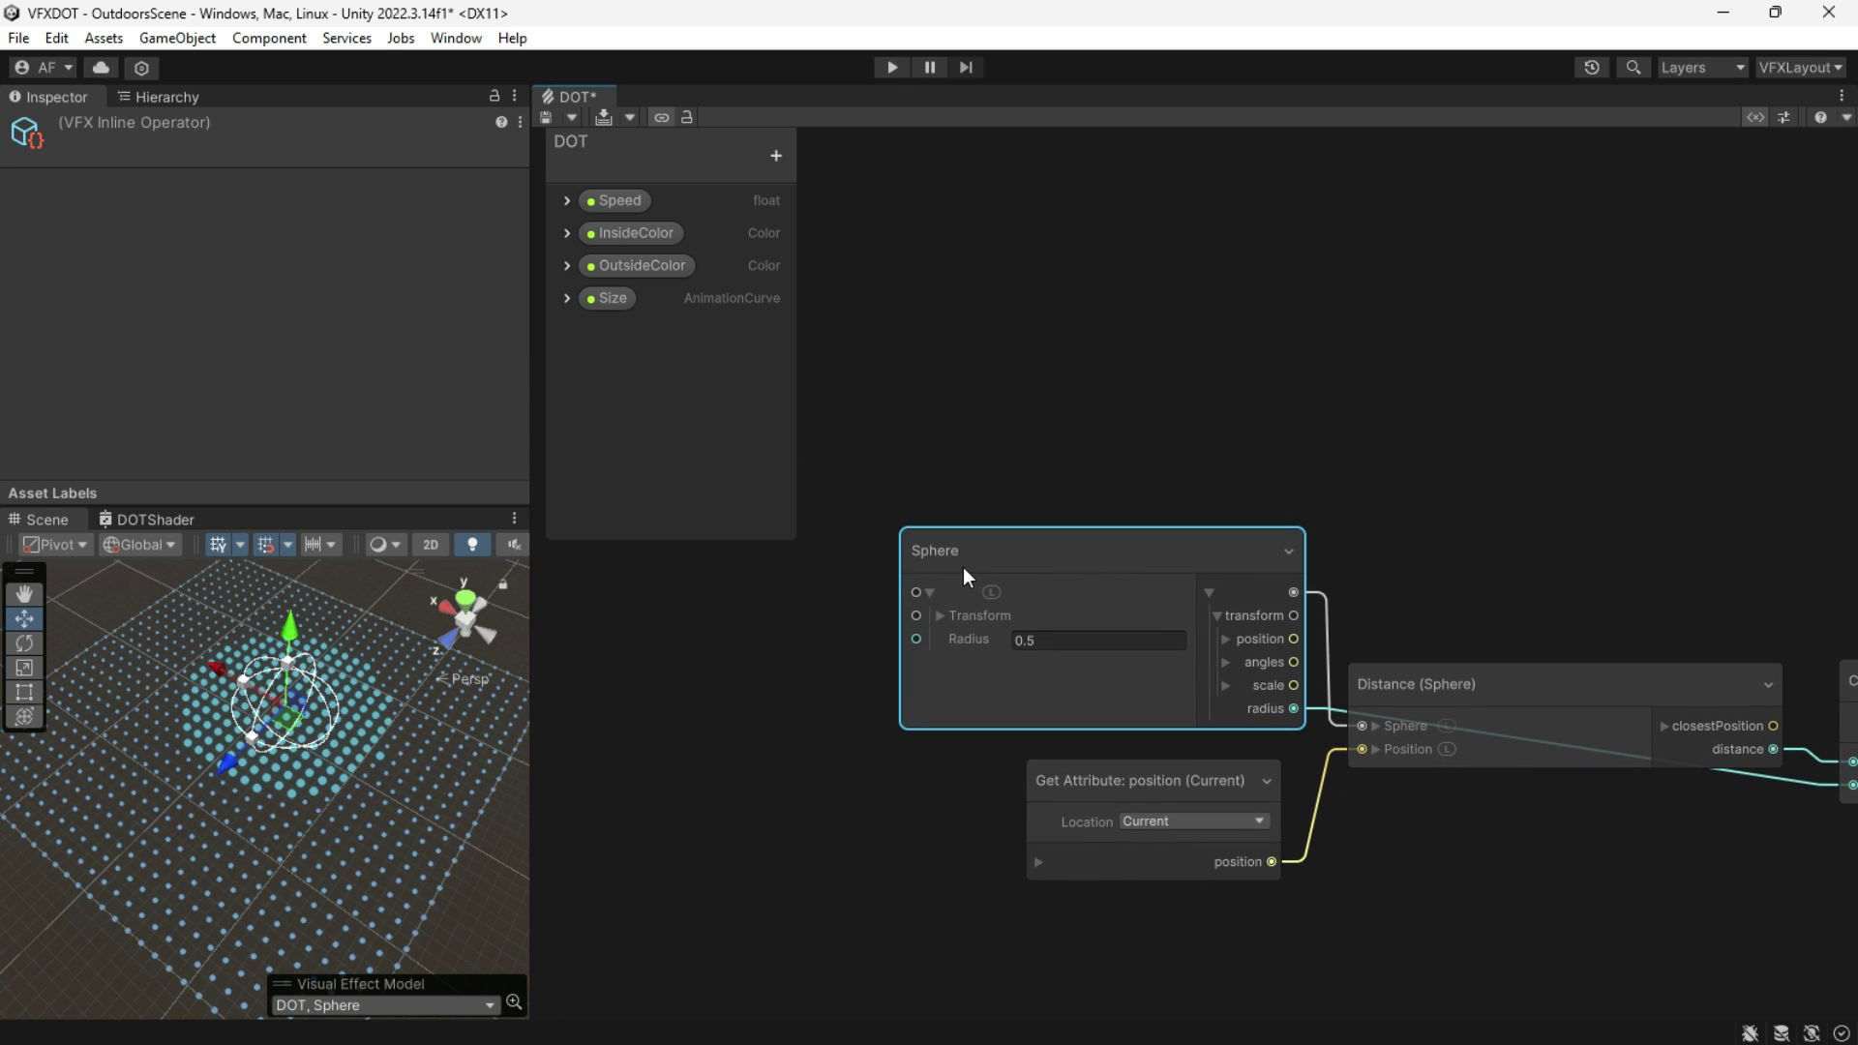
drag(303, 730, 286, 765)
scroll(968, 587, up, 2)
Step: Convert the Sphere node to an exposed property named Sphere
click(1041, 546)
right_click(1043, 554)
click(1123, 582)
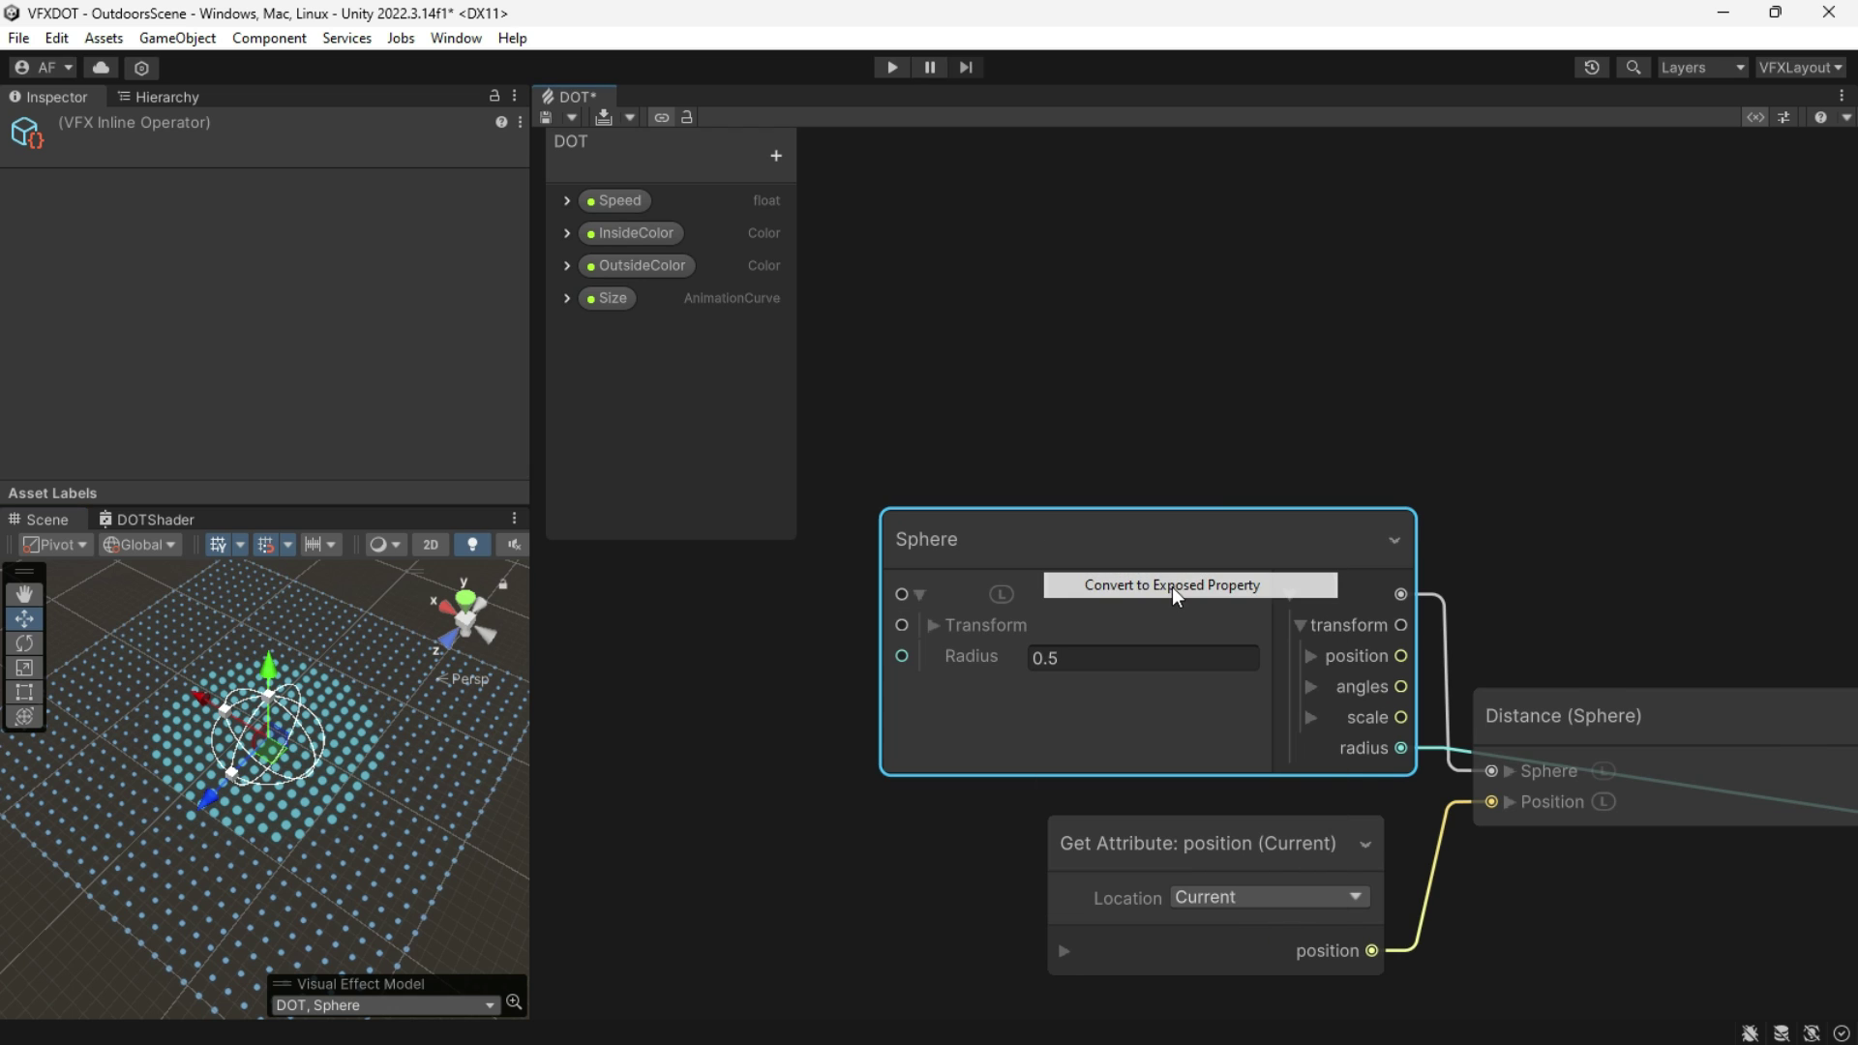
double_click(646, 337)
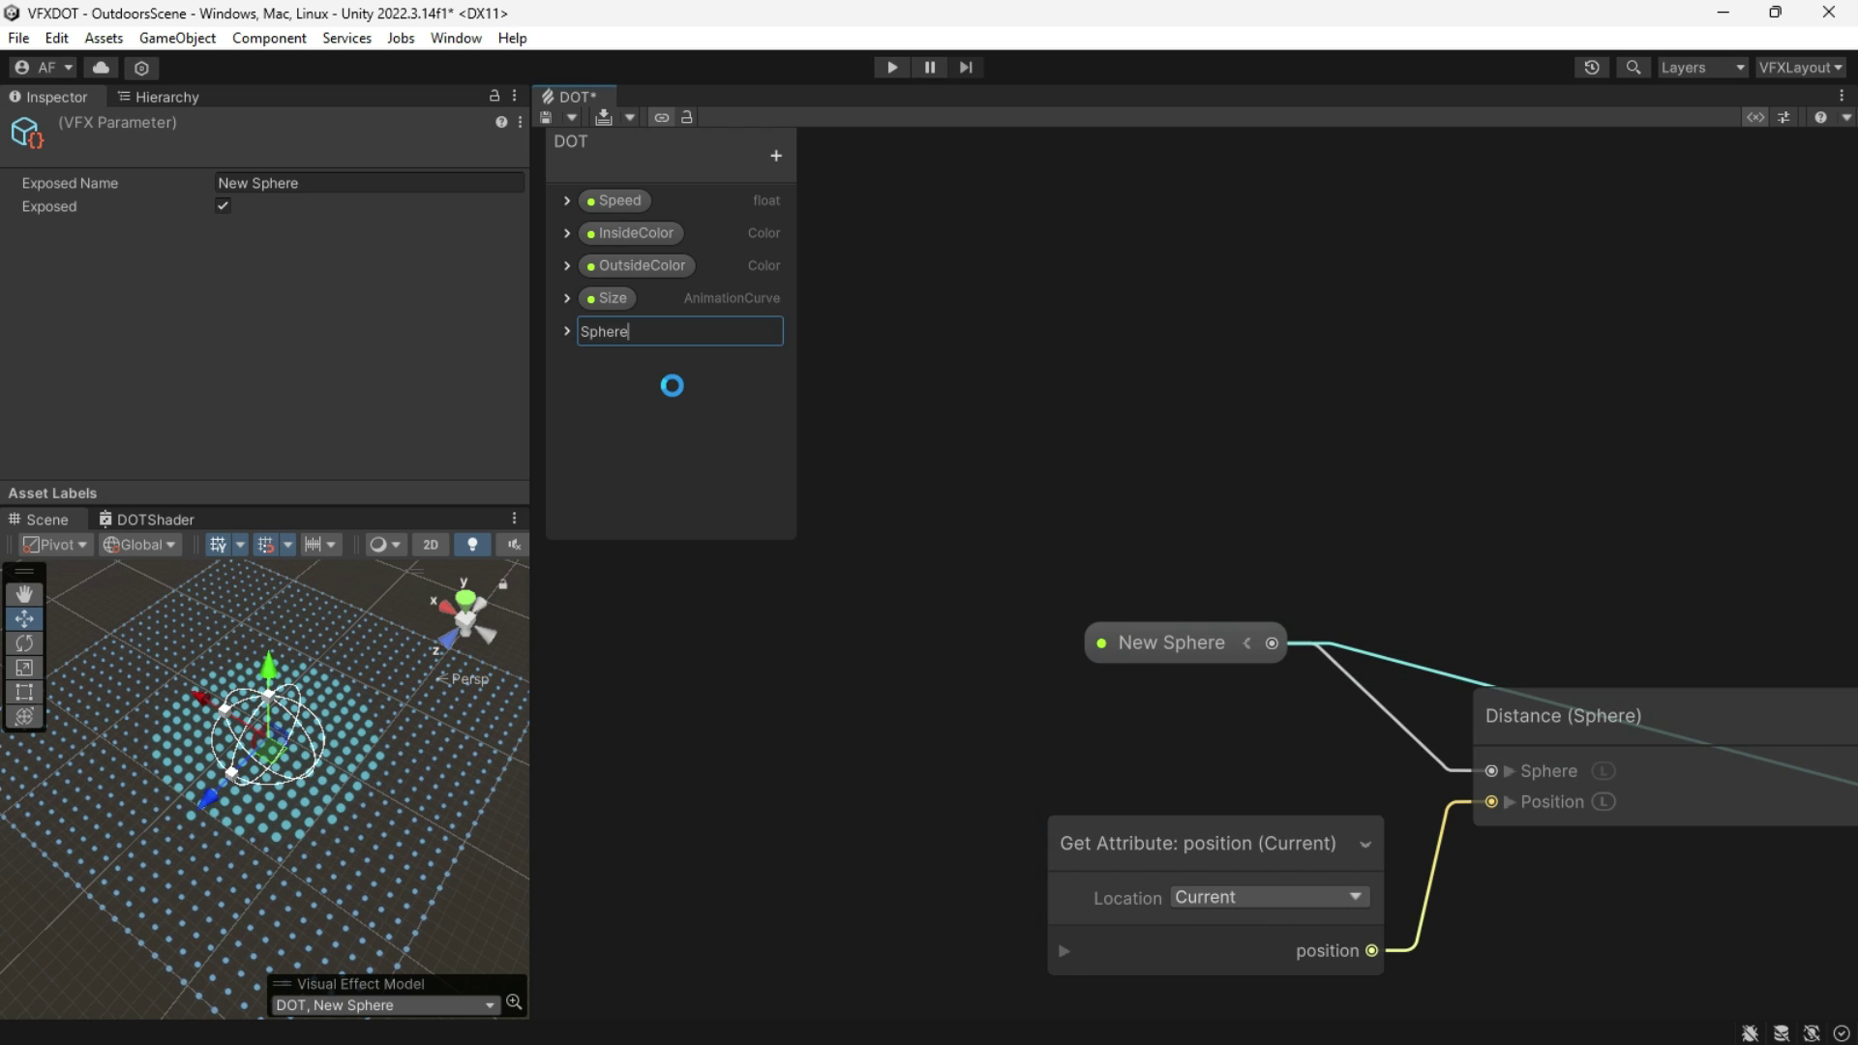
click(676, 393)
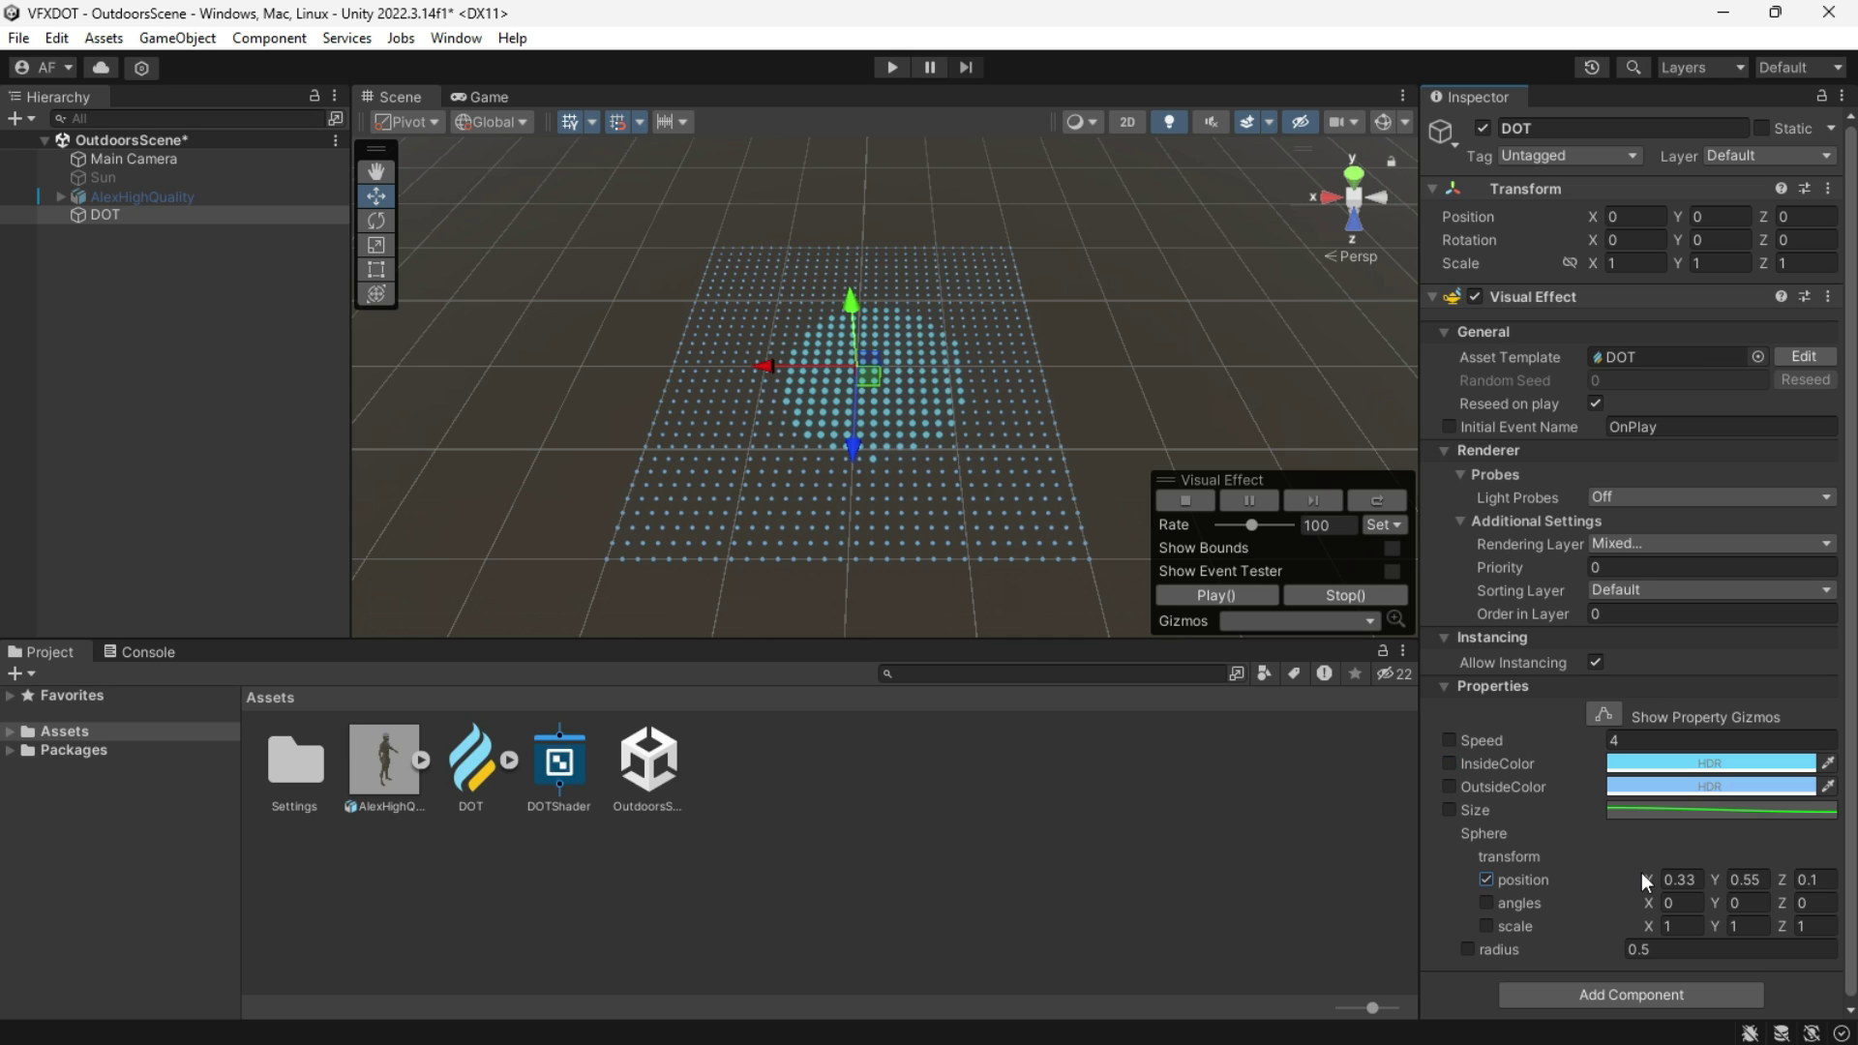
Step: Try moving the DOT object's exposed Sphere through its position values and enlarging its radius with the property gizmo
drag(1646, 878, 1583, 890)
drag(1711, 880, 1798, 881)
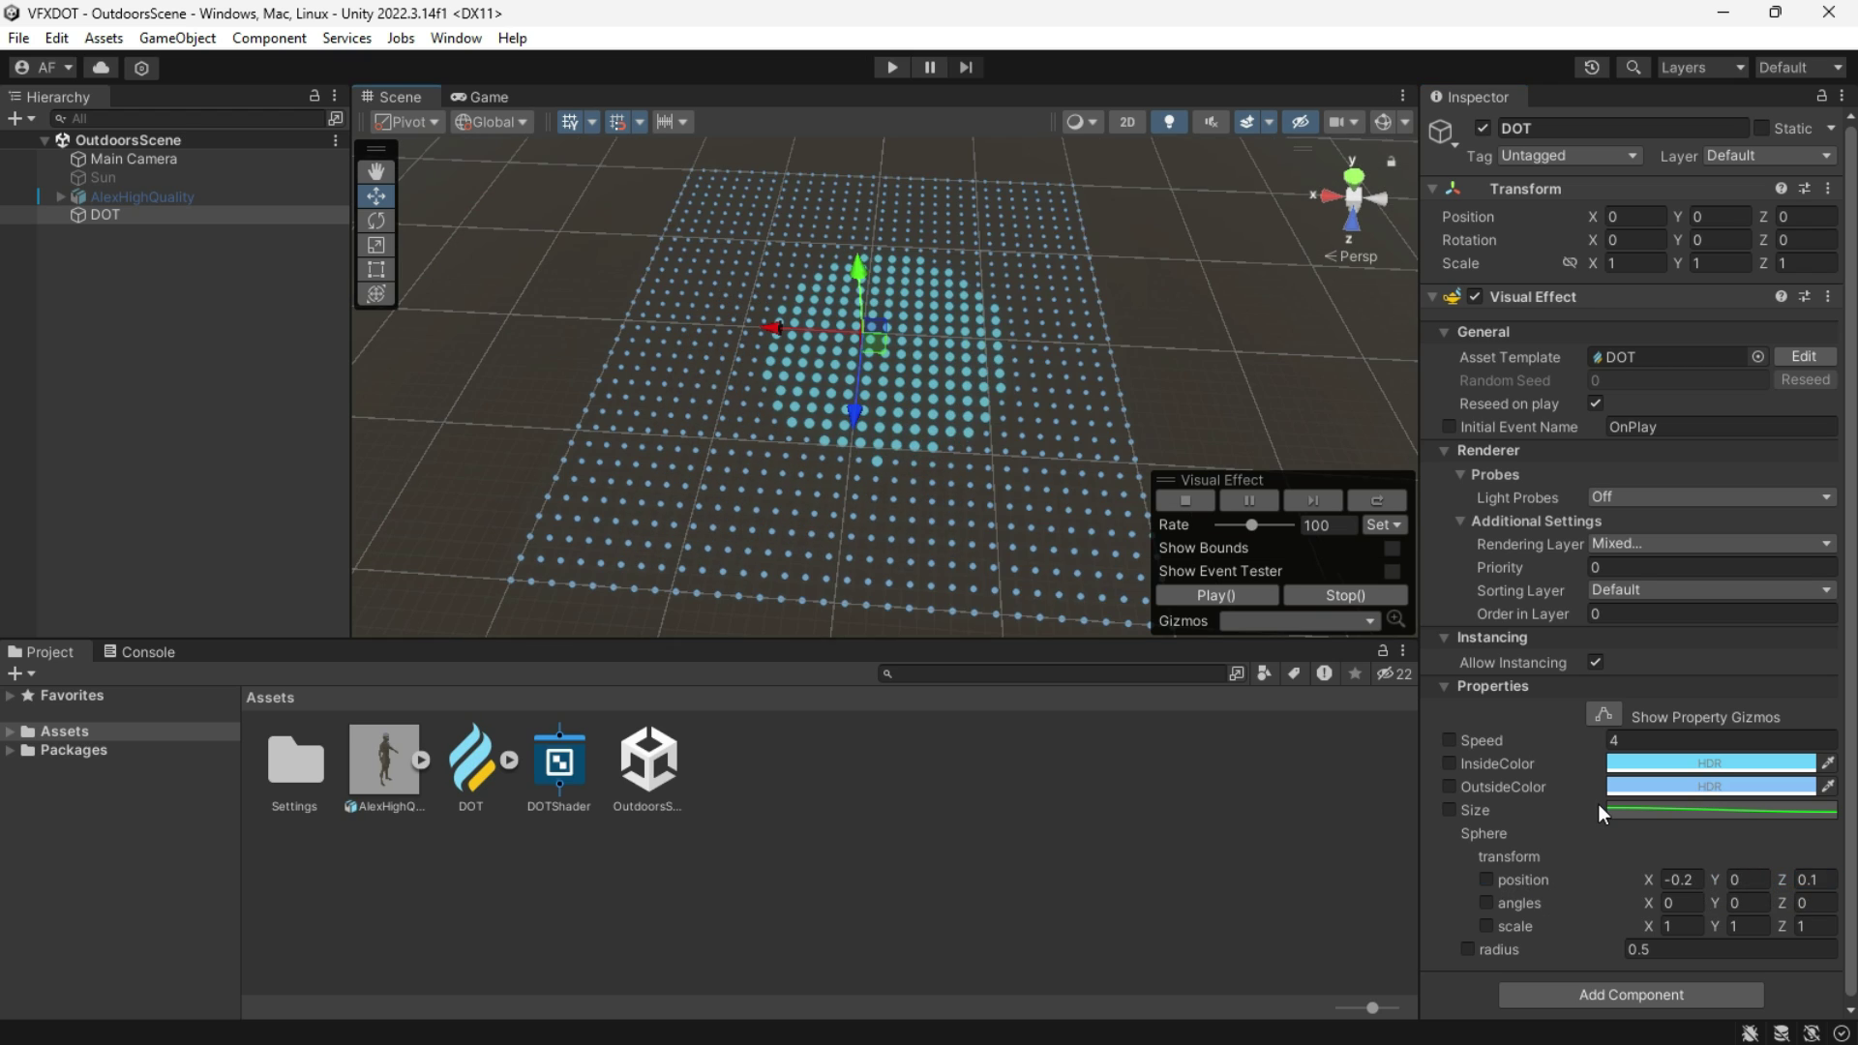
click(1604, 714)
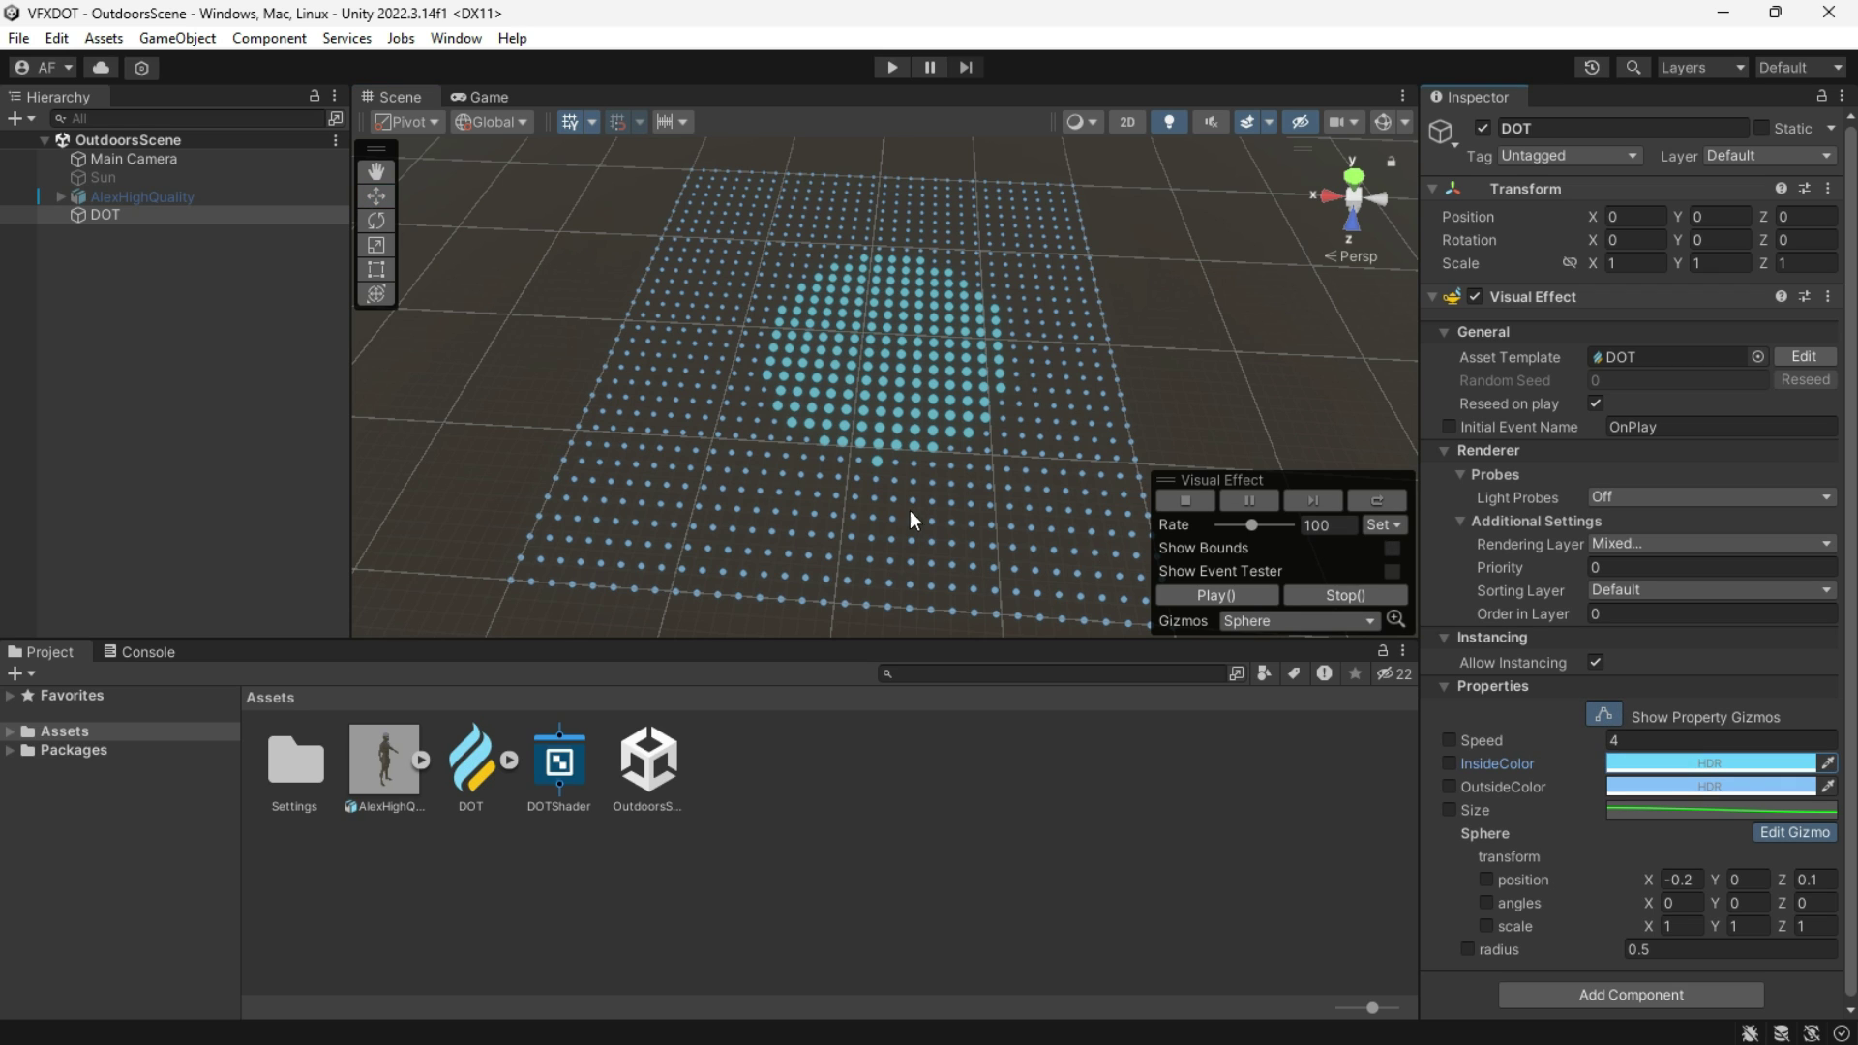
click(1386, 124)
click(1386, 124)
click(1386, 124)
drag(868, 458, 860, 482)
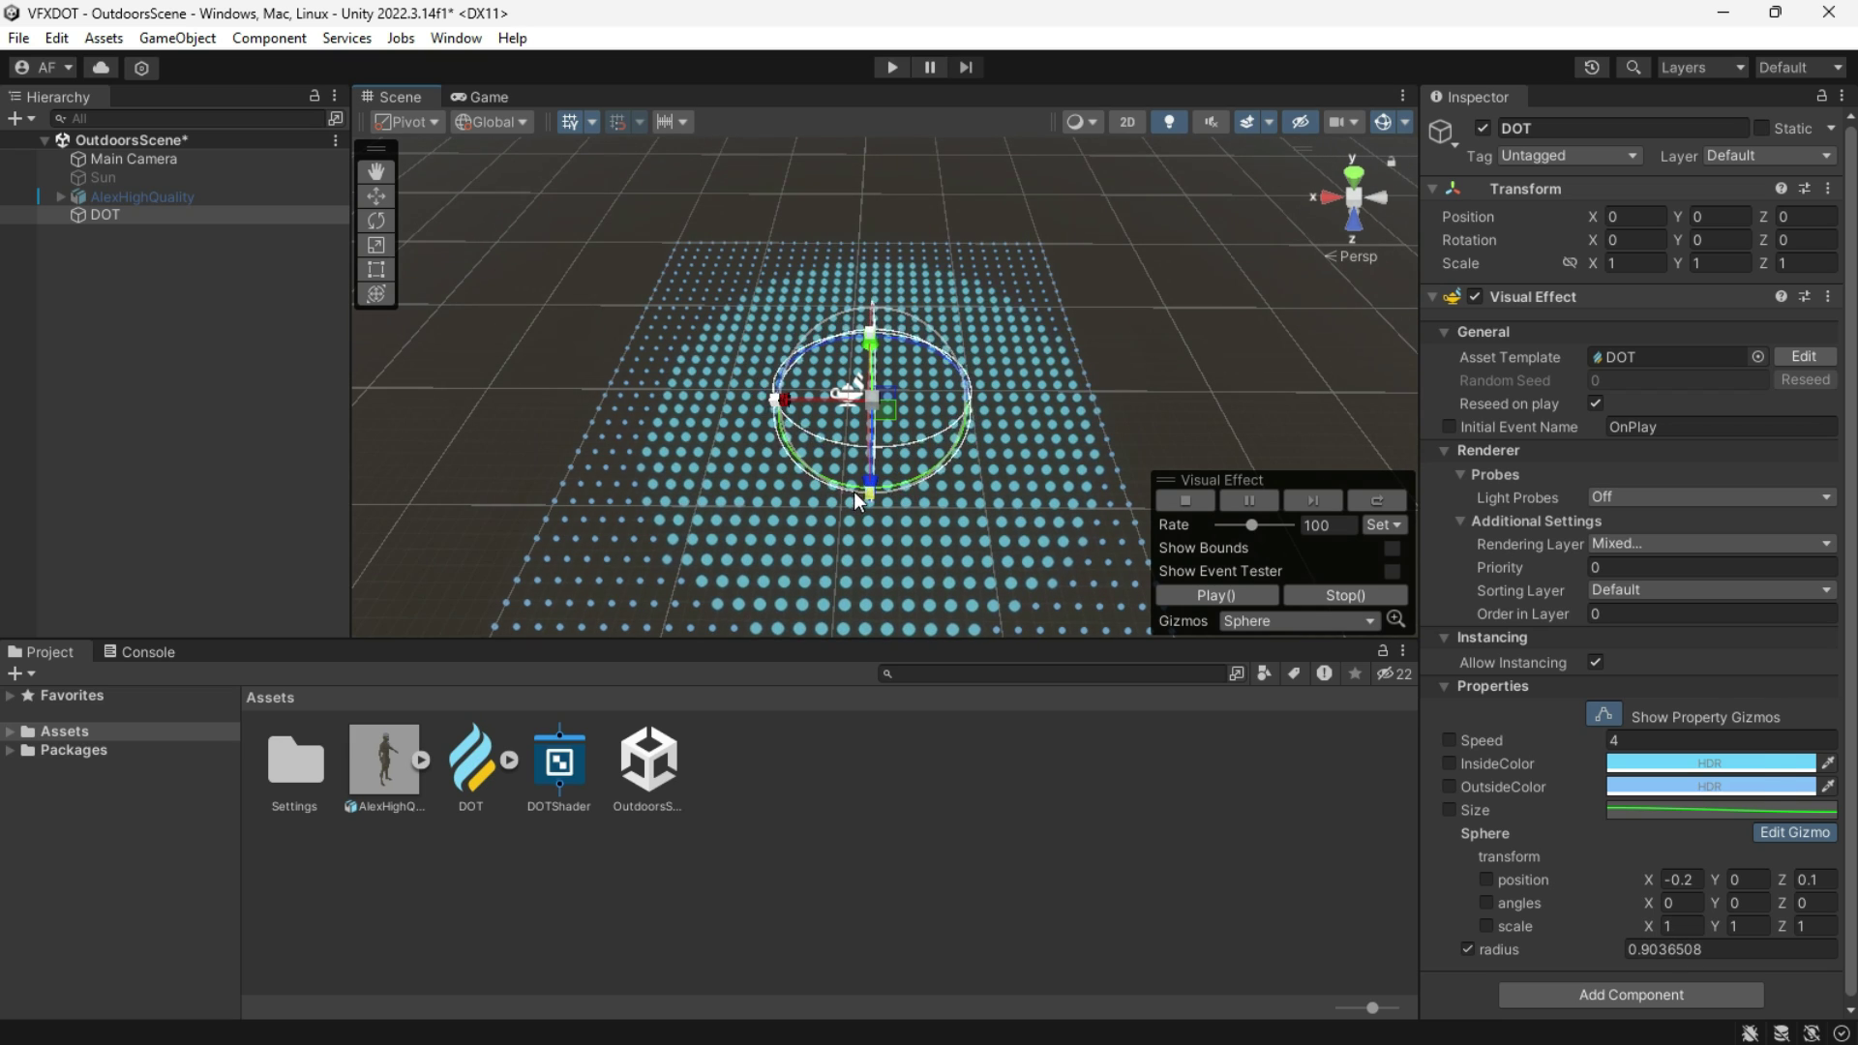
Step: Add a VFX Property Binder component to the DOT object
click(1550, 993)
text(VF)
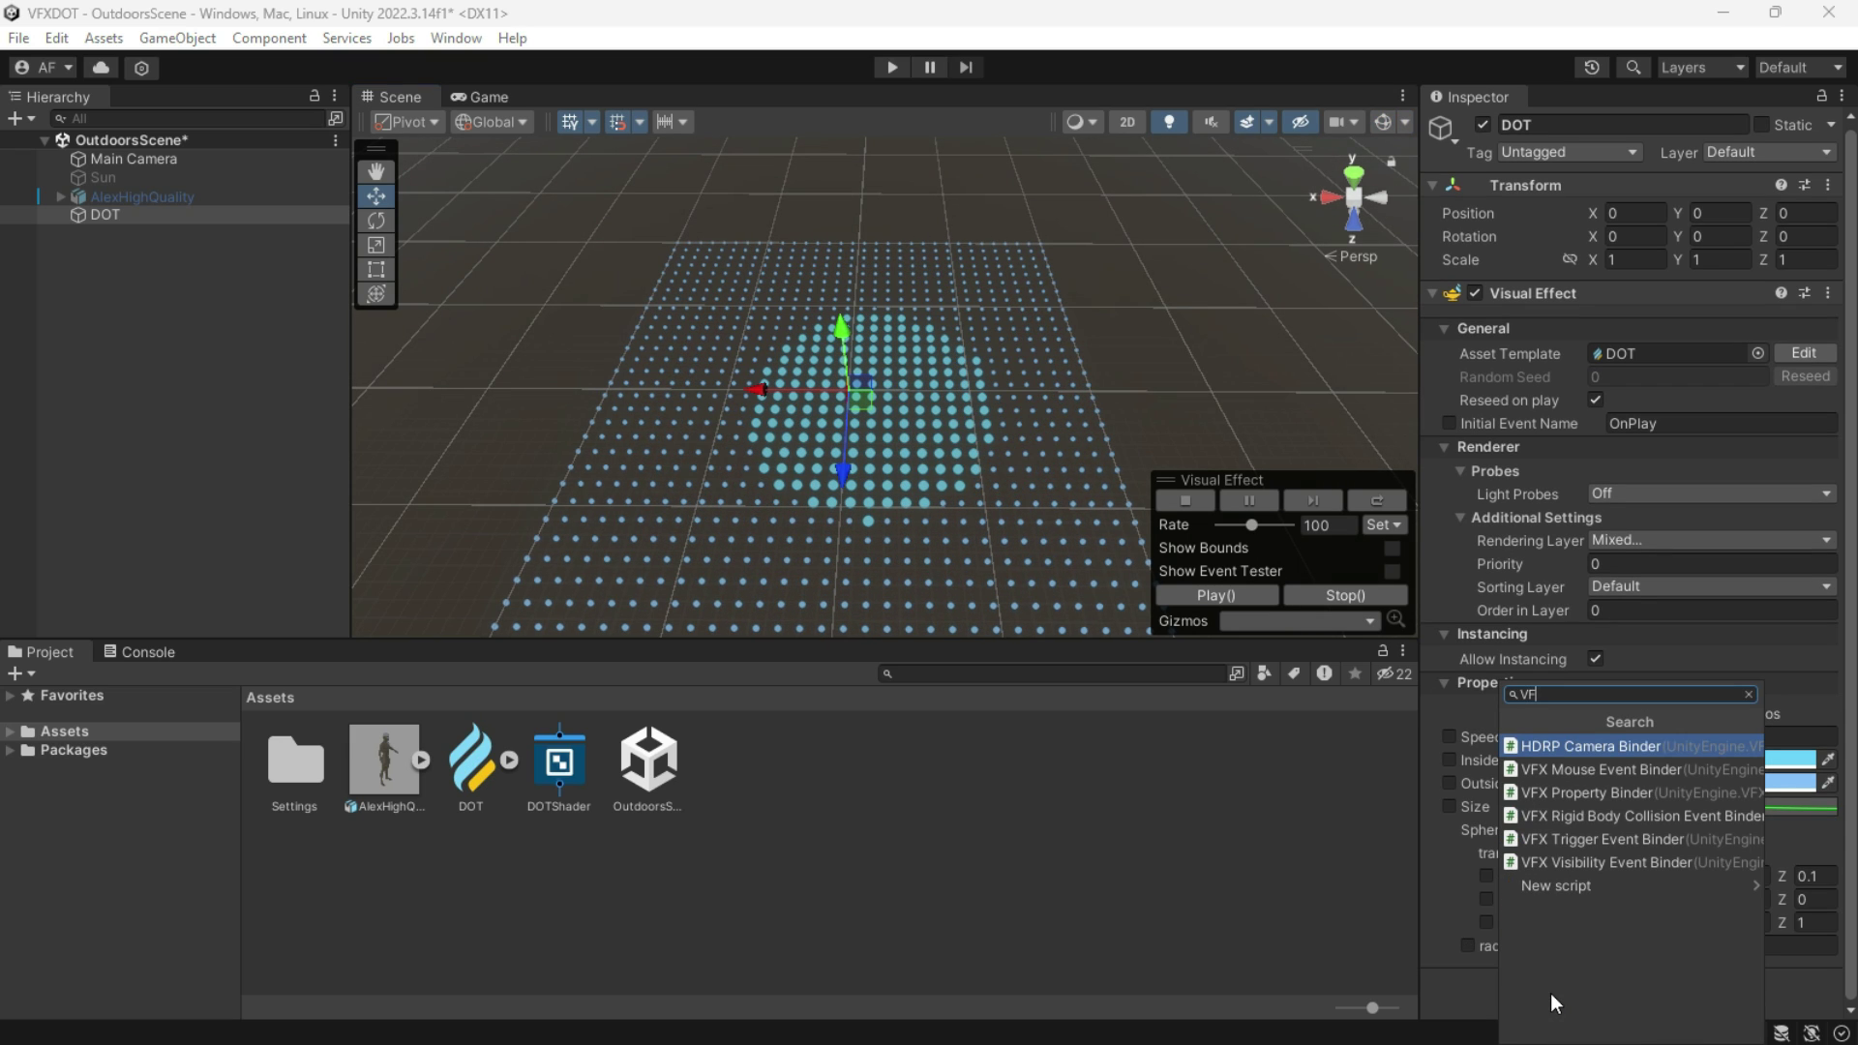
text(X pr)
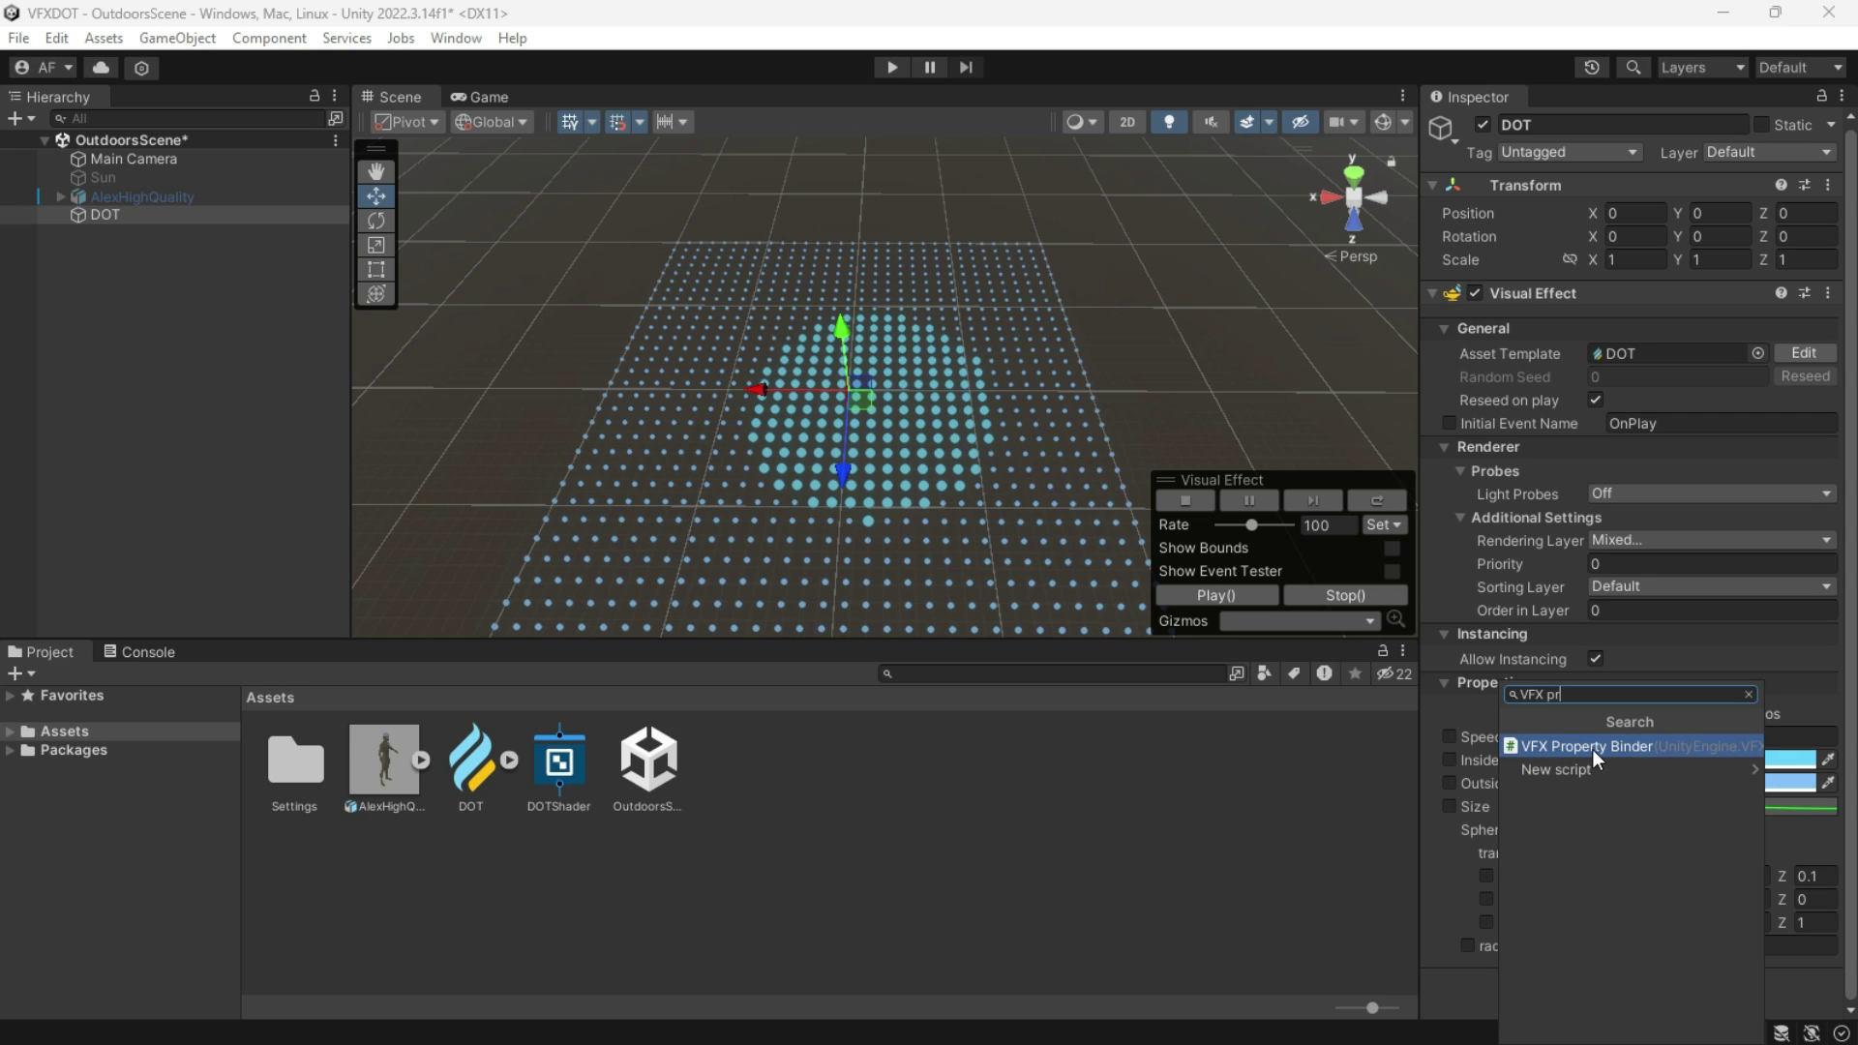
click(1595, 750)
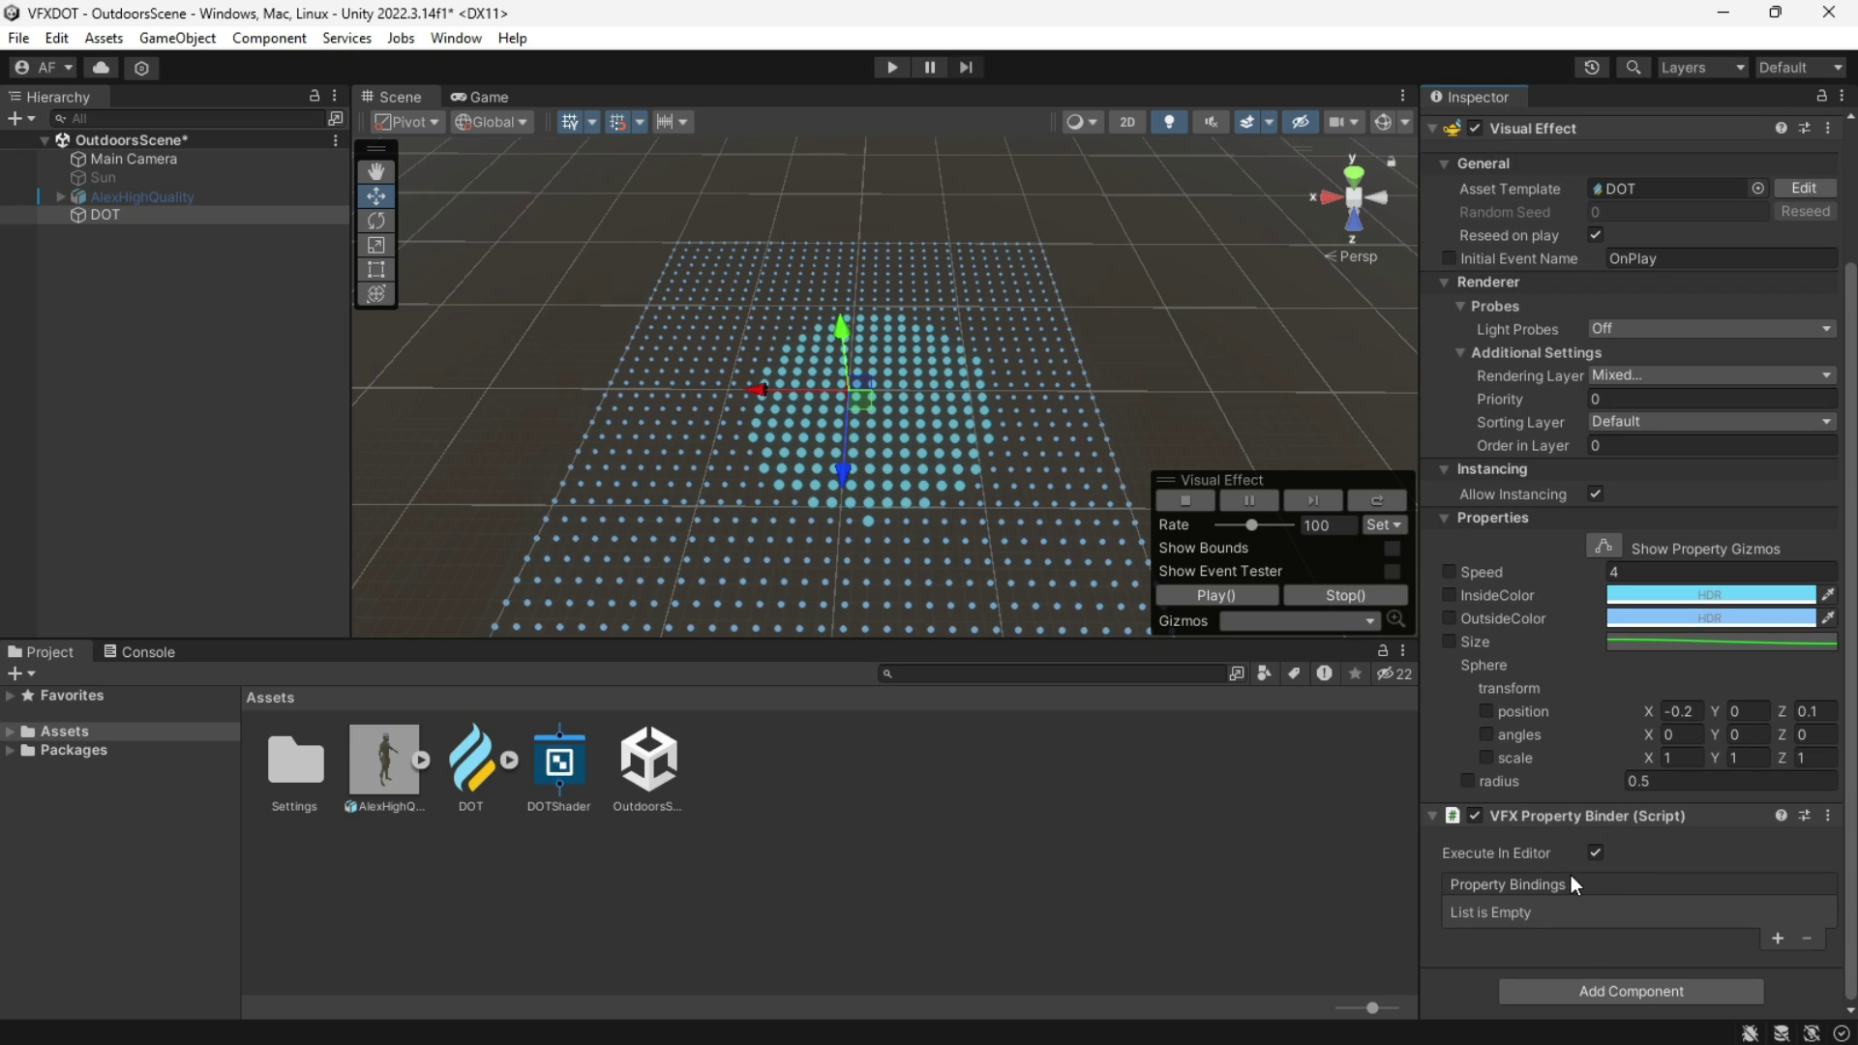
Step: Create a 3D Sphere object in the scene and disable its Mesh Renderer
right_click(143, 263)
mouse_move(348, 610)
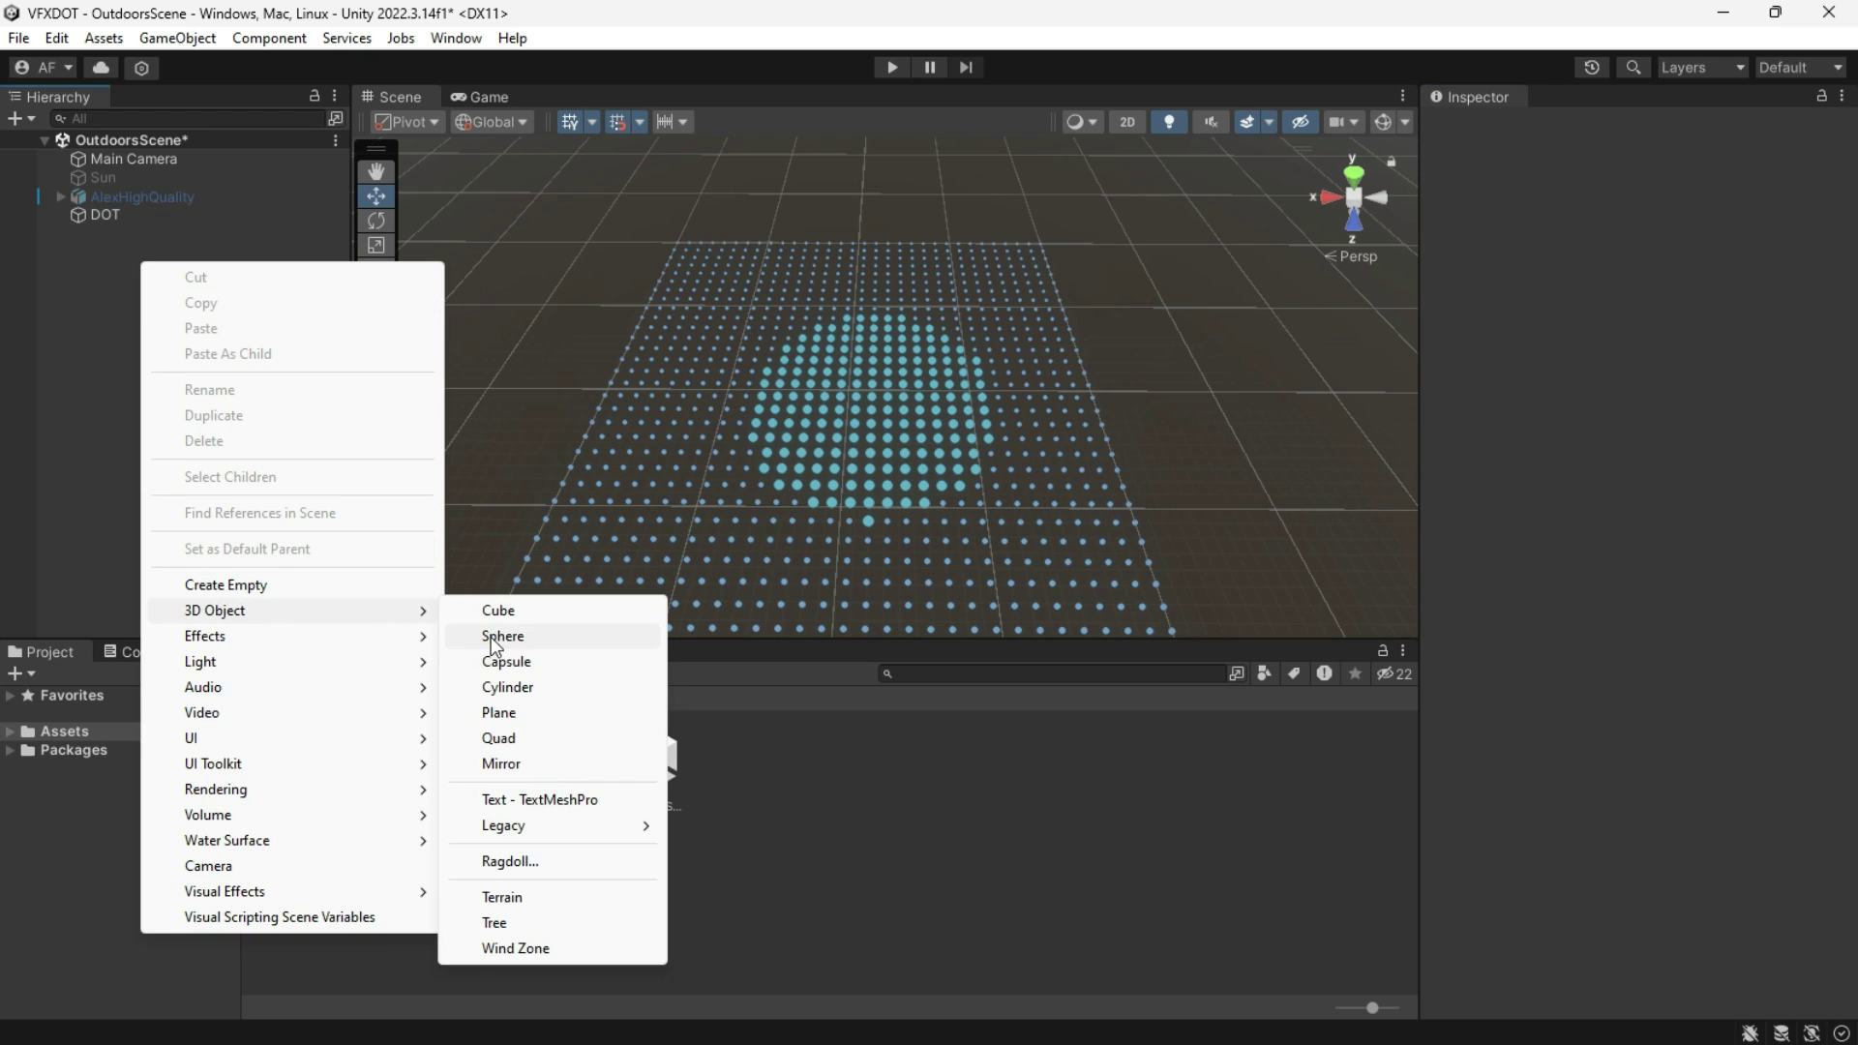
click(527, 636)
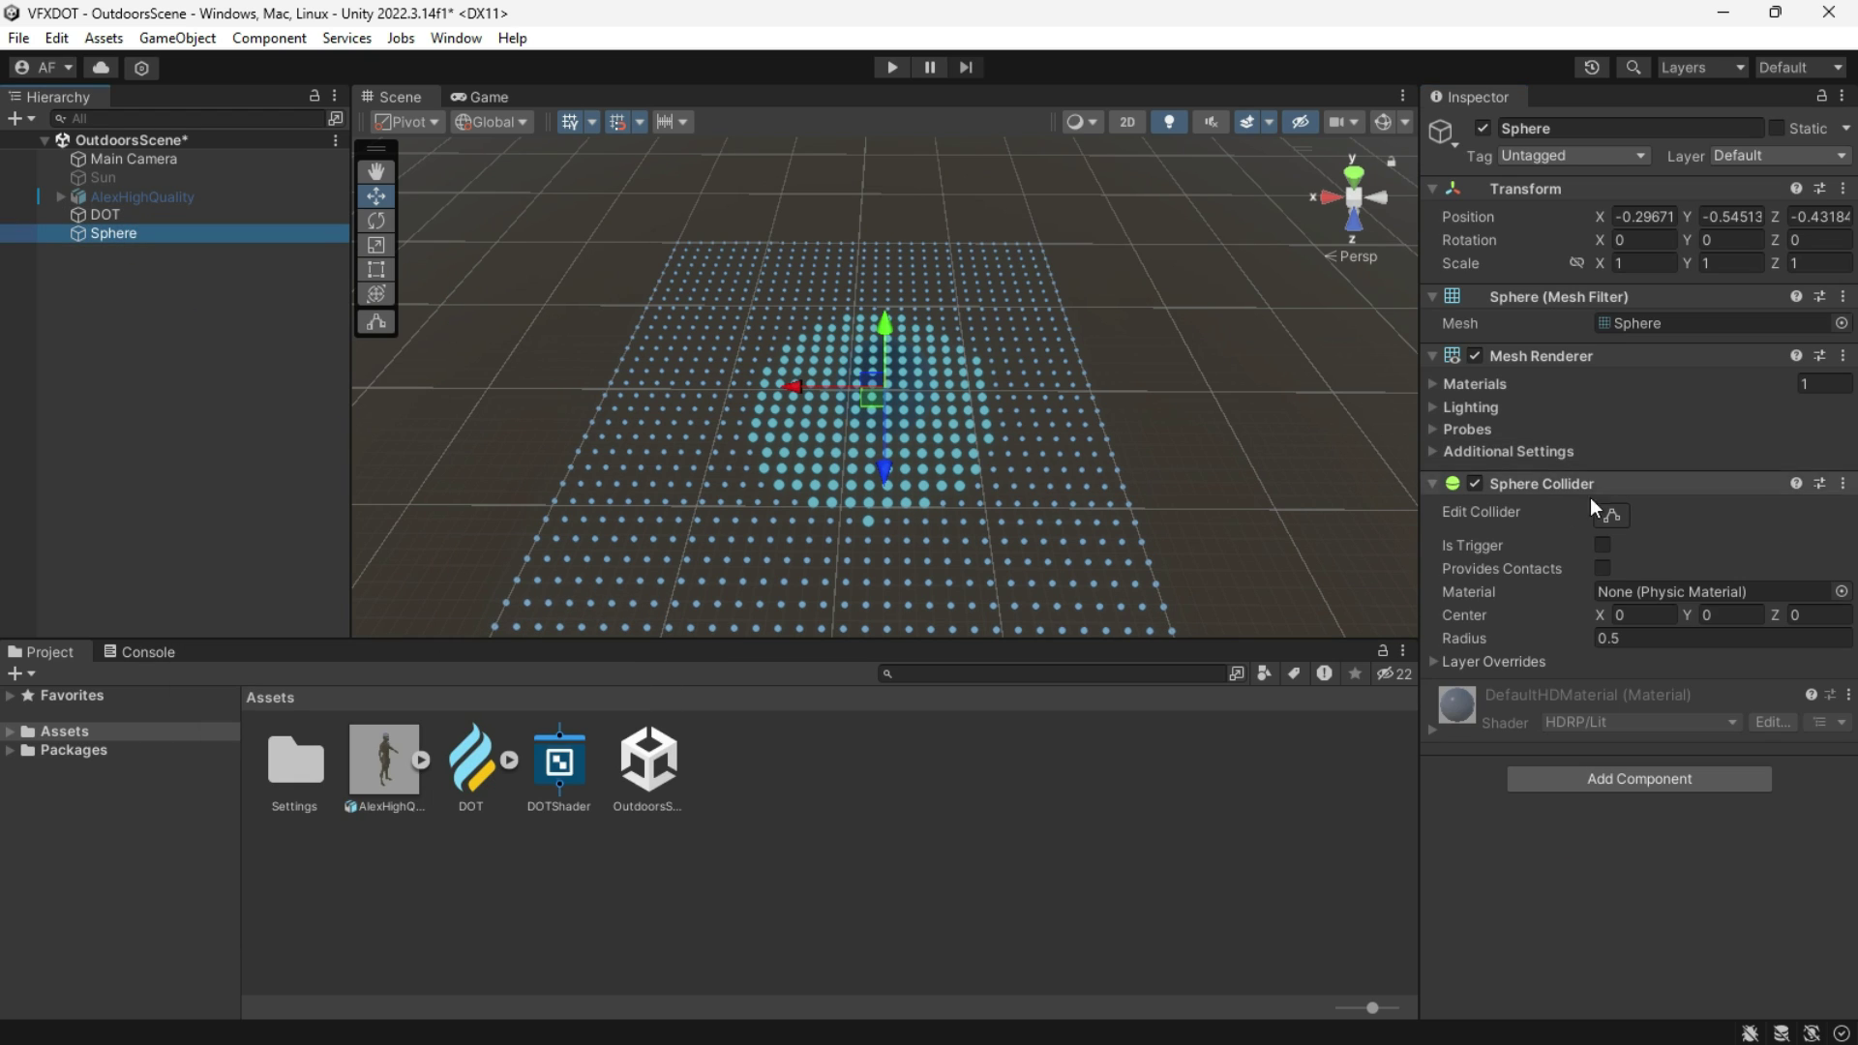
click(1475, 356)
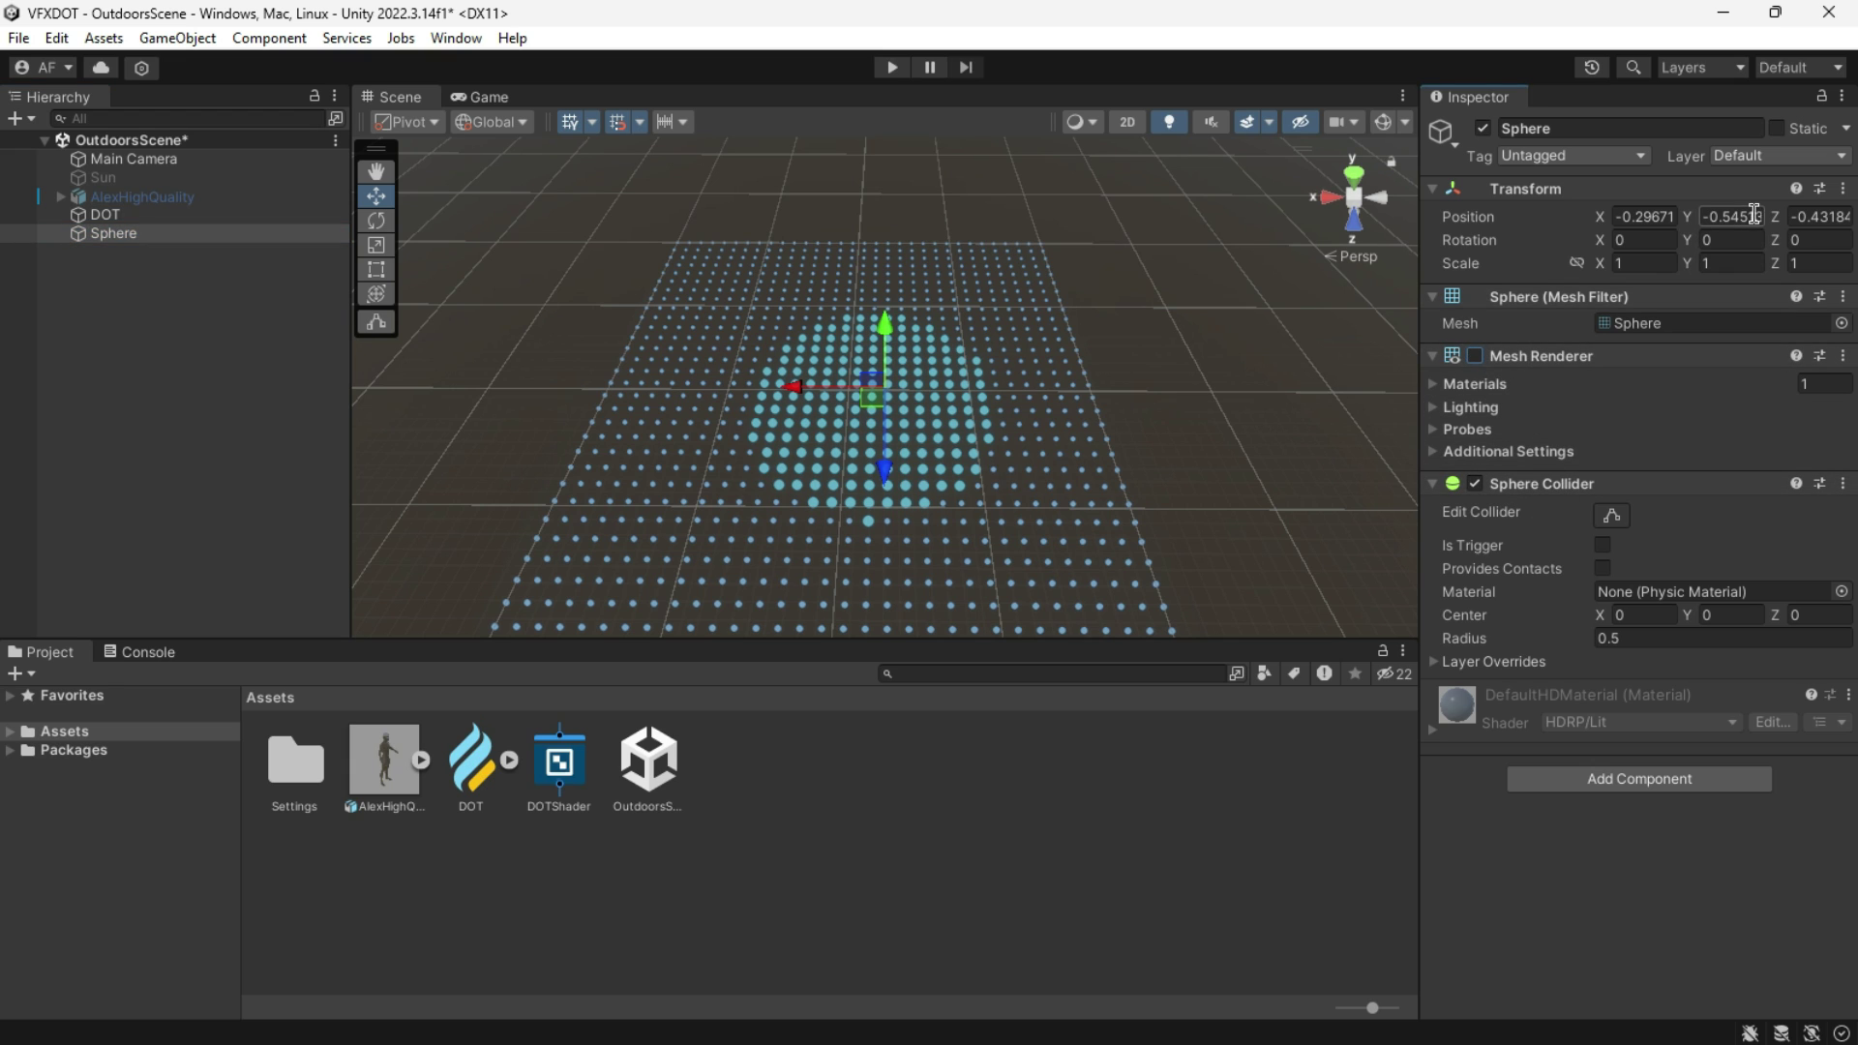
Step: Set the Sphere object's position to 0 on X, Y and Z
click(1815, 214)
text(0)
click(1732, 215)
text(0)
click(1643, 215)
text(0)
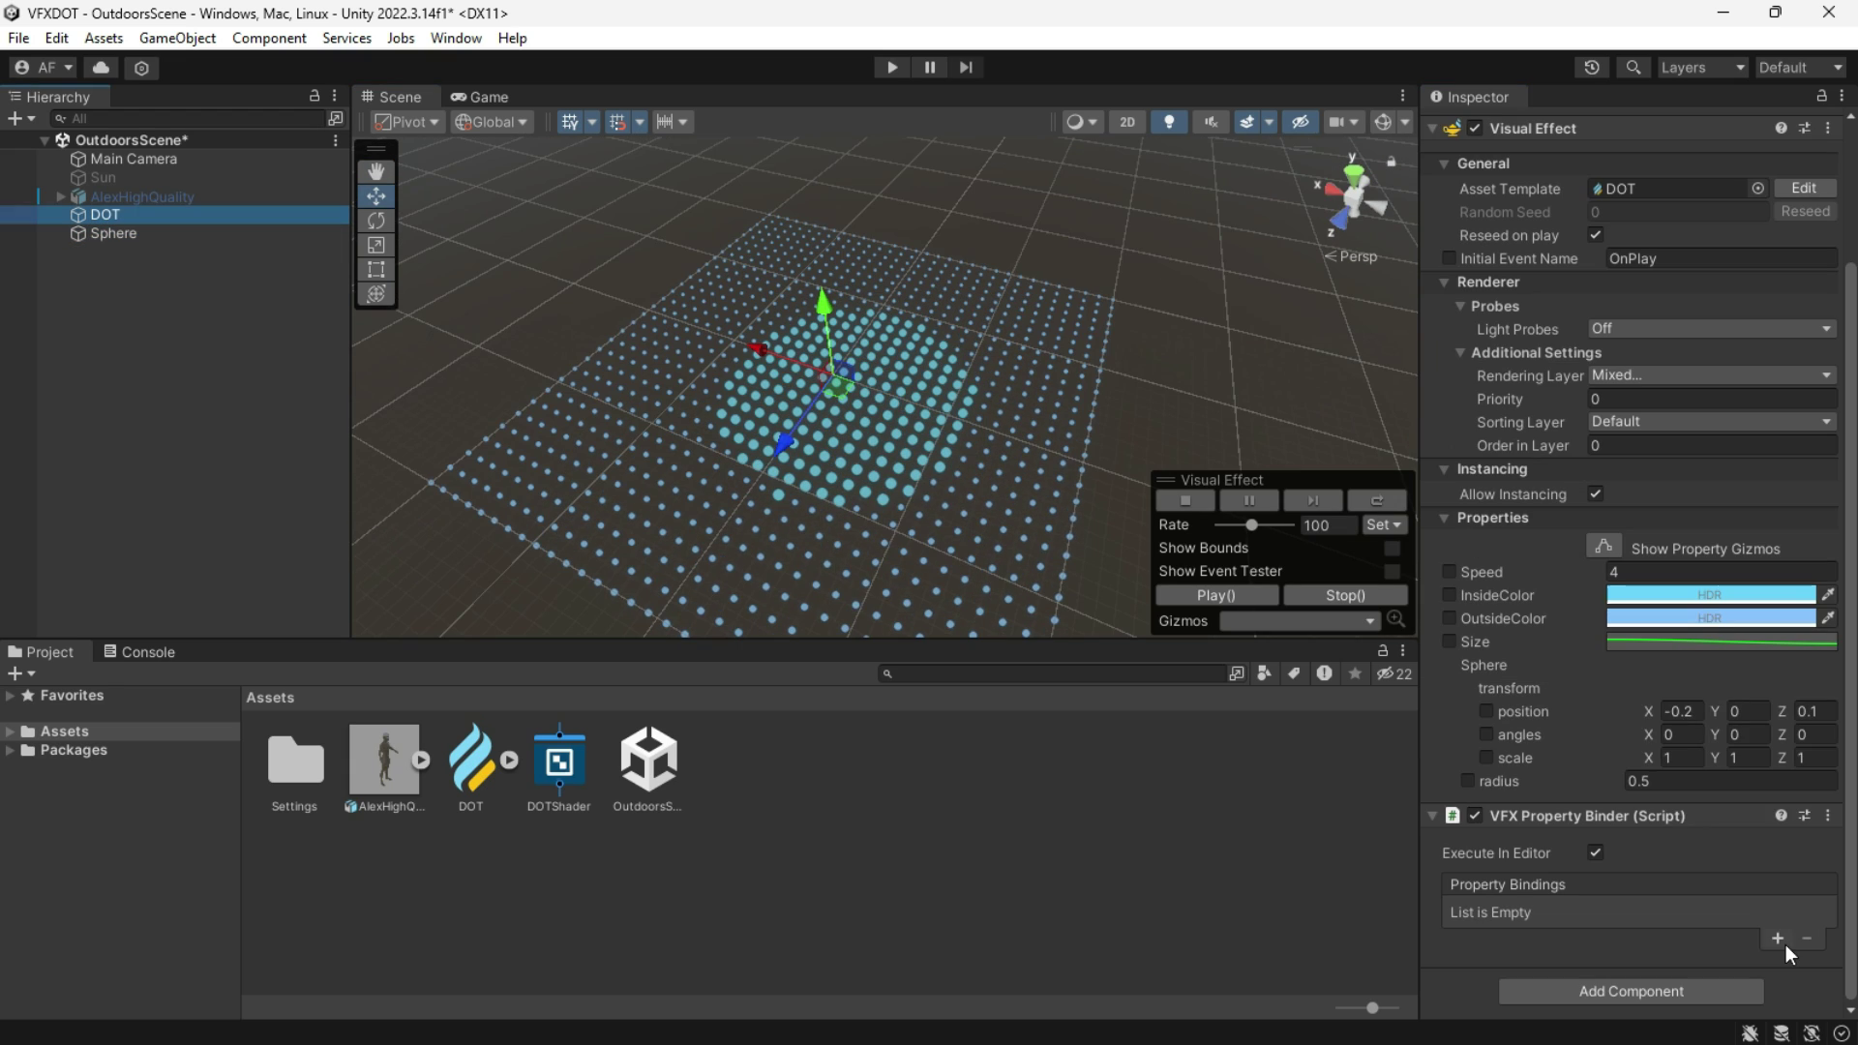
Step: Add a Sphere property binding to DOT's VFX Property Binder and target the scene Sphere's collider
click(1786, 940)
mouse_move(1758, 861)
click(1580, 846)
click(1536, 914)
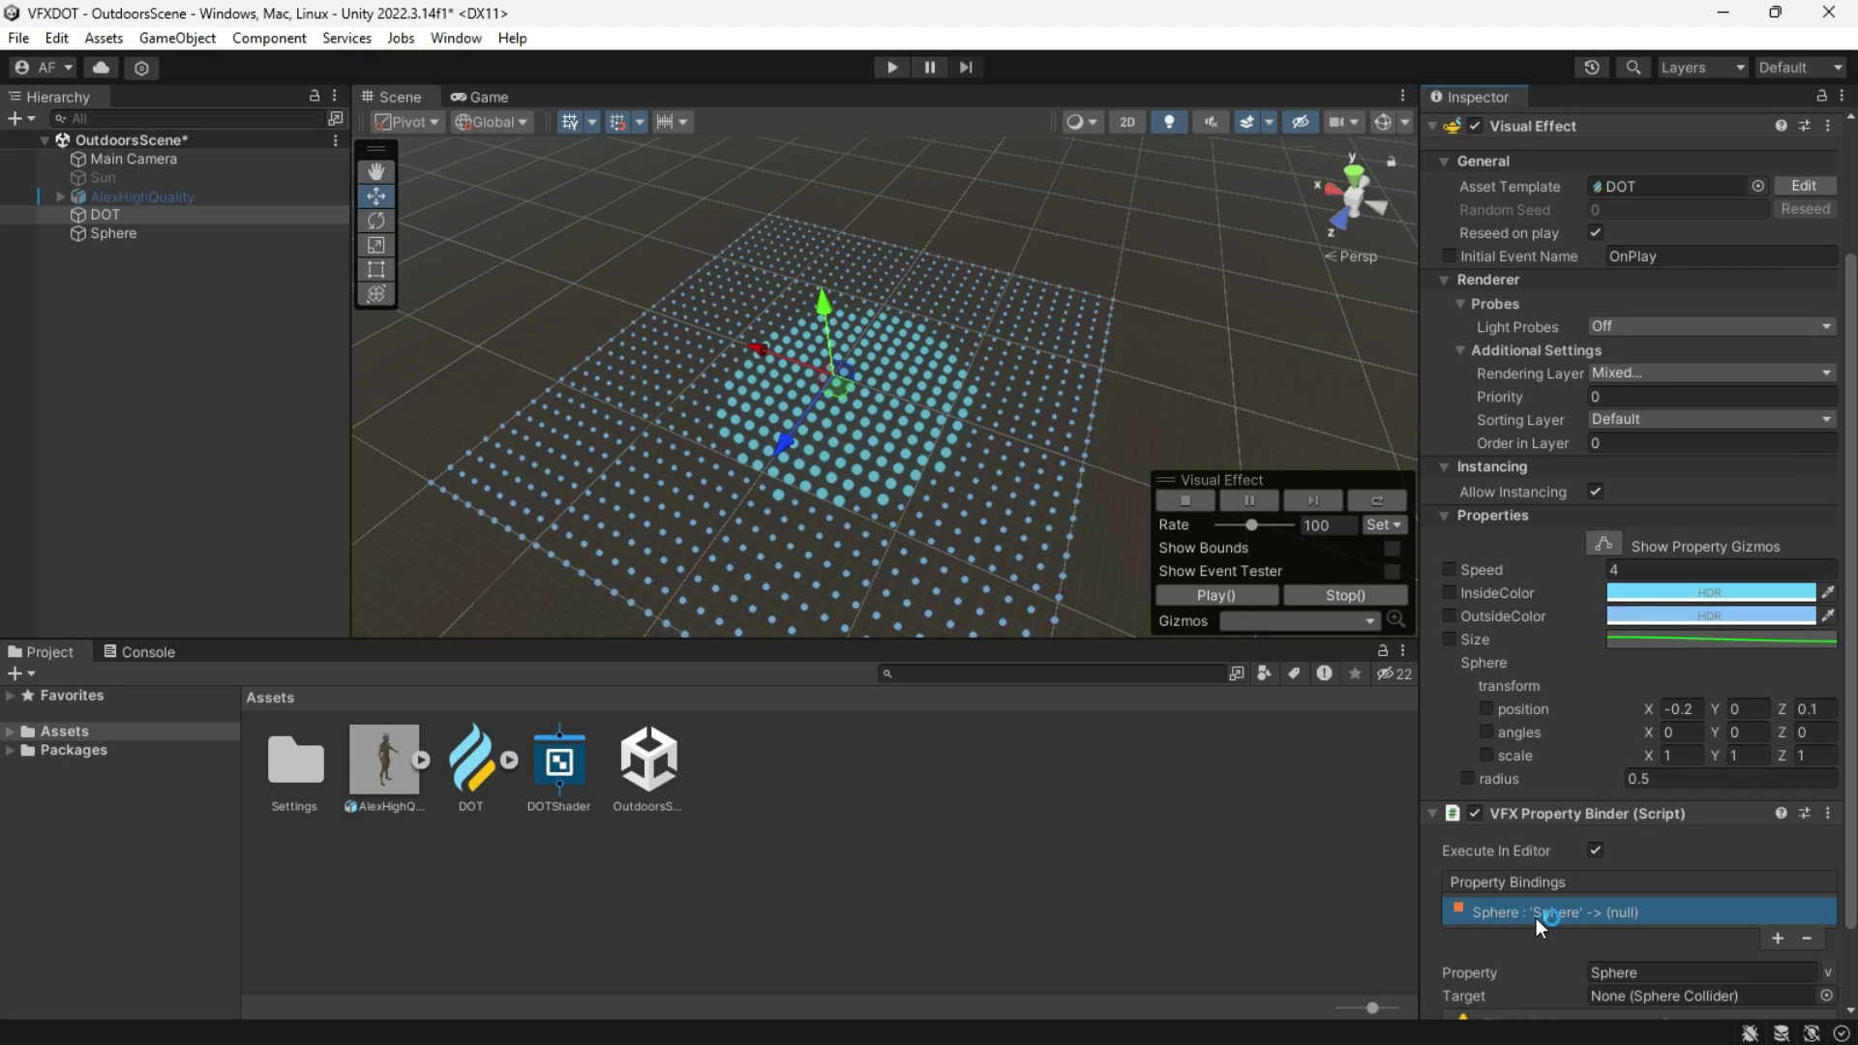
scroll(1596, 933, down, 2)
click(1607, 877)
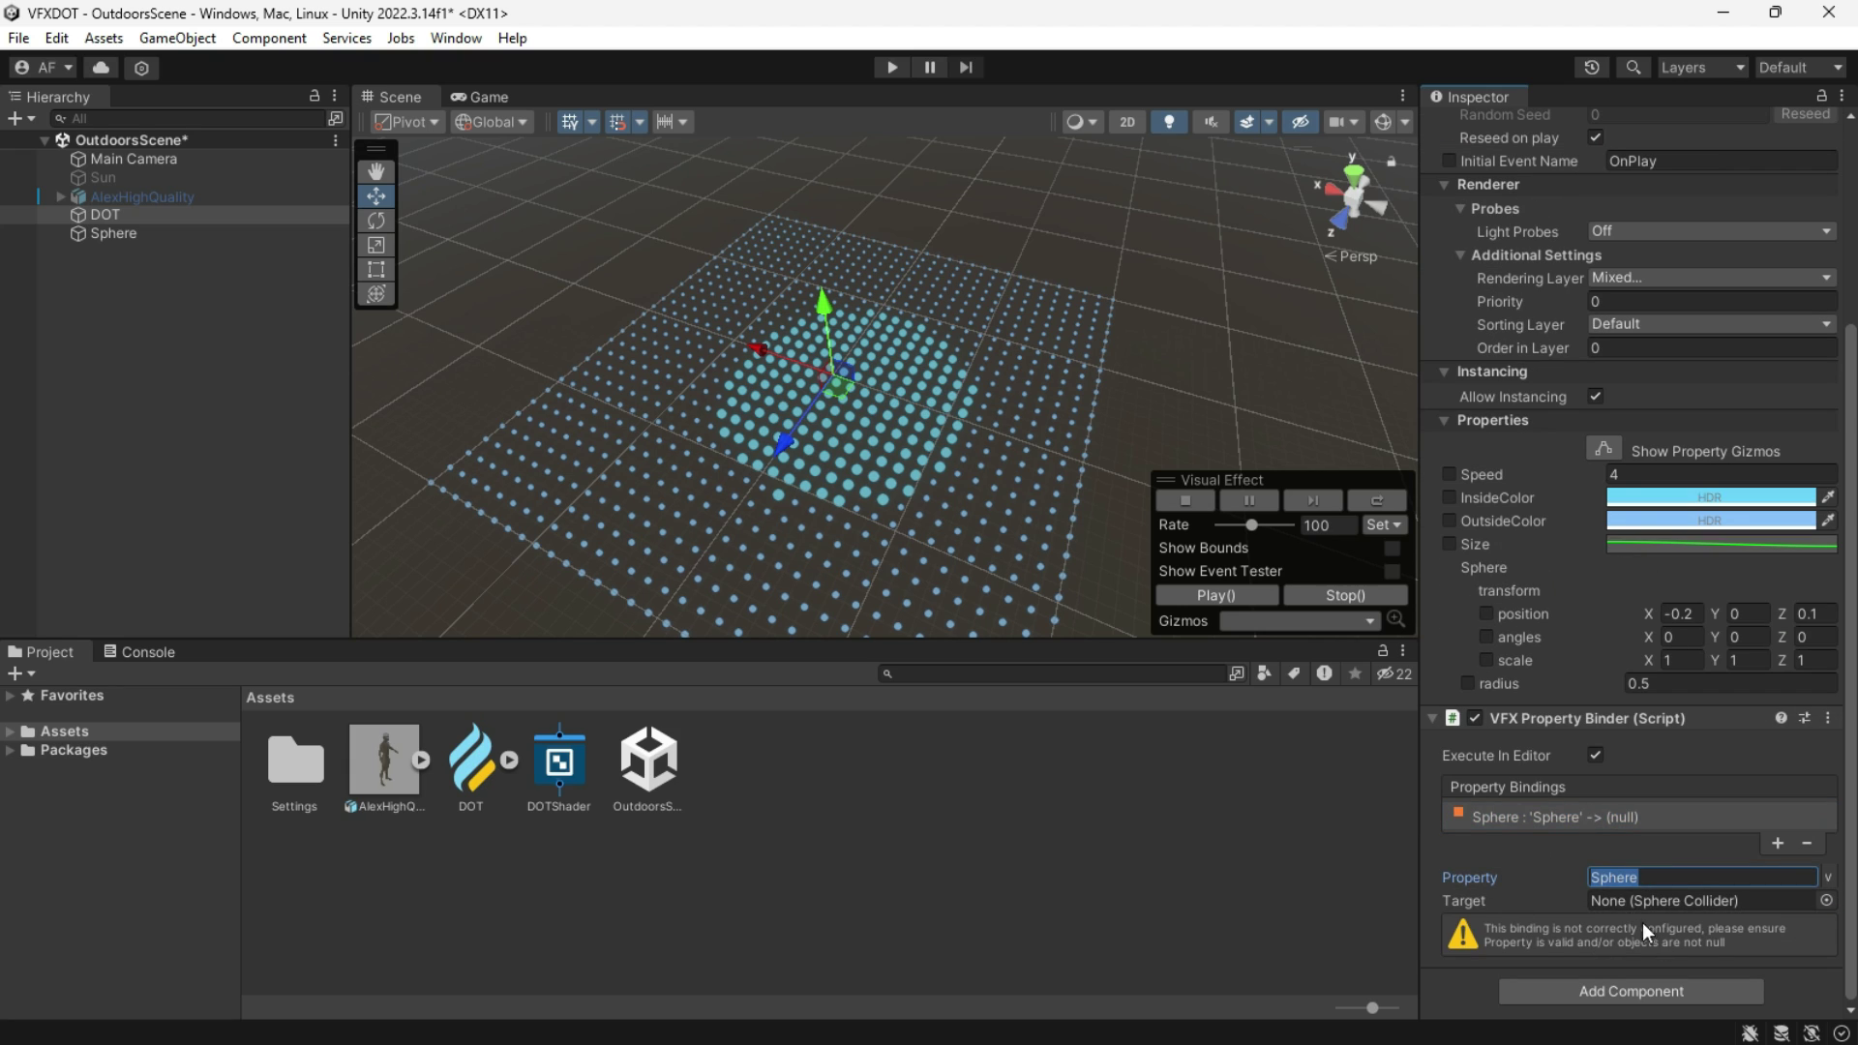
click(1826, 901)
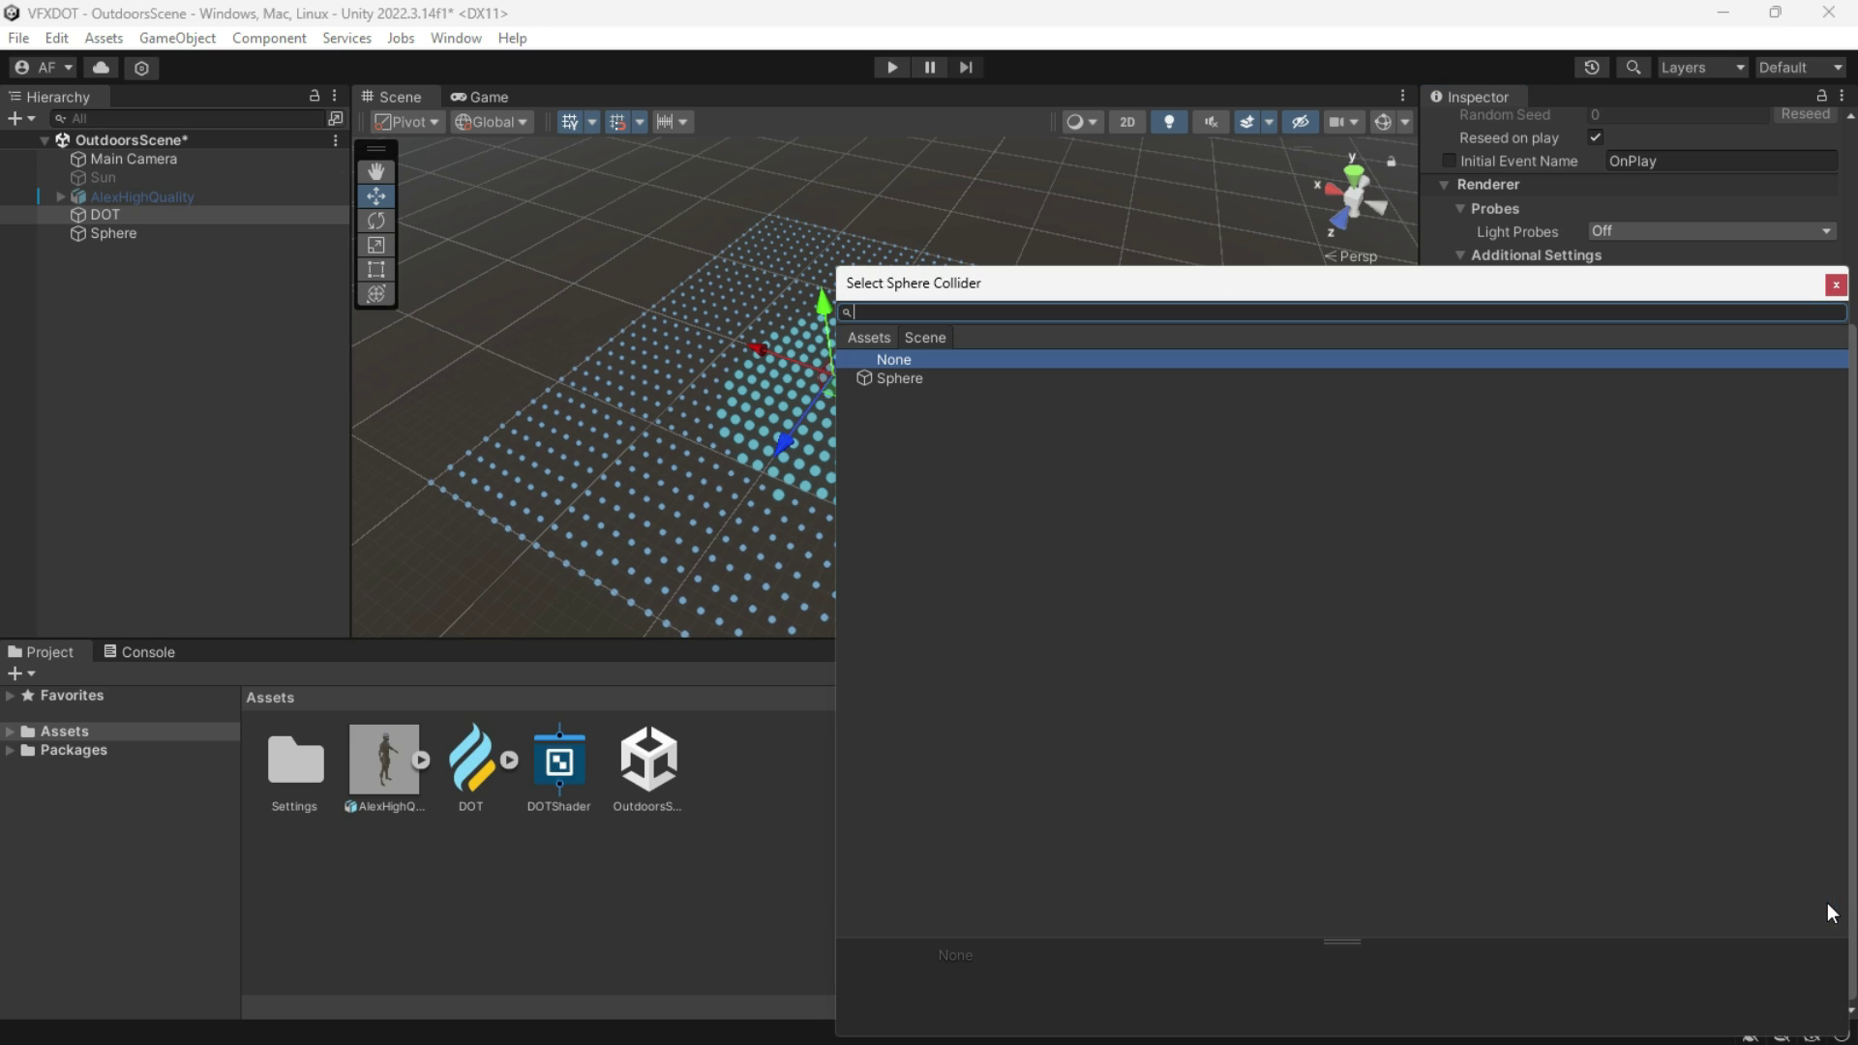
double_click(900, 379)
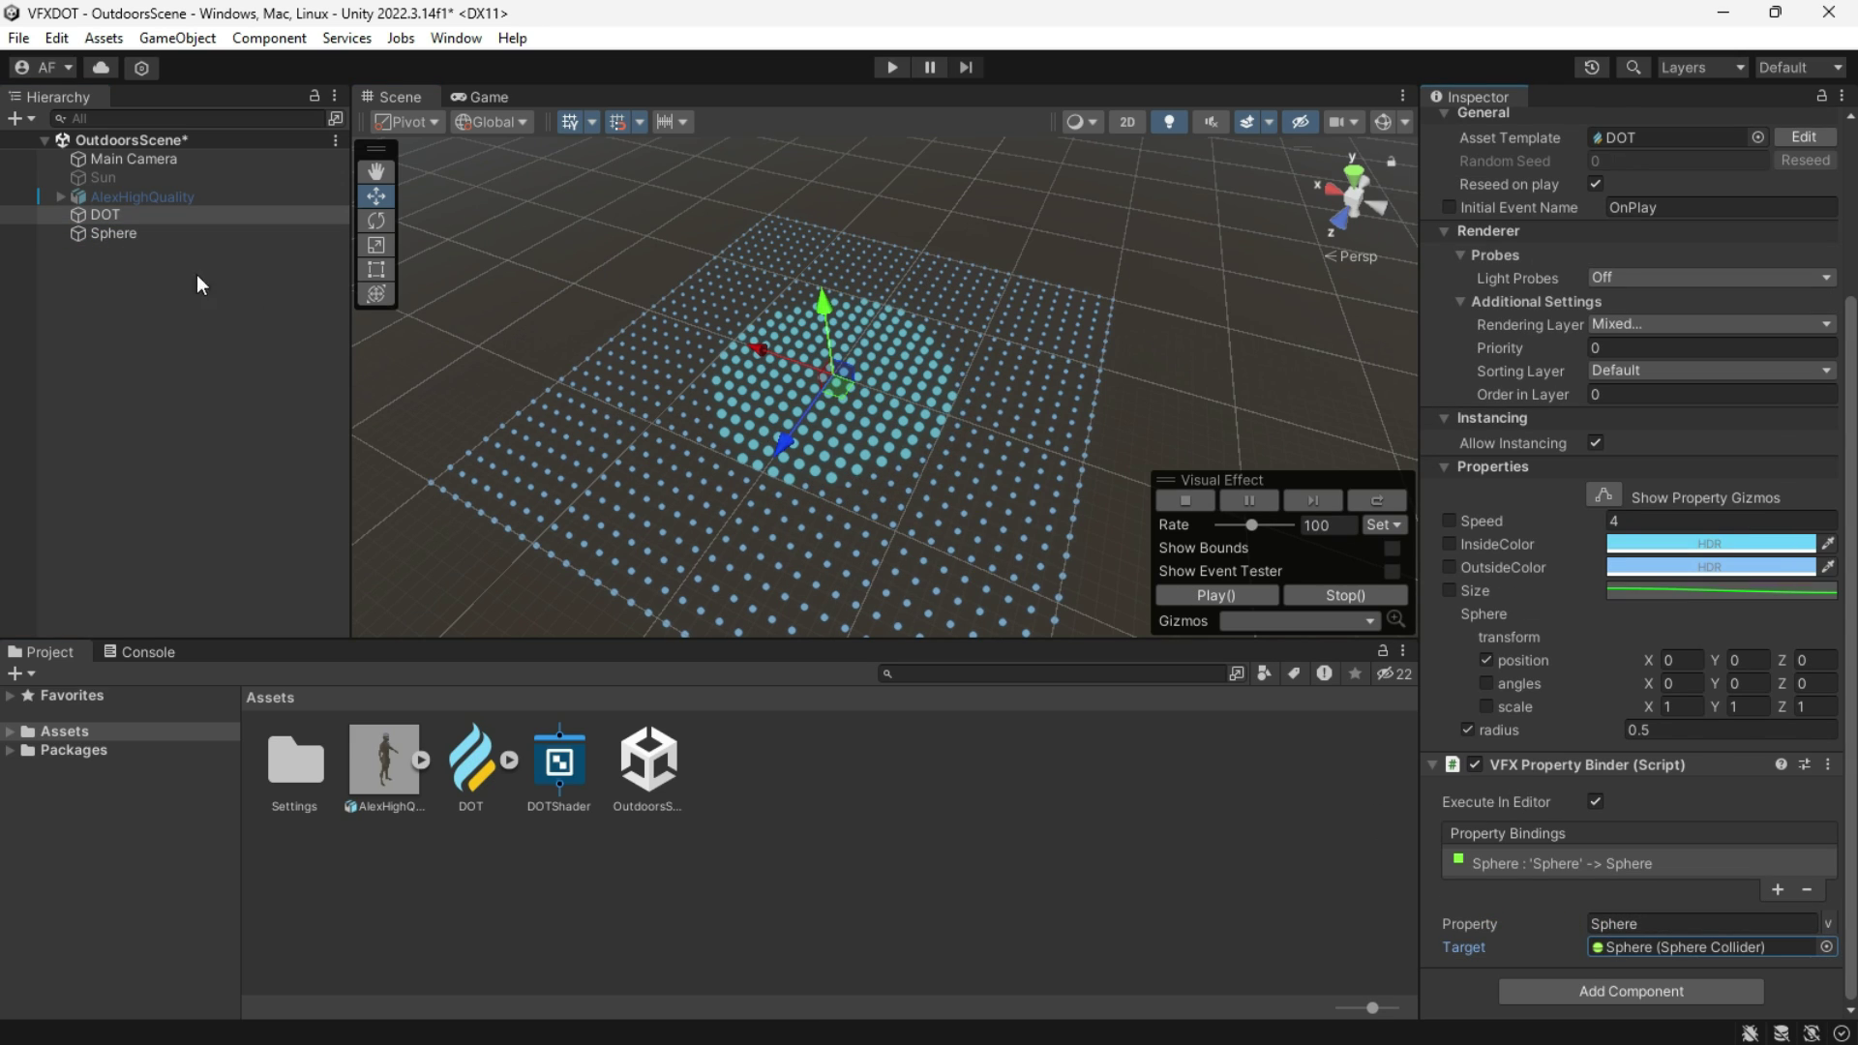
Step: Move the Sphere object over the dot grid and reduce its Sphere Collider radius to about 0.33
click(194, 233)
drag(836, 404, 879, 447)
click(1618, 518)
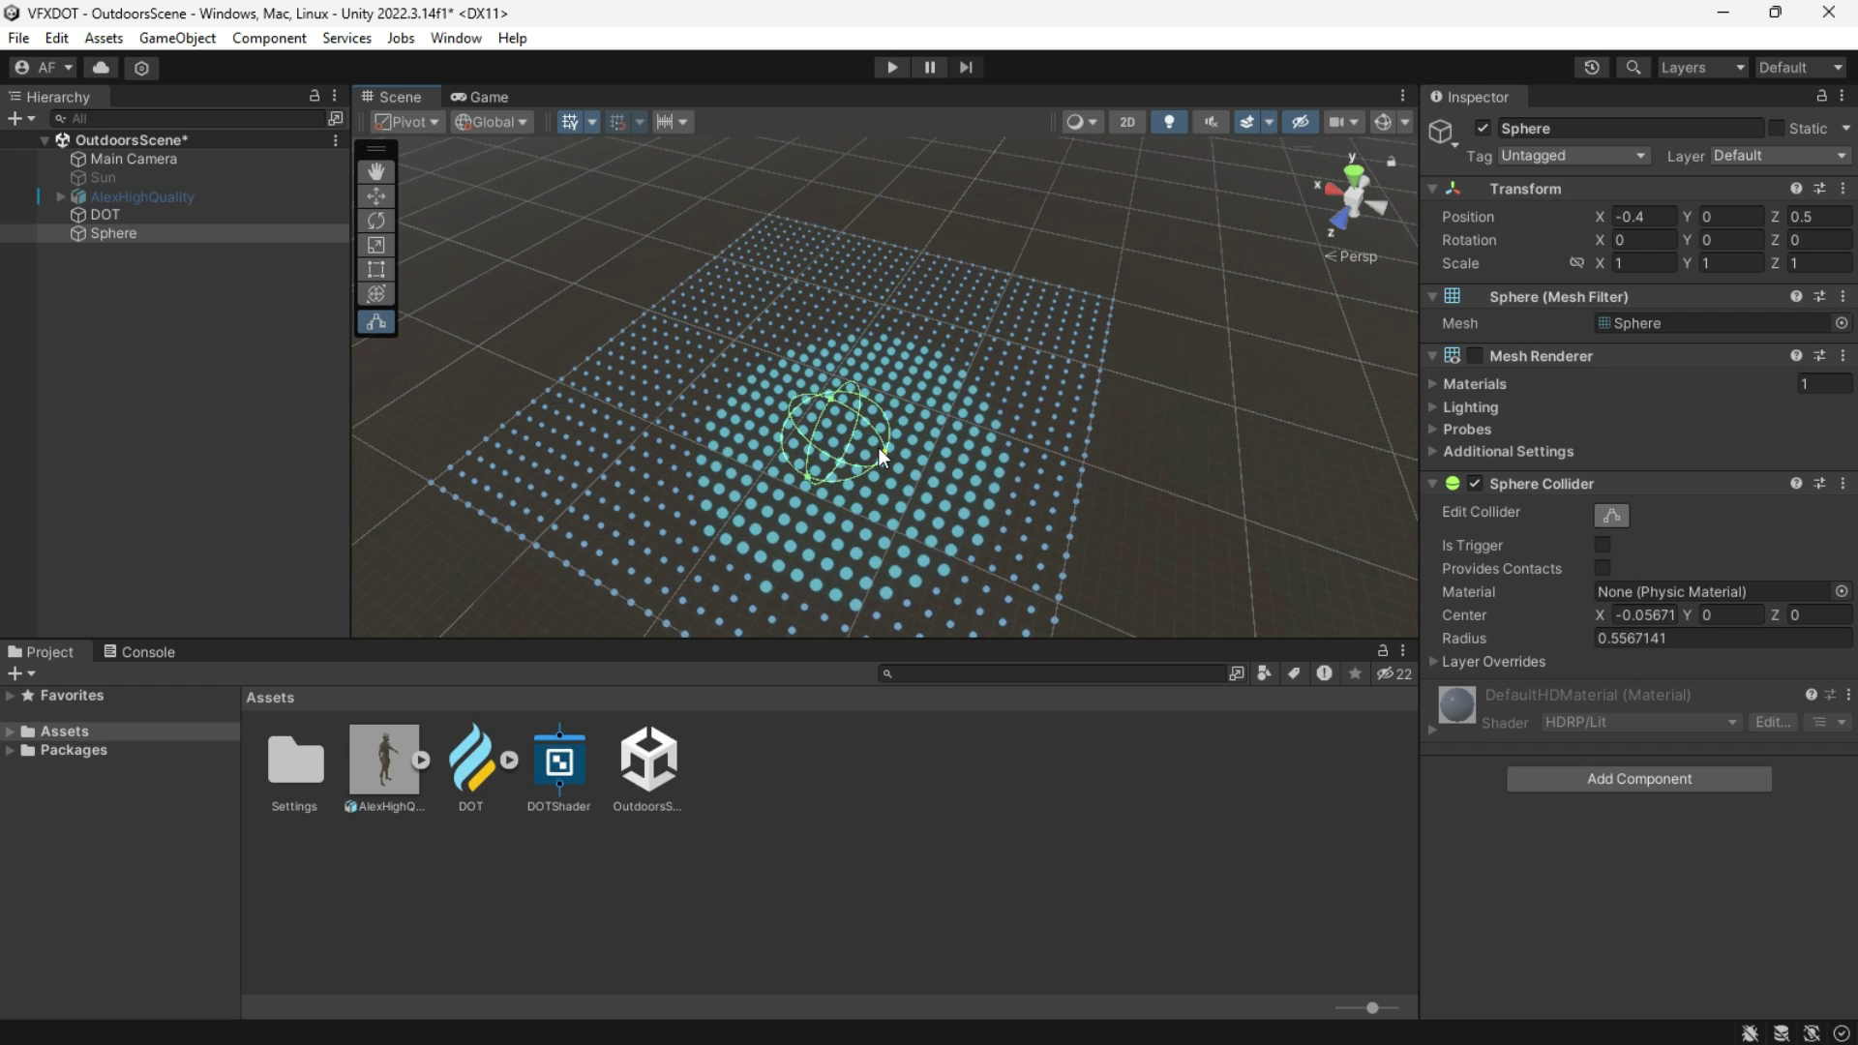
click(130, 249)
click(119, 238)
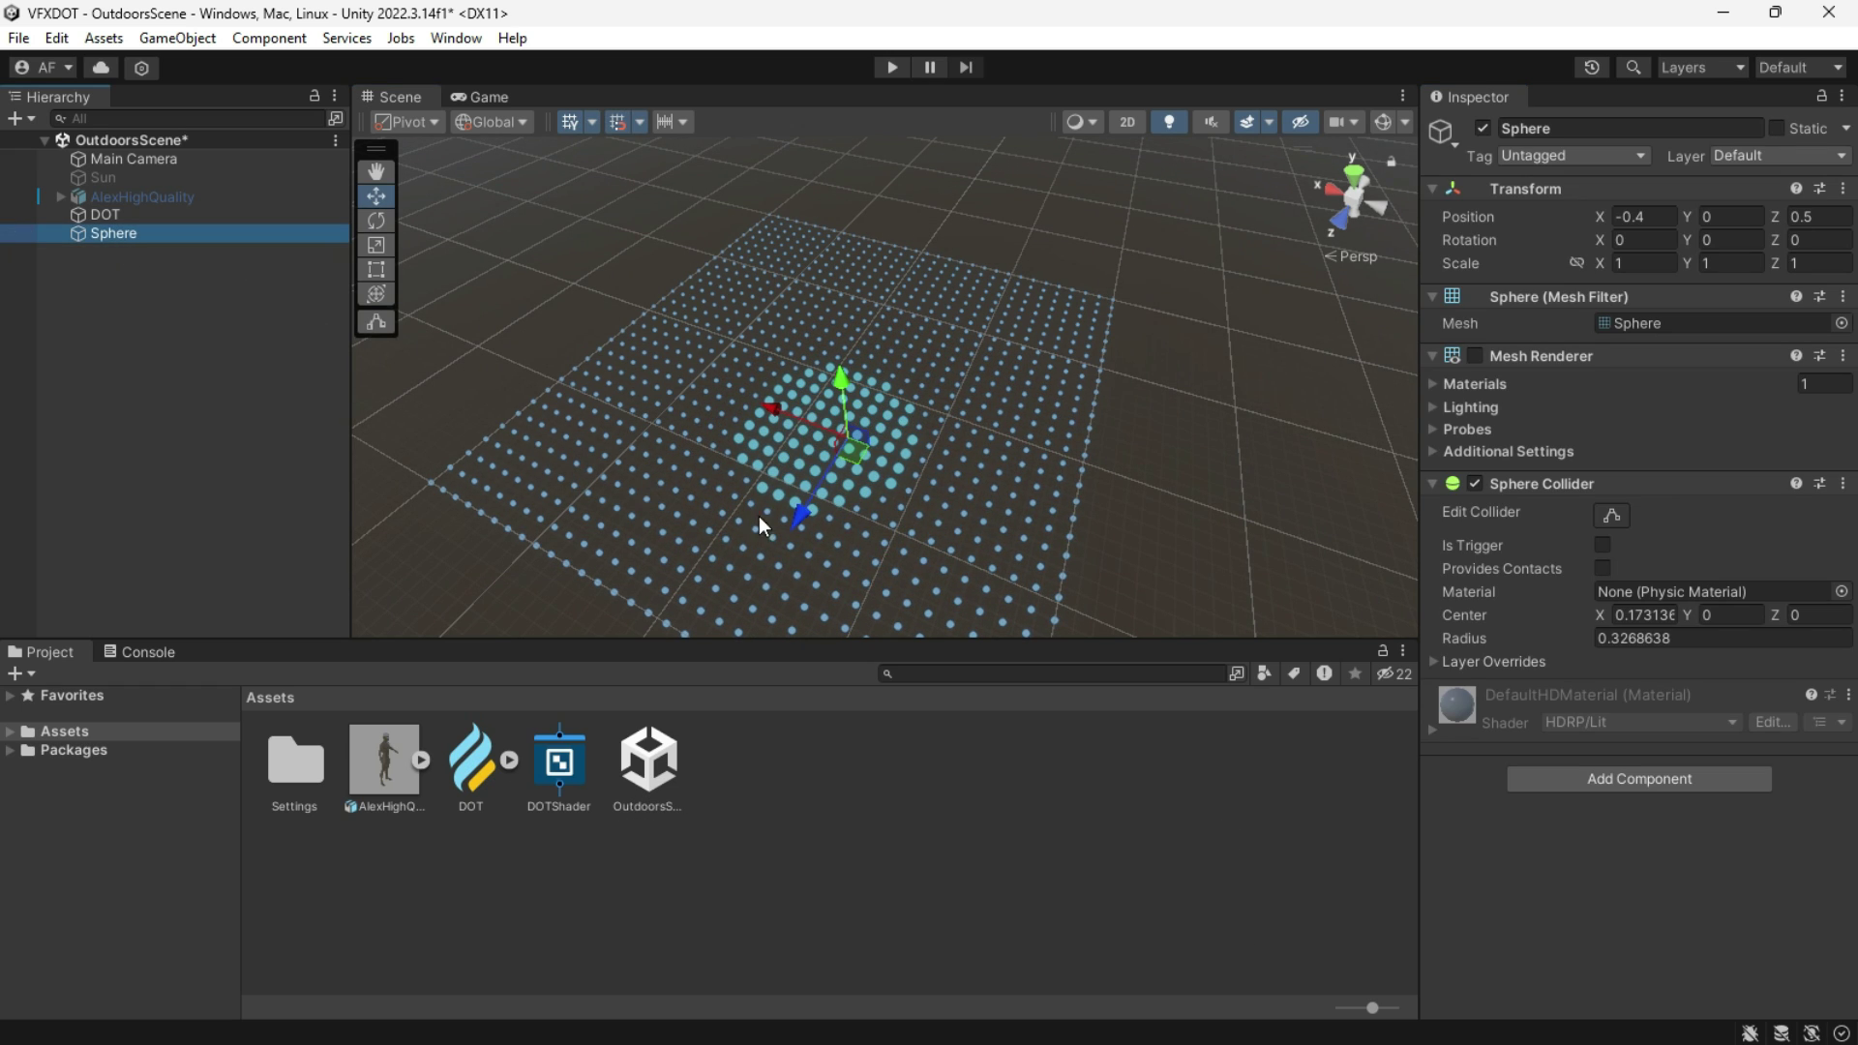
drag(847, 462, 670, 422)
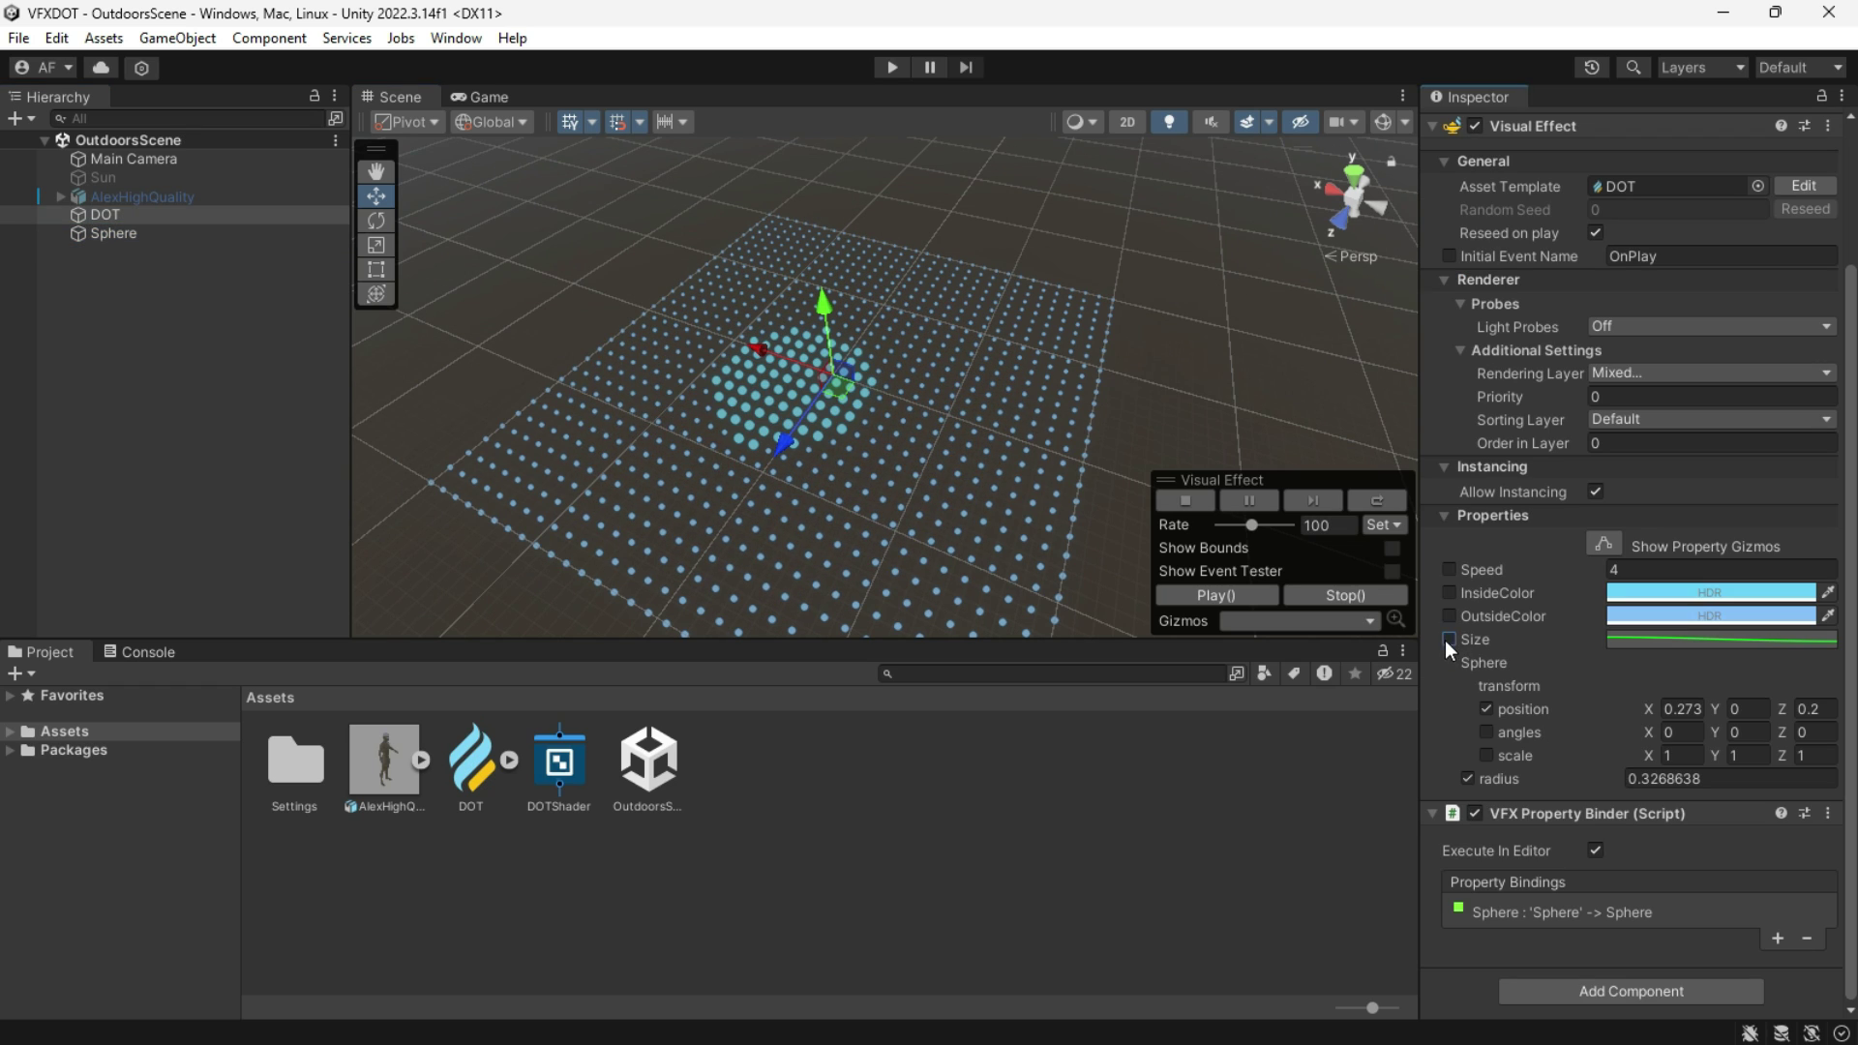
Step: Override DOT's Size curve and add a key at about 0.29, raised to about 0.11
click(1449, 641)
click(1672, 643)
right_click(1598, 644)
click(1615, 653)
drag(1601, 640, 1605, 483)
Step: Add more keys to the Size curve and shift them to form several waves before the curve's low end
right_click(1663, 566)
click(1680, 579)
drag(1661, 564, 1763, 601)
right_click(1655, 675)
click(1664, 690)
right_click(1626, 583)
click(1660, 595)
drag(1626, 583, 1681, 569)
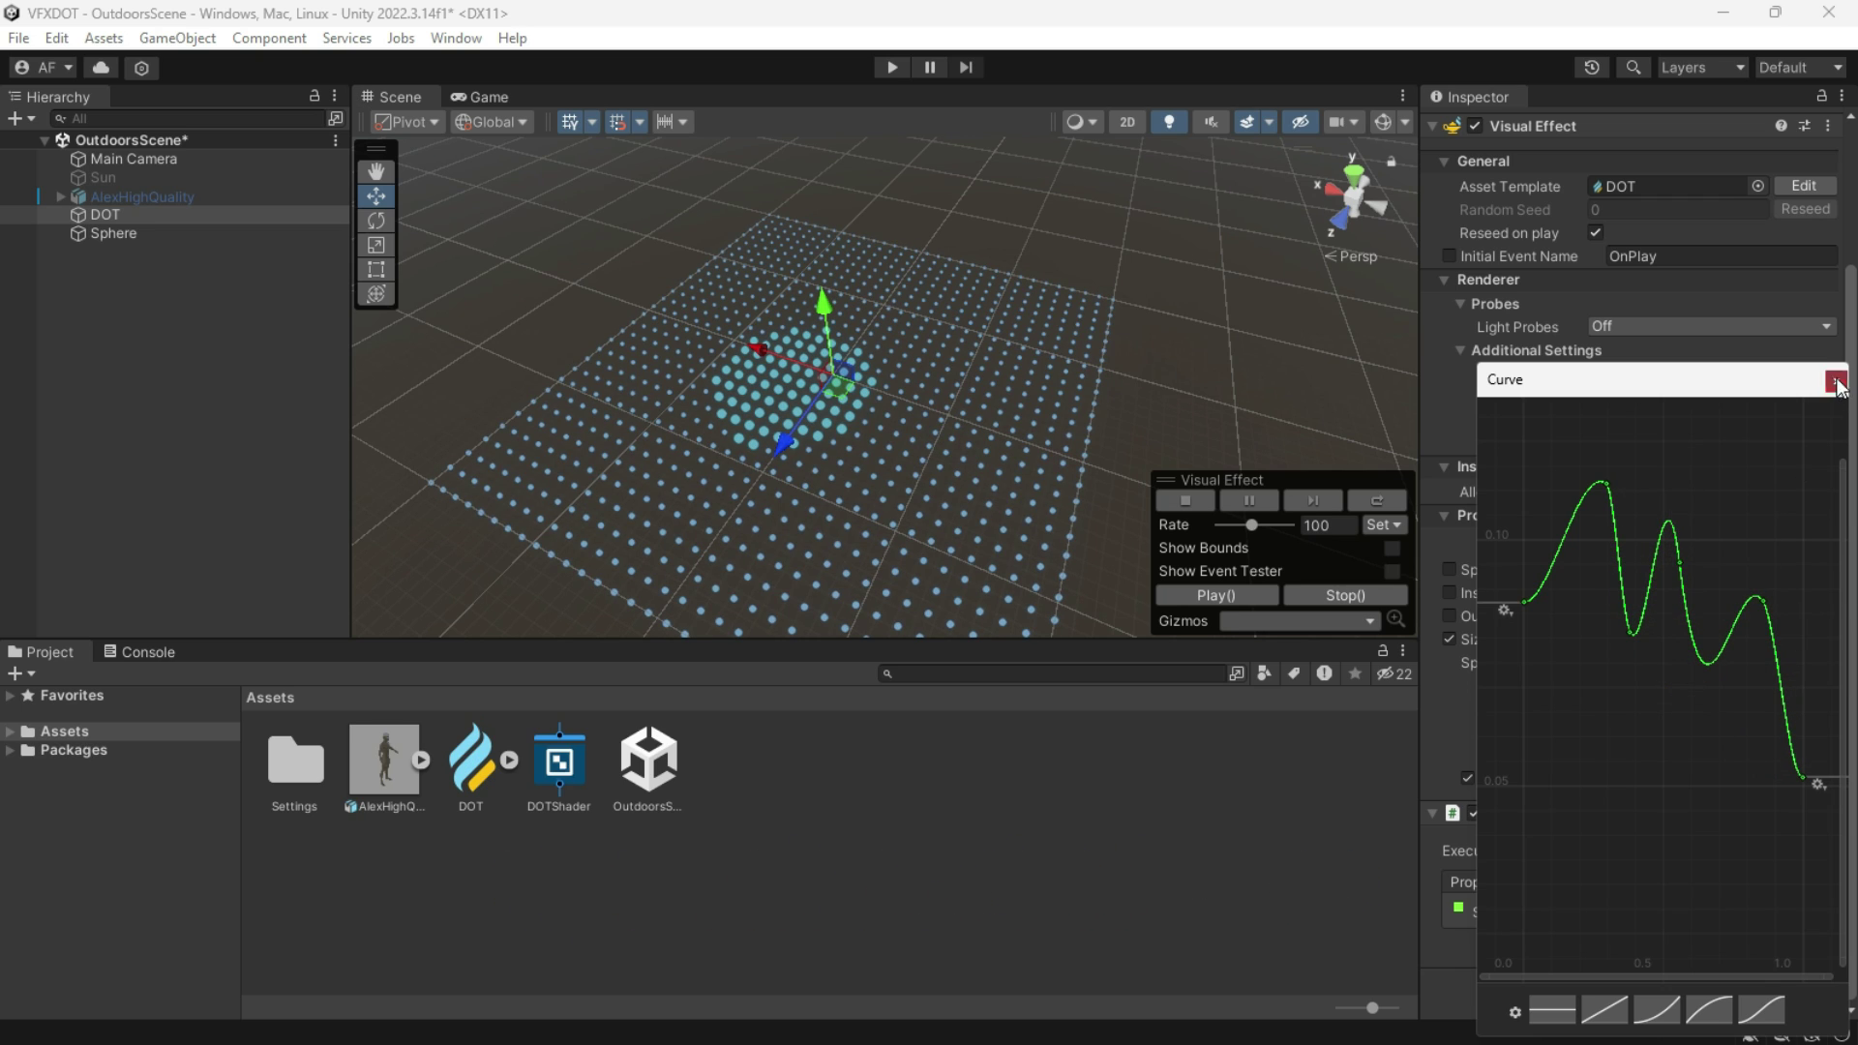
click(1836, 383)
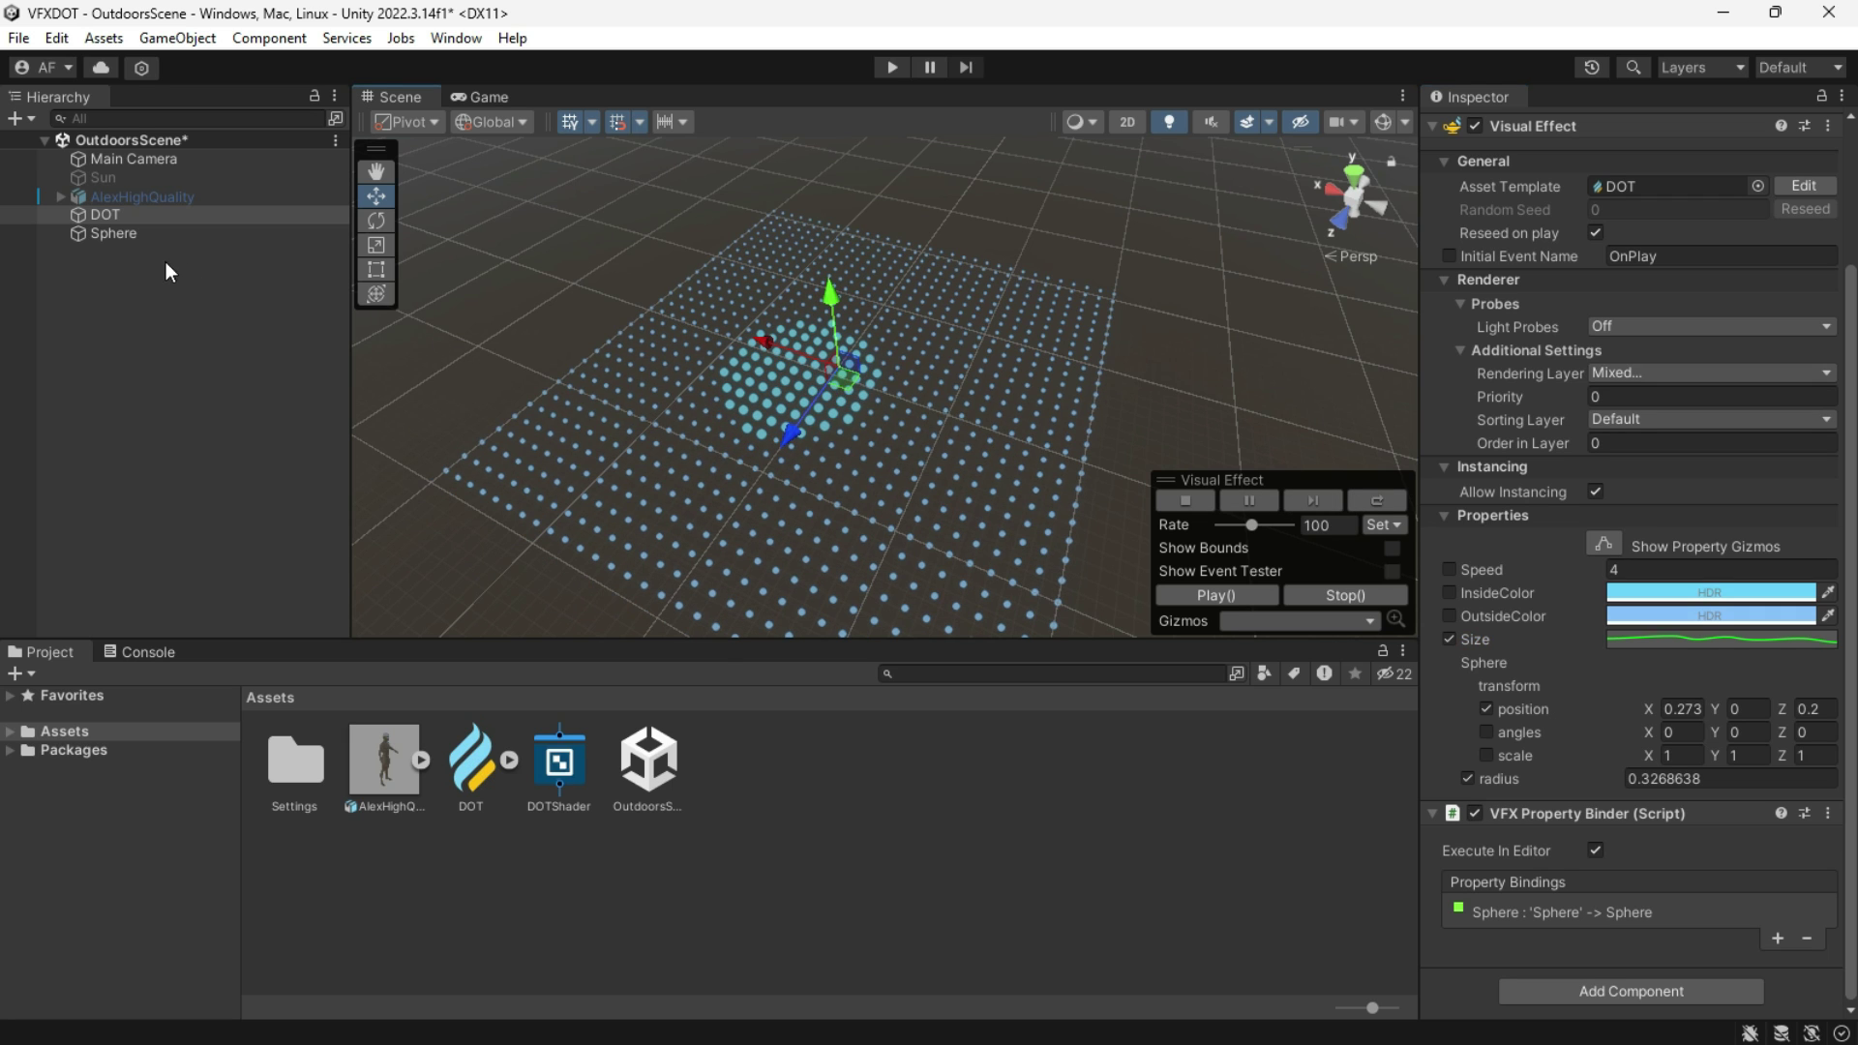
Step: Move the Sphere object to another spot on the dot grid to test the new sizes
click(124, 234)
drag(828, 404, 793, 426)
Step: Simplify DOT's Size curve by deleting a middle key and moving the remaining keys into one broad peak
click(136, 215)
scroll(1694, 649, down, 4)
click(1701, 643)
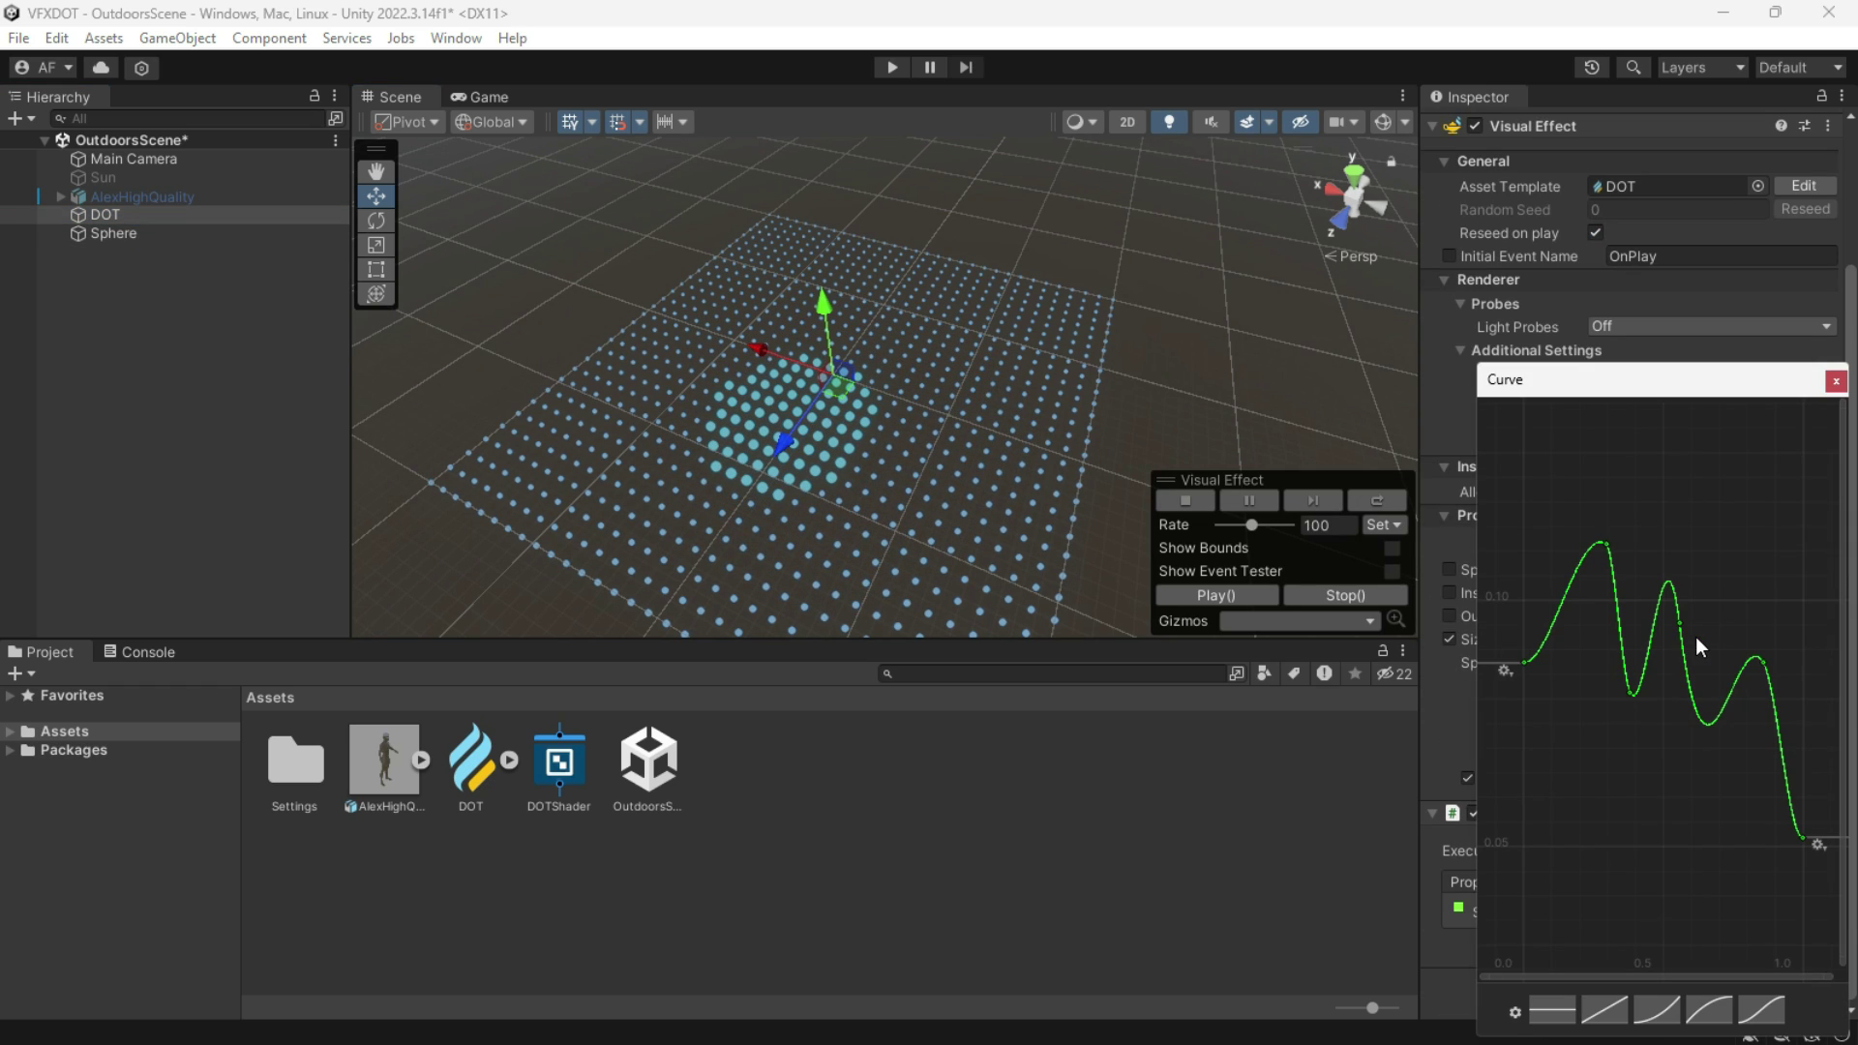
right_click(1683, 625)
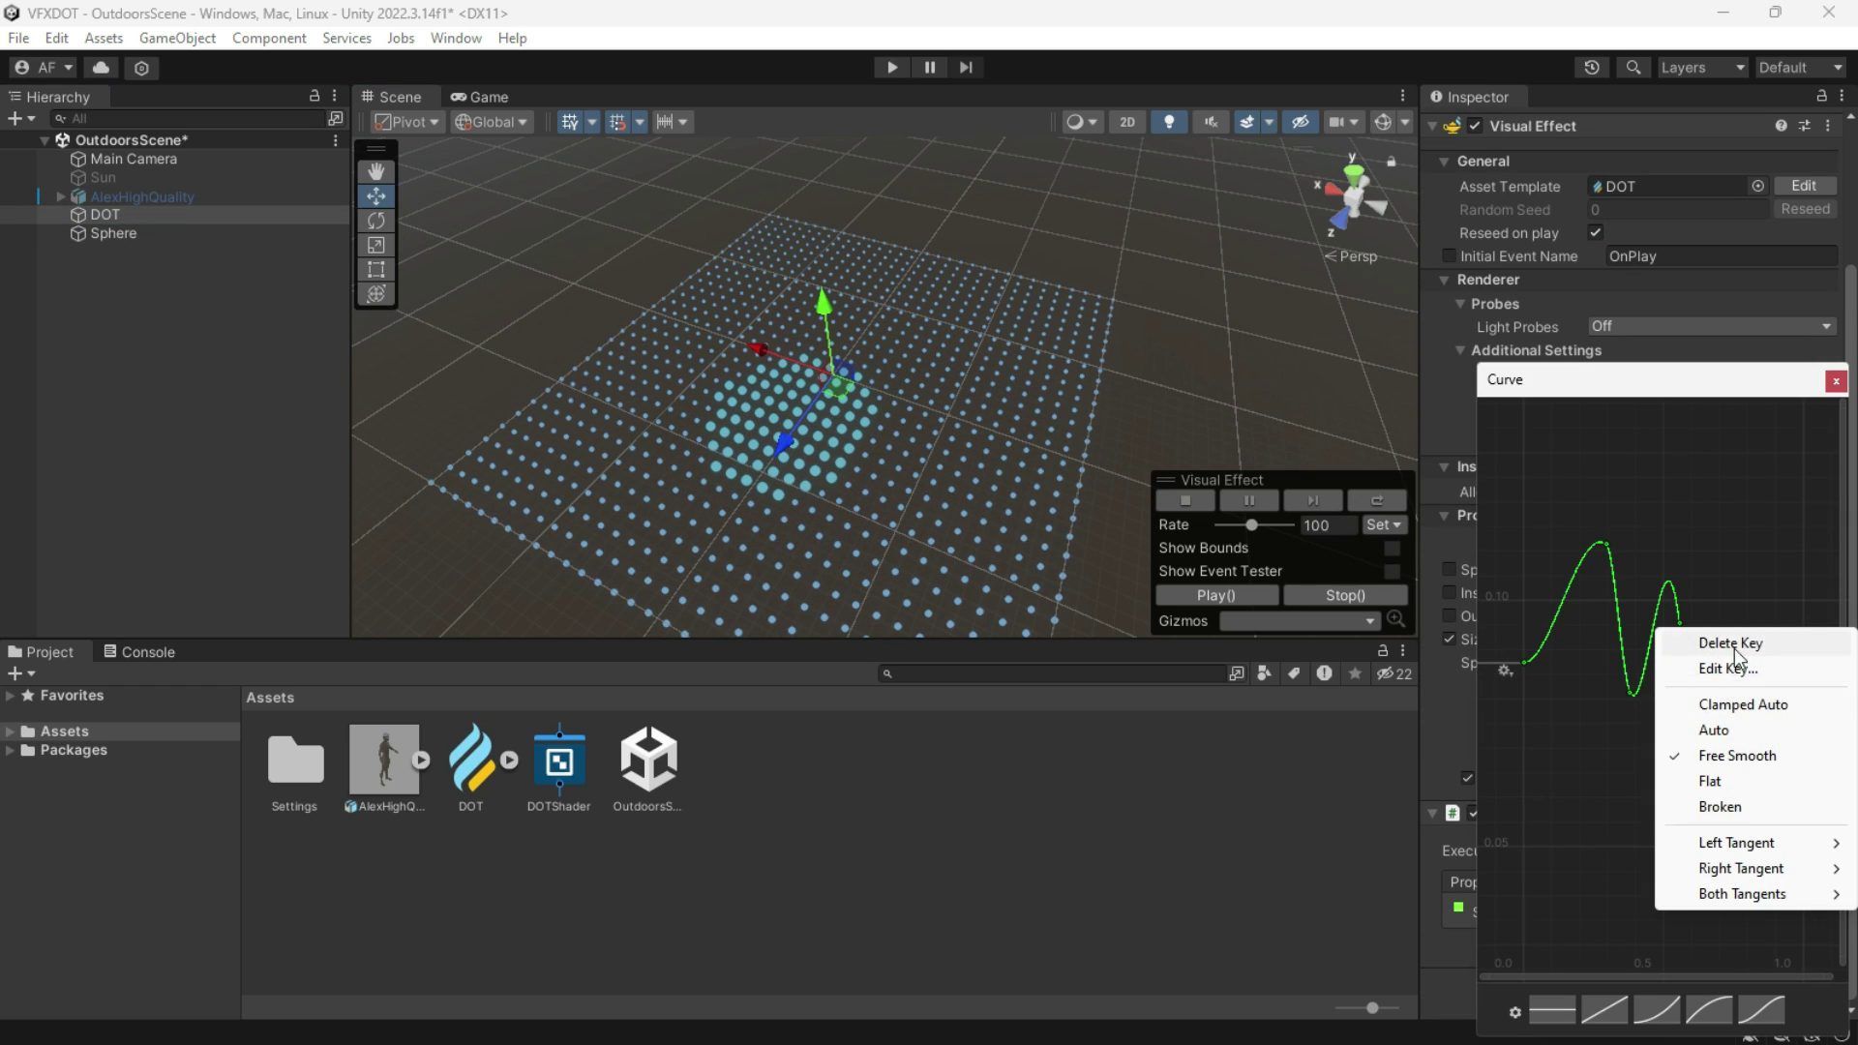
click(1701, 643)
drag(1764, 662, 1791, 724)
drag(1607, 544, 1670, 484)
click(1836, 381)
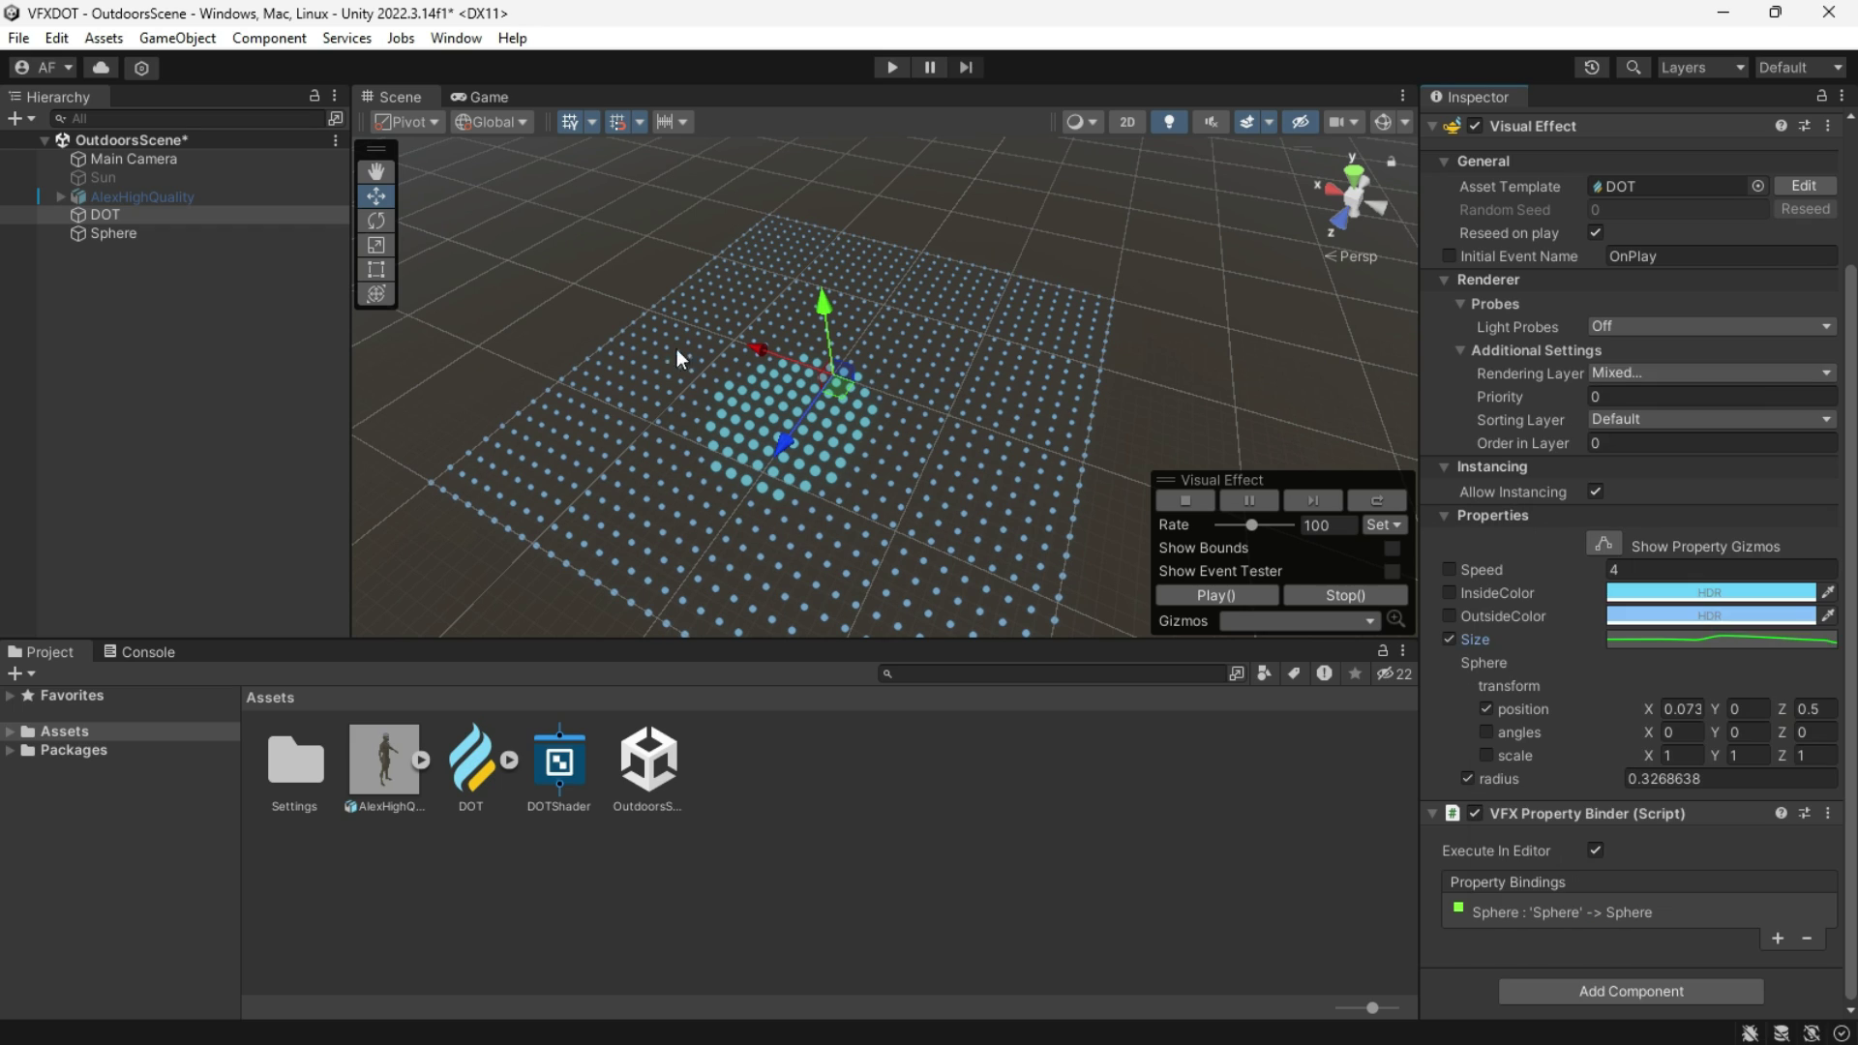
Step: Move the Sphere object across the dot grid to test the single-peak Size curve
click(114, 234)
drag(816, 413, 746, 394)
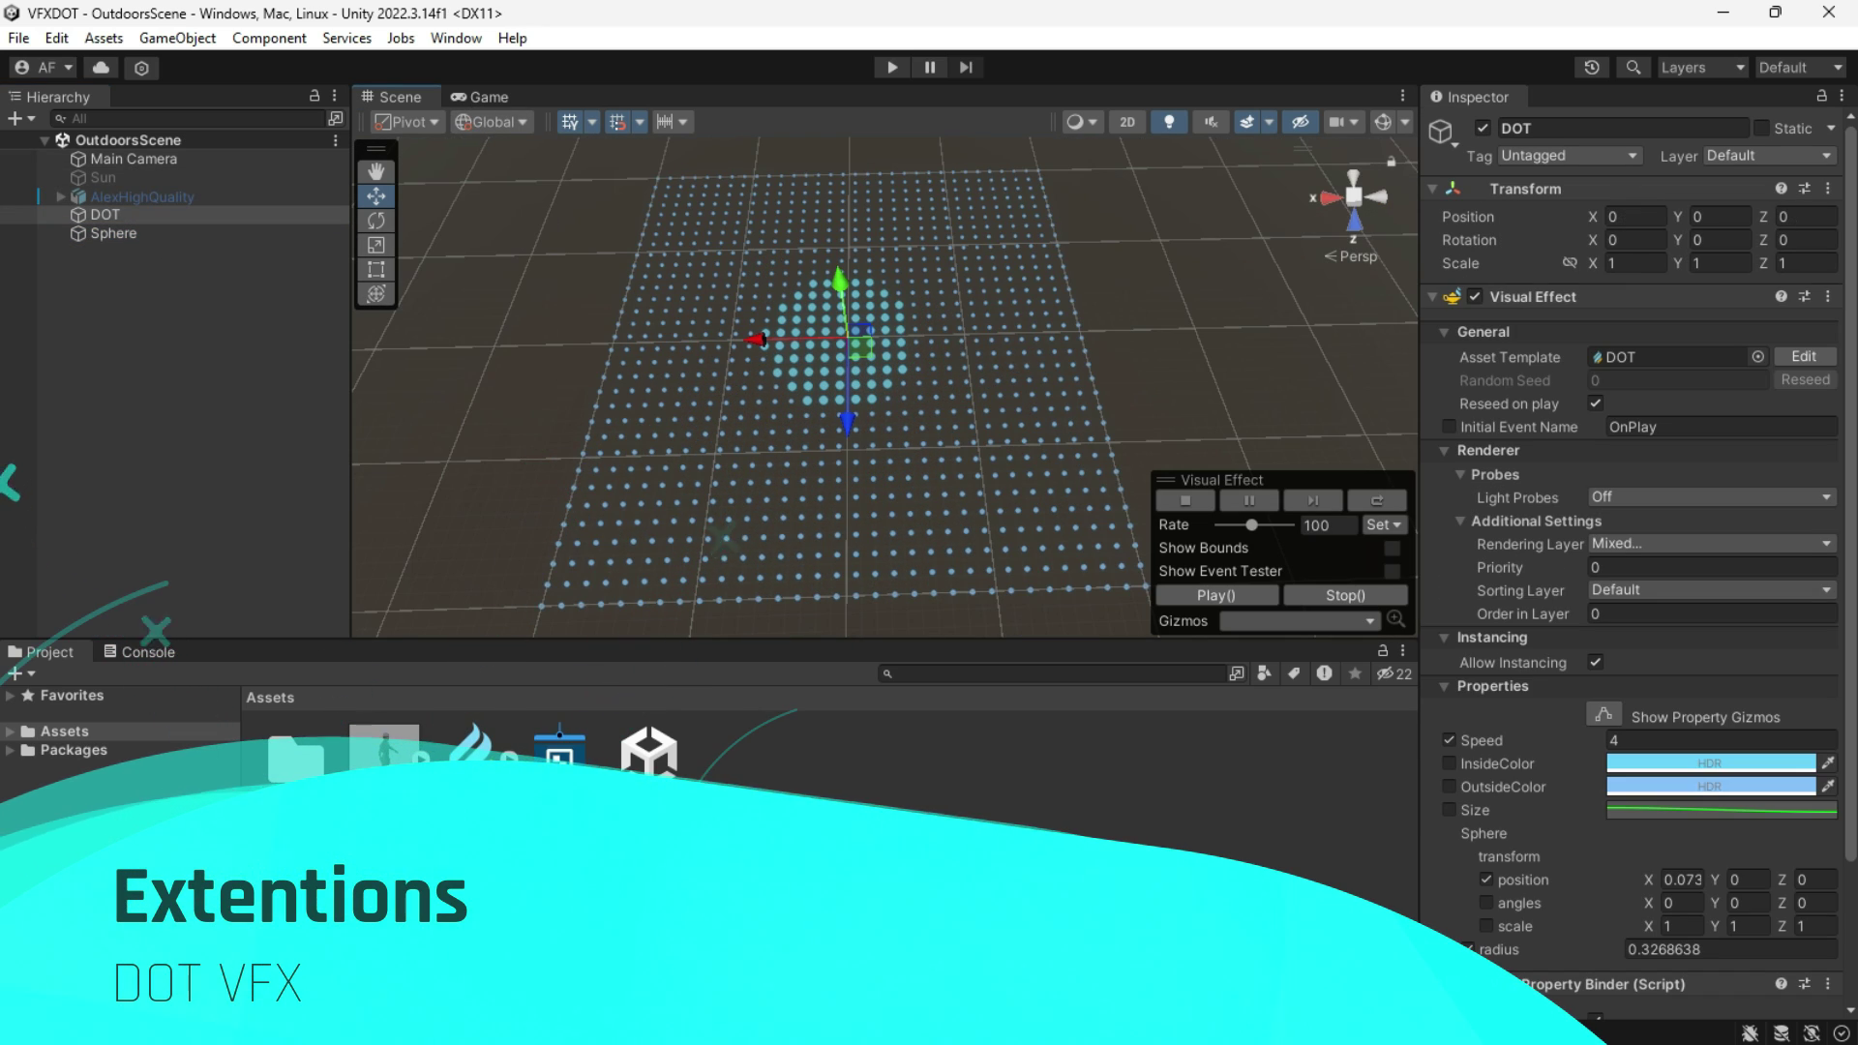
Step: Duplicate the DOT visual effect asset and name the copy DOT Extention 1
click(736, 823)
click(477, 774)
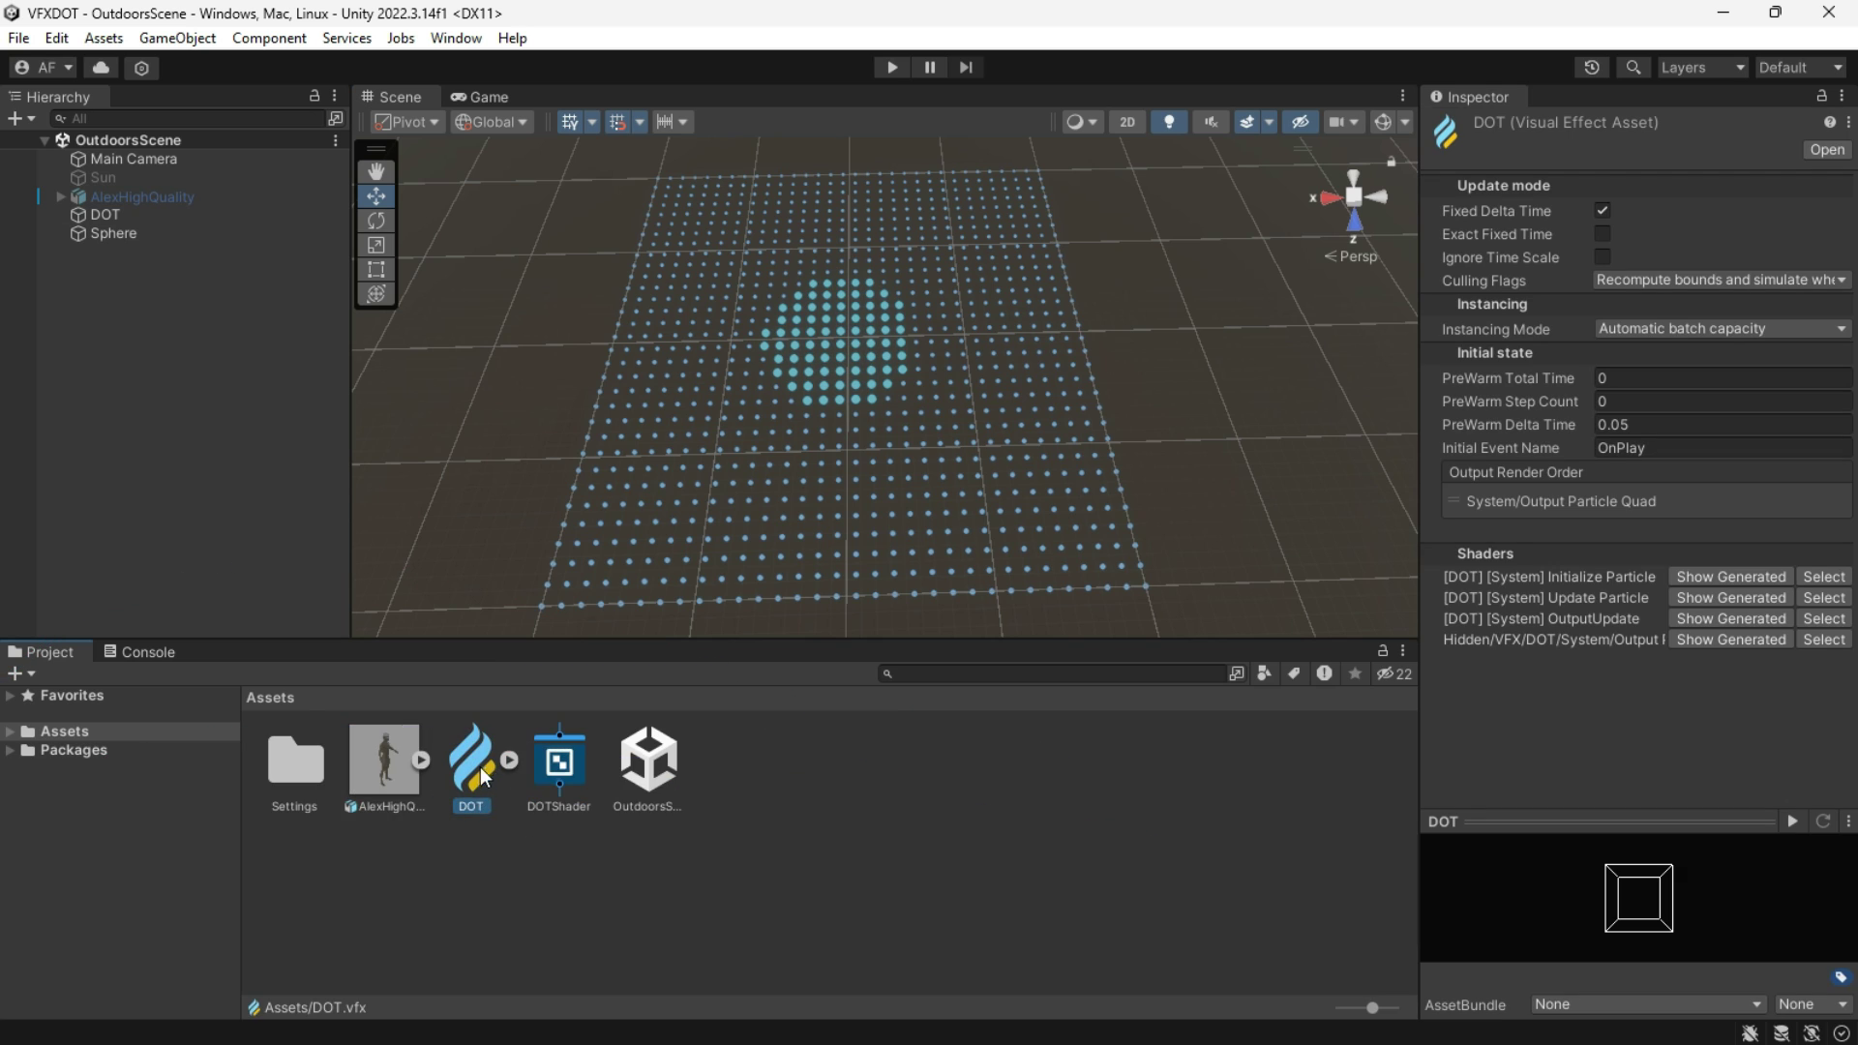
key(ctrl+d)
key(F2)
text(DOT Ex)
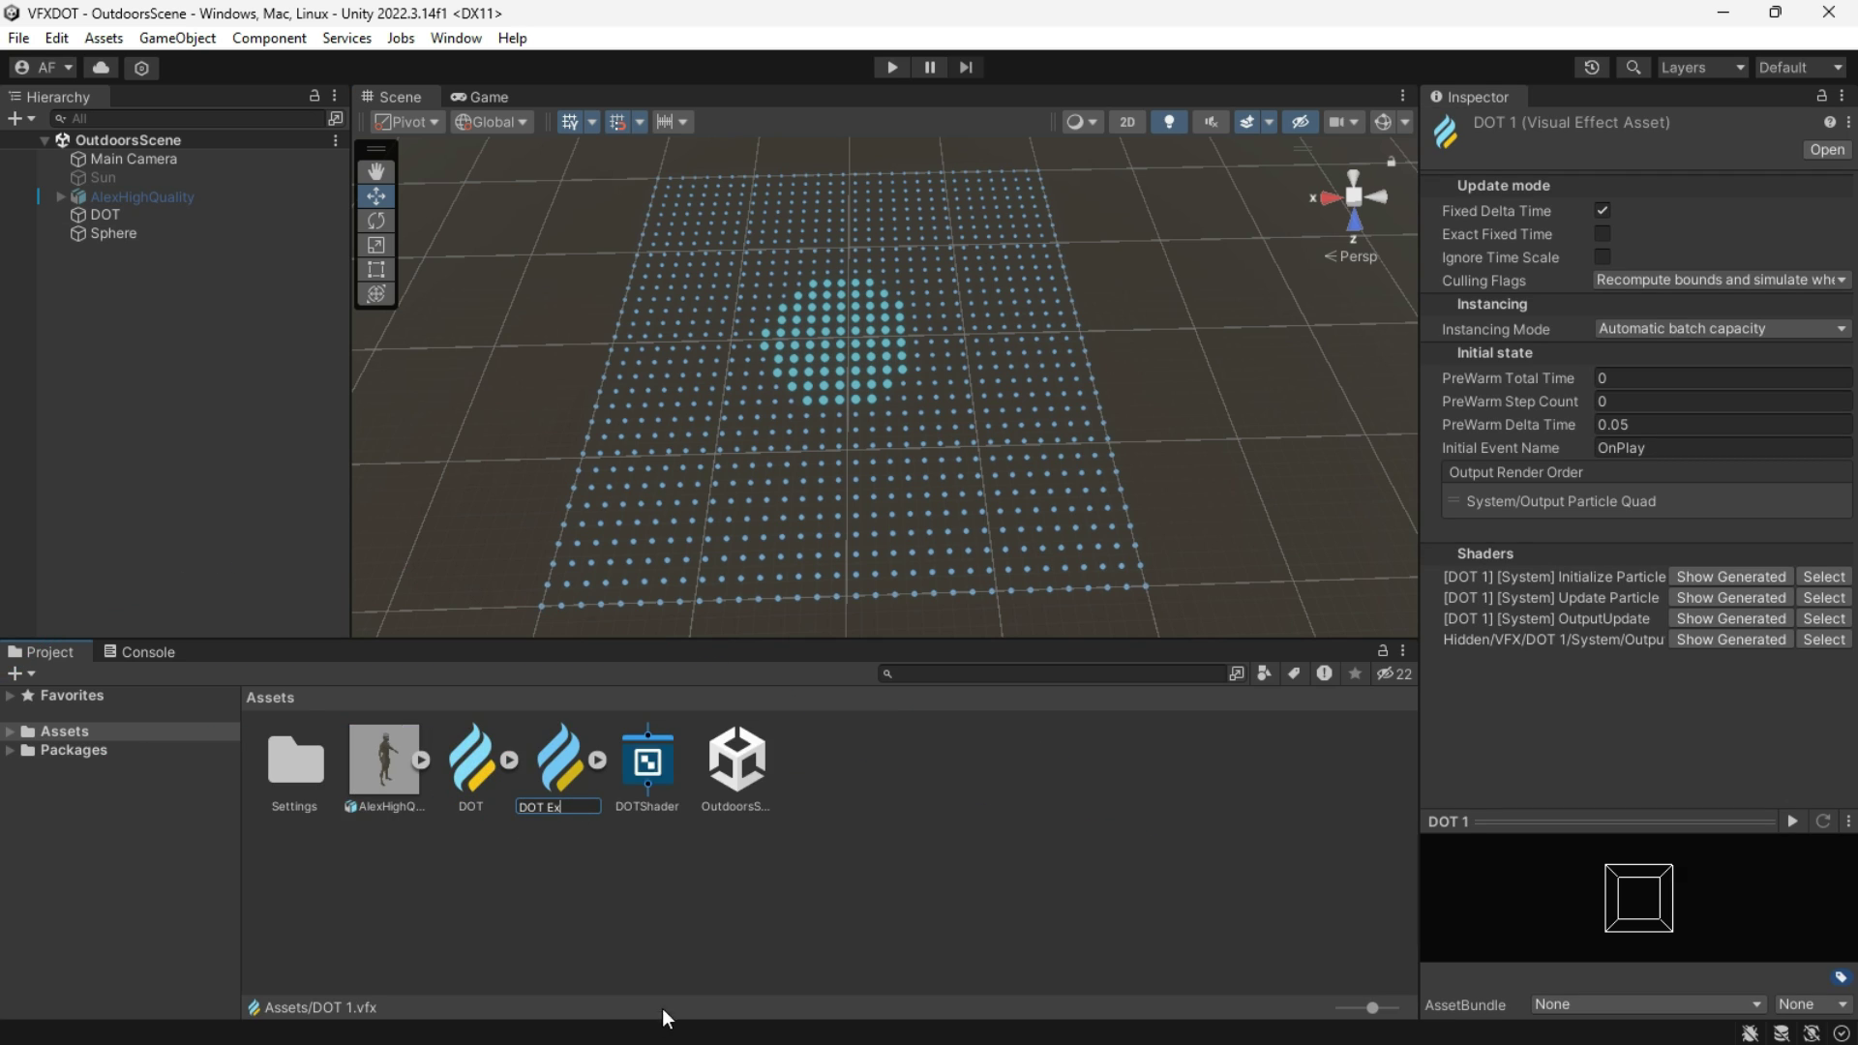
text(tention 1)
Step: Assign DOT Extention 1 as the DOT object's asset template, open its graph and close the old DOT graph
click(105, 215)
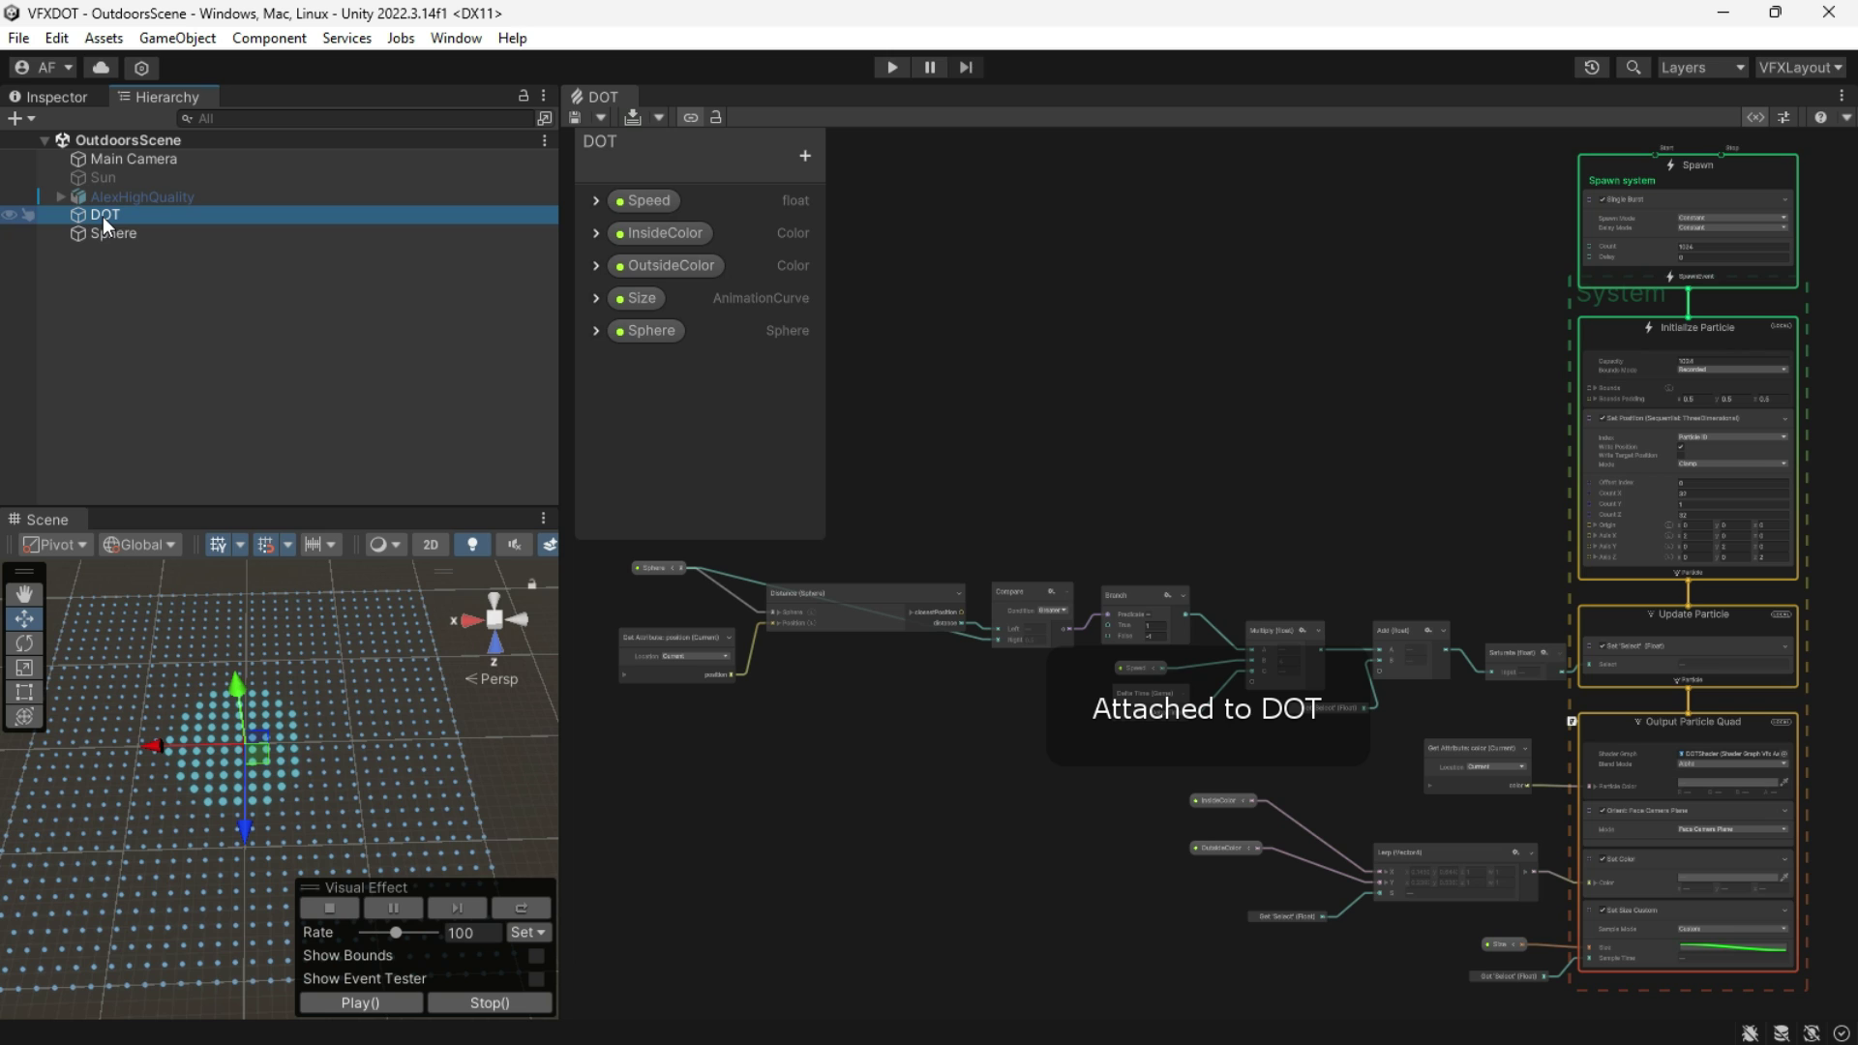
click(58, 97)
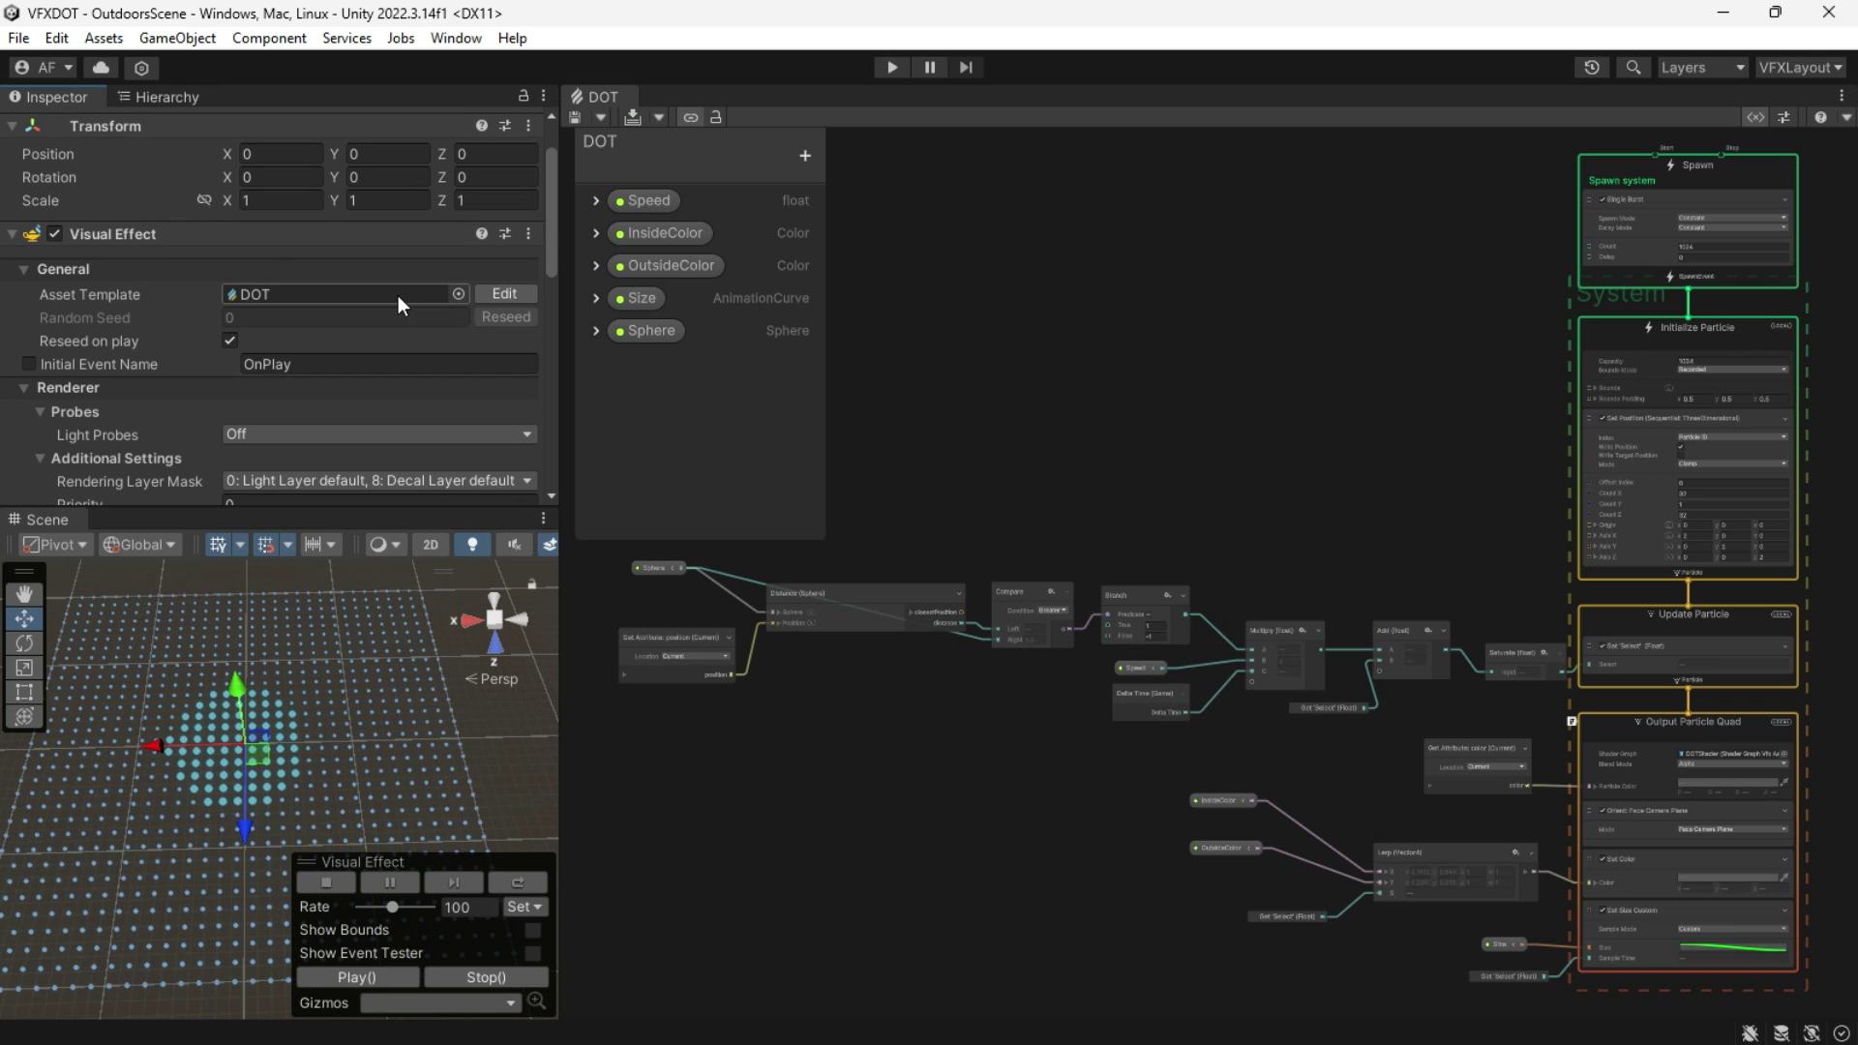
click(459, 295)
double_click(542, 391)
double_click(335, 302)
right_click(610, 95)
click(686, 138)
Step: Set Count X, Count Y and Count Z of the sequential Set Position block in Initialize Particle to 10
middle_drag(1313, 446, 1017, 527)
scroll(1189, 456, down, 2)
scroll(1249, 392, up, 3)
scroll(1214, 374, down, 1)
middle_drag(1214, 373, 1069, 513)
scroll(1069, 511, up, 5)
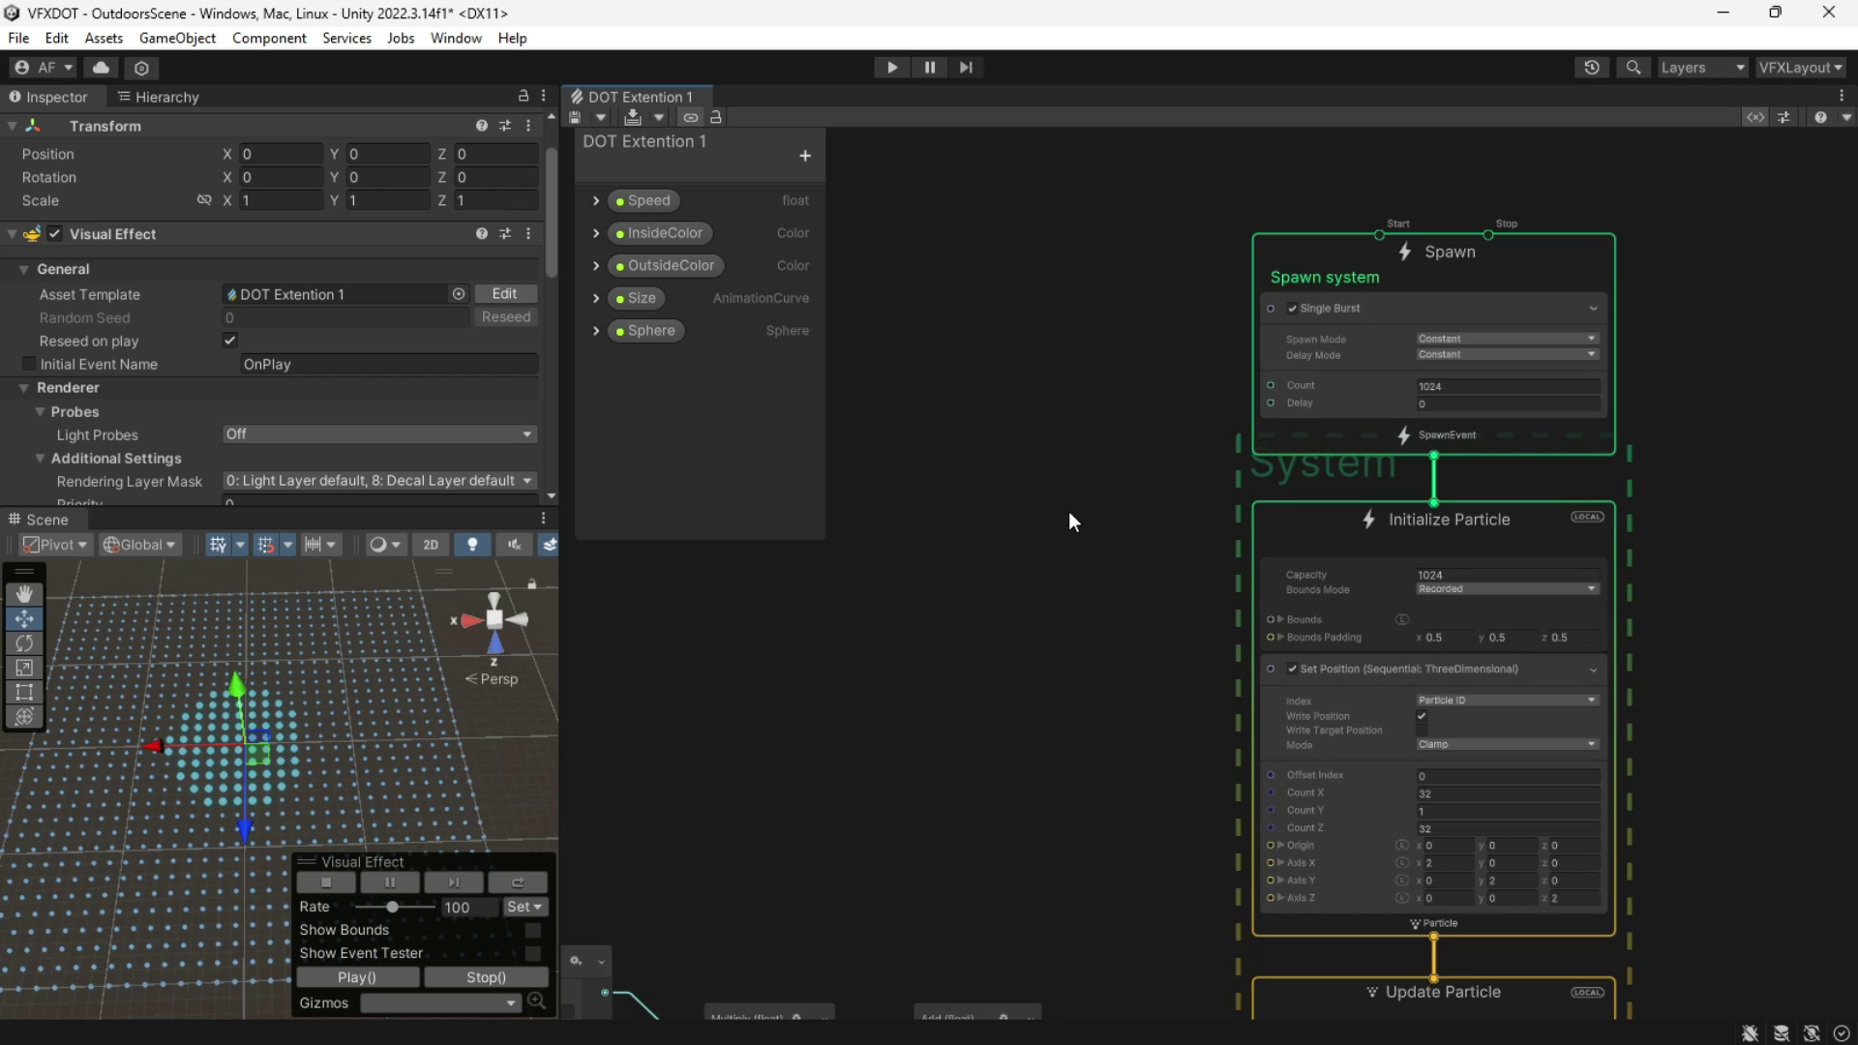
middle_drag(1645, 671, 1688, 643)
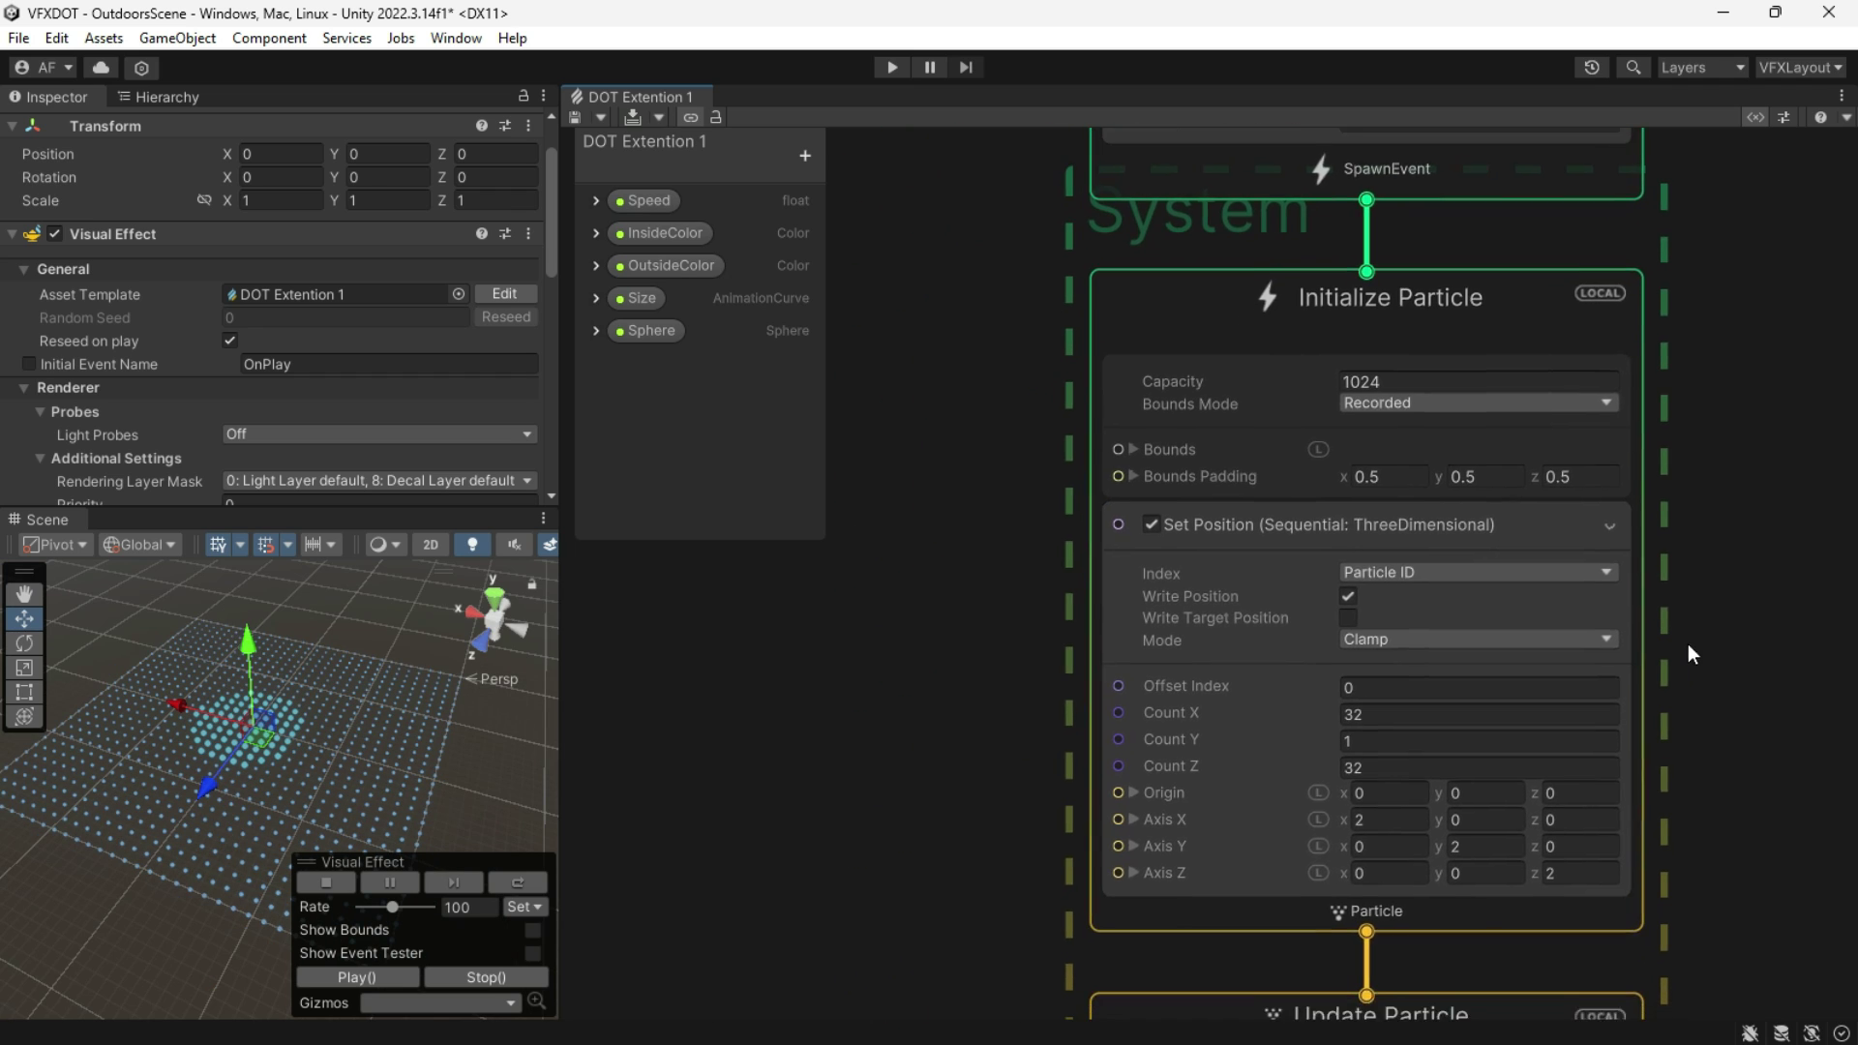
scroll(1673, 678, up, 1)
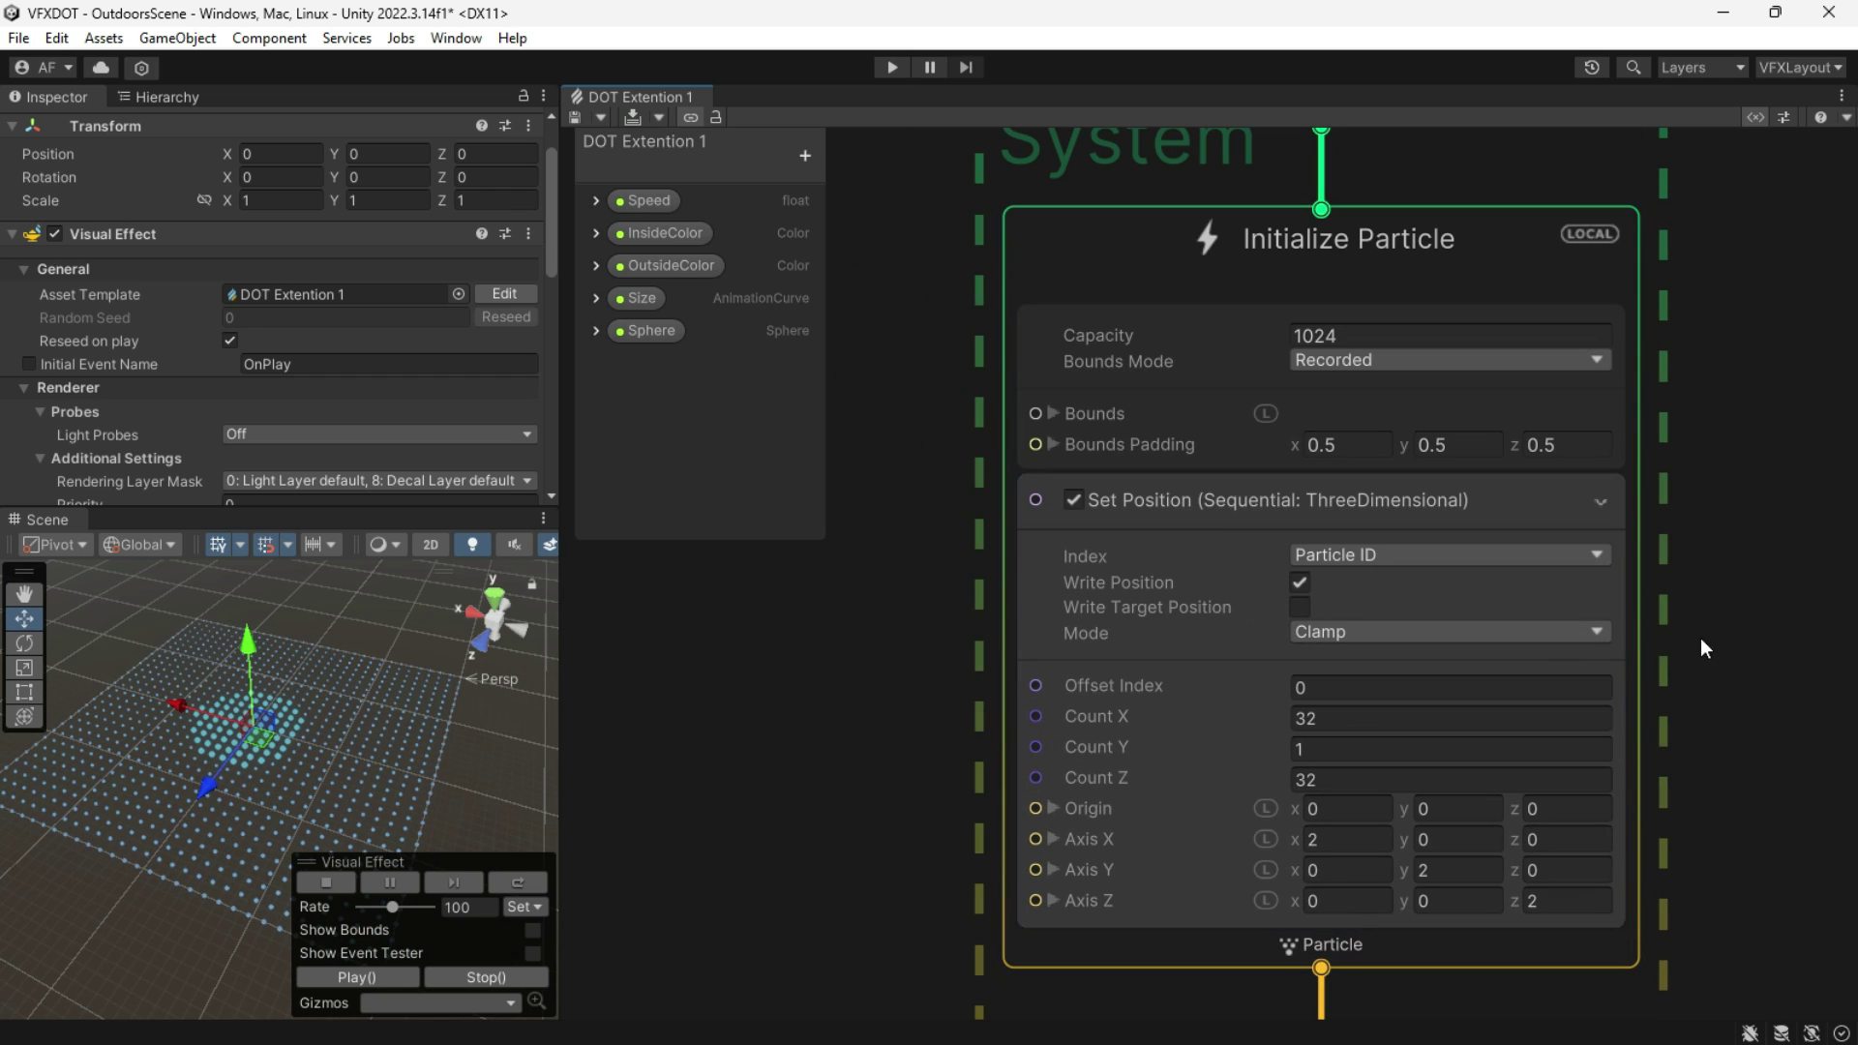
click(1322, 726)
text(10)
click(1293, 738)
text(10)
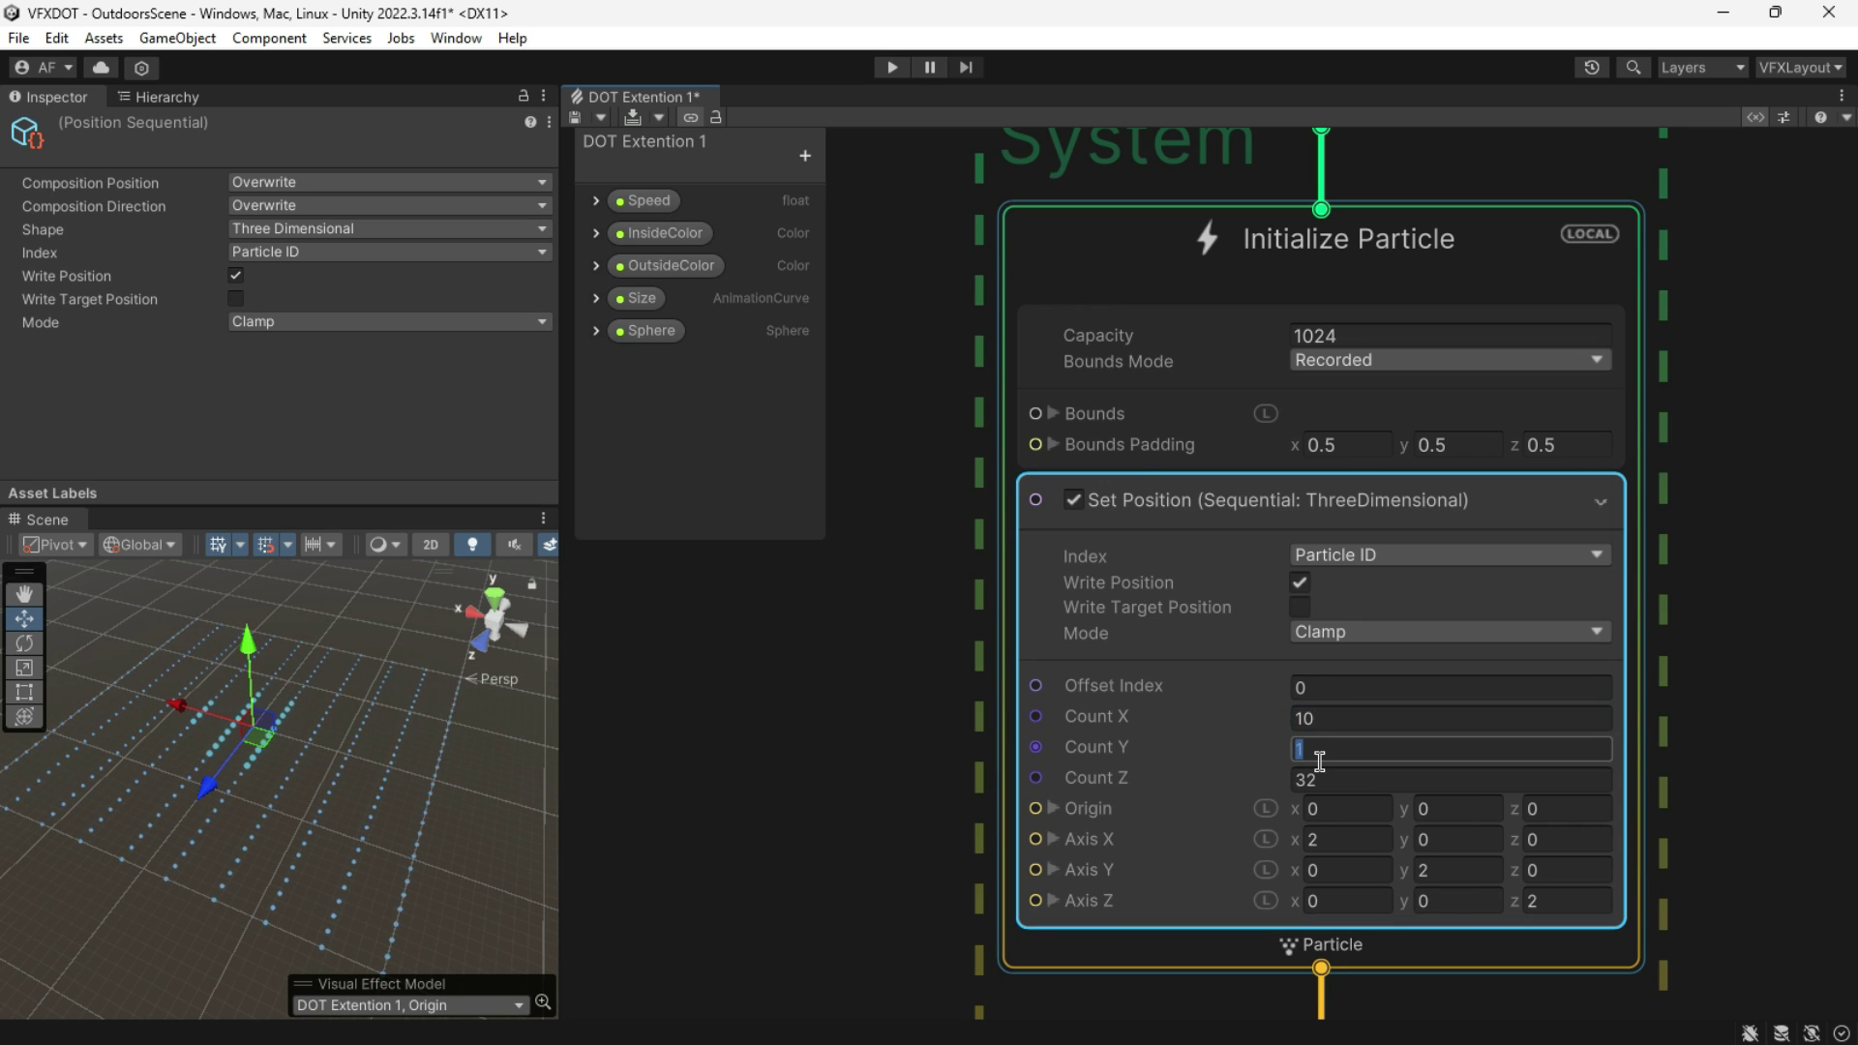
click(1335, 777)
text(10)
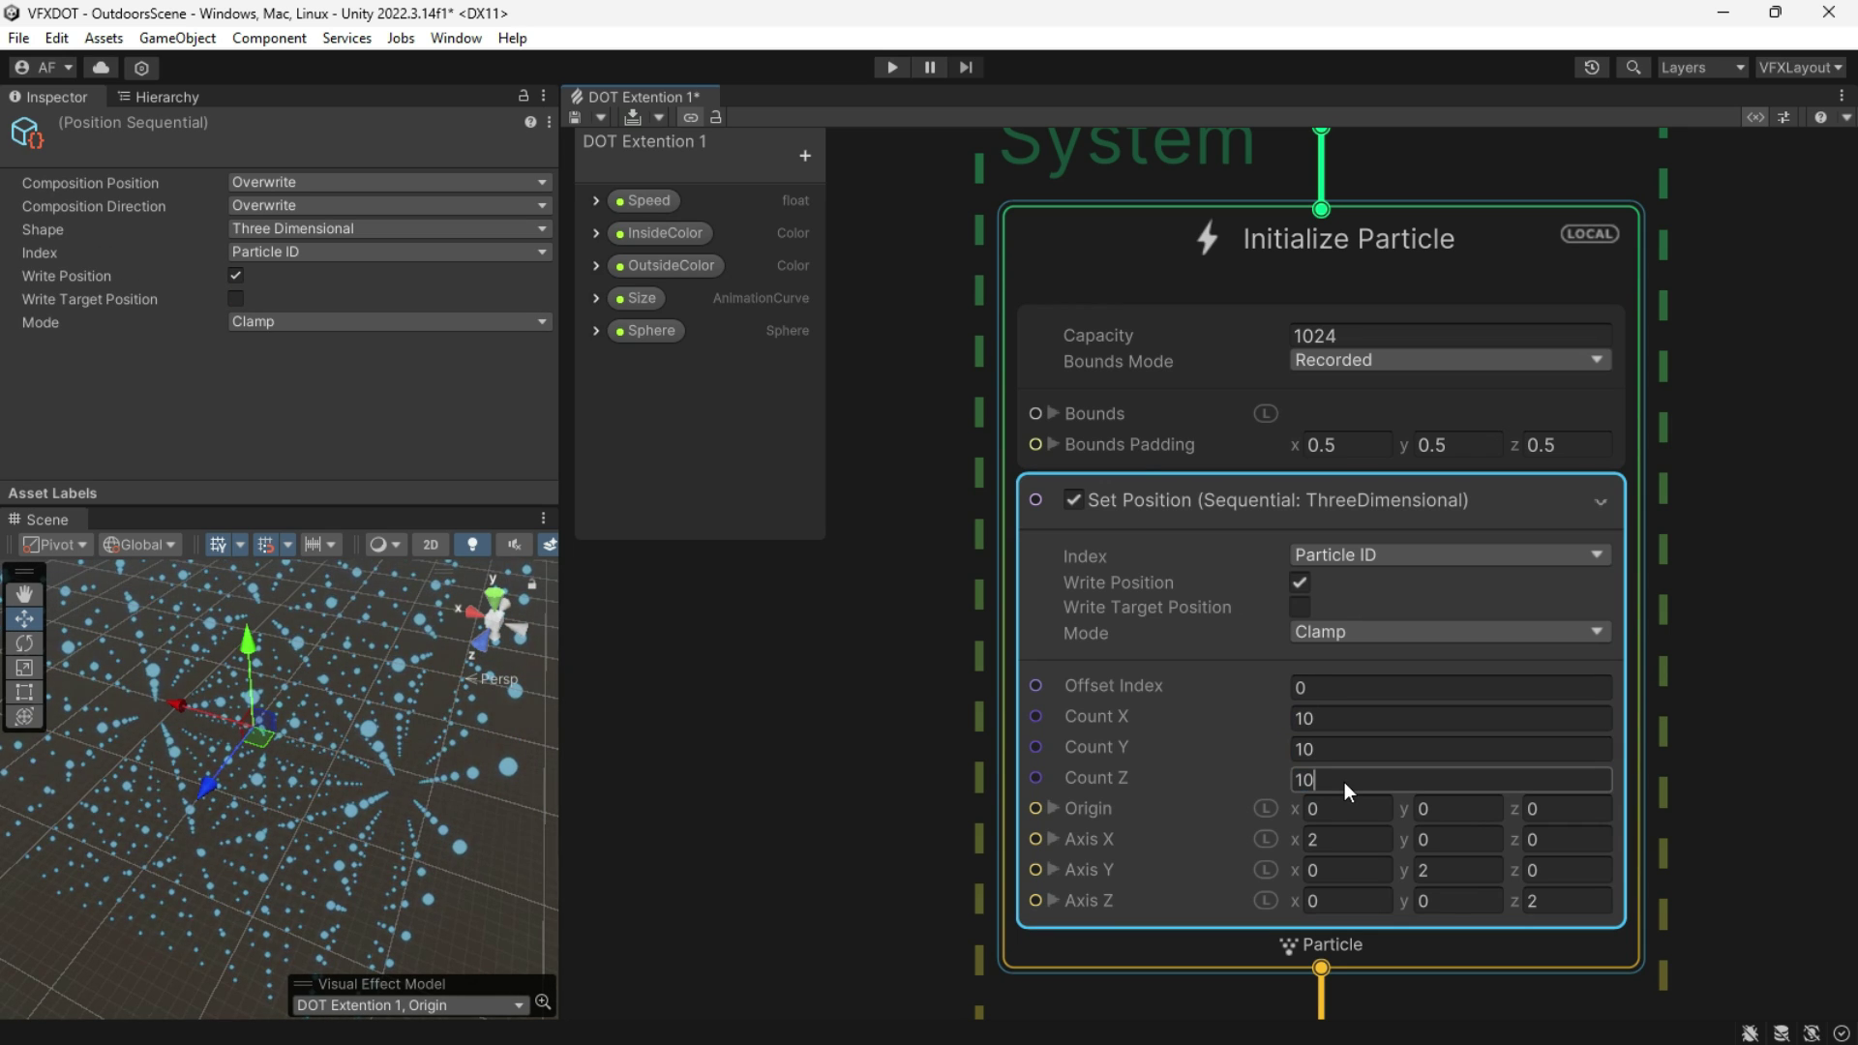
Step: Set the Initialize Particle capacity to 1000 and the Set Position block's Axis X, Y and Z lengths to 1
right_drag(238, 681, 144, 598)
right_drag(119, 556, 219, 590)
click(1355, 333)
text(10)
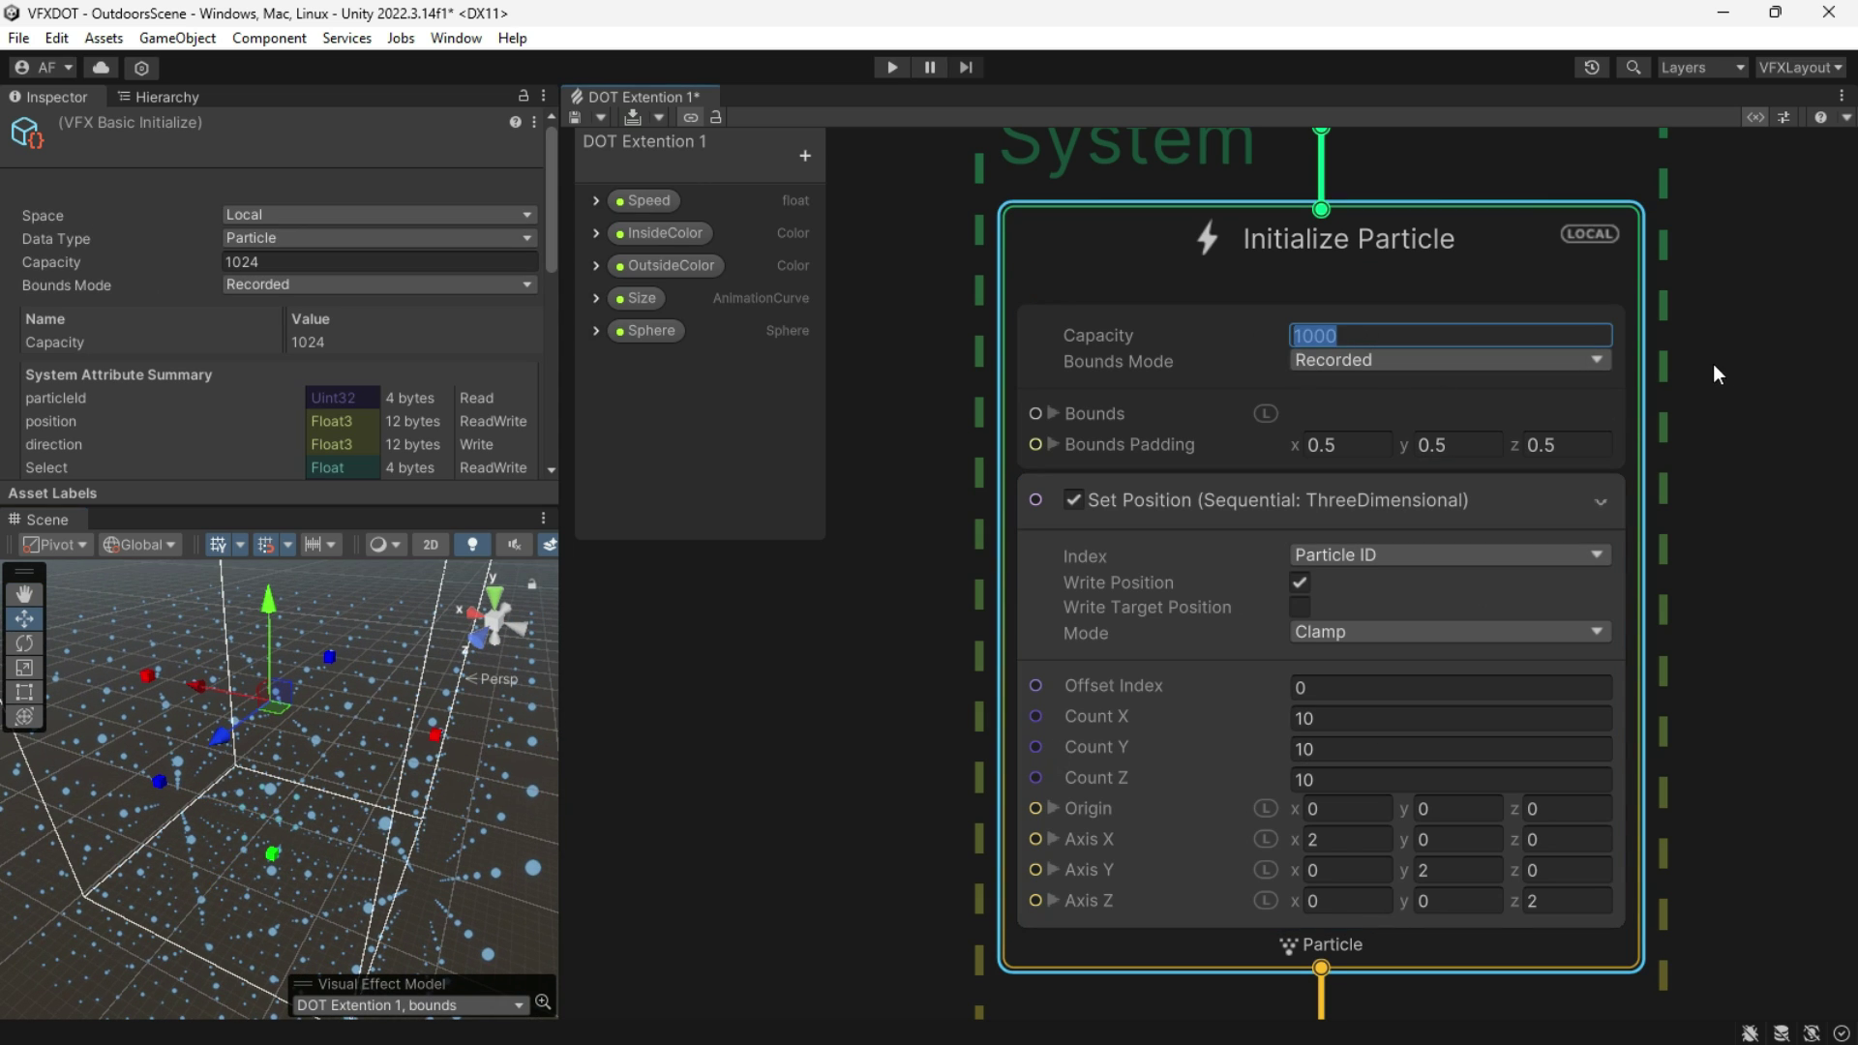
middle_drag(1654, 252, 1699, 582)
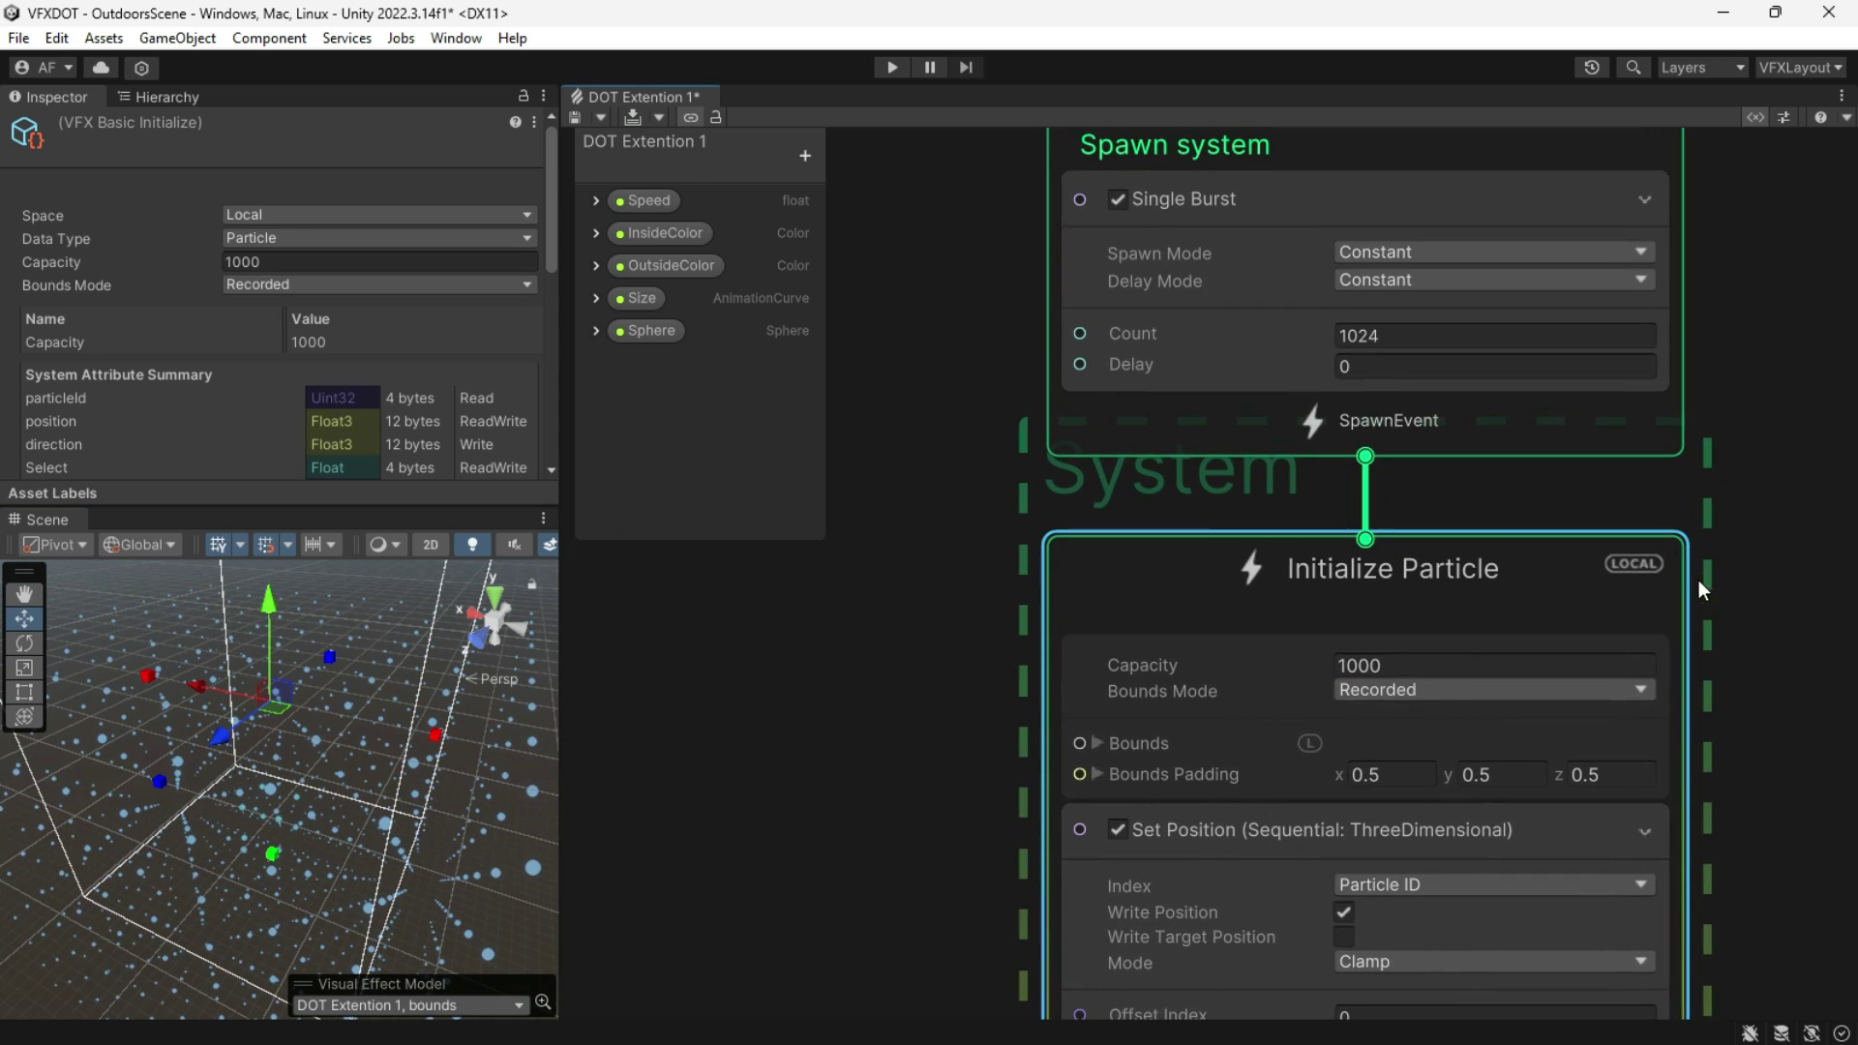
click(1392, 370)
click(1758, 672)
scroll(1717, 555, down, 5)
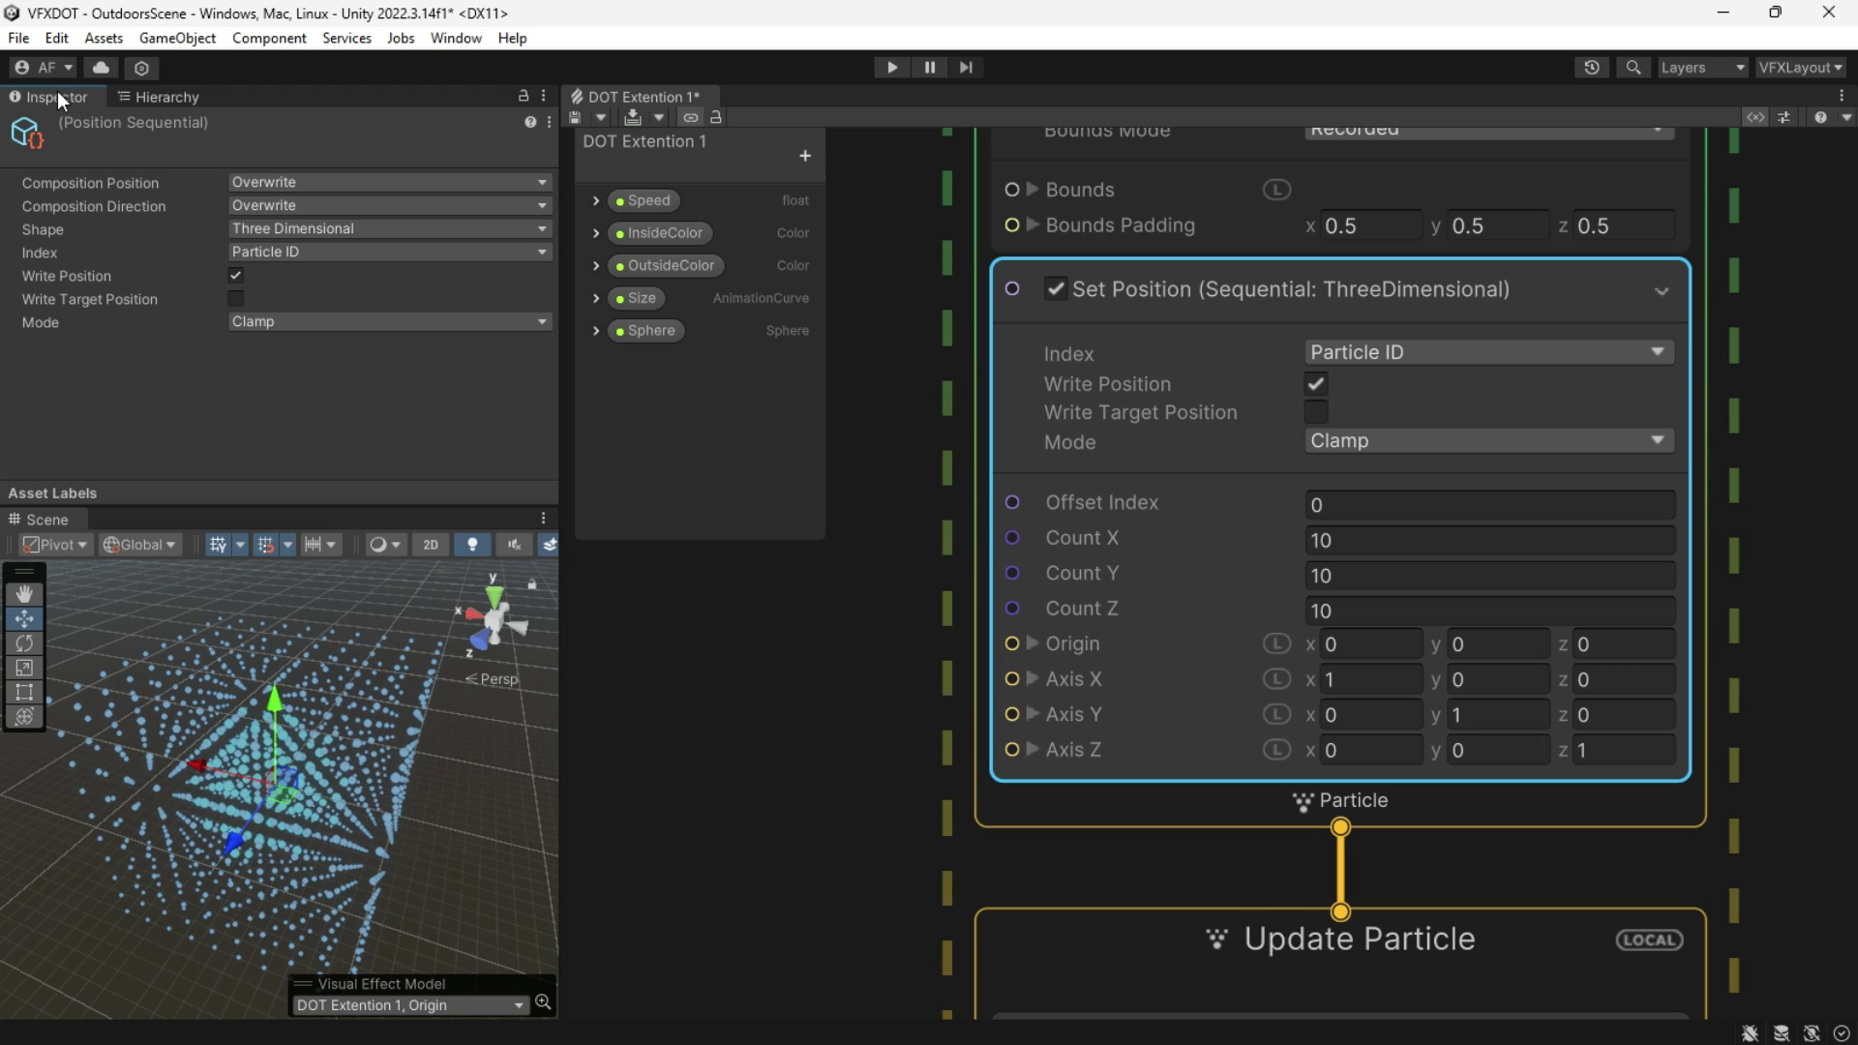
Step: Select the Sphere object and move it within the three-dimensional block of dots
click(159, 97)
click(116, 234)
click(288, 798)
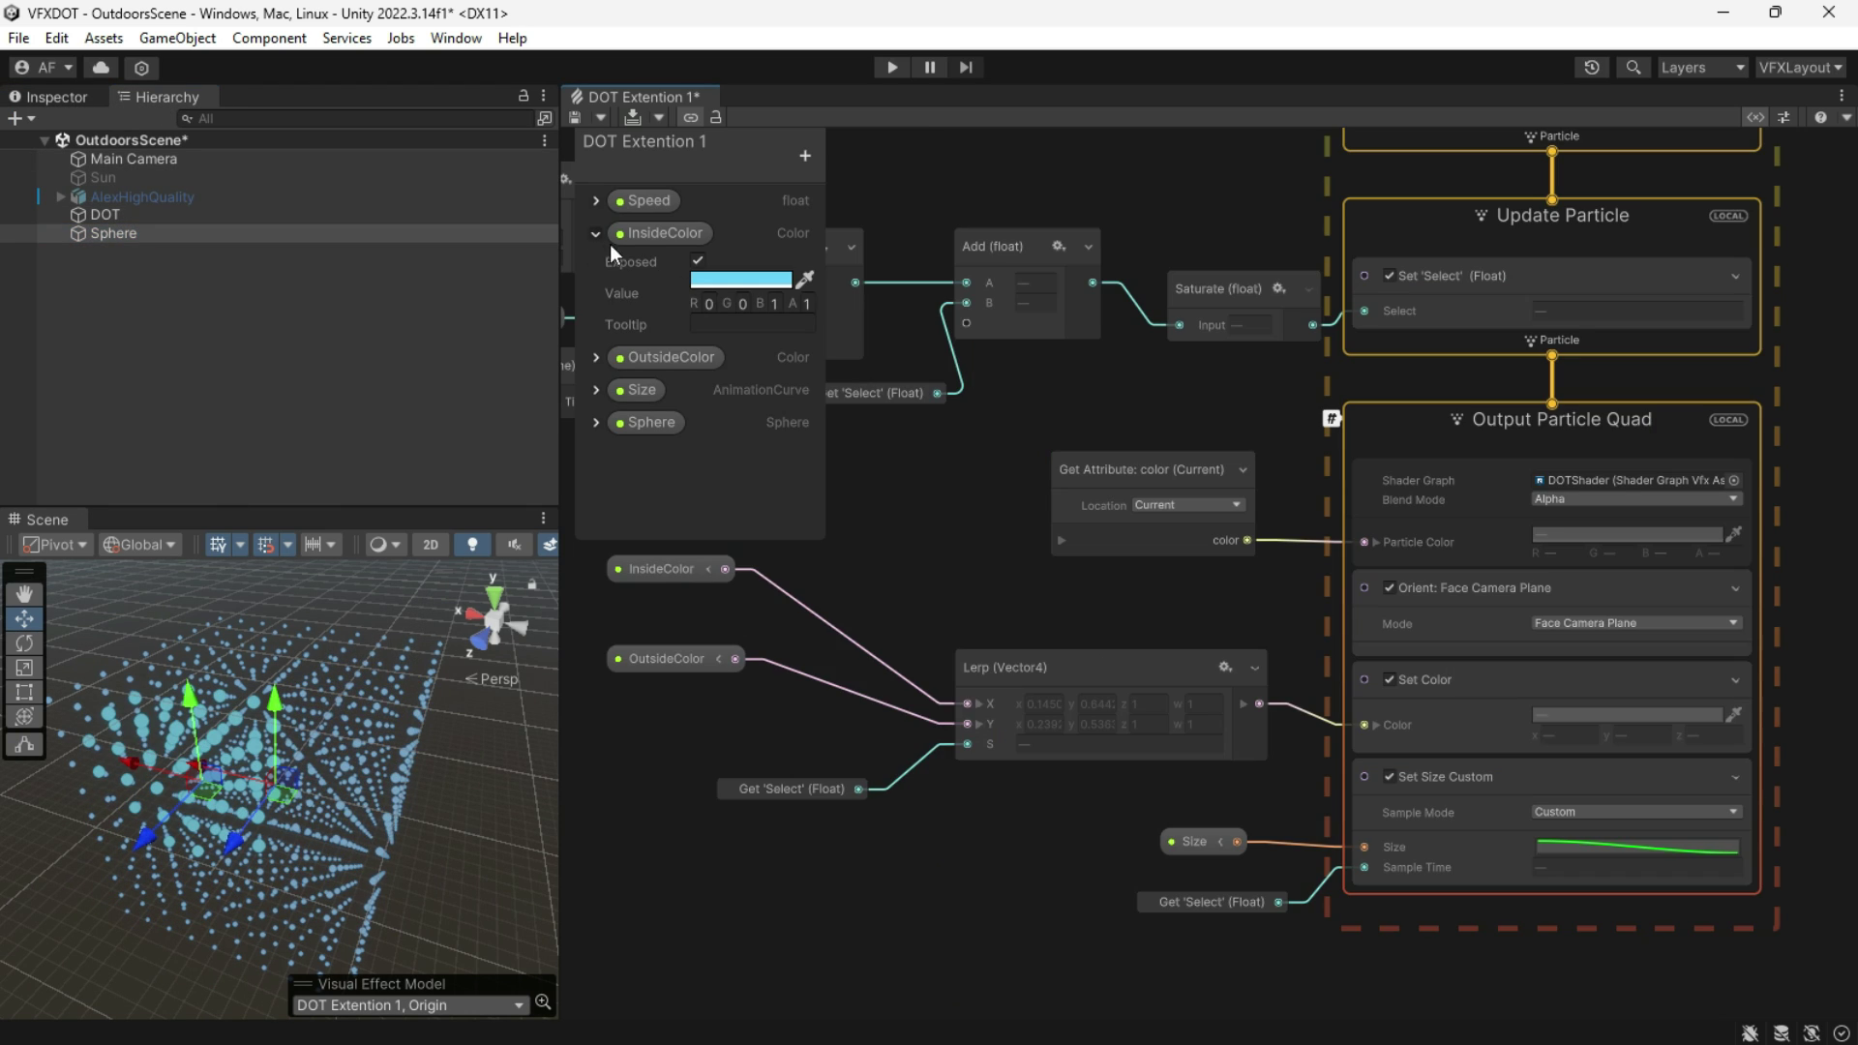
Step: Raise the HDR intensity of the exposed InsideColor property
click(706, 280)
drag(863, 765, 876, 767)
click(982, 254)
click(690, 346)
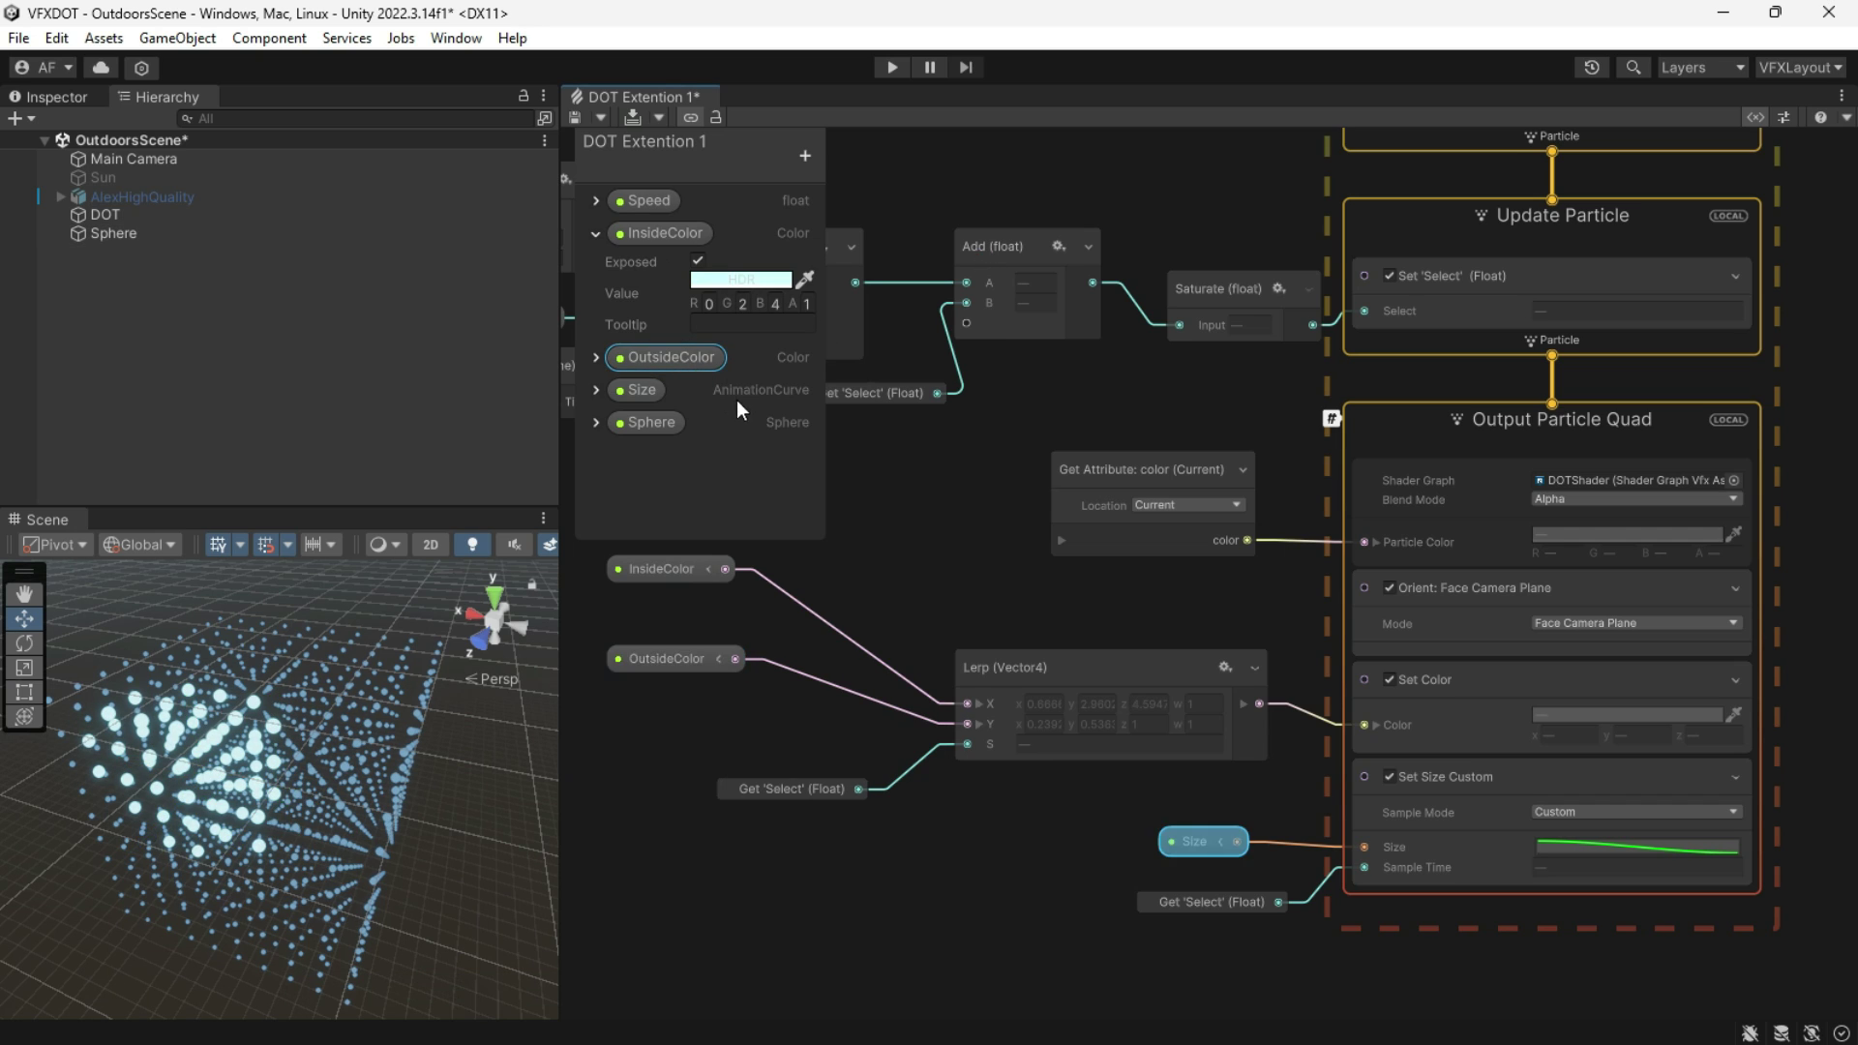
Step: Set the HDR intensity of the exposed OutsideColor property to 1
click(597, 357)
click(737, 406)
drag(877, 898, 886, 902)
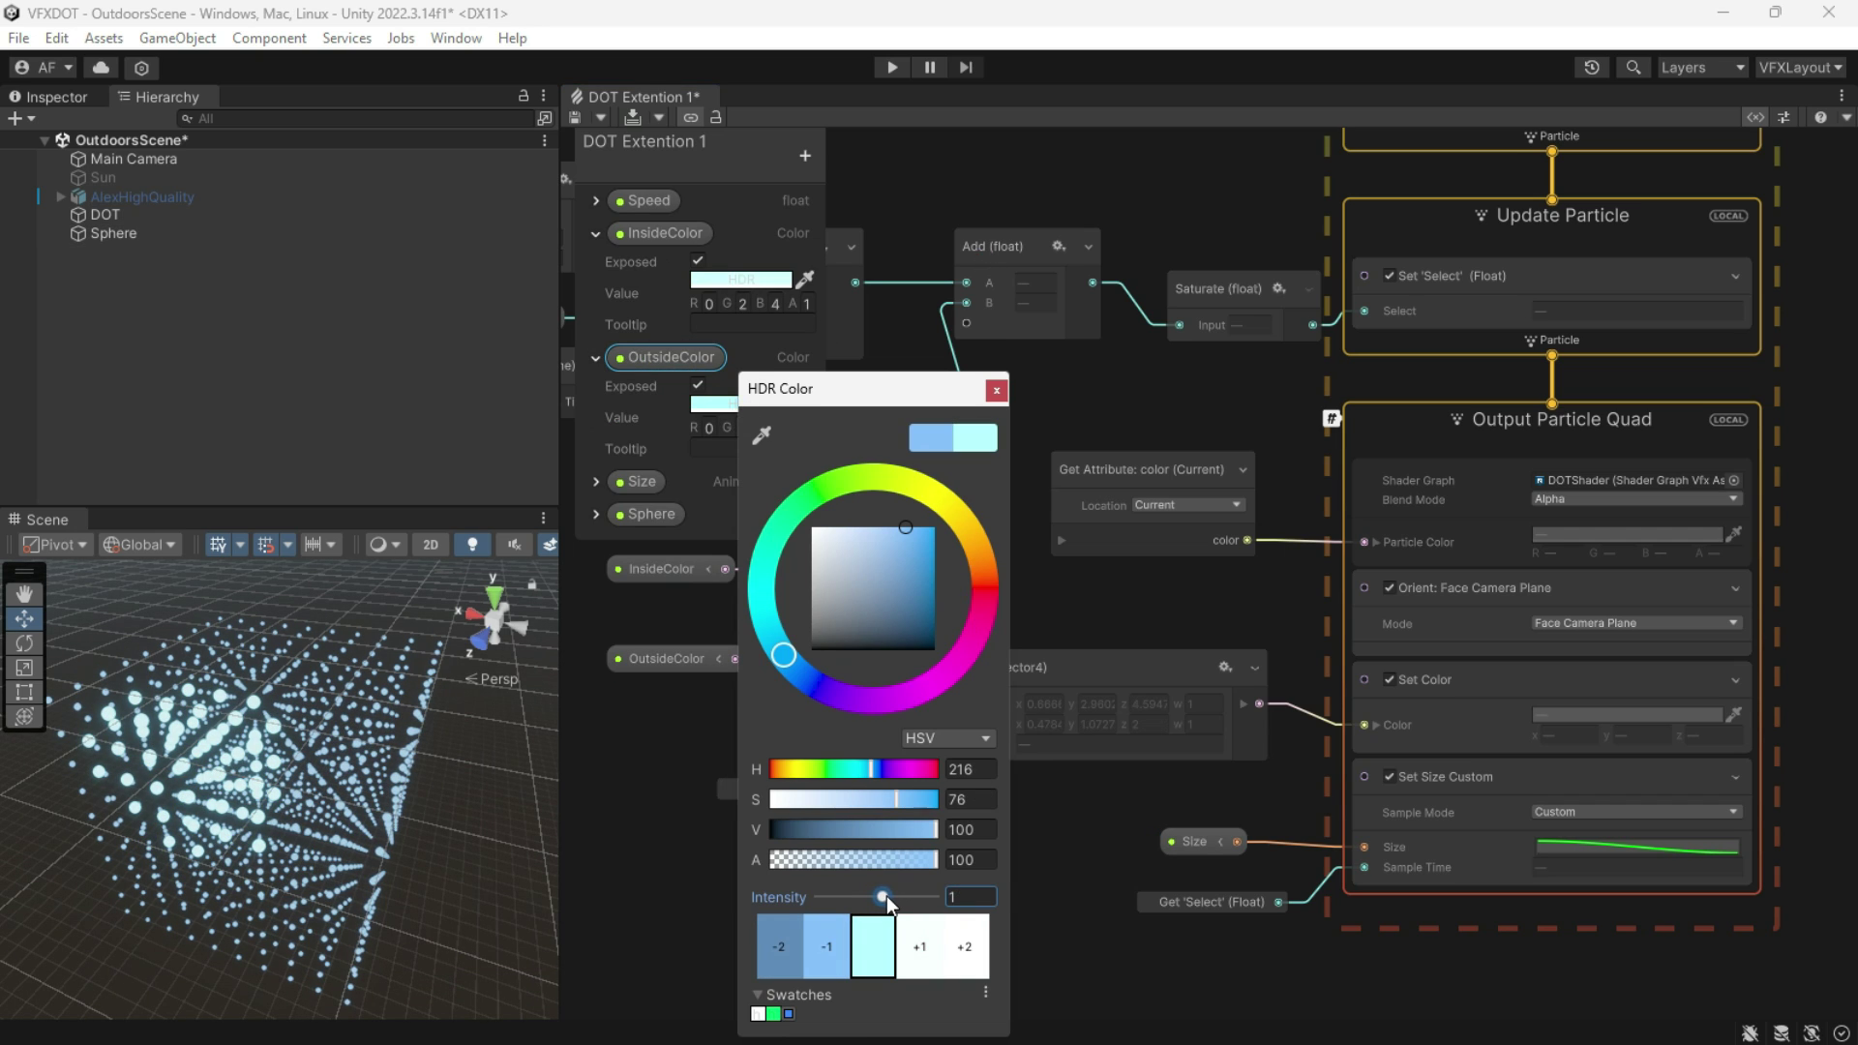
click(996, 390)
Step: Increase InsideColor's HDR intensity further and collapse both color properties in the blackboard
click(740, 279)
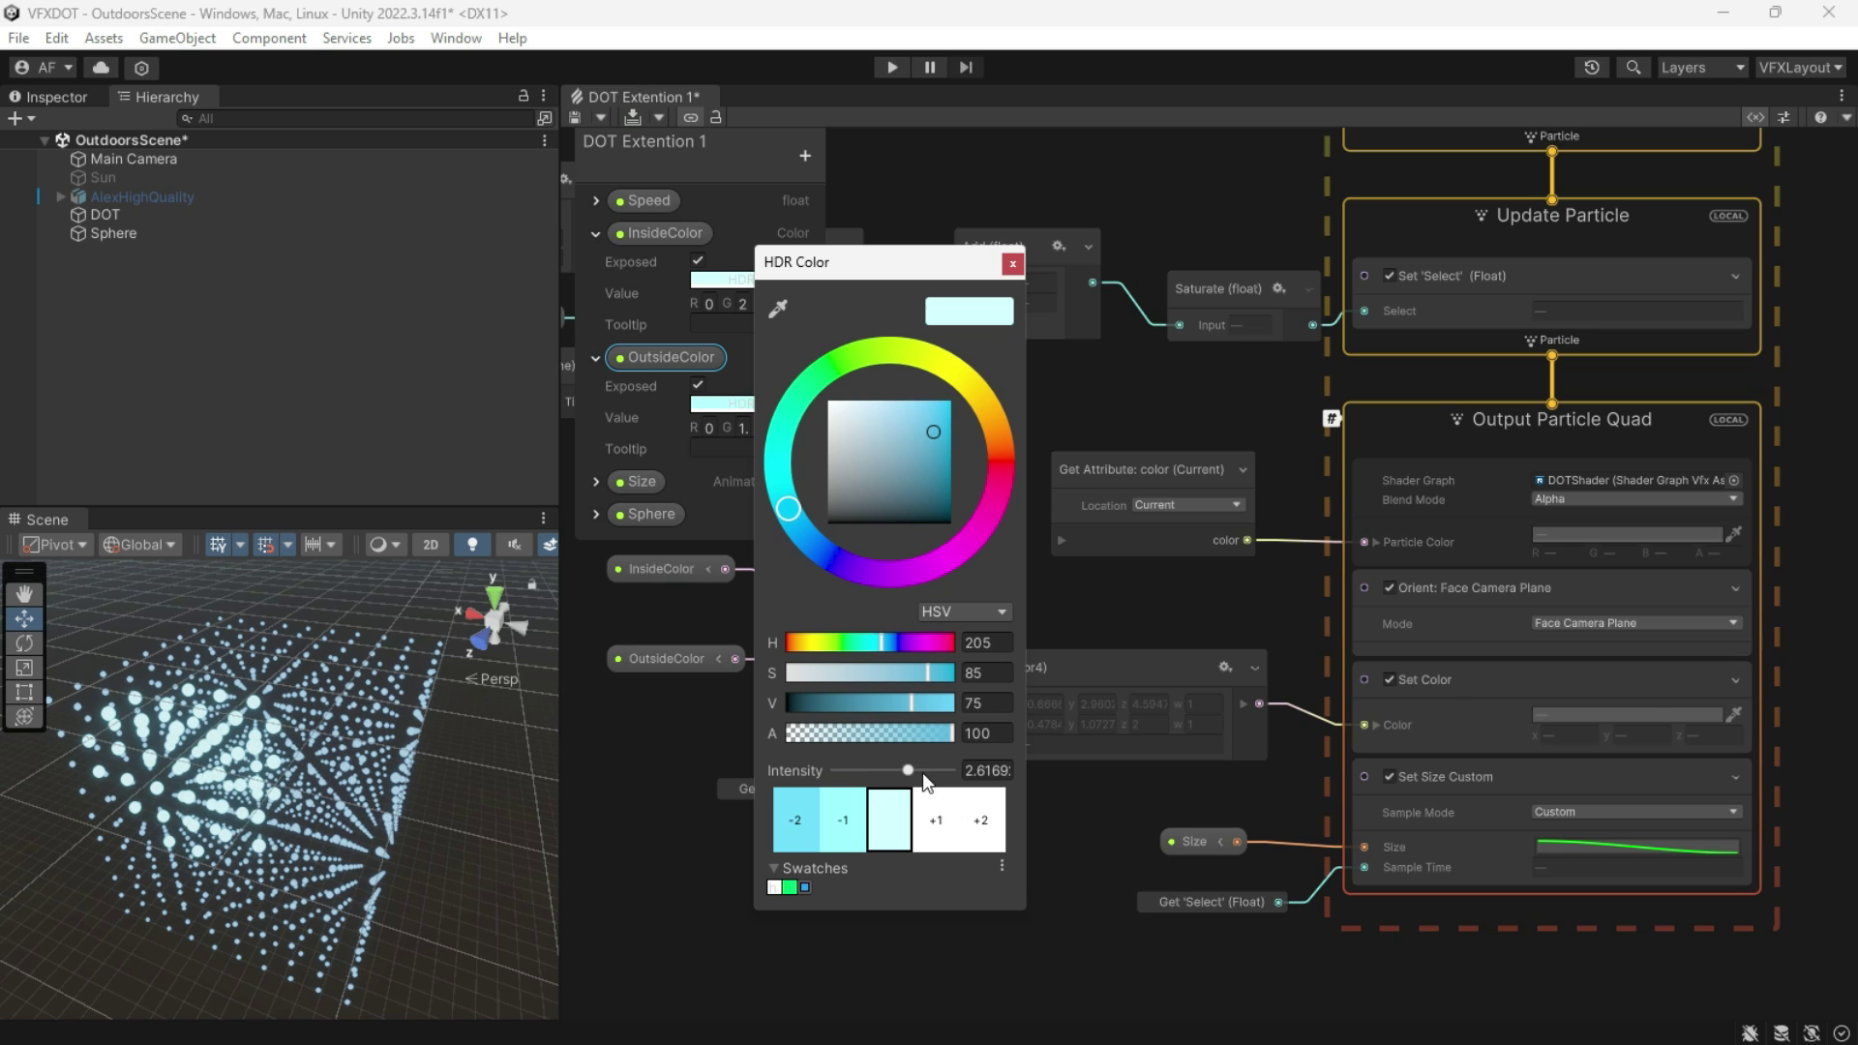
drag(921, 772, 925, 752)
click(1006, 263)
click(594, 236)
click(598, 268)
Step: Move the Sphere object through the block of dots to test the brighter colors
middle_drag(1095, 430, 1009, 894)
click(137, 233)
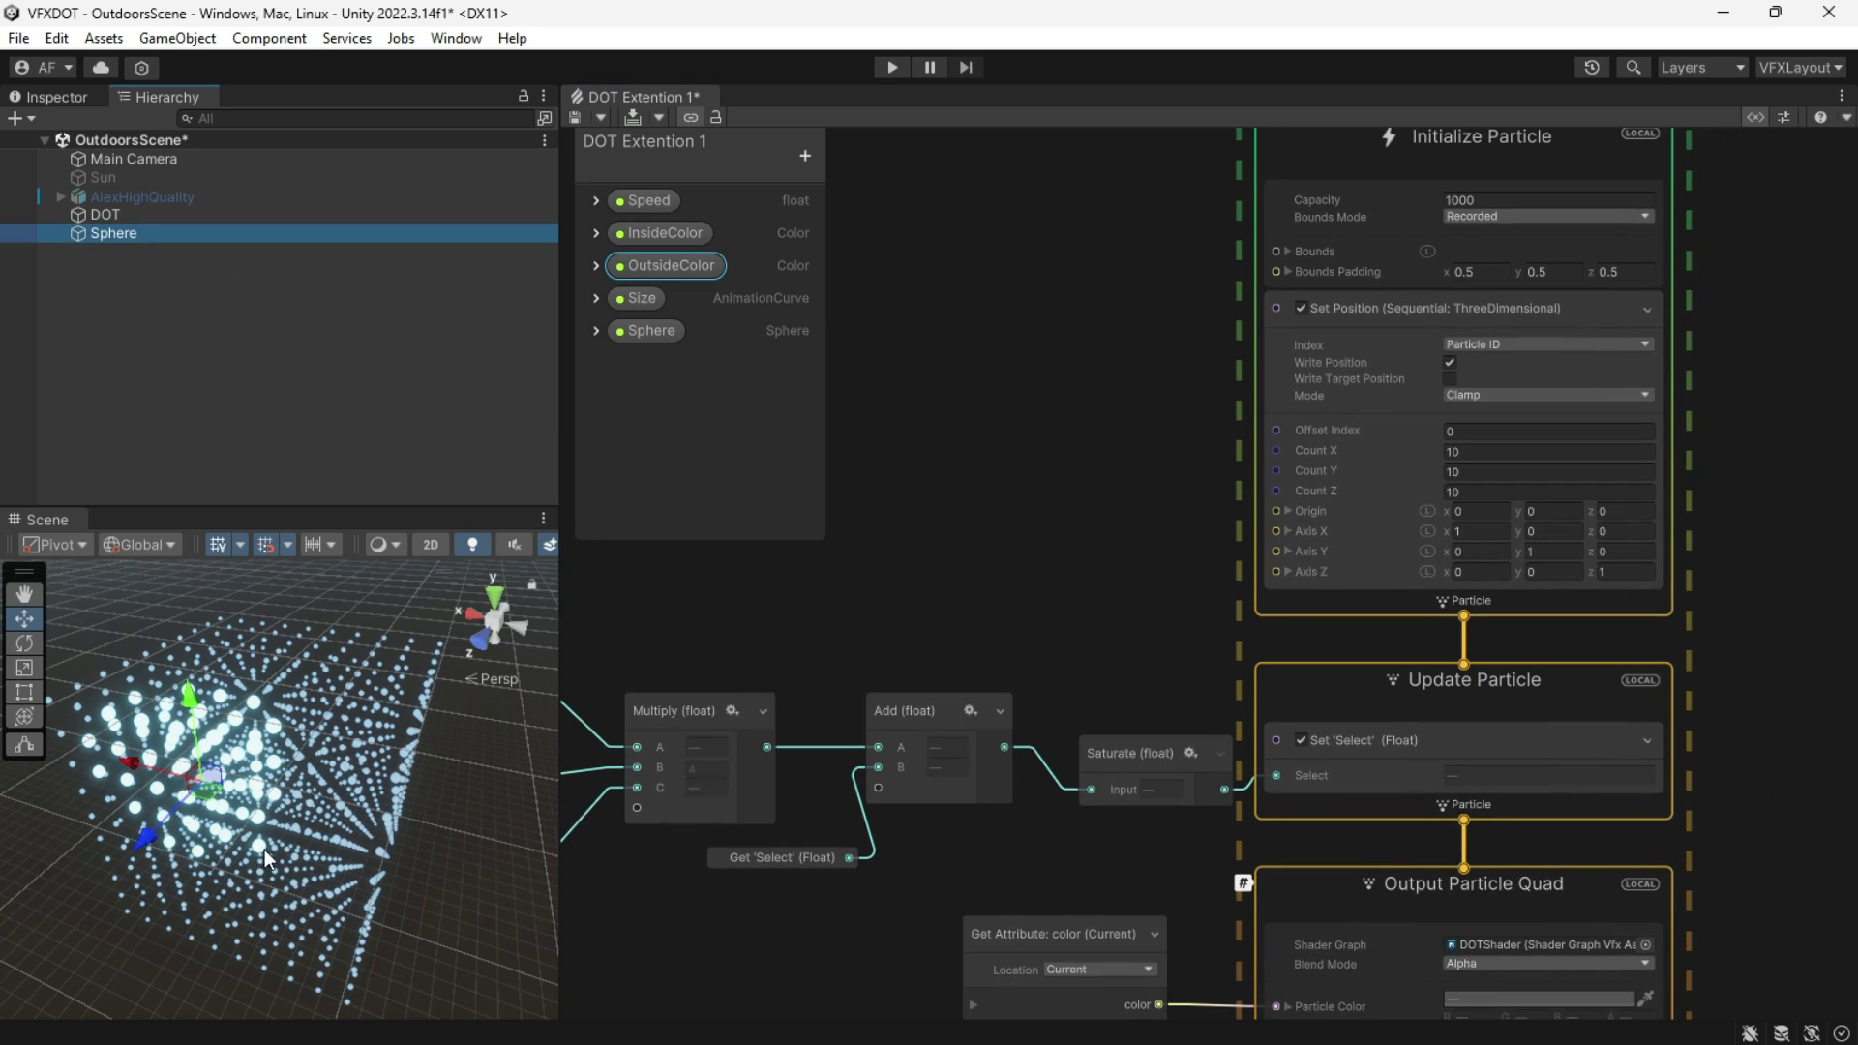
click(155, 845)
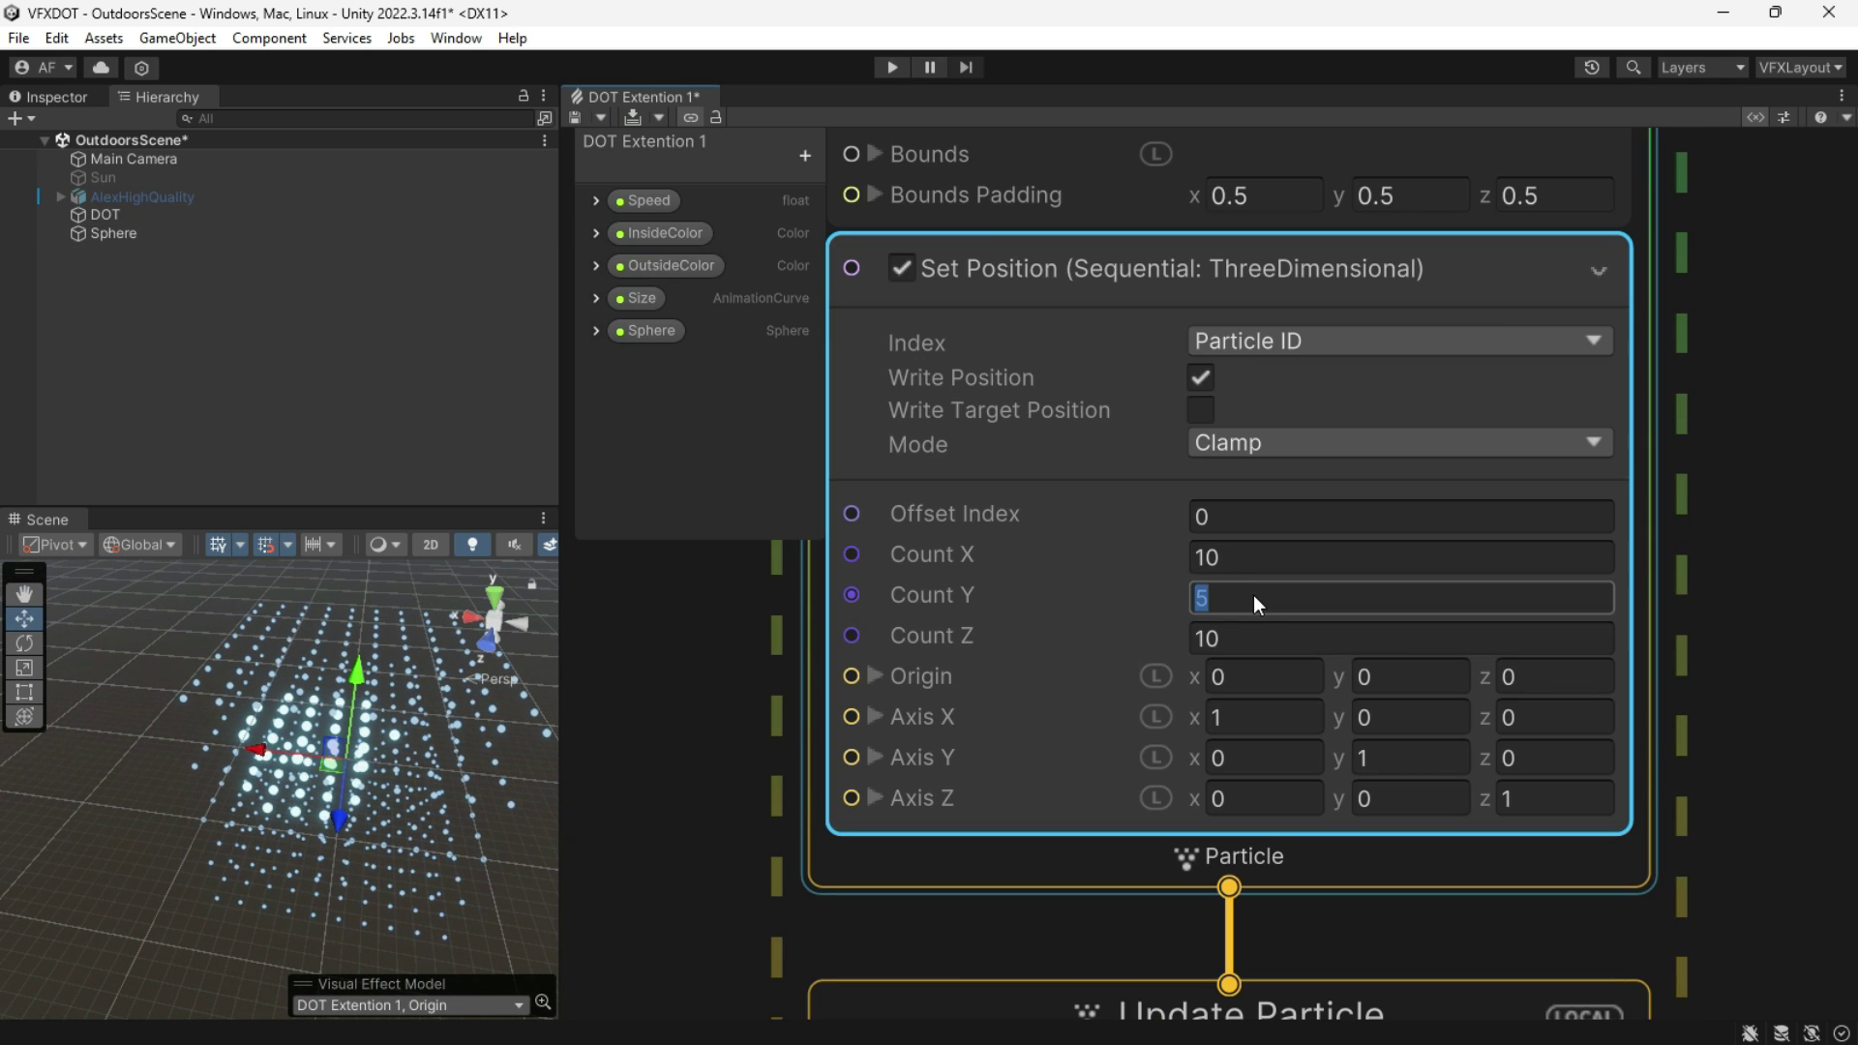
Step: Set Count Y of the Set Position block to 2 and move the Sphere object vertically between the two dot layers
text(2)
alt+drag(546, 687, 437, 743)
click(155, 234)
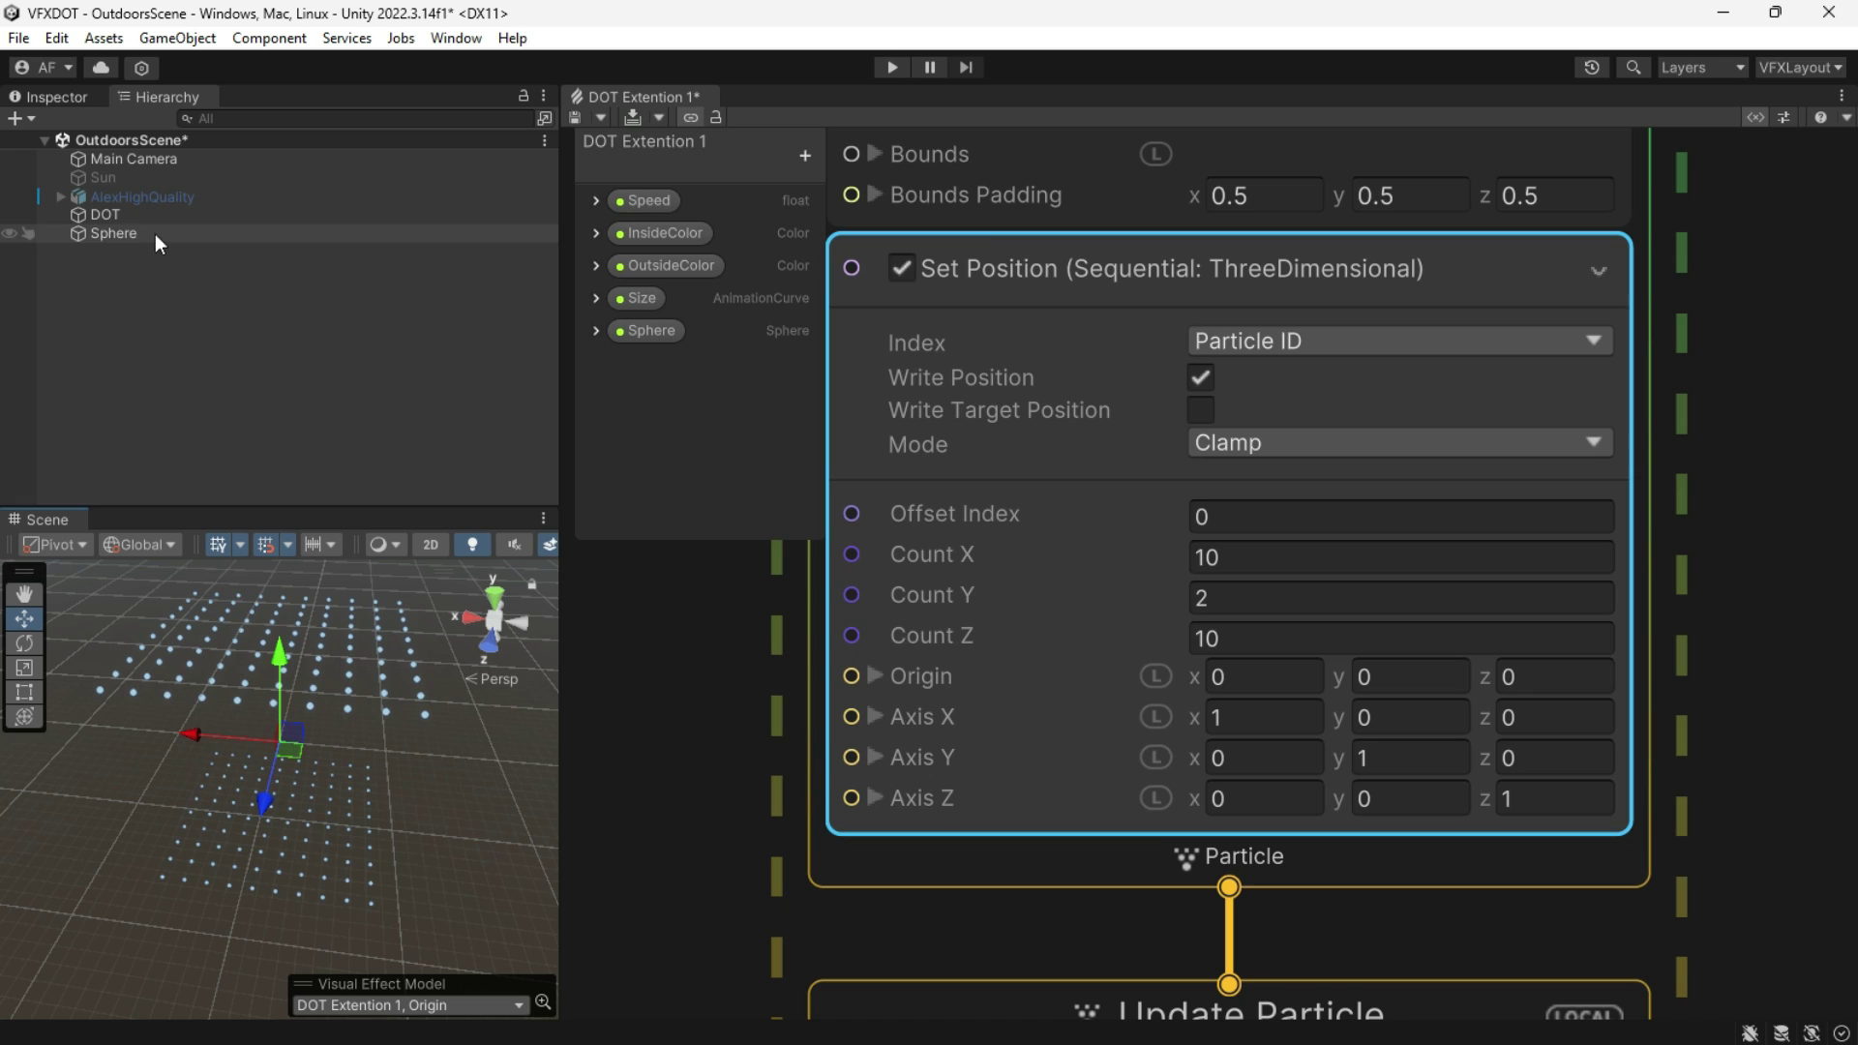
drag(269, 661, 253, 564)
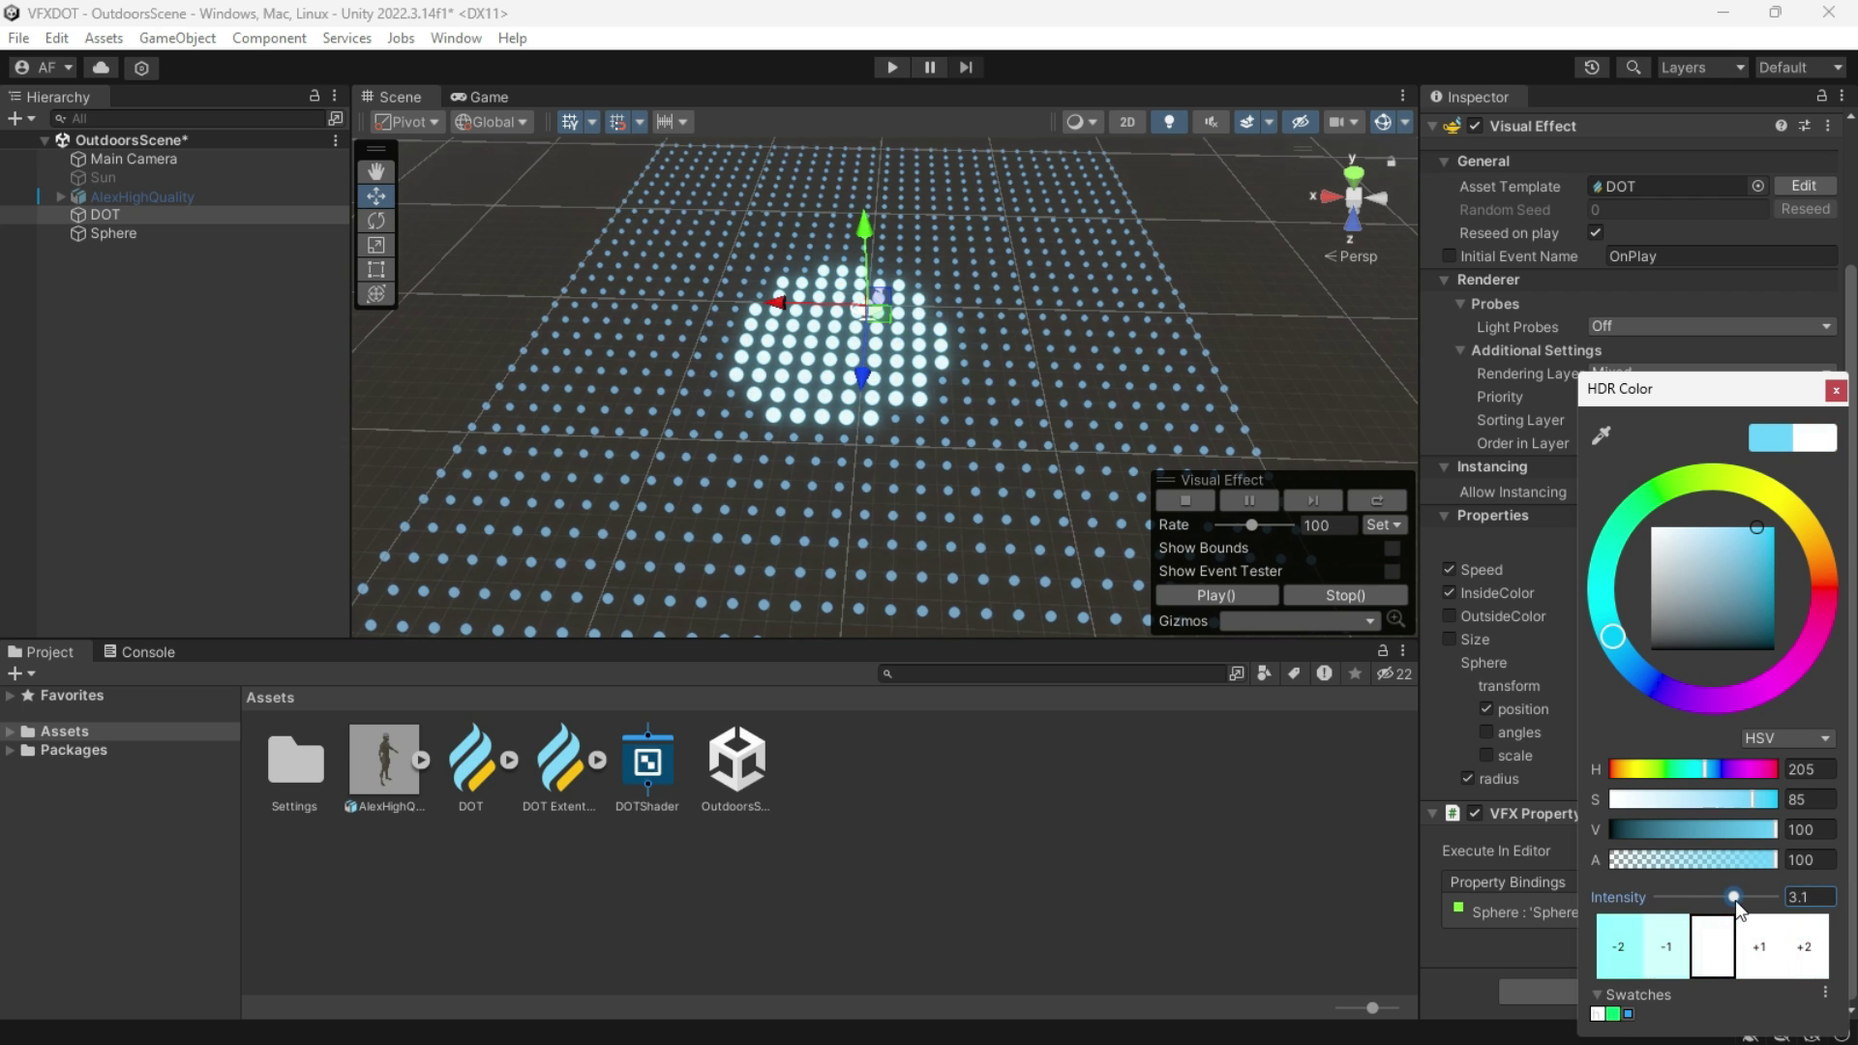
Step: Raise the HDR intensity of the InsideColor override on the original DOT effect and open OutsideColor for editing
drag(1736, 901, 1747, 898)
click(1836, 390)
click(1722, 616)
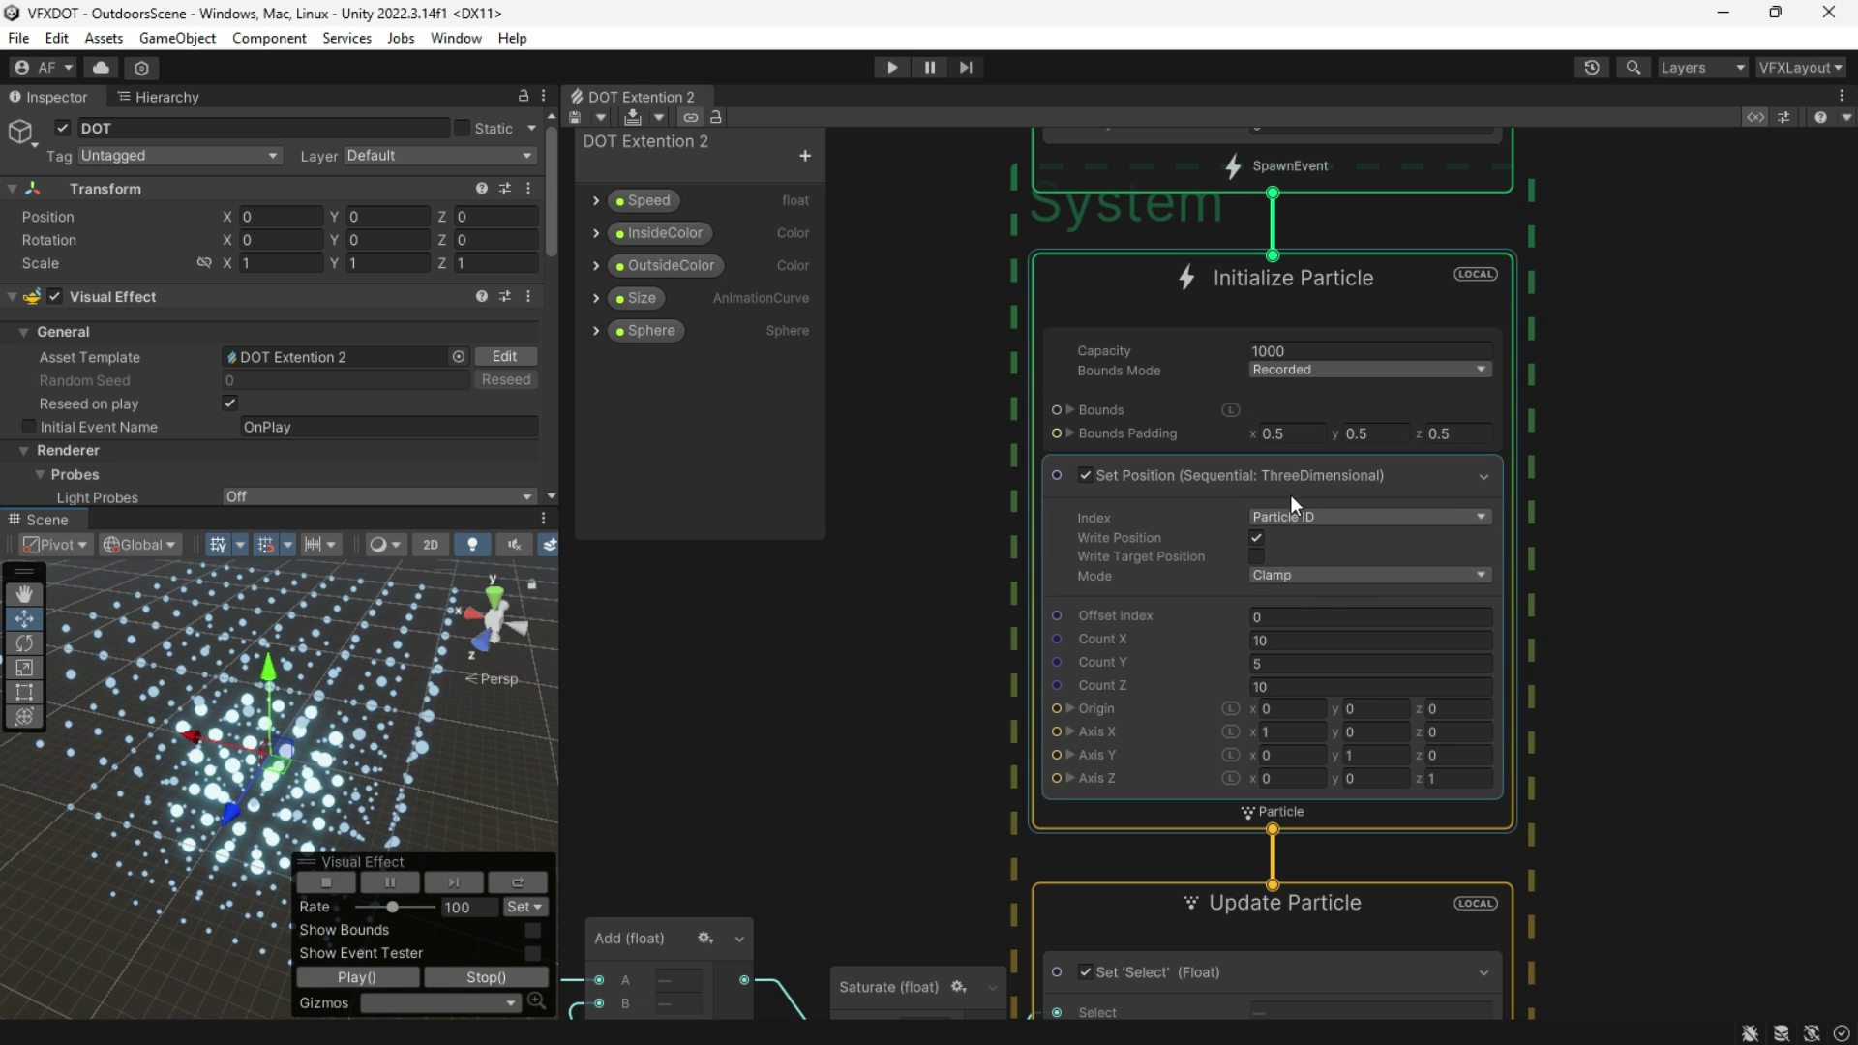
Step: Replace the sequential Set Position block in DOT Extention 2's Initialize Particle context with a Set Position (Mesh) block
click(1173, 481)
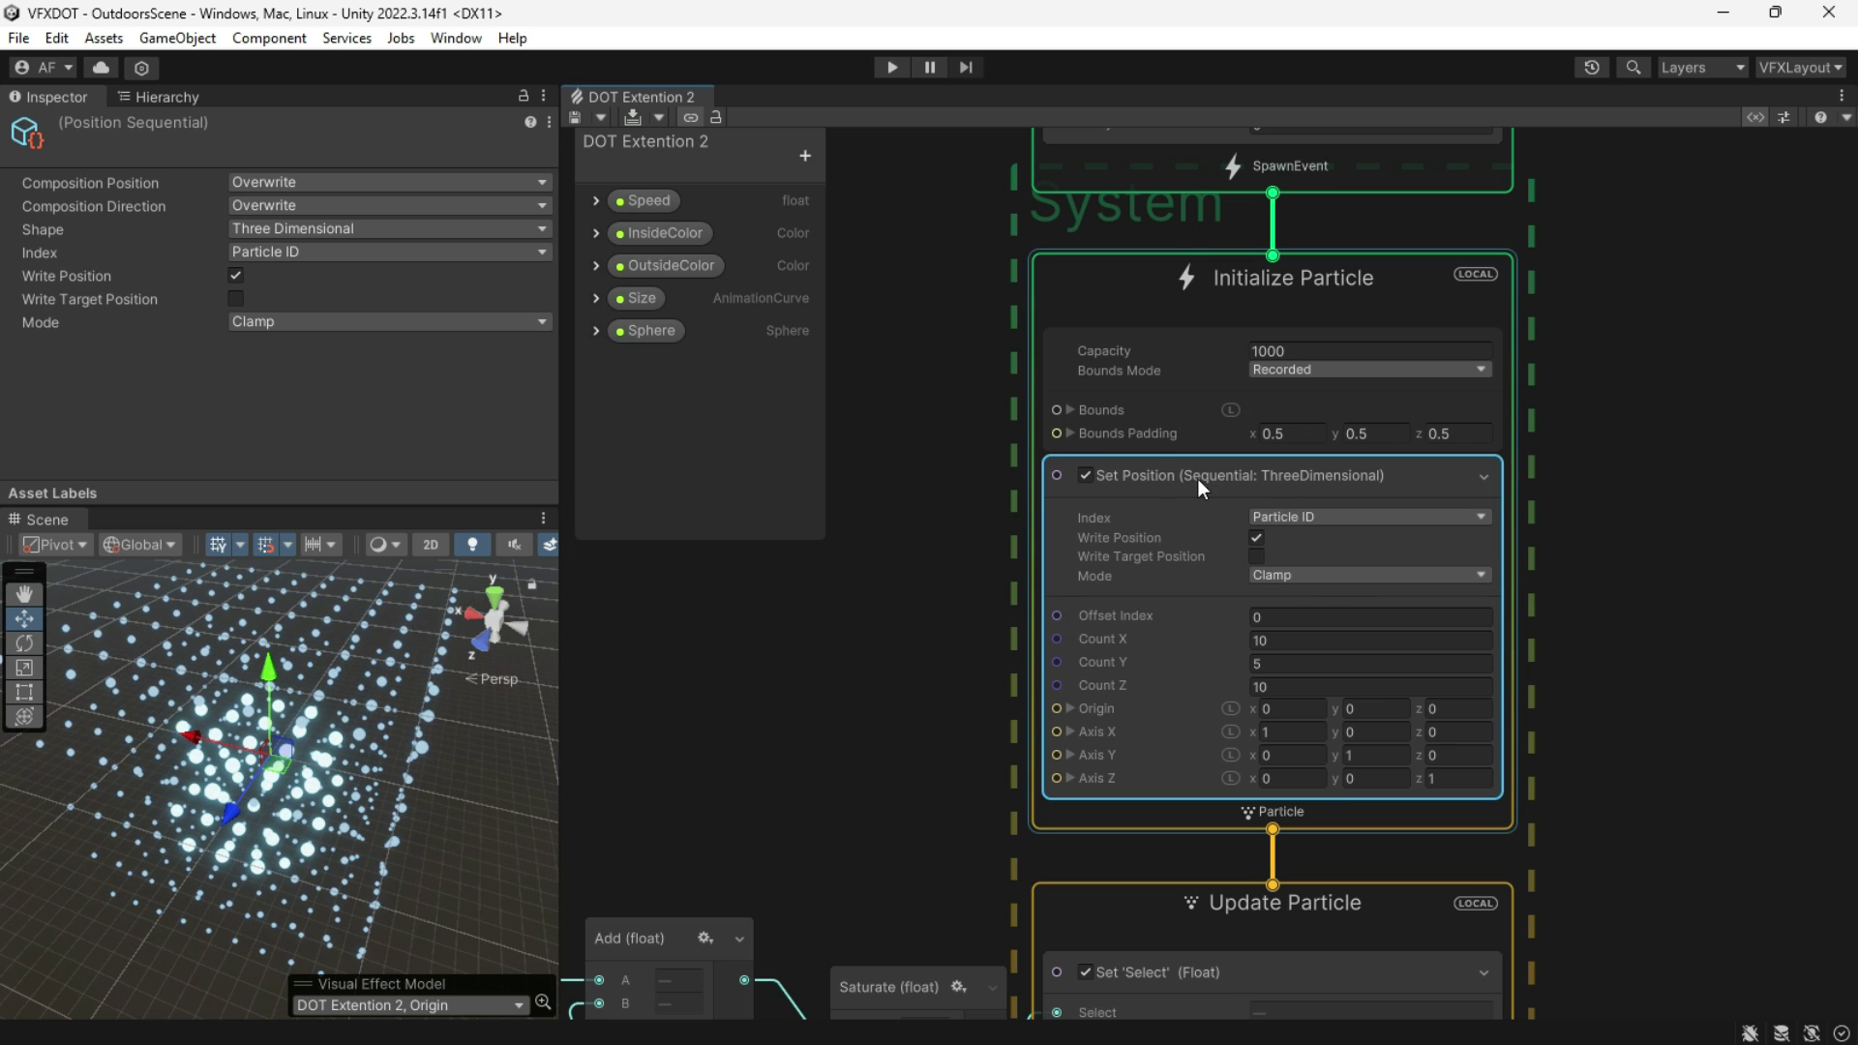
key(Delete)
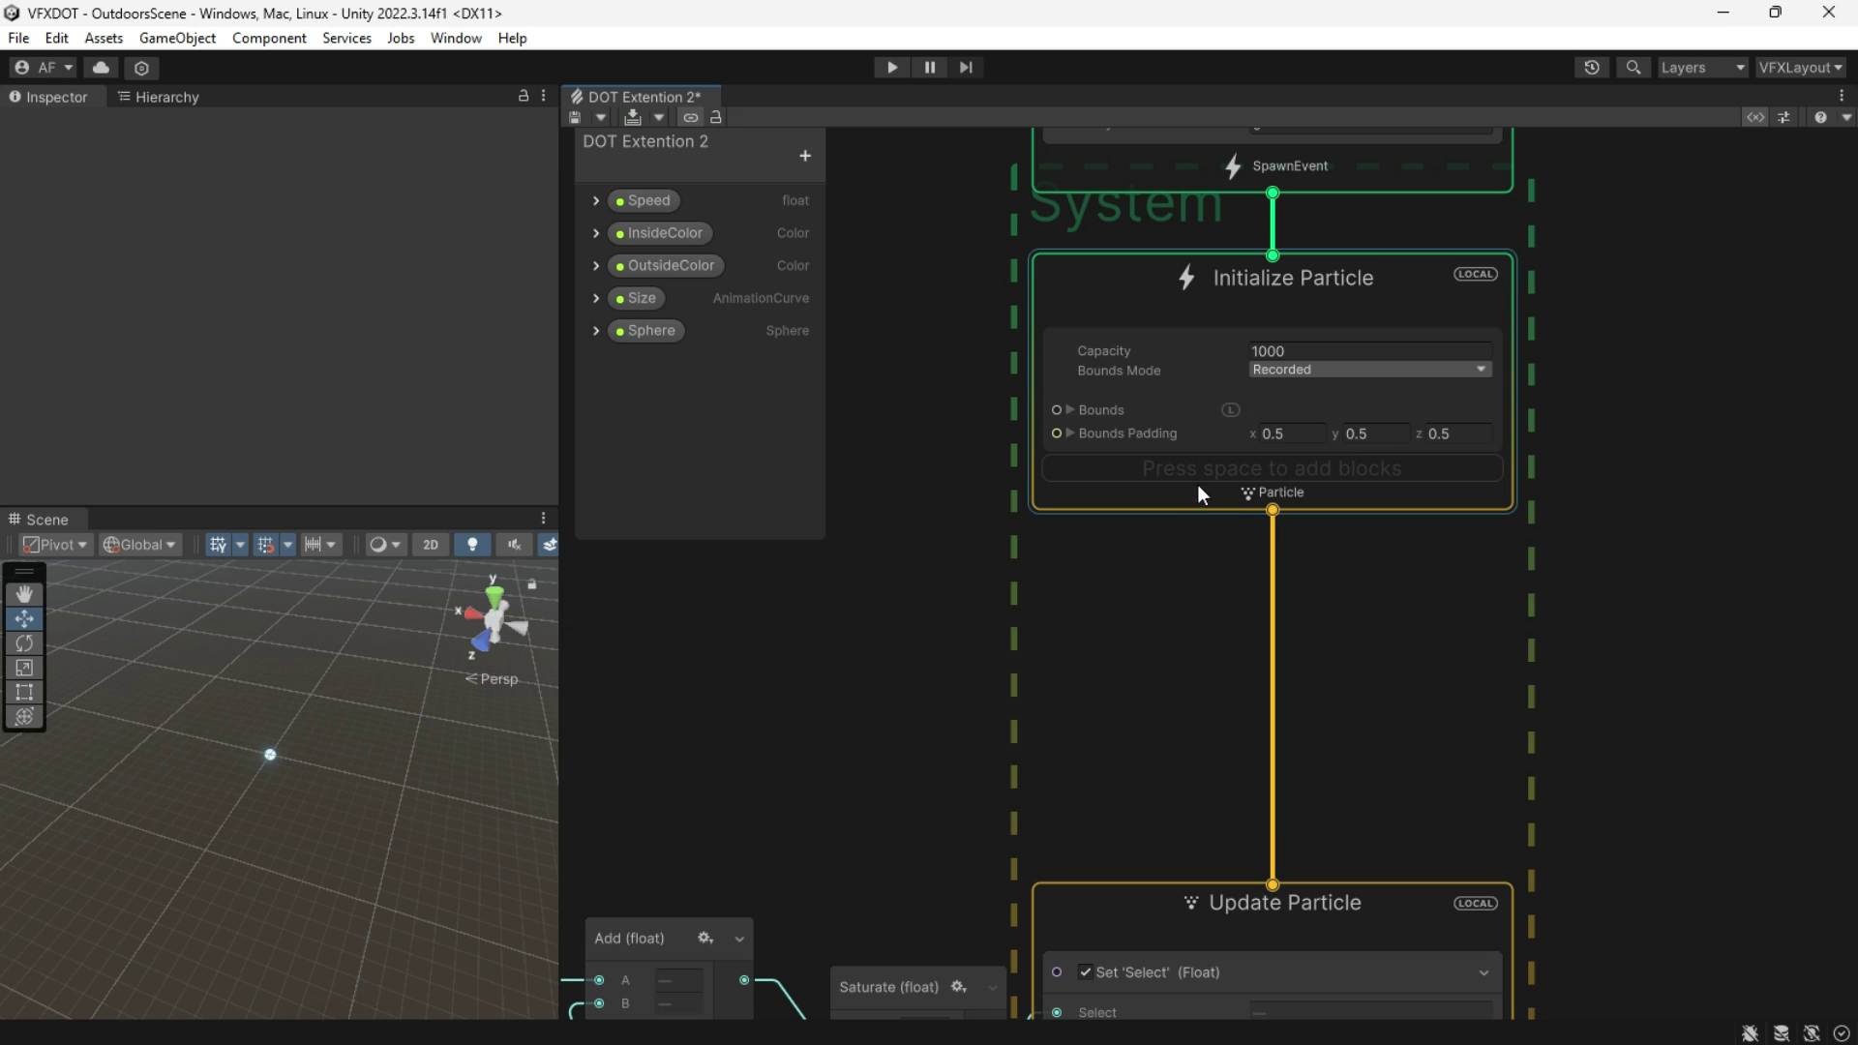
key(space)
text(set position)
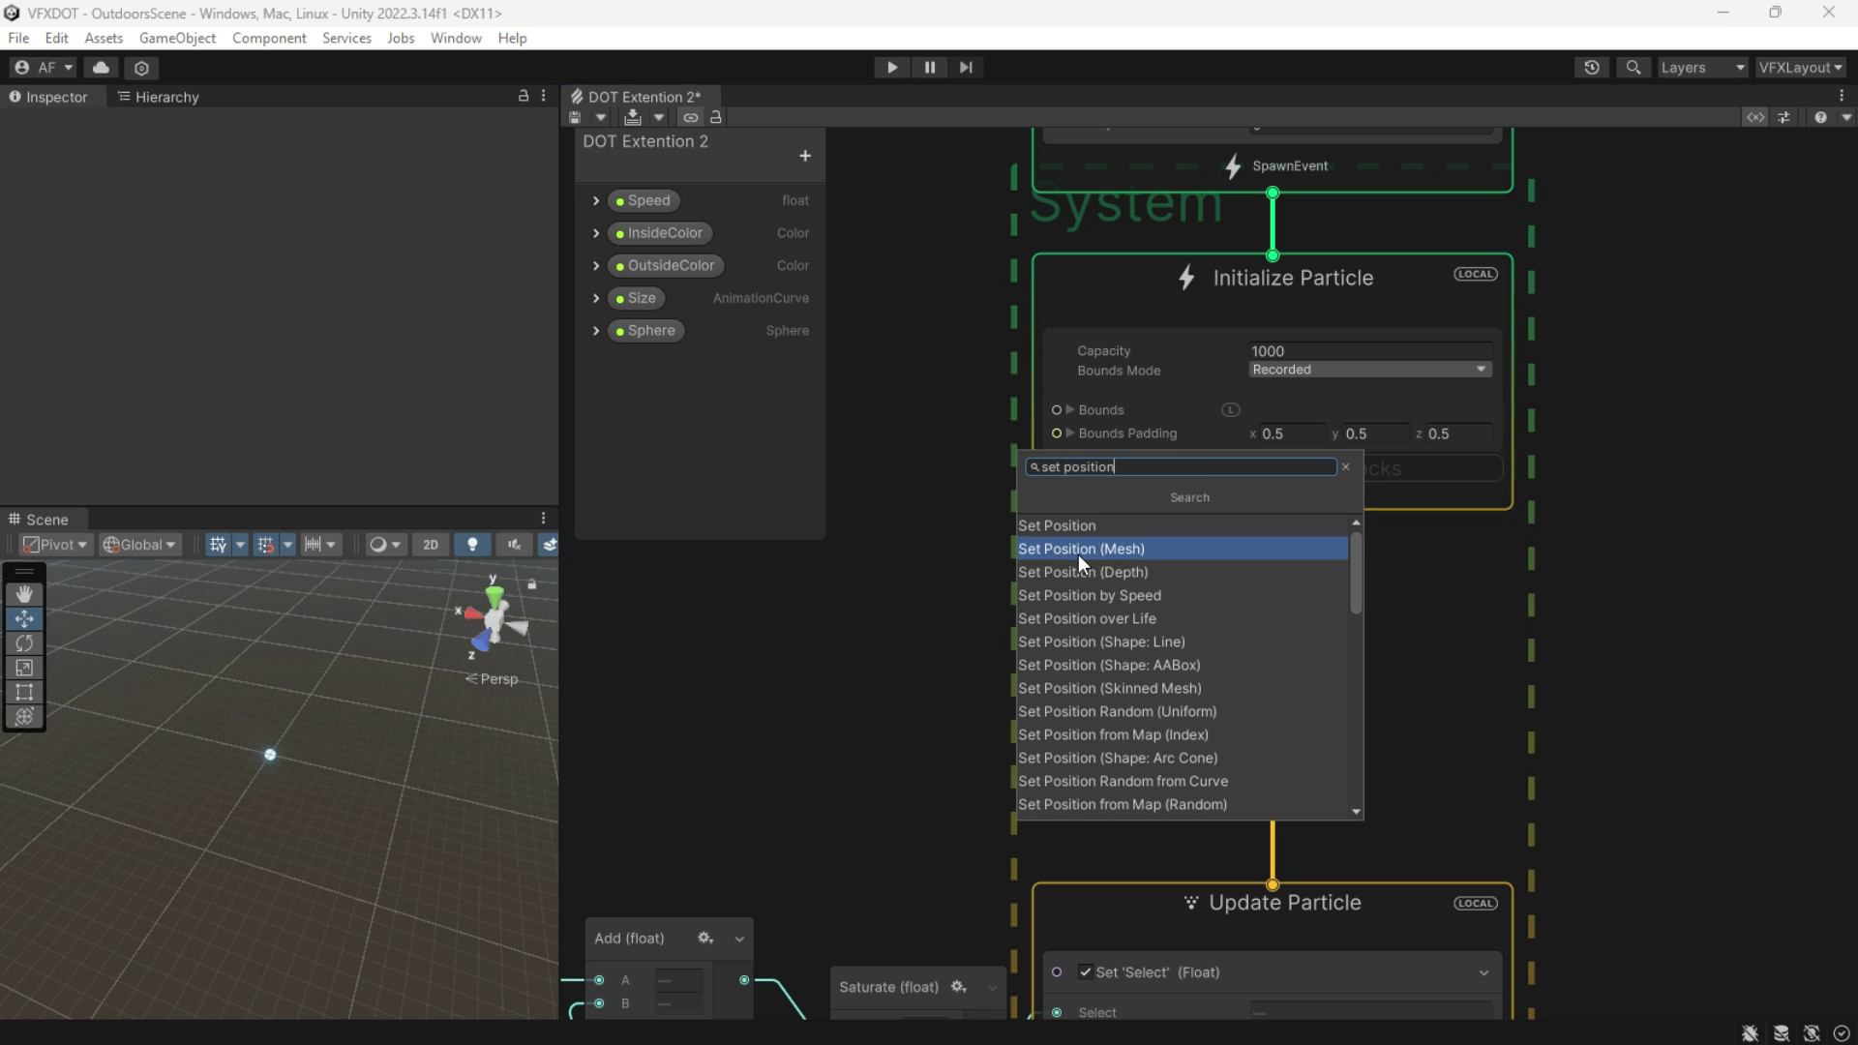
click(1080, 553)
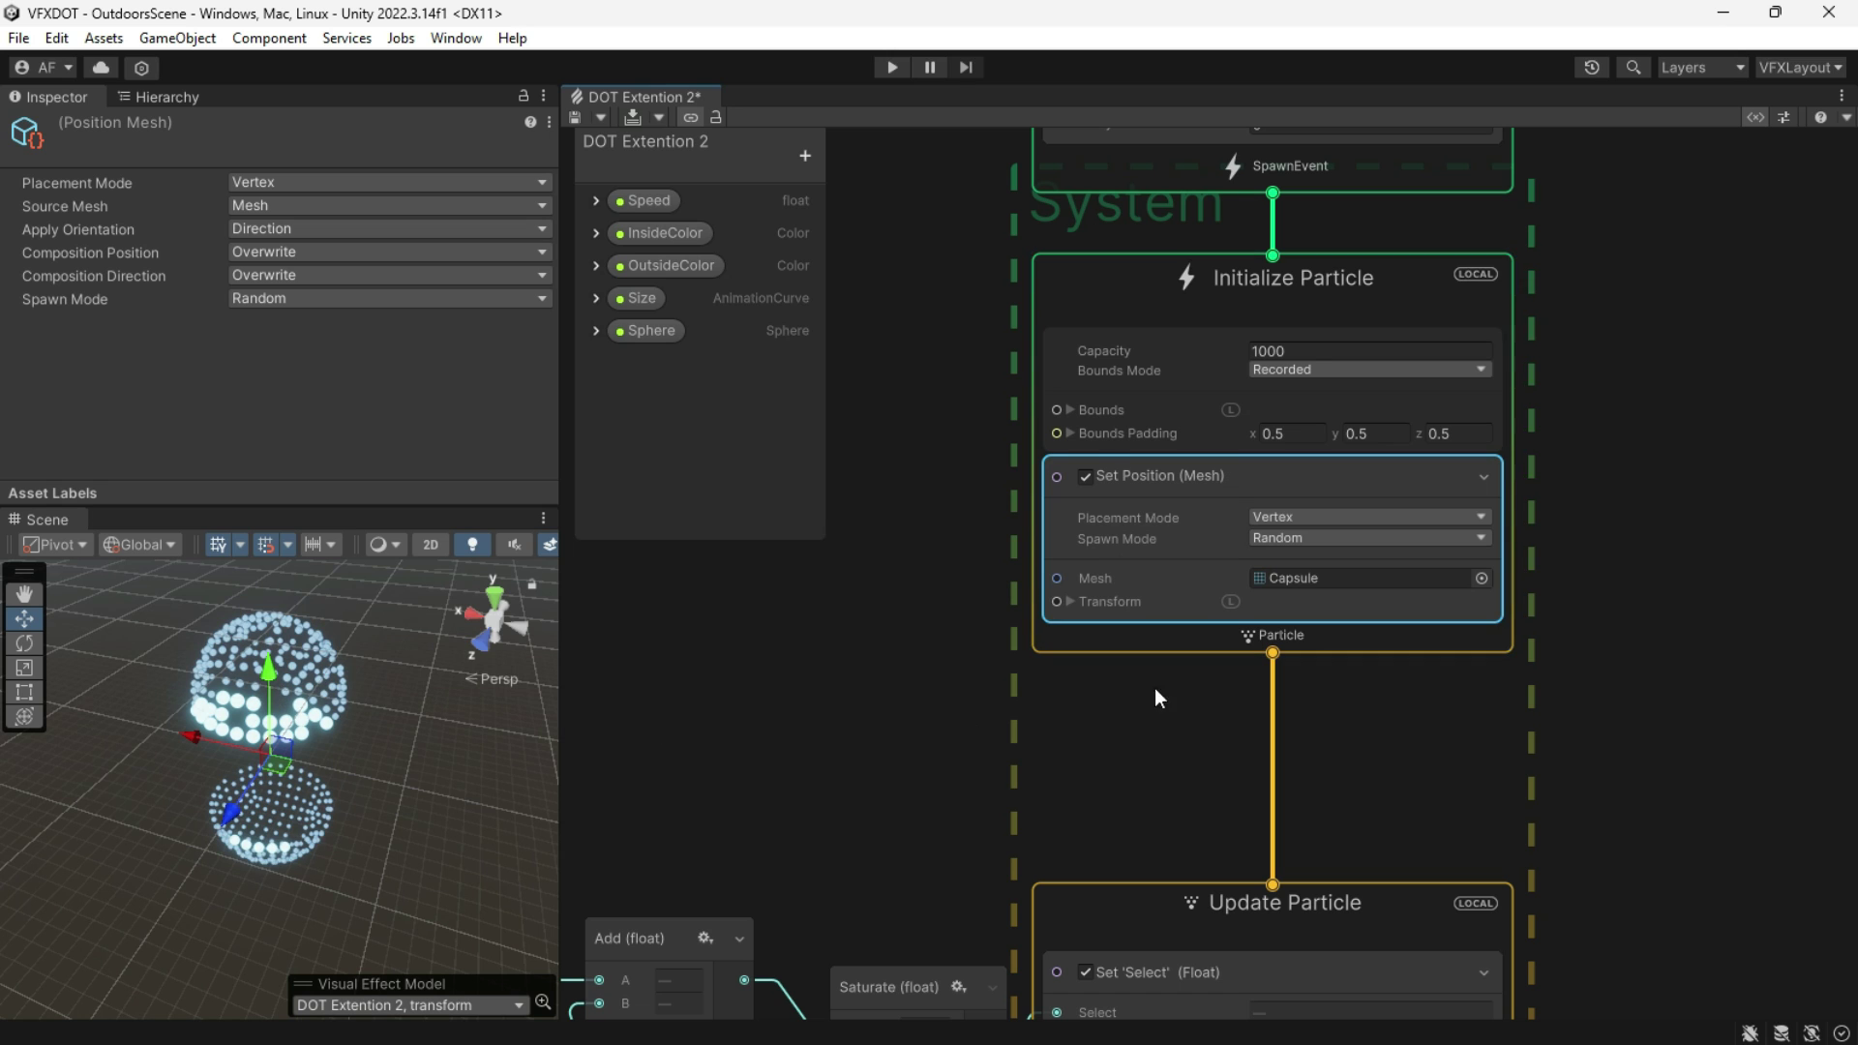
Step: Set the mesh of the Set Position (Mesh) block to Cube
scroll(1158, 653, up, 2)
right_drag(314, 769, 345, 721)
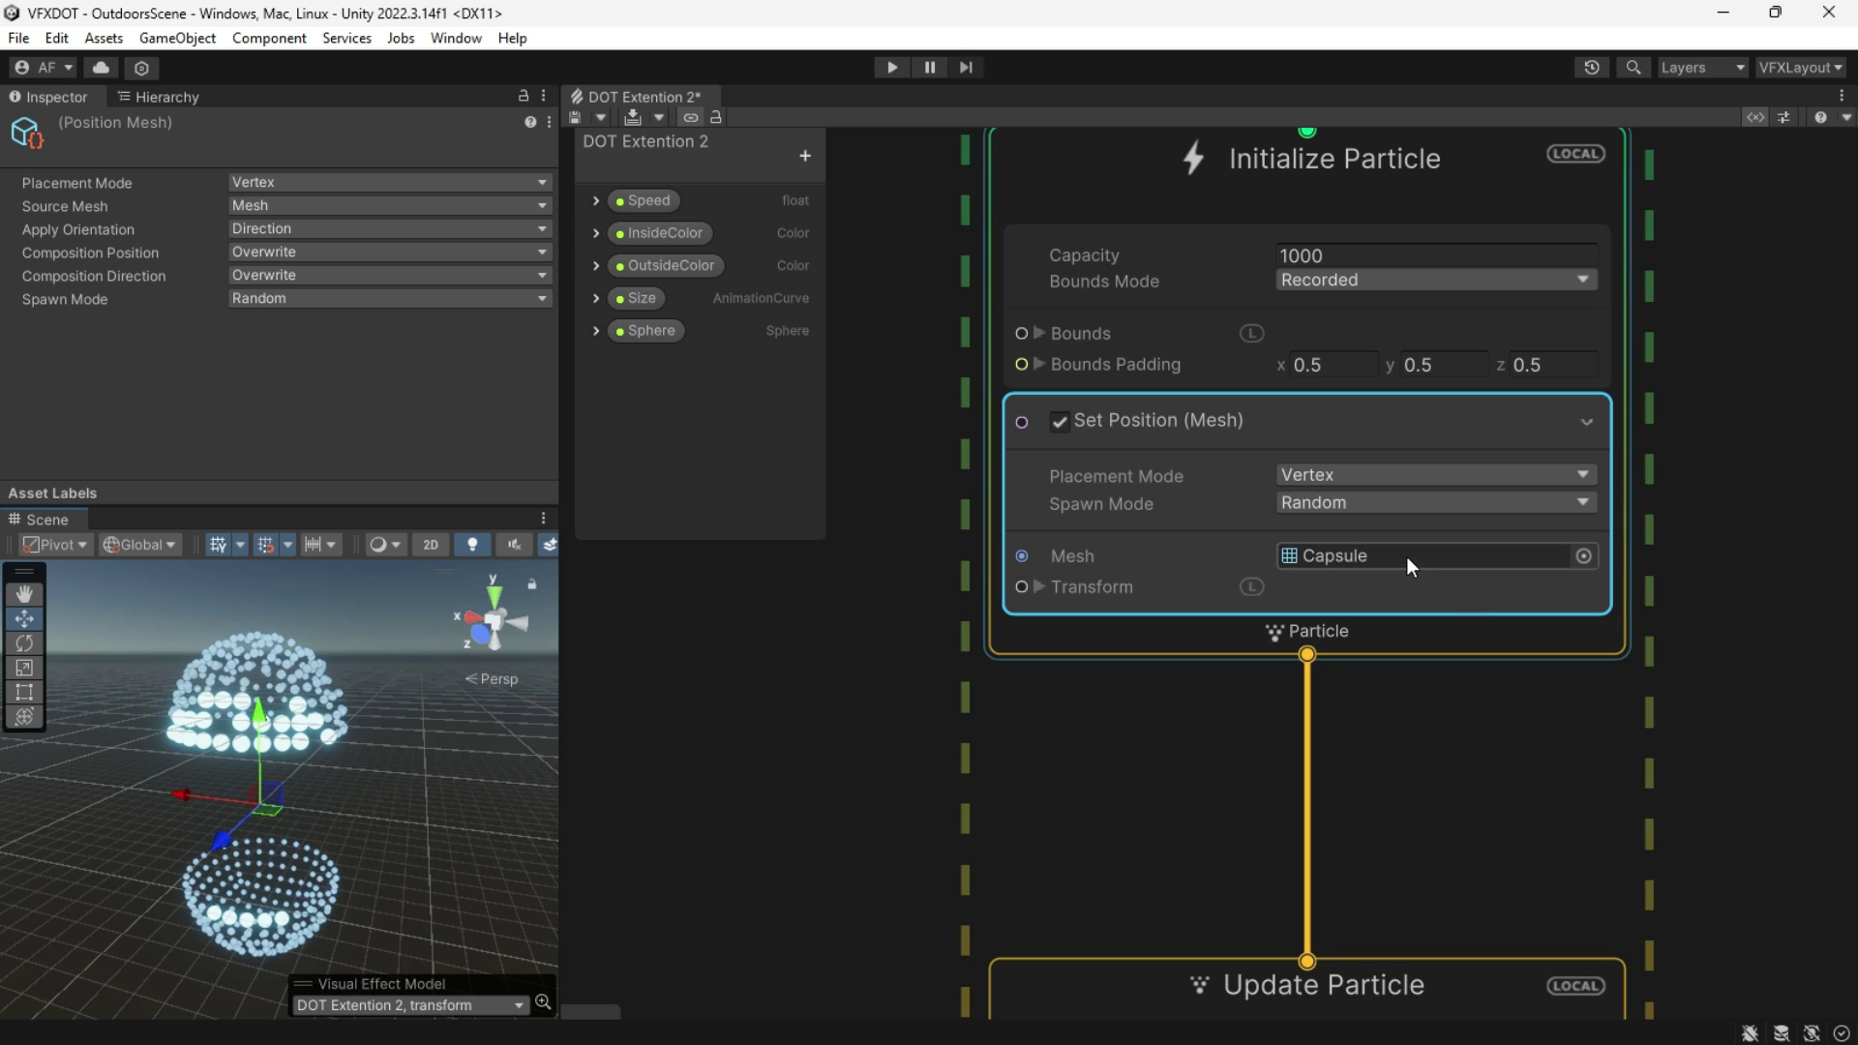
click(1583, 556)
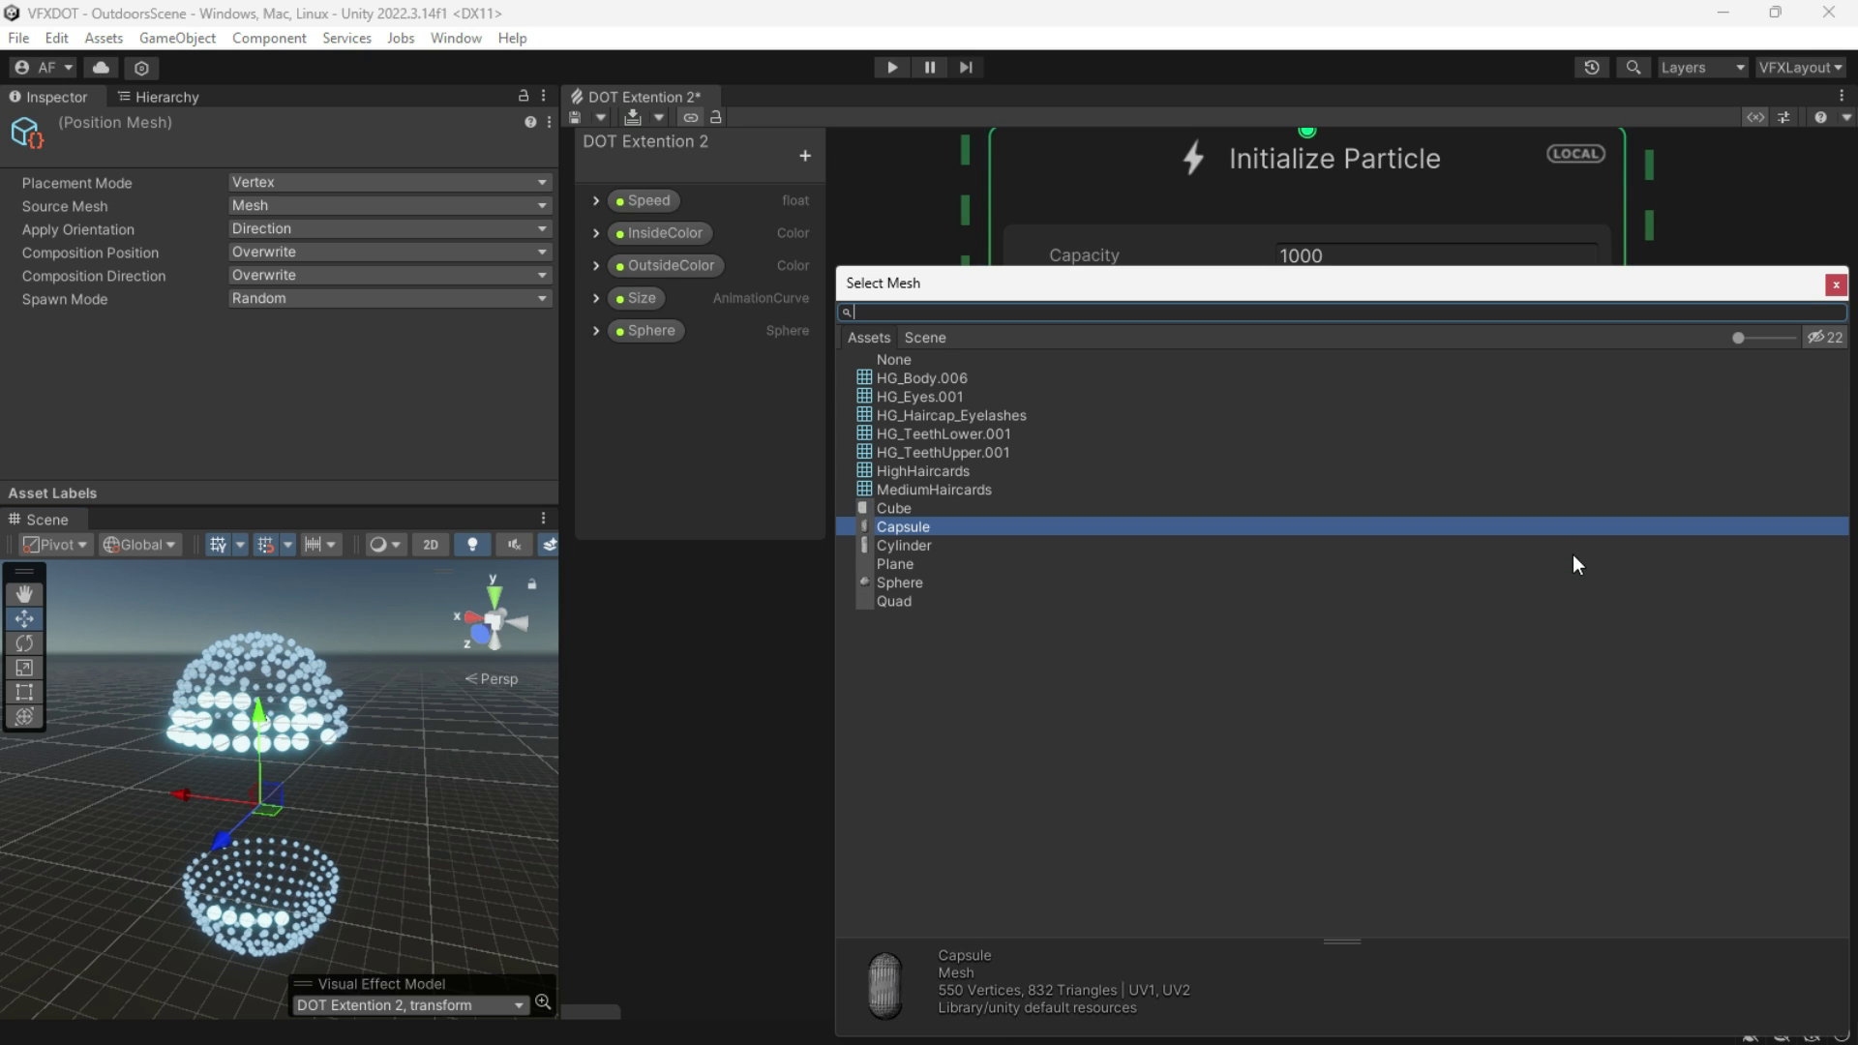
double_click(894, 509)
right_drag(322, 856, 323, 870)
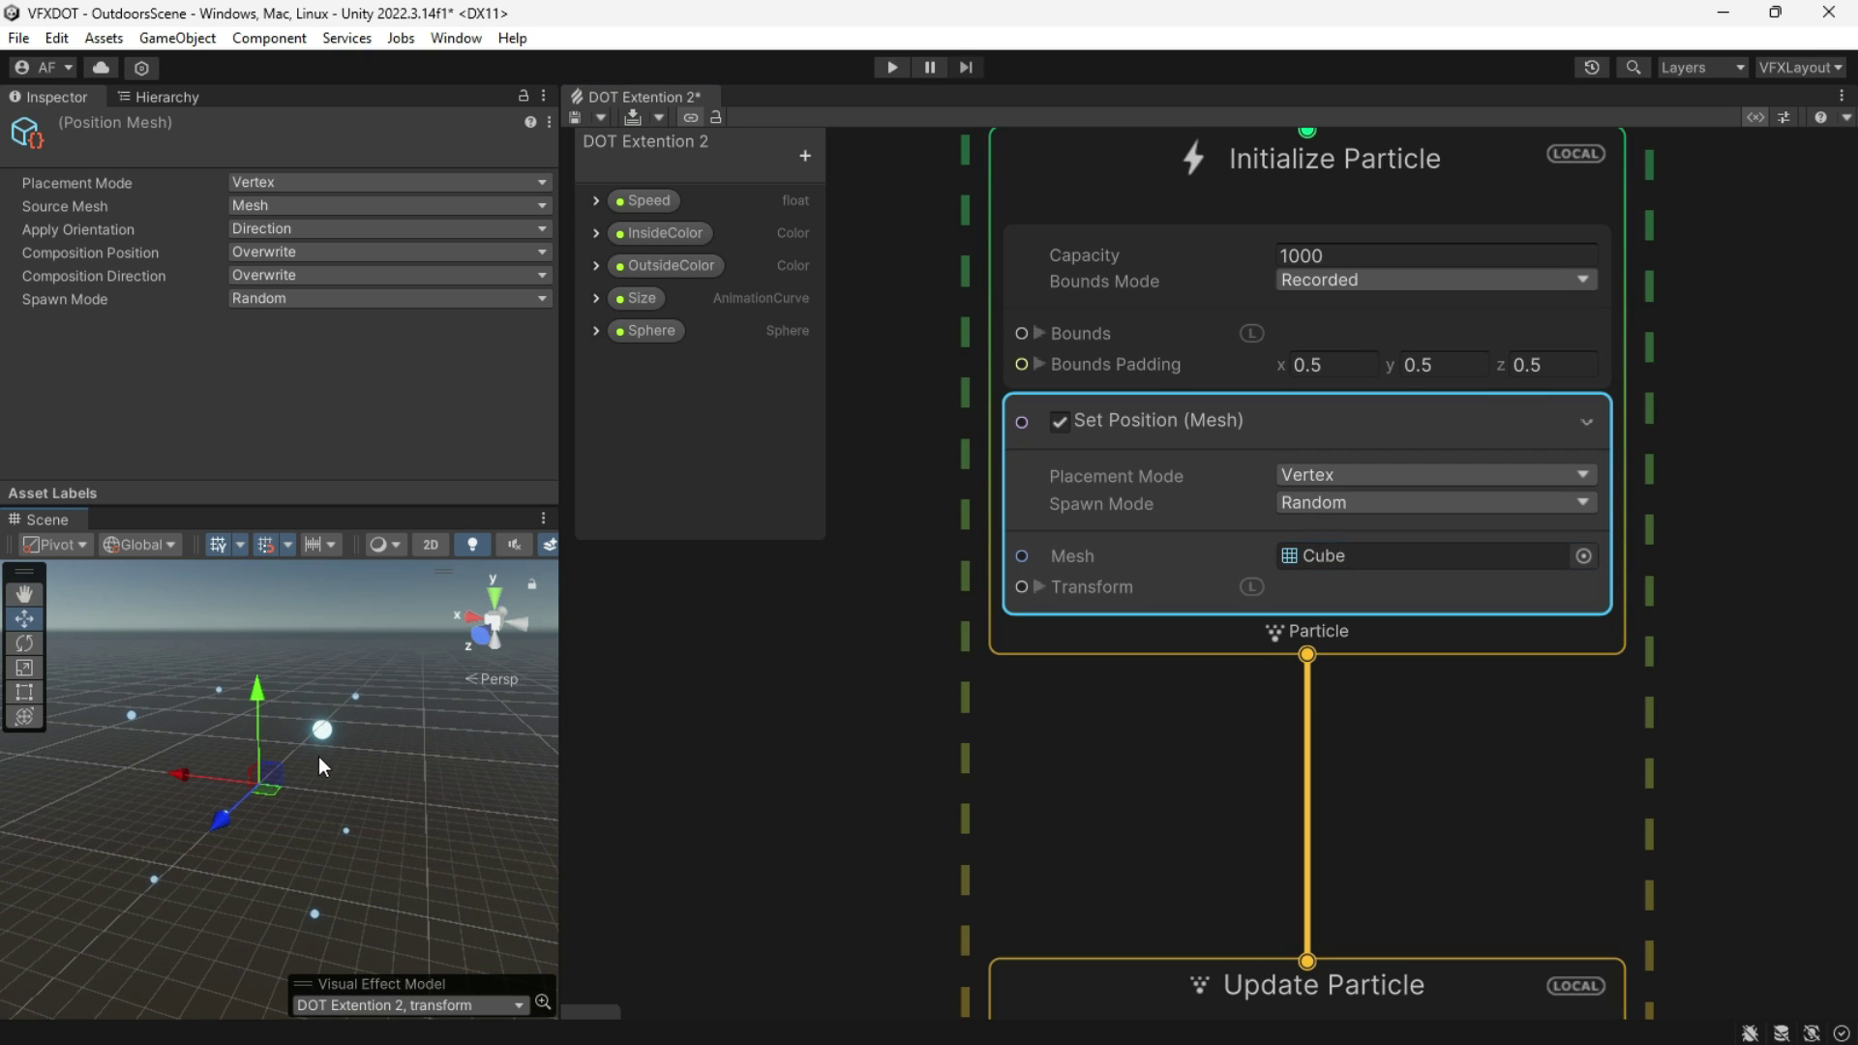
Step: Try Surface placement in the Set Position (Mesh) block, and return to Vertex placement with the Sphere mesh
click(1277, 480)
click(1337, 553)
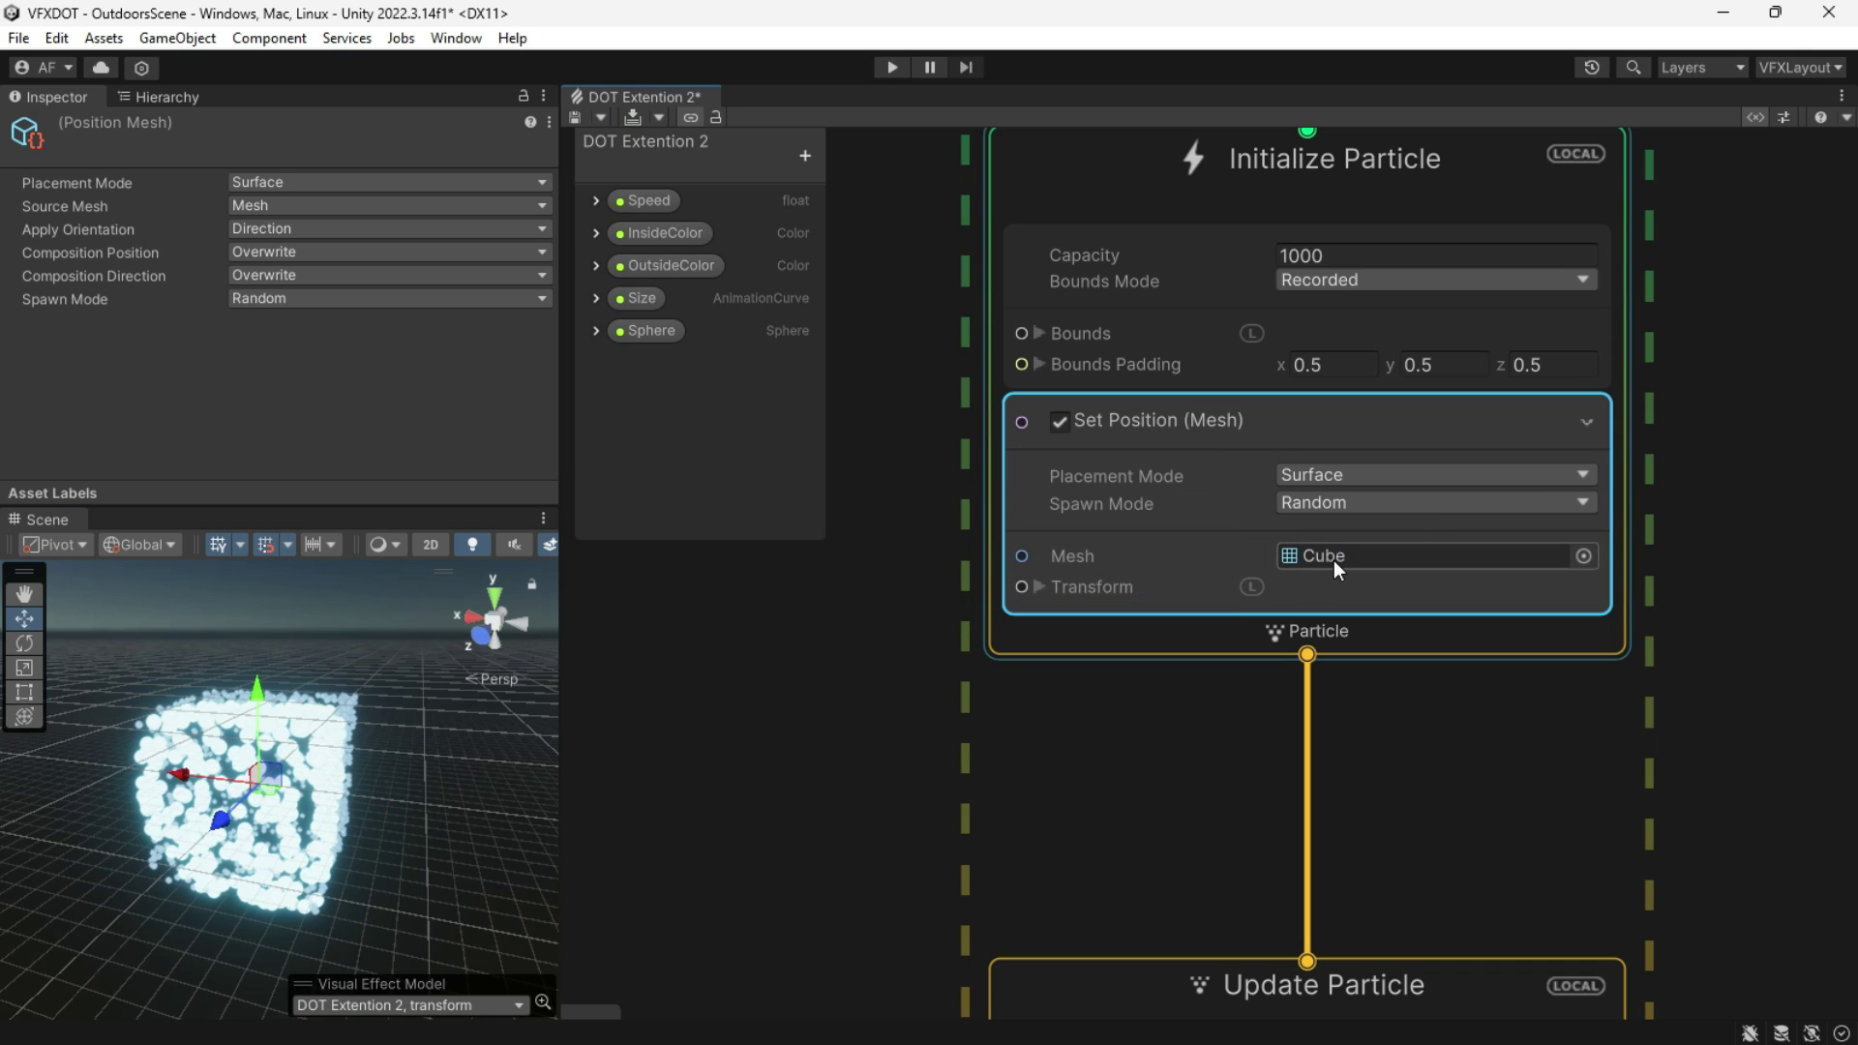
click(1341, 489)
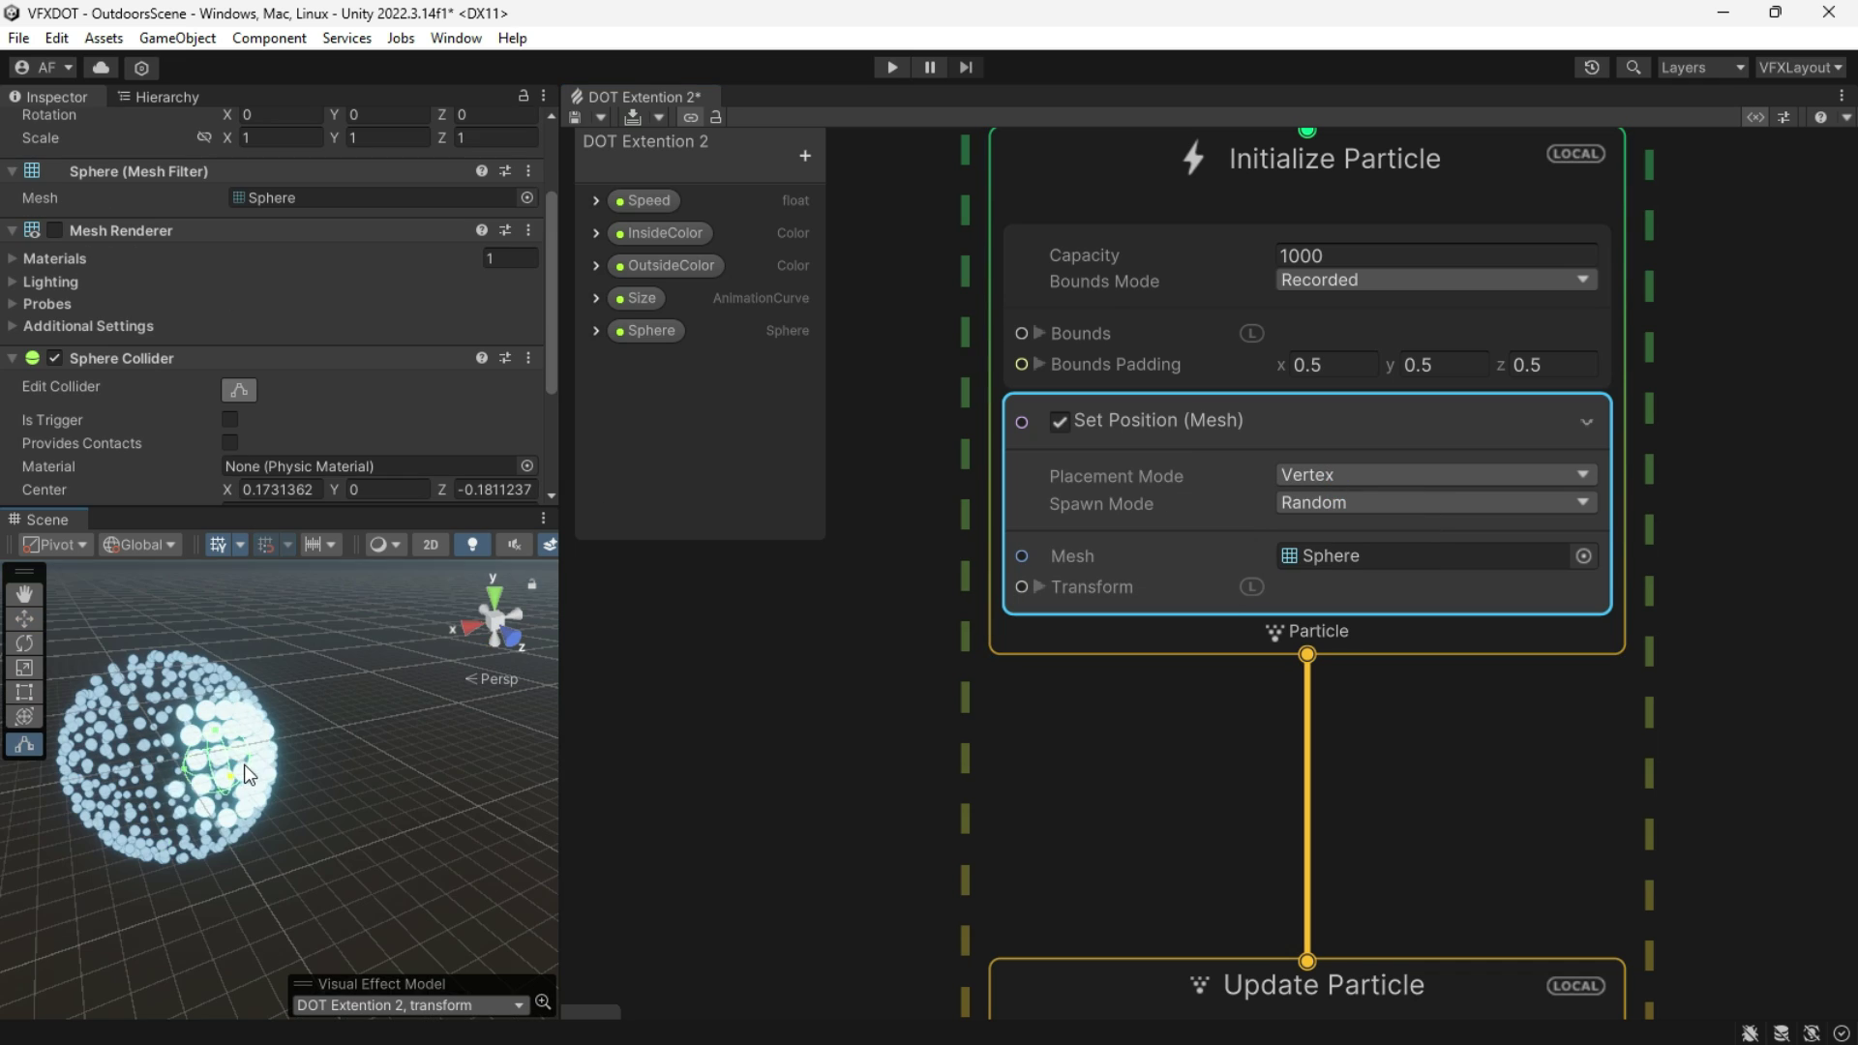
Step: End collider editing on the Sphere object and move it across the sphere-shaped dot mesh
drag(245, 764, 243, 762)
click(239, 389)
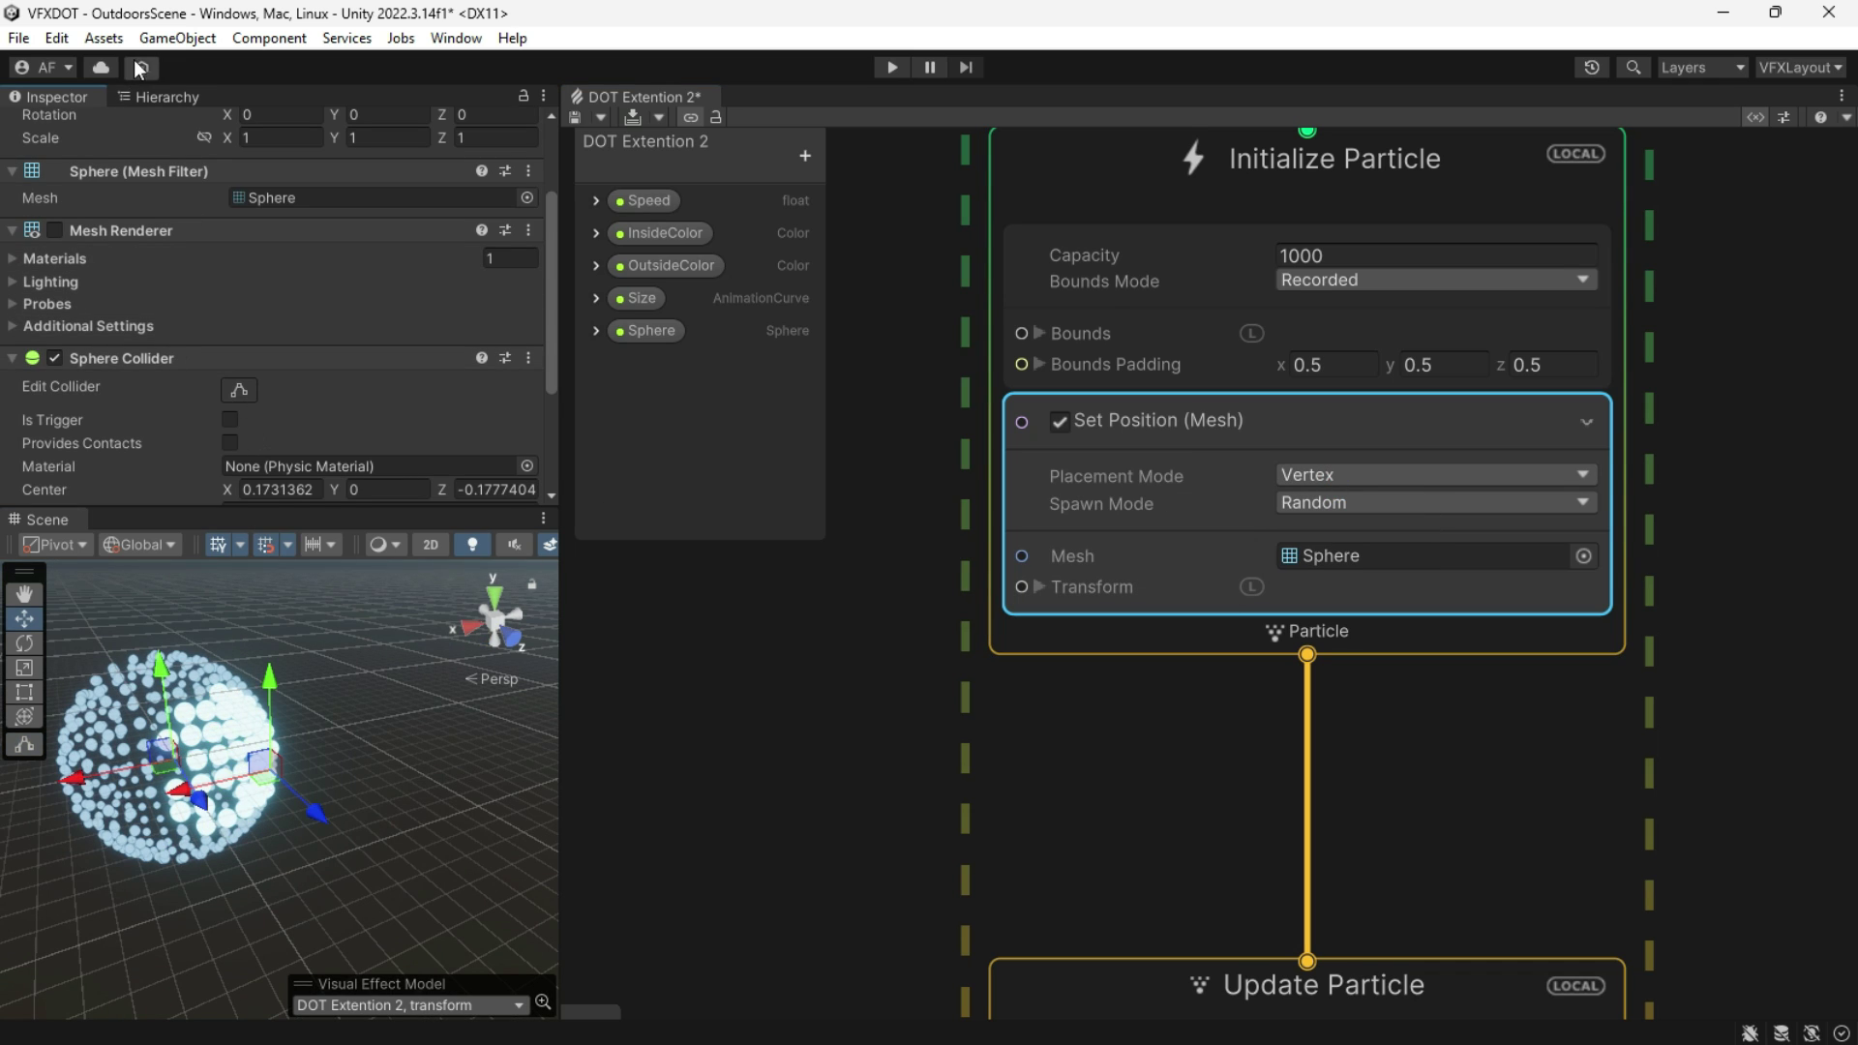
click(169, 98)
drag(268, 771, 161, 771)
Step: Undo the stray move of the Sphere object and shift it to another side of the dot mesh
right_drag(356, 808, 1676, 710)
key(w)
key(d)
drag(362, 819, 290, 801)
key(ctrl+z)
drag(168, 765, 242, 800)
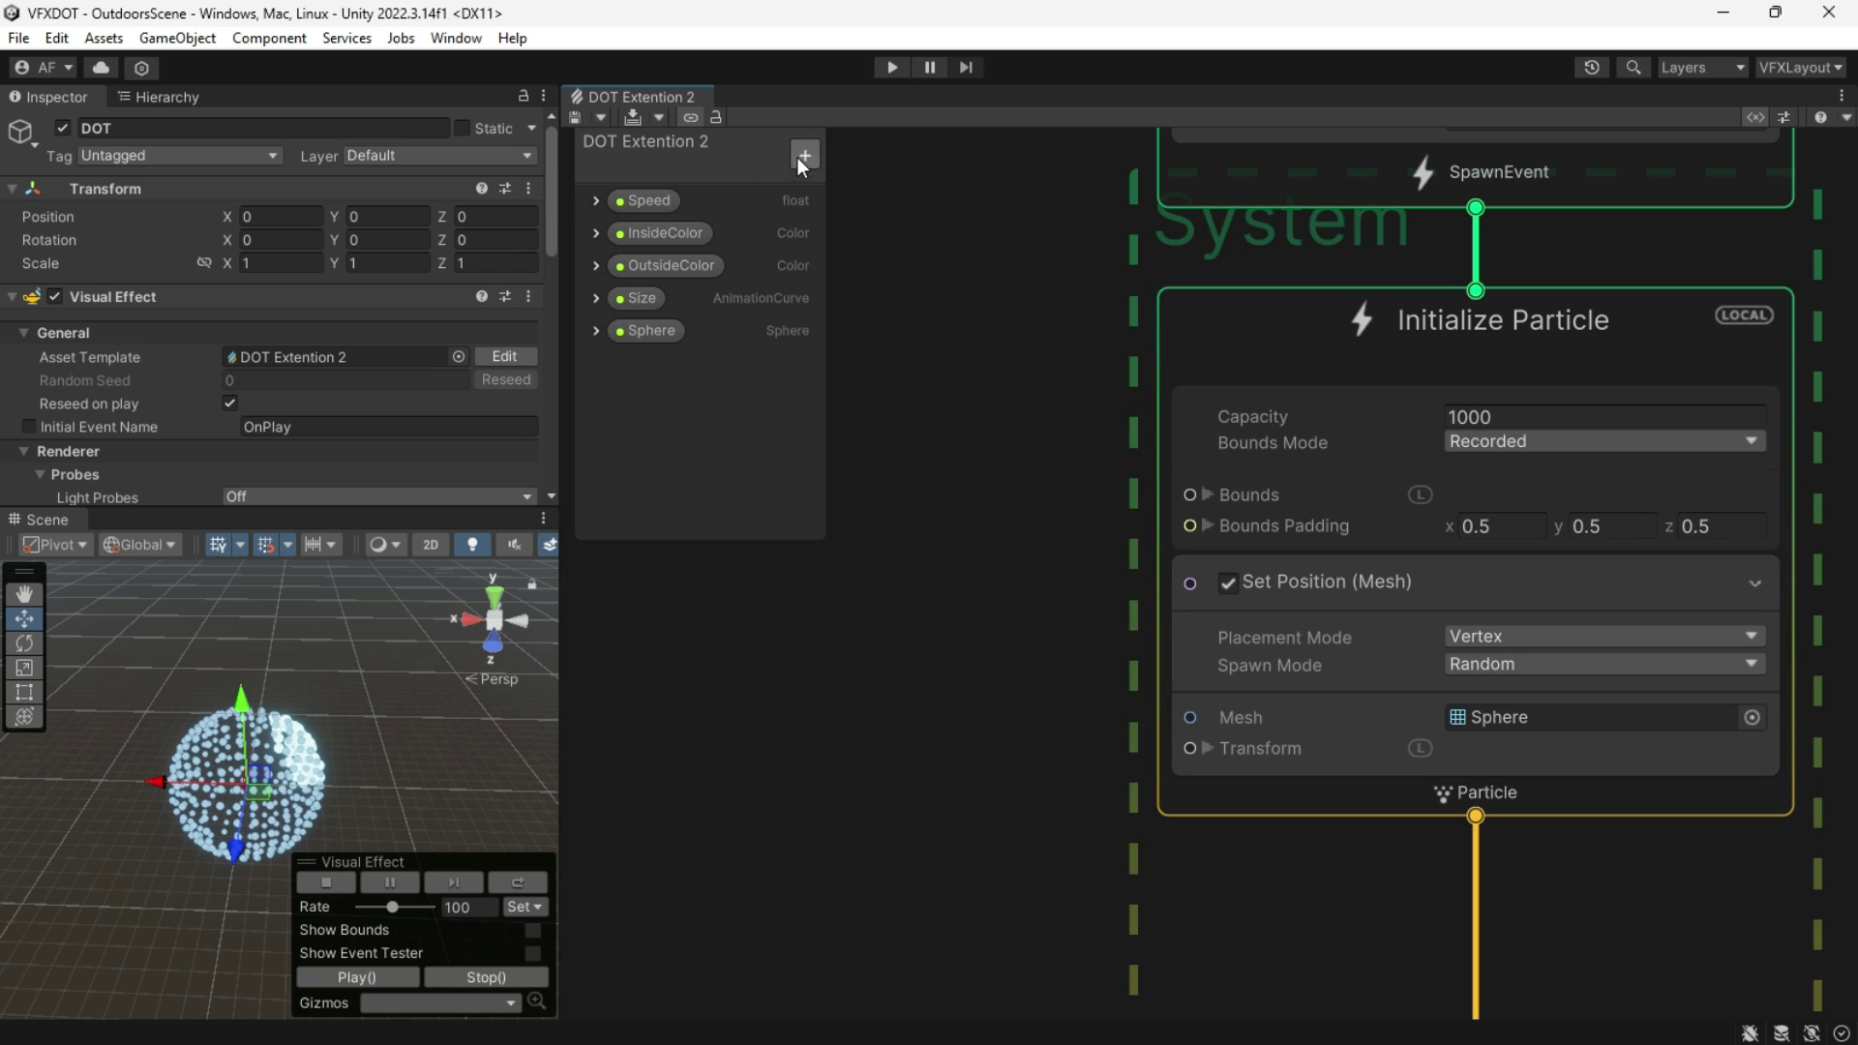
Step: Add an exposed Mesh property named Mesh and connect it to the Set Position (Mesh) block's Mesh input
click(804, 157)
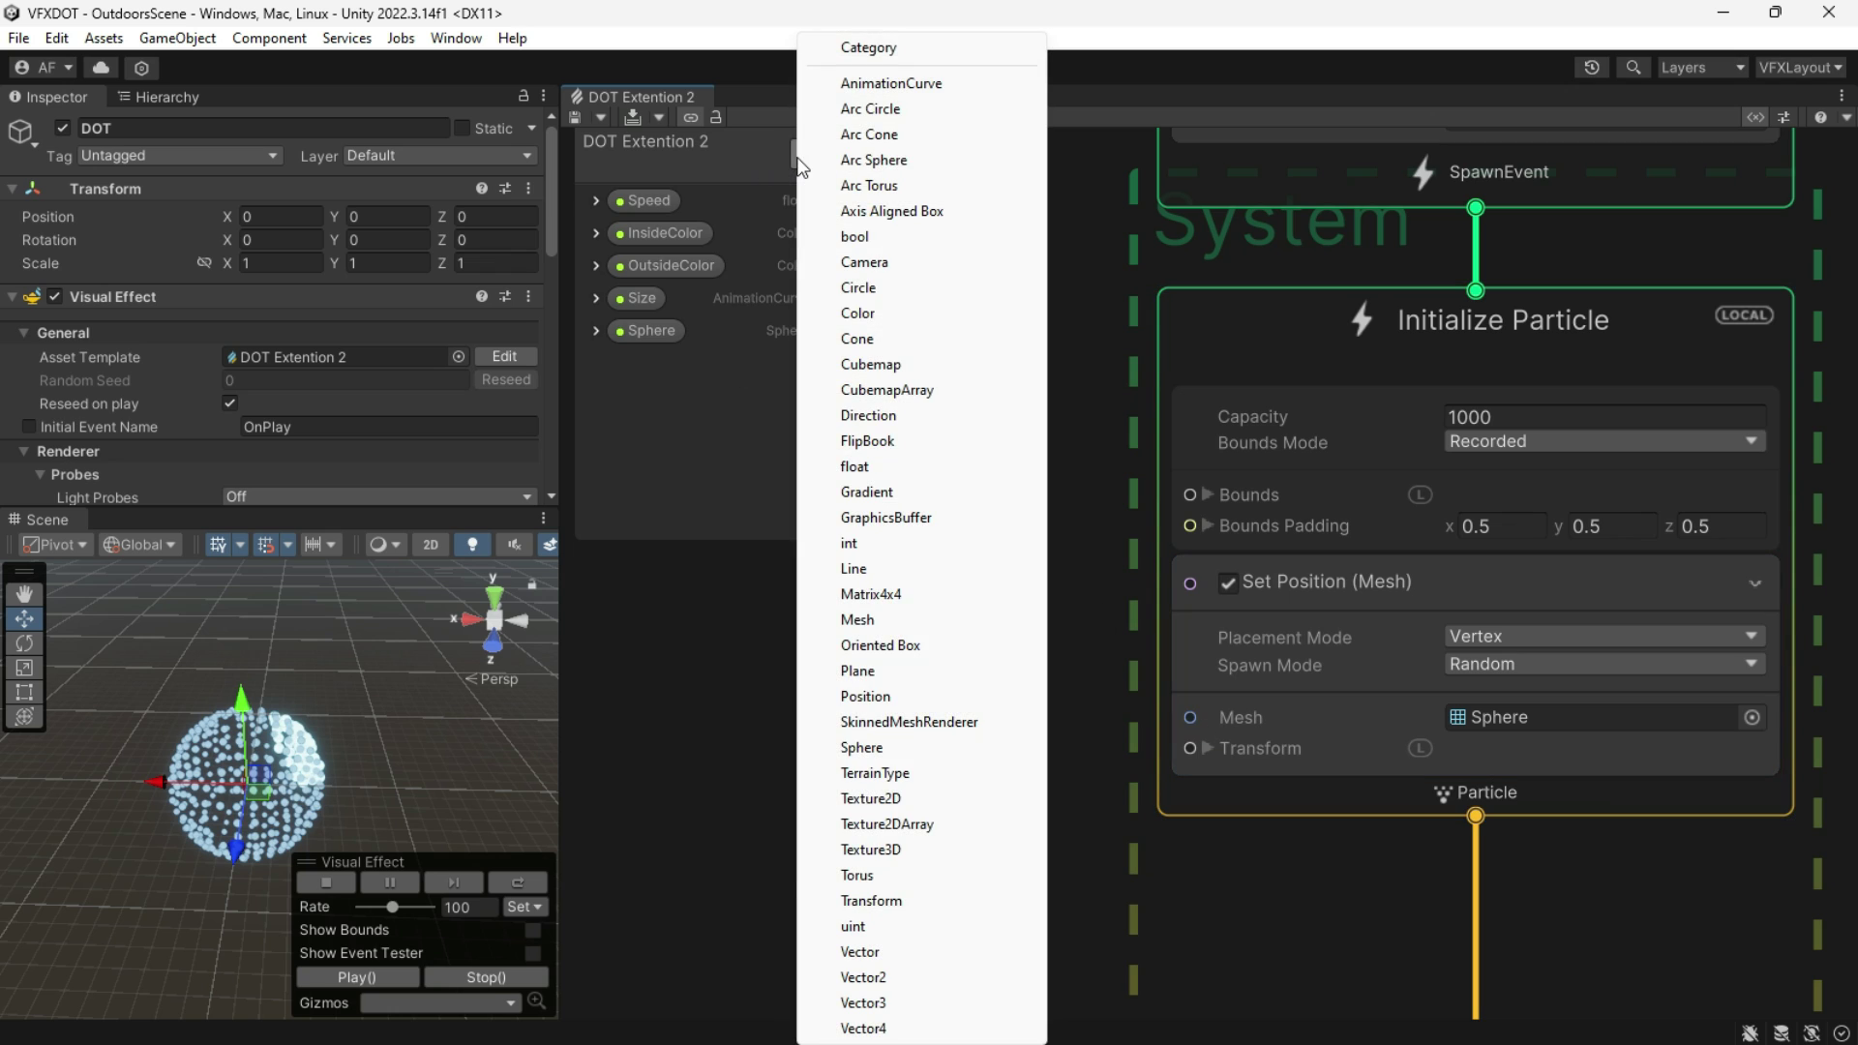
click(862, 621)
text(Mesh)
key(Return)
drag(640, 364, 1190, 717)
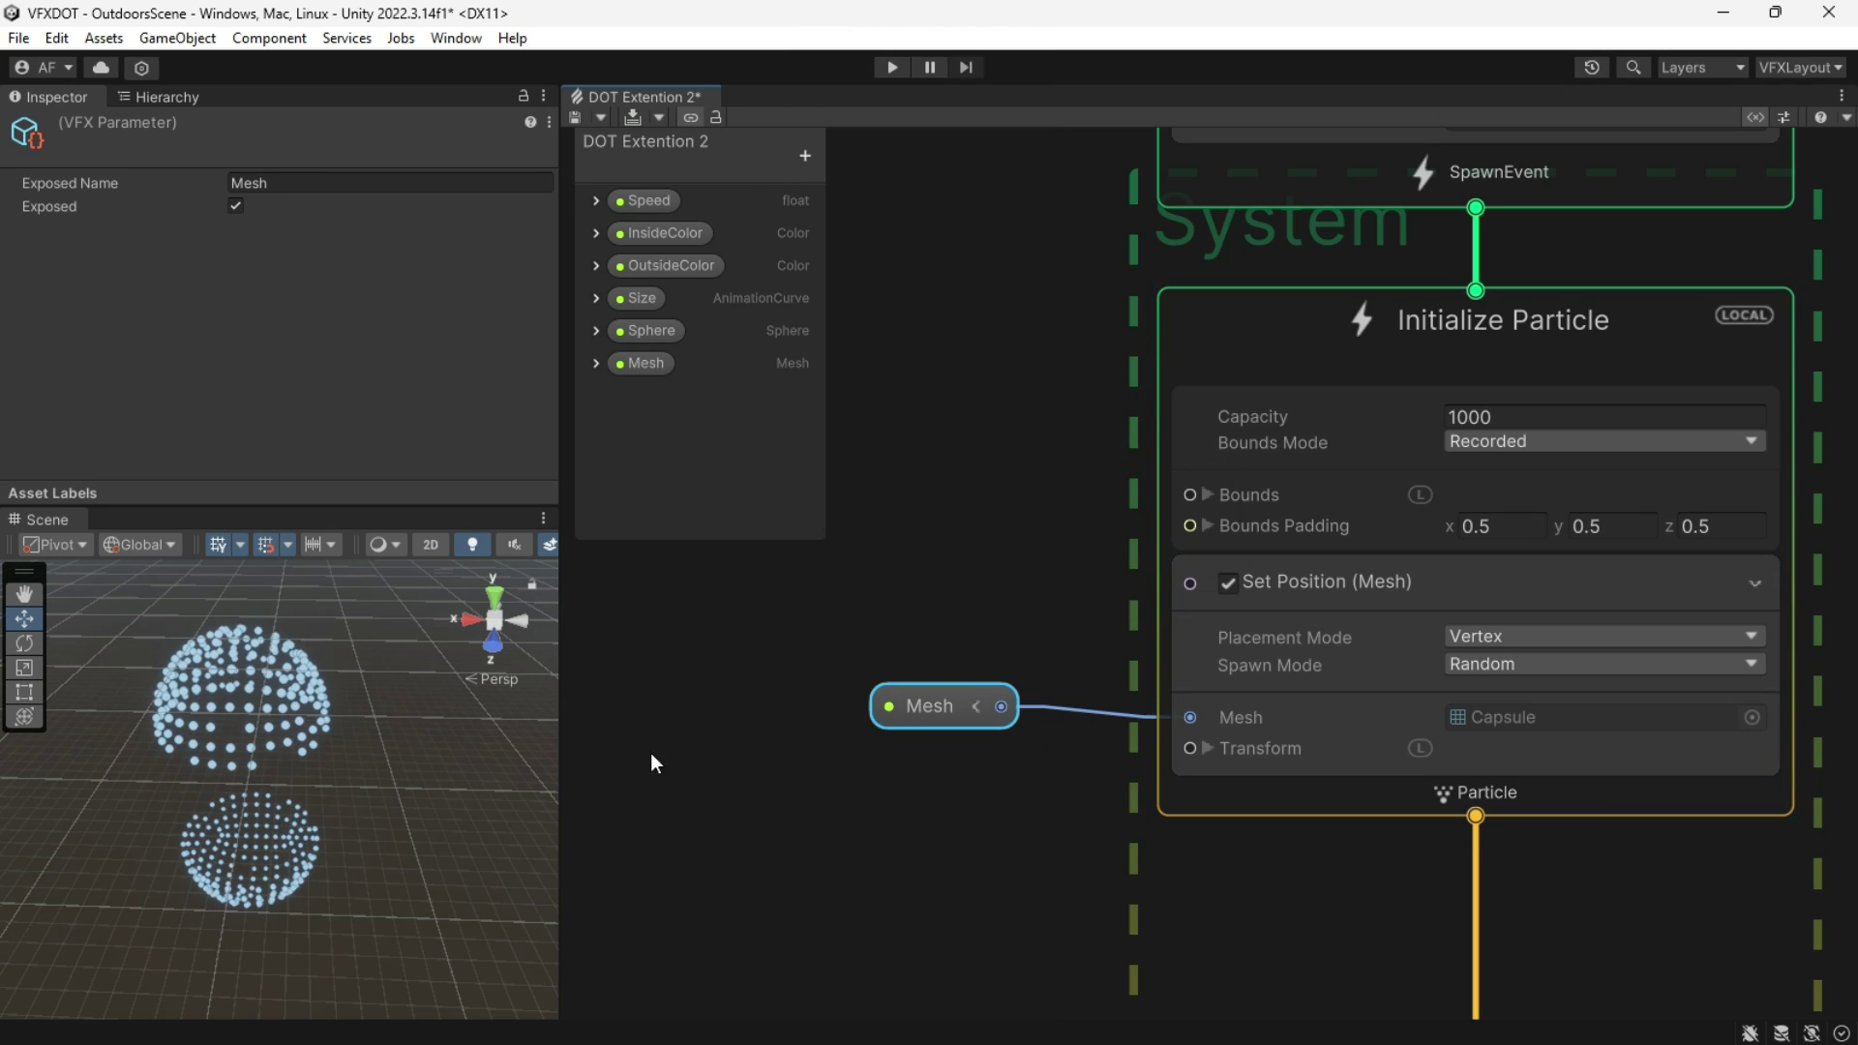
Step: Try the Cube mesh as the value of the exposed Mesh property
click(805, 415)
click(886, 509)
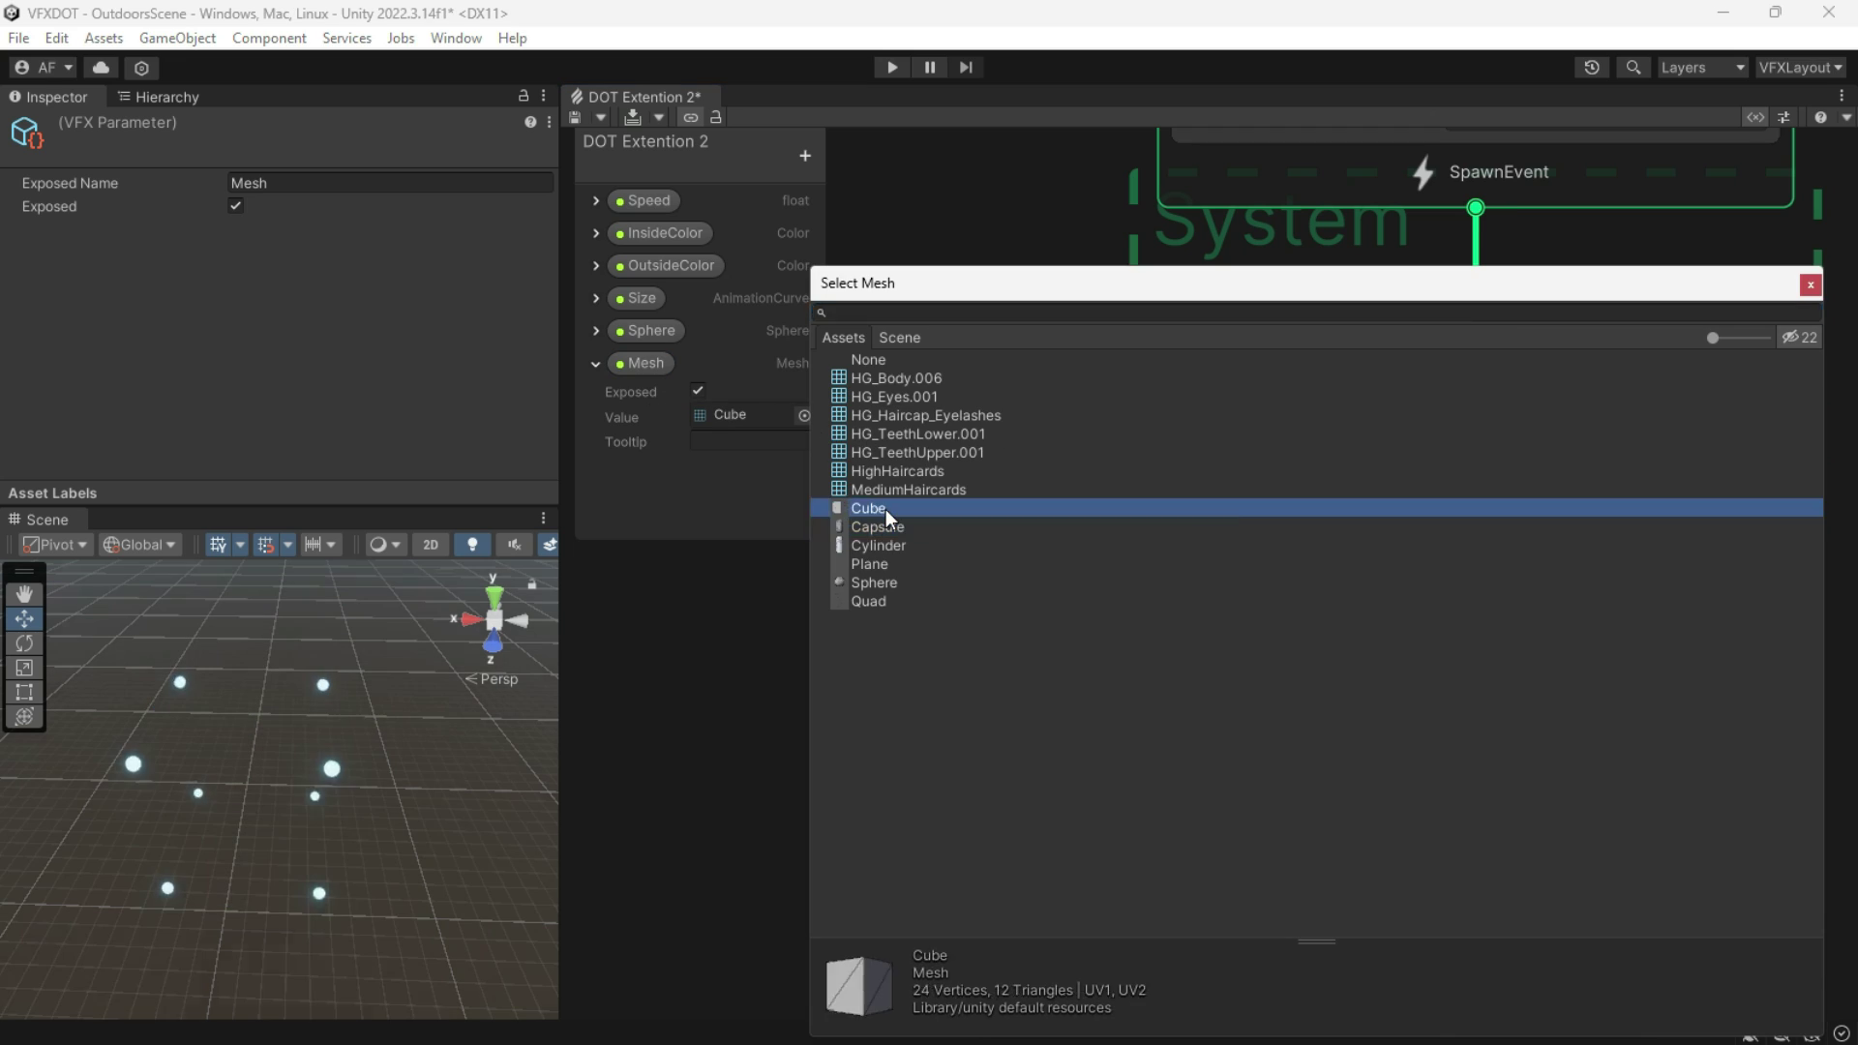
double_click(885, 509)
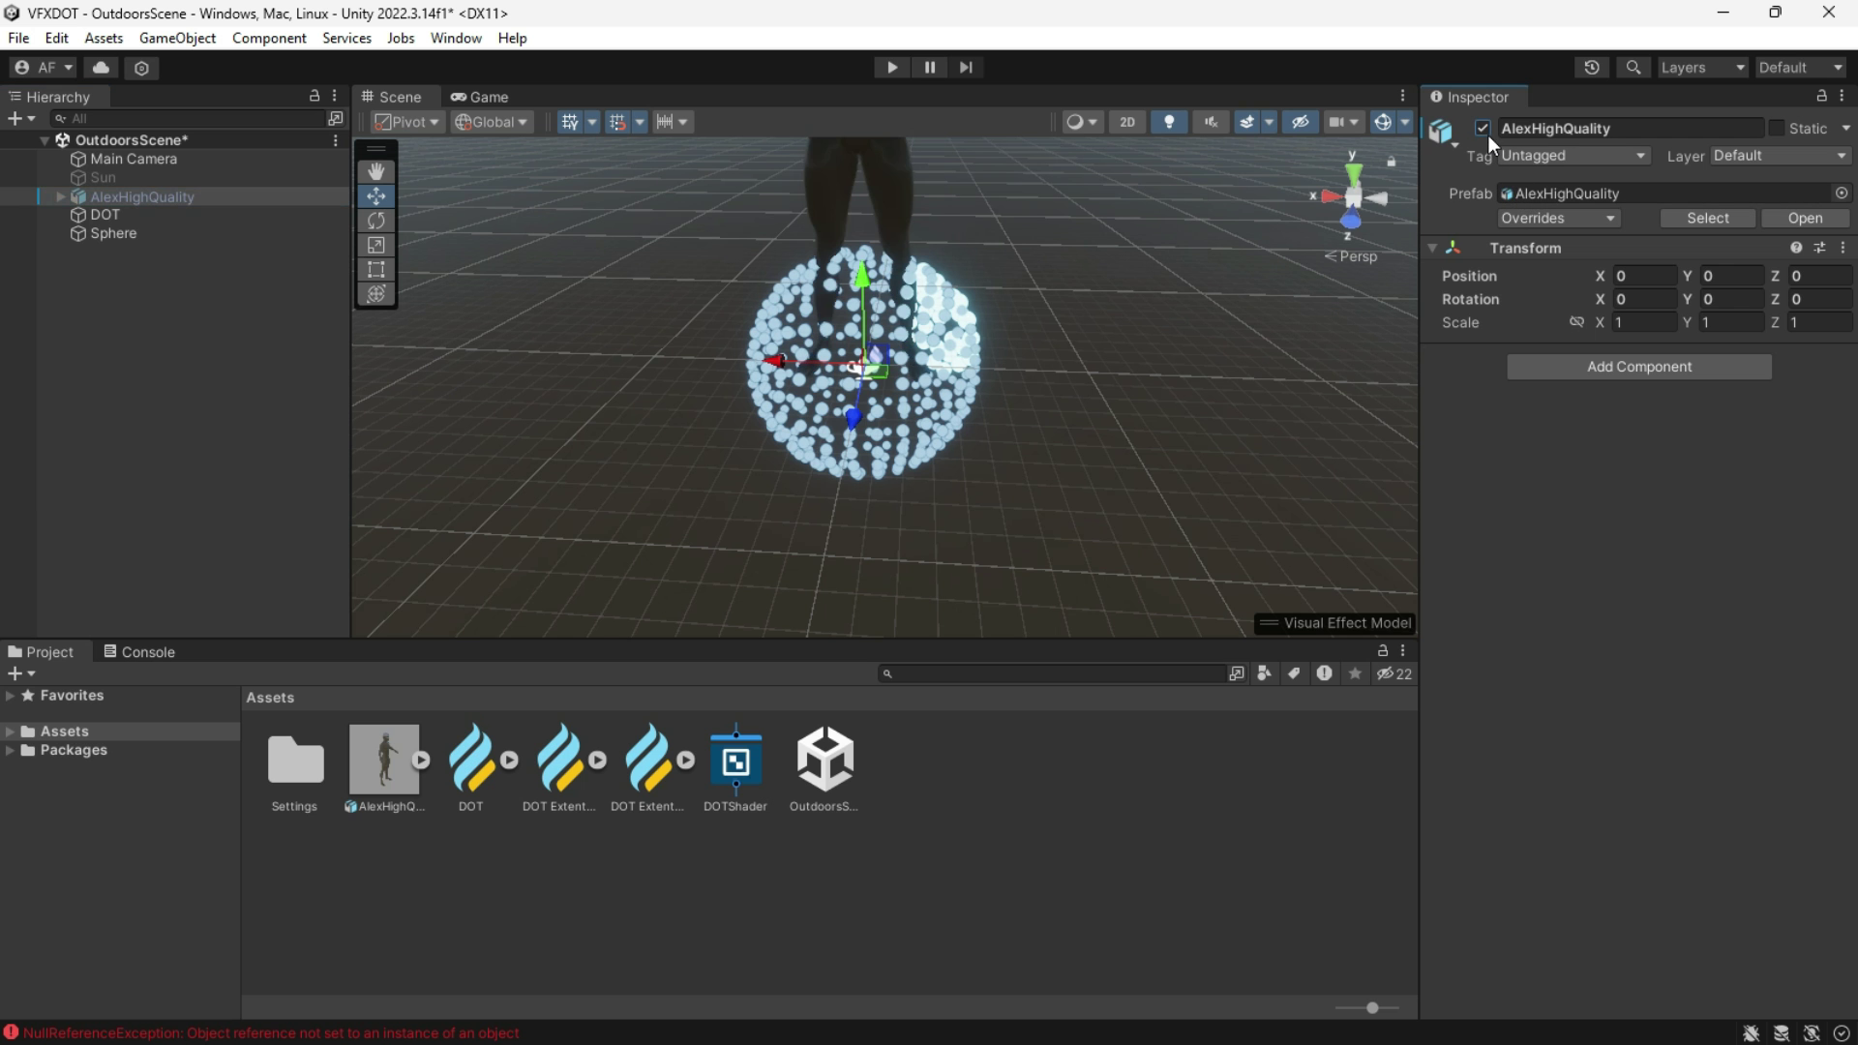
Step: Examine the AlexHighQuality model in its asset preview and in the scene
click(382, 770)
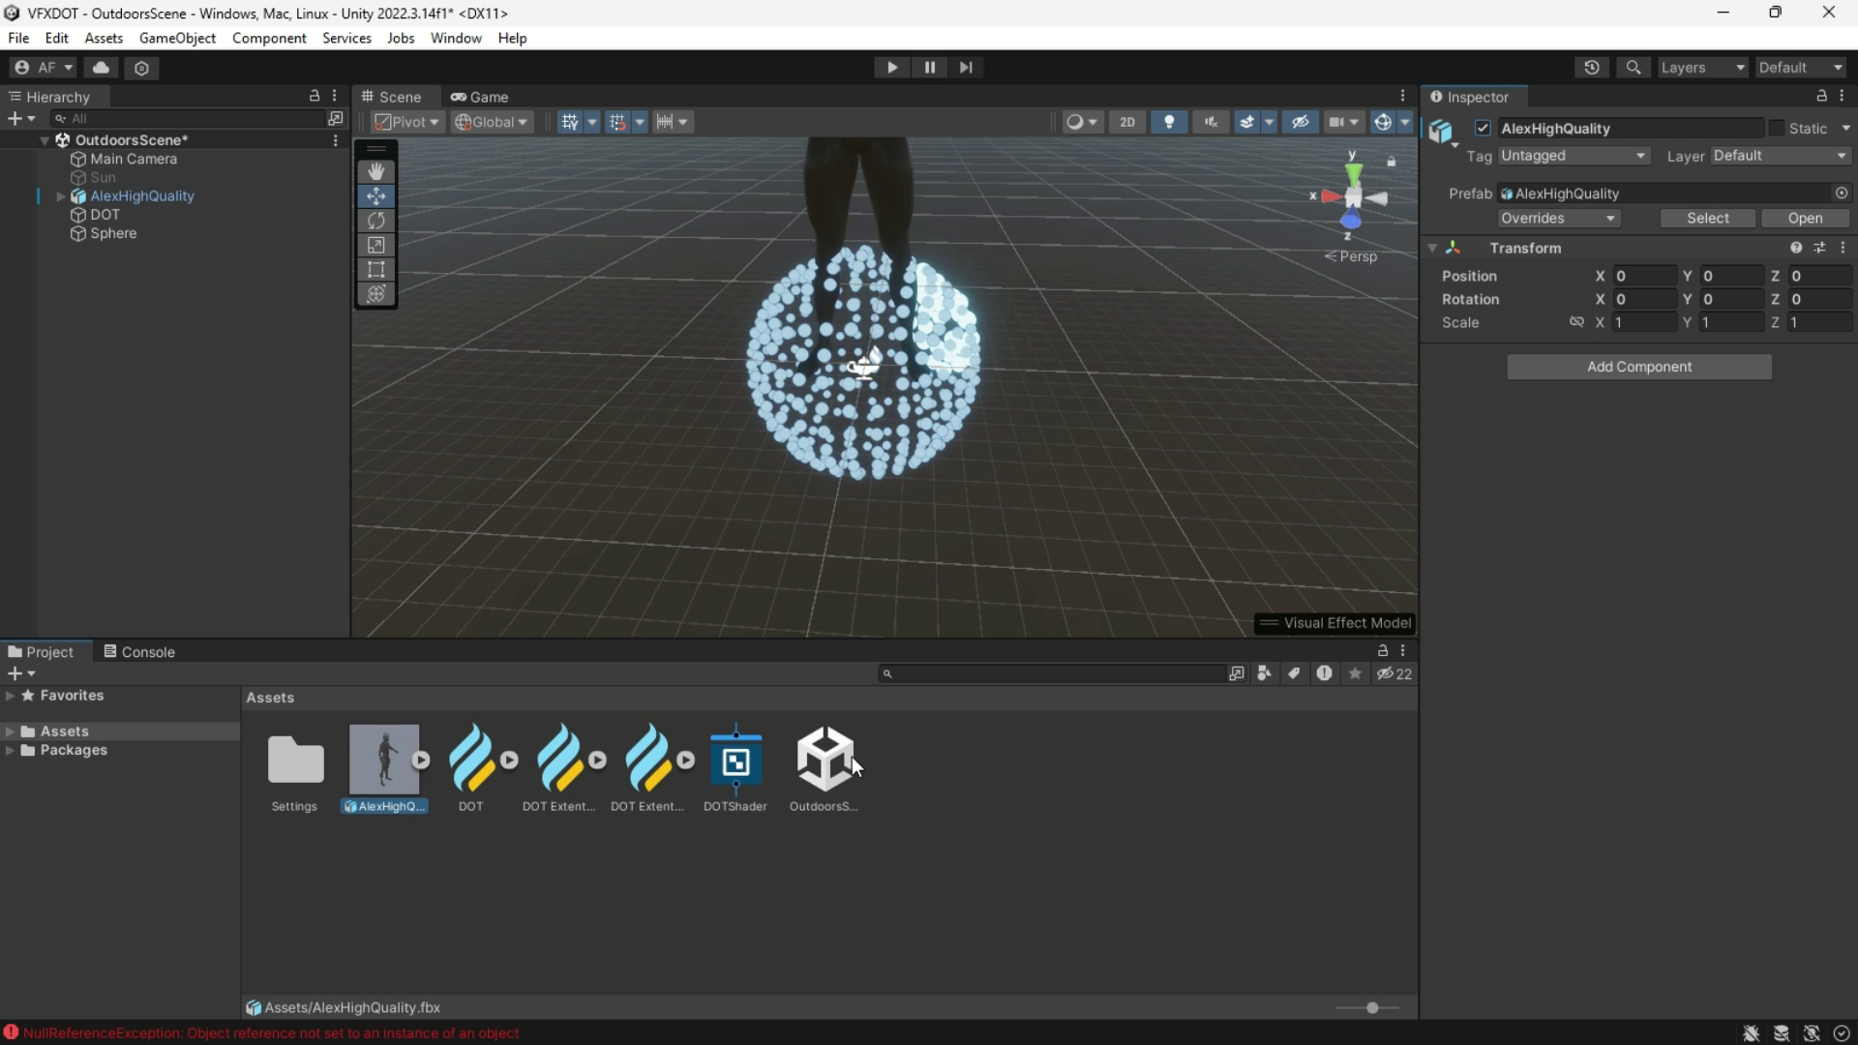
drag(1667, 822, 1668, 424)
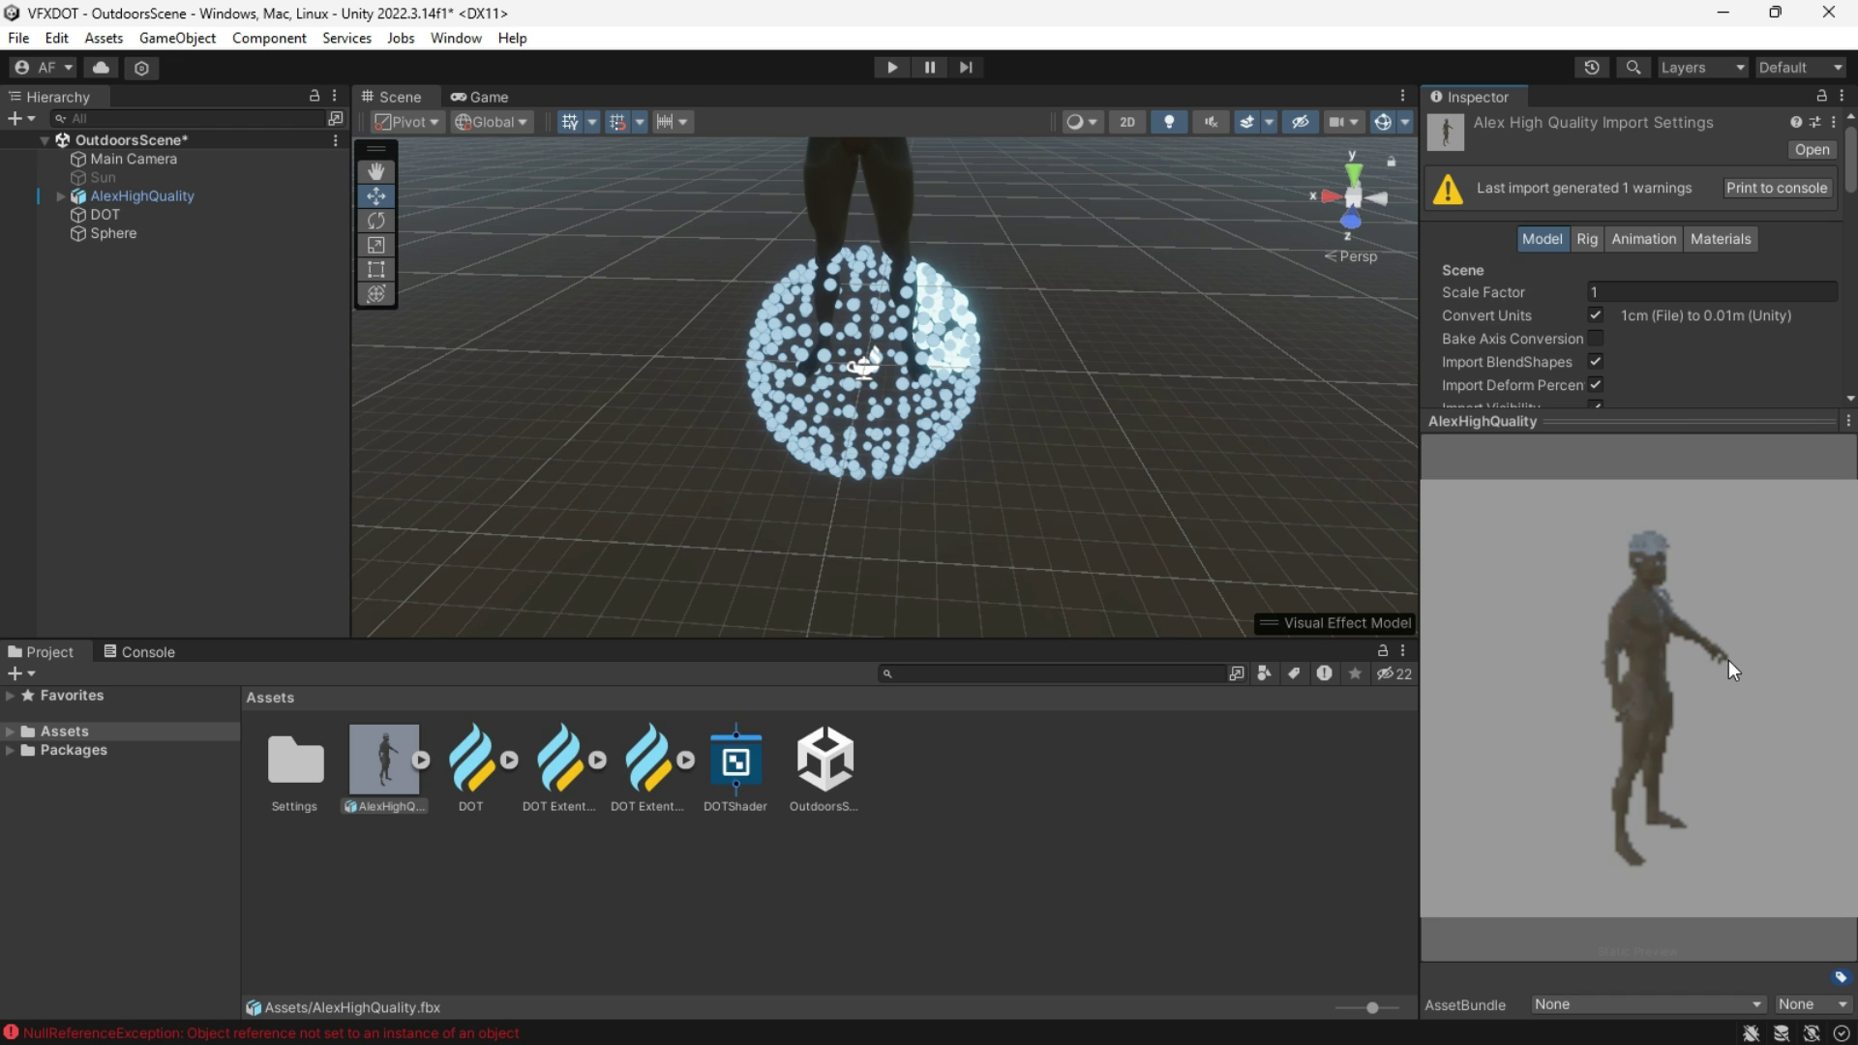
drag(1549, 421, 1571, 756)
right_drag(1094, 479, 1097, 721)
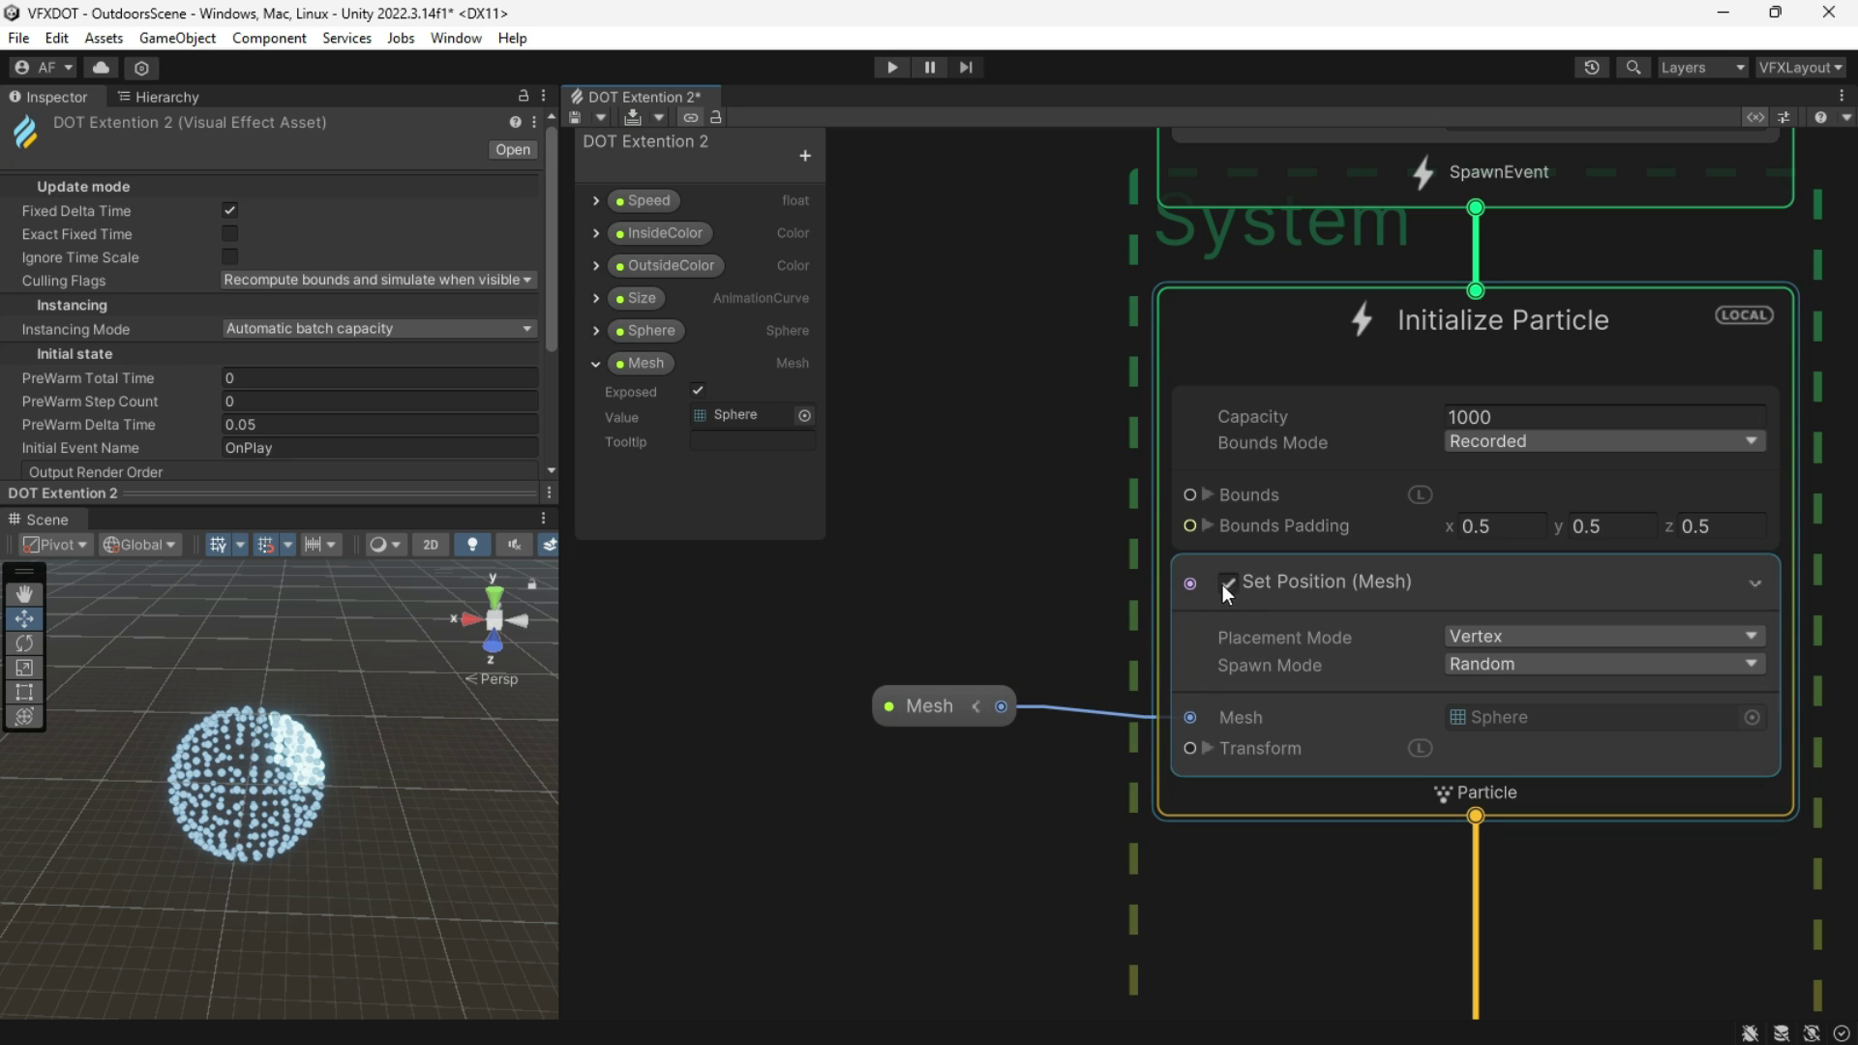
Step: Disable the Set Position (Mesh) block and add a Set Position (Skinned Mesh) block to Initialize Particle
click(1222, 584)
click(1228, 583)
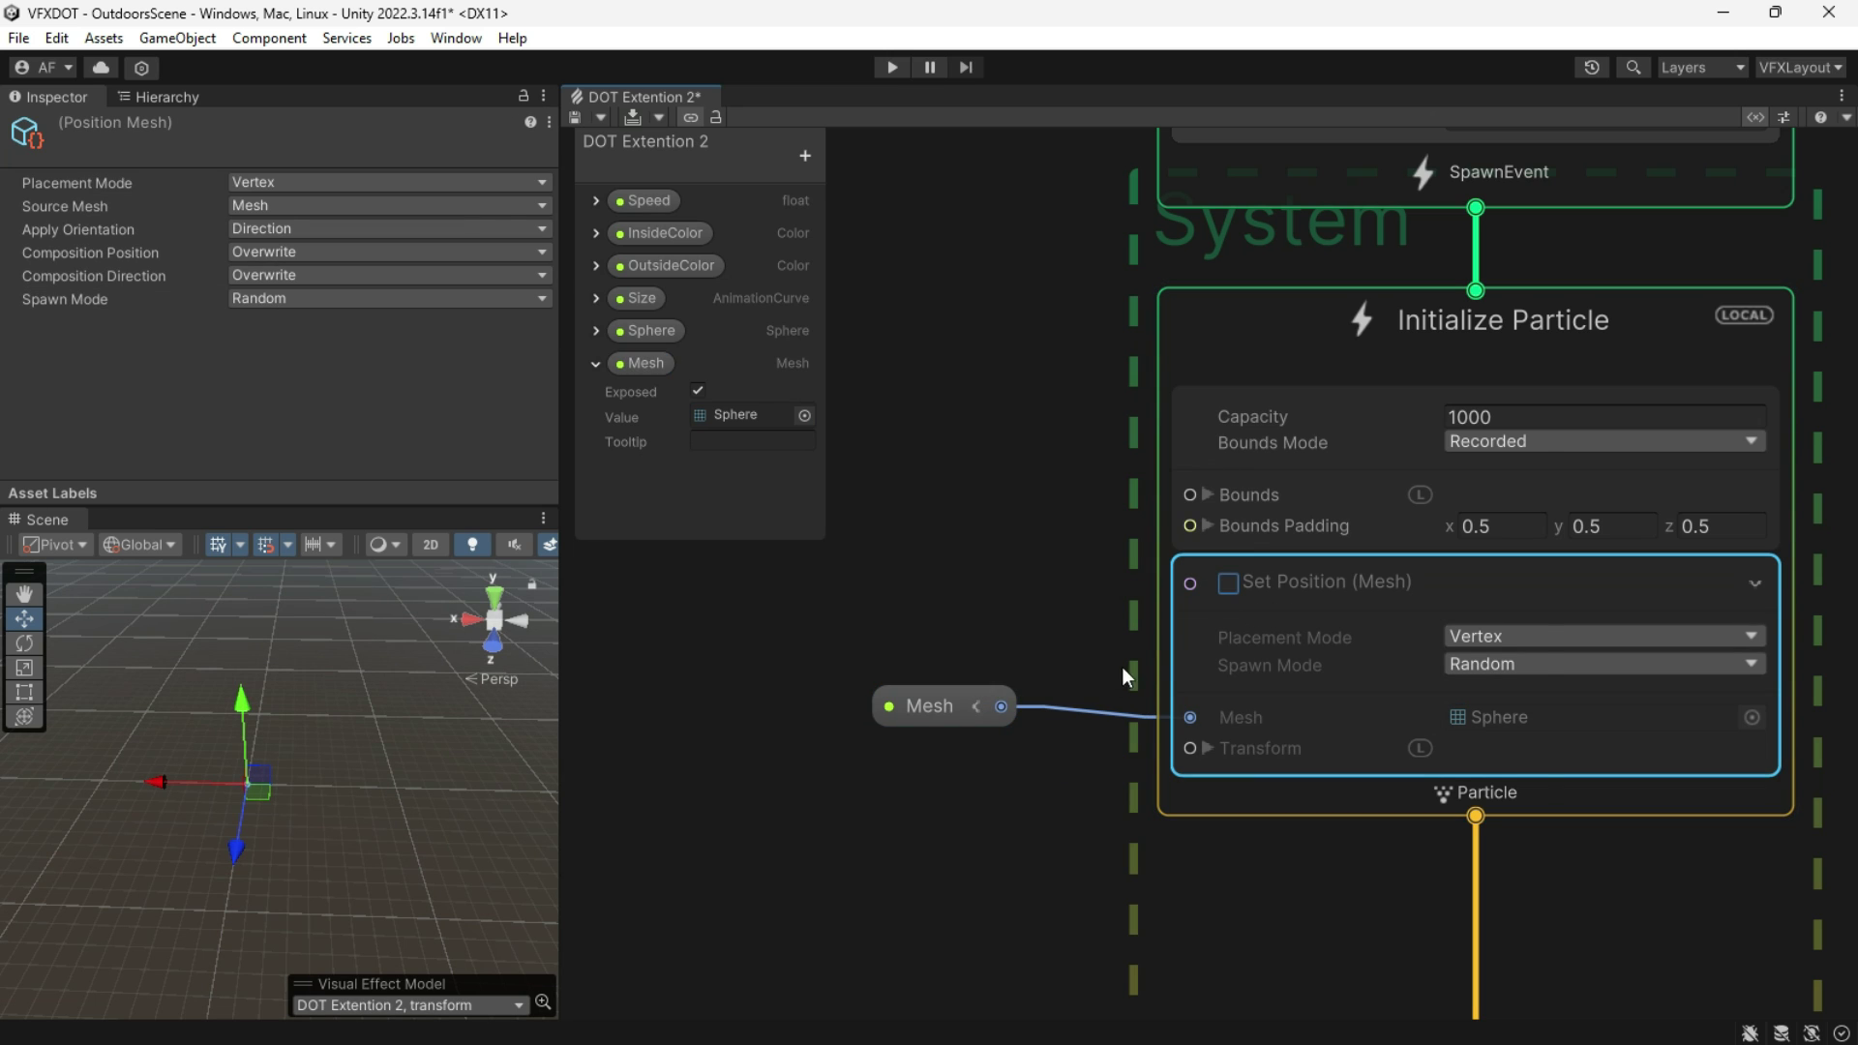
click(1380, 795)
key(space)
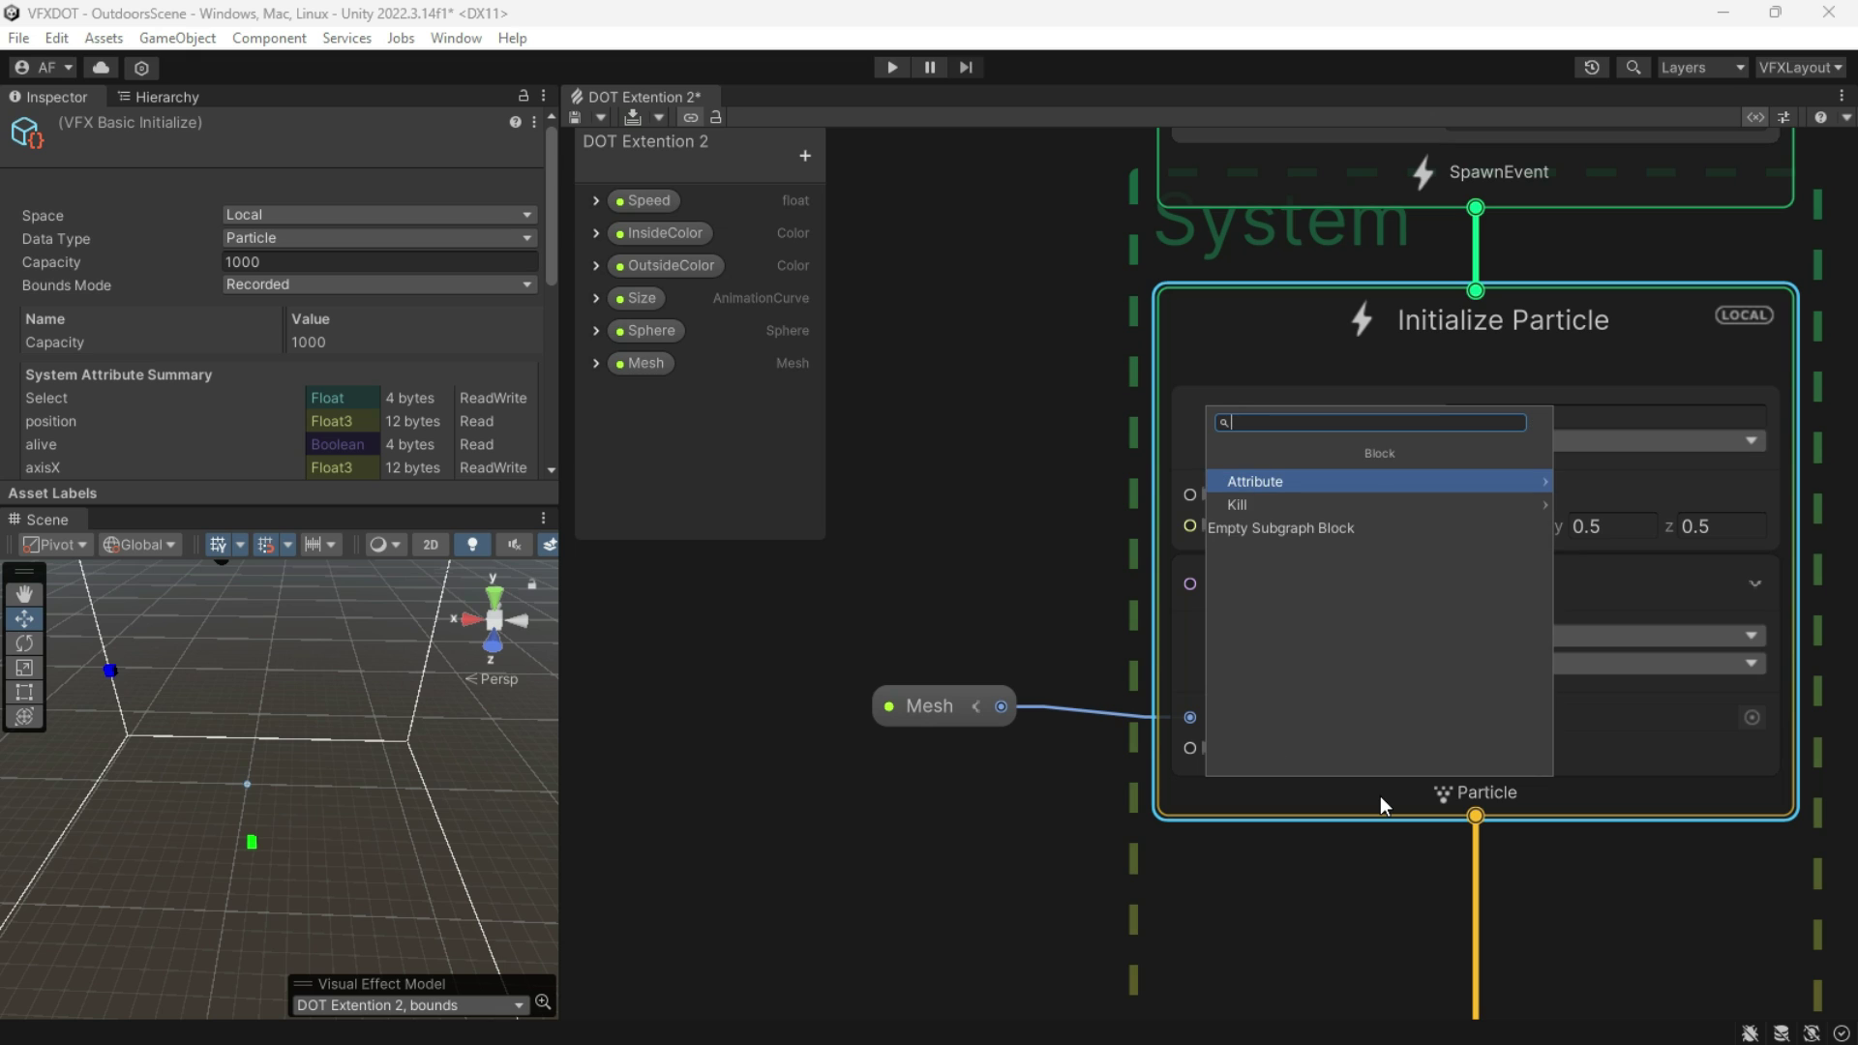
text(skinn)
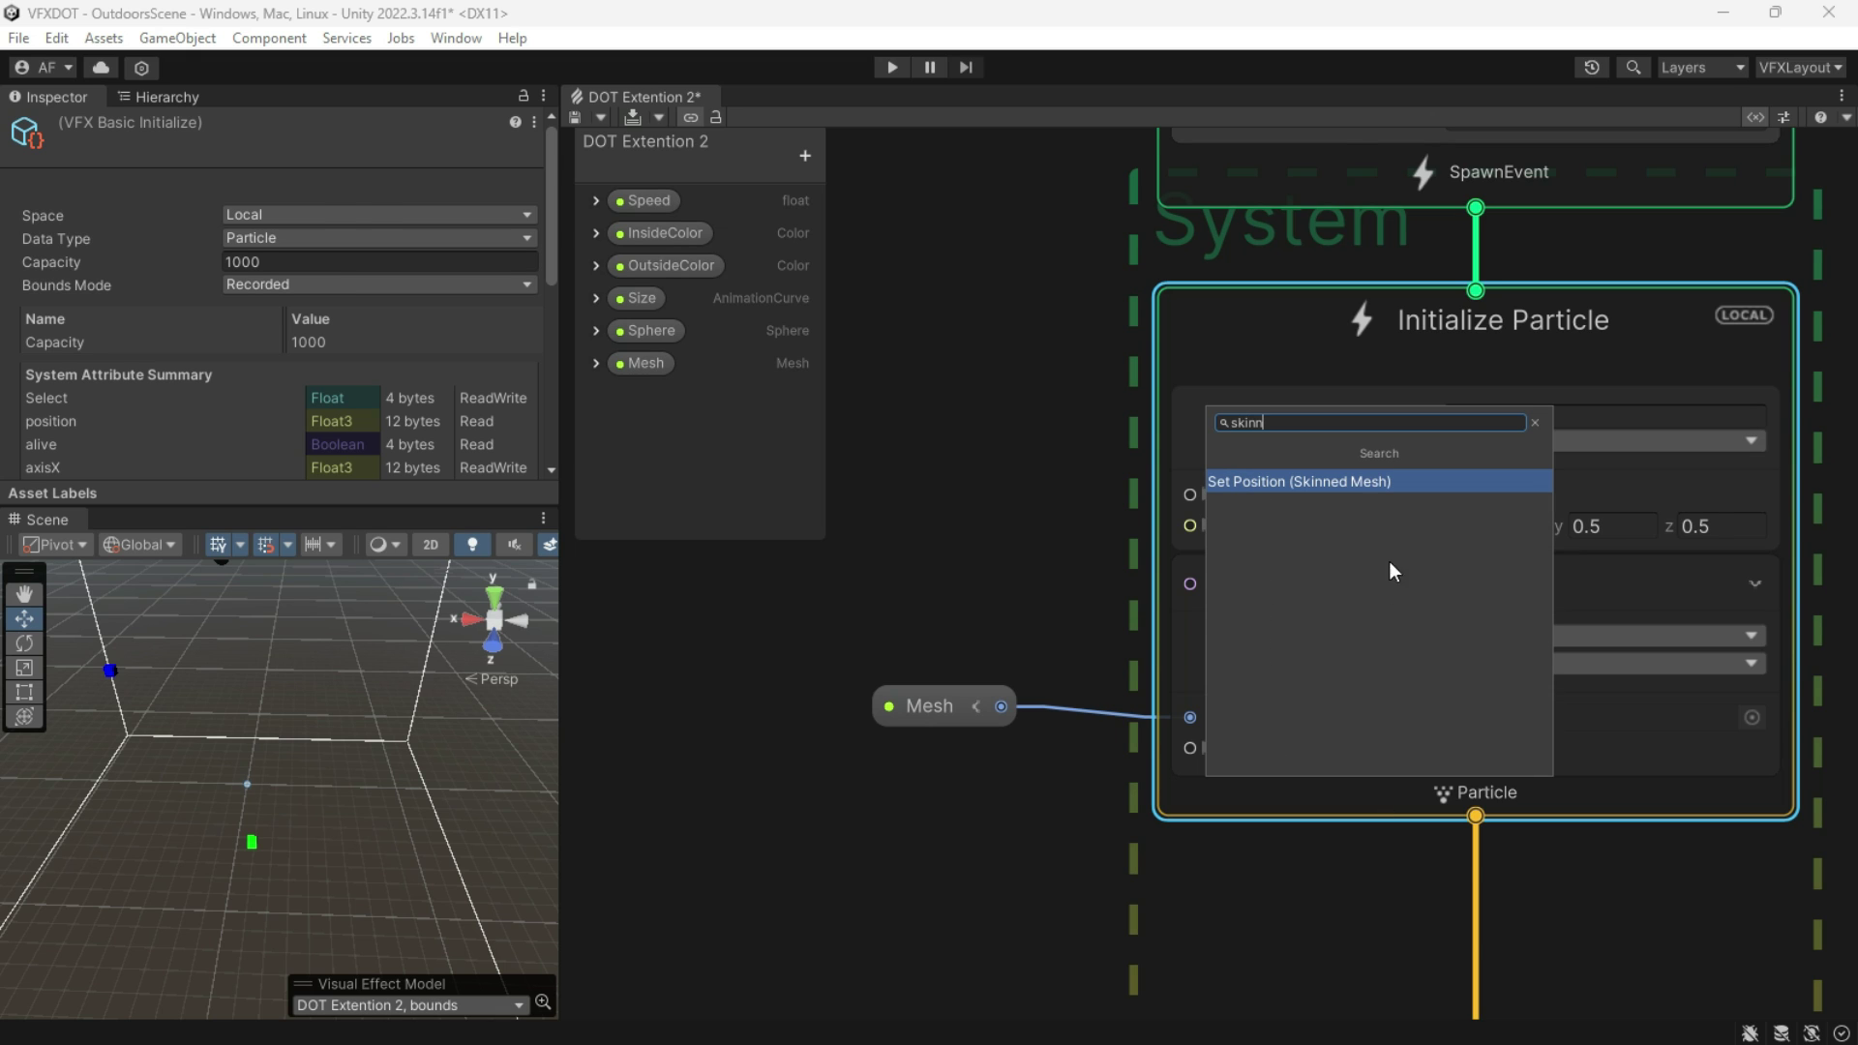
click(1384, 482)
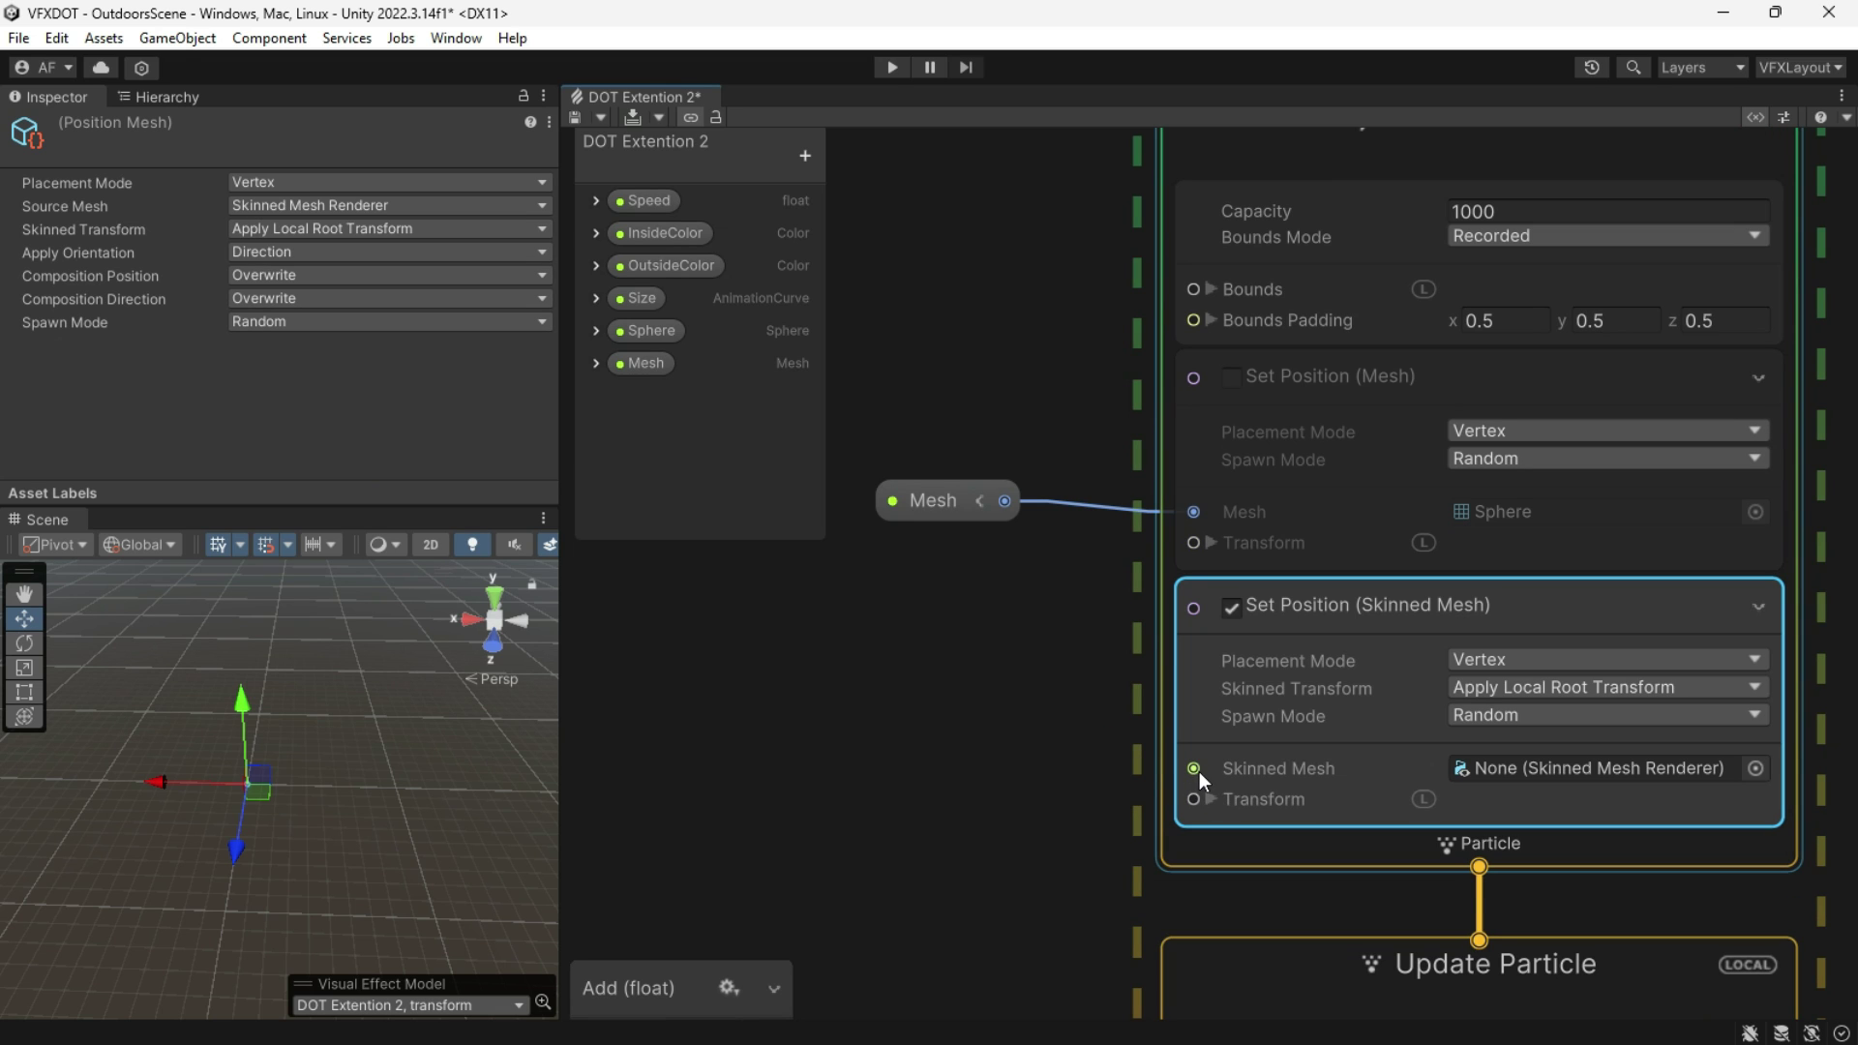
Step: Create a SkinnedMeshRenderer node feeding the block's Skinned Mesh input and convert it to an exposed property
drag(1194, 769, 1019, 774)
text(skinn)
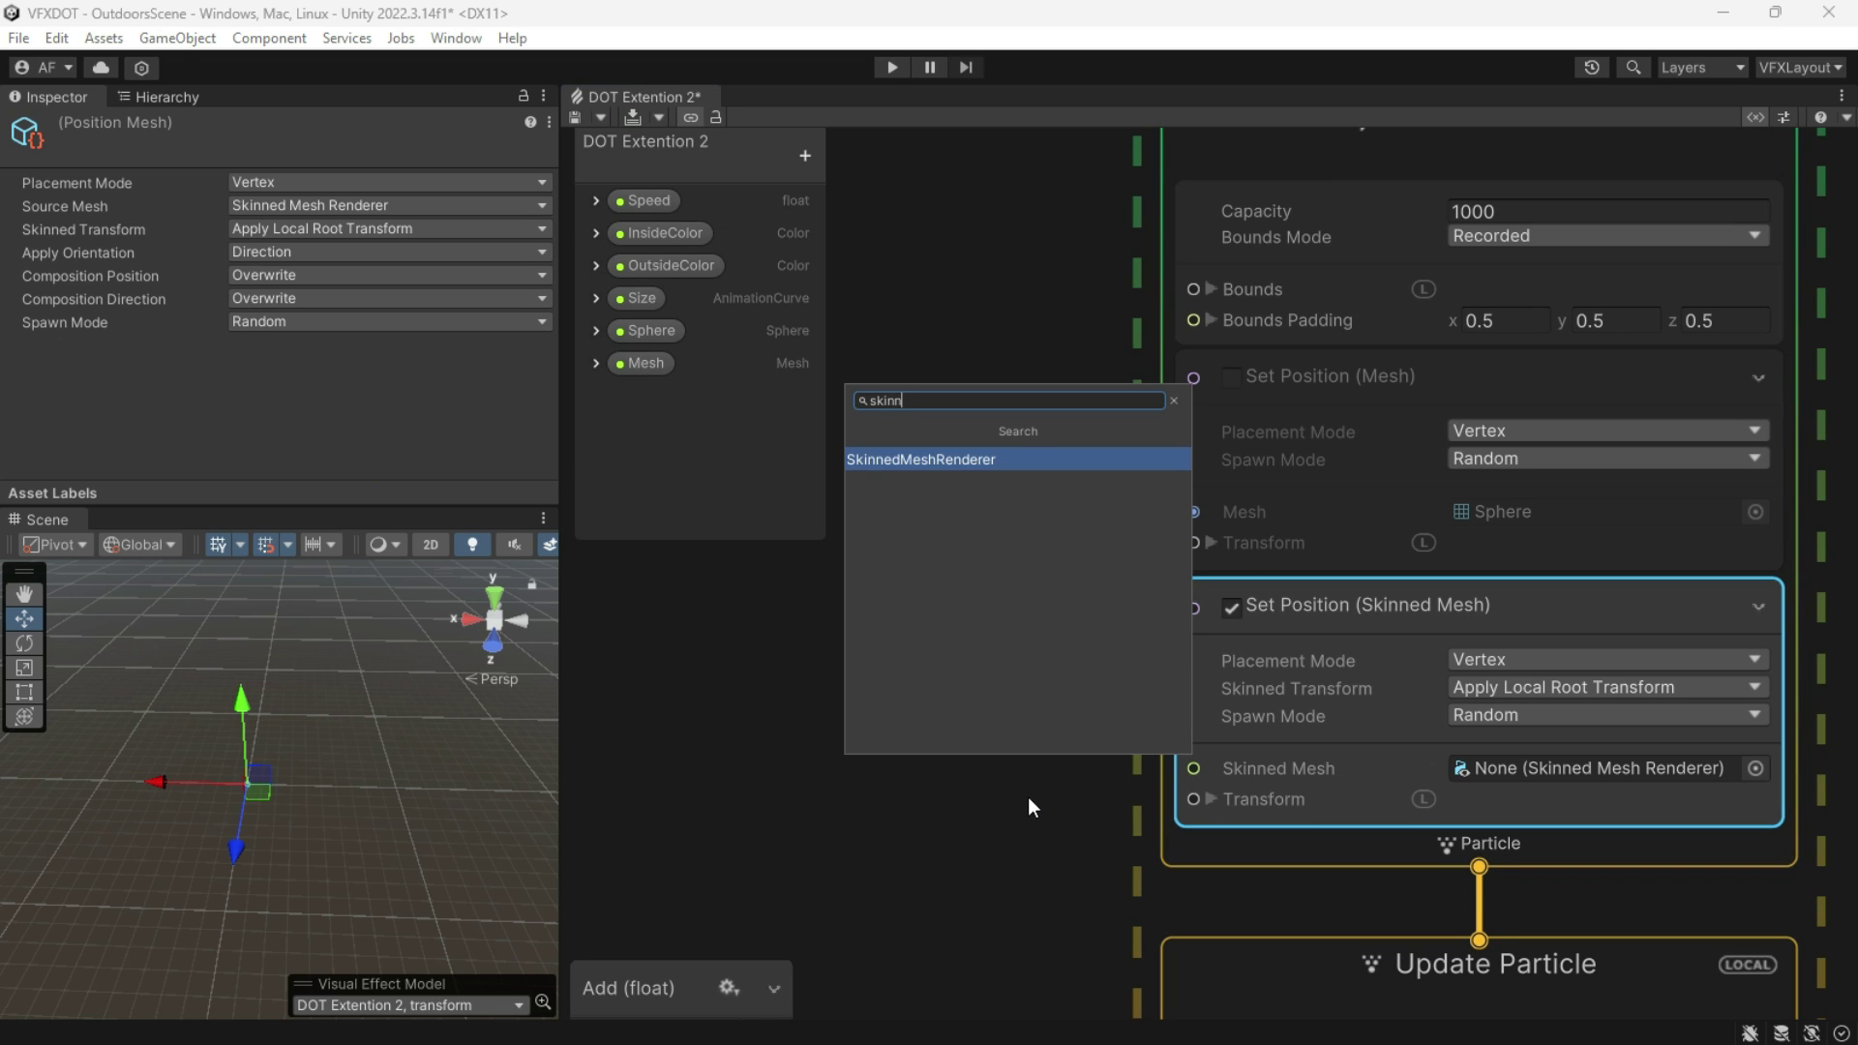
key(Return)
drag(900, 740, 938, 724)
right_click(938, 724)
click(1101, 398)
click(1101, 399)
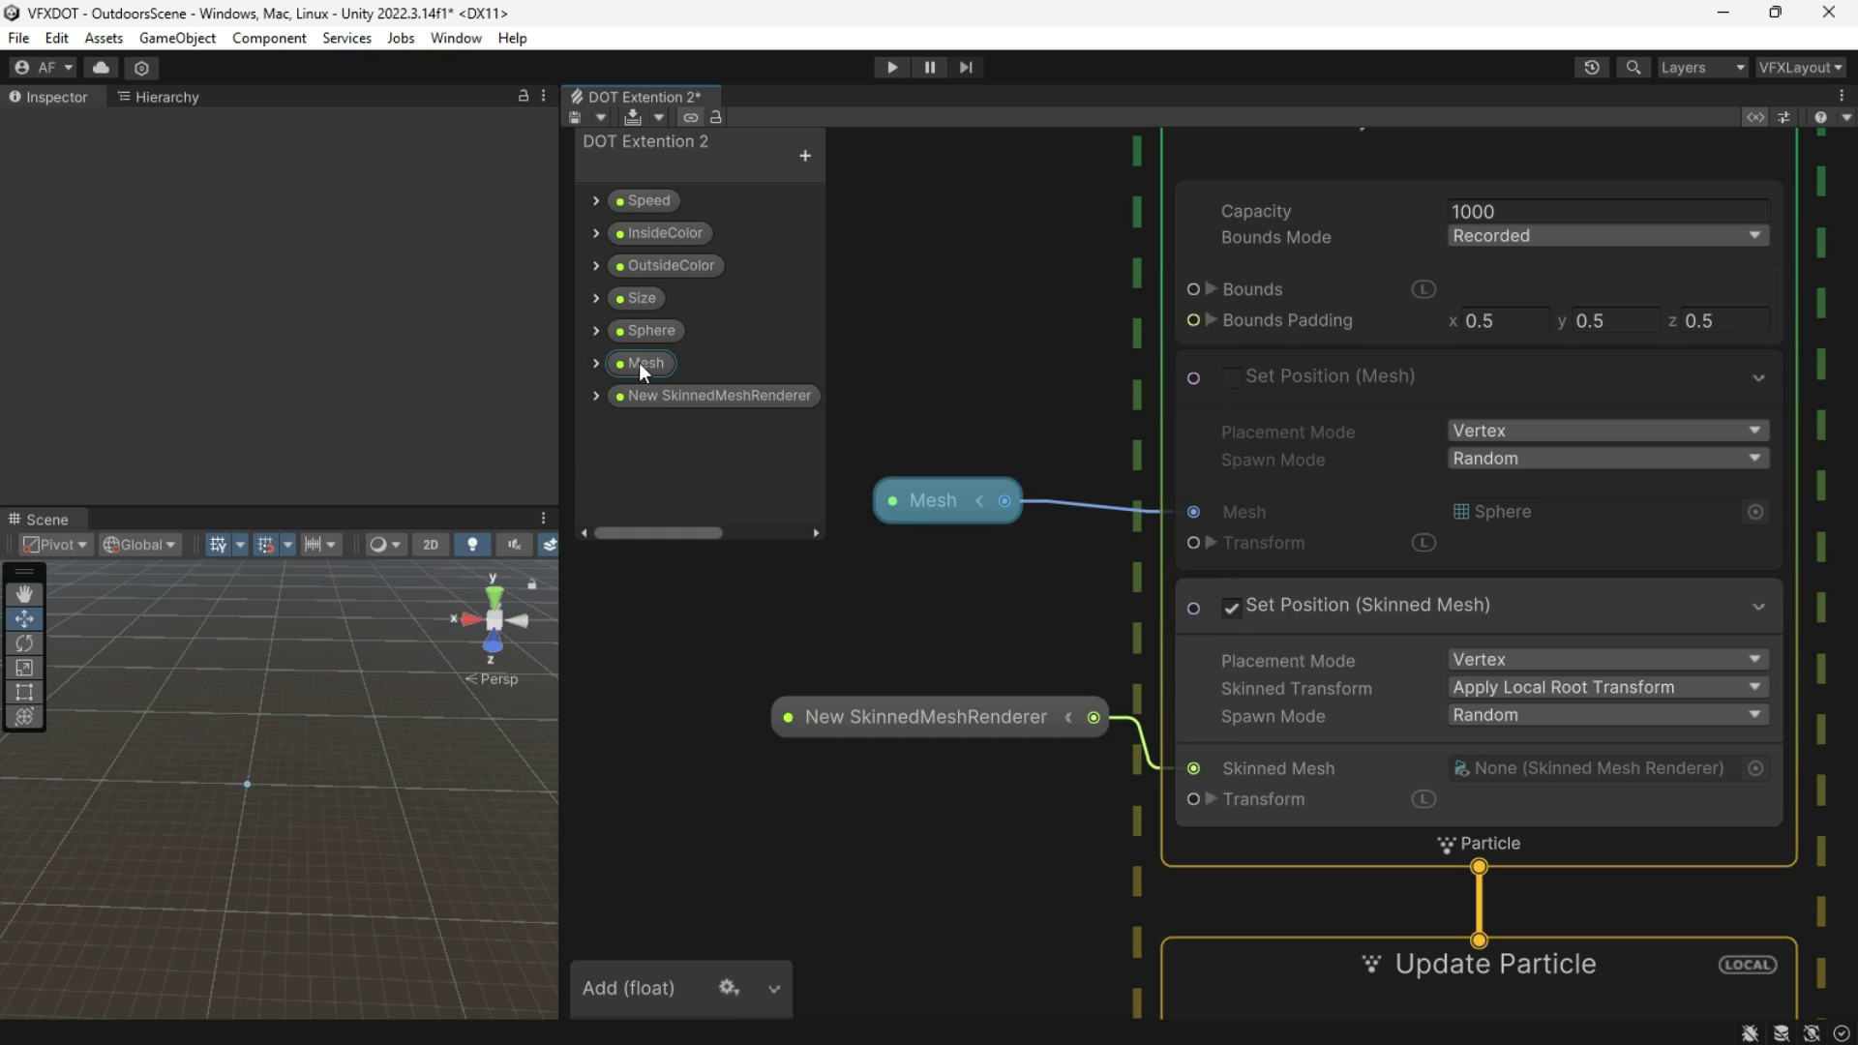
Step: Rename the new skinned mesh renderer property as SkinnedMesh
double_click(681, 391)
text(SkinnedM)
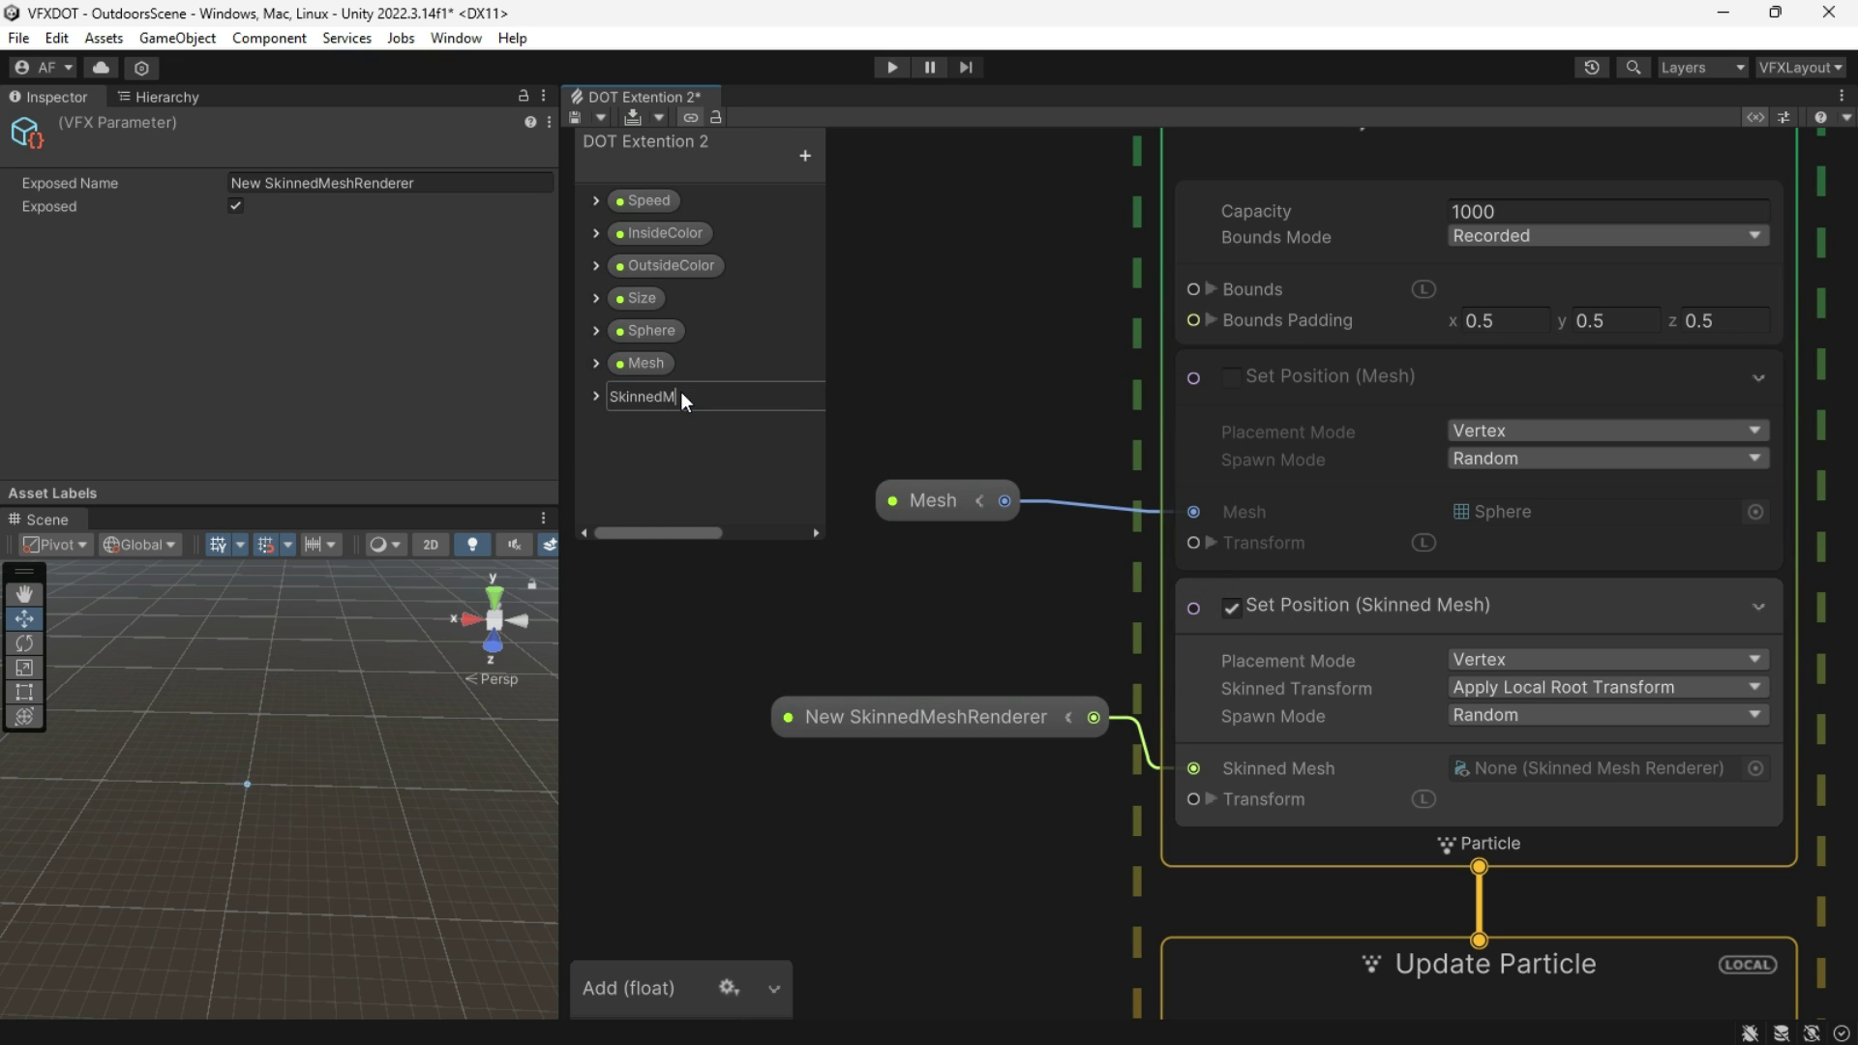
text(eshR)
key(BackSpace)
key(Return)
click(658, 398)
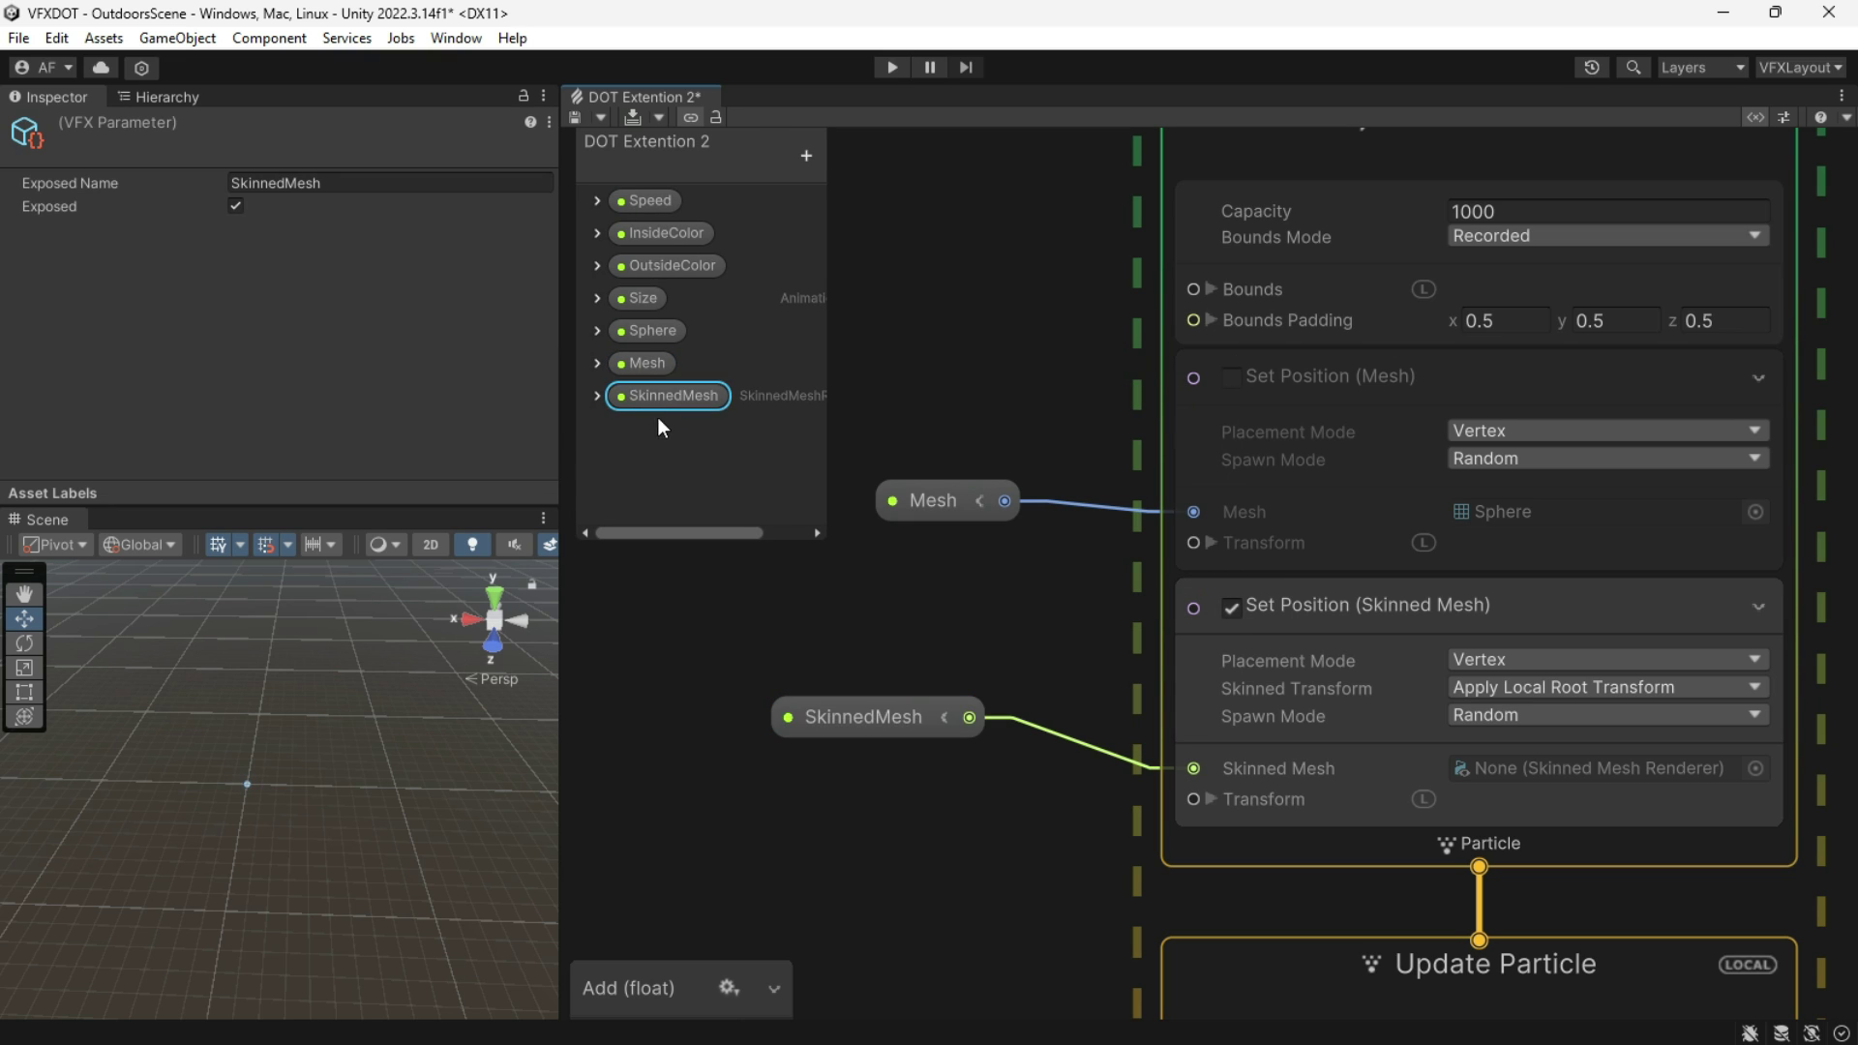
Step: Assign the scene's HG_Body.006 skinned mesh renderer to the SkinnedMesh property
click(596, 396)
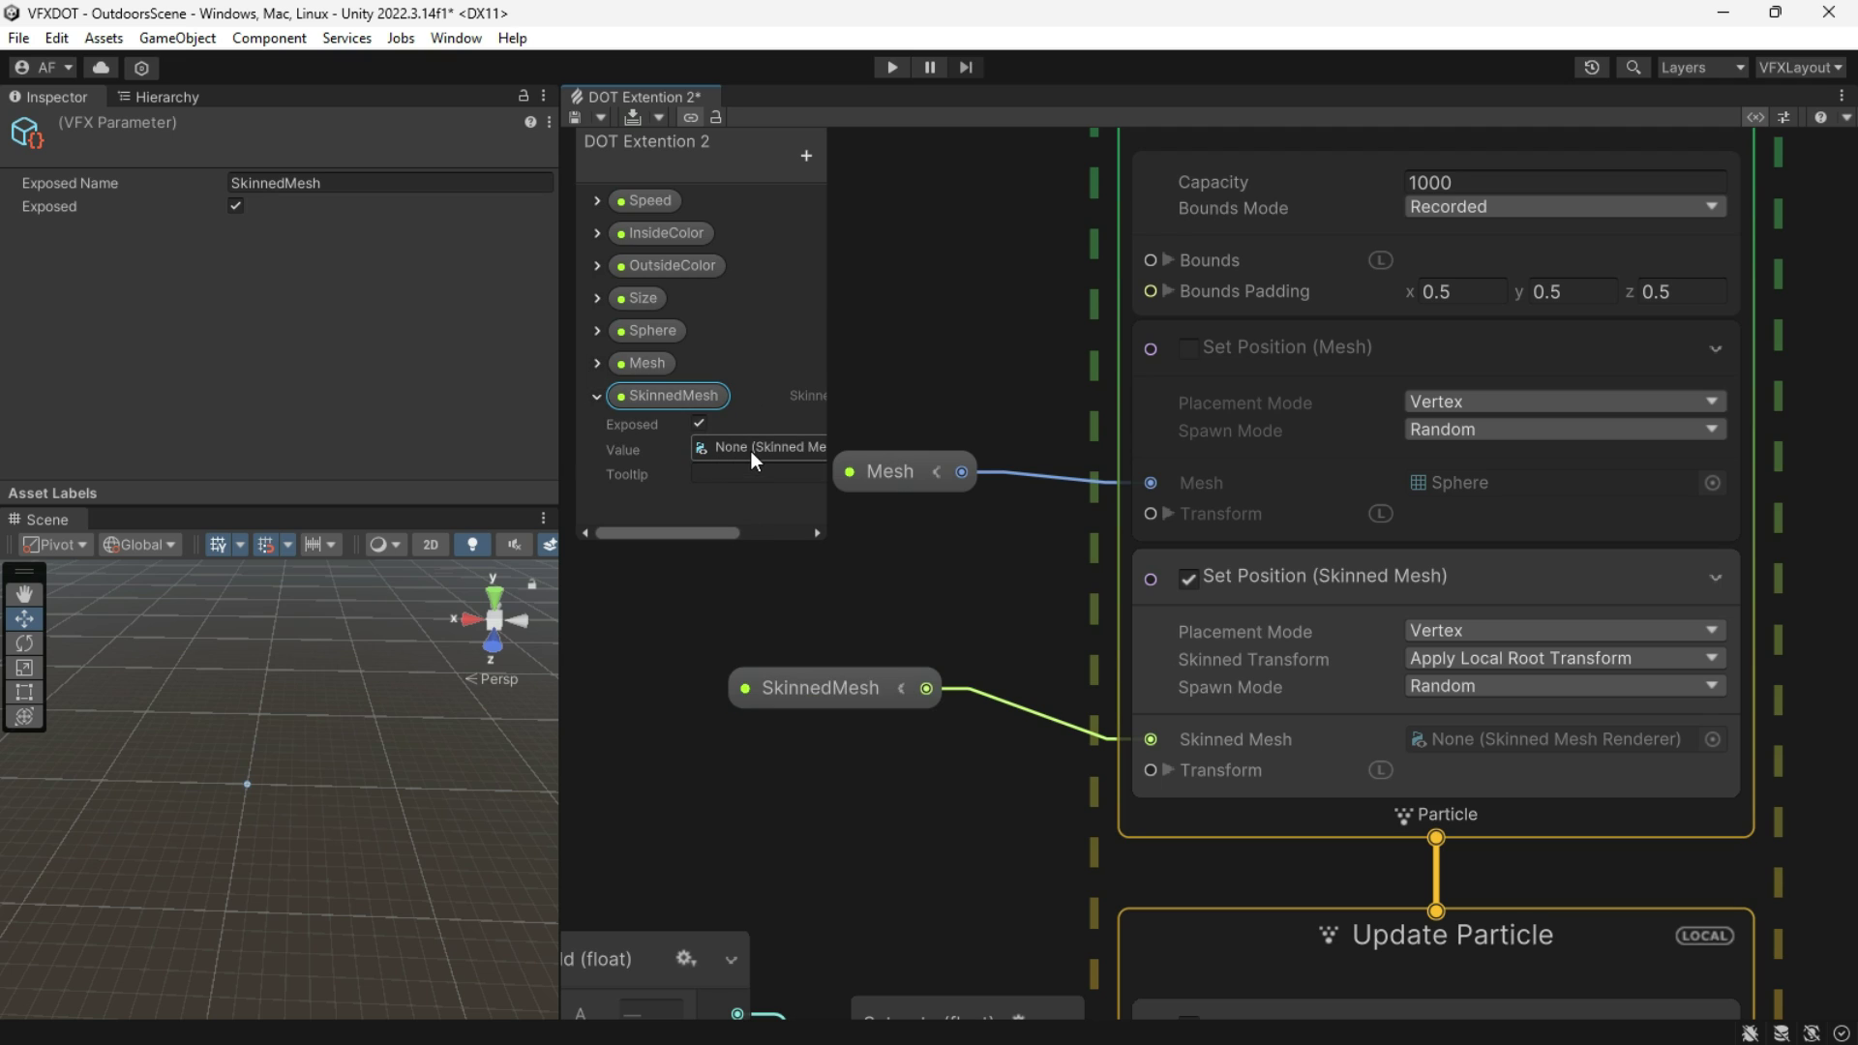
drag(828, 480, 919, 479)
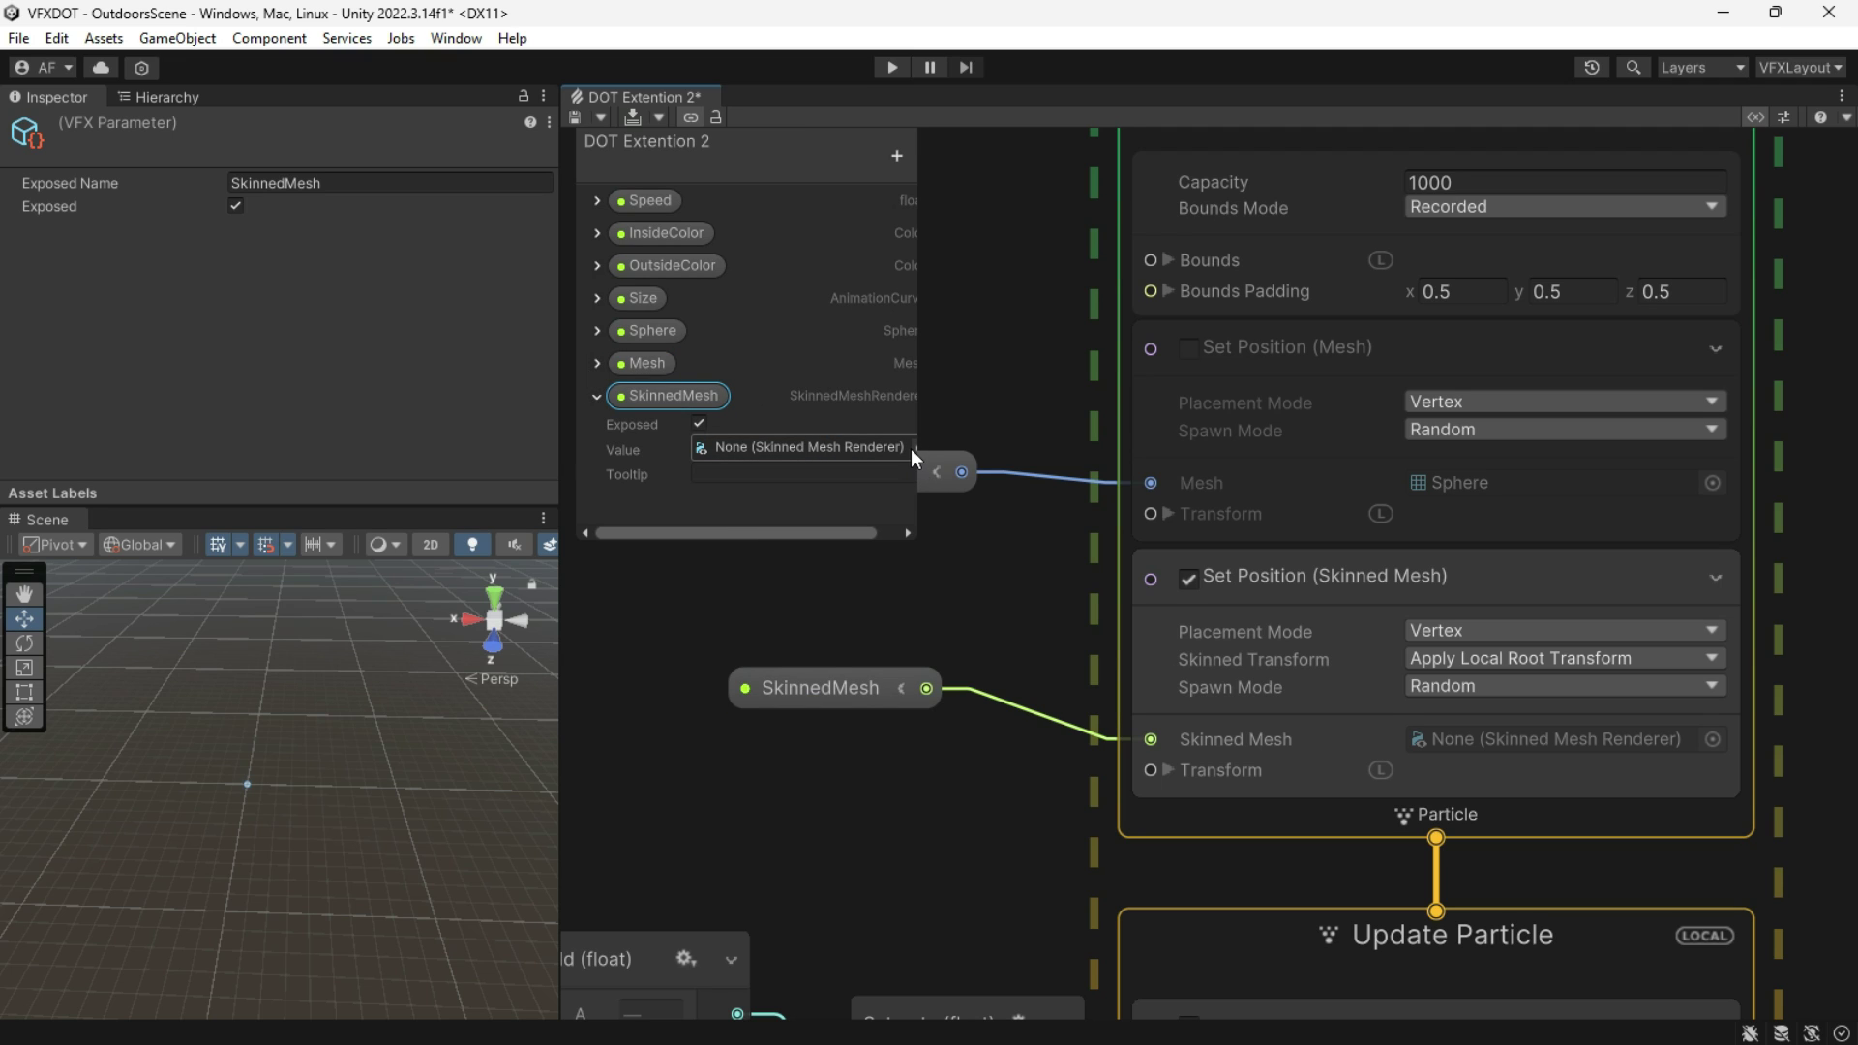
click(911, 449)
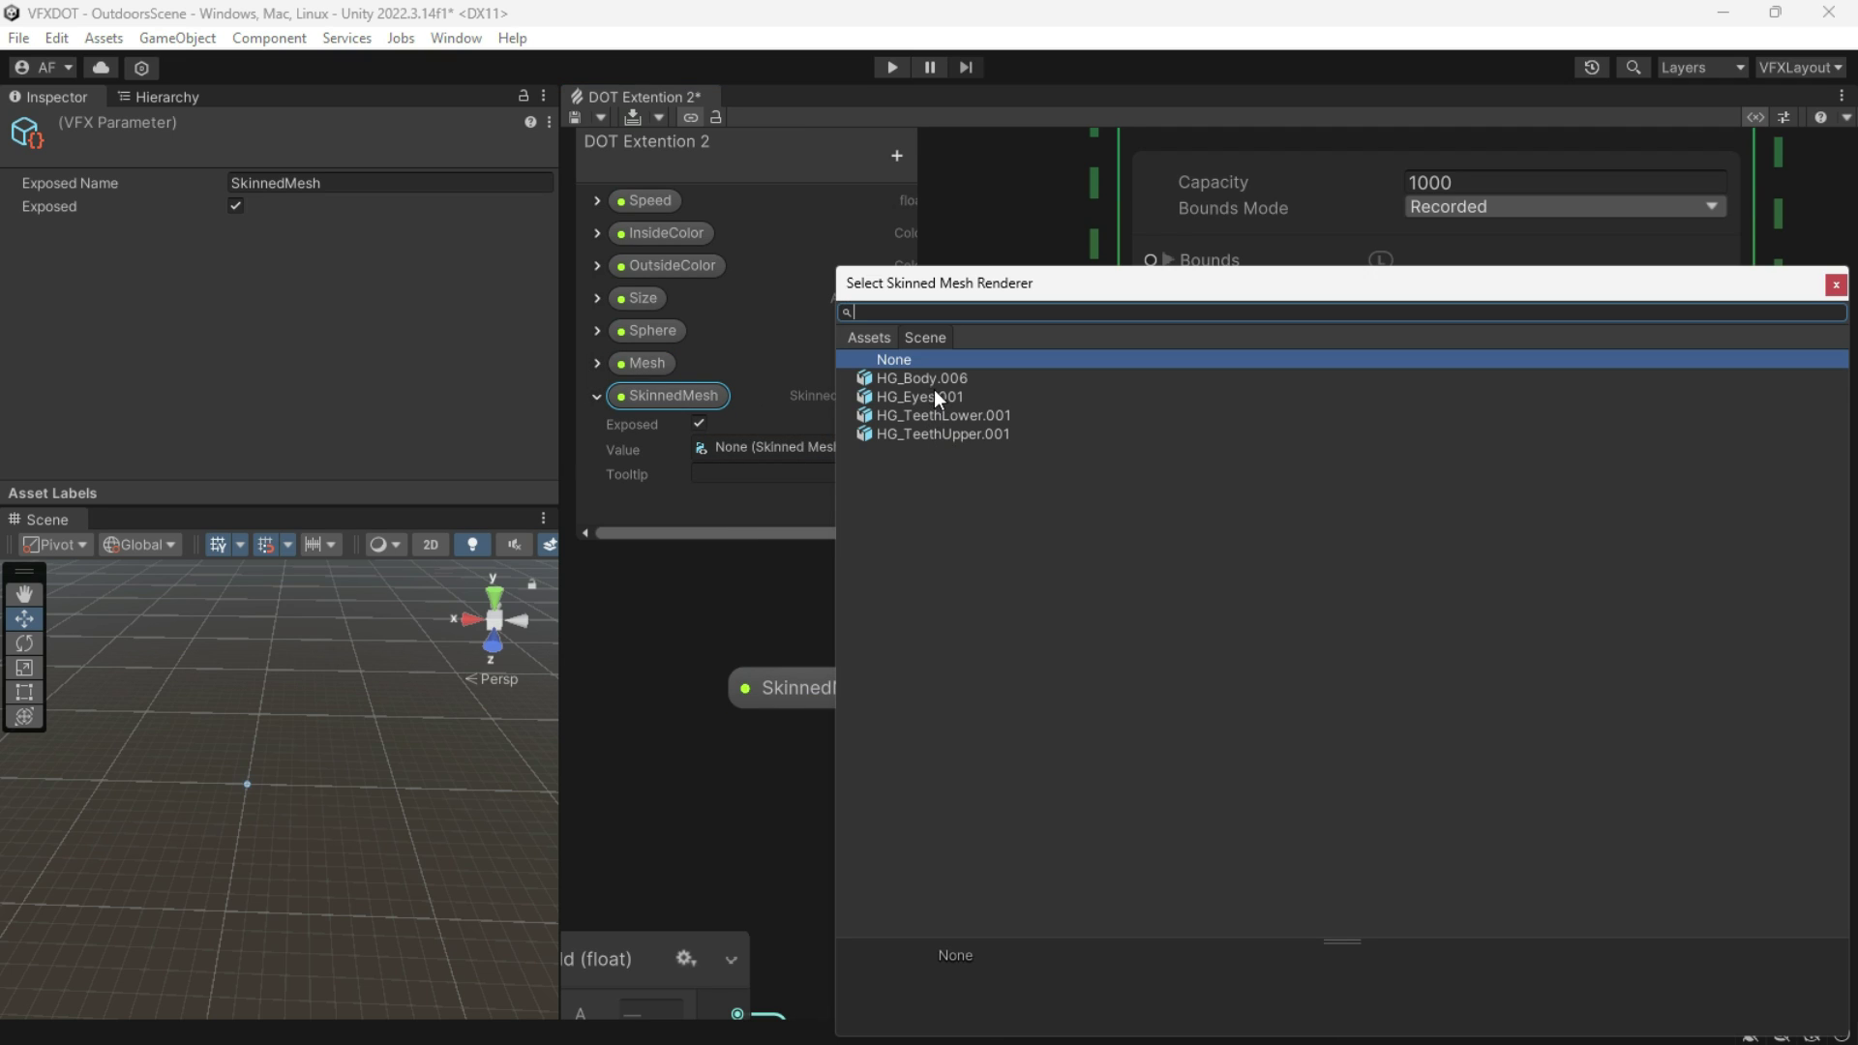
click(895, 383)
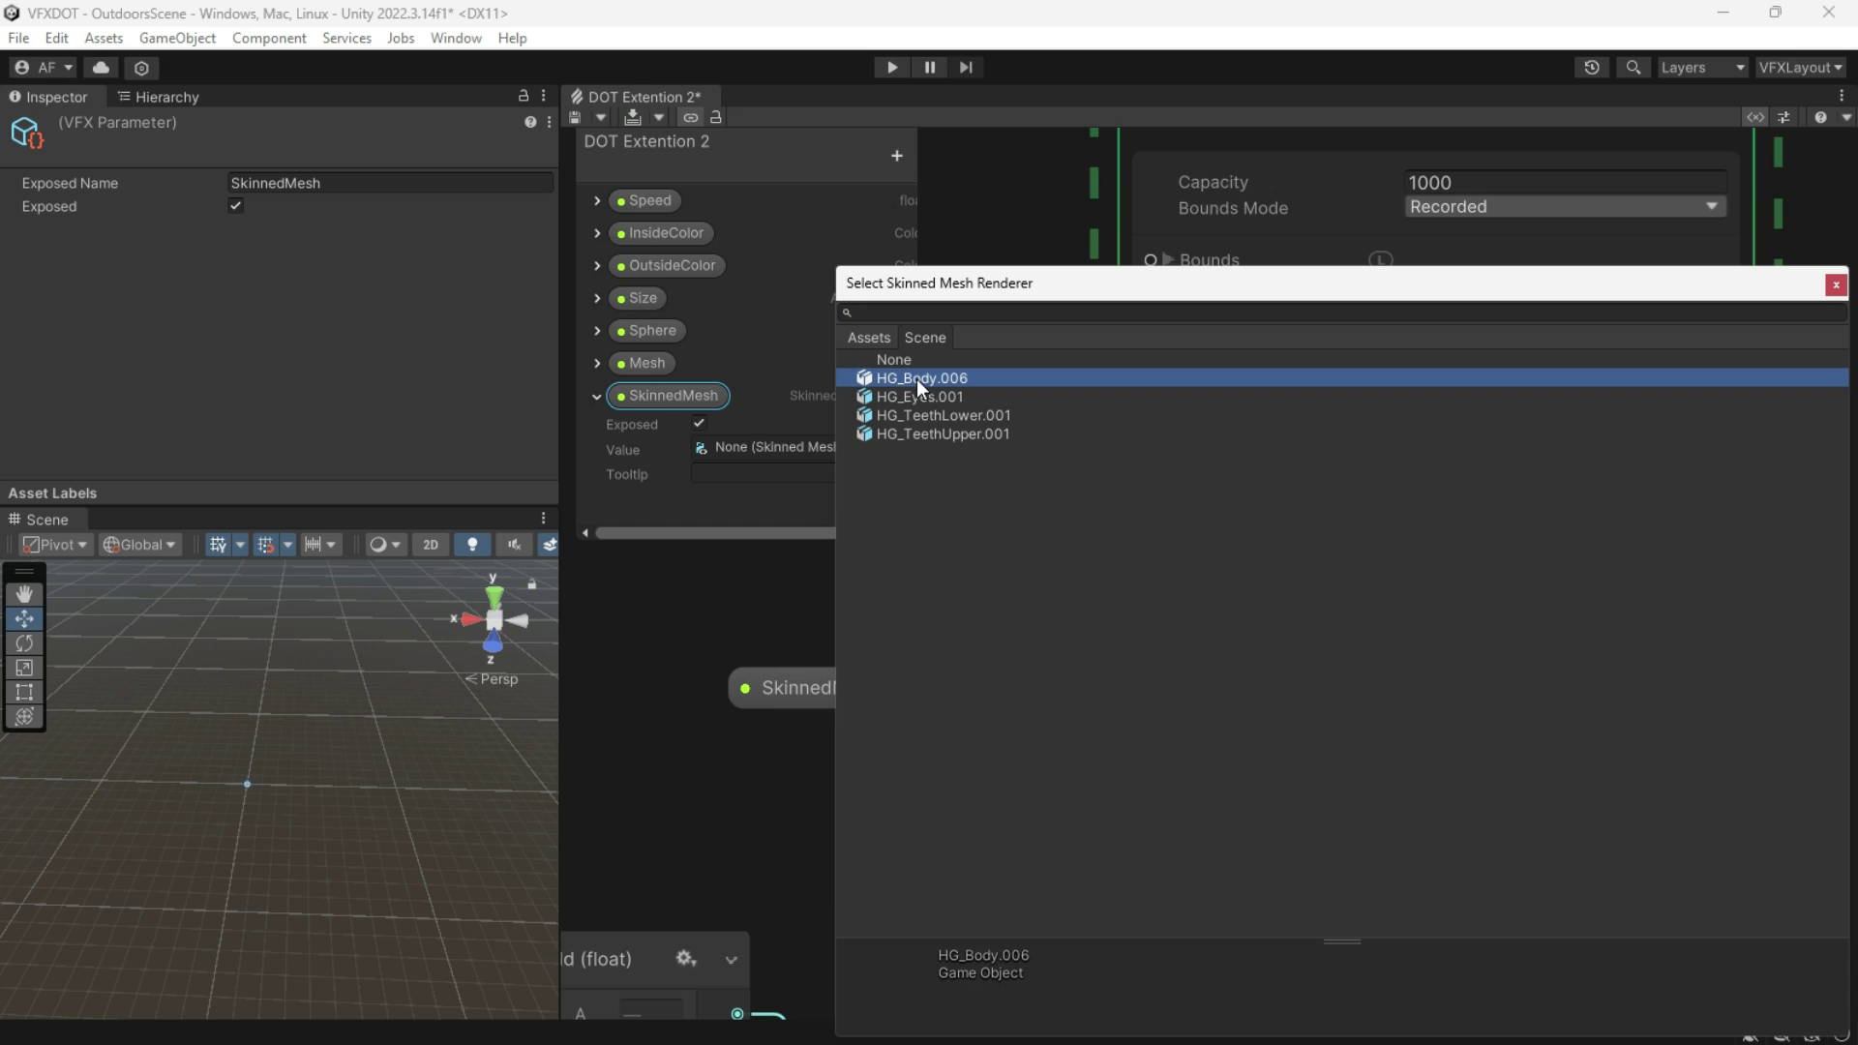
double_click(916, 380)
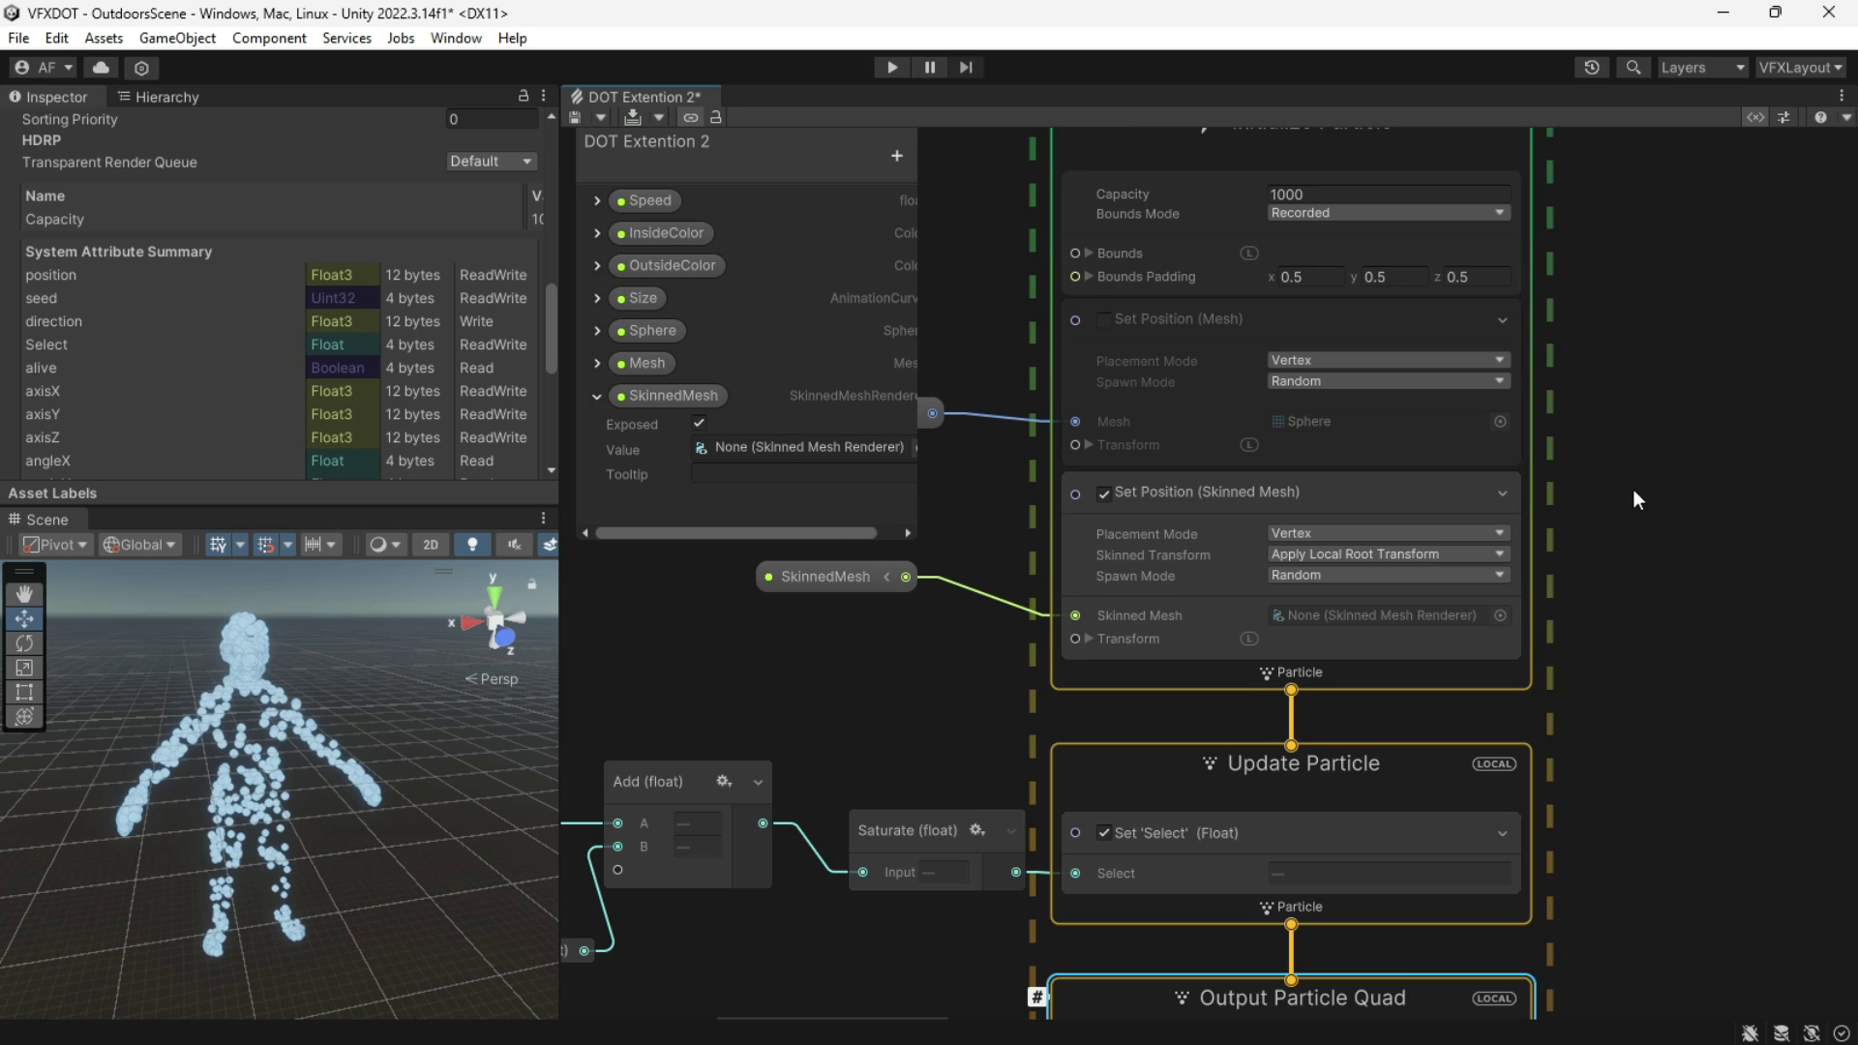
Step: Set both the Initialize Particle capacity and the Single Burst count to 50000
middle_drag(1576, 284, 1615, 799)
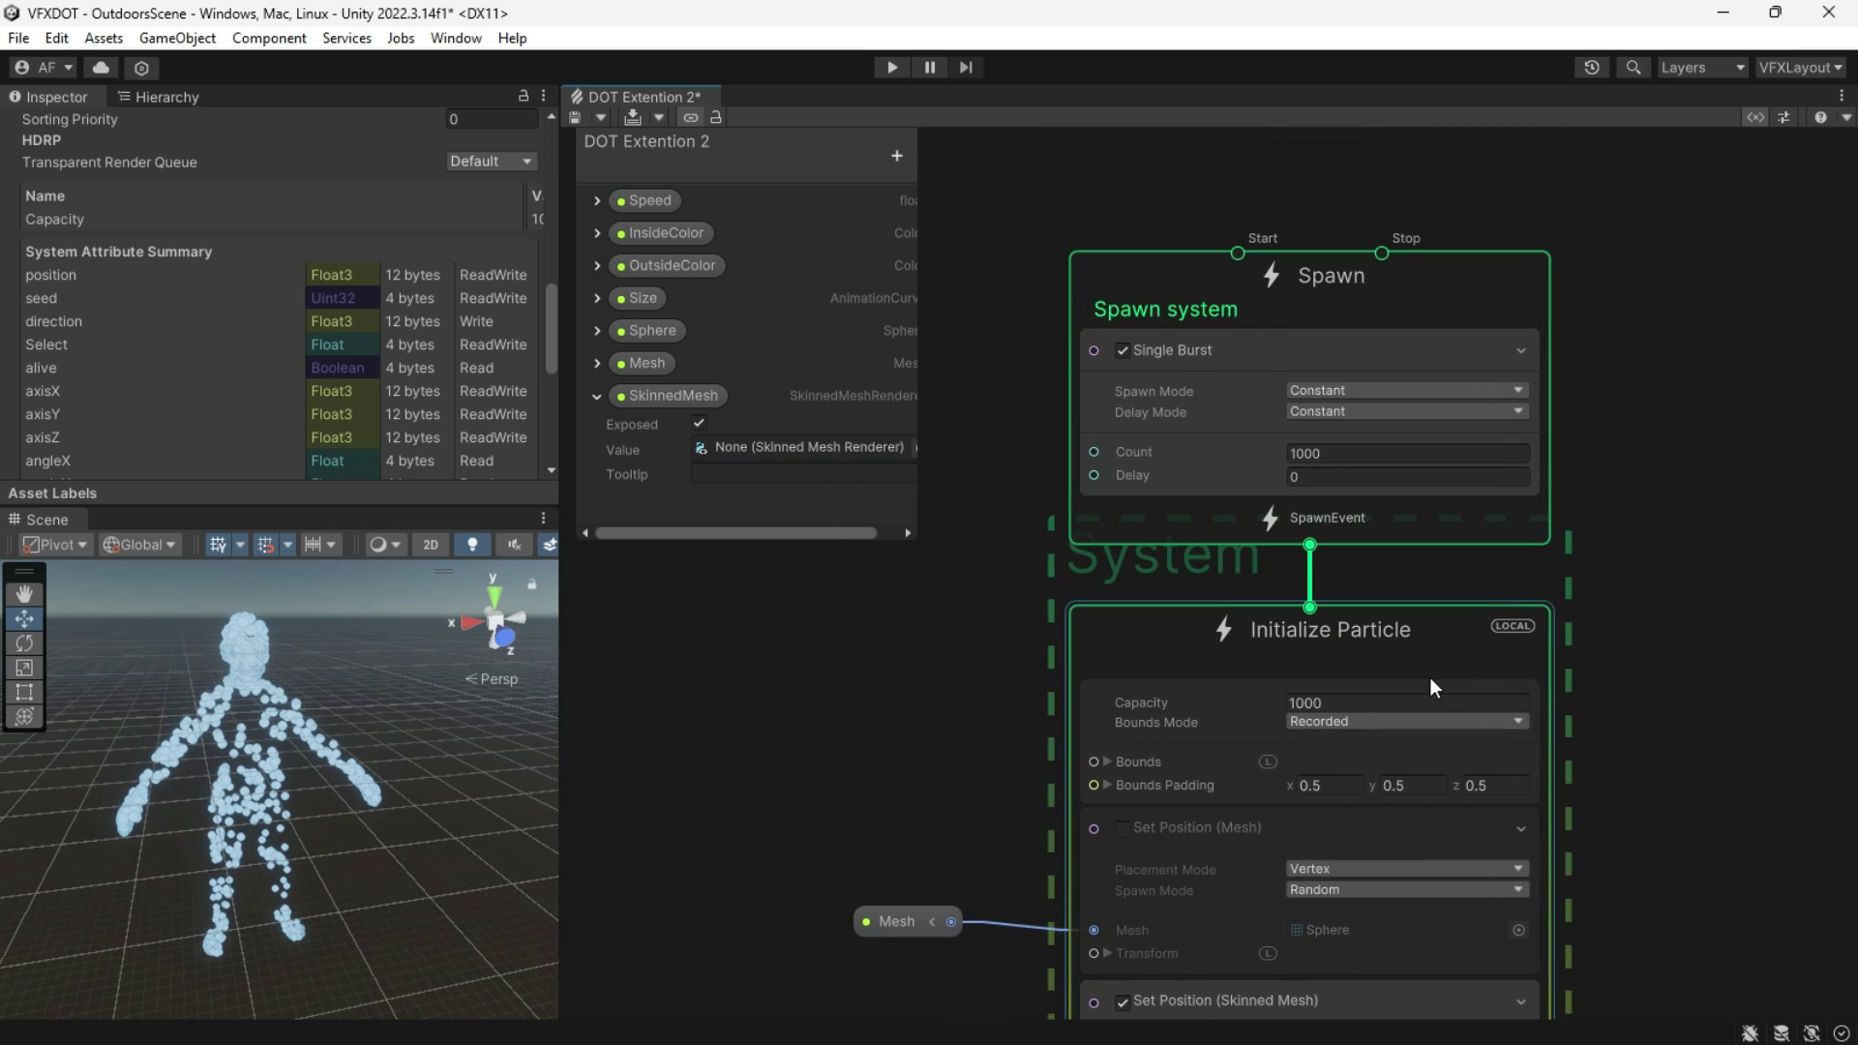
click(1342, 703)
text(50000)
click(1337, 453)
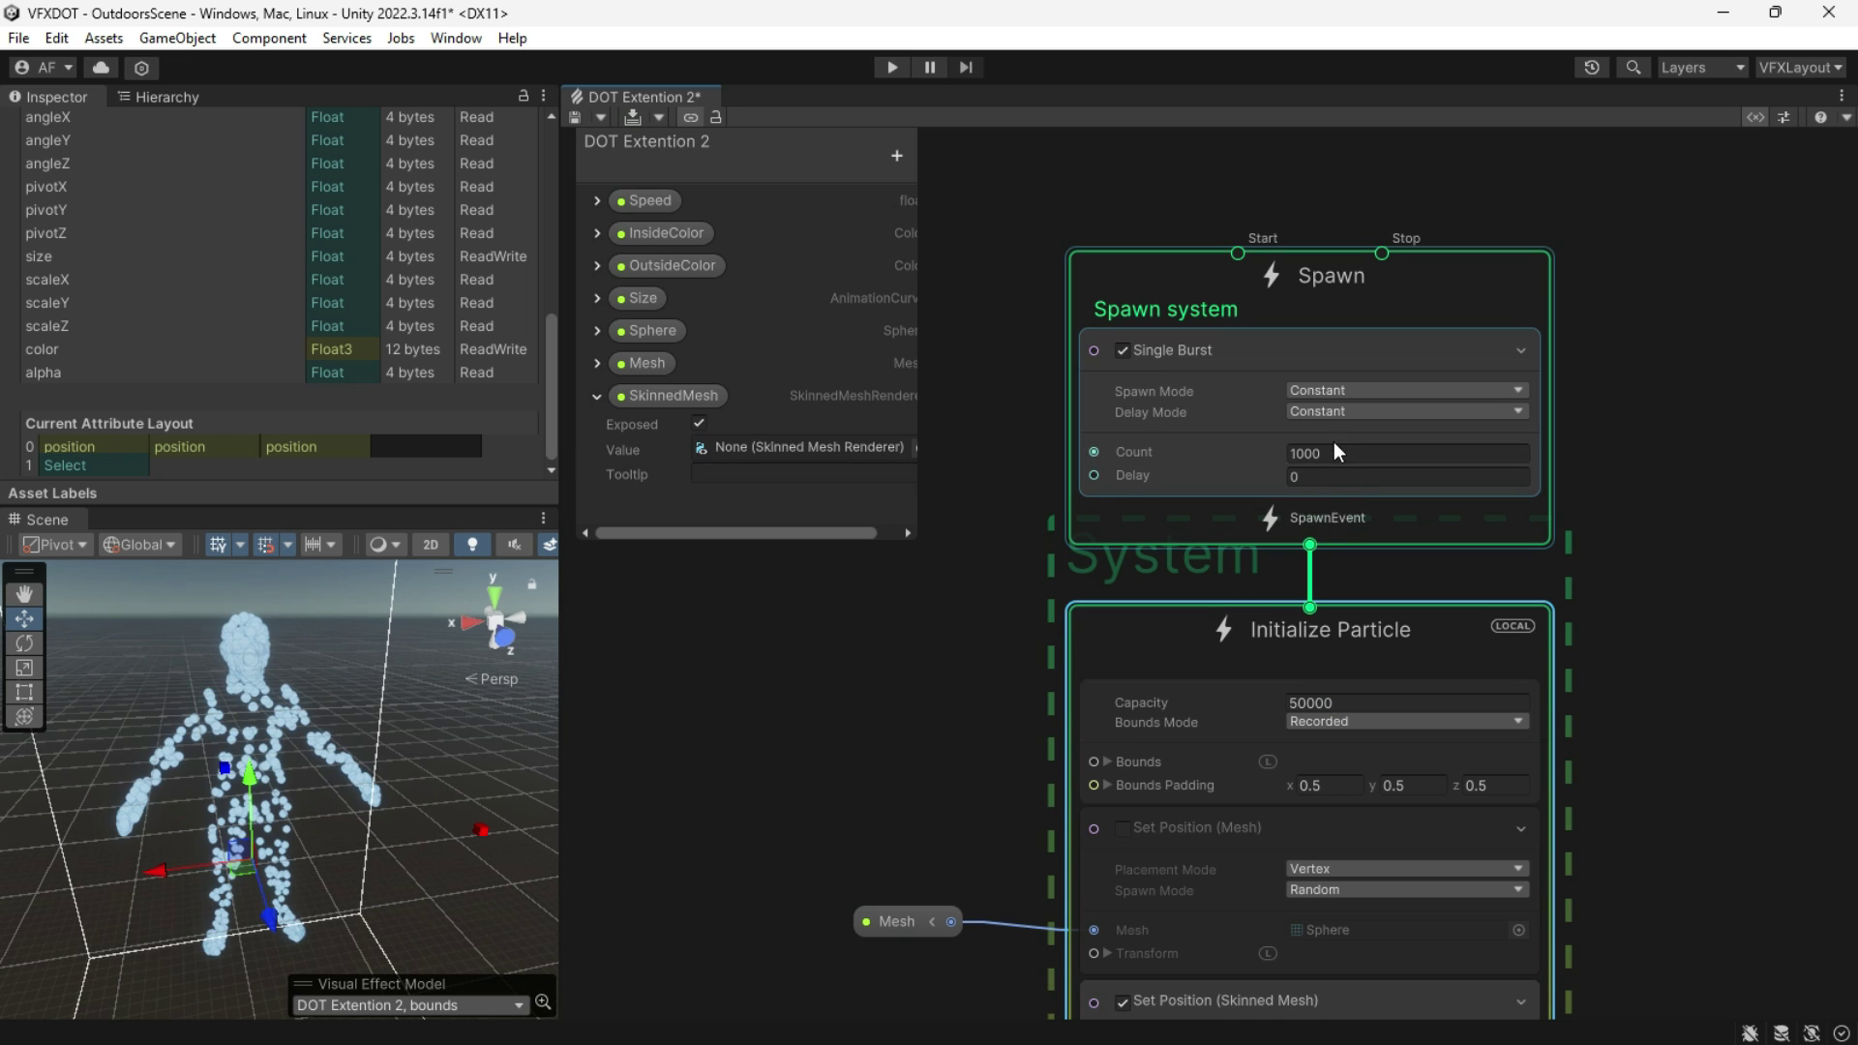
text(50000)
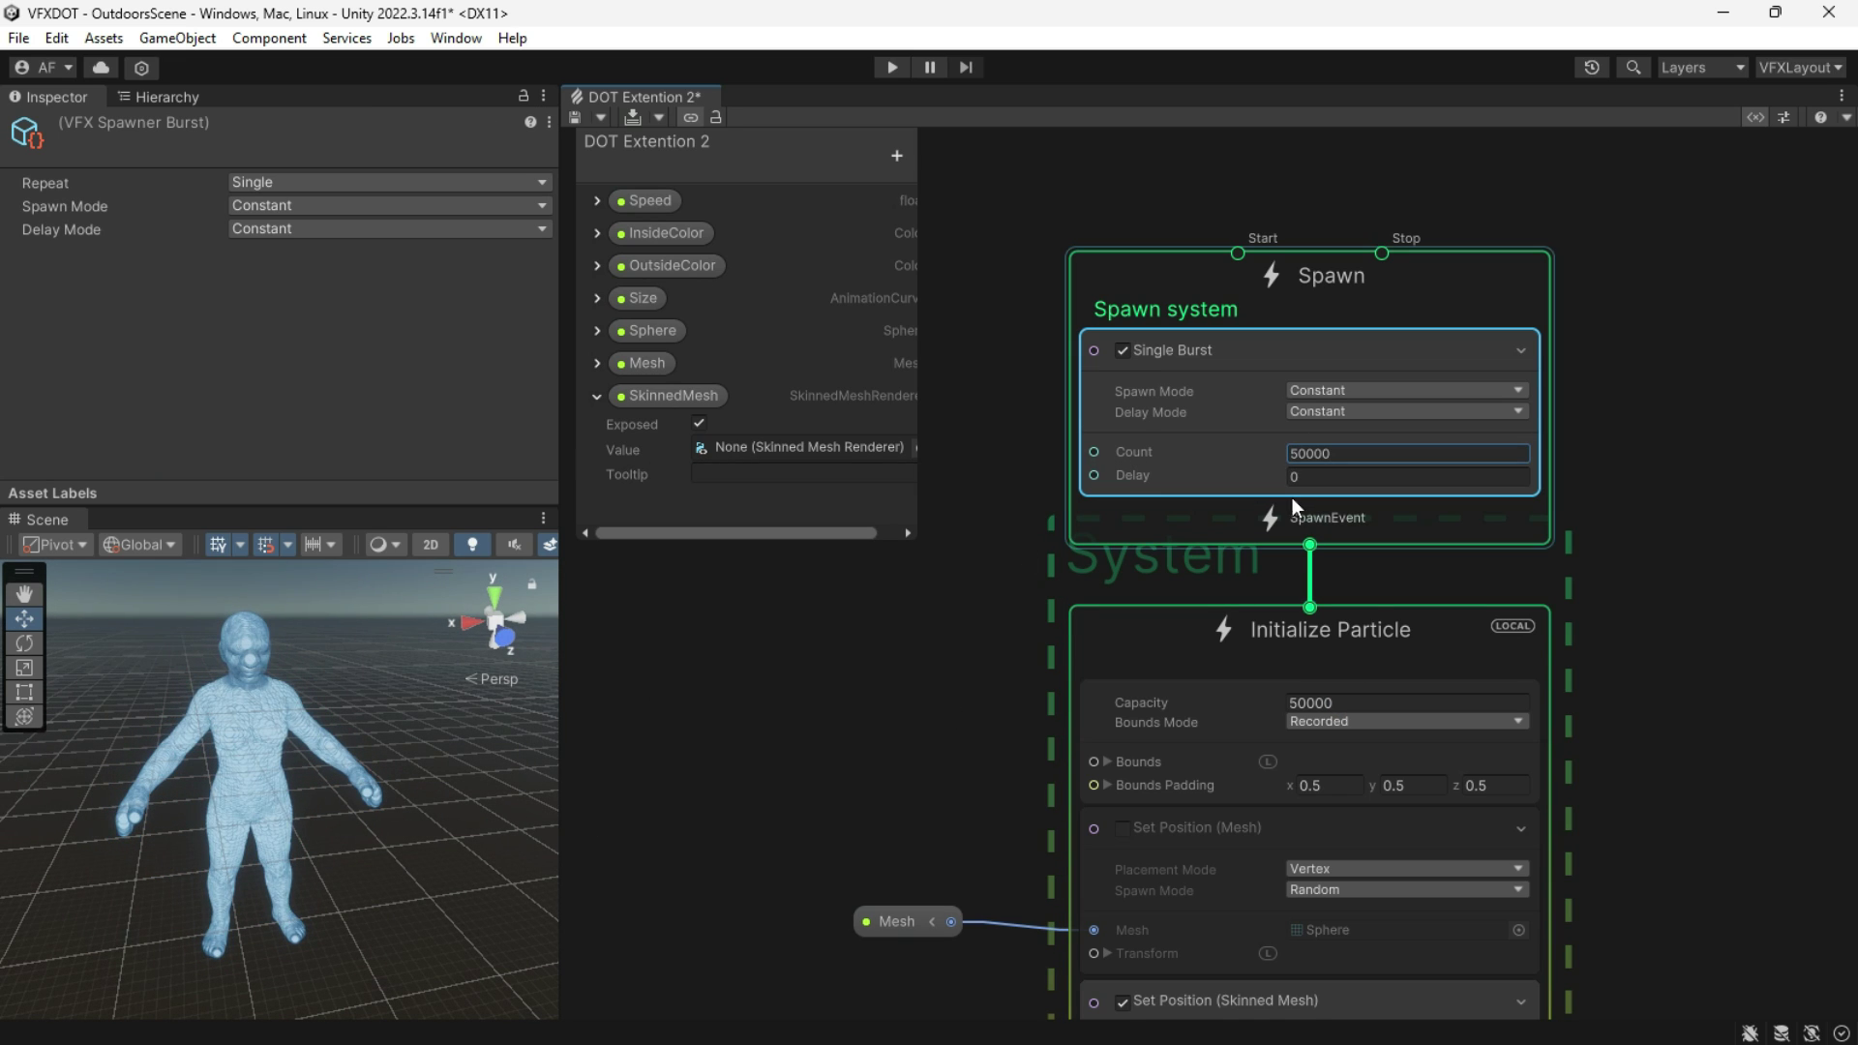
Step: Lower the DOT object's Size curve so the dots covering the body become smaller
scroll(265, 384, down, 1)
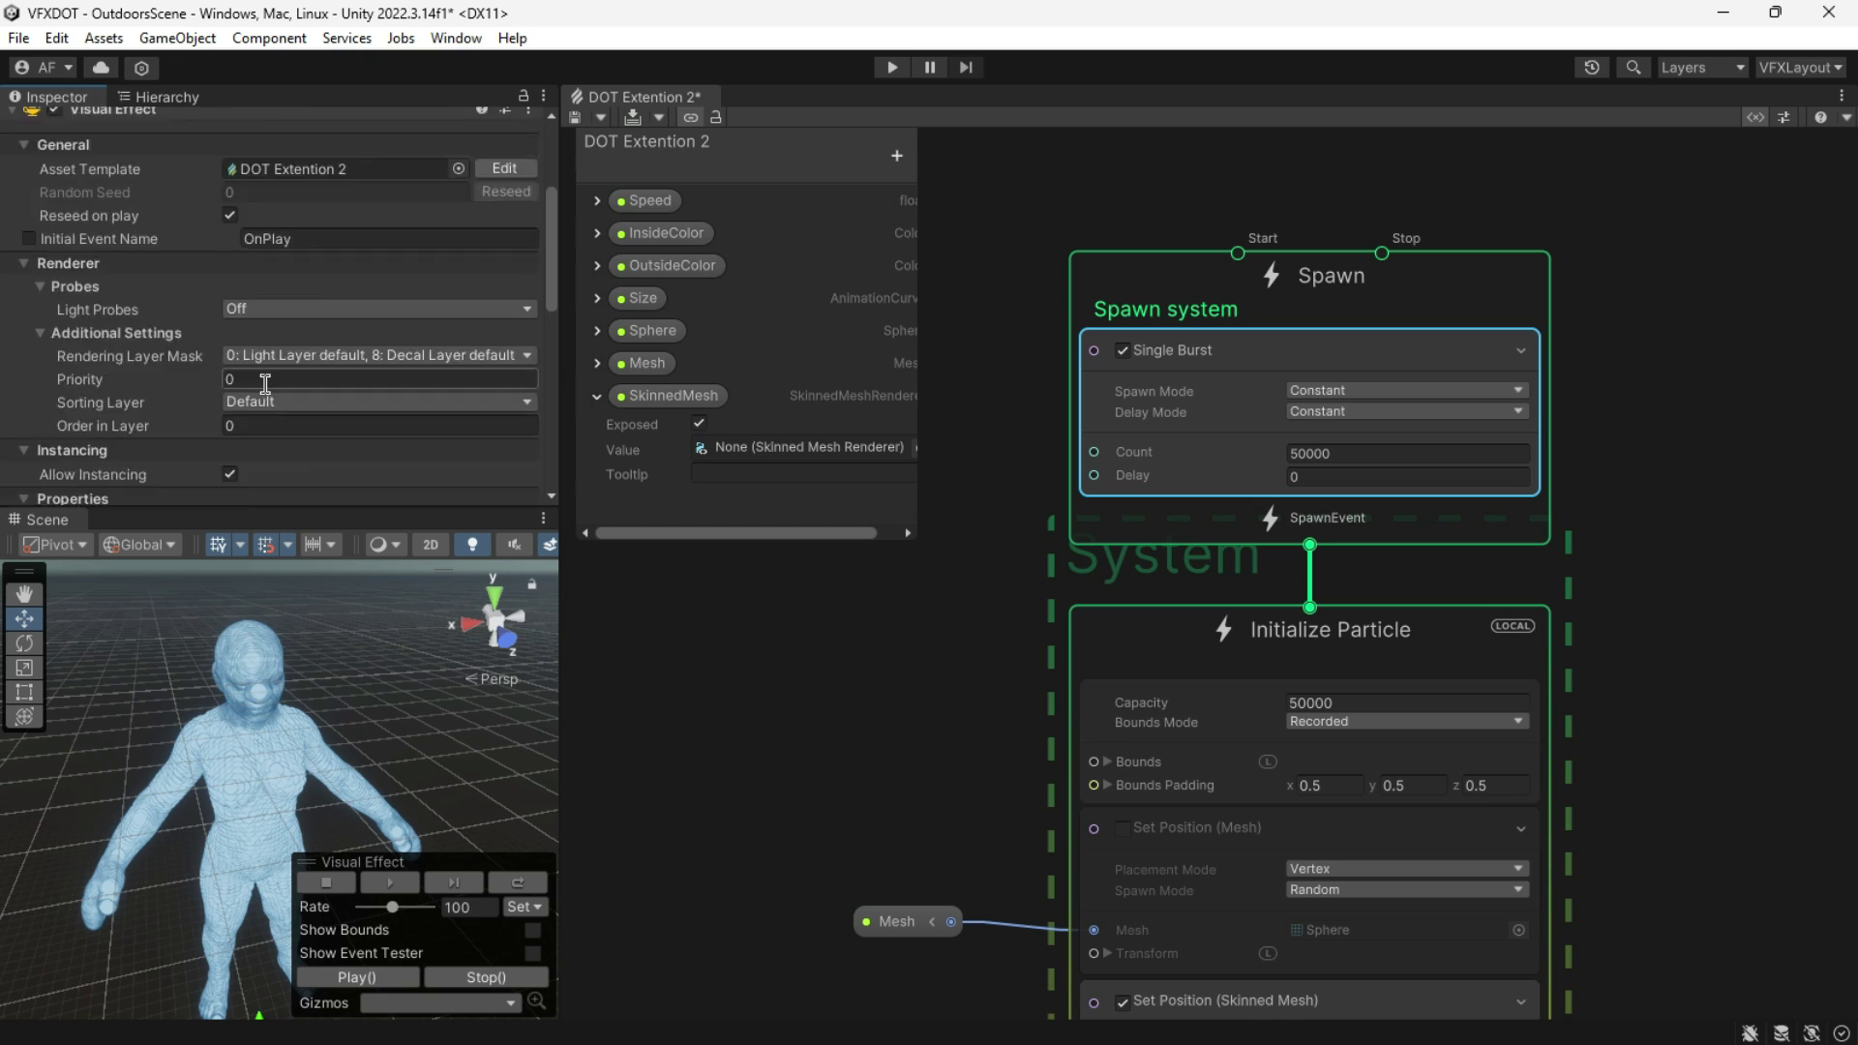
scroll(265, 385, down, 6)
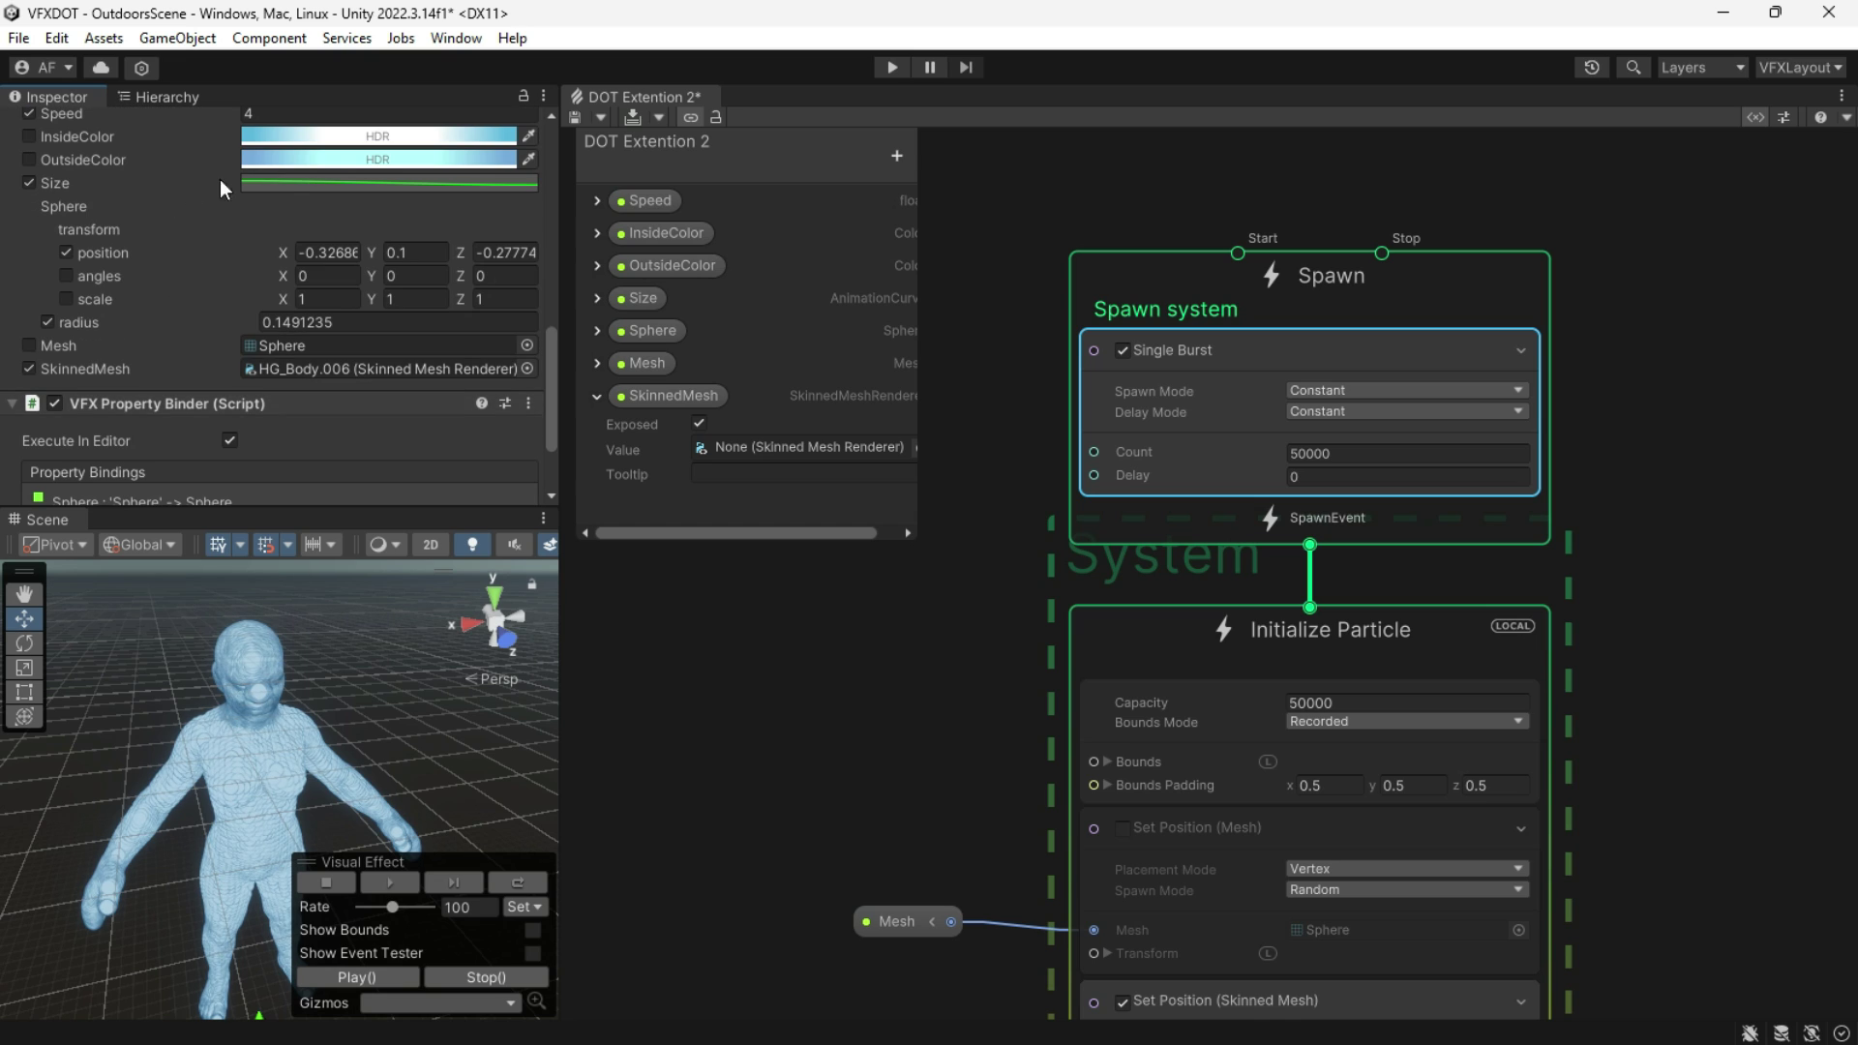
click(273, 182)
drag(338, 395, 337, 438)
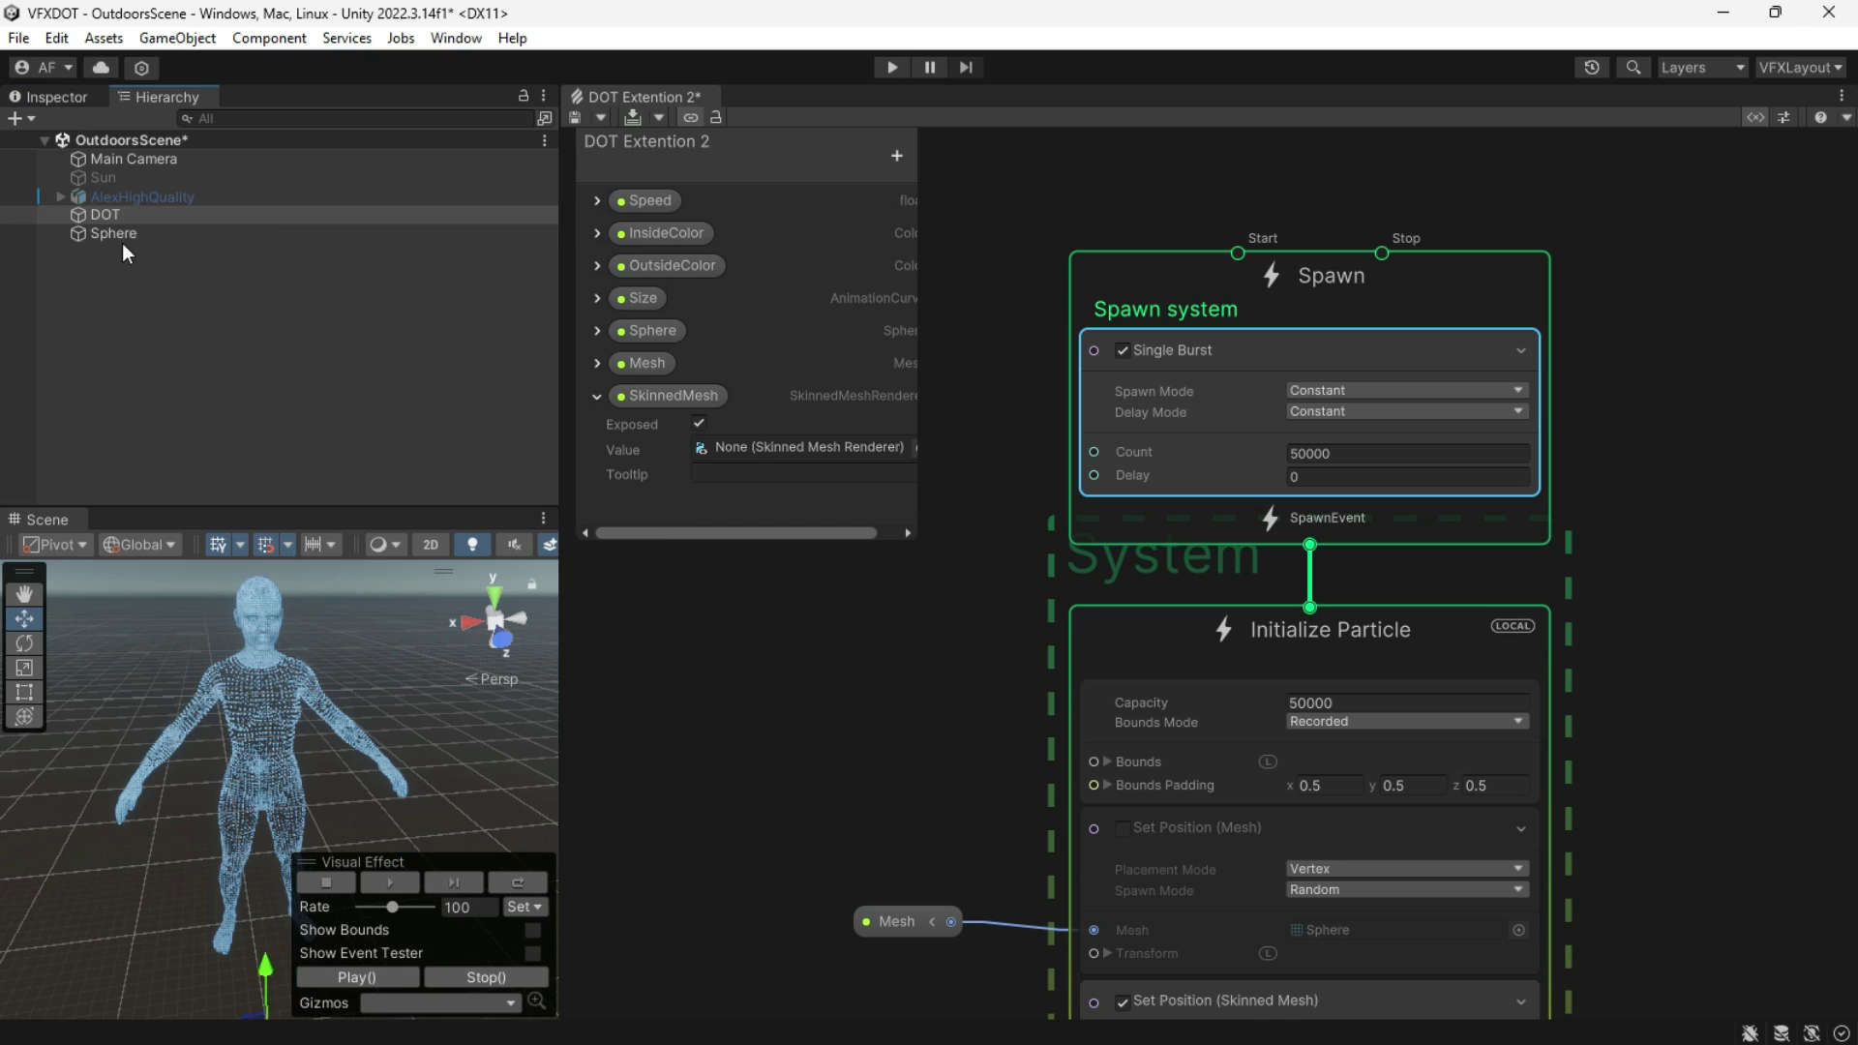
Step: Select the Sphere object and move it up and across the dotted body
click(122, 239)
right_drag(281, 803, 320, 861)
drag(291, 822, 295, 724)
right_drag(295, 726, 289, 757)
drag(360, 790, 371, 799)
drag(371, 799, 387, 811)
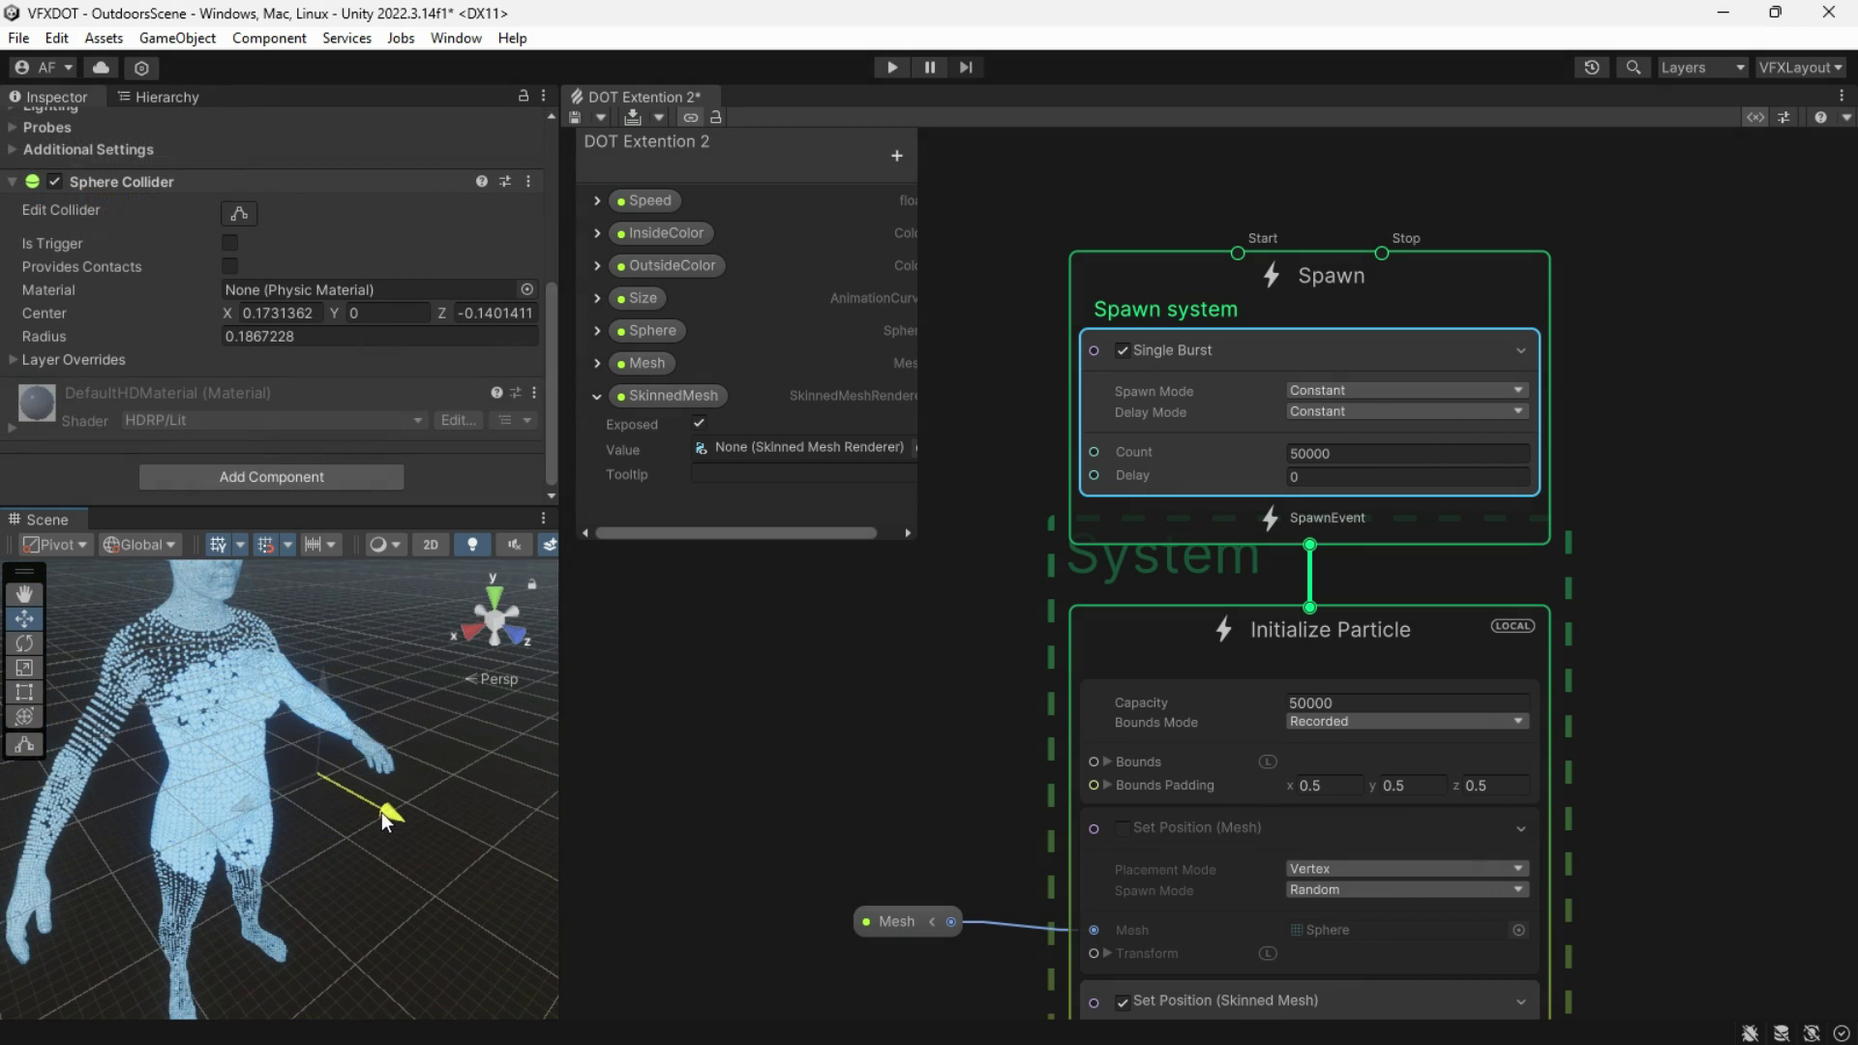
Step: Shrink the Sphere's collider to a radius of about 0.137 and move the Sphere along the dotted body
drag(325, 686, 277, 666)
click(239, 213)
drag(286, 797, 264, 754)
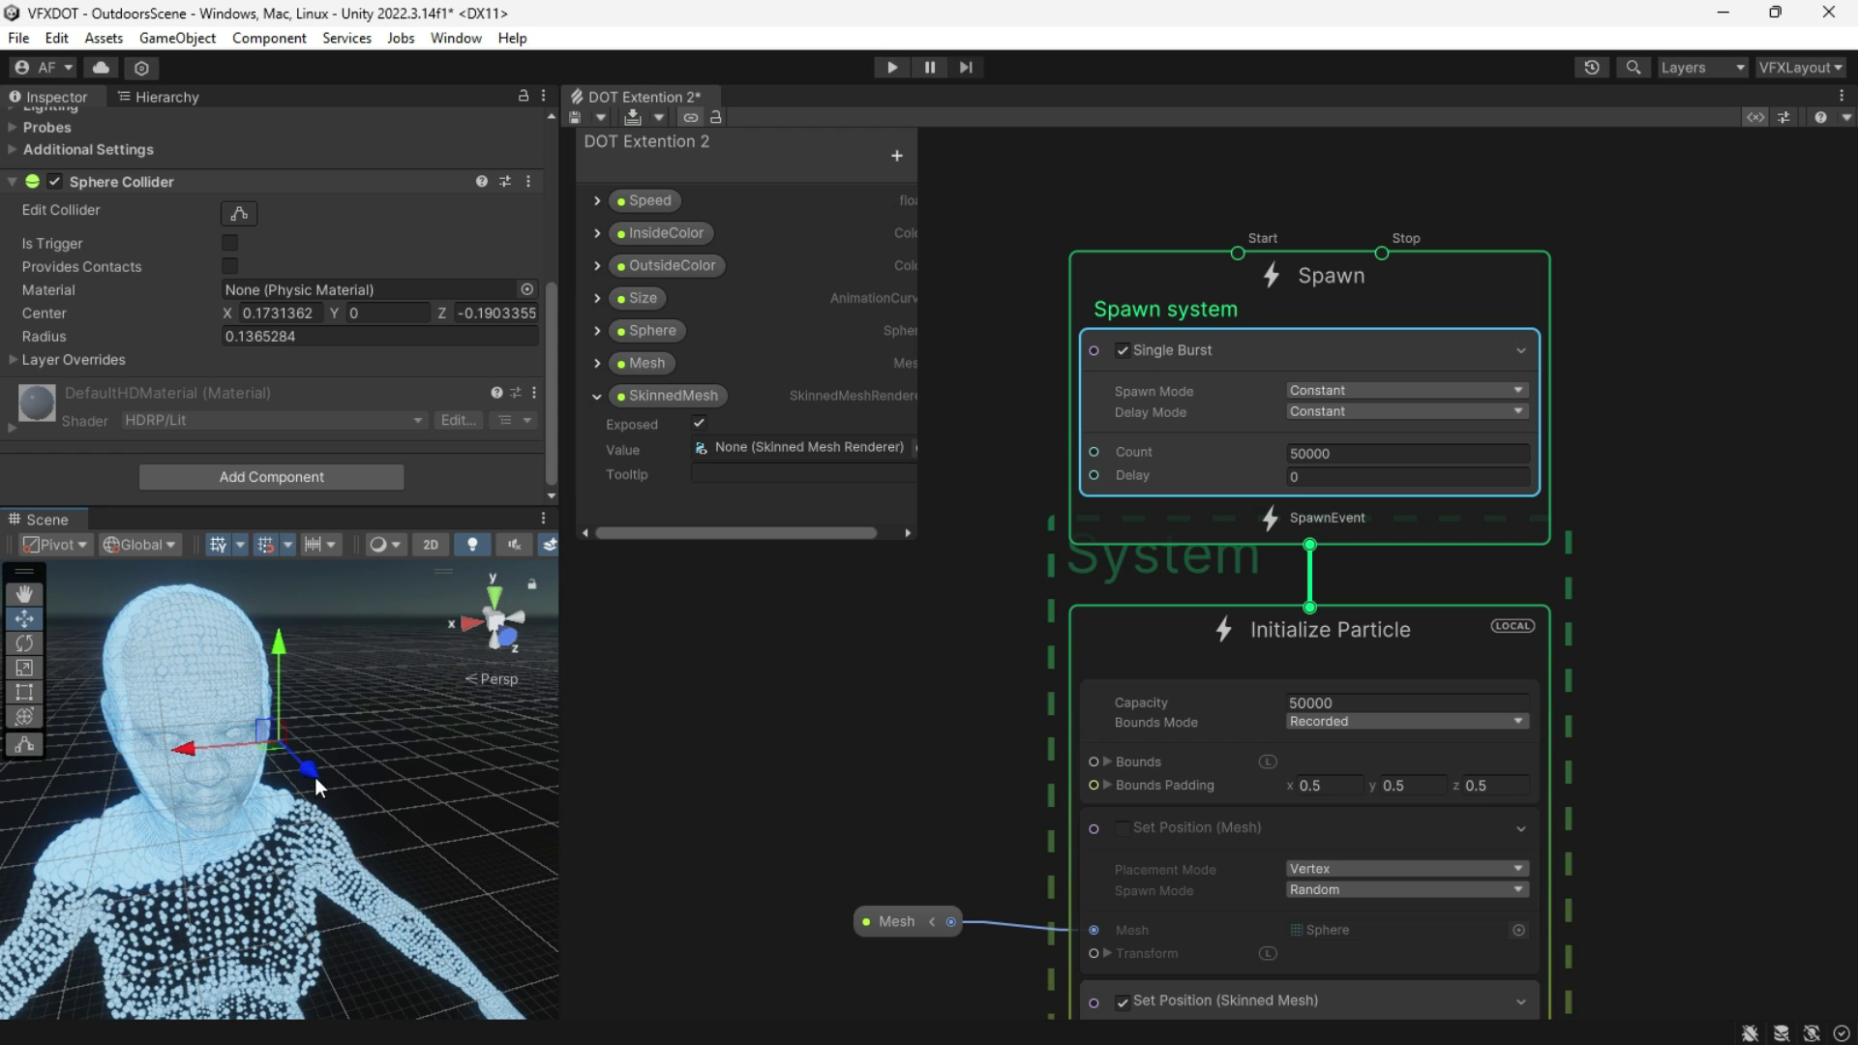
drag(308, 770, 344, 867)
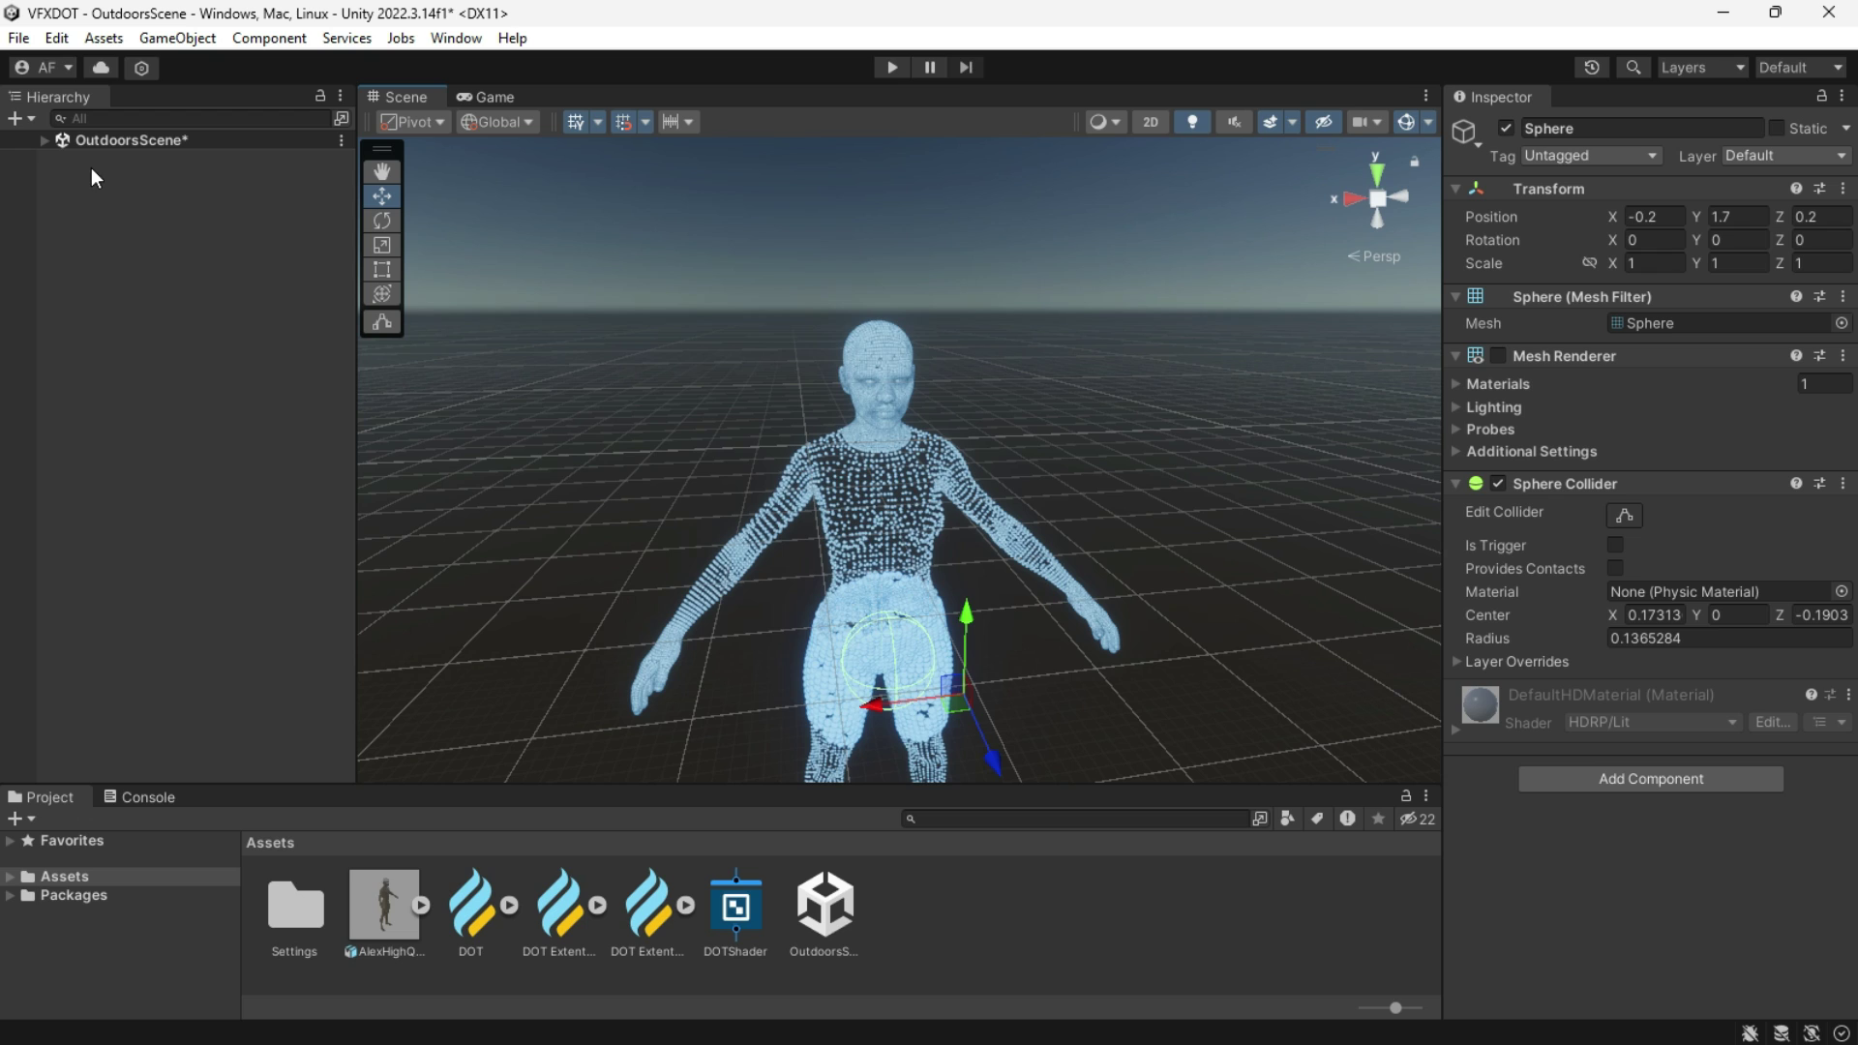
Step: Set the DOT object's InsideColor to a warm yellow-orange HDR color with hue 30
click(45, 142)
click(120, 214)
scroll(1704, 592, down, 2)
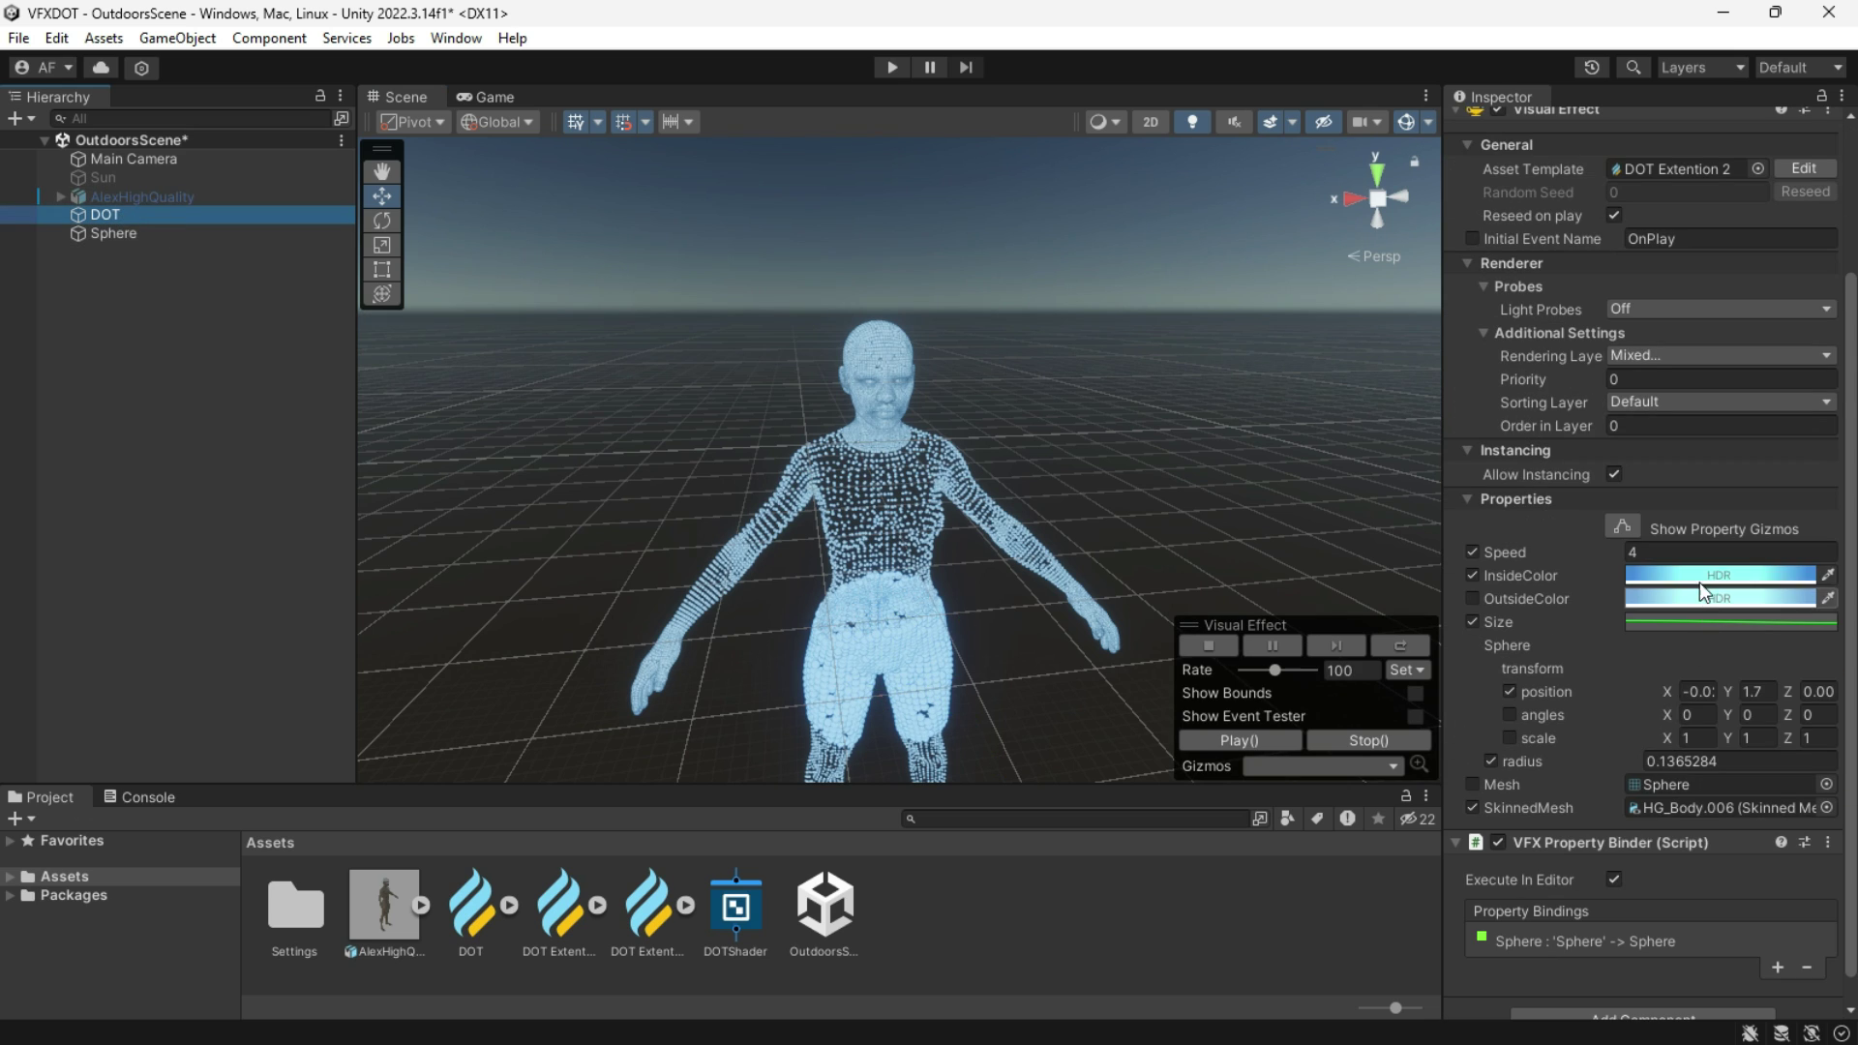
click(1700, 583)
click(1813, 538)
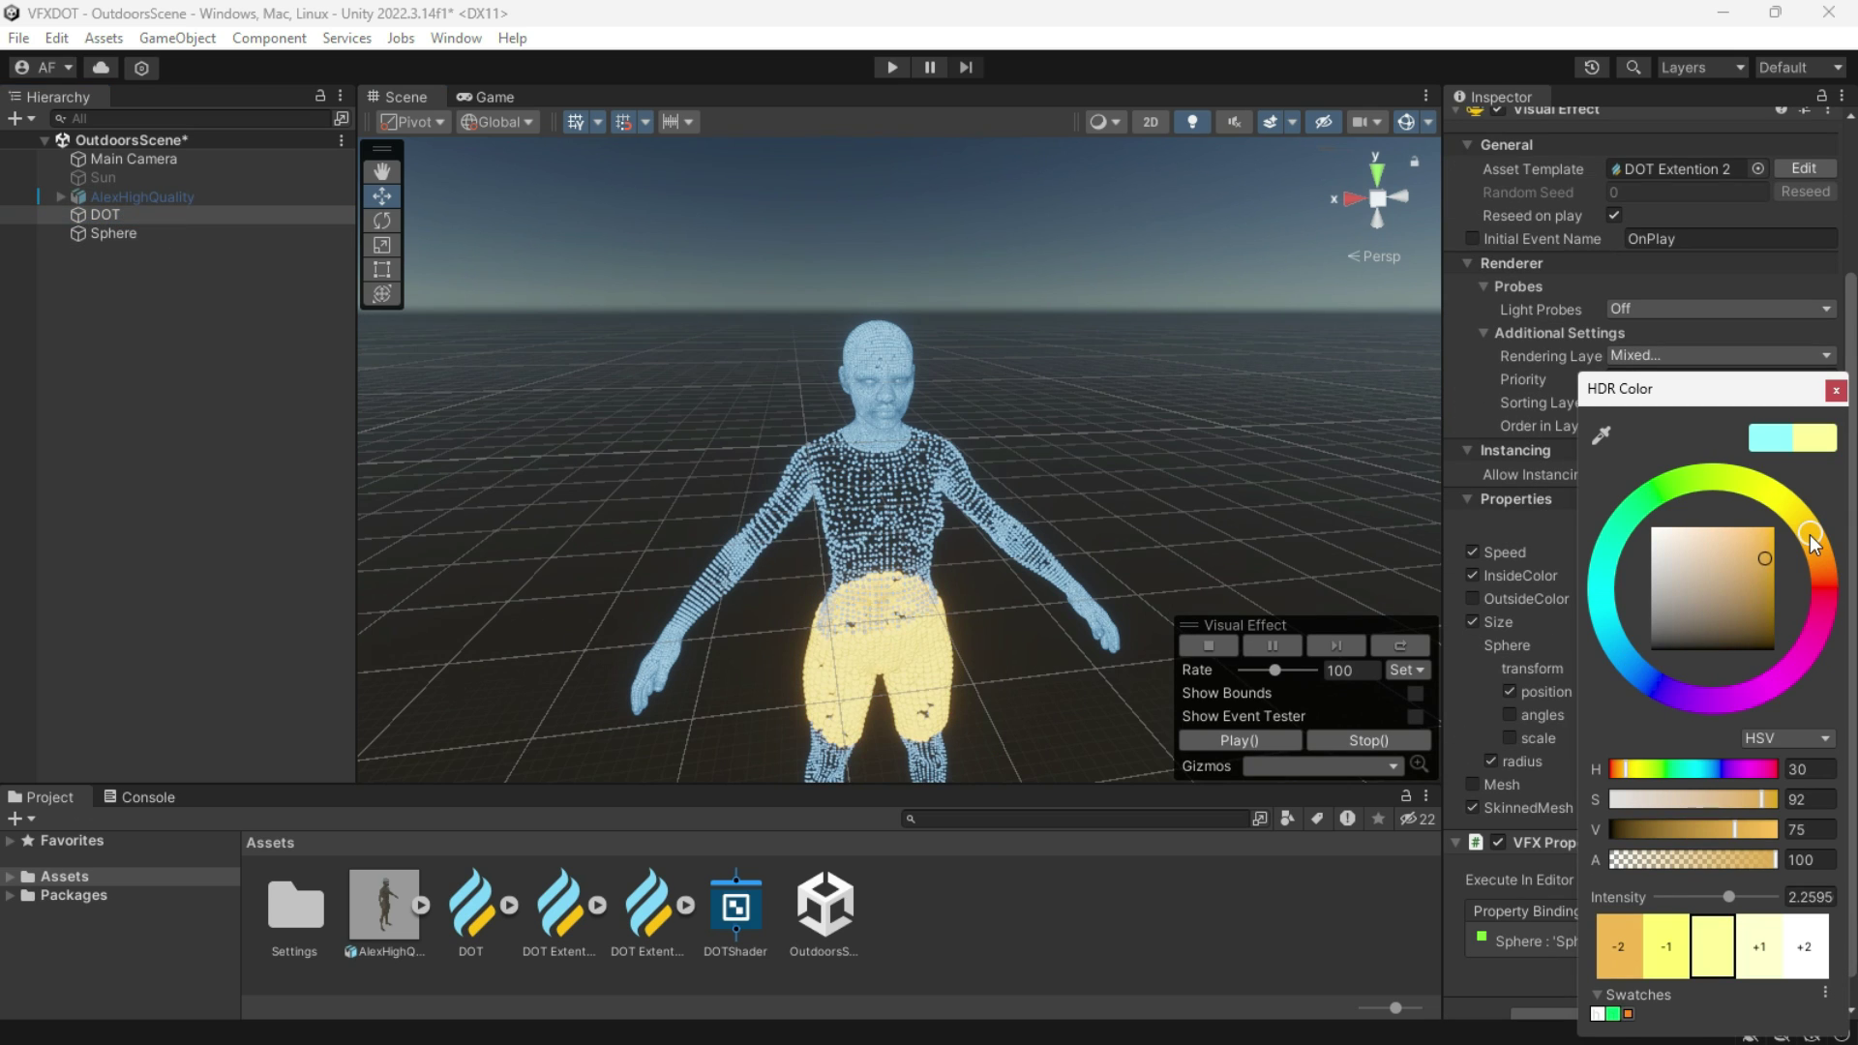
click(1836, 391)
Step: Move the Sphere object sideways through the dotted body with the new inside color
click(198, 235)
drag(972, 619, 805, 594)
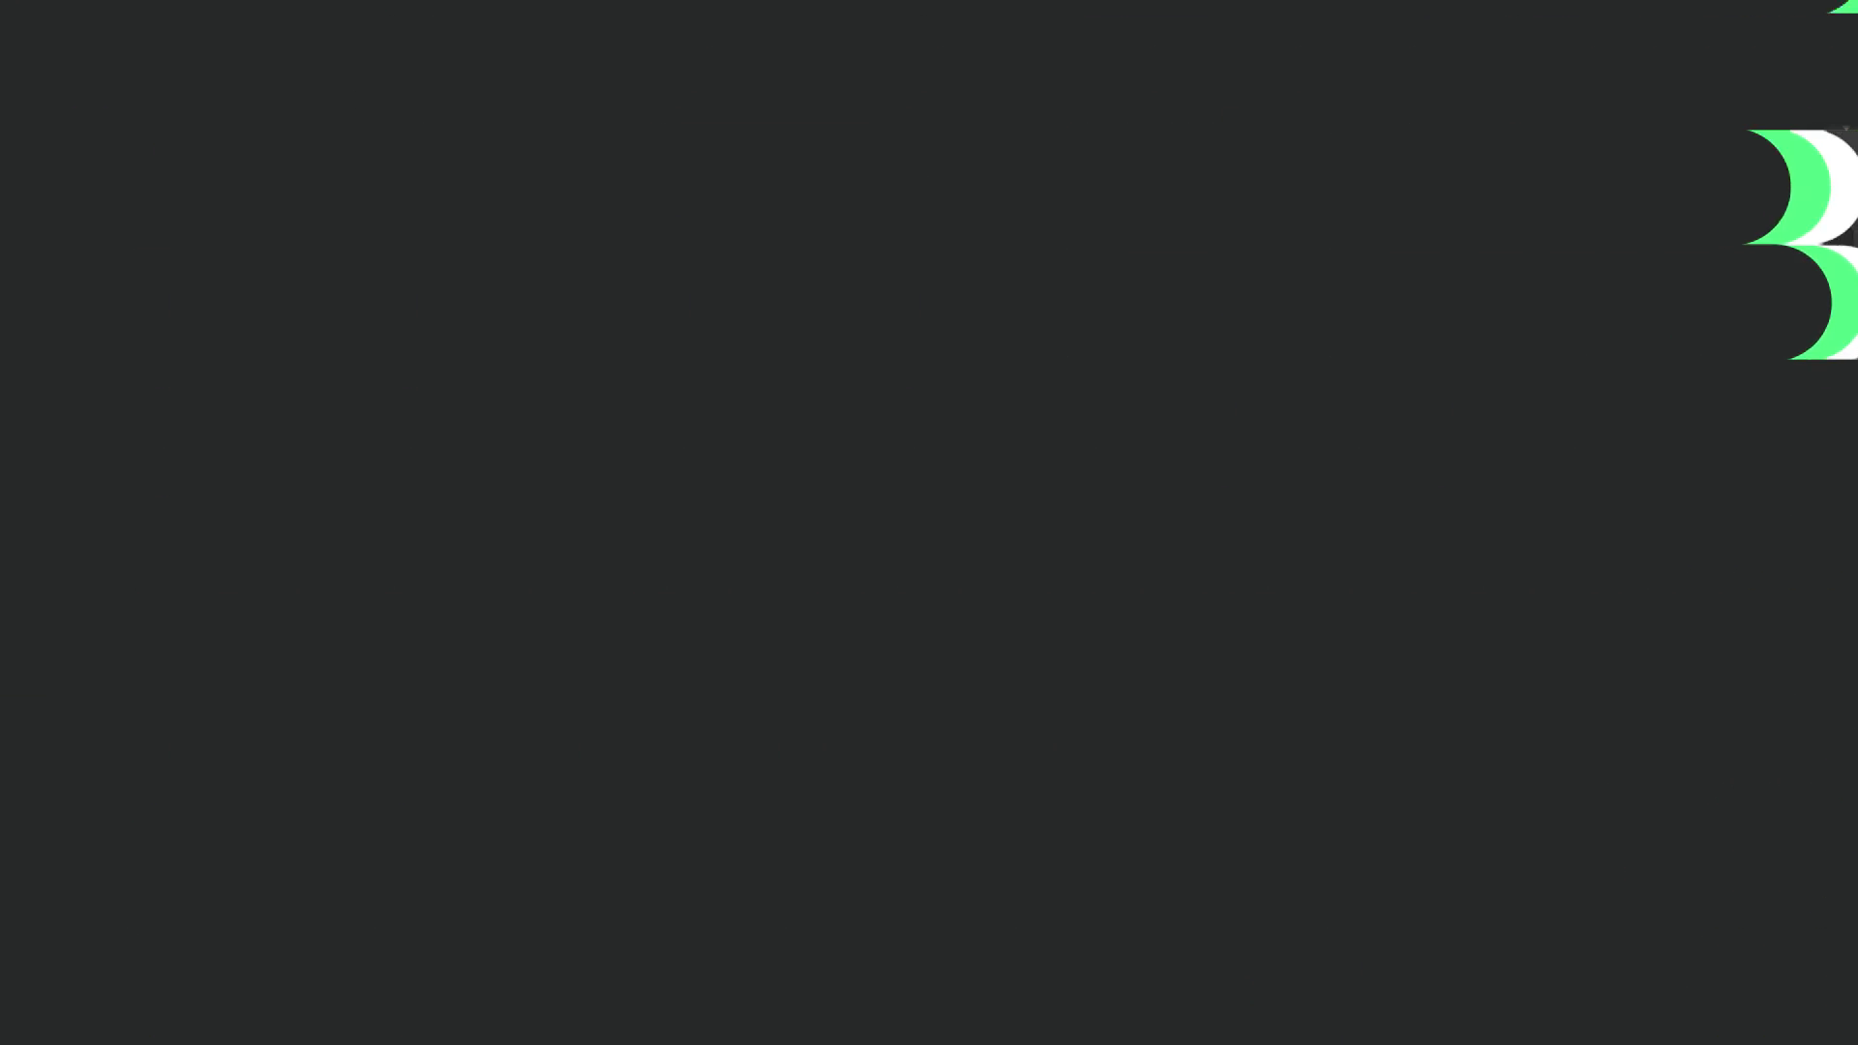